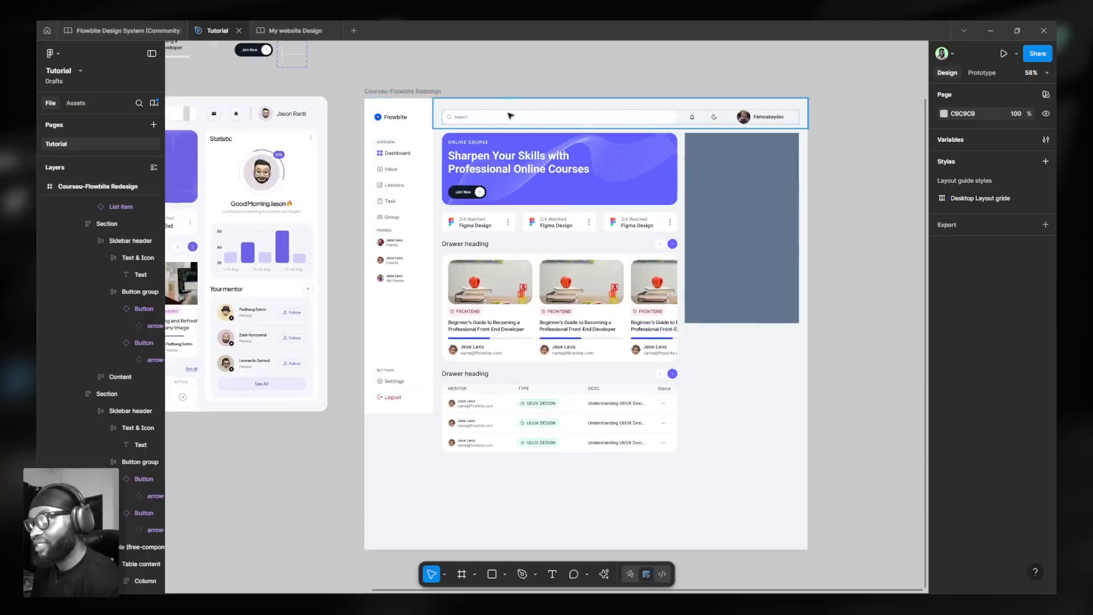
click(631, 112)
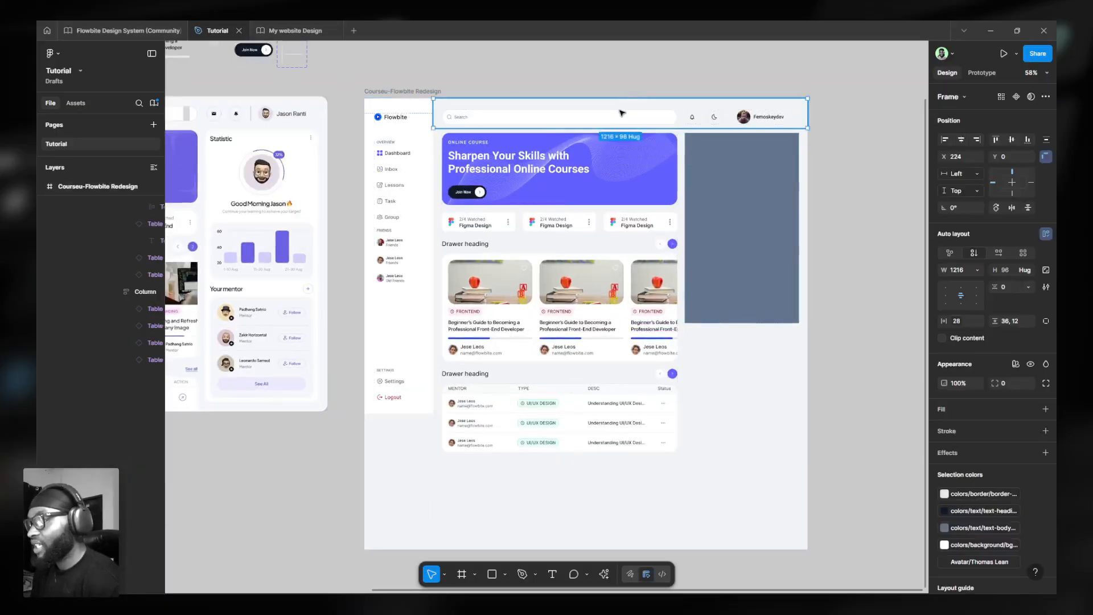
click(563, 231)
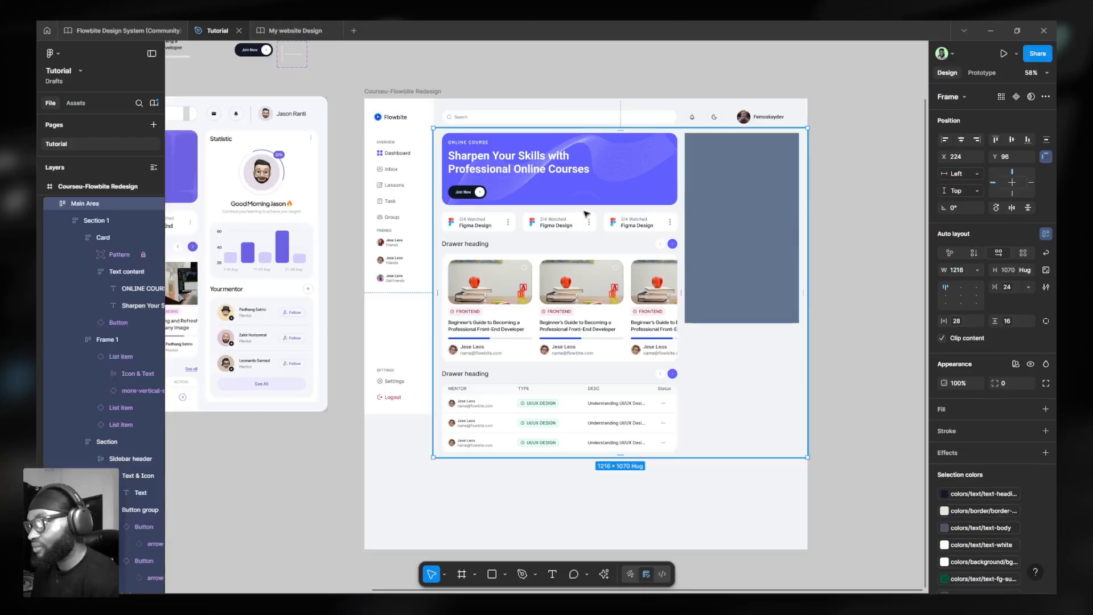
click(585, 214)
scroll(647, 310, down, 5)
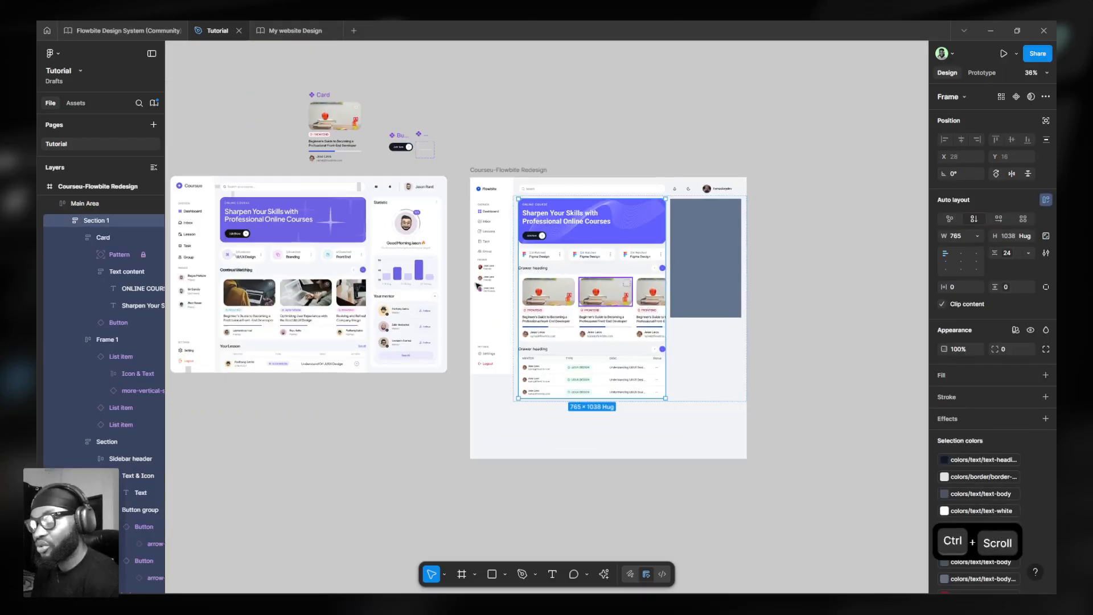
click(703, 275)
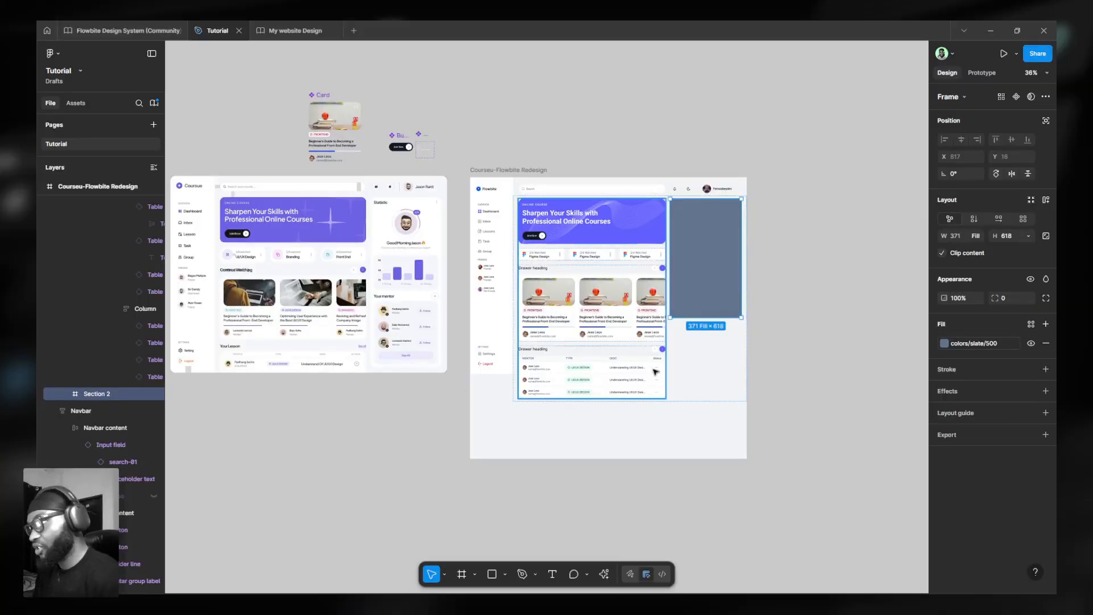
- Delete the previous/next arrow button group from the heading row above the mentor table
scroll(655, 367, up, 5)
scroll(639, 353, up, 6)
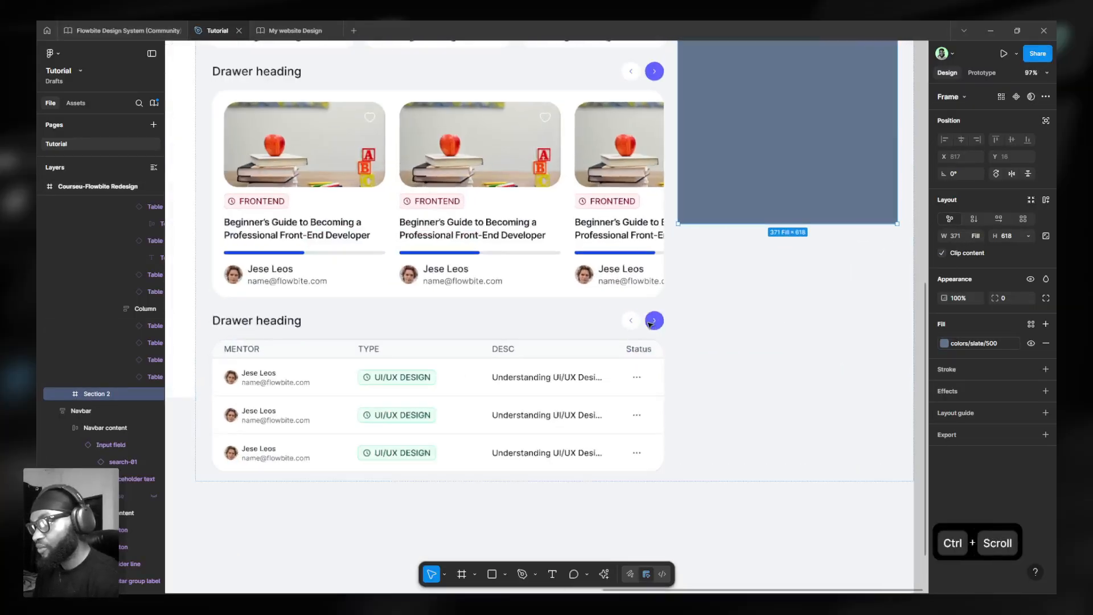
click(632, 326)
double_click(632, 328)
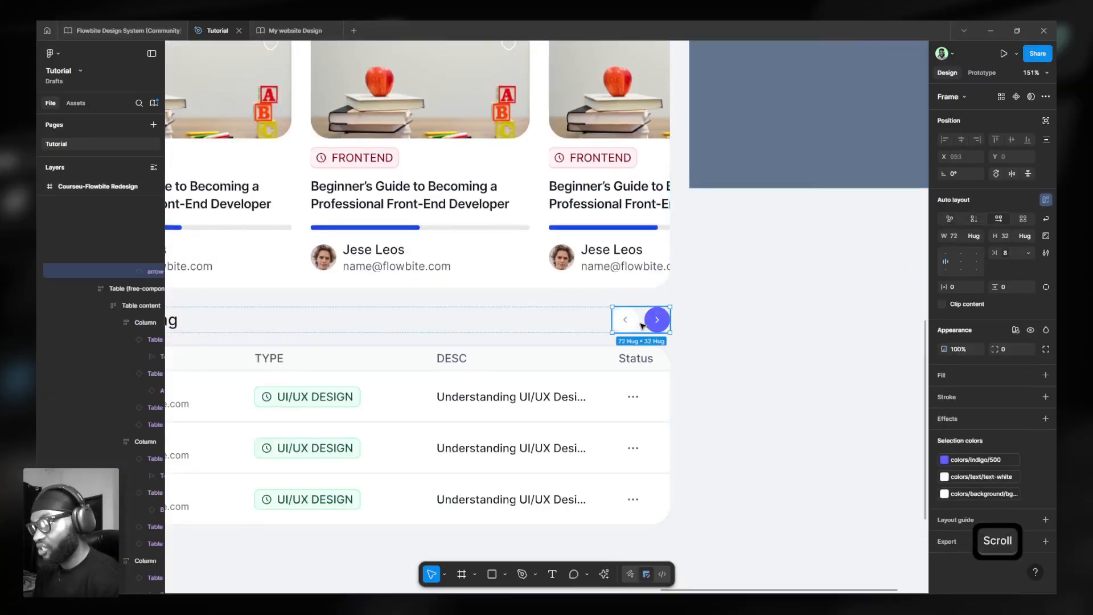
key(Delete)
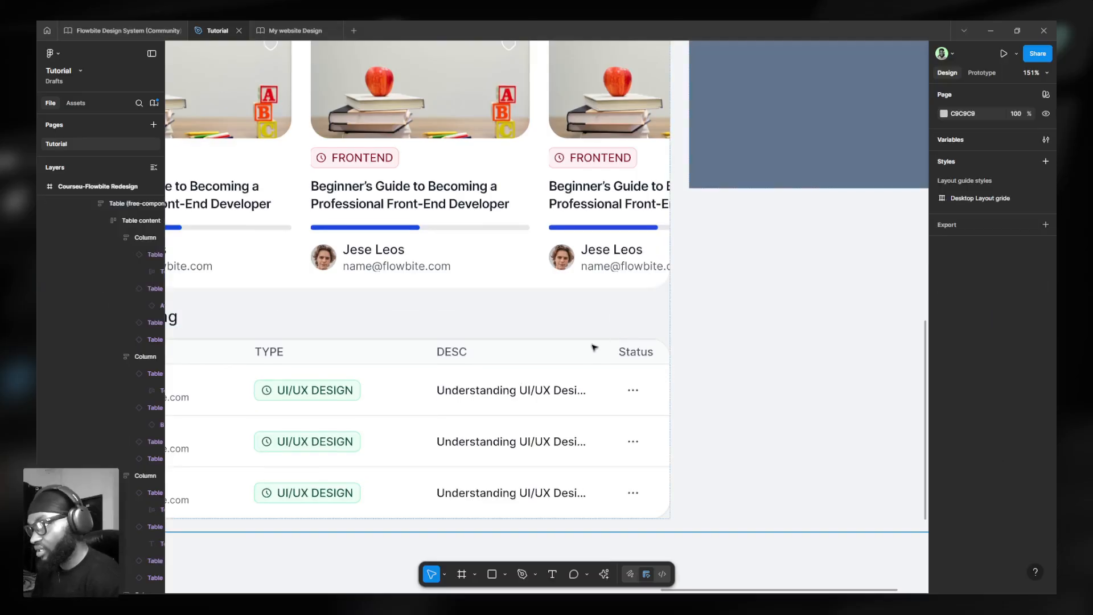
- Examine the original dashboard's Statistic panel, including its profile progress ring, bar chart and mentor list
scroll(592, 330, down, 7)
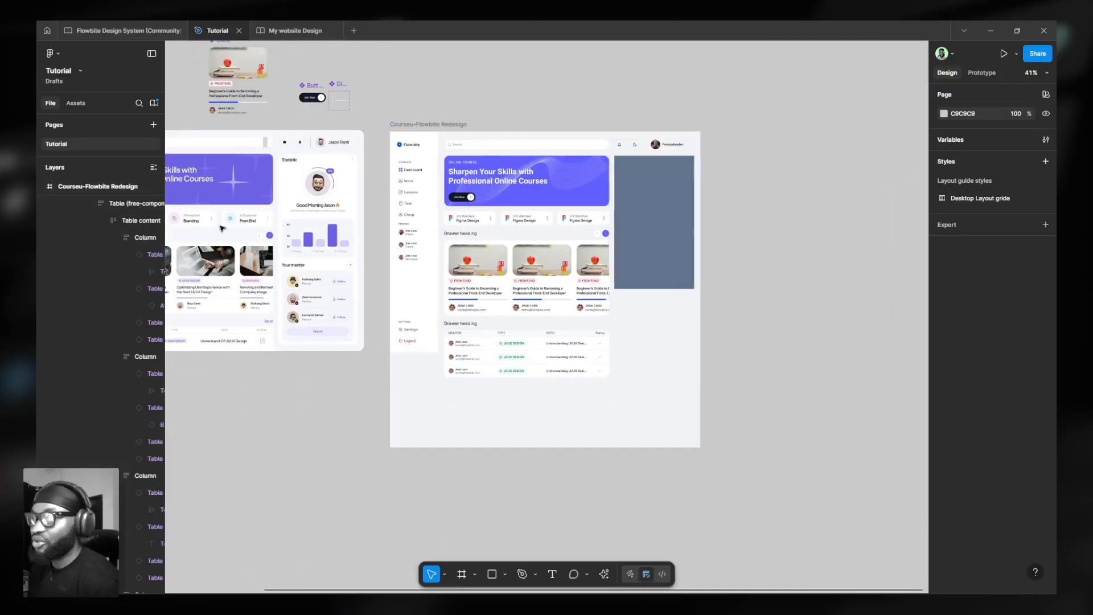
scroll(310, 188, up, 4)
scroll(311, 188, up, 4)
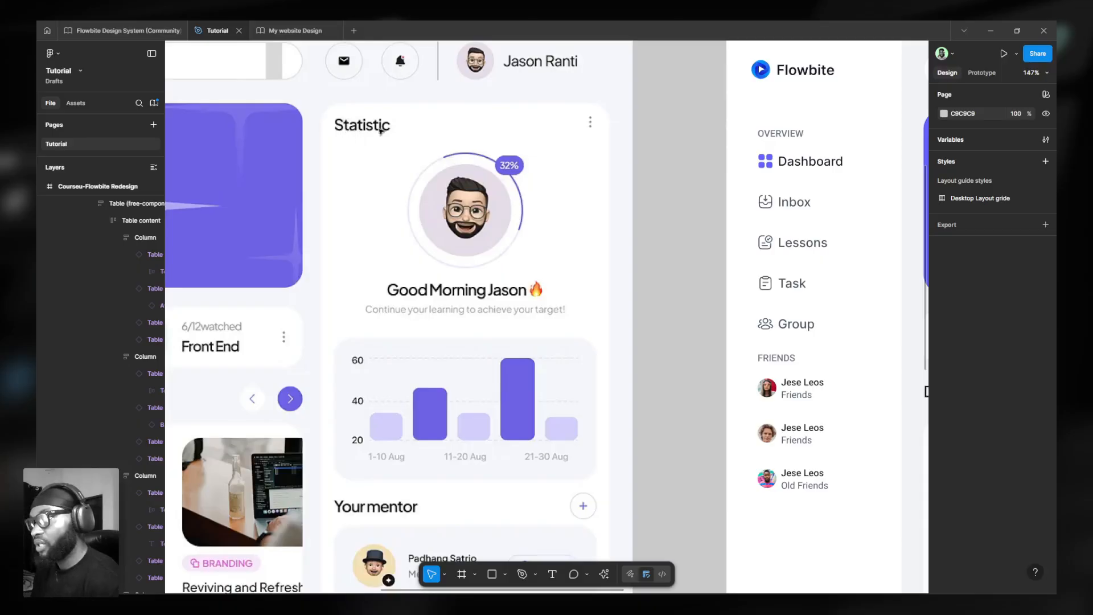
scroll(496, 118, down, 2)
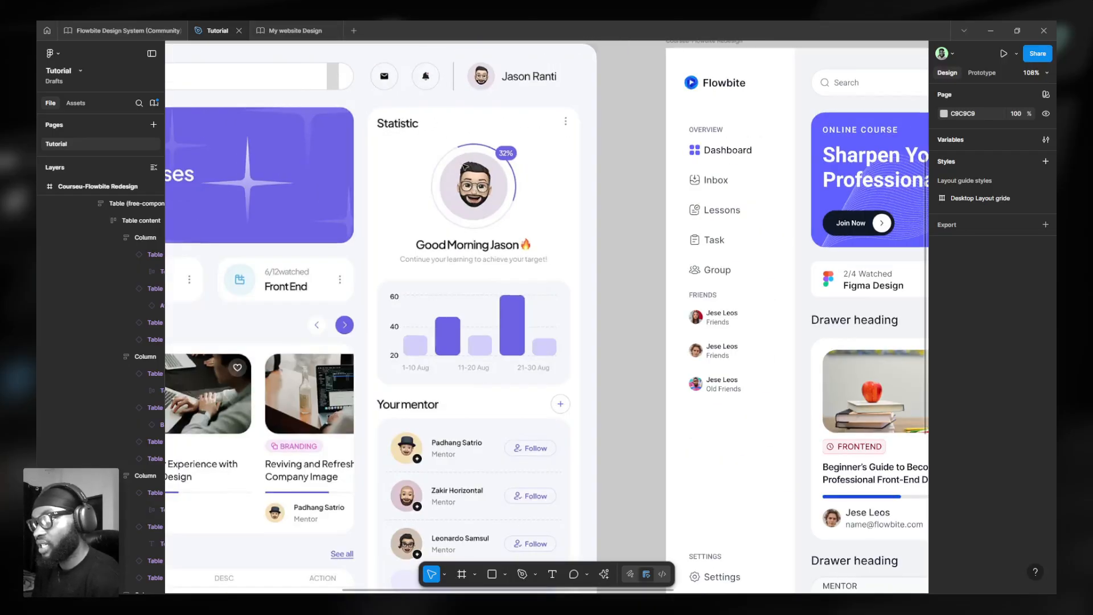
scroll(466, 167, up, 2)
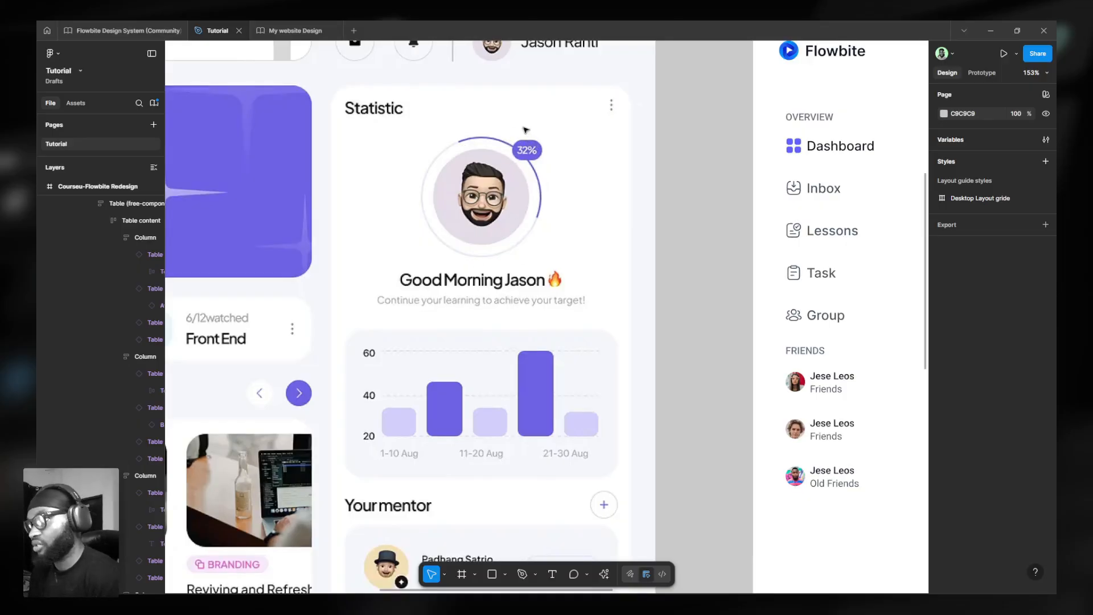
scroll(502, 259, down, 1)
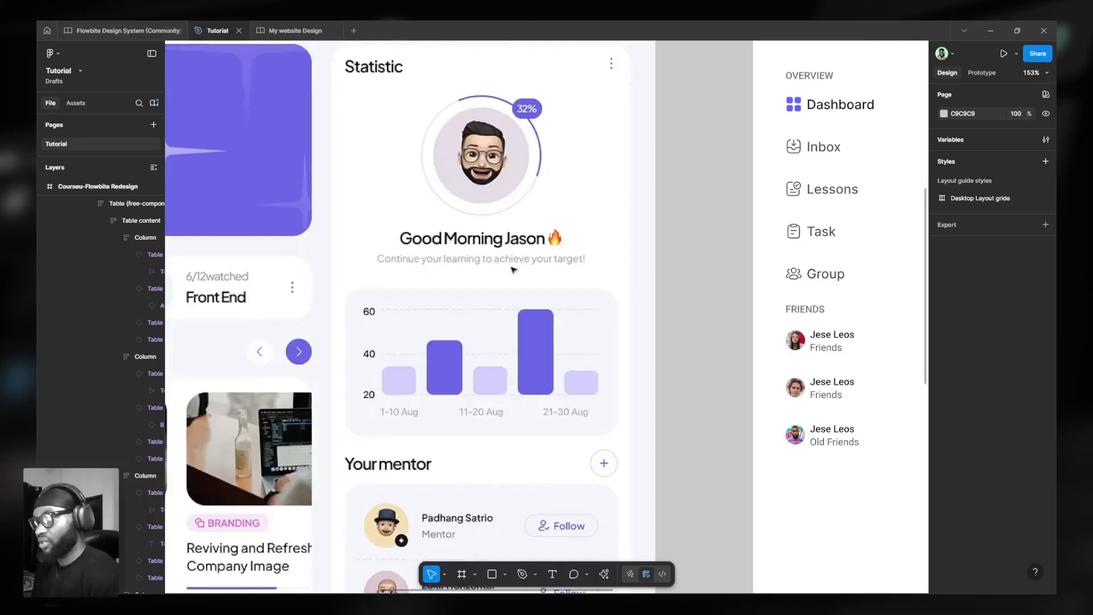
scroll(509, 279, down, 3)
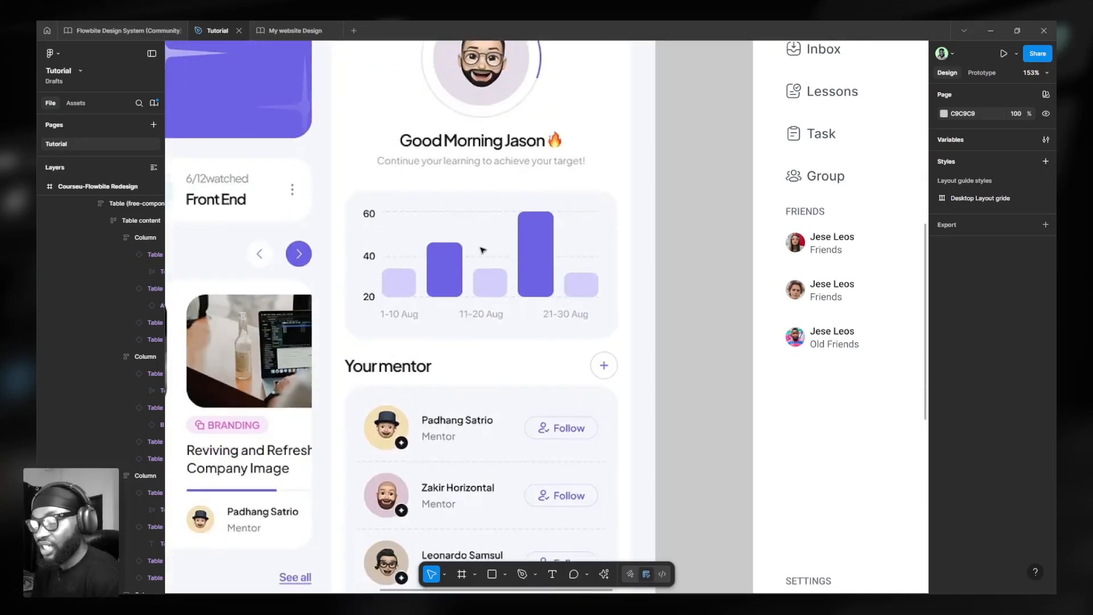
scroll(483, 257, down, 3)
ctrl+scroll(481, 251, down, 3)
ctrl+scroll(496, 361, up, 6)
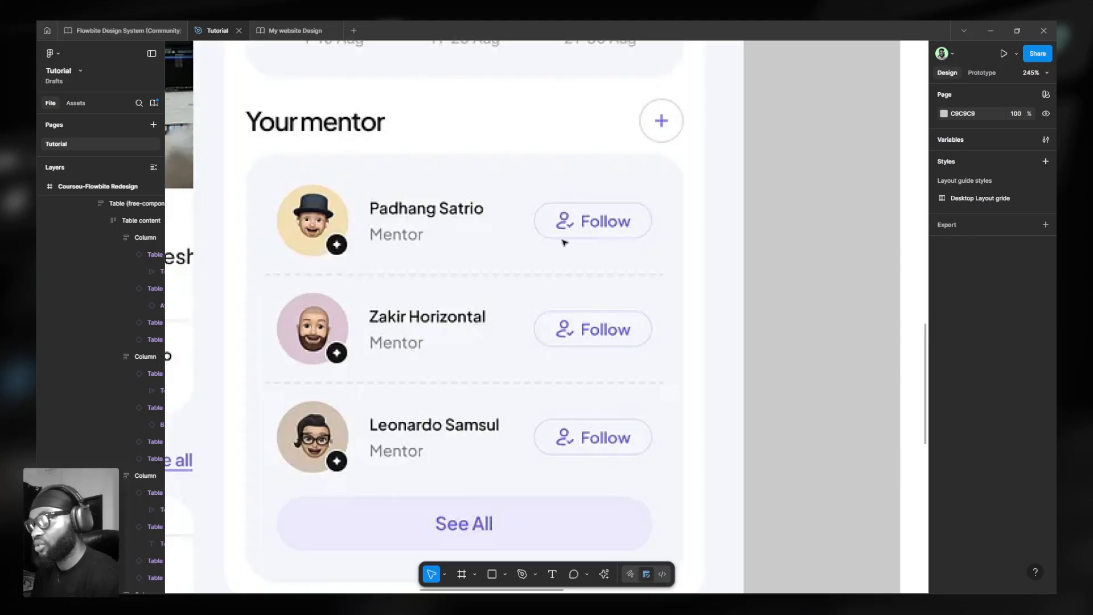
ctrl+scroll(564, 243, down, 3)
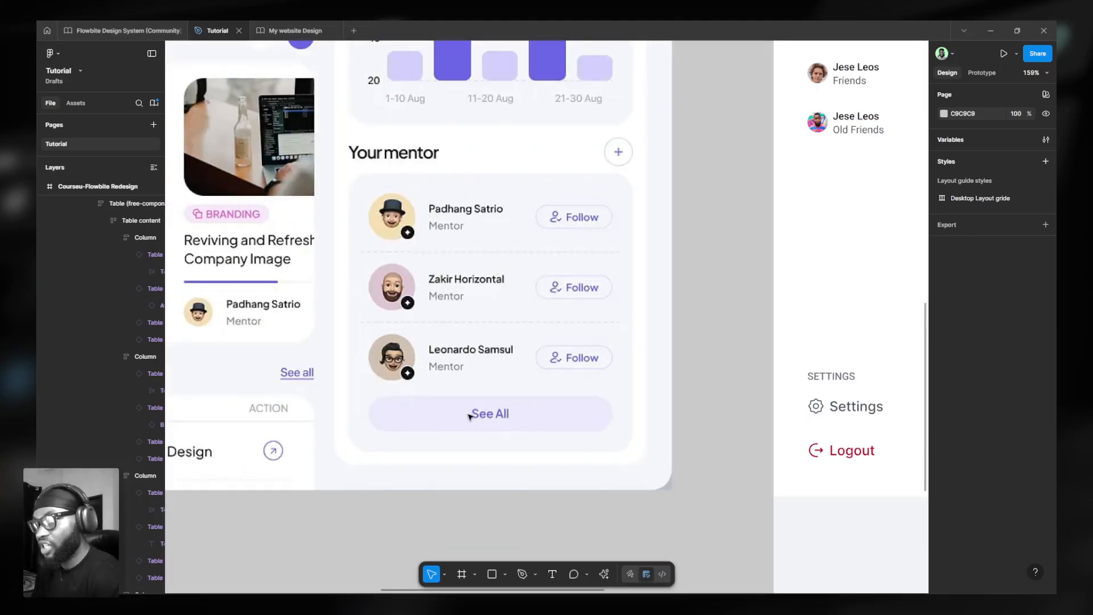
ctrl+scroll(469, 417, down, 5)
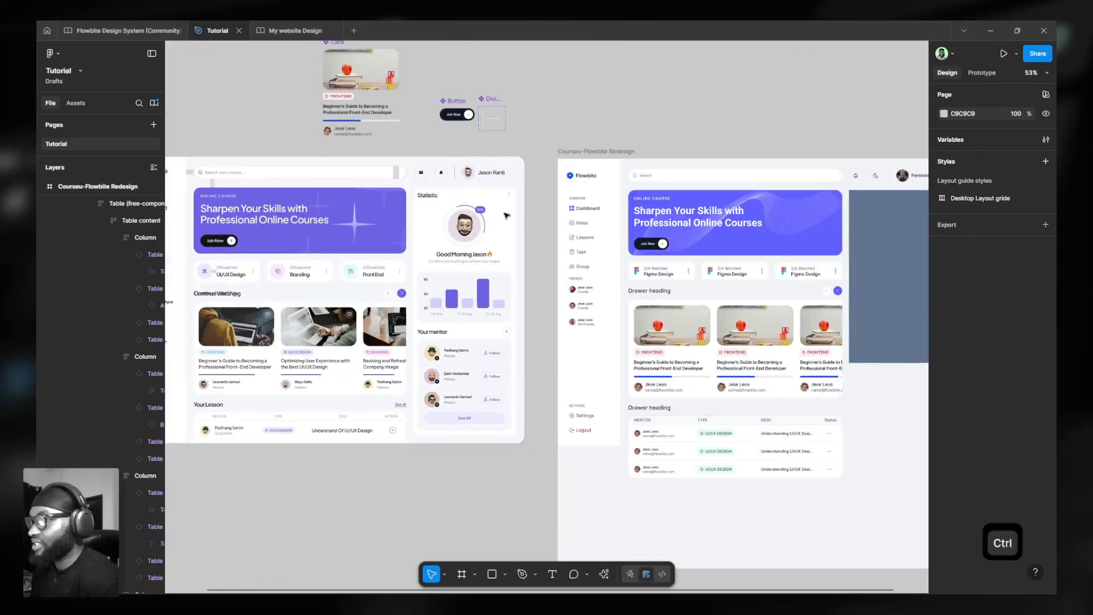
ctrl+scroll(424, 202, up, 5)
ctrl+scroll(442, 200, up, 4)
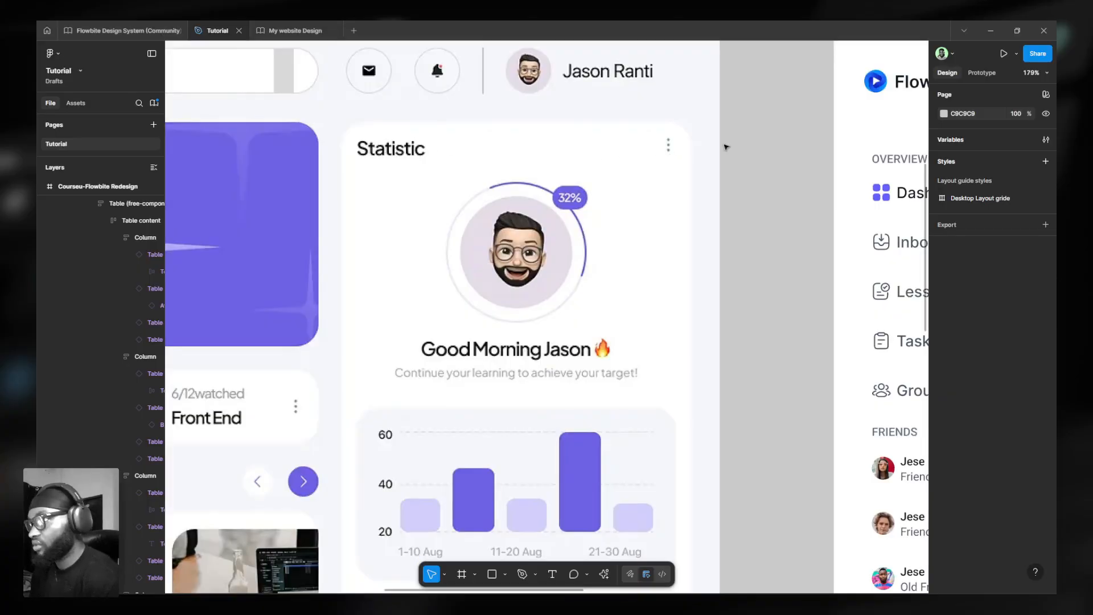
ctrl+scroll(442, 171, down, 8)
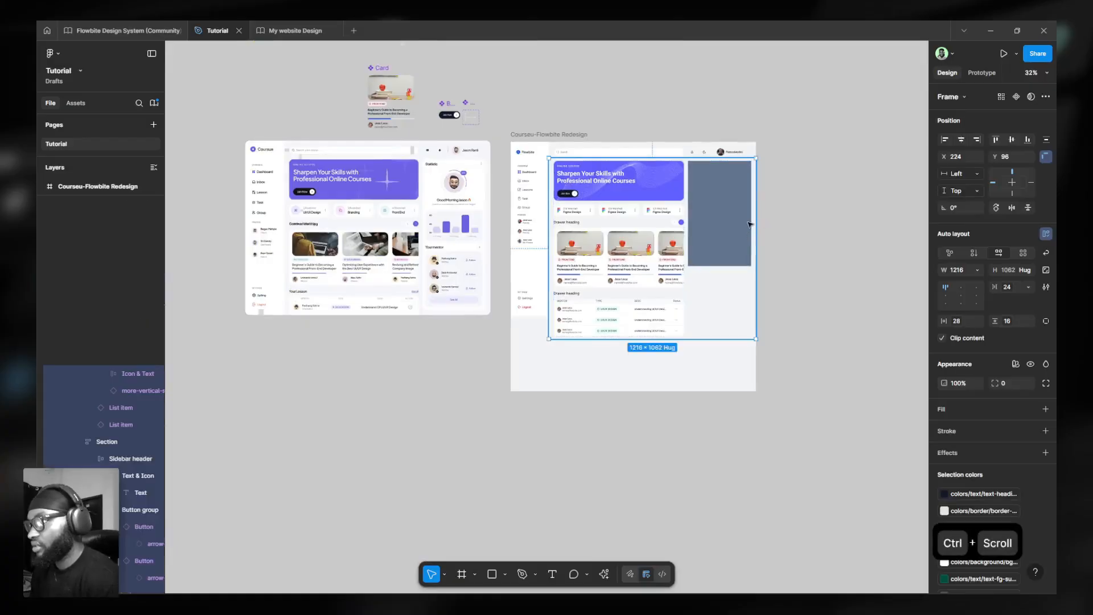
- Change the Section 2 frame's fill to the library color bg-primary
click(751, 224)
ctrl+scroll(751, 225, up, 2)
ctrl+click(699, 254)
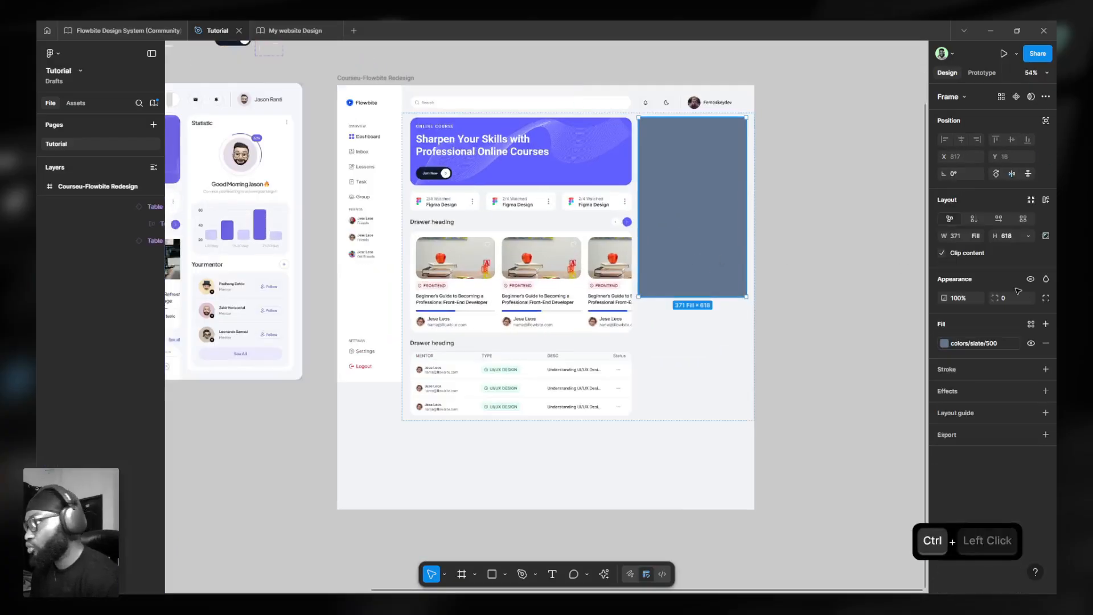
click(963, 345)
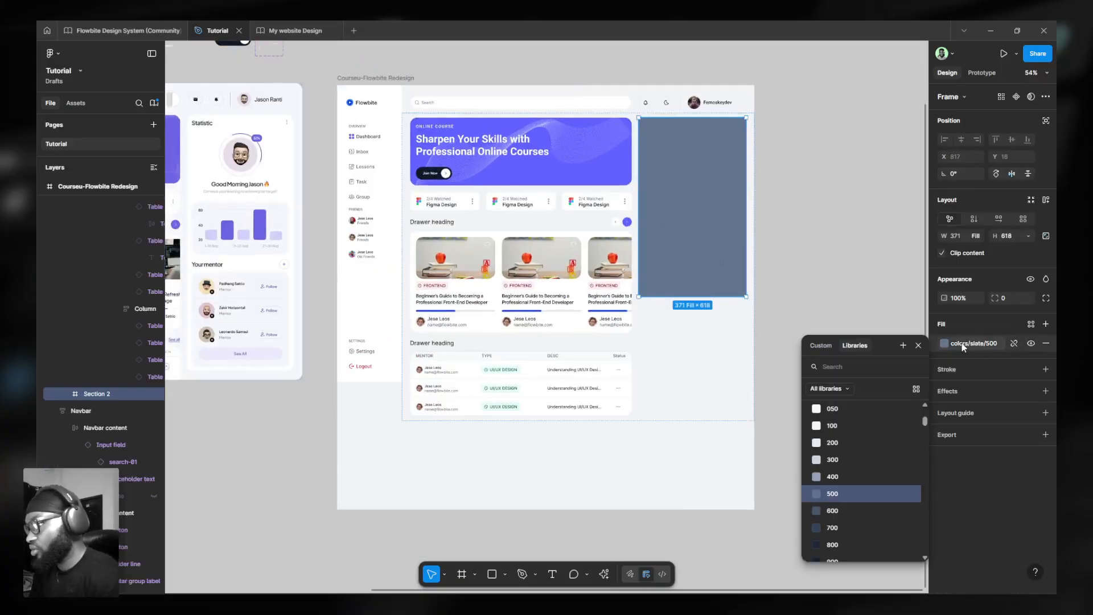
text(bg)
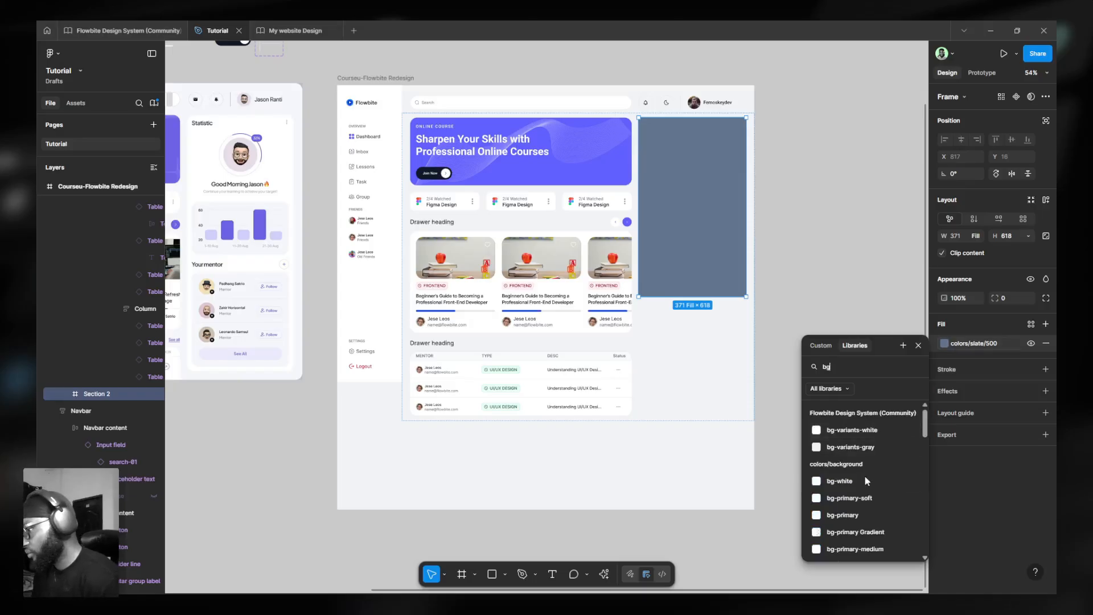
click(856, 515)
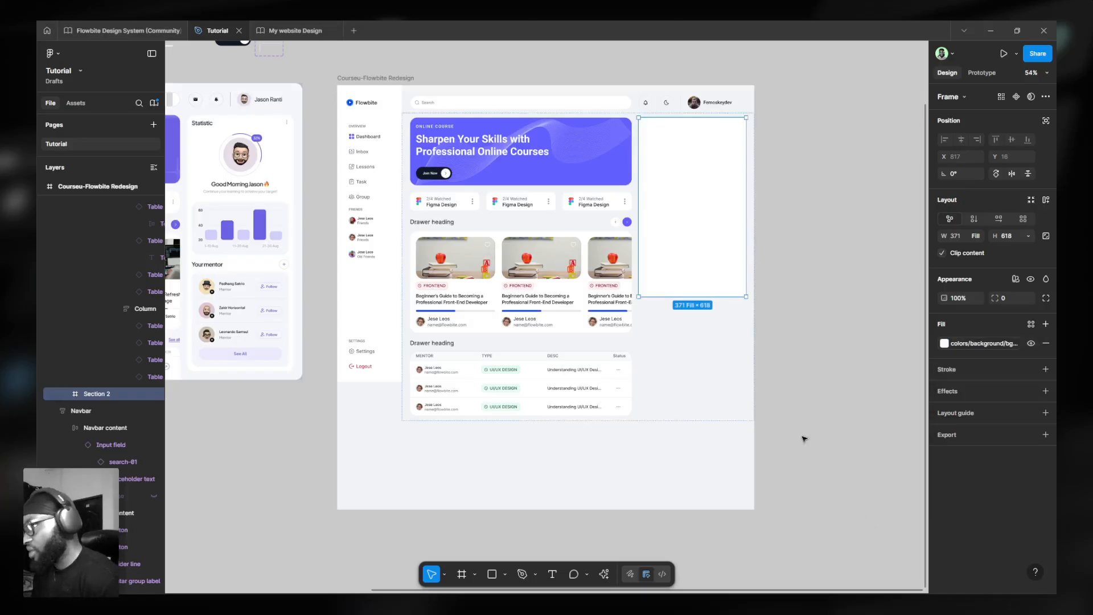
- Change the sidebar frame's fill to the library color bg-primary
click(364, 186)
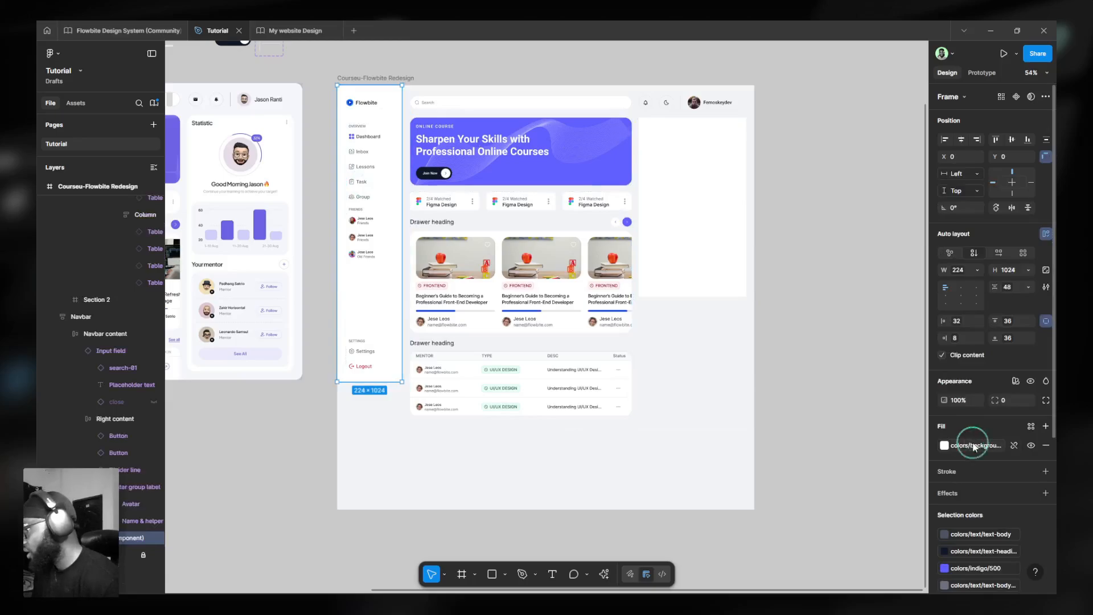
click(975, 446)
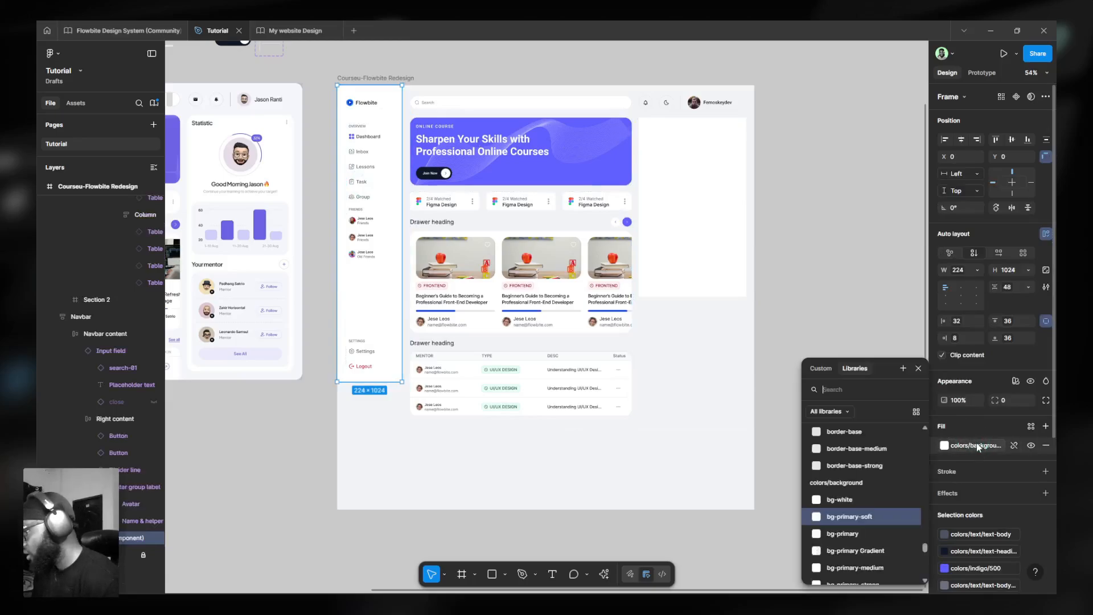
click(866, 533)
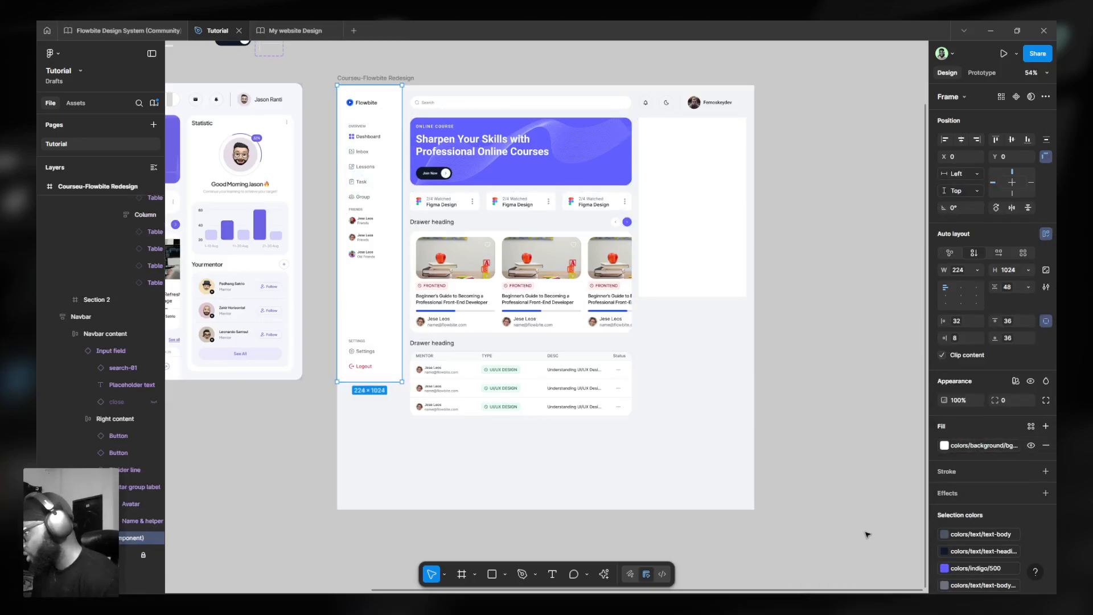
- Apply the rounded-xl (24) border-radius variable to the Section 2 frame's corners
click(682, 238)
click(681, 238)
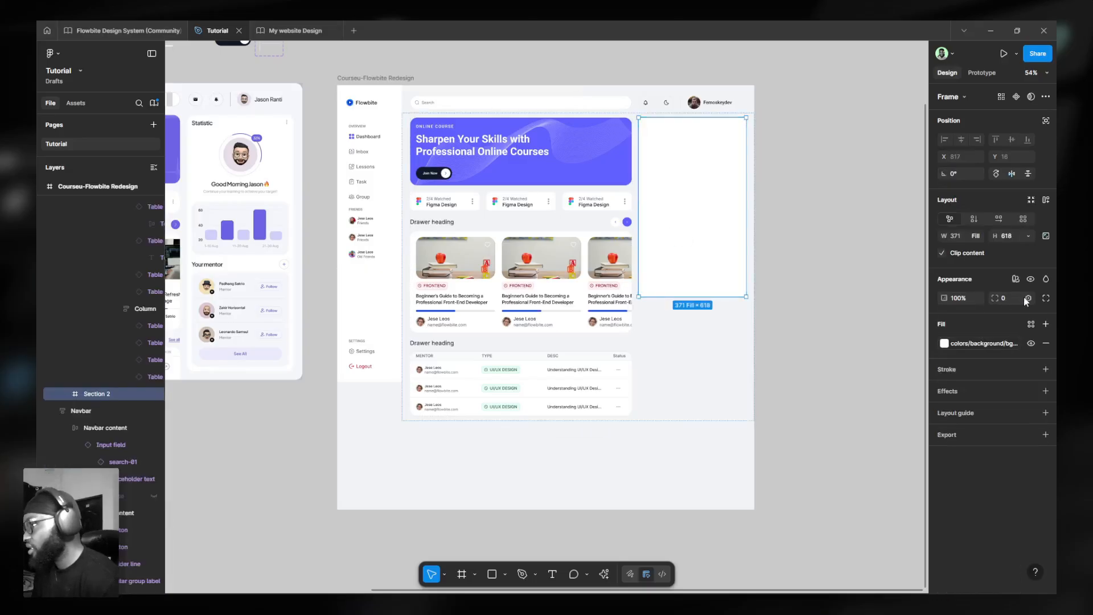
click(1029, 299)
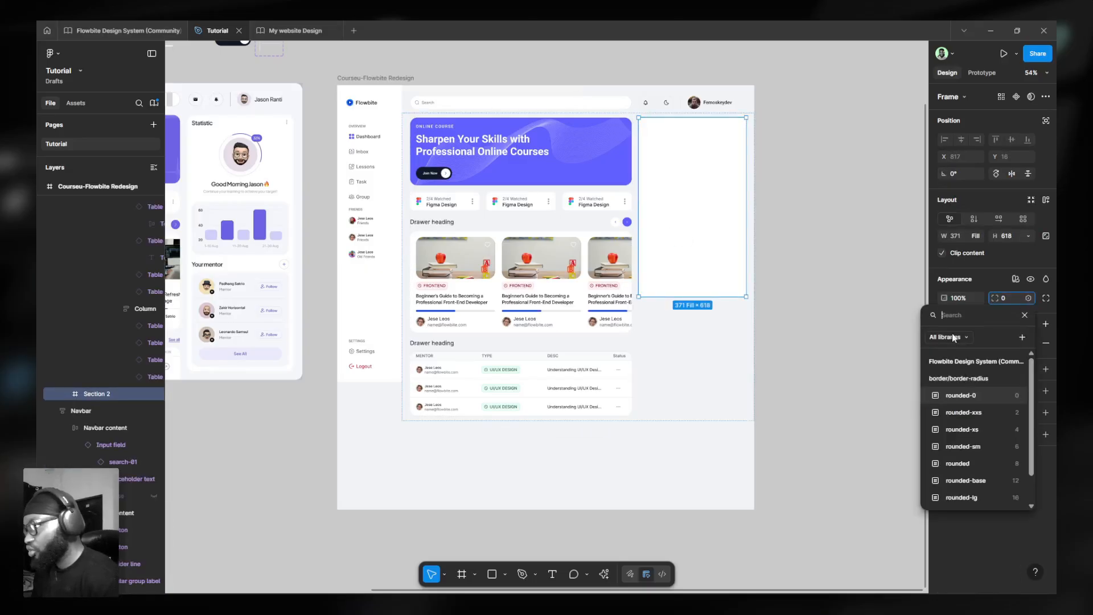
scroll(982, 432, down, 2)
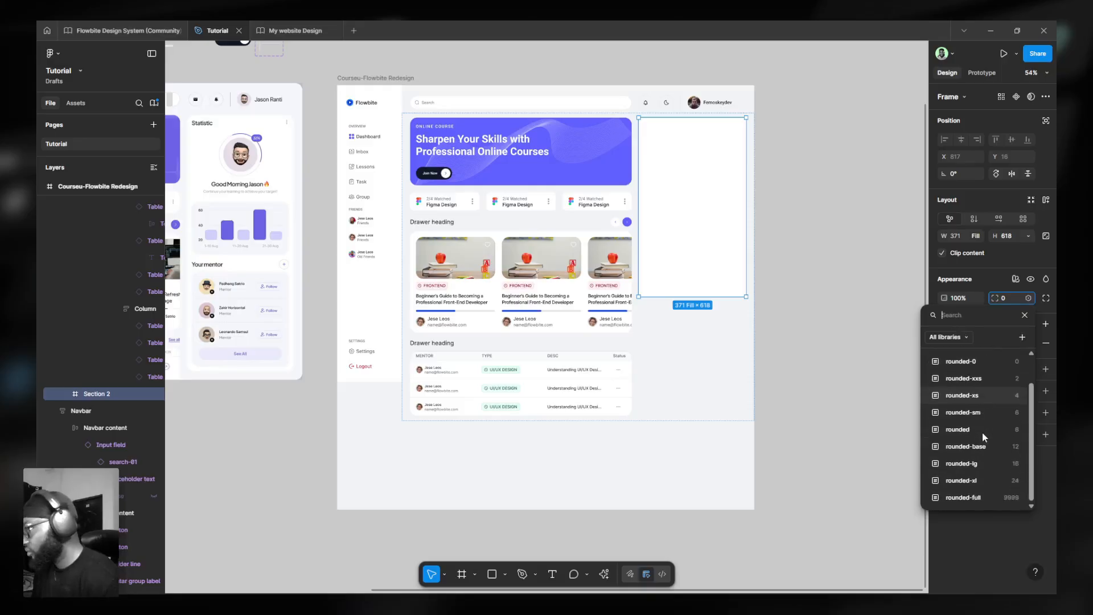
click(982, 480)
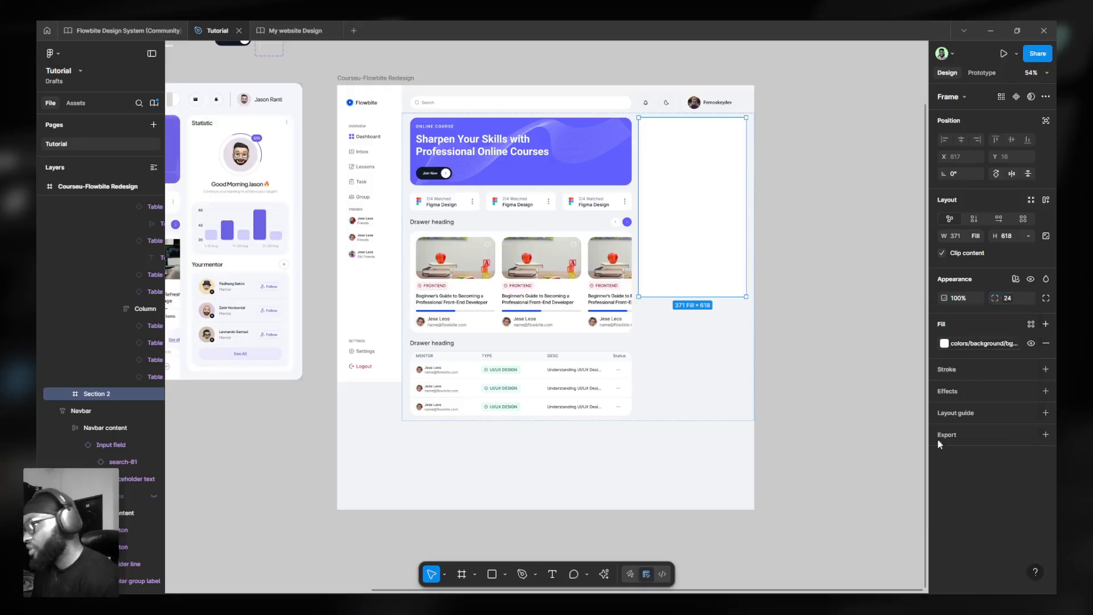
- Apply a vertical auto layout to the white Section 2 frame
scroll(698, 146, up, 3)
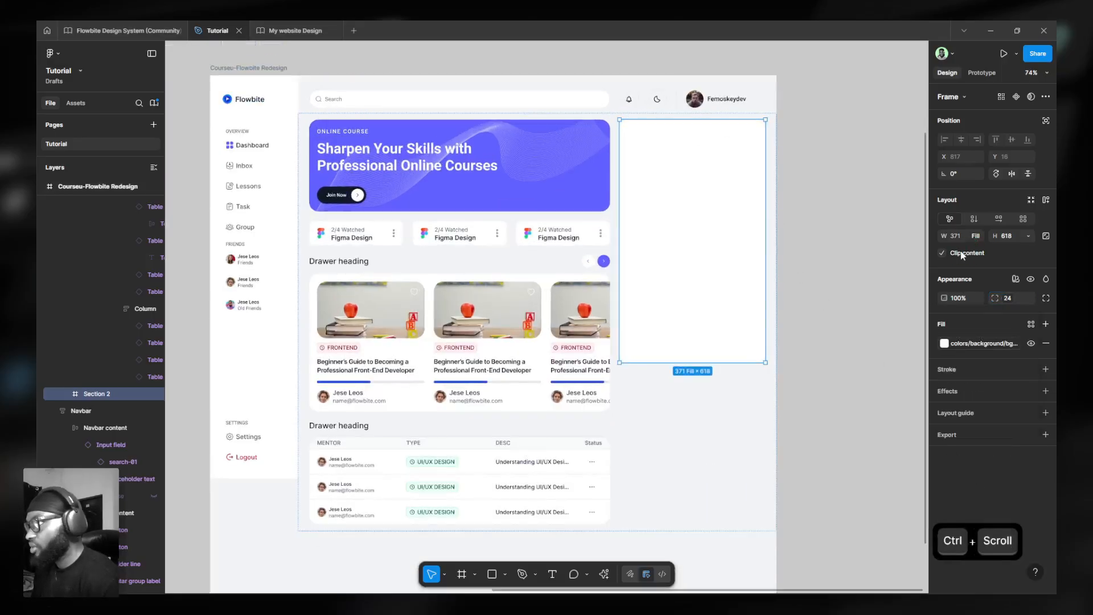
scroll(734, 100, up, 4)
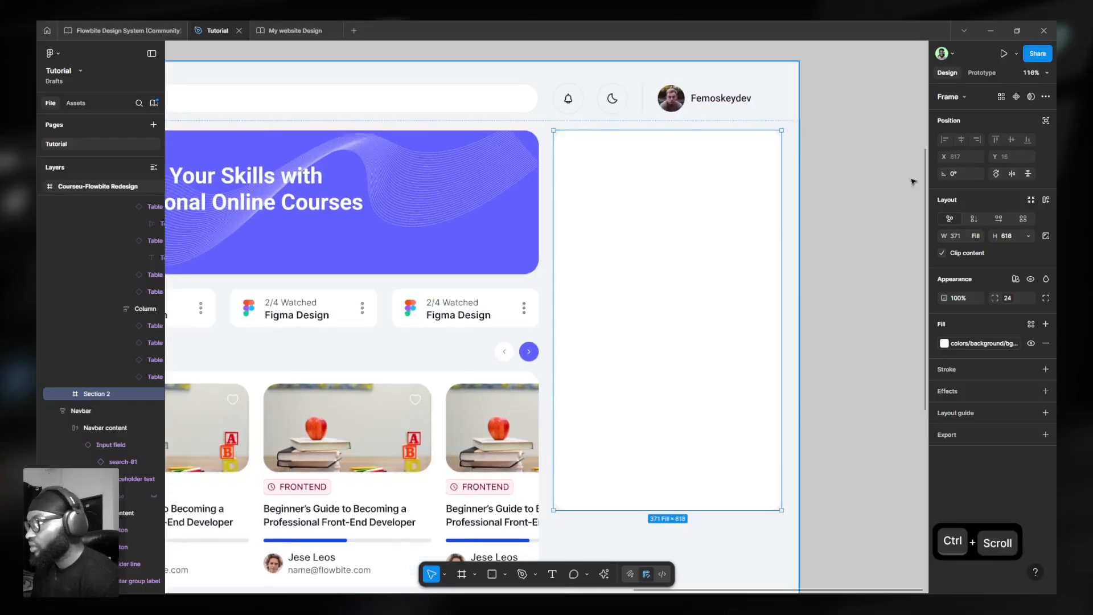
click(974, 219)
scroll(784, 179, down, 5)
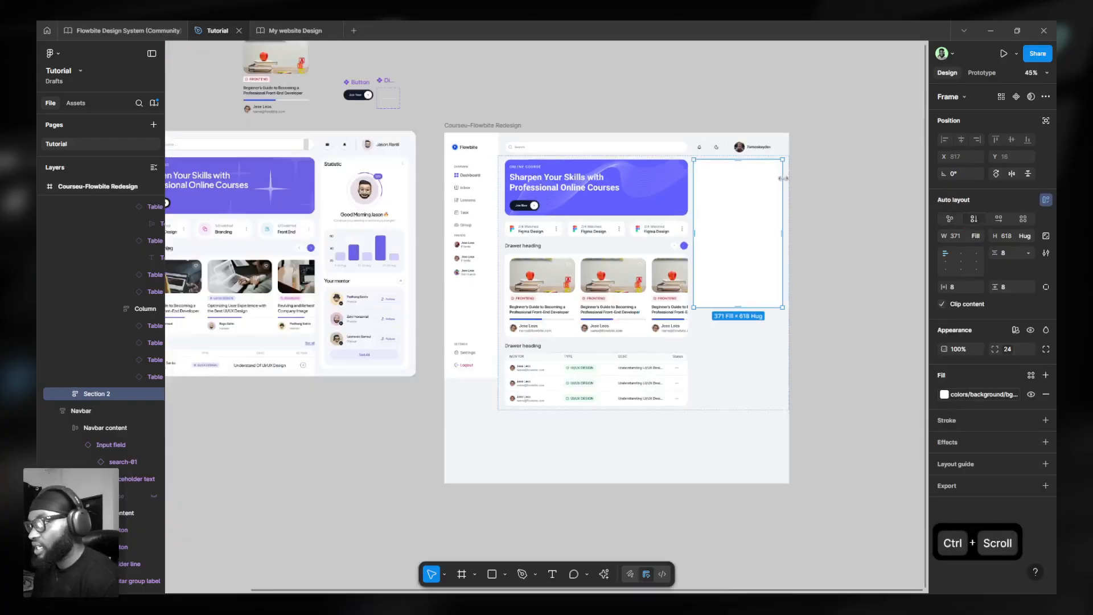
scroll(647, 161, down, 4)
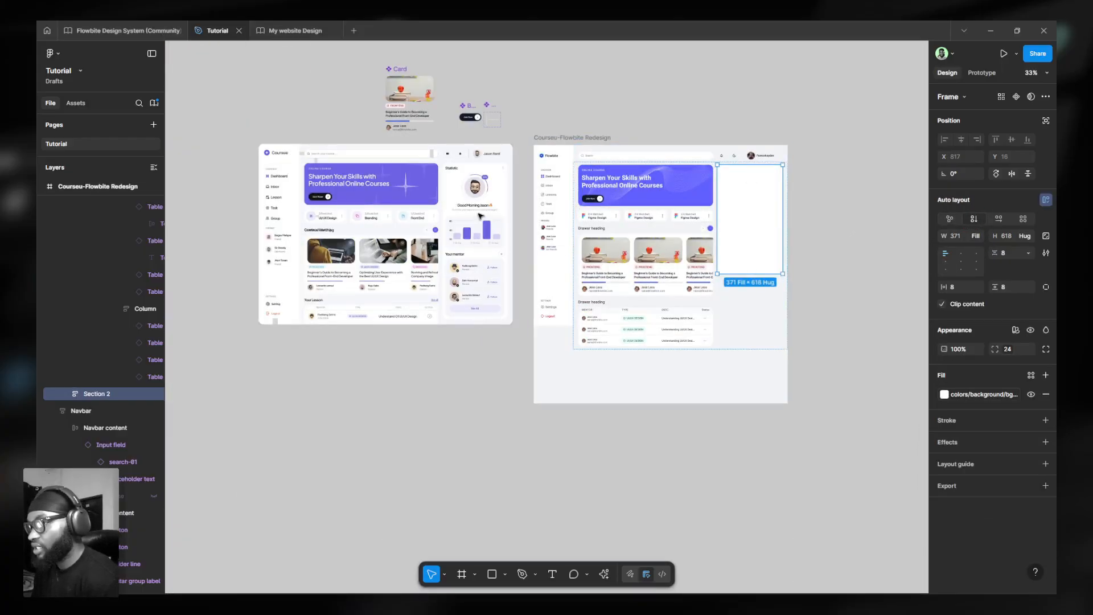
scroll(484, 219, up, 5)
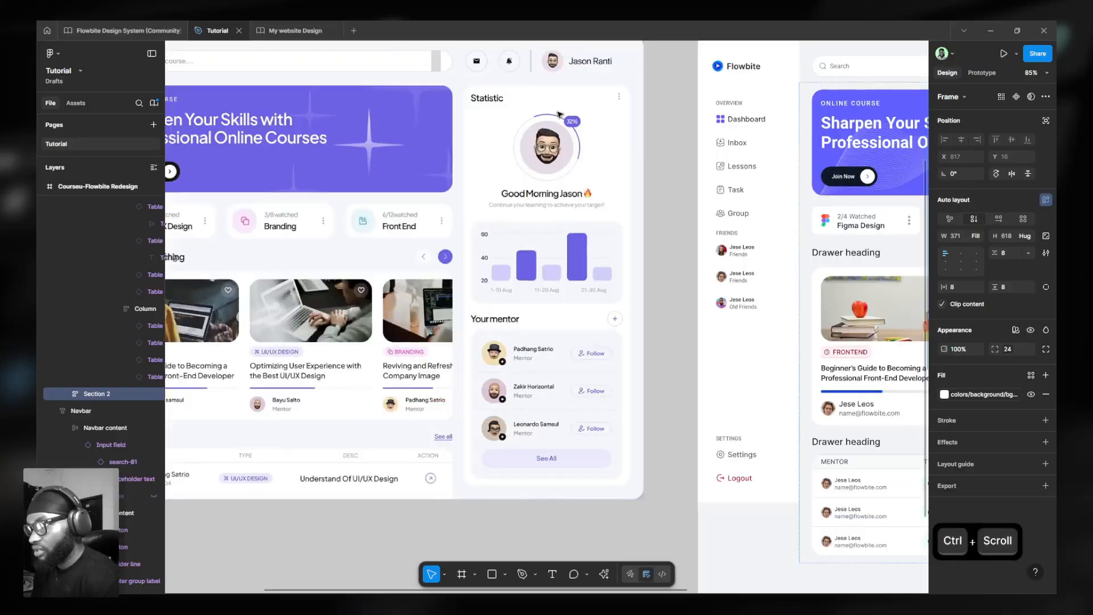
scroll(533, 373, down, 6)
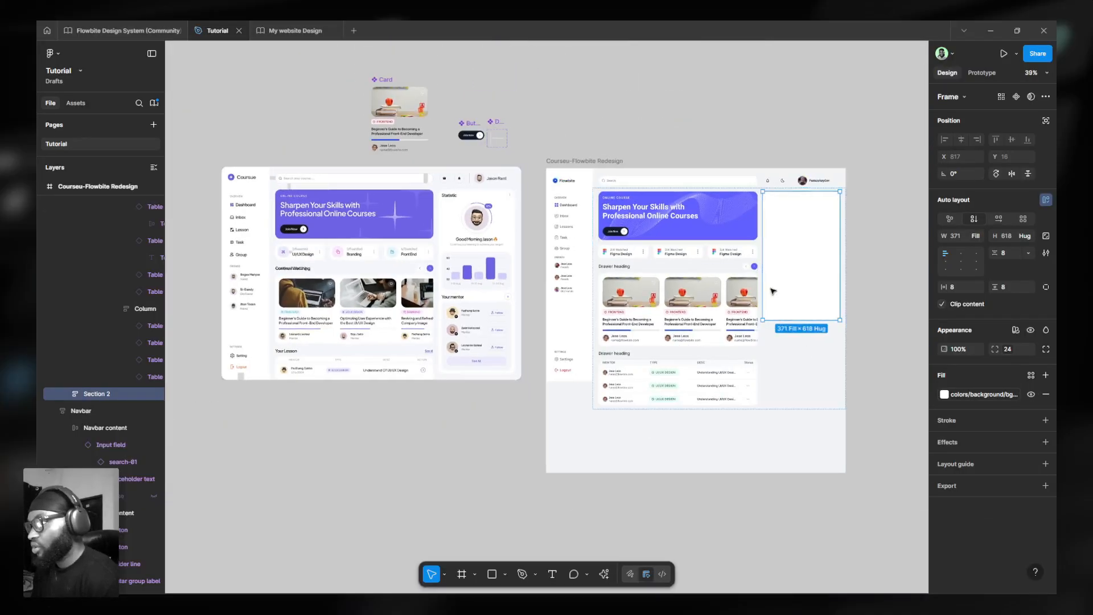
- Copy the "Drawer heading" header row with its arrow buttons from above the course cards into the Section 2 frame
scroll(773, 258, up, 2)
ctrl+click(637, 360)
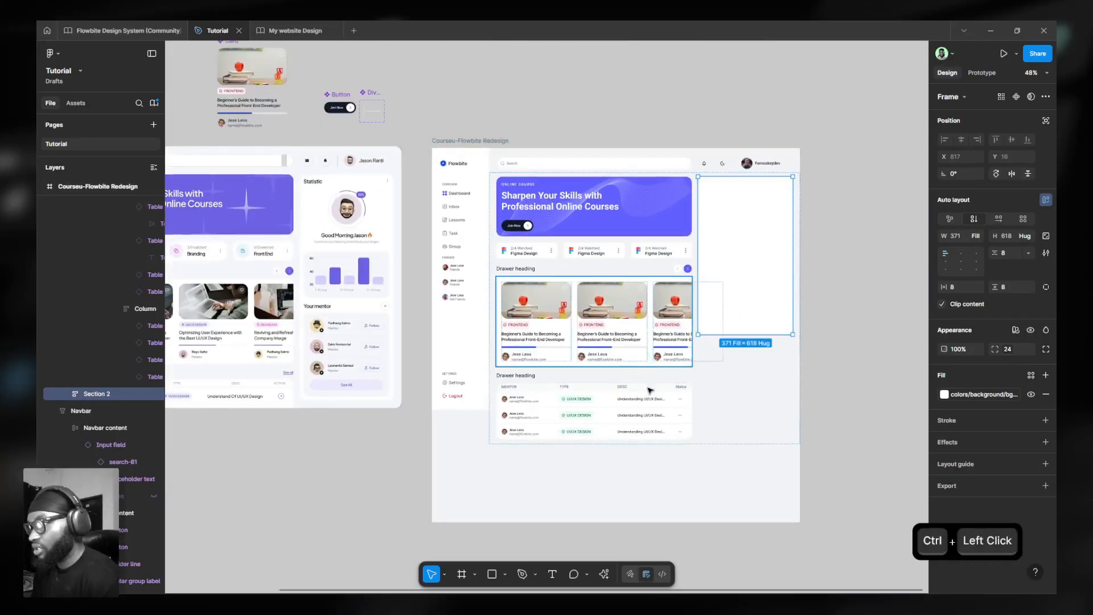
click(599, 271)
key(ctrl+c)
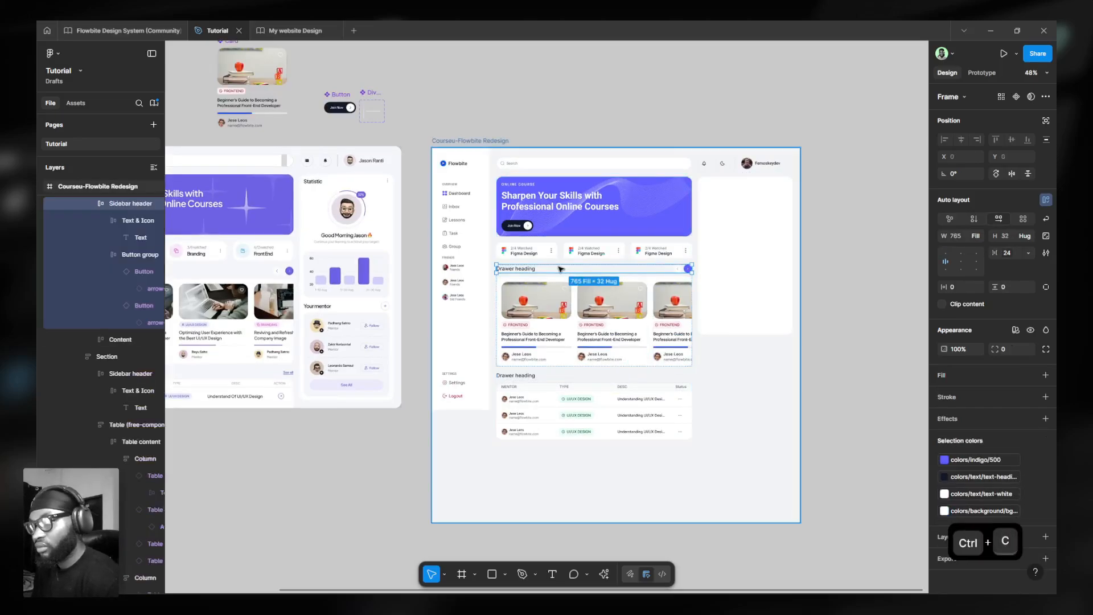
ctrl+click(736, 242)
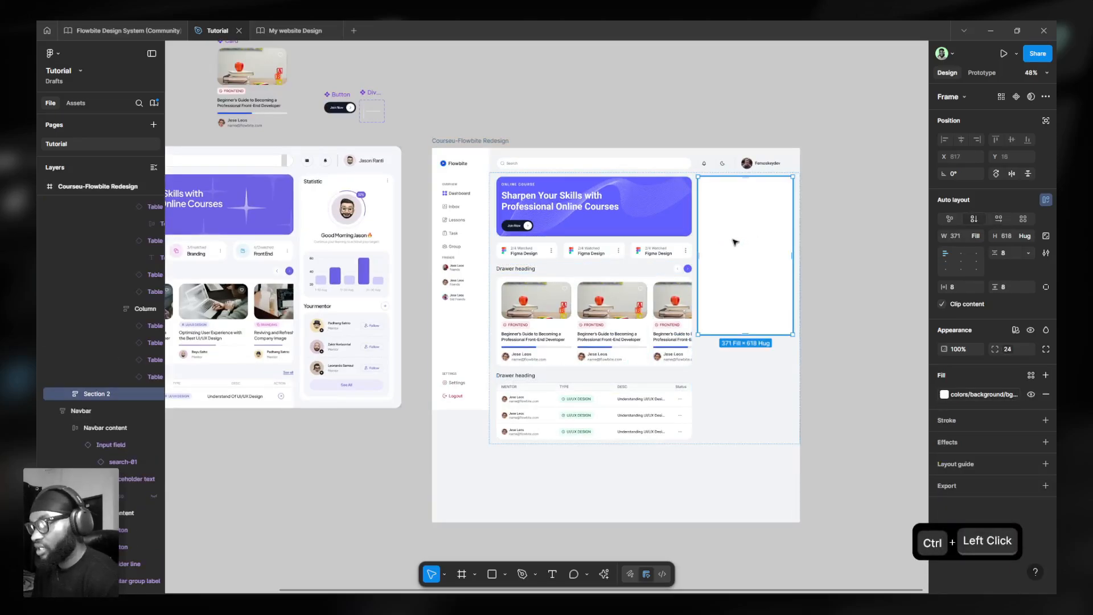
key(ctrl+v)
- Stretch the Section 2 frame downward to a height of about 1003, close to the bottom of the mentor table
scroll(780, 177, up, 1)
scroll(781, 177, up, 4)
click(537, 225)
click(656, 189)
scroll(703, 197, down, 4)
drag(717, 206, 706, 460)
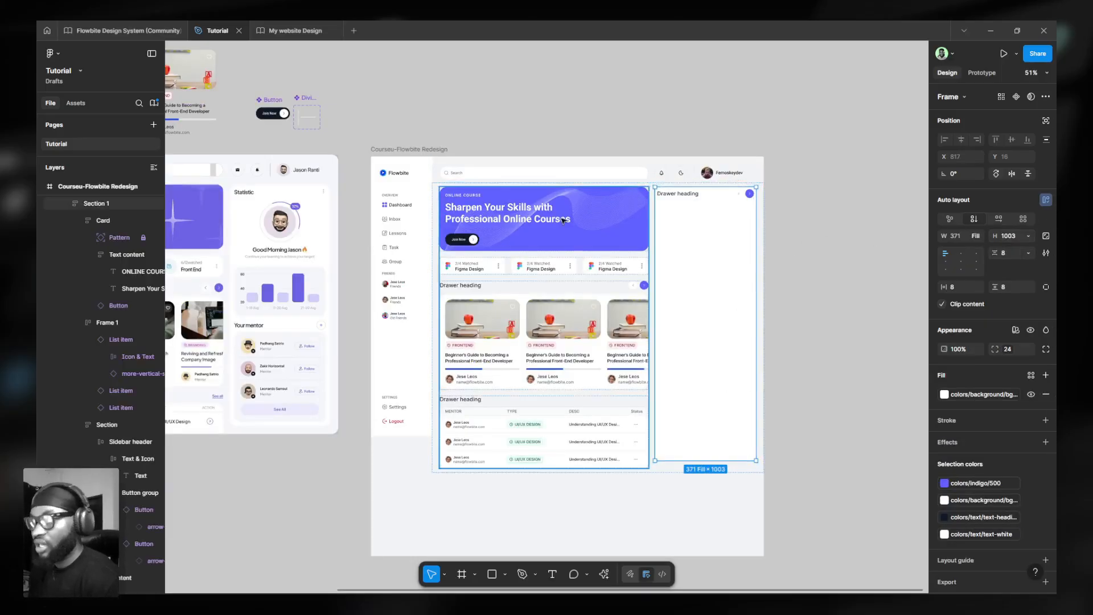
- Draw a rectangle of about 19 × 9 across the gap between the reference card's edge and its "Statistic" heading
scroll(505, 190, left, 5)
scroll(505, 191, up, 10)
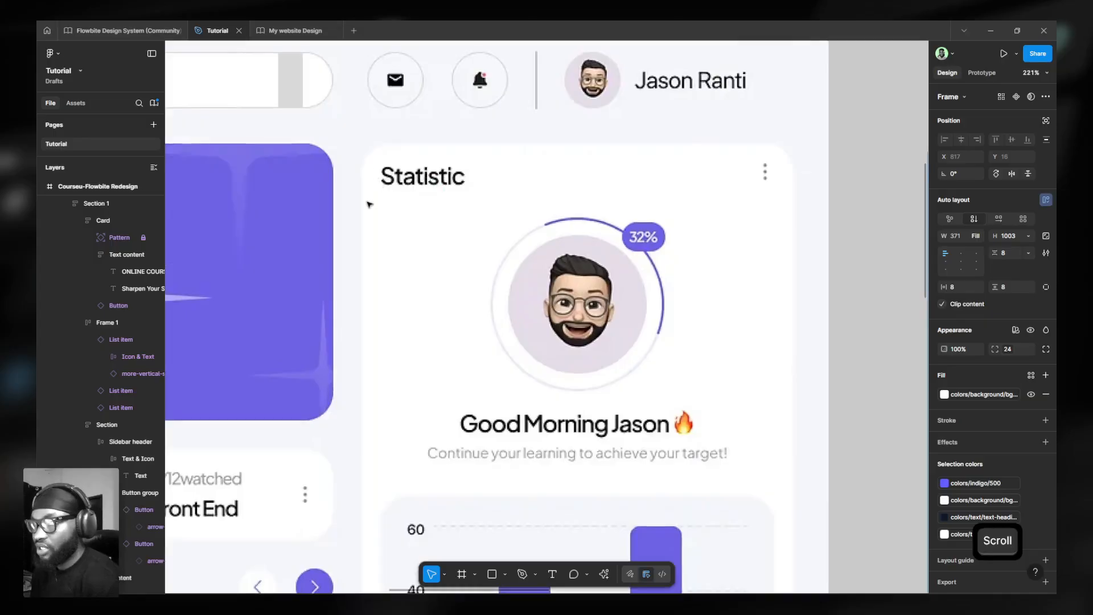
key(r)
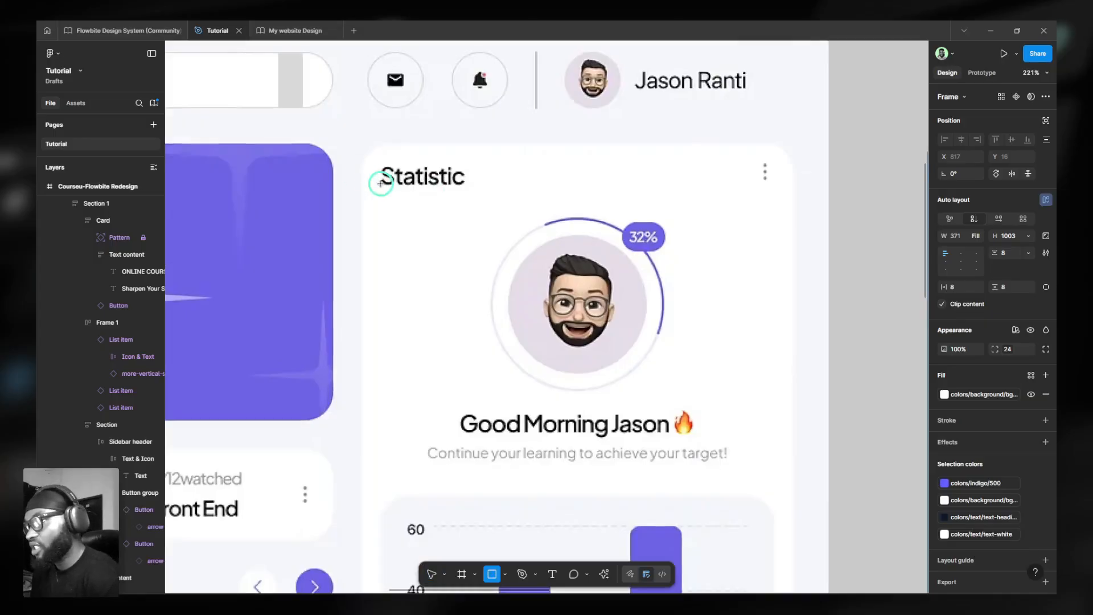
drag(358, 174, 381, 182)
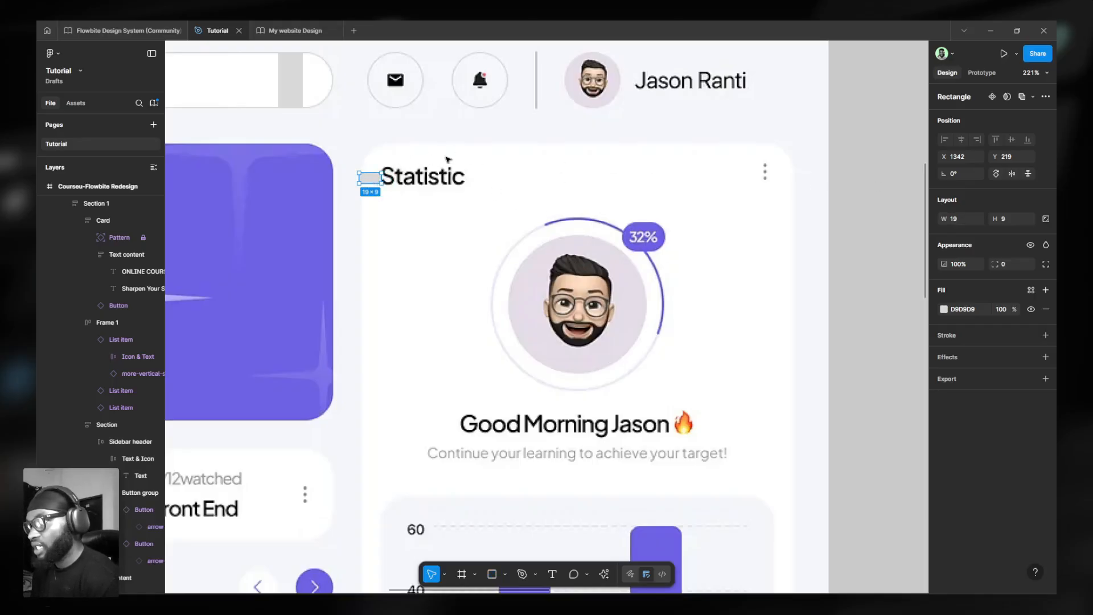
- Check the purple hero card's padding and apply spacing variable 5 (20) to Section 2's vertical padding
scroll(508, 156, left, 2)
scroll(815, 238, down, 8)
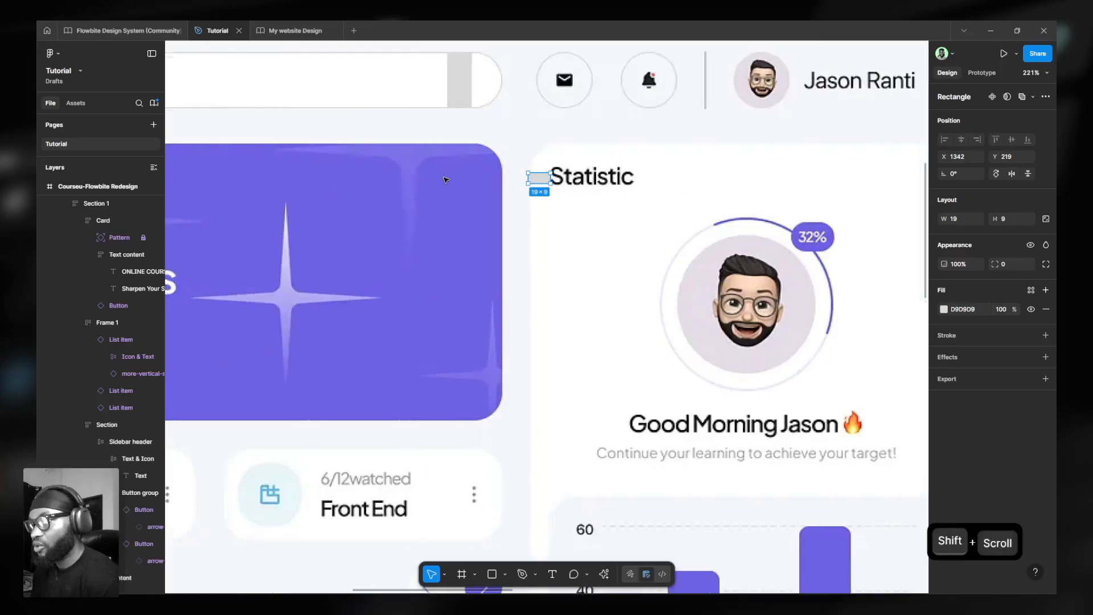
scroll(814, 238, right, 3)
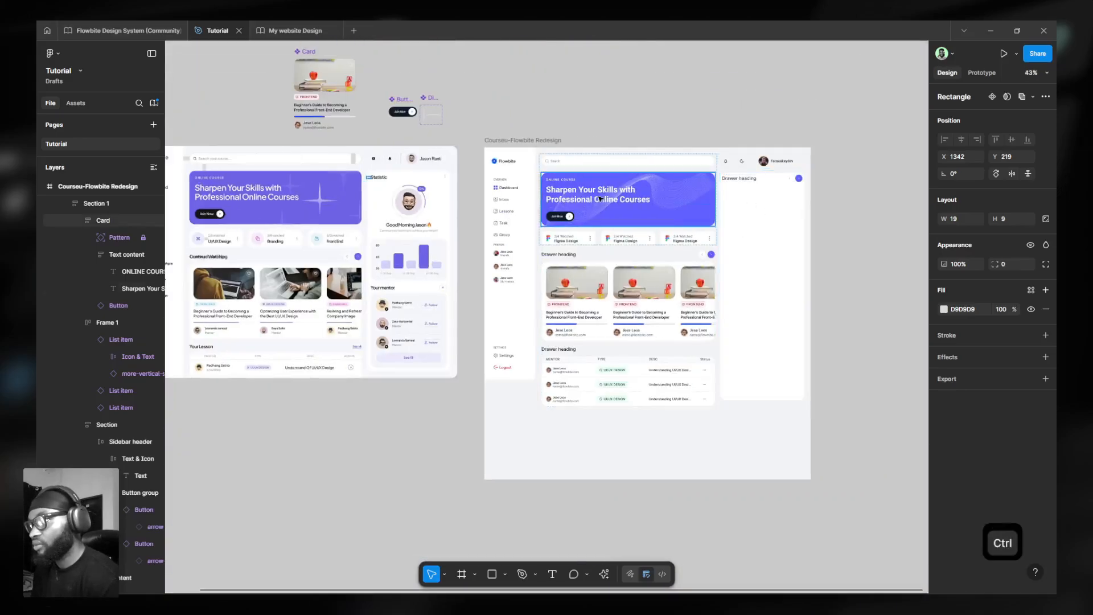
ctrl+click(611, 216)
ctrl+click(611, 216)
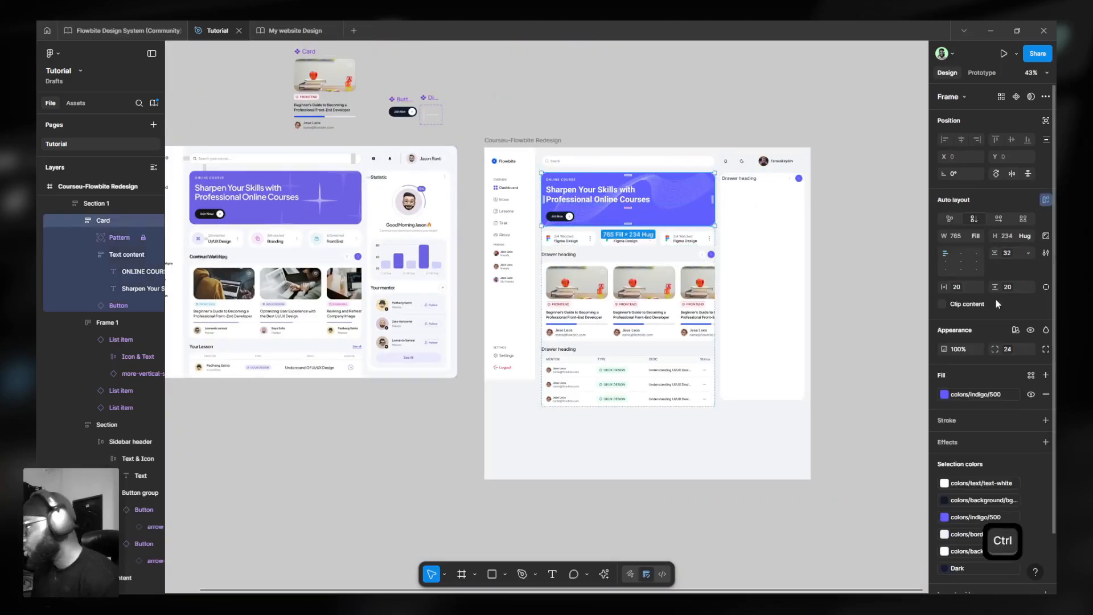
ctrl+click(776, 213)
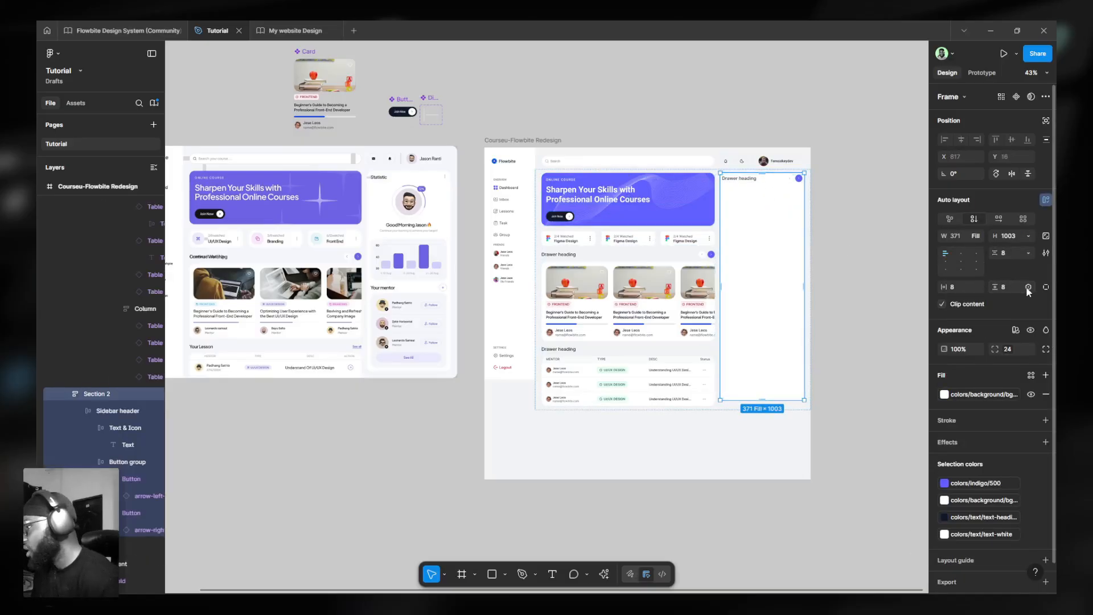
click(1028, 288)
scroll(982, 406, down, 2)
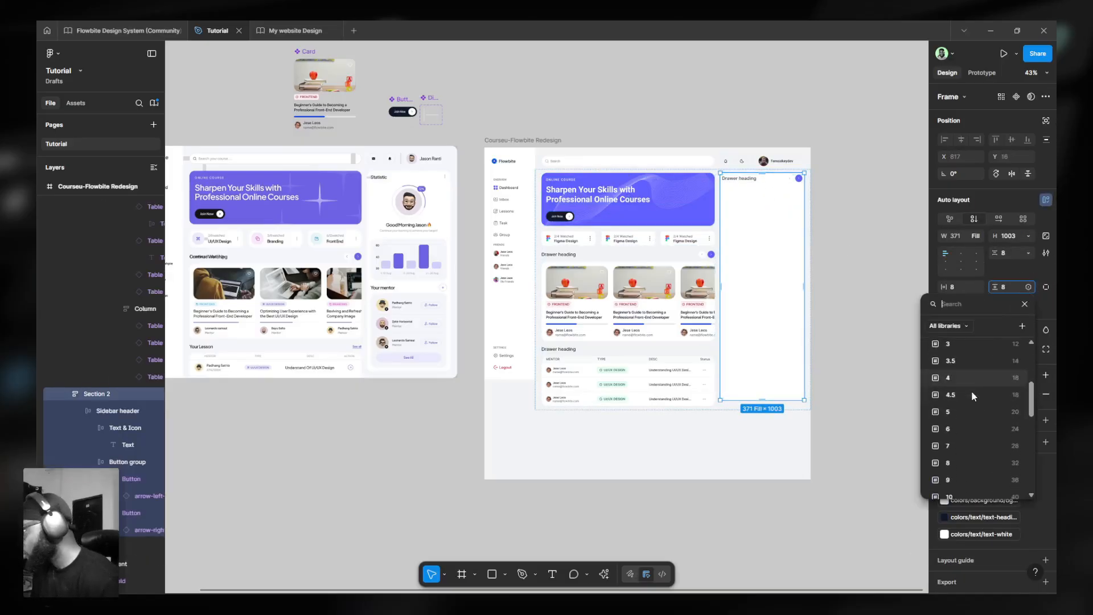
click(966, 413)
- Apply spacing variable 5 (20) to the Section 2 frame's horizontal padding
click(977, 287)
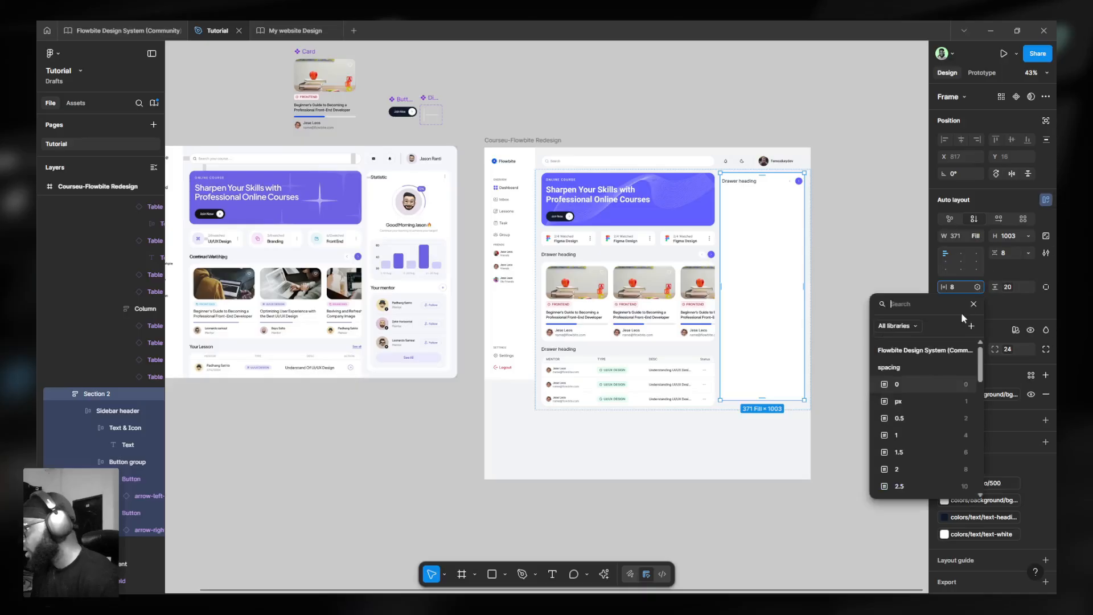
scroll(923, 432, down, 2)
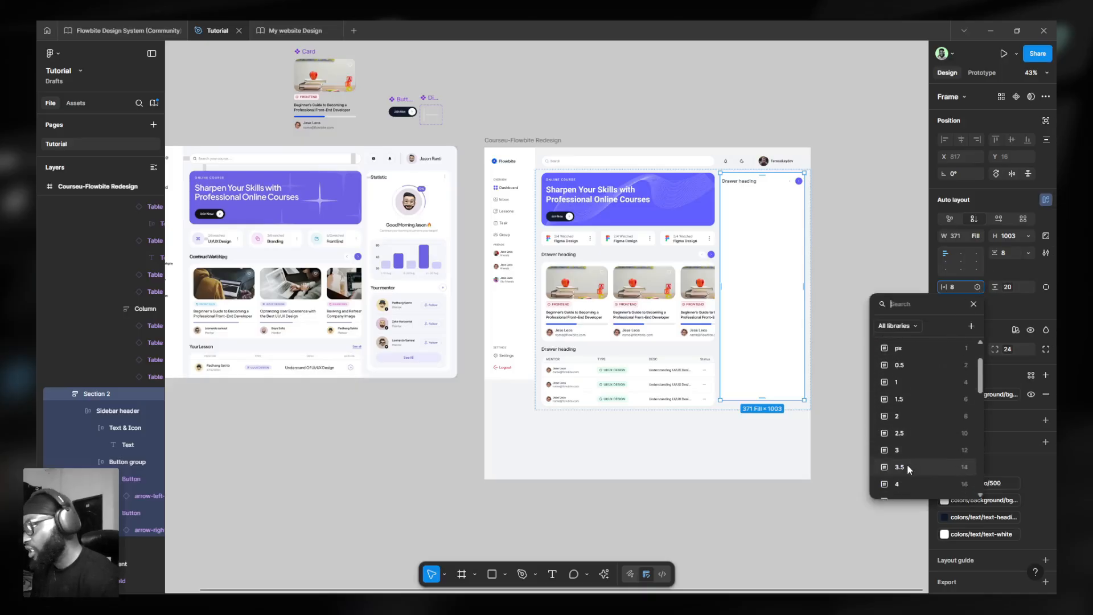
scroll(910, 460, down, 2)
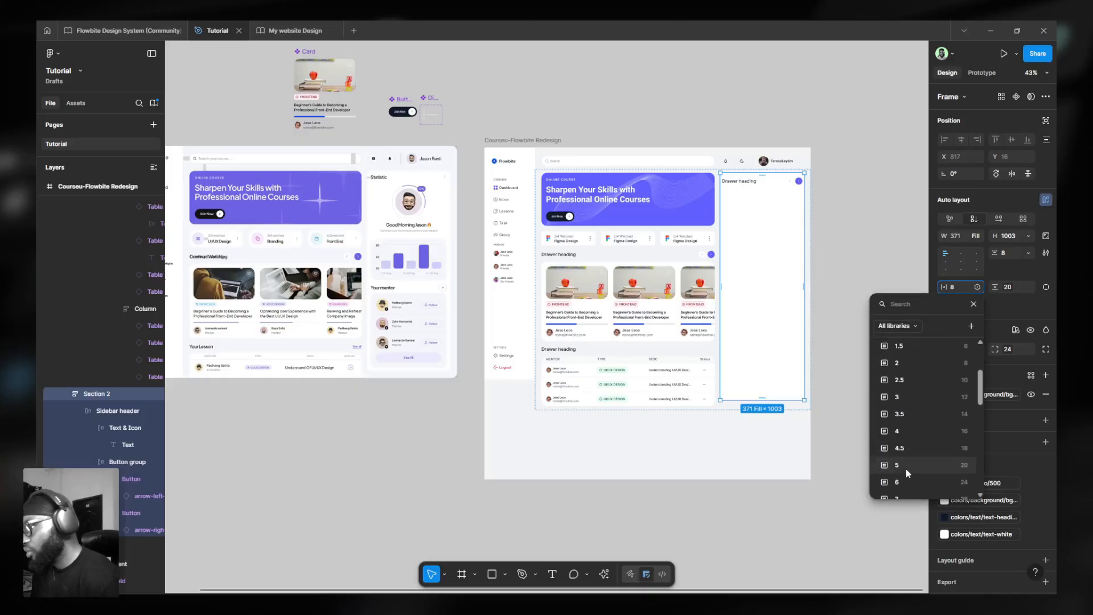
click(906, 465)
scroll(832, 228, up, 5)
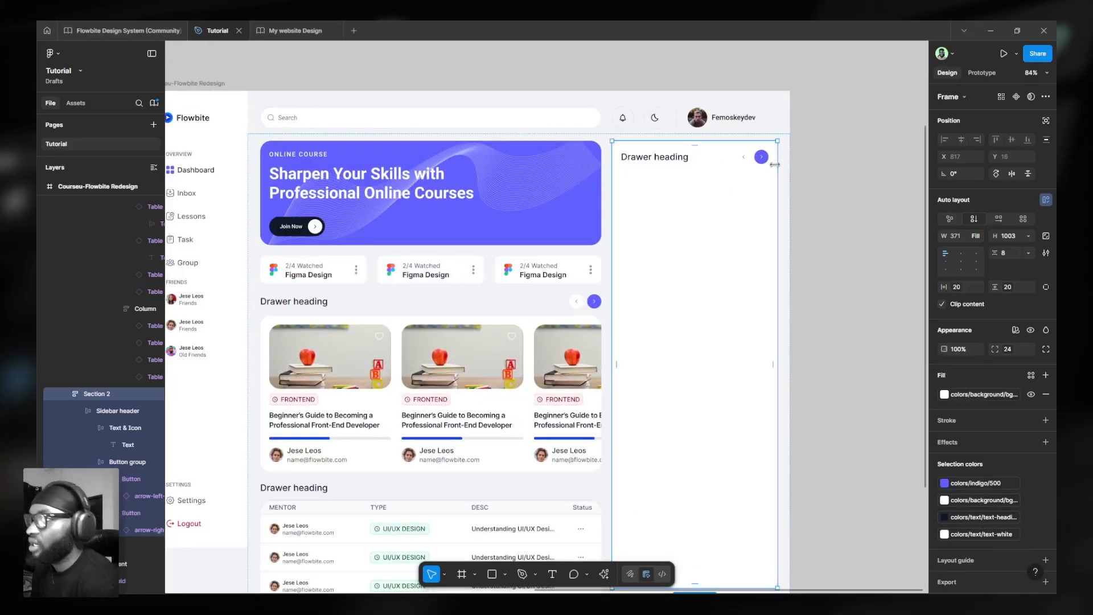
- Search the libraries for "avatar" and insert the Flowbite Avatar component into Section 2
scroll(697, 172, down, 5)
scroll(709, 177, down, 2)
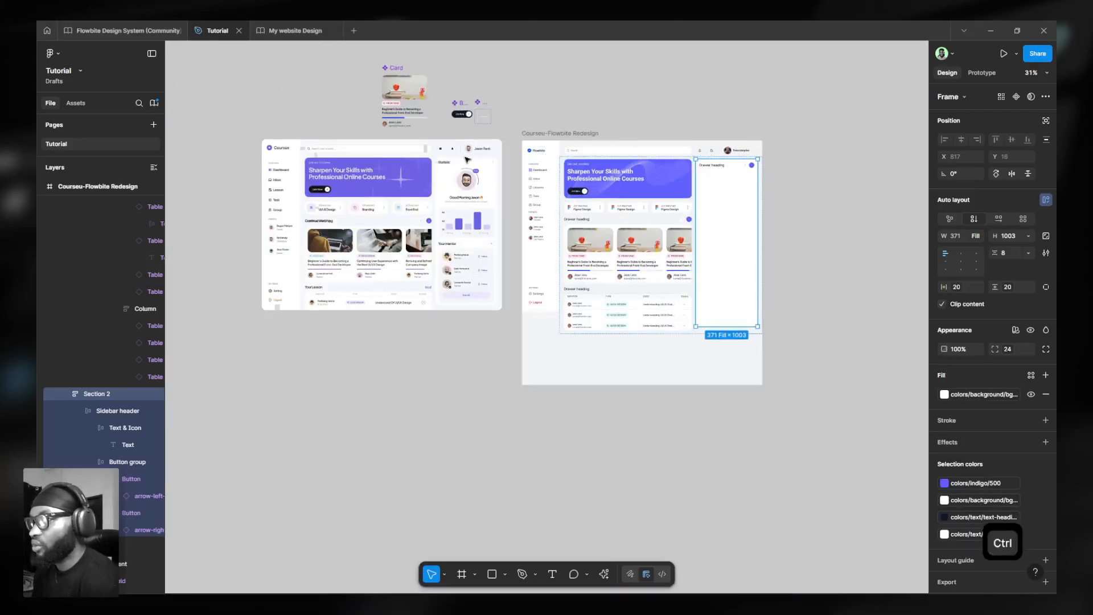
scroll(448, 179, up, 10)
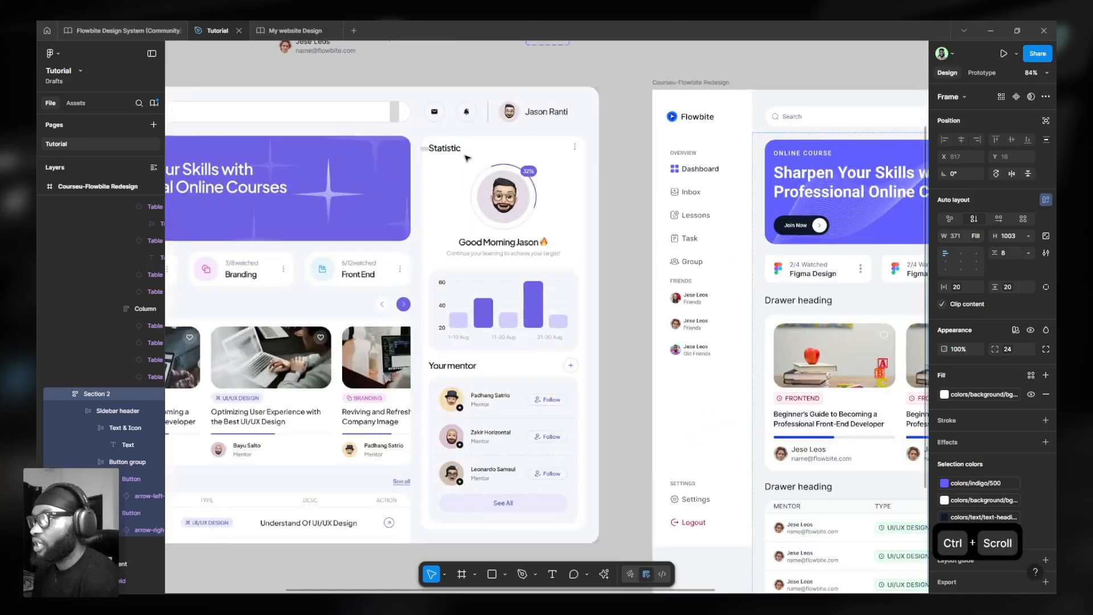
scroll(496, 159, up, 5)
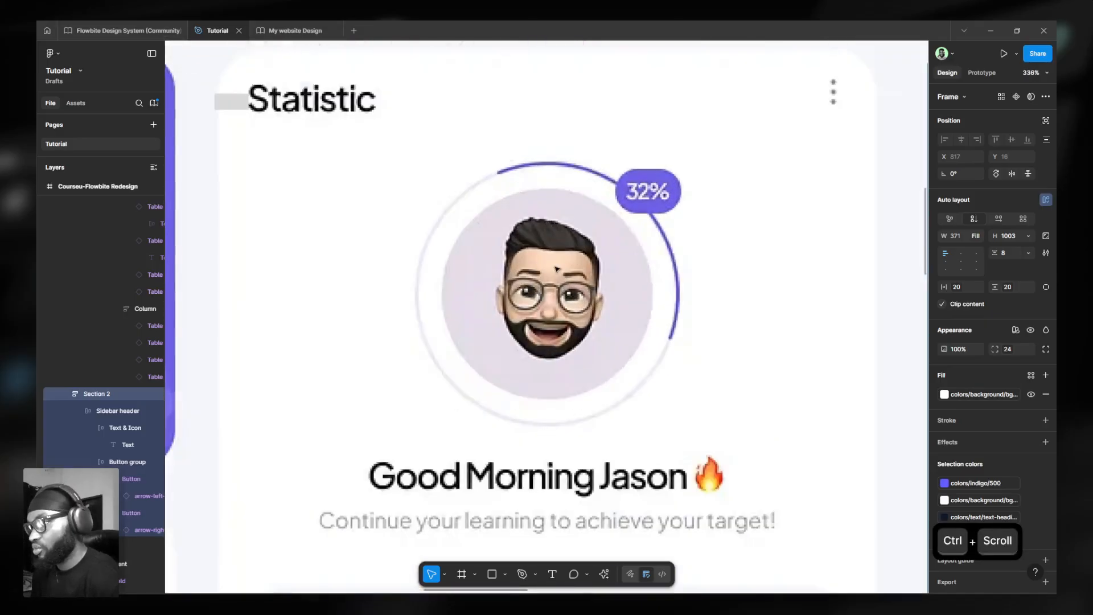
key(shift+o)
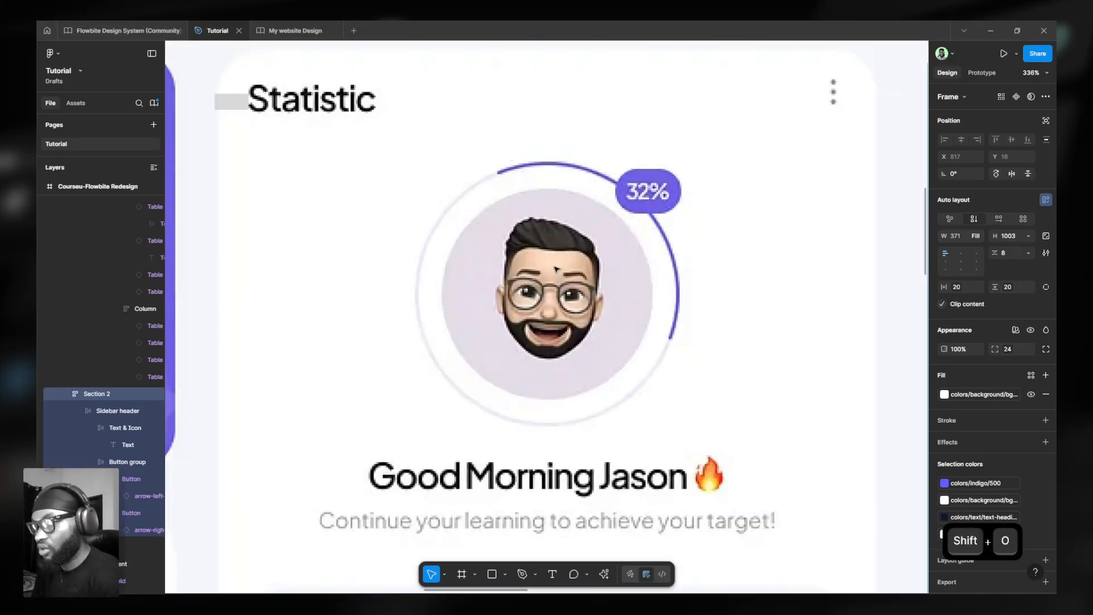
key(shift+i)
text(avatar)
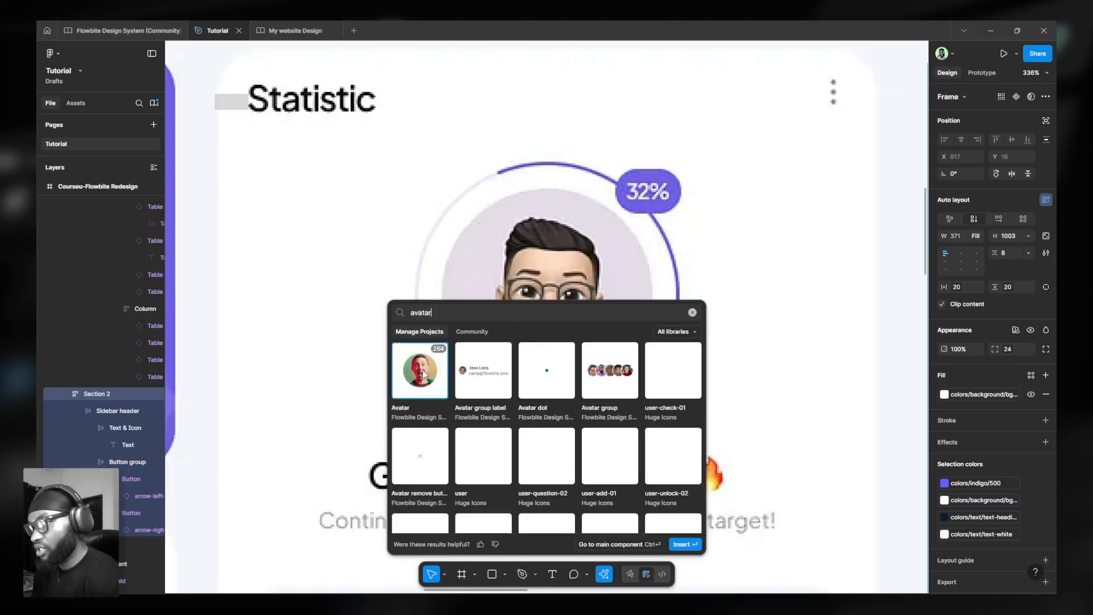
key(Escape)
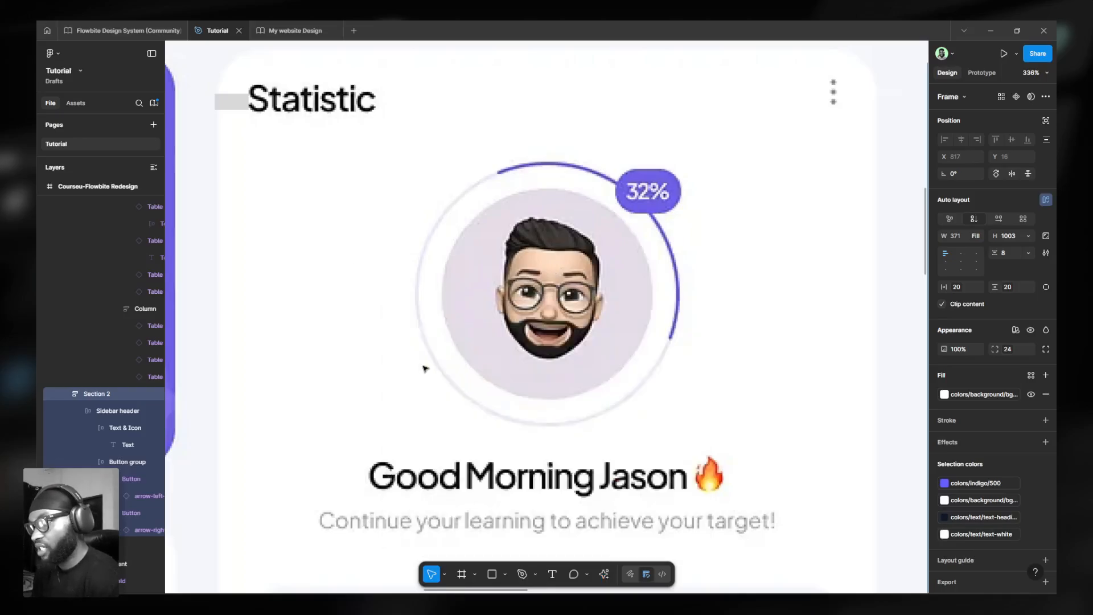
click(608, 325)
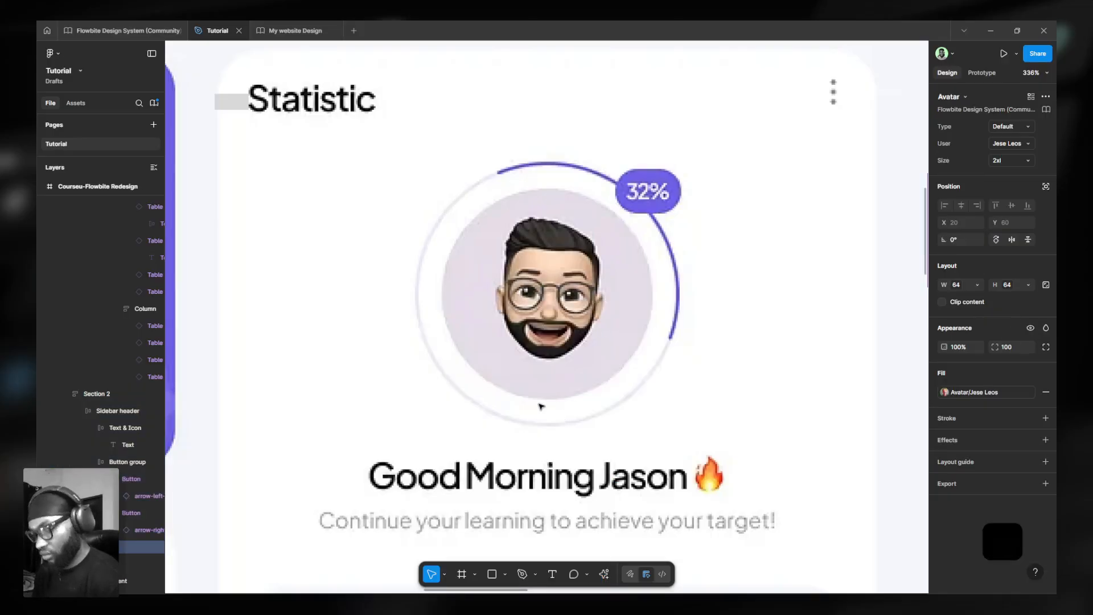
- Cut the avatar out of Section 2, paste it onto the reference Statistic card and centre it over the profile picture
key(ctrl+x)
ctrl+click(518, 310)
key(ctrl+v)
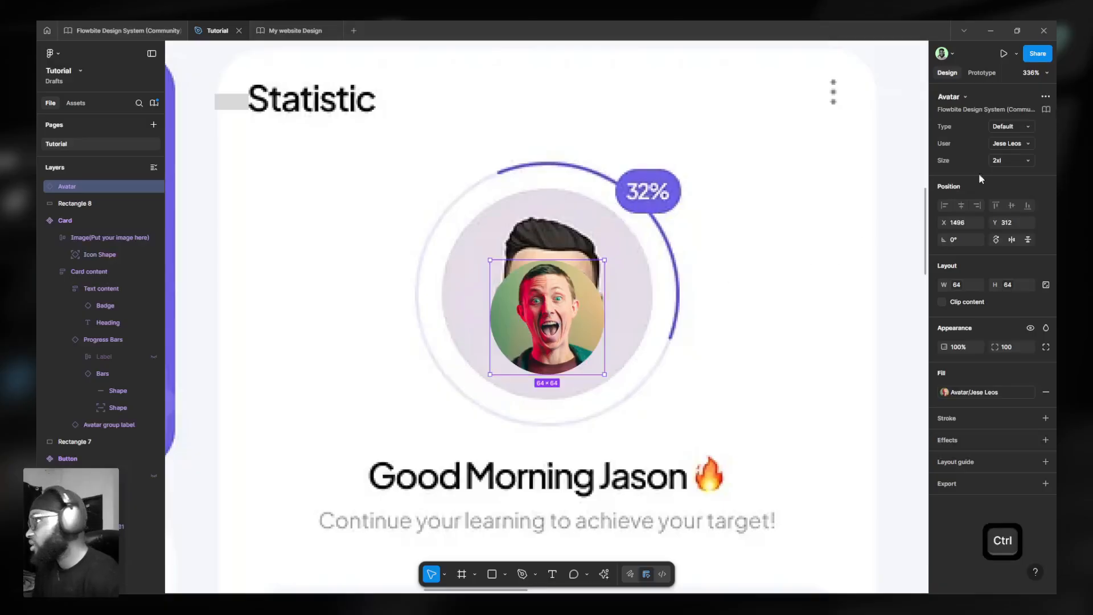
click(1004, 164)
click(1000, 161)
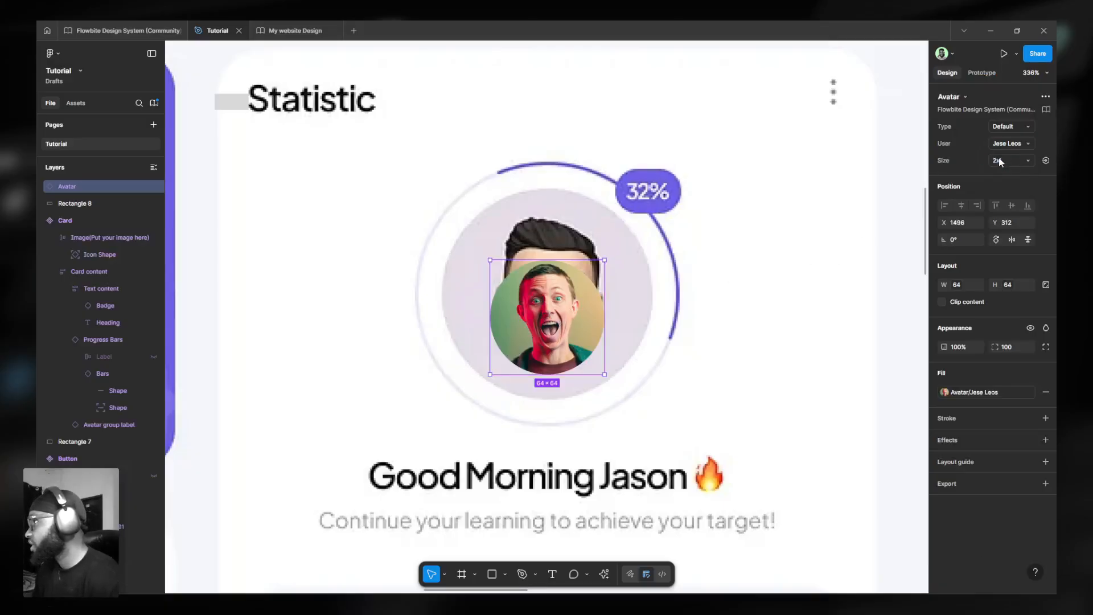
drag(546, 319, 545, 294)
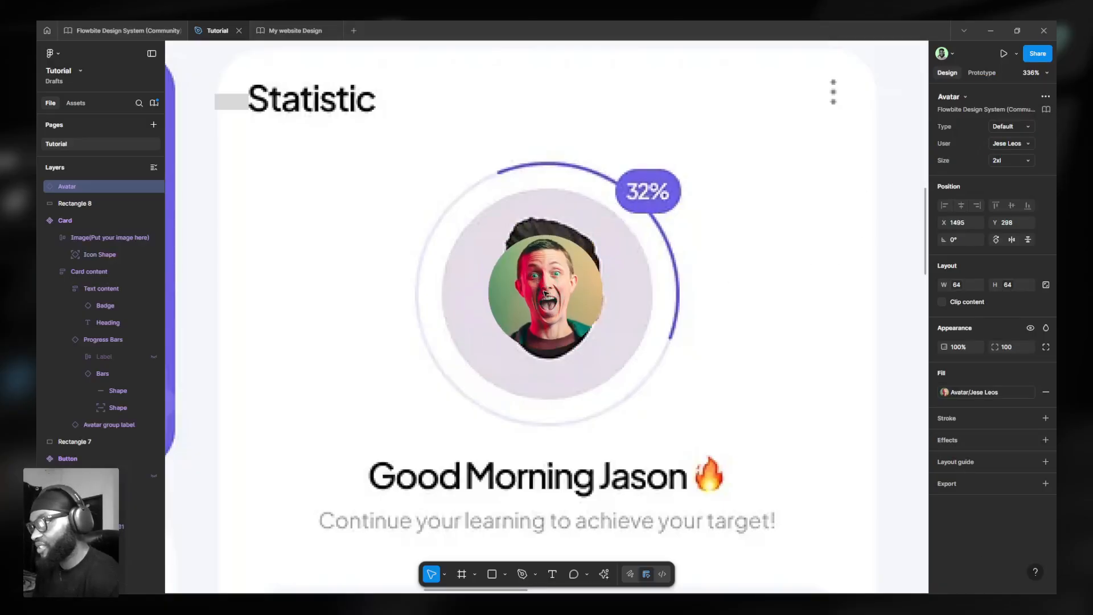
- Scale the avatar proportionally from its centre to about 124 × 124, roughly covering the reference profile picture
scroll(561, 286, up, 2)
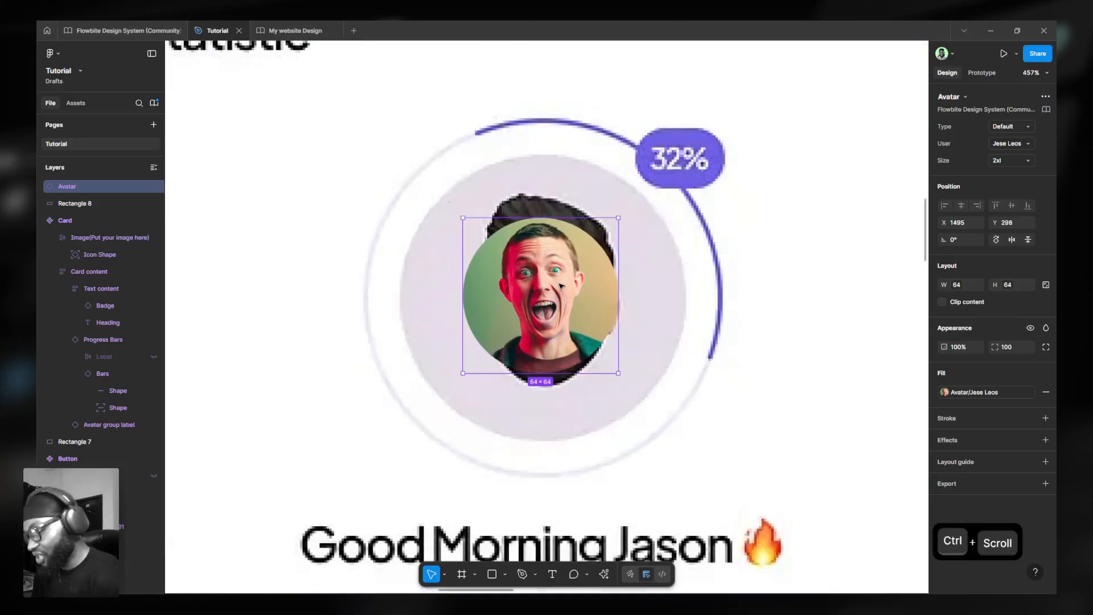
key(k)
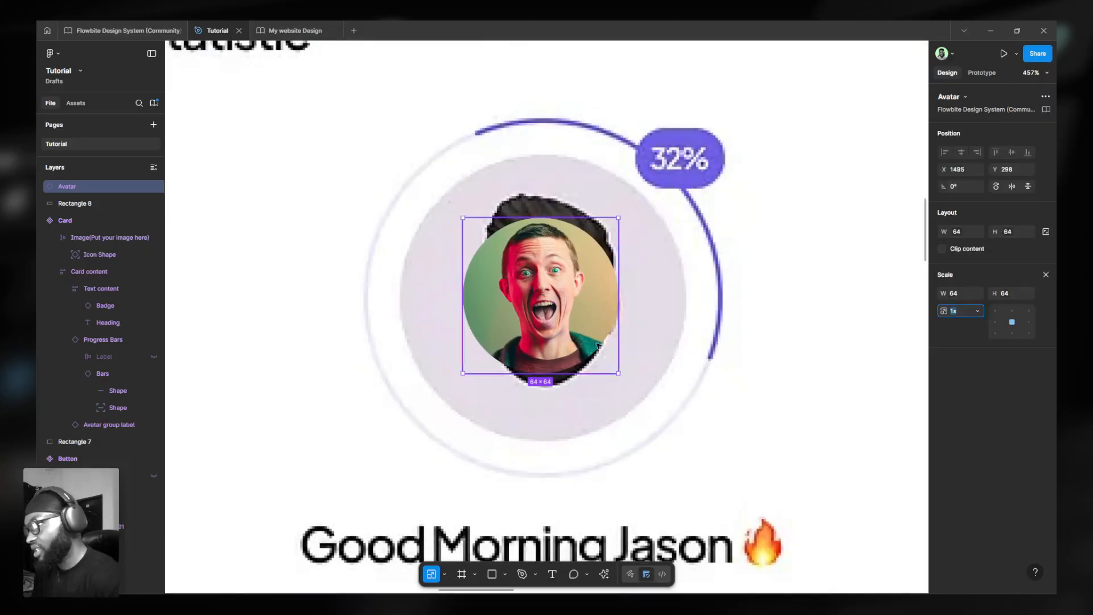
drag(582, 374, 592, 452)
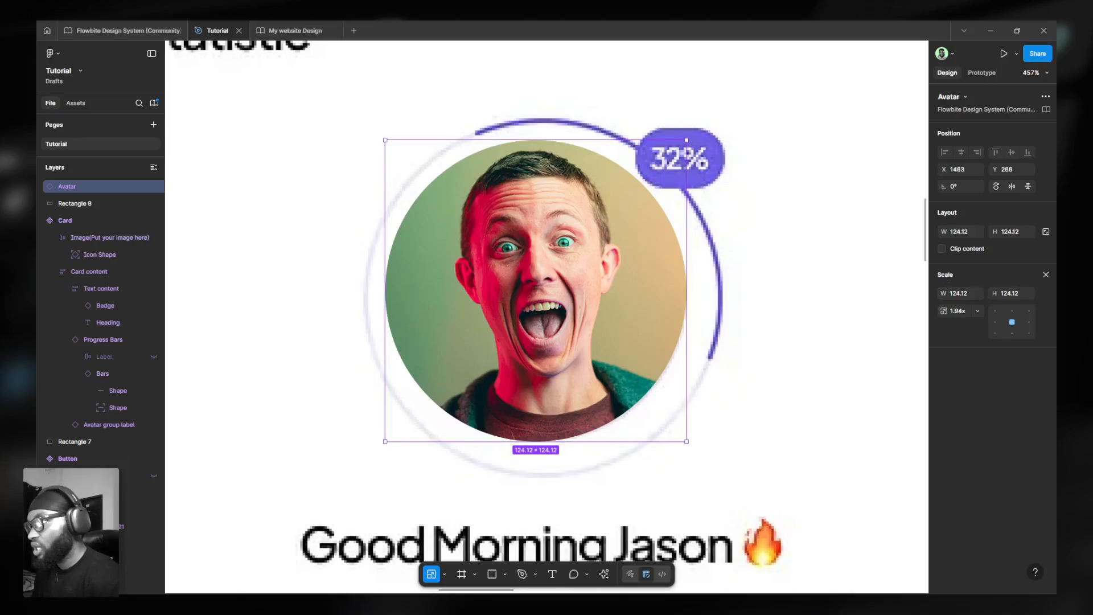
click(1047, 276)
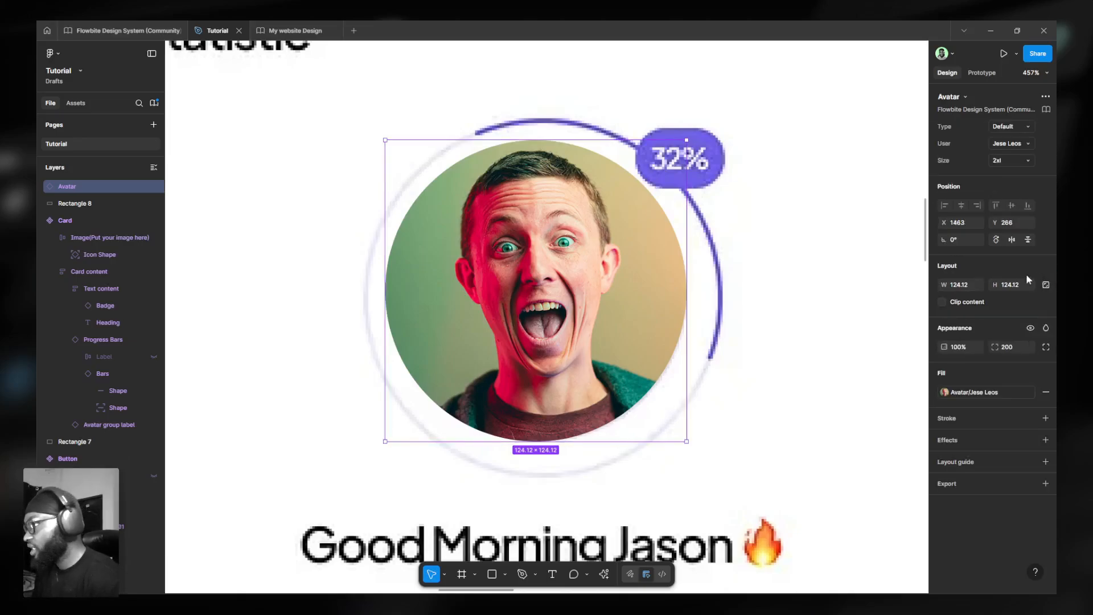
- Apply spacing variable 32 (128) to both the width and the height of the avatar
click(979, 284)
drag(949, 296, 811, 181)
scroll(809, 304, down, 7)
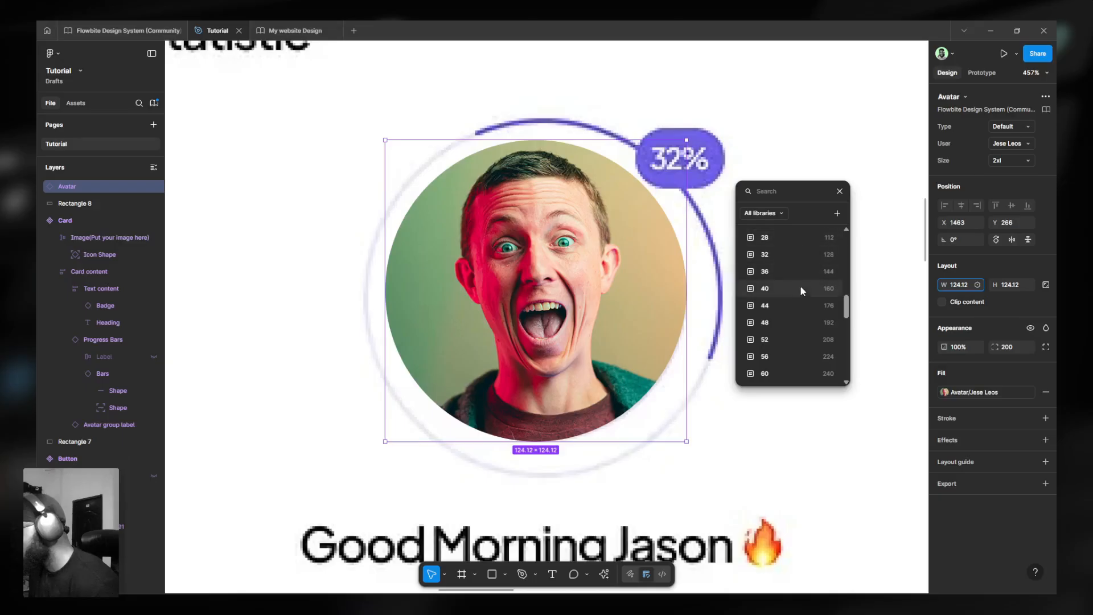
click(810, 254)
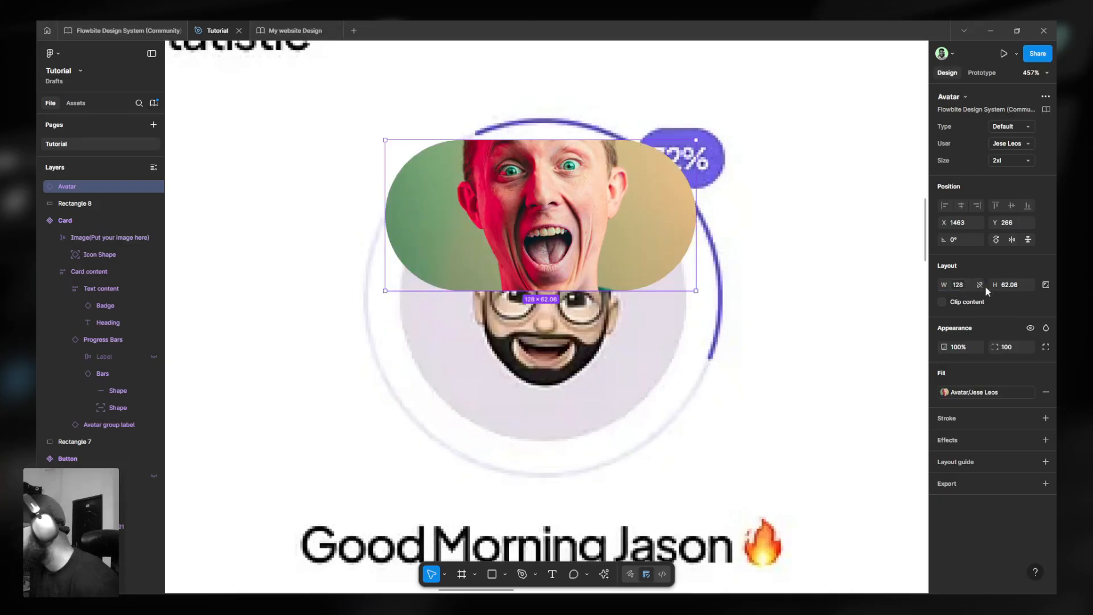
click(1029, 285)
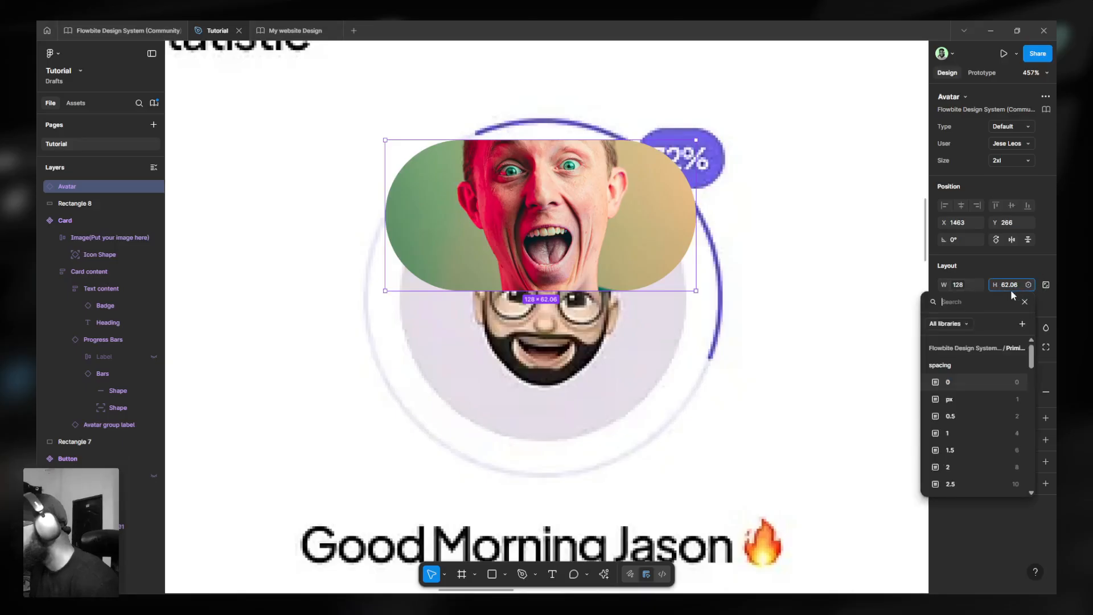
scroll(785, 359, down, 3)
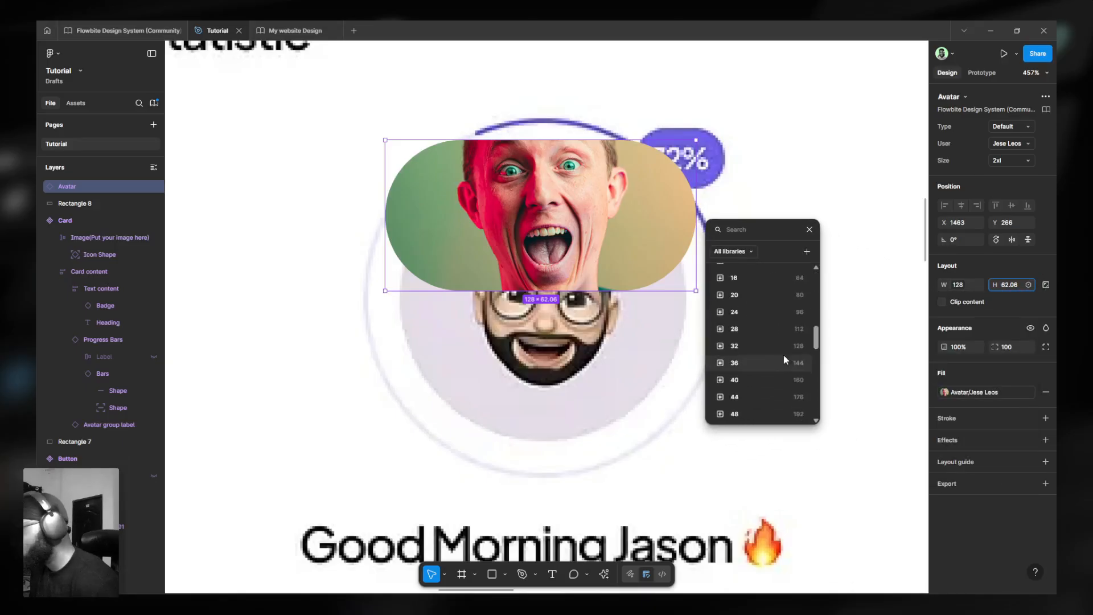
click(768, 344)
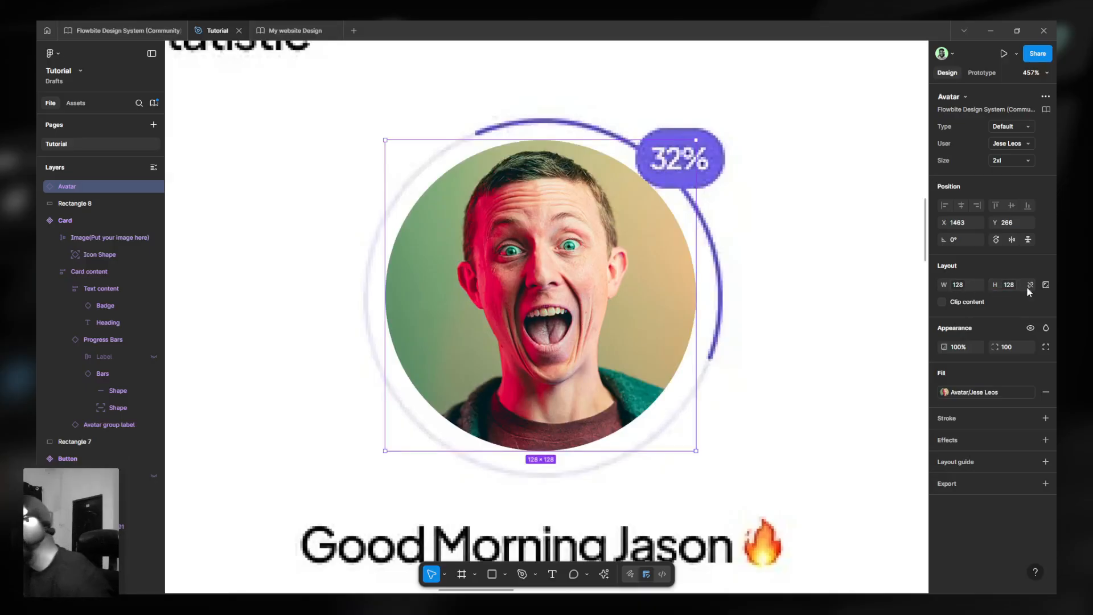
- Apply spacing variable 28 (112) to the avatar's width and height, and centre it over the reference profile picture
drag(491, 256, 532, 247)
click(961, 288)
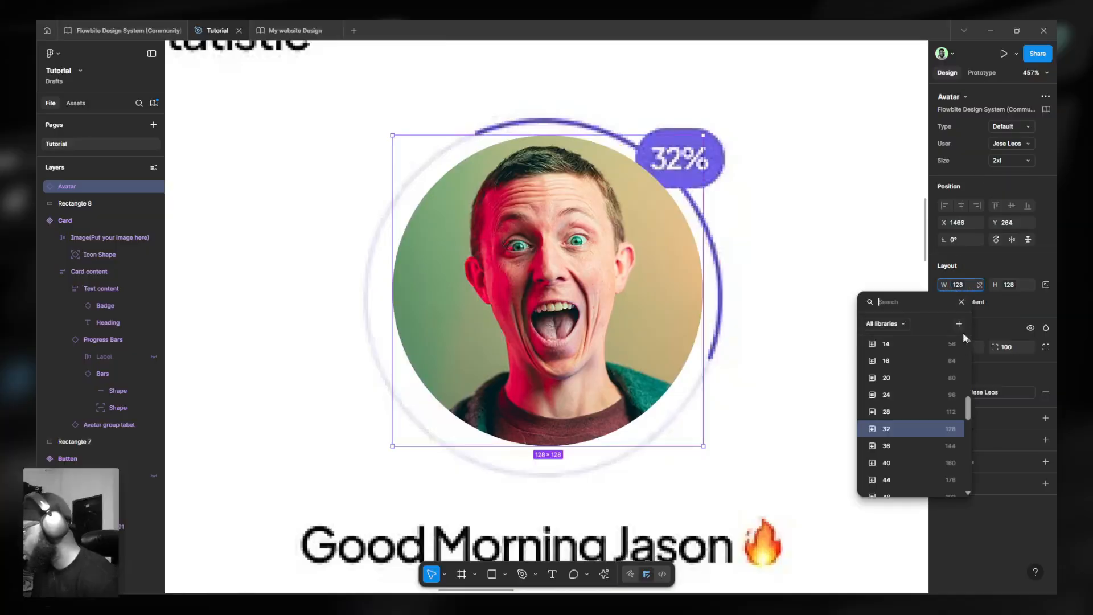
click(908, 410)
click(1008, 285)
click(949, 414)
drag(580, 285, 594, 308)
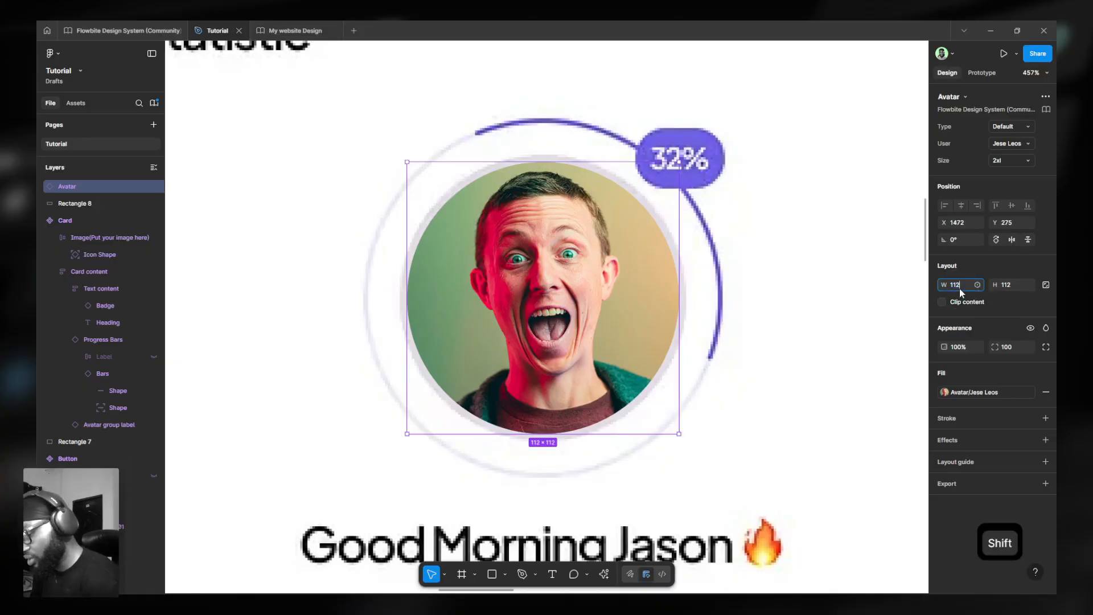
- Try to increase the avatar's width by 16
text(+)
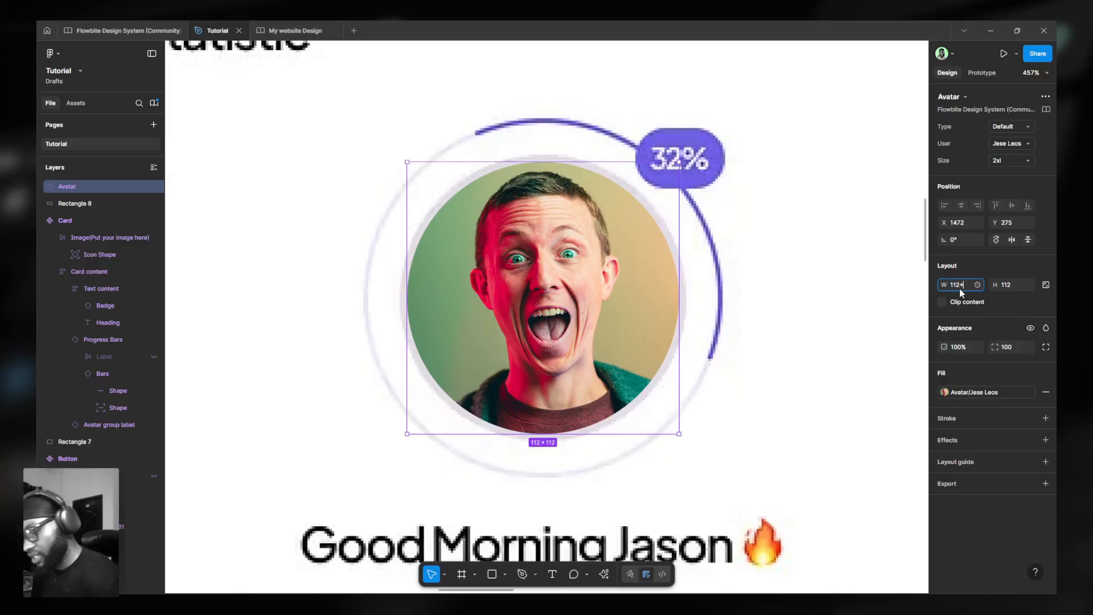
text(16)
key(Return)
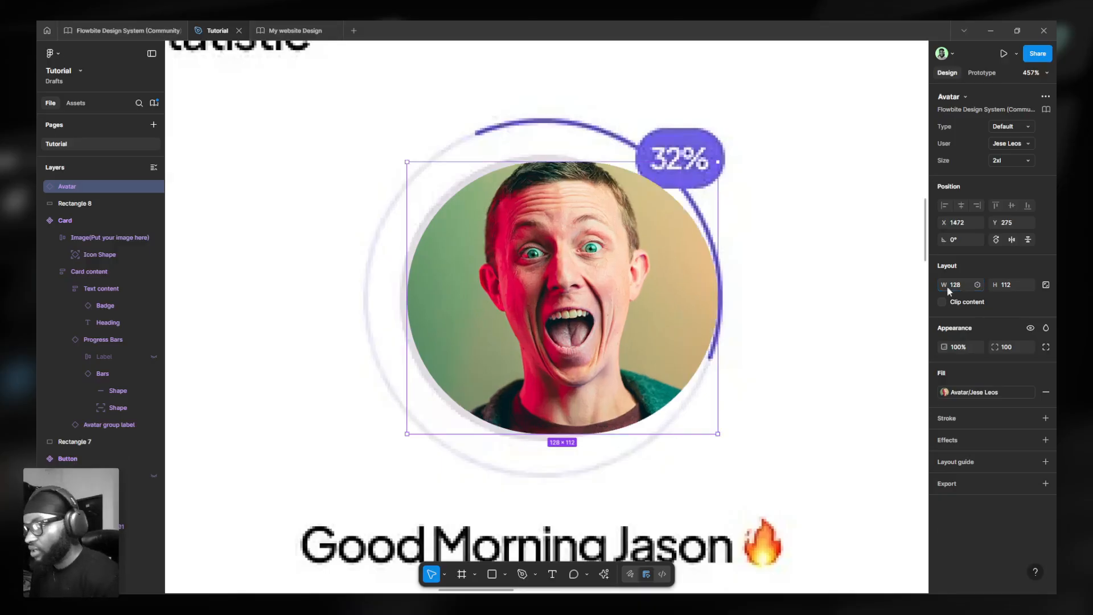
key(ctrl+z)
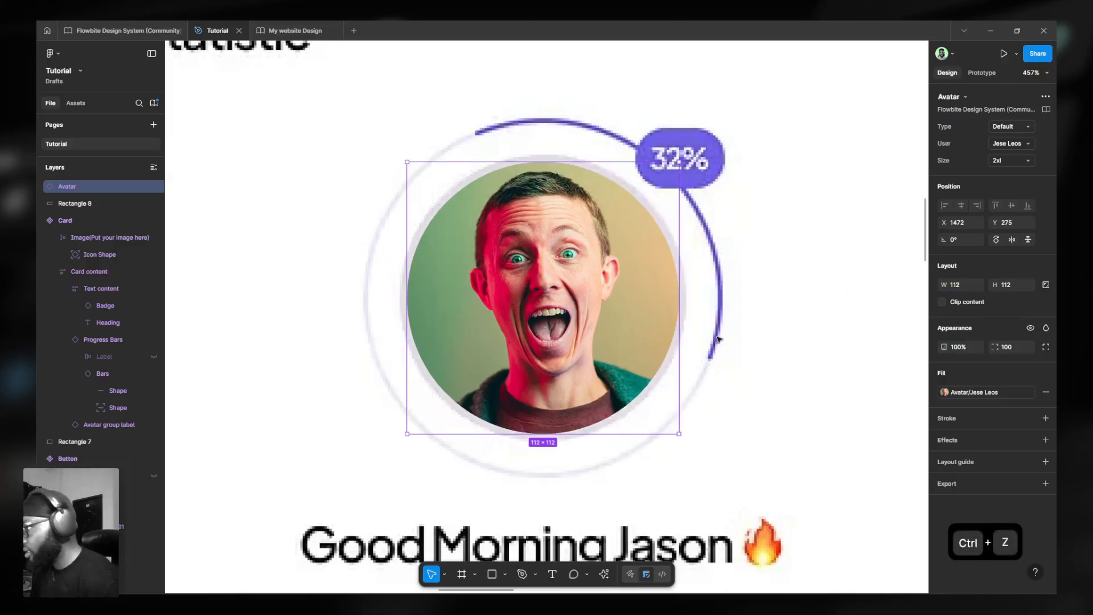
- Set the avatar's width and height to 120 and centre it over the reference profile picture
click(962, 287)
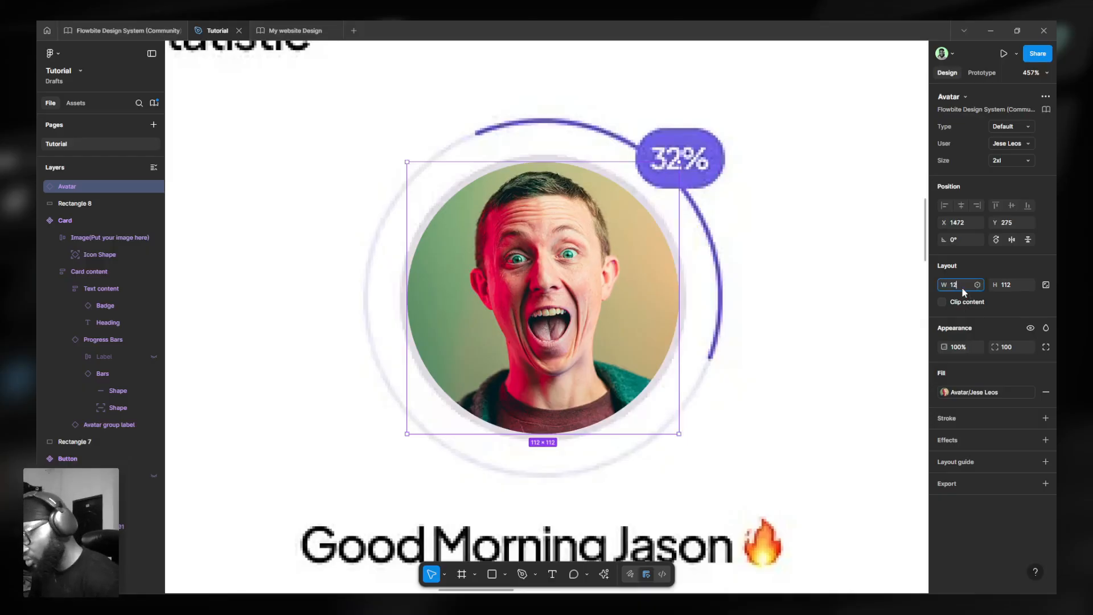
key(Return)
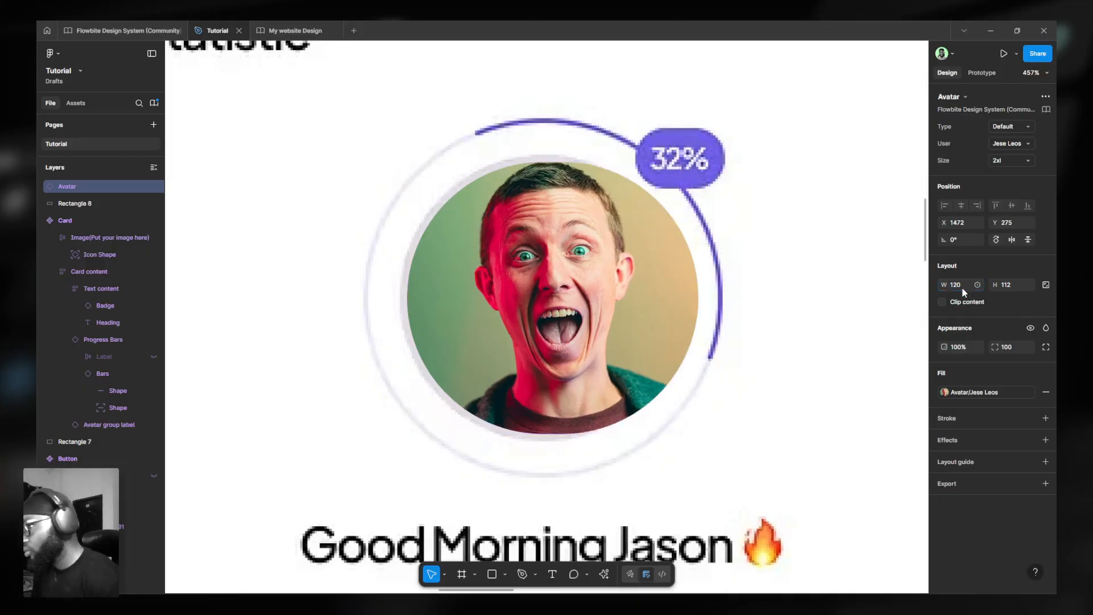
click(1012, 286)
text(120)
key(Return)
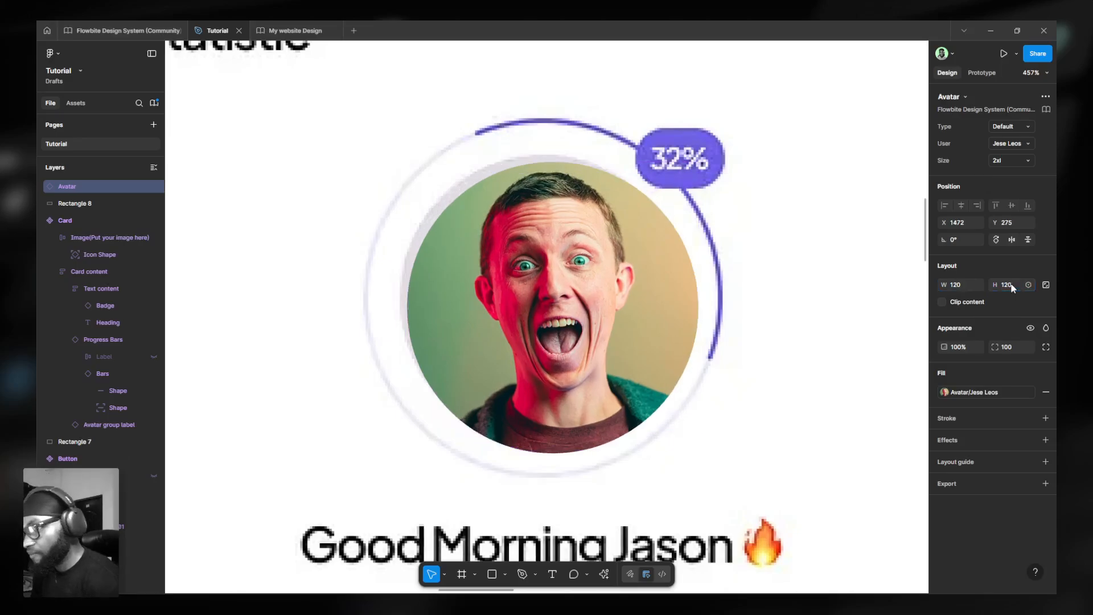
drag(613, 275, 603, 265)
- Draw a circle of about 150 × 150 covering the reference progress ring and place it behind the avatar
scroll(627, 336, down, 3)
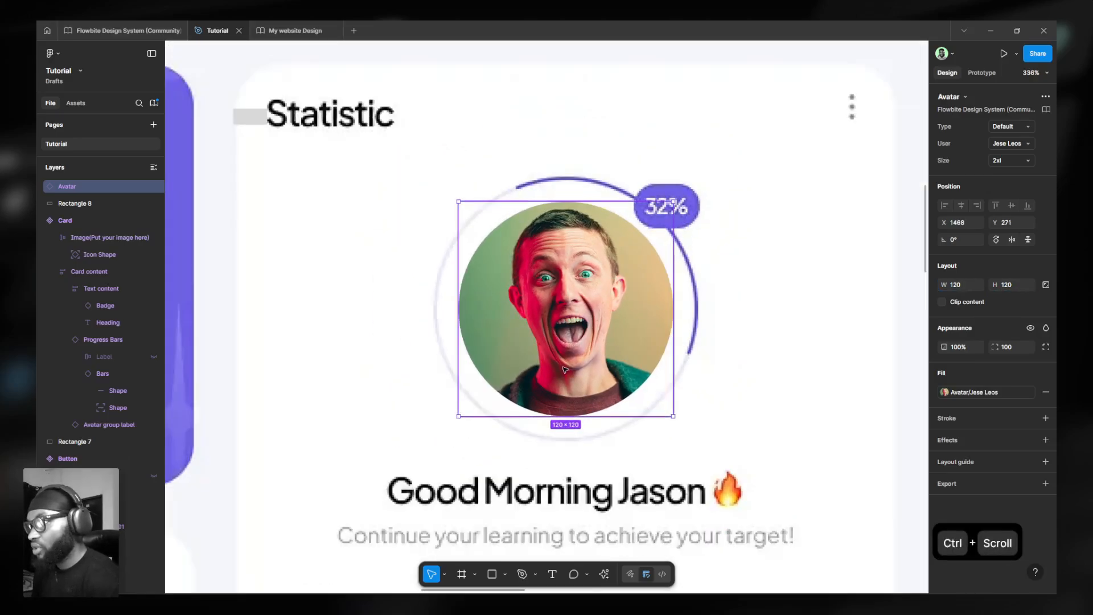
scroll(555, 358, up, 3)
key(o)
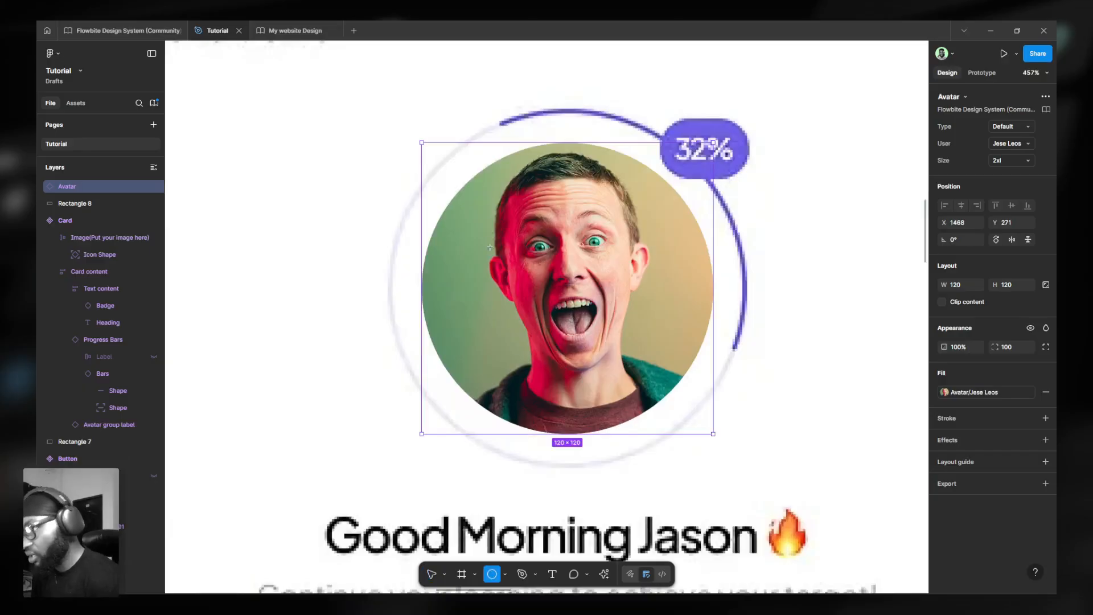
drag(454, 116, 693, 442)
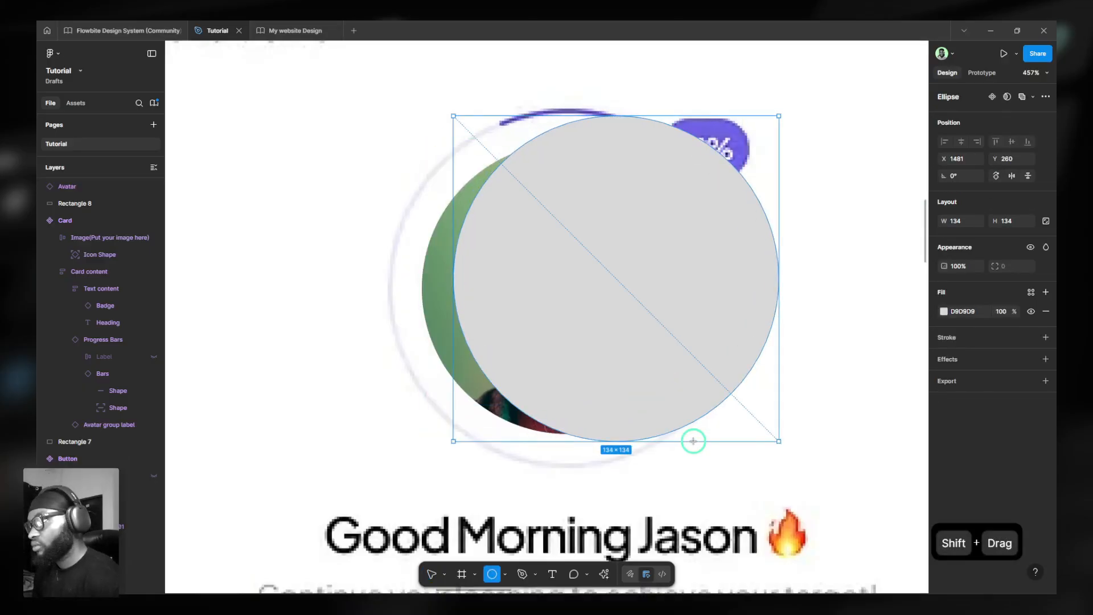
drag(603, 330, 627, 334)
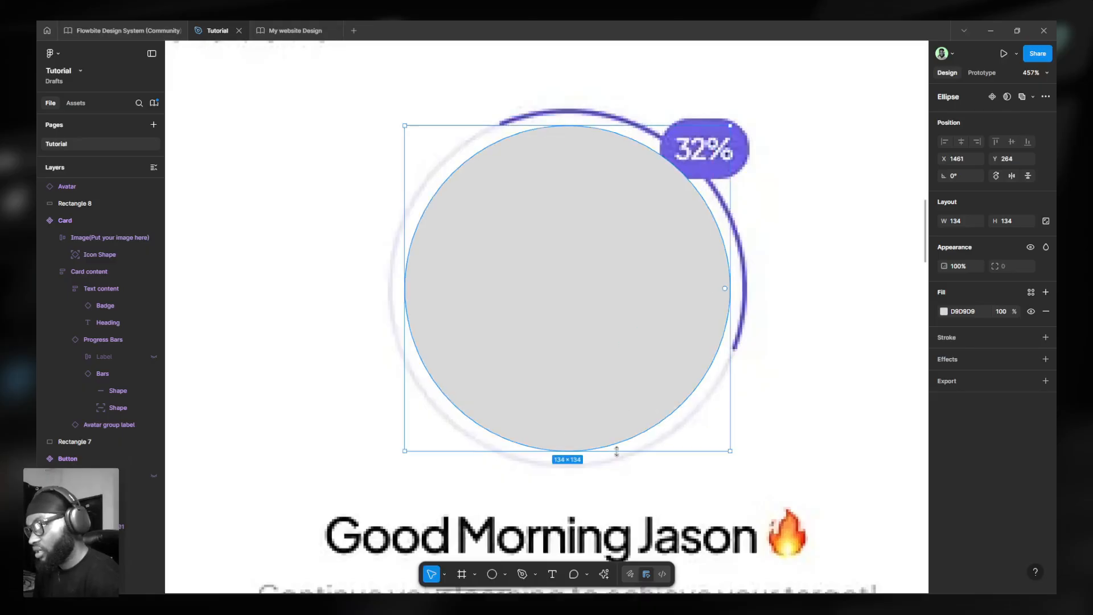
drag(617, 452, 619, 470)
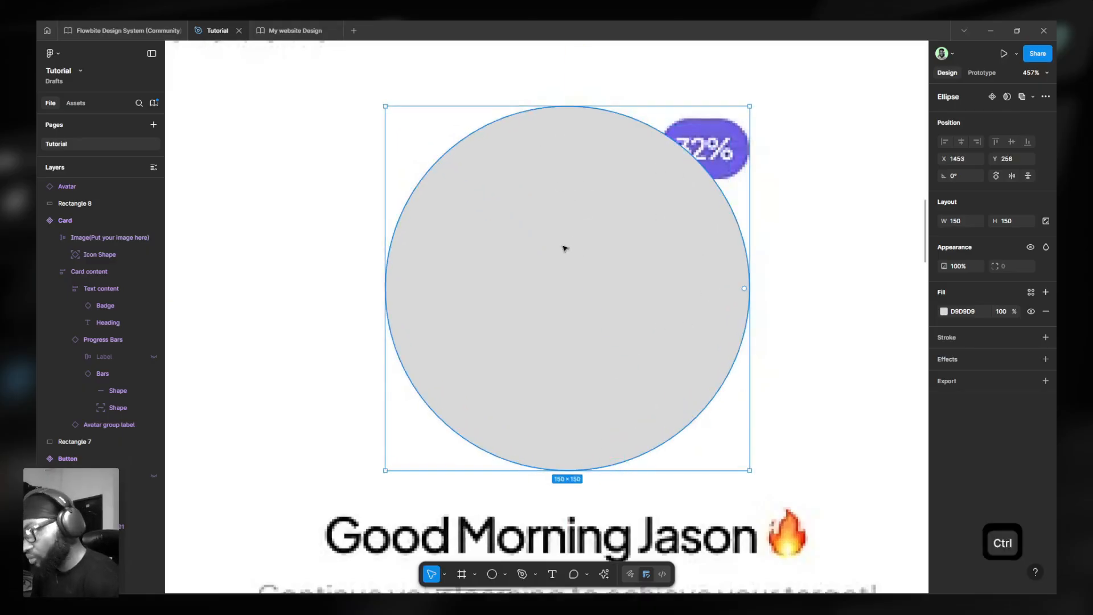
key(ctrl+bracketleft)
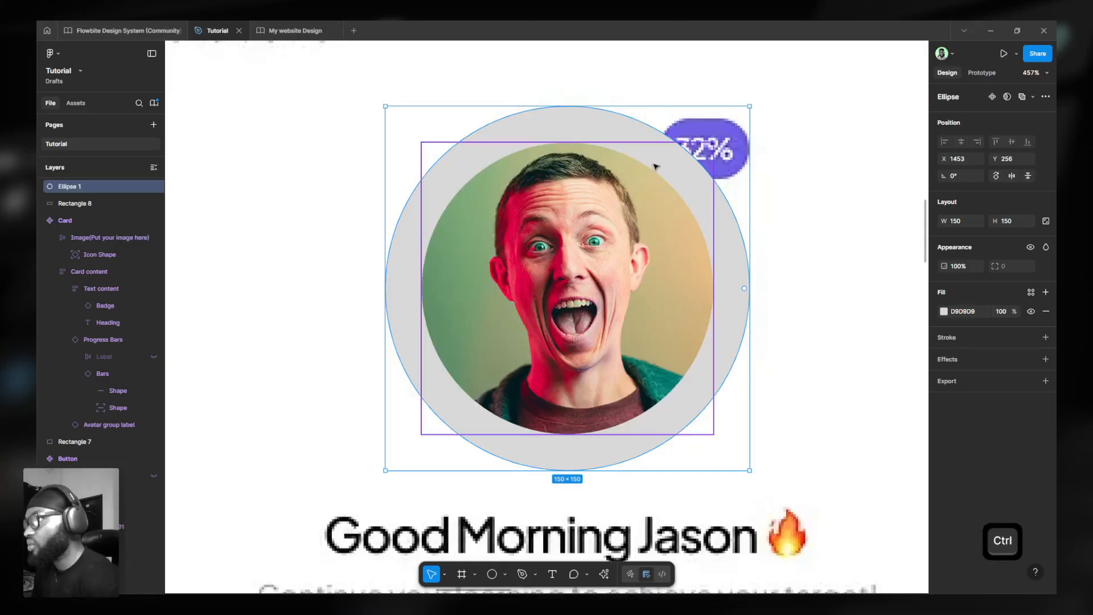
- Try dividing the circle's width by 6 and by 4, undoing each change
click(955, 223)
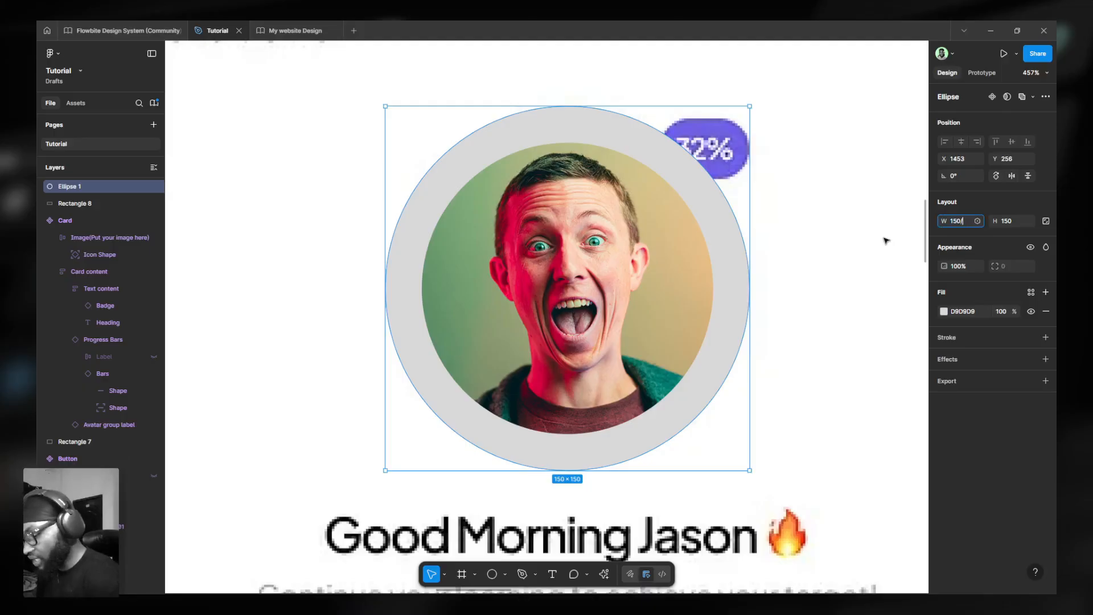
text(/6)
key(Return)
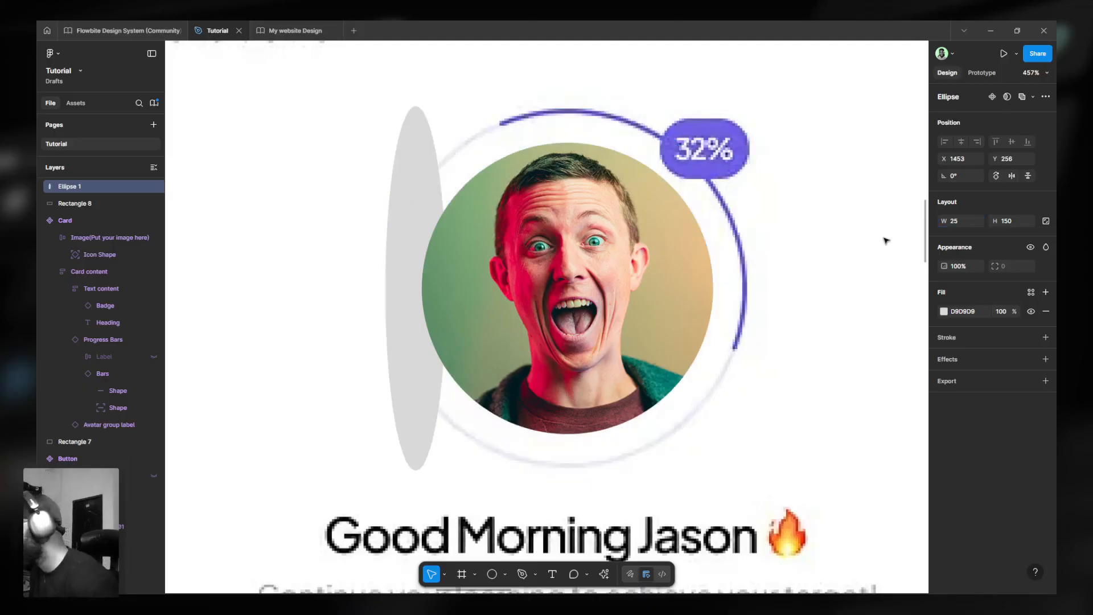
key(ctrl+z)
click(962, 222)
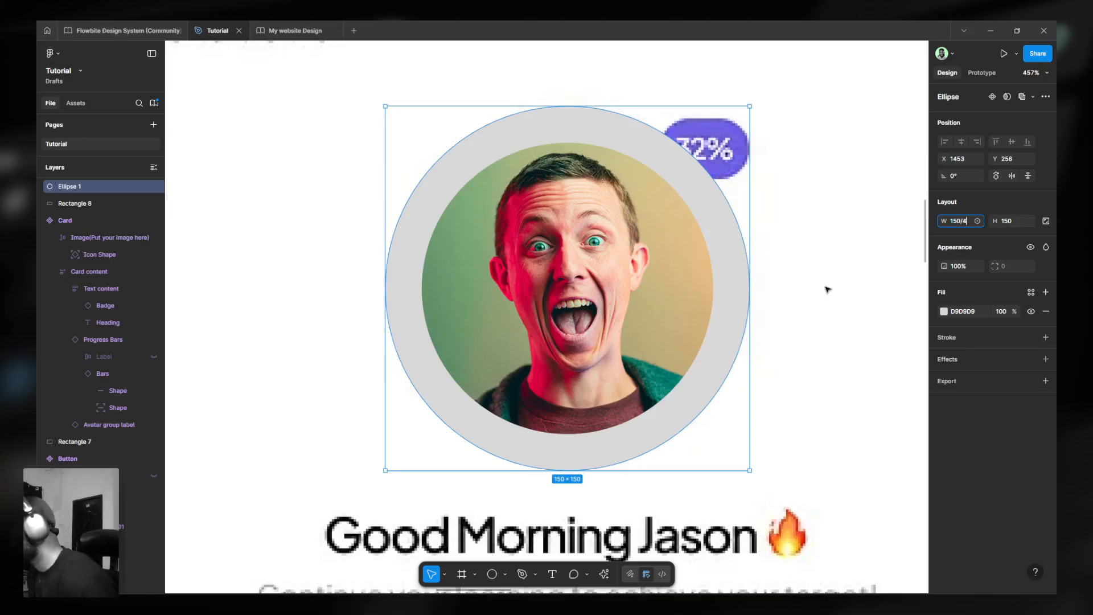
text(/4)
key(Return)
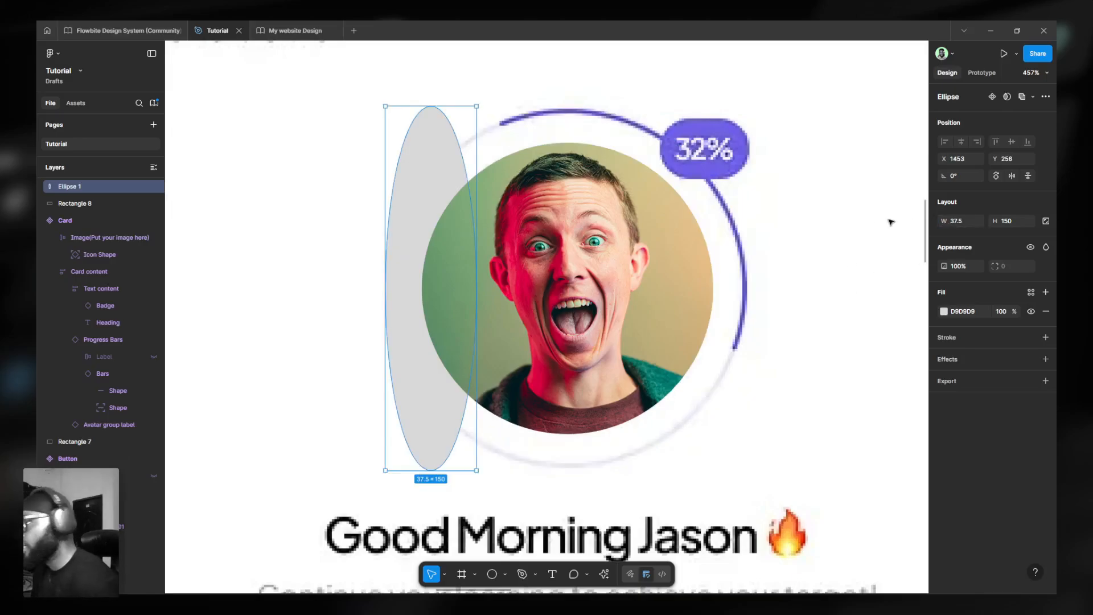
key(ctrl+z)
- Apply spacing variable 36 (144) to the circle's width
click(950, 221)
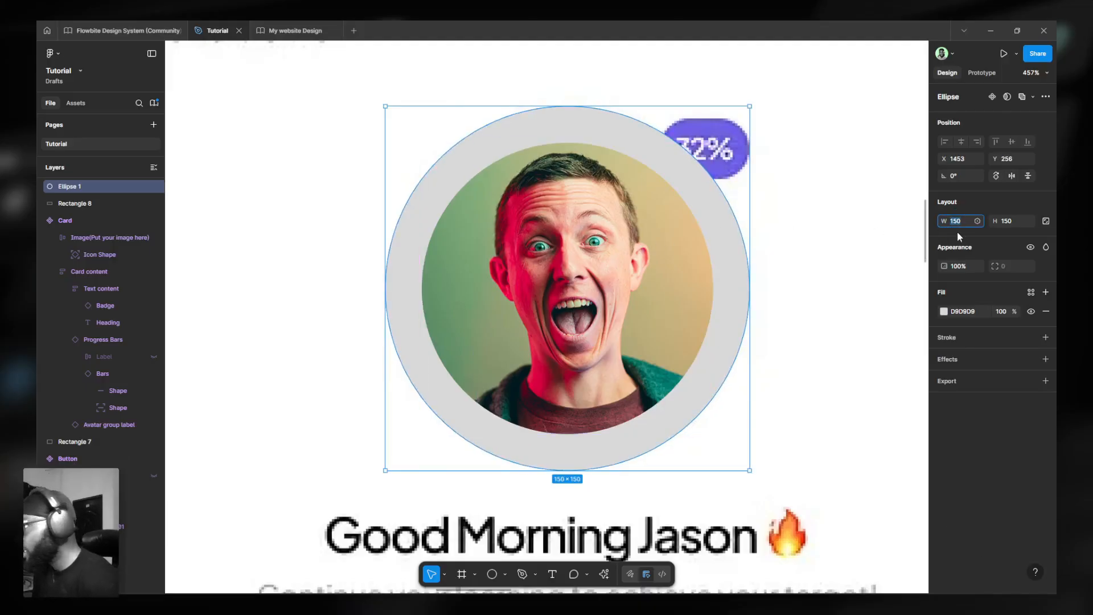
click(978, 222)
drag(959, 236, 813, 186)
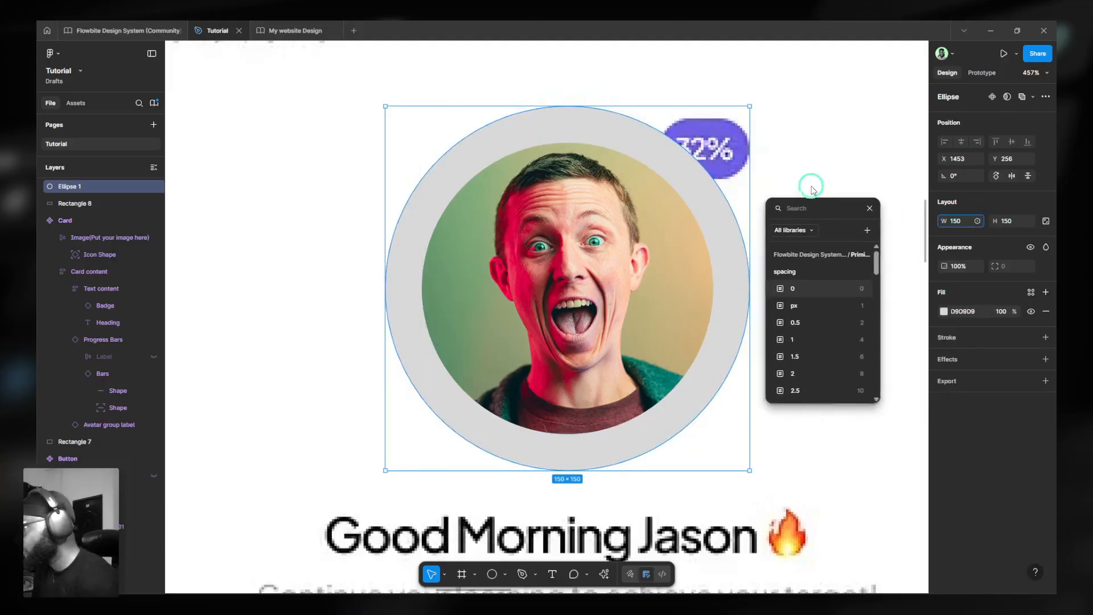
scroll(788, 363, down, 7)
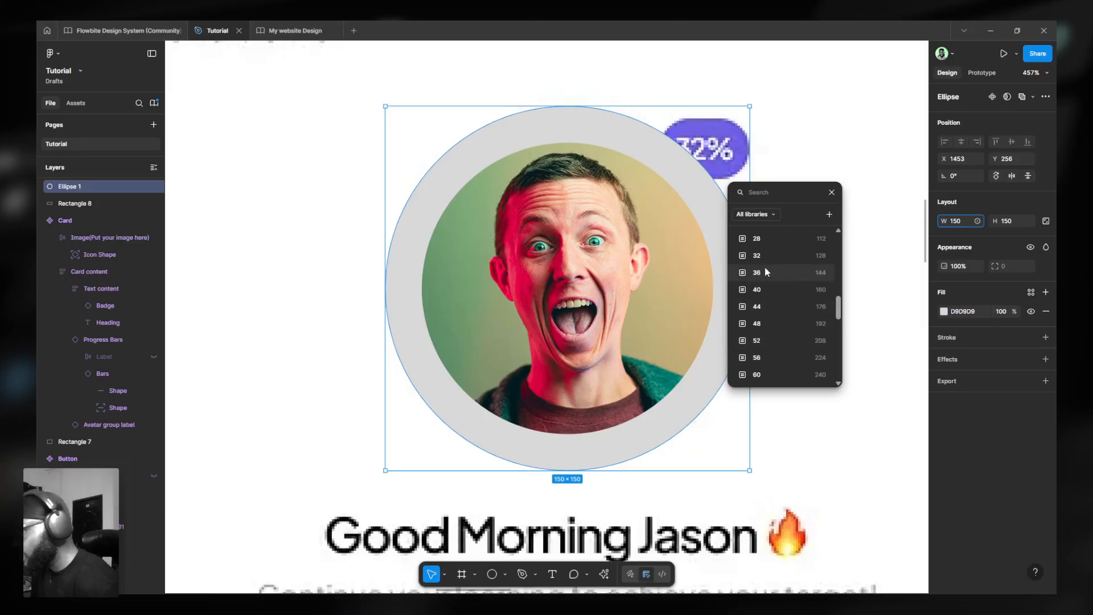
click(779, 273)
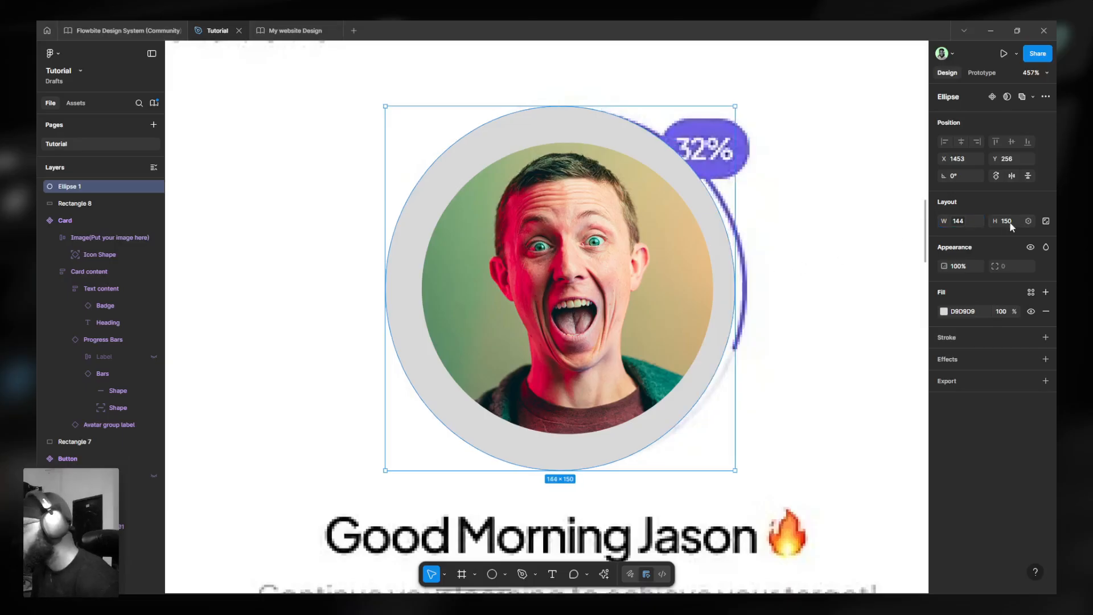
- Apply spacing variable 36 (144) to the circle's height and set its opacity to 30%
click(1027, 222)
drag(952, 234, 905, 234)
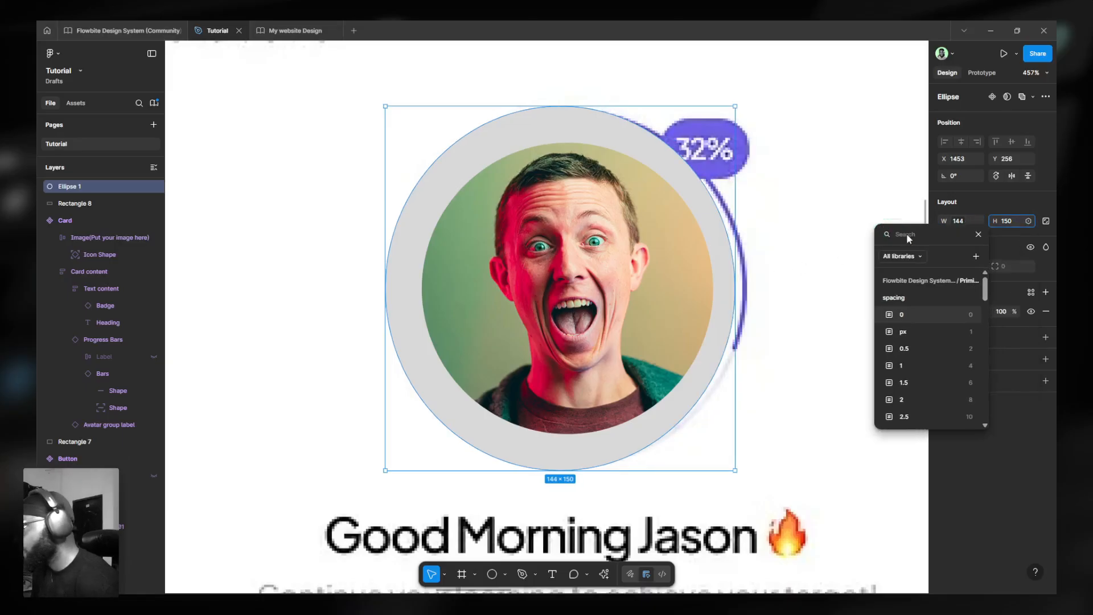
key(3)
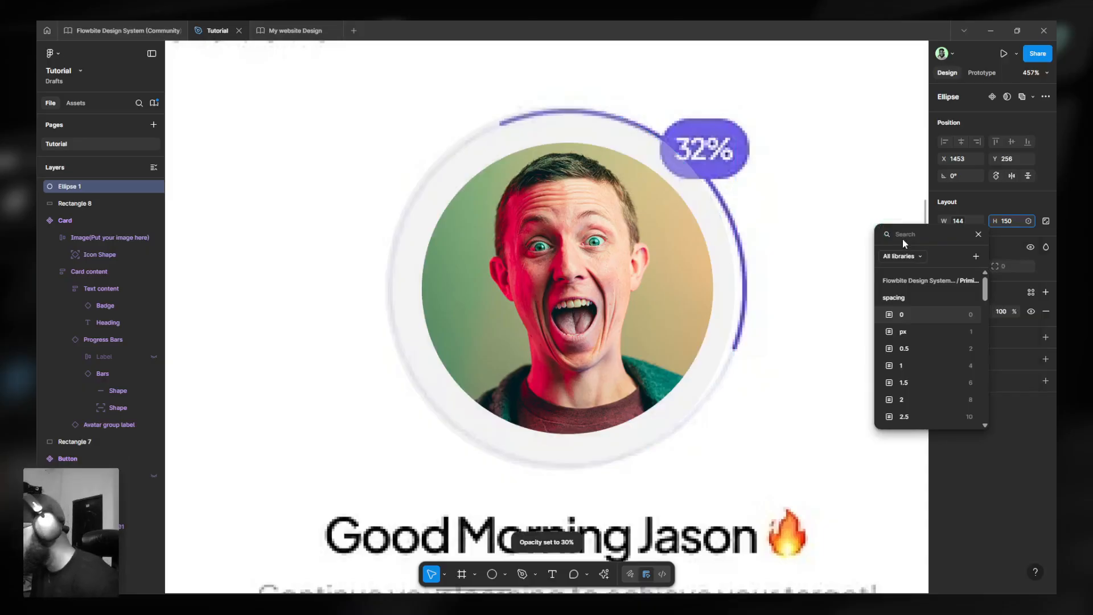
scroll(896, 368, down, 8)
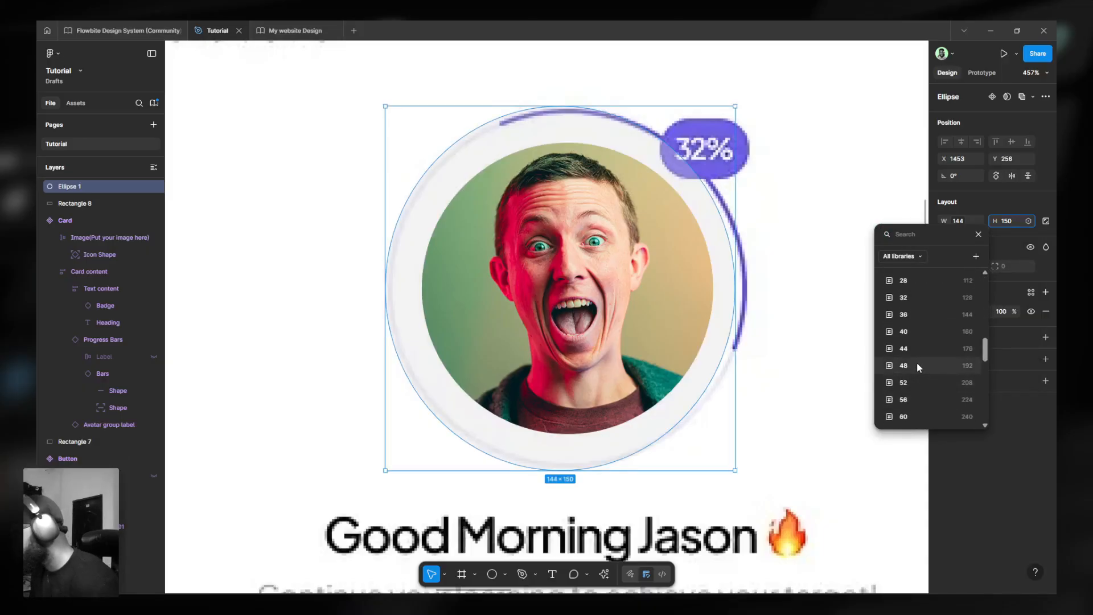
click(917, 317)
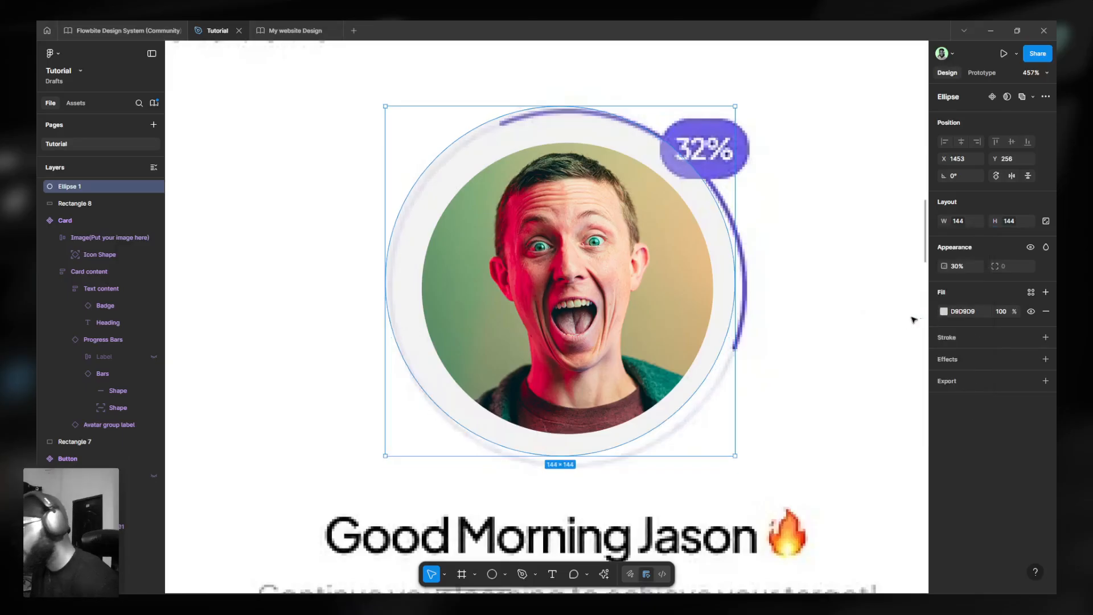
- Move the circle over the reference ring and align it with the avatar on their horizontal and vertical centres
mouse_move(594, 236)
mouse_down()
mouse_move(585, 246)
mouse_move(596, 244)
mouse_up()
shift+click(660, 202)
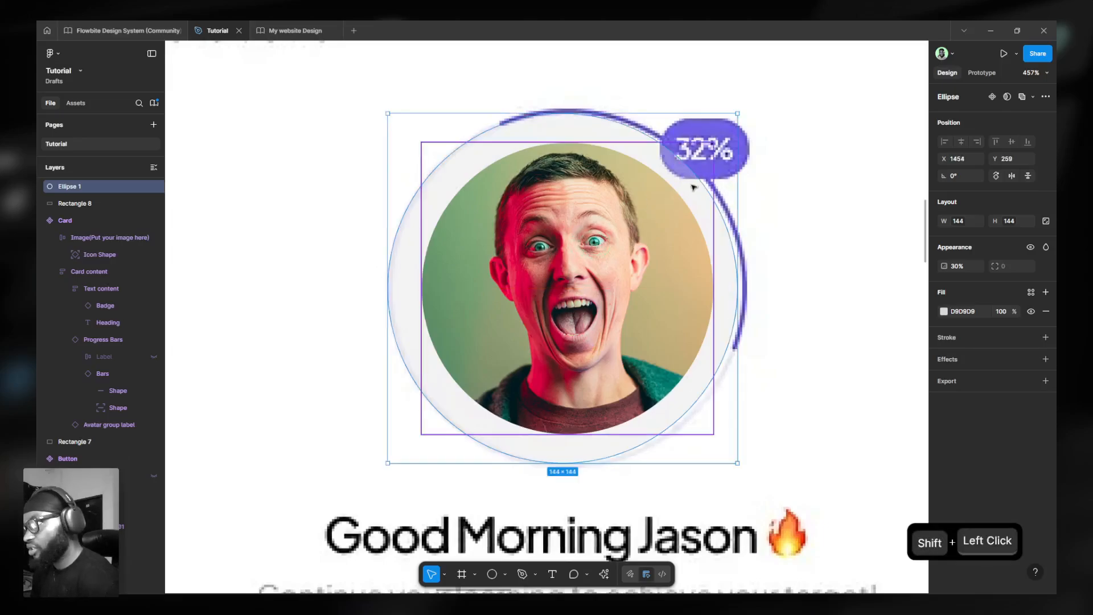
key(alt+v)
key(alt+h)
mouse_move(612, 291)
mouse_down()
mouse_move(625, 286)
mouse_move(610, 292)
mouse_up()
click(776, 237)
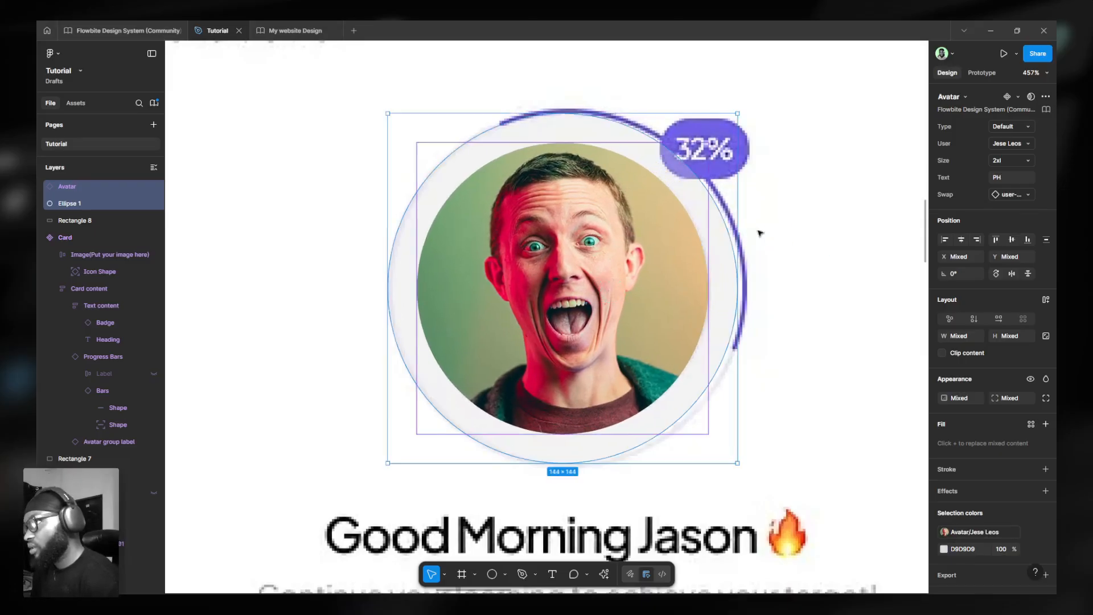
- Set the circle's opacity to 100% and shift it together with the avatar to centre both over the reference ring
click(712, 214)
click(961, 265)
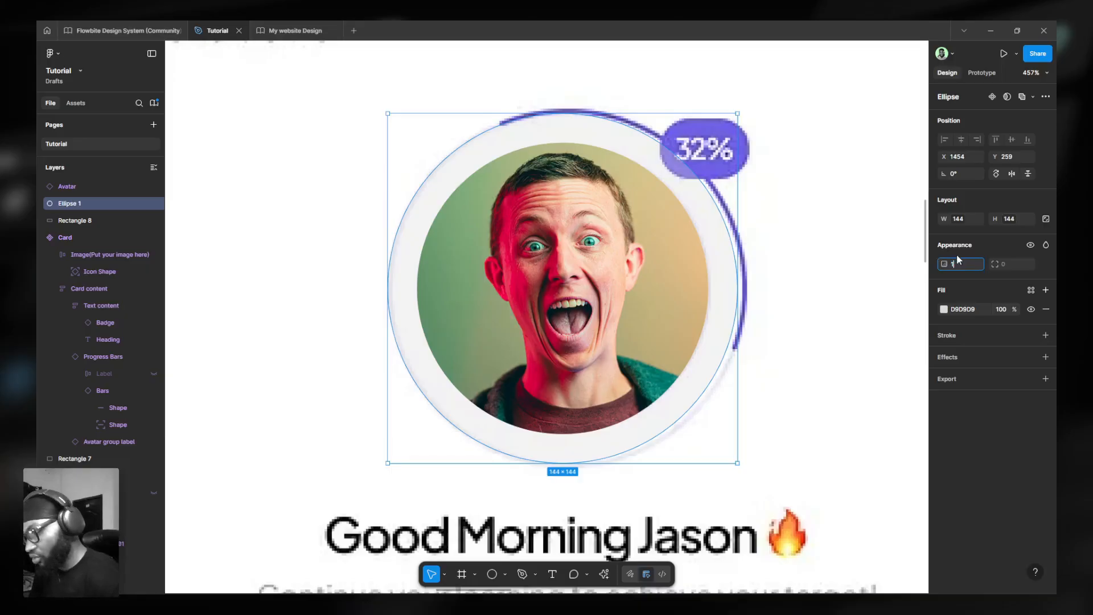
text(1)
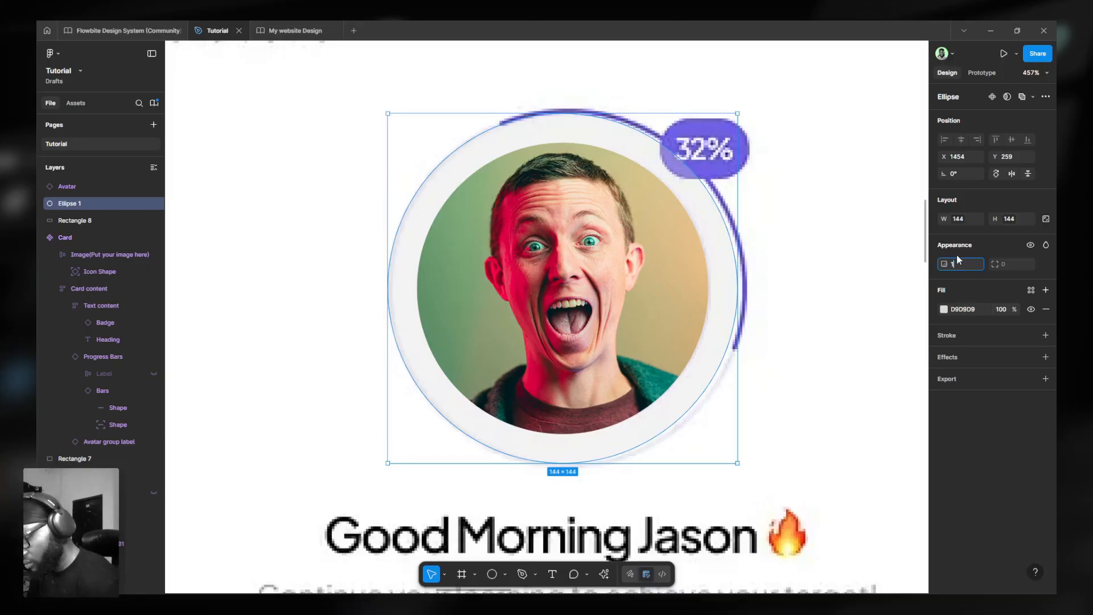
text(00)
key(Return)
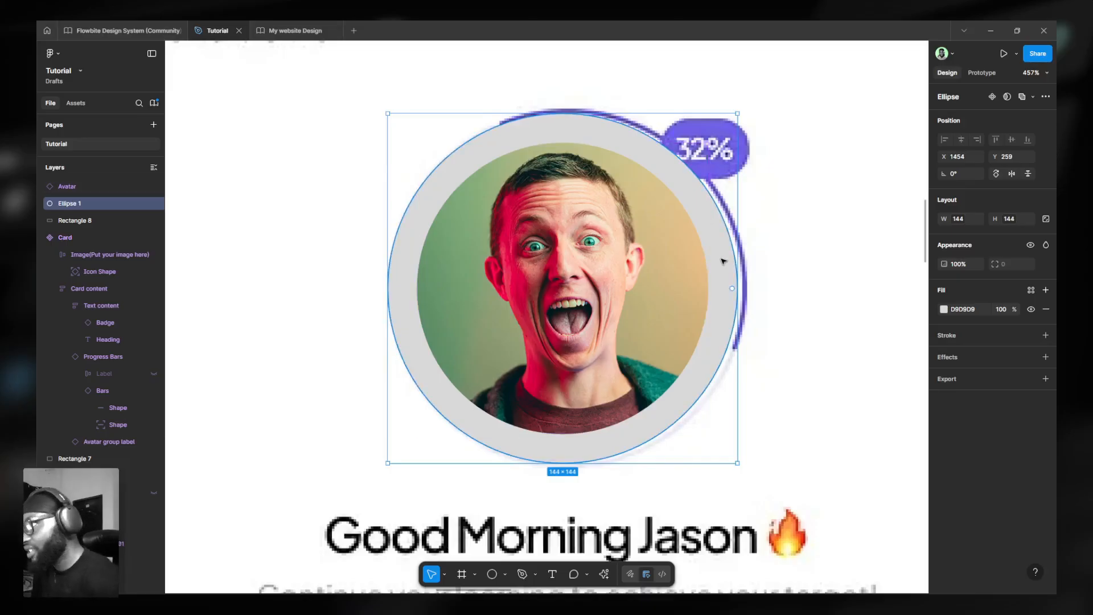
shift+click(656, 288)
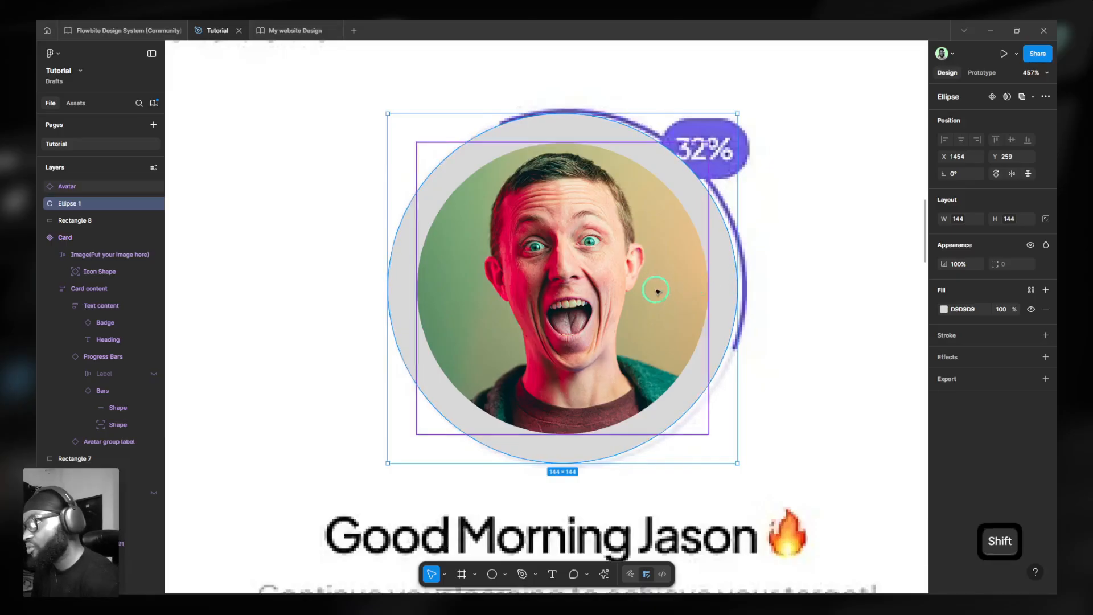
drag(665, 288, 662, 287)
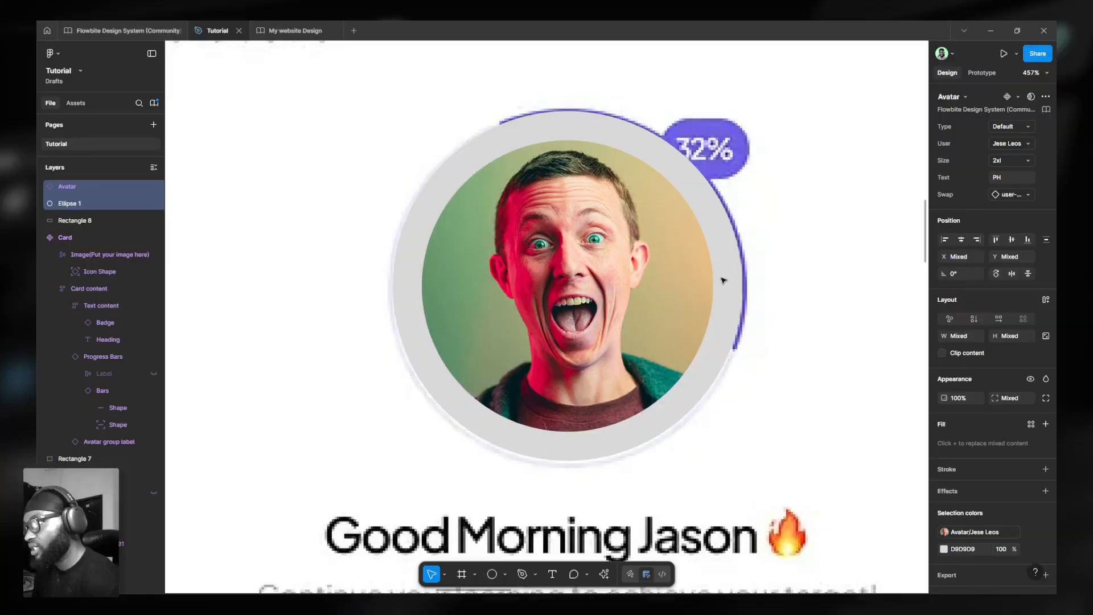
- Try applying spacing variable 40 (160) to the width and height of the circle behind the avatar
click(723, 283)
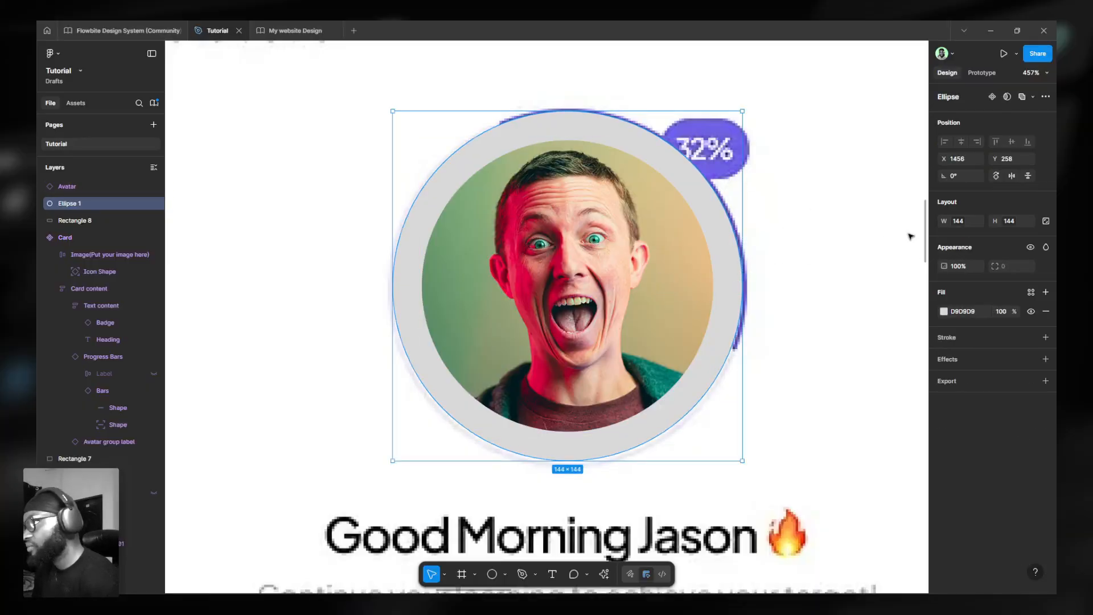
click(961, 226)
drag(914, 232, 819, 183)
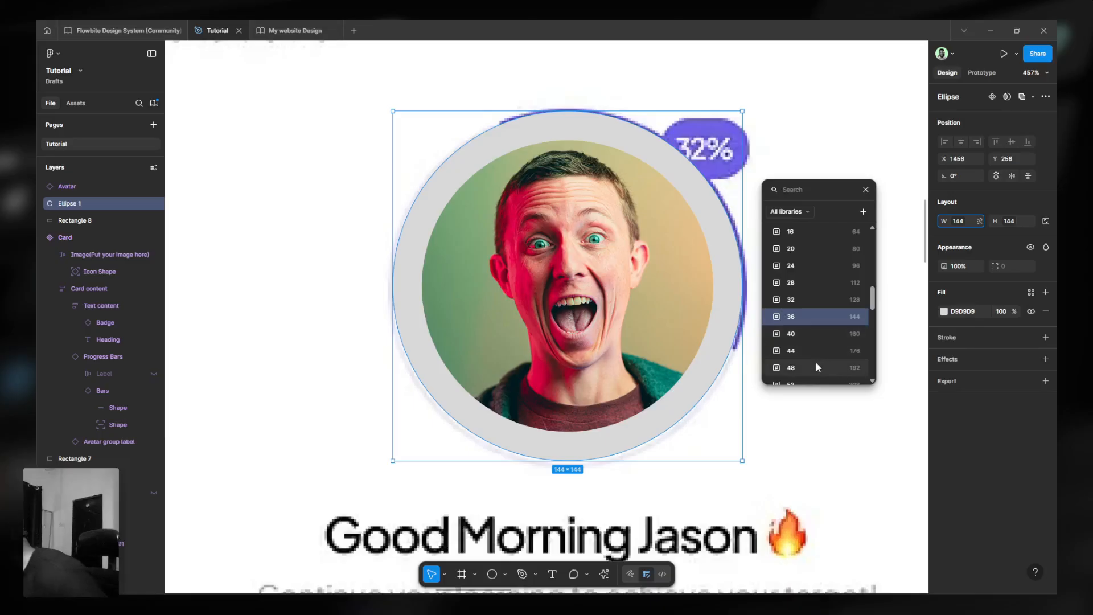
click(835, 340)
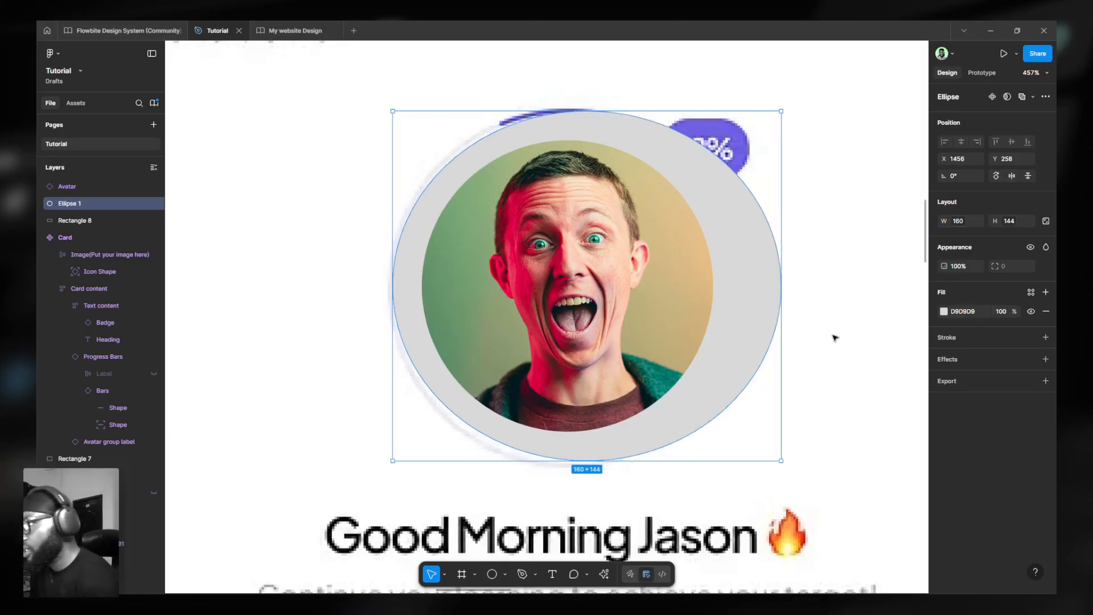
click(1028, 221)
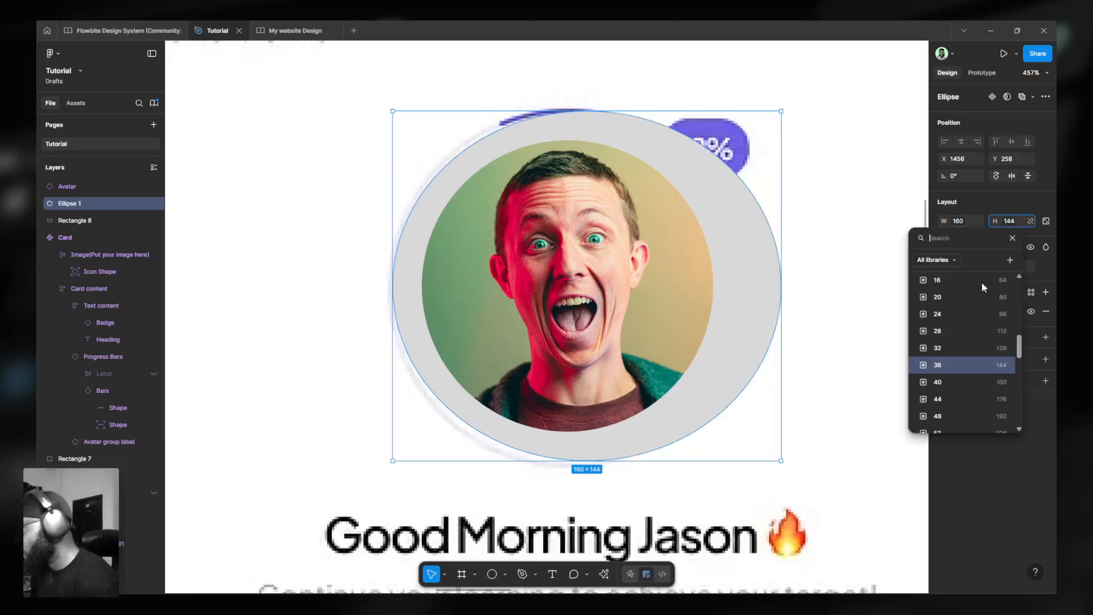
click(950, 380)
- Try shifting the enlarged circle and the avatar, and undo the moves and the resizing of the circle
drag(737, 309, 686, 320)
shift+click(624, 244)
scroll(655, 284, down, 2)
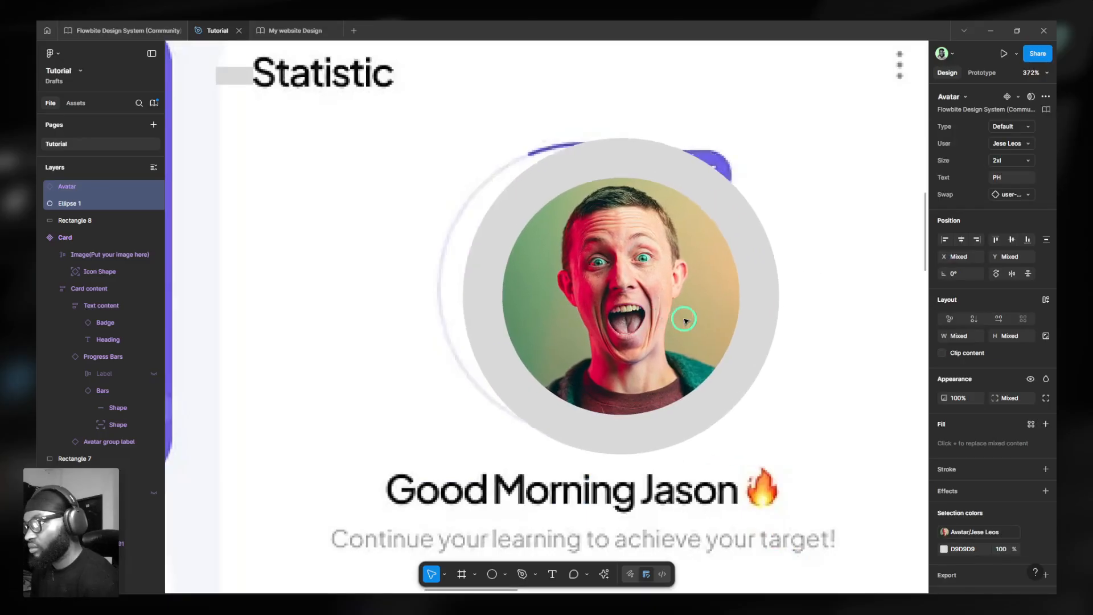
key(ctrl+z)
key(ctrl+z)
key(ctrl+z)
key(ctrl+z)
key(ctrl+z)
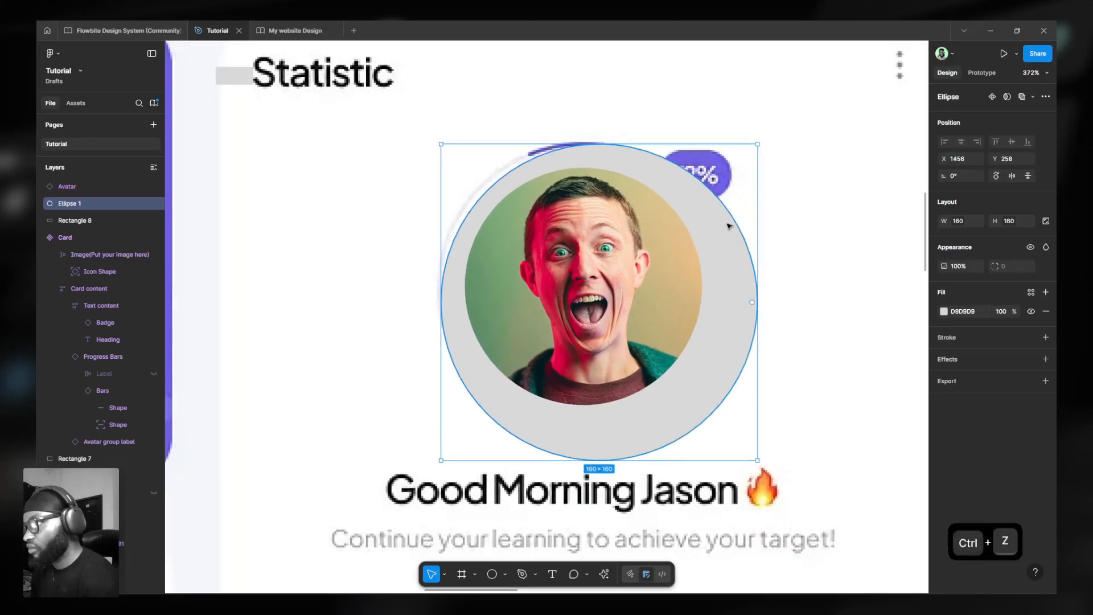
- Move the circle together with the avatar off the reference ring, placing both just to its left
shift+click(660, 279)
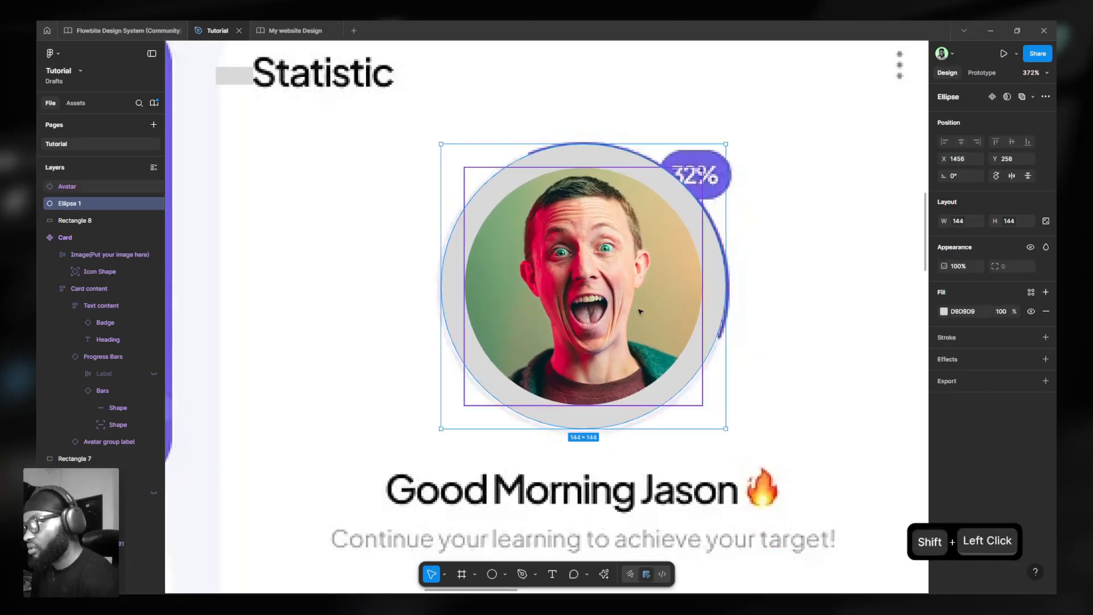
ctrl+scroll(659, 292, down, 3)
drag(659, 291, 419, 302)
ctrl+scroll(835, 274, down, 3)
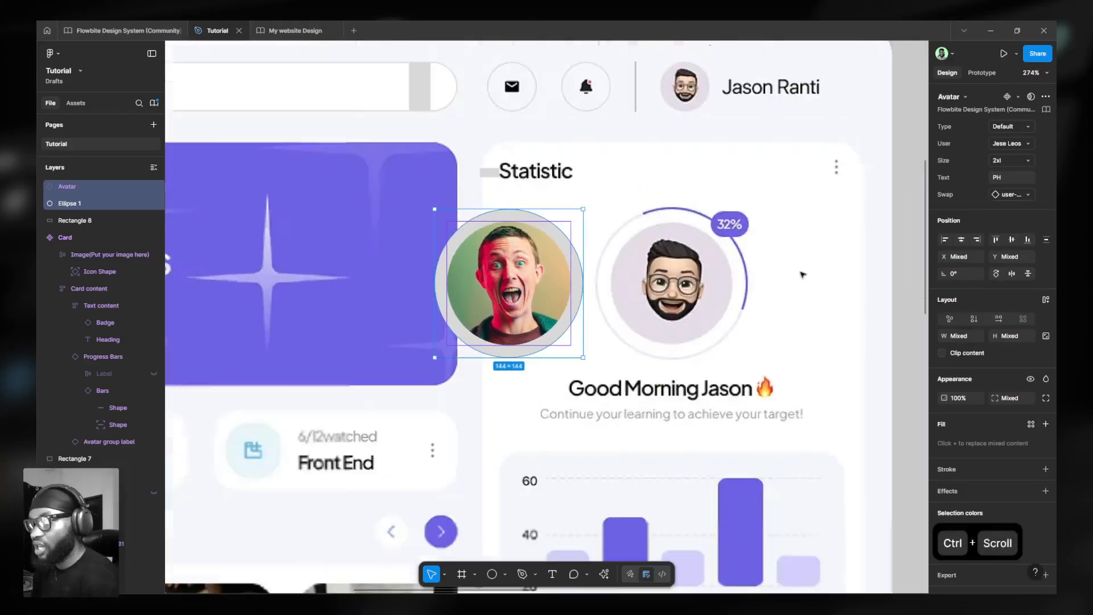
ctrl+scroll(544, 335, up, 3)
click(622, 299)
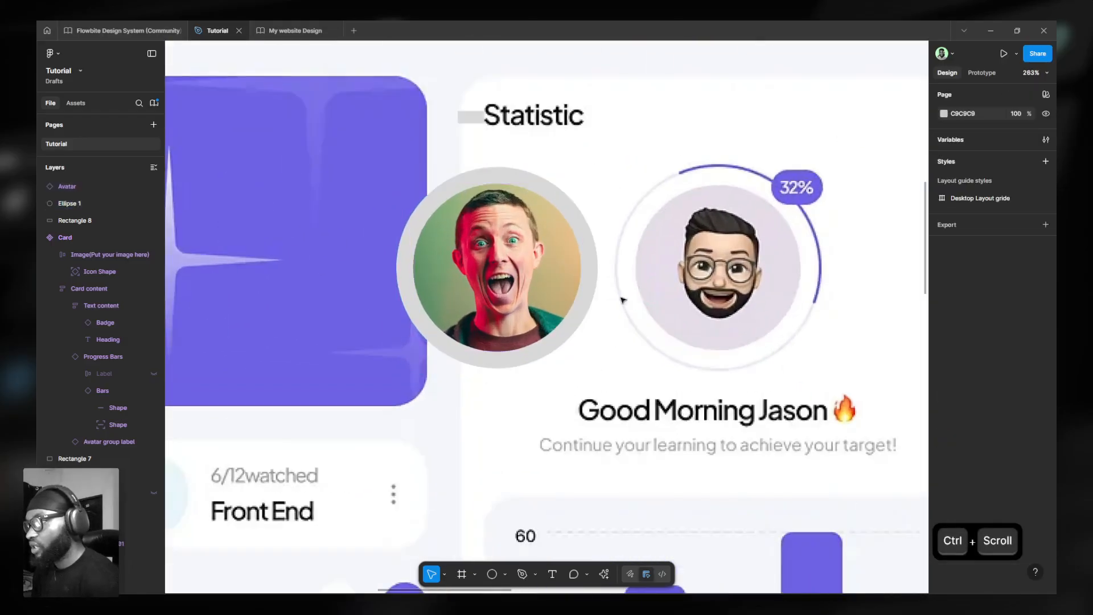
- Try swapping the circle's fill for a stroke and sweeping it into an arc, and undo both attempts
click(591, 285)
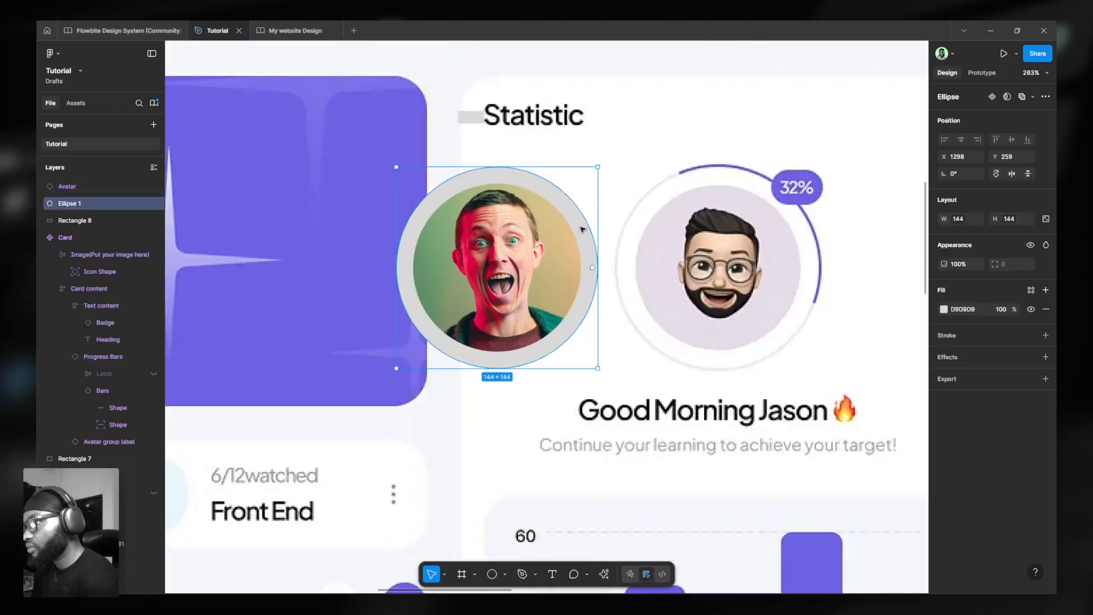
ctrl+scroll(670, 196, up, 3)
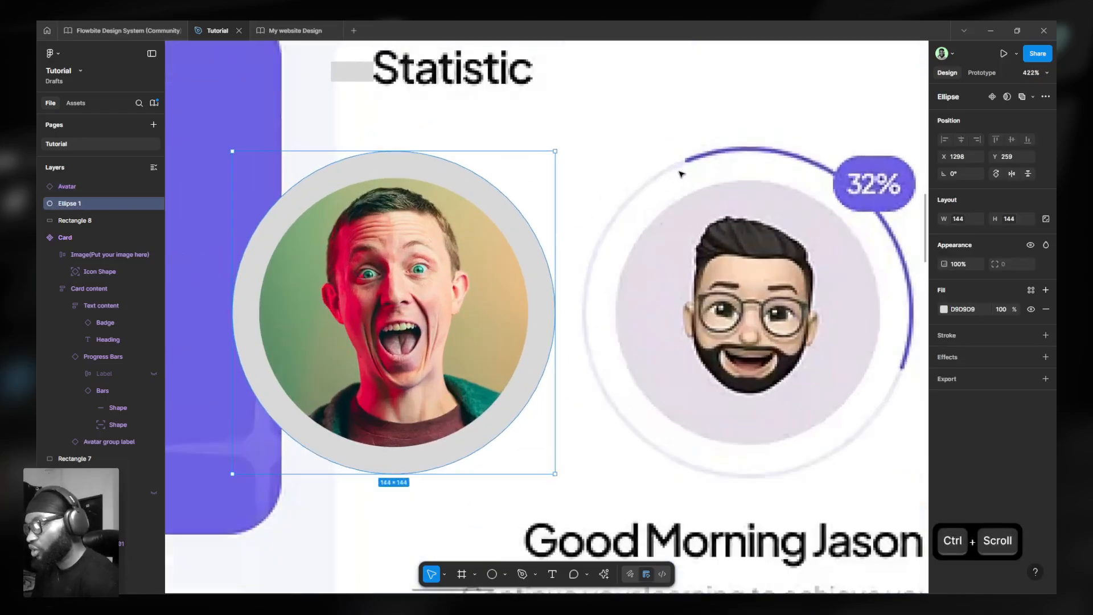
ctrl+scroll(654, 244, up, 2)
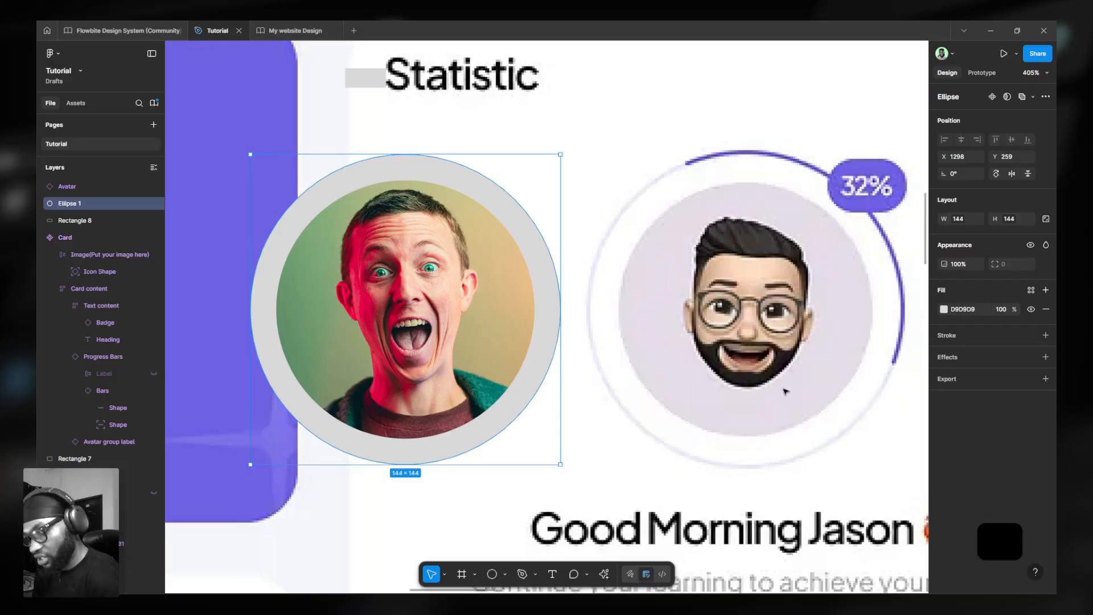
key(shift+x)
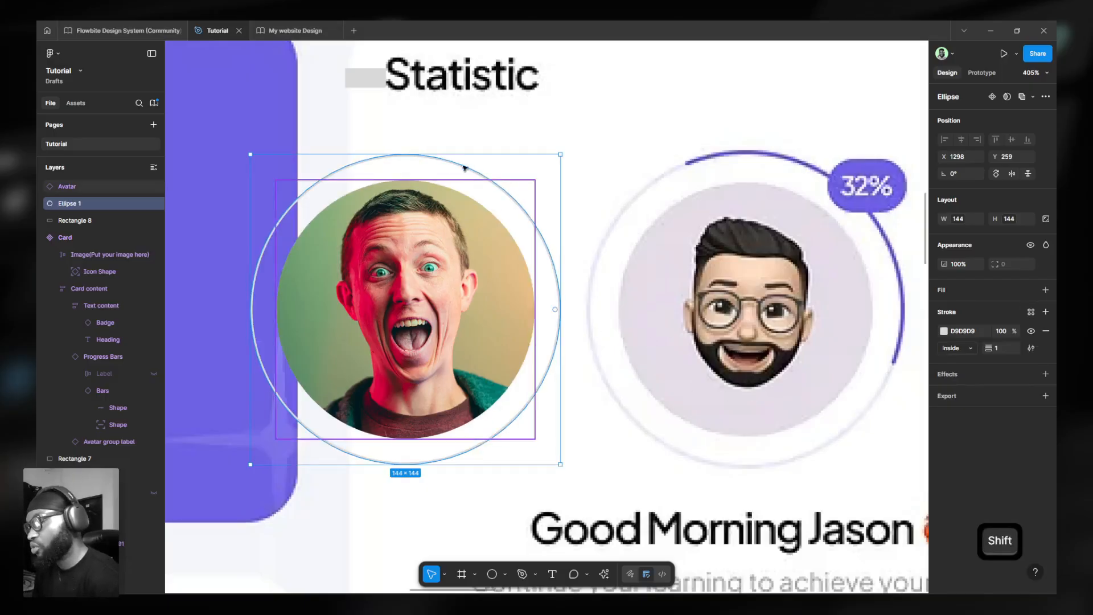
key(ctrl+z)
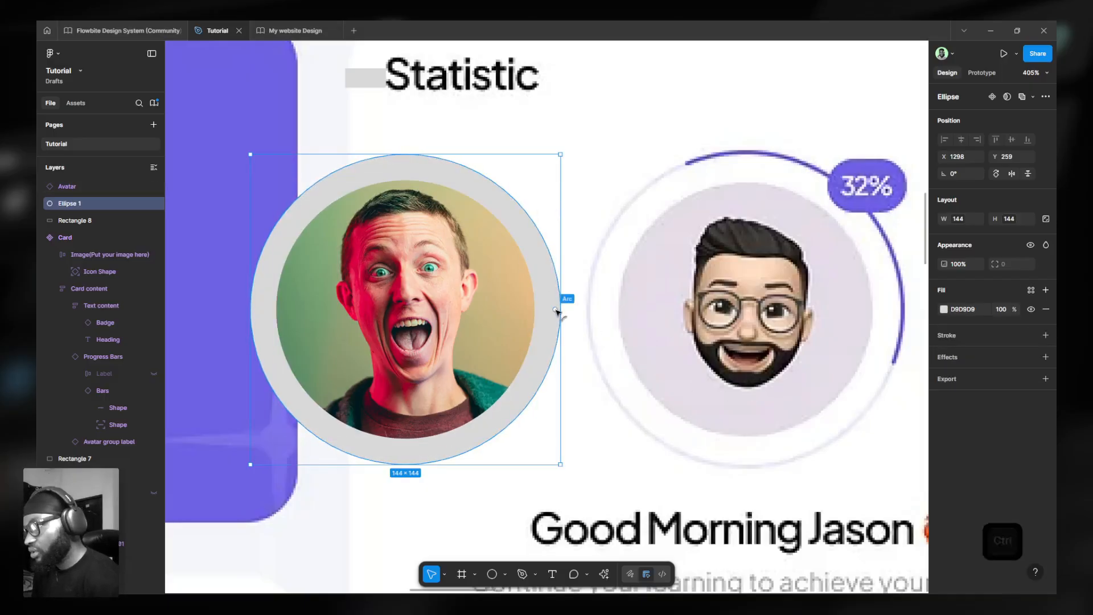
drag(557, 311, 391, 362)
key(ctrl+z)
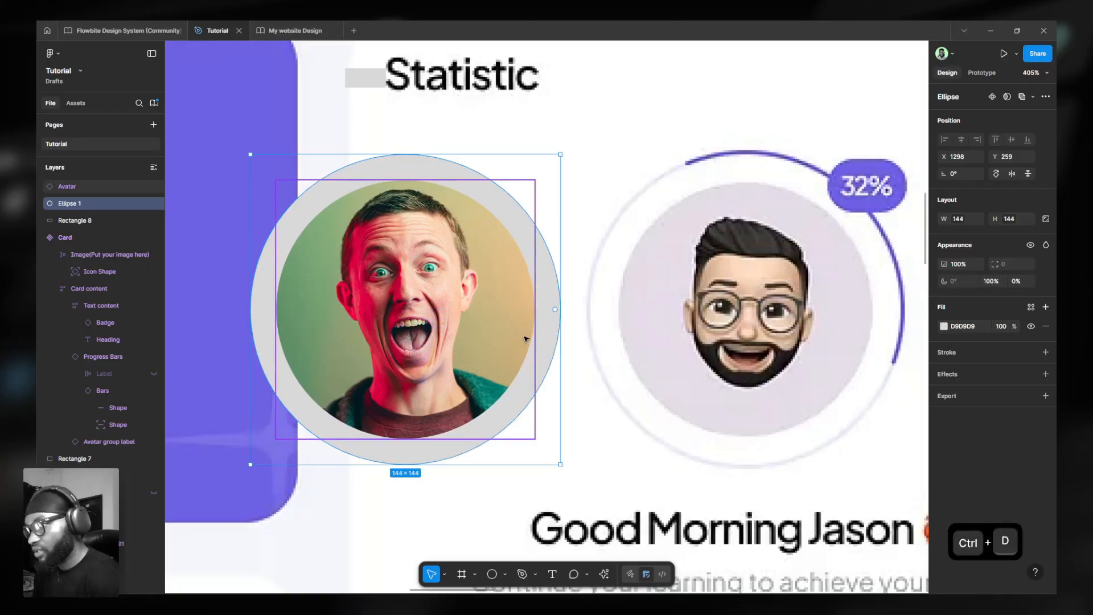
- Duplicate the circle and sweep the copy into a counterclockwise arc of about -24%
key(ctrl+d)
drag(539, 334, 391, 244)
key(ctrl+z)
key(ctrl+z)
drag(557, 311, 411, 243)
- Delete the original full circle and thin the remaining arc to a ratio of about 92.7%
click(456, 449)
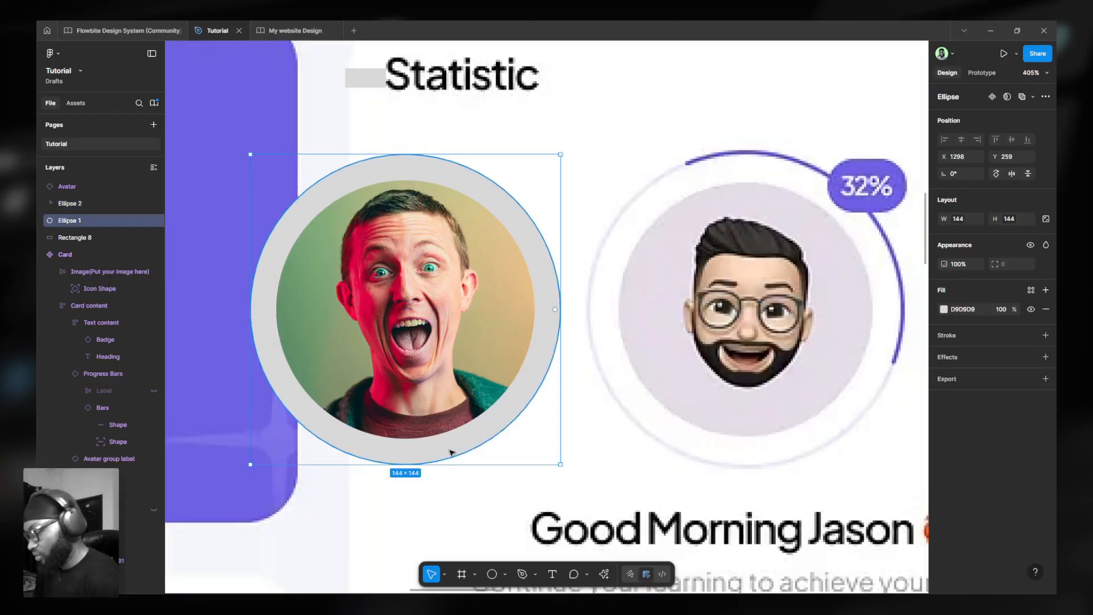
key(Delete)
click(544, 297)
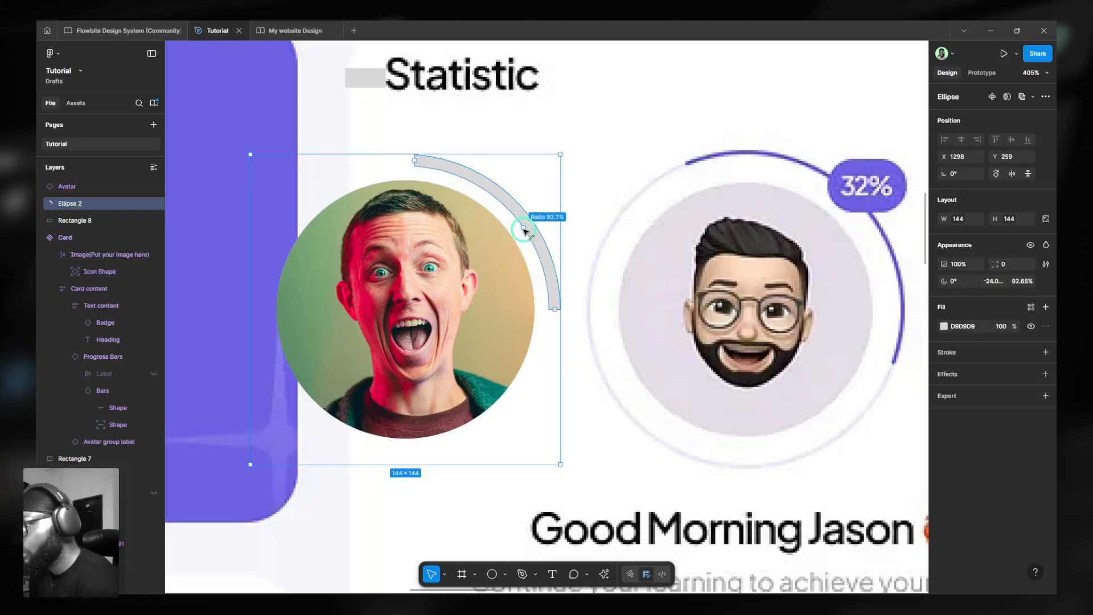
scroll(515, 222, up, 2)
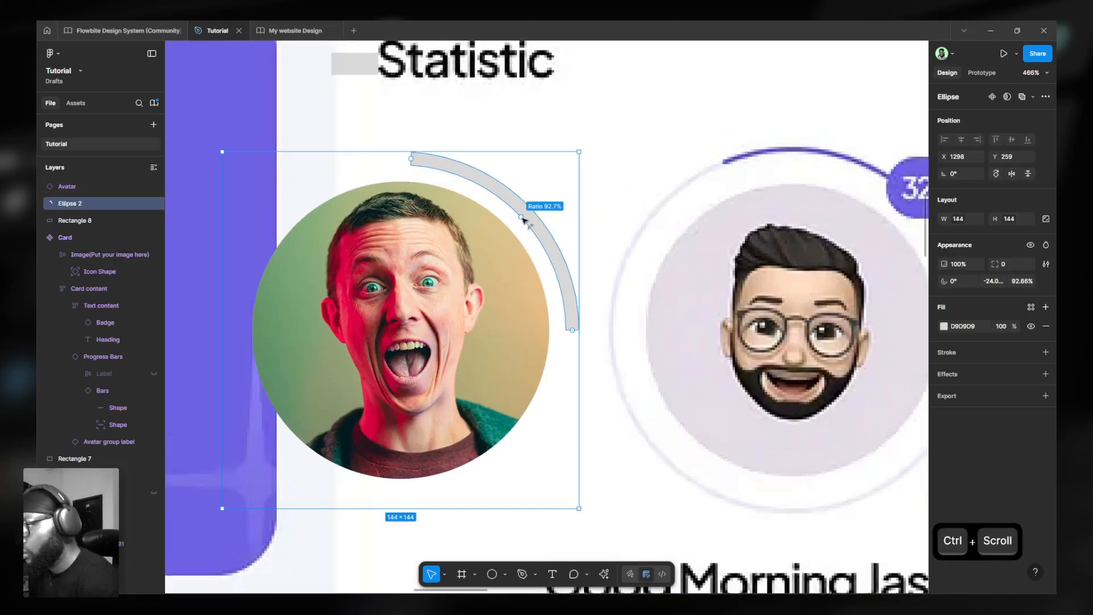
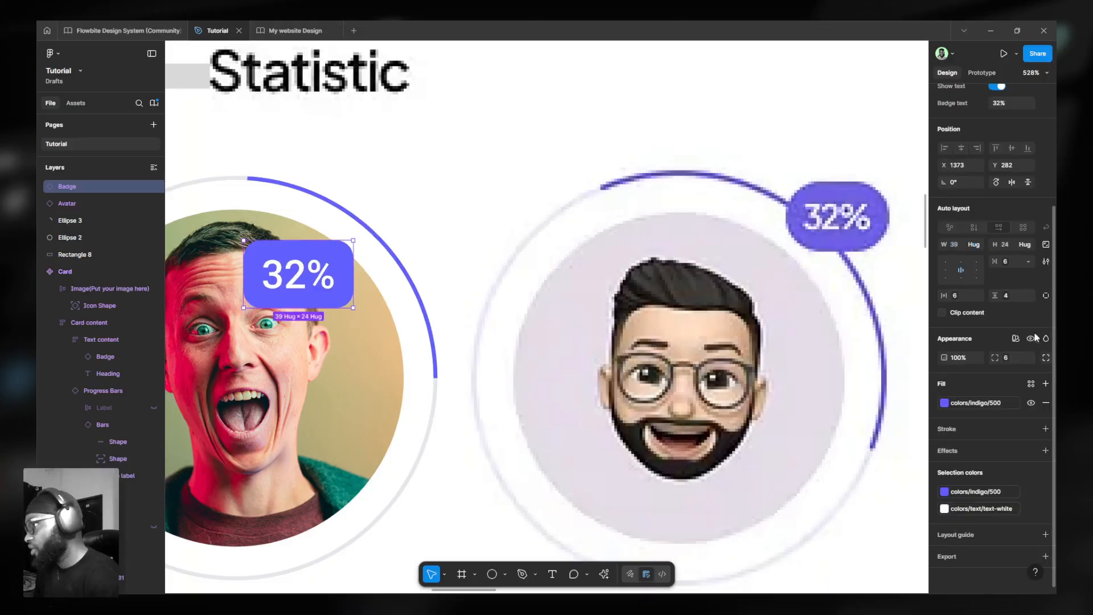
- Apply the rounded-full radius variable to the 32% badge and place it over the upper-right part of the avatar's ring
click(1007, 361)
drag(992, 378, 777, 175)
scroll(752, 325, down, 1)
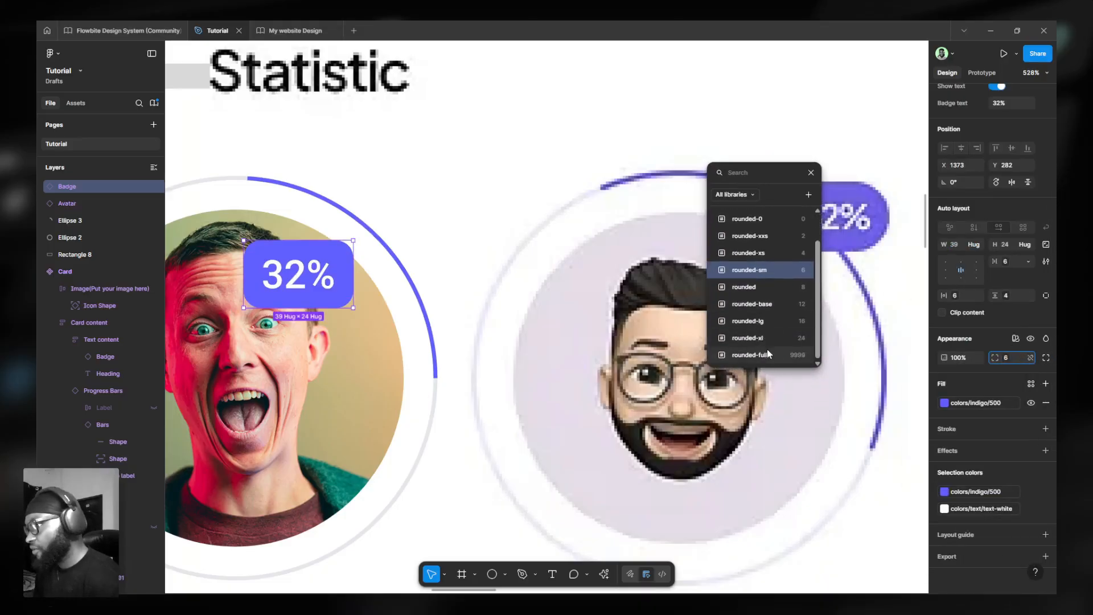
click(768, 353)
drag(310, 270, 390, 235)
ctrl+scroll(391, 235, down, 6)
ctrl+scroll(523, 231, up, 3)
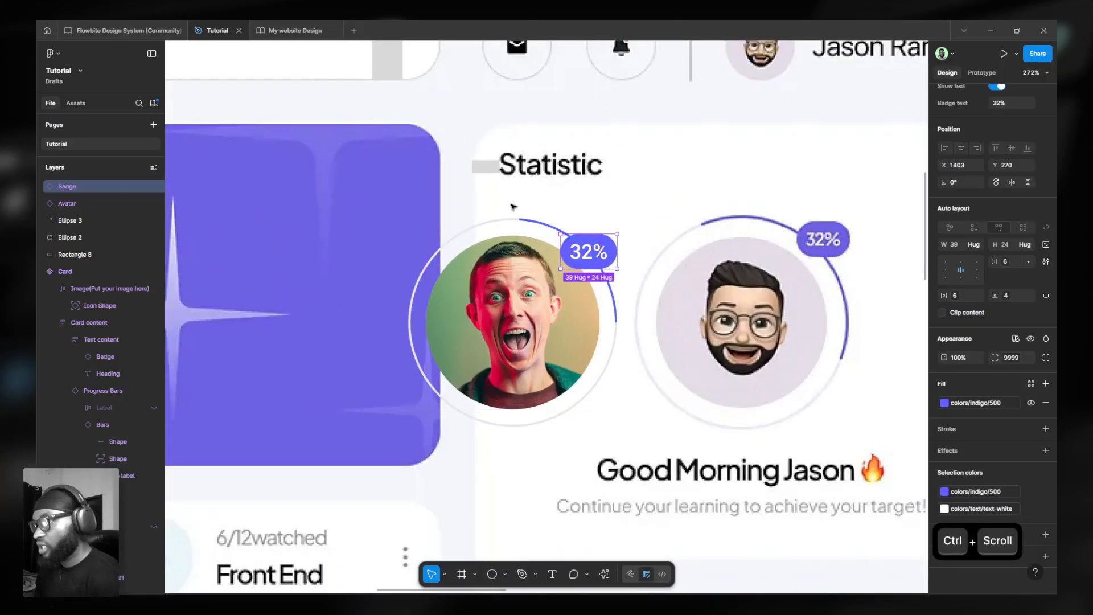
- Frame the badge, avatar and both ring ellipses together and rename the frame as Profile Progress
drag(410, 202, 644, 423)
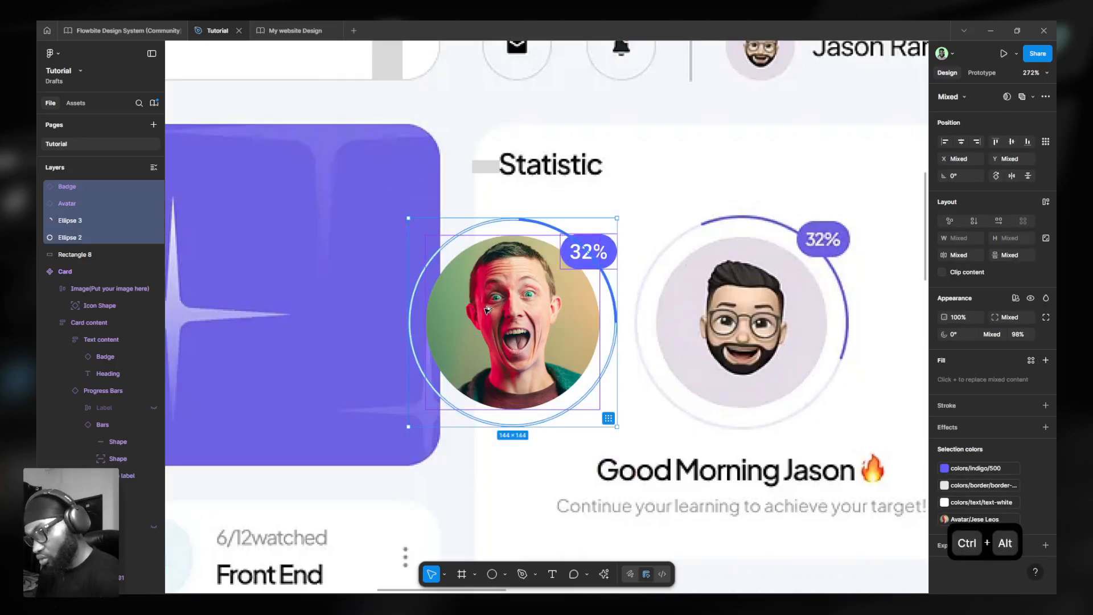
key(ctrl+alt+g)
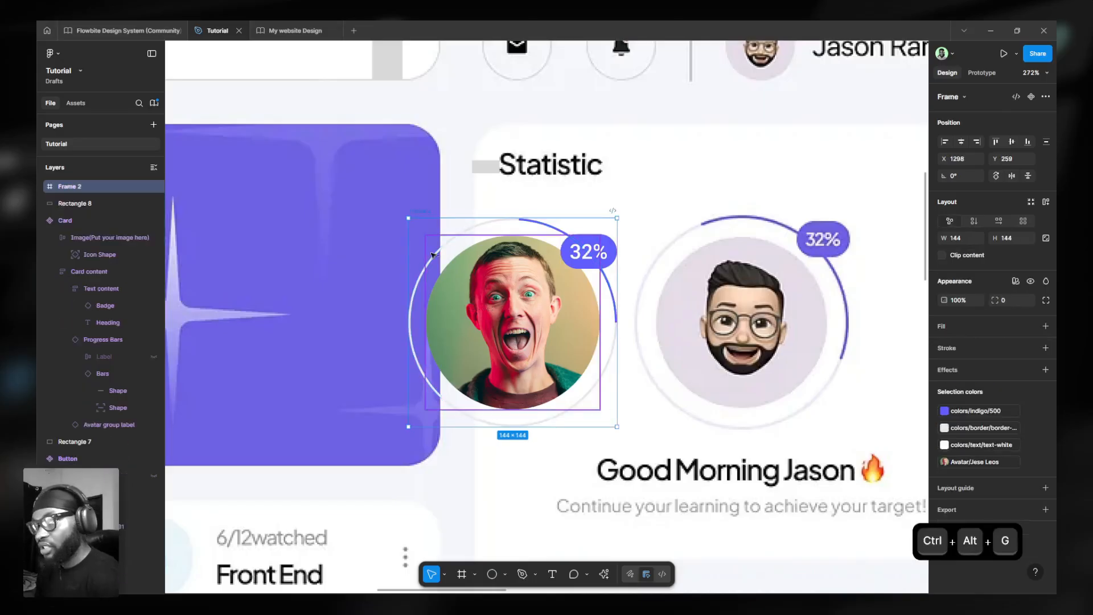
key(ctrl+r)
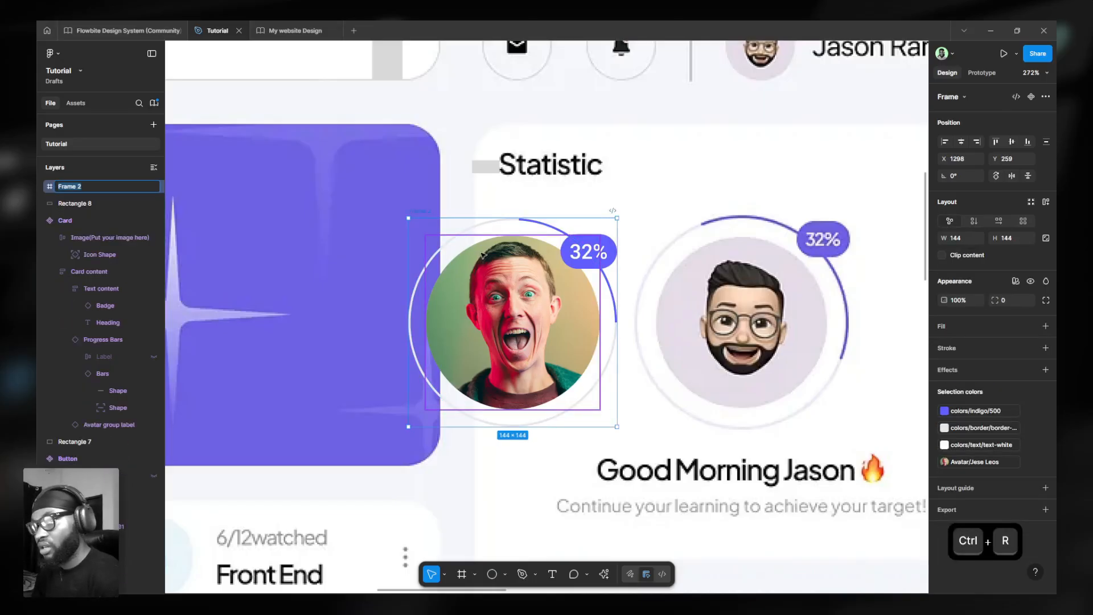
text(Avatar pro)
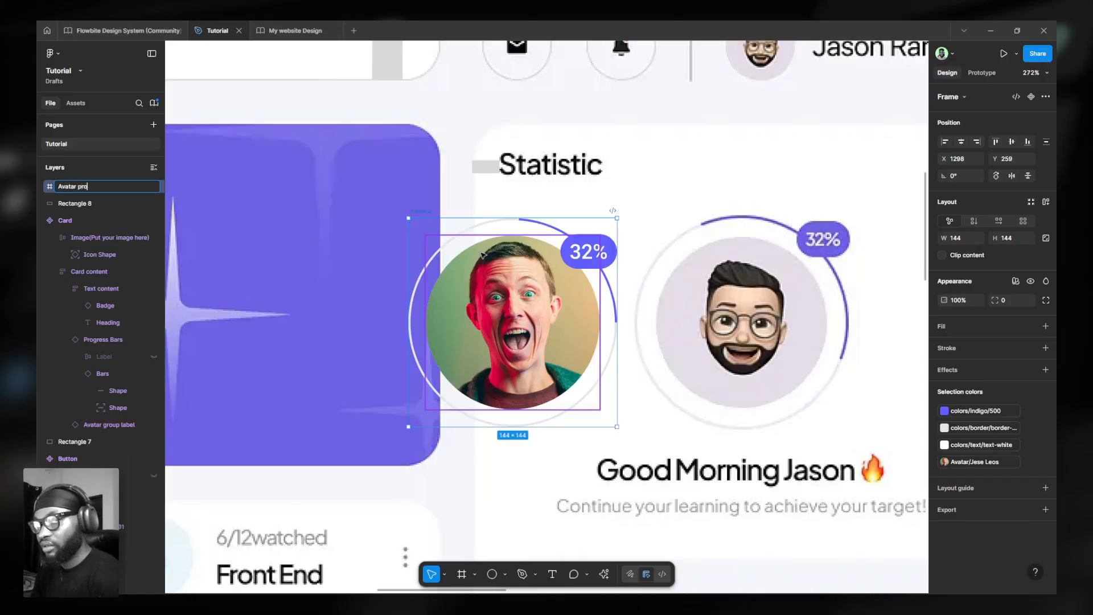
text(gress)
key(ctrl+a)
text(Profile Pi)
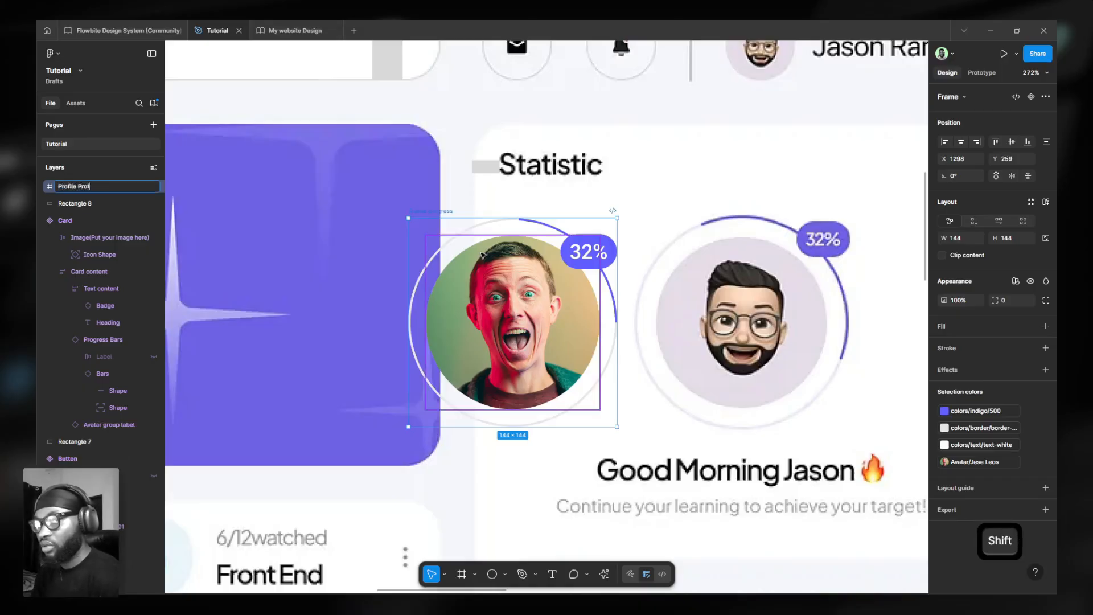
key(BackSpace)
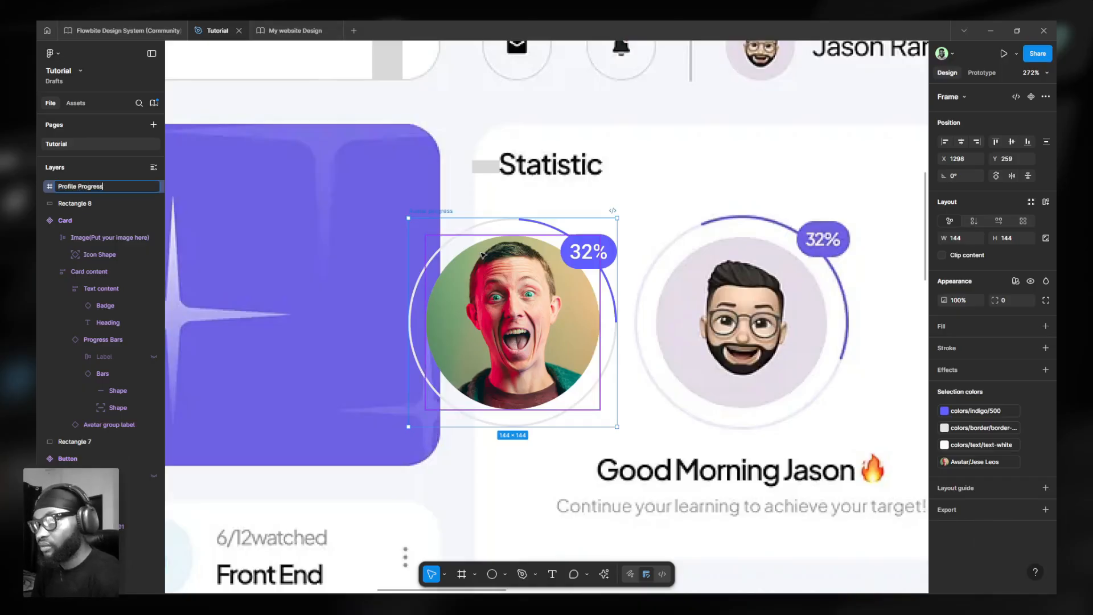
key(Return)
- Set the sweep of the indigo arc inside the Profile Progress frame to 32%
scroll(638, 301, up, 2)
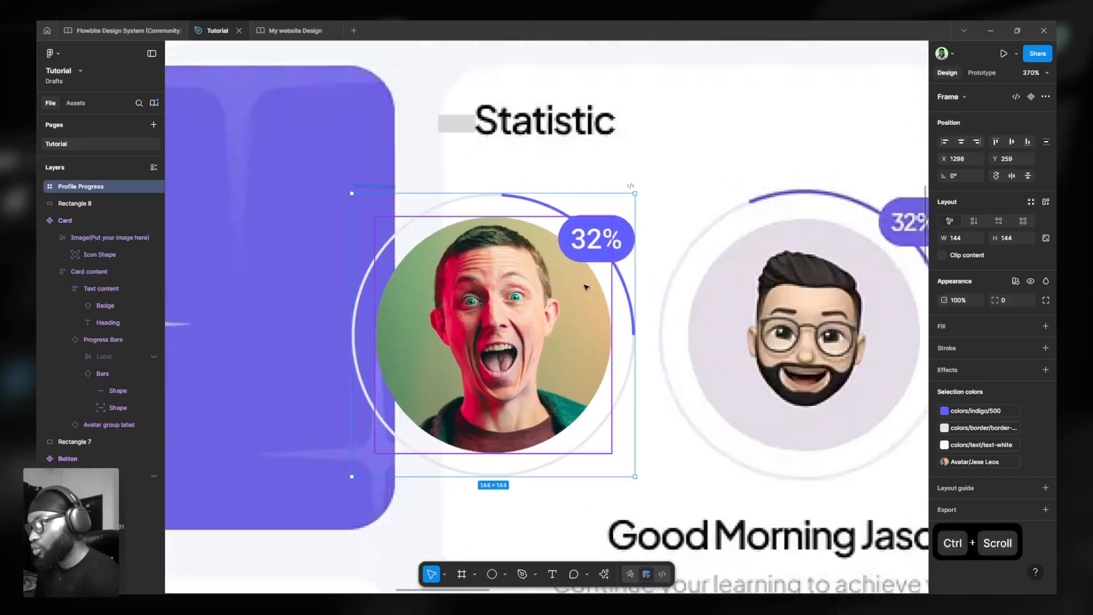
scroll(633, 317, up, 3)
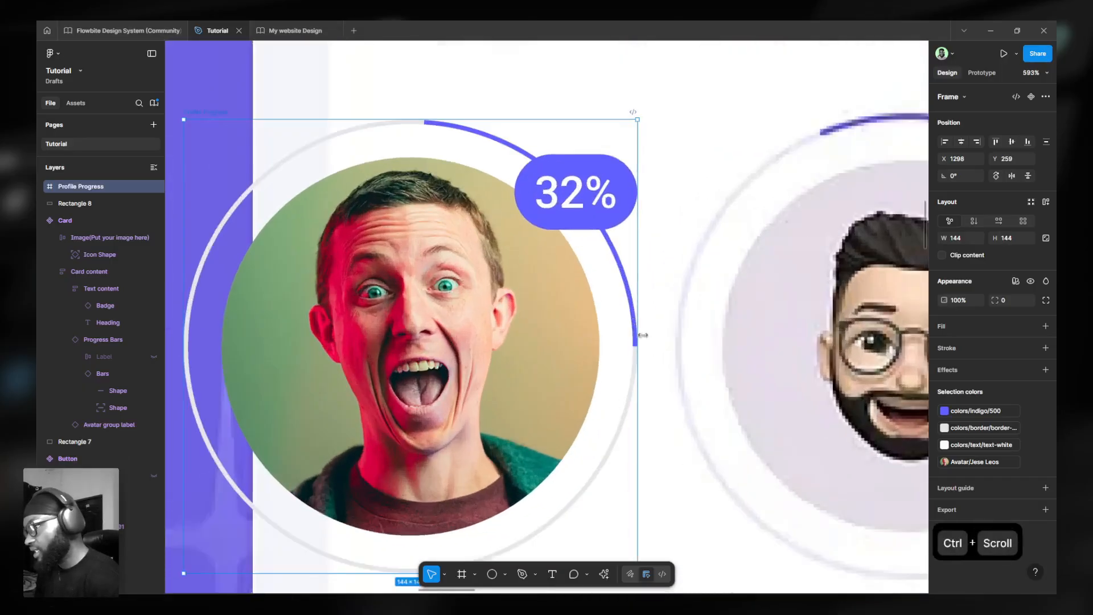
click(643, 341)
ctrl+click(635, 341)
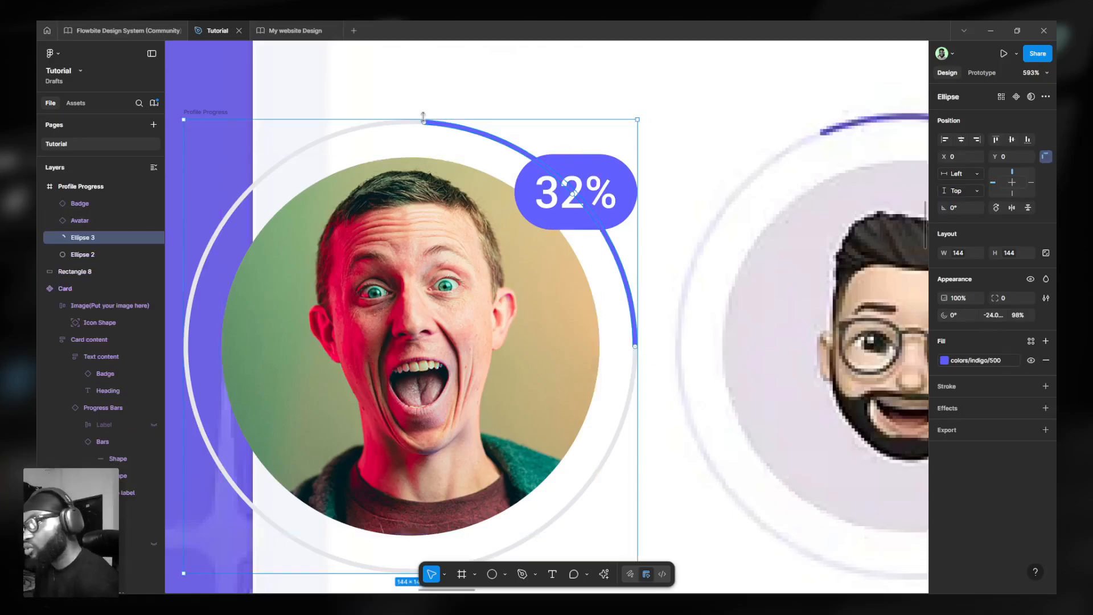
mouse_move(414, 126)
mouse_down()
mouse_move(361, 146)
mouse_move(421, 122)
mouse_up()
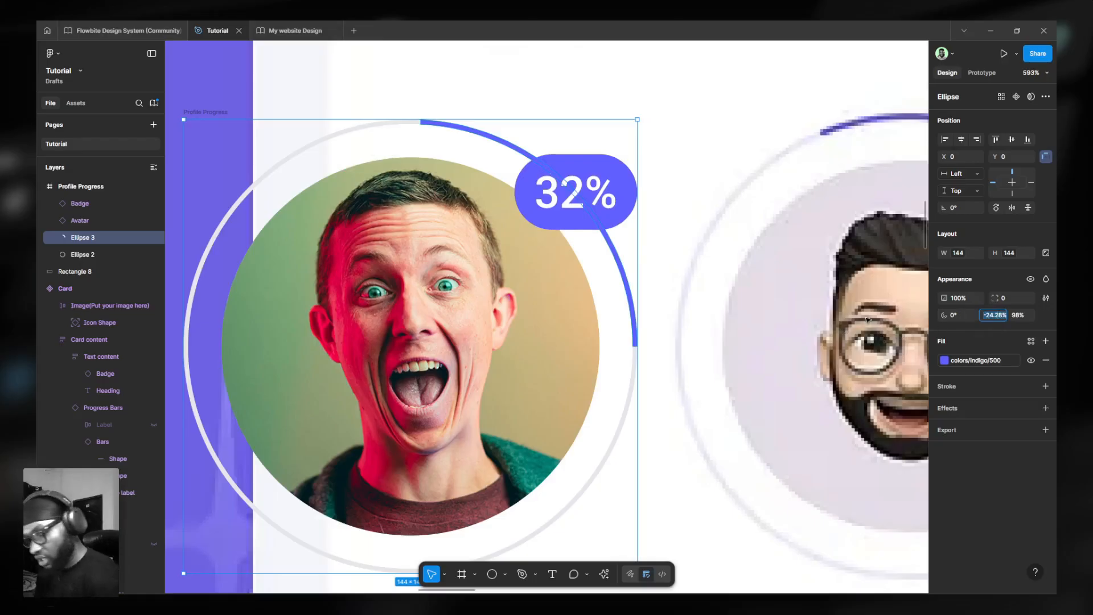
text(32)
key(Return)
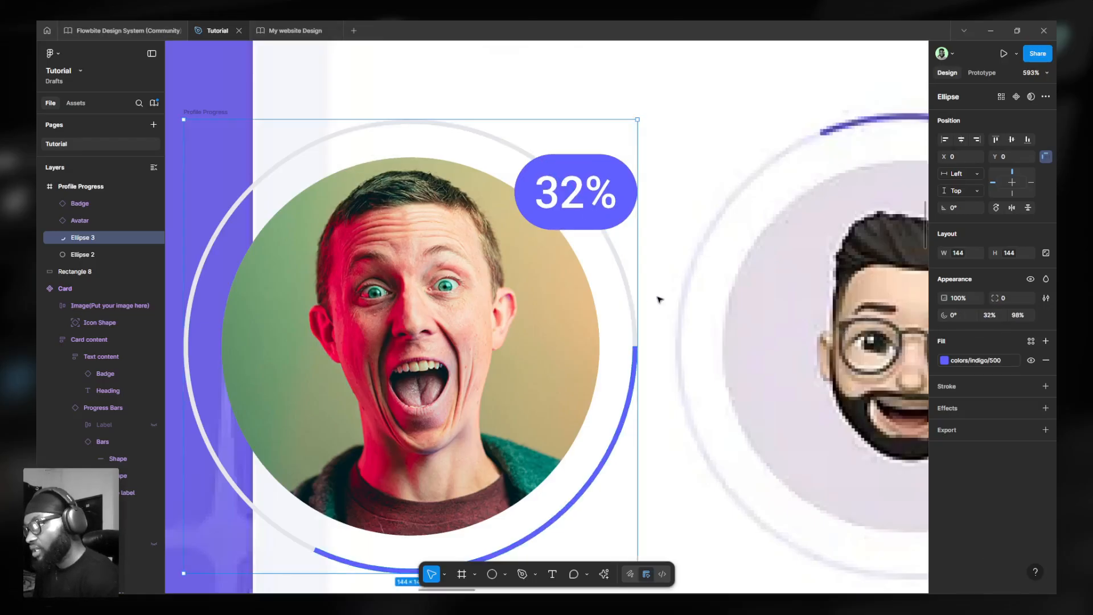
- Rotate the indigo arc's start to about -107.3° while keeping its 32% sweep, so it follows the reference arc
scroll(642, 298, down, 2)
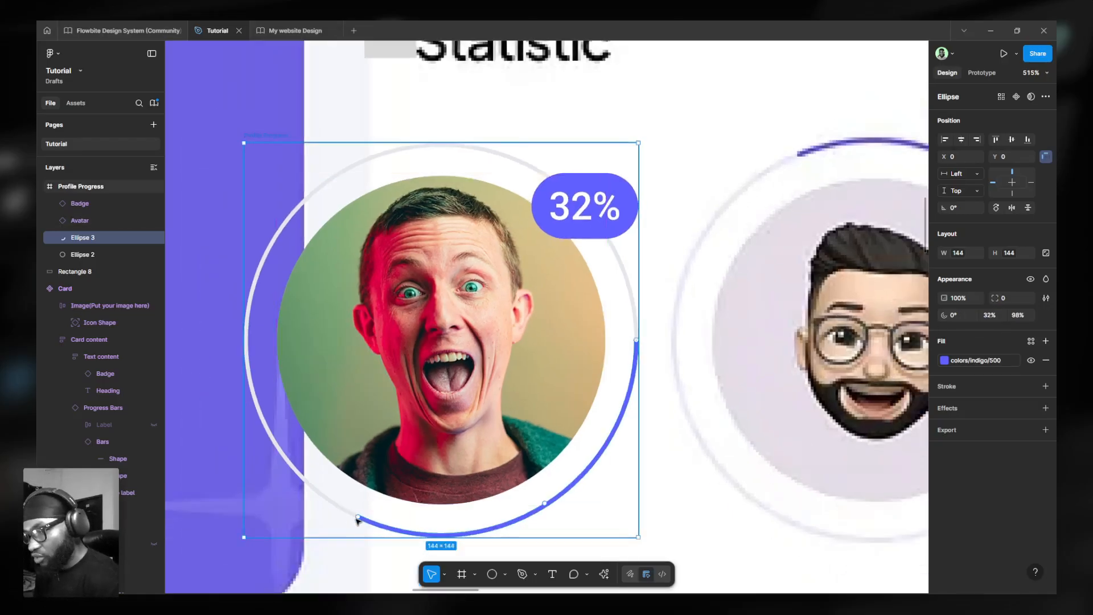
drag(357, 517, 551, 483)
key(ctrl+z)
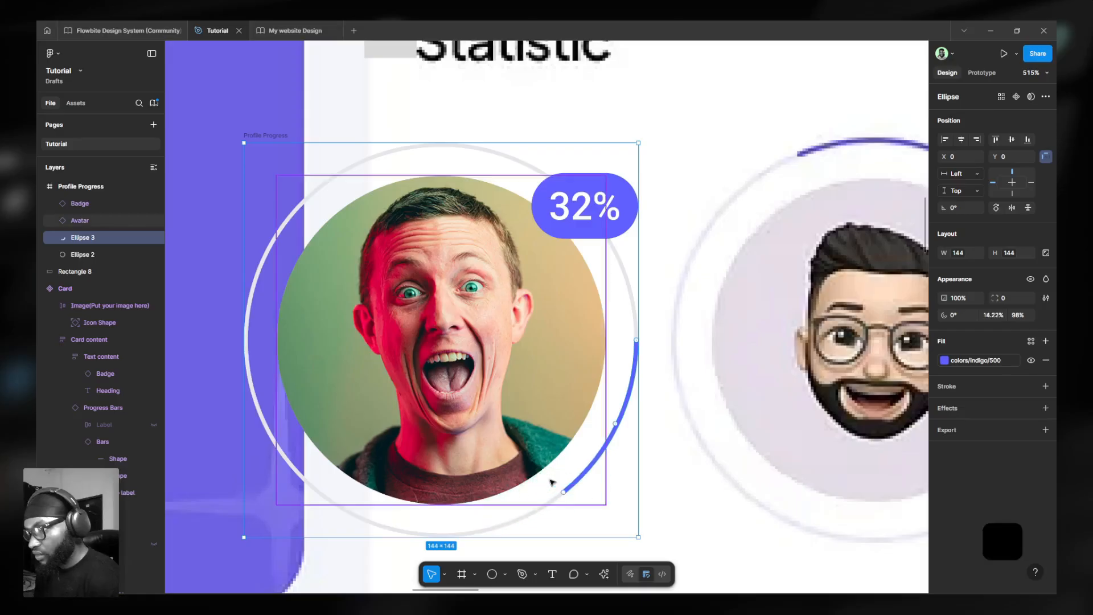
drag(635, 325, 393, 178)
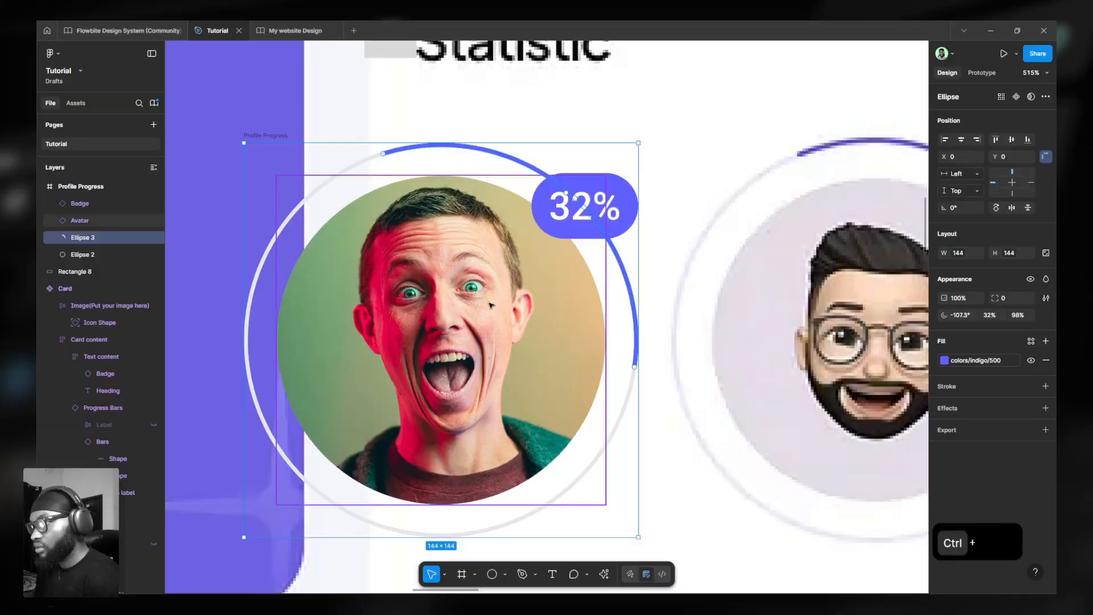
- Rotate the indigo arc's start slightly to about -104.78° to match the reference ring
scroll(488, 304, down, 5)
scroll(488, 304, up, 1)
drag(438, 230, 442, 230)
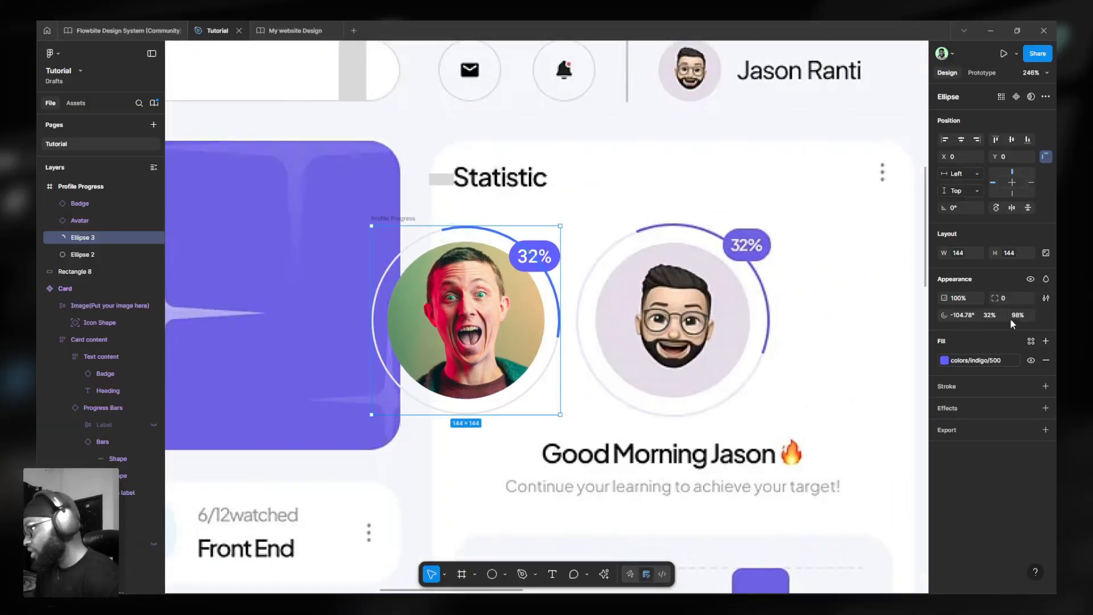
- Move the Profile Progress frame off the reference design and into the Section 2 panel, below its drawer heading
click(392, 219)
scroll(404, 229, down, 6)
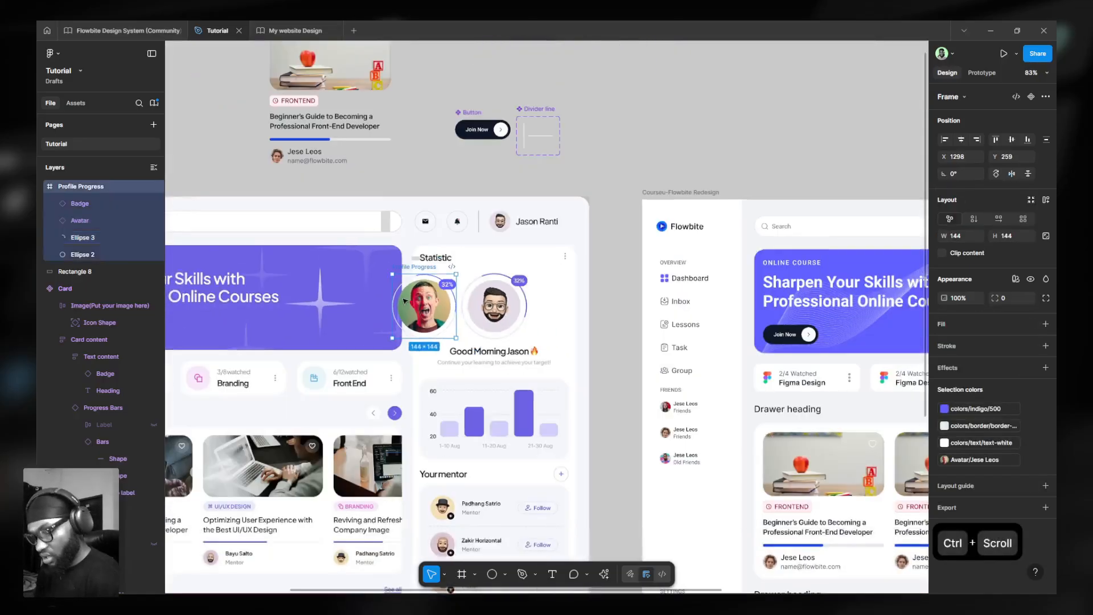
key(Delete)
scroll(404, 290, down, 4)
scroll(662, 311, up, 1)
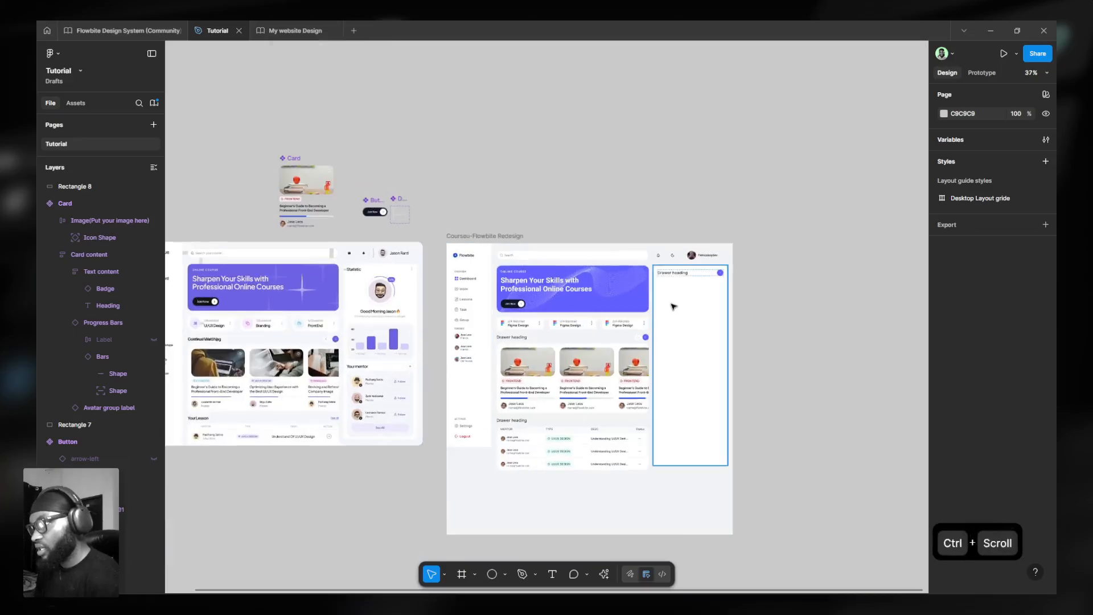
ctrl+click(714, 315)
key(ctrl+v)
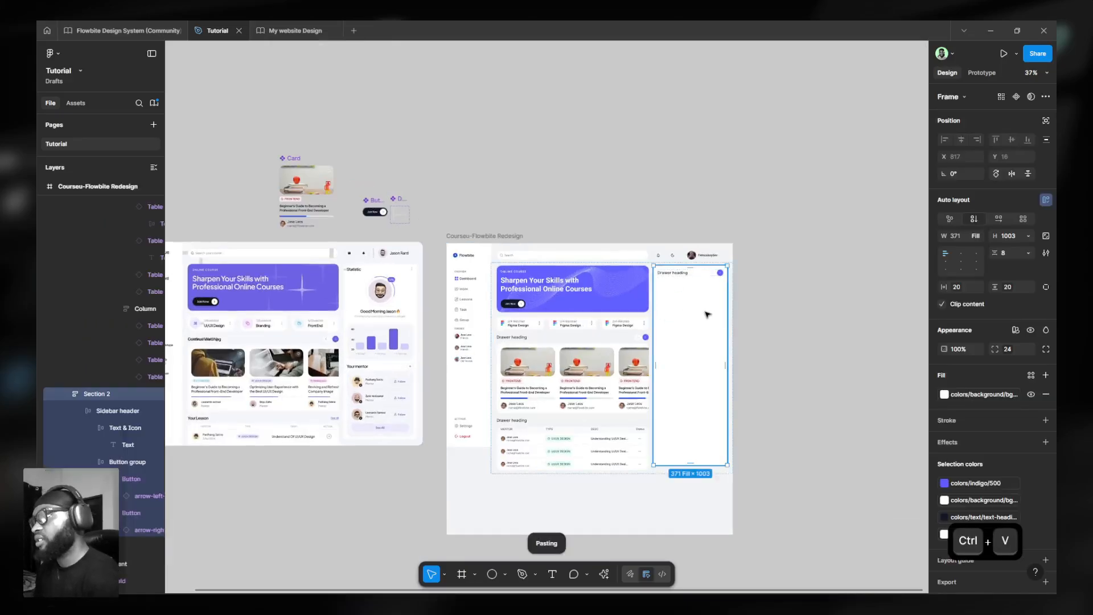
ctrl+click(699, 330)
scroll(703, 295, up, 2)
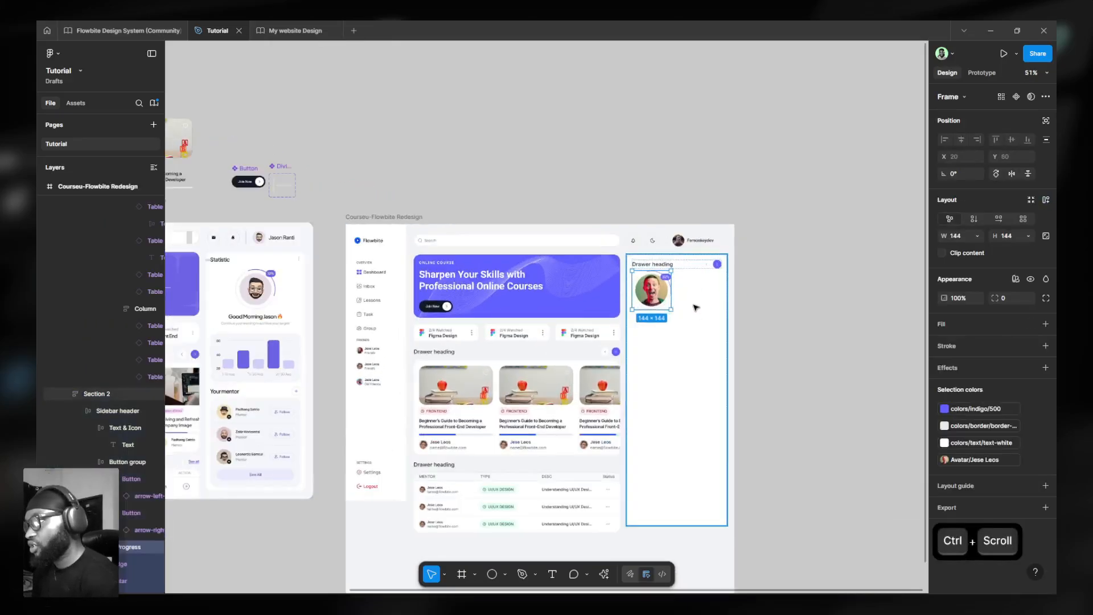
scroll(698, 303, up, 2)
scroll(691, 300, up, 2)
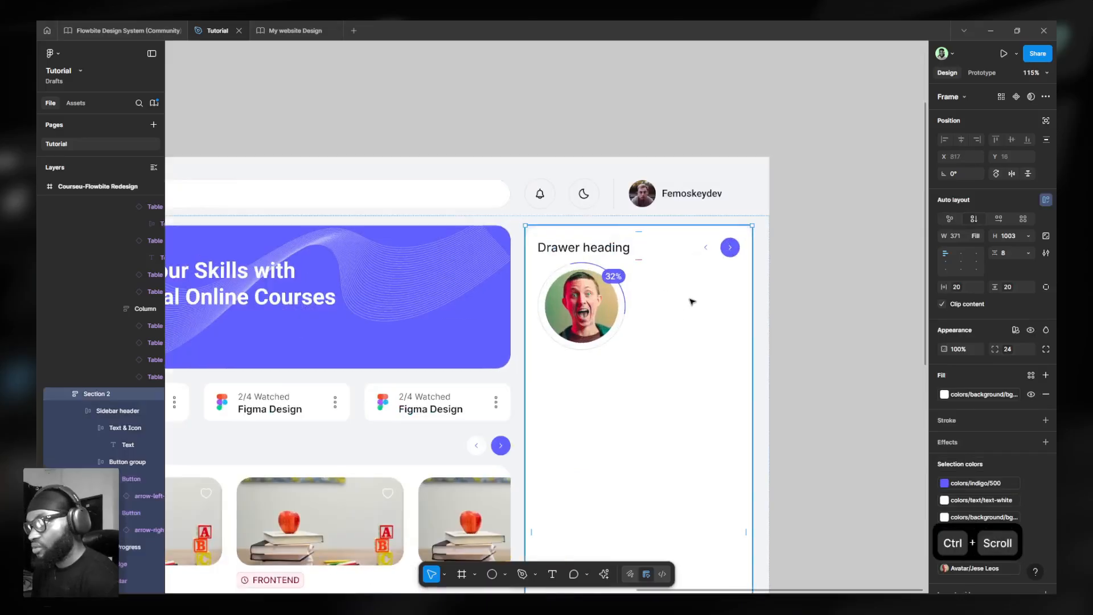
- Wrap the Section 2 sidebar header and the Profile Progress frame in one auto layout frame and rename it Section
scroll(659, 294, down, 2)
shift+click(660, 266)
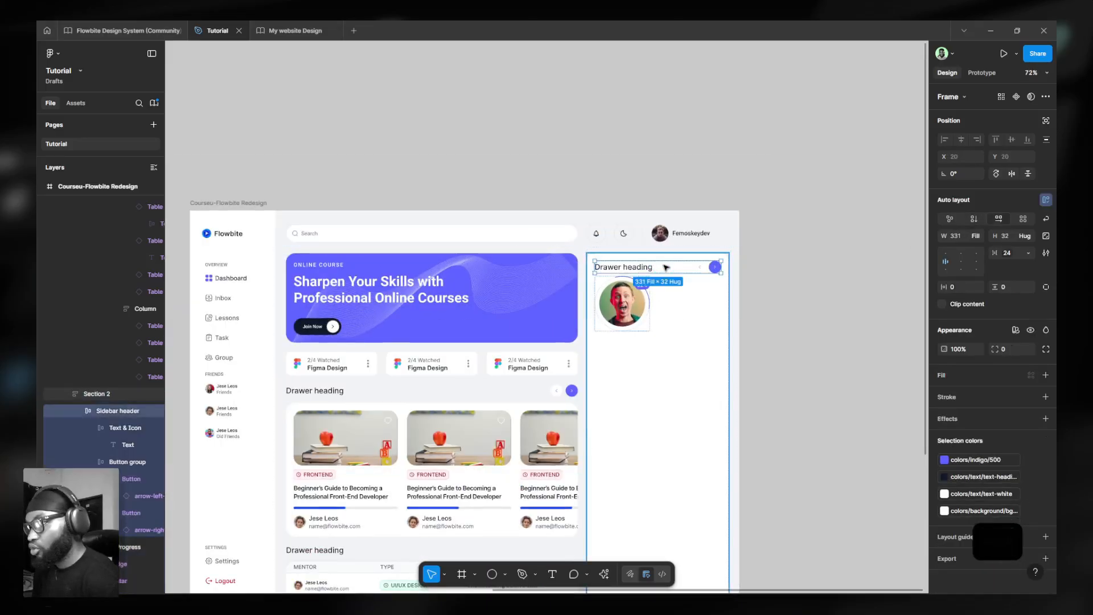
shift+click(623, 306)
key(shift+a)
key(ctrl+r)
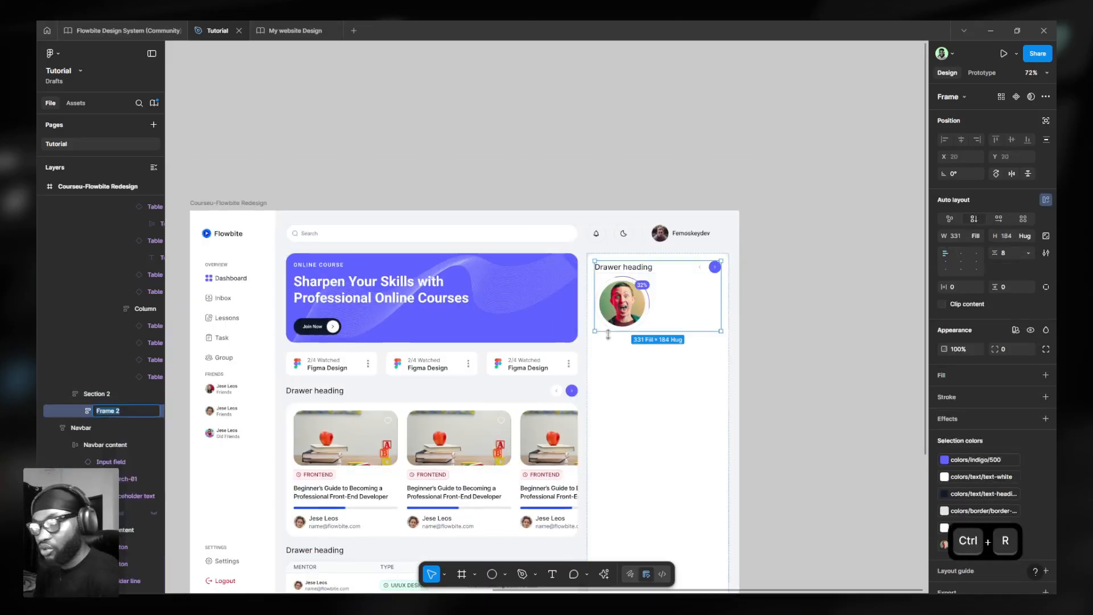
text(Sec)
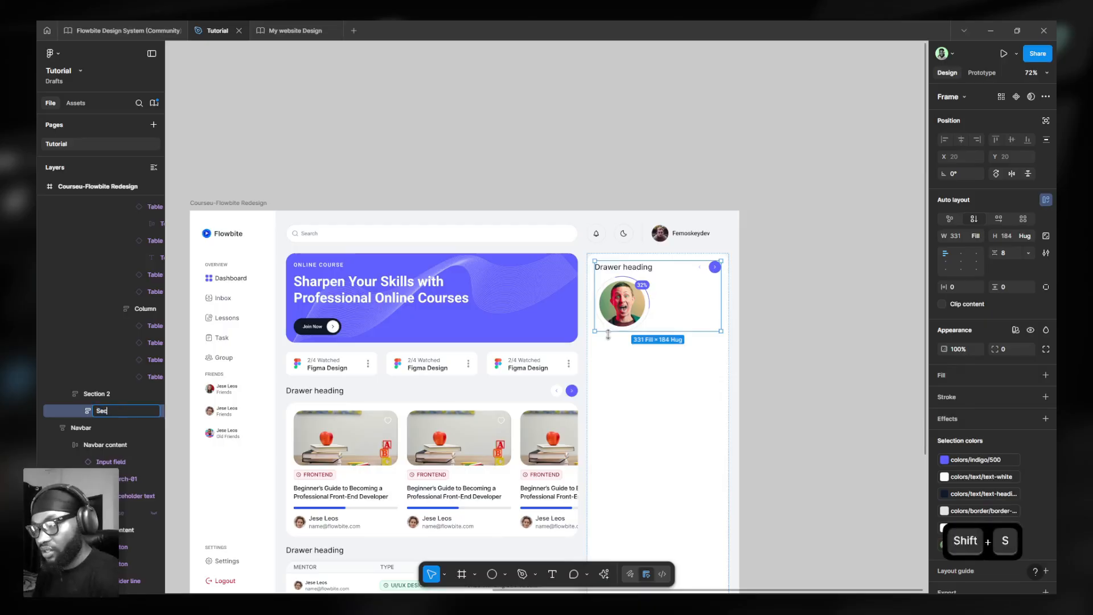
text(tion)
key(Return)
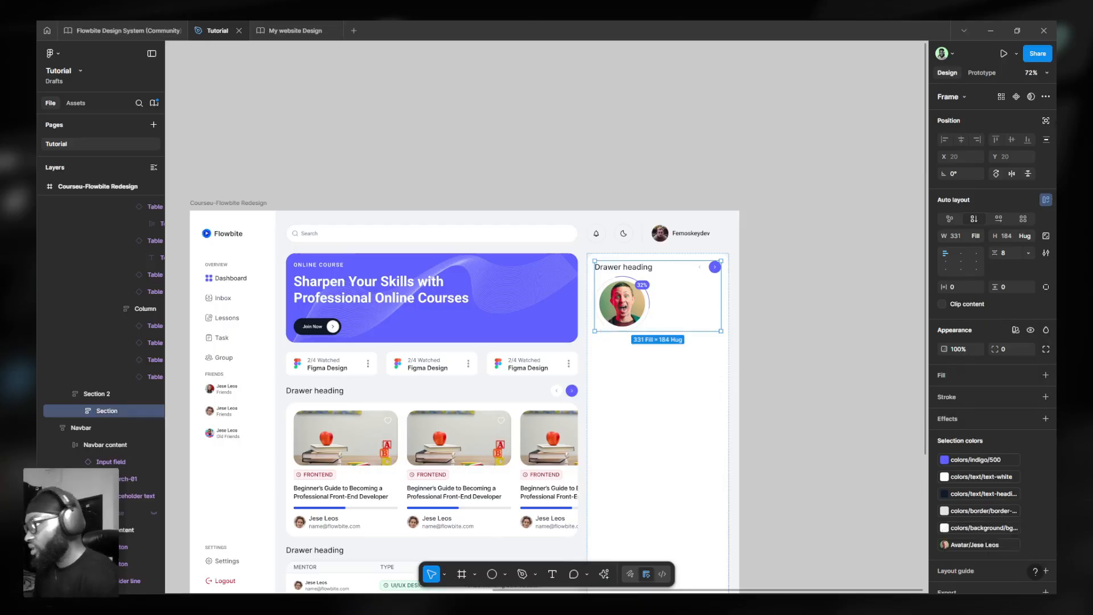
- Align the new Section frame's contents top center and set their vertical gap to the spacing variable 3 (12)
click(960, 254)
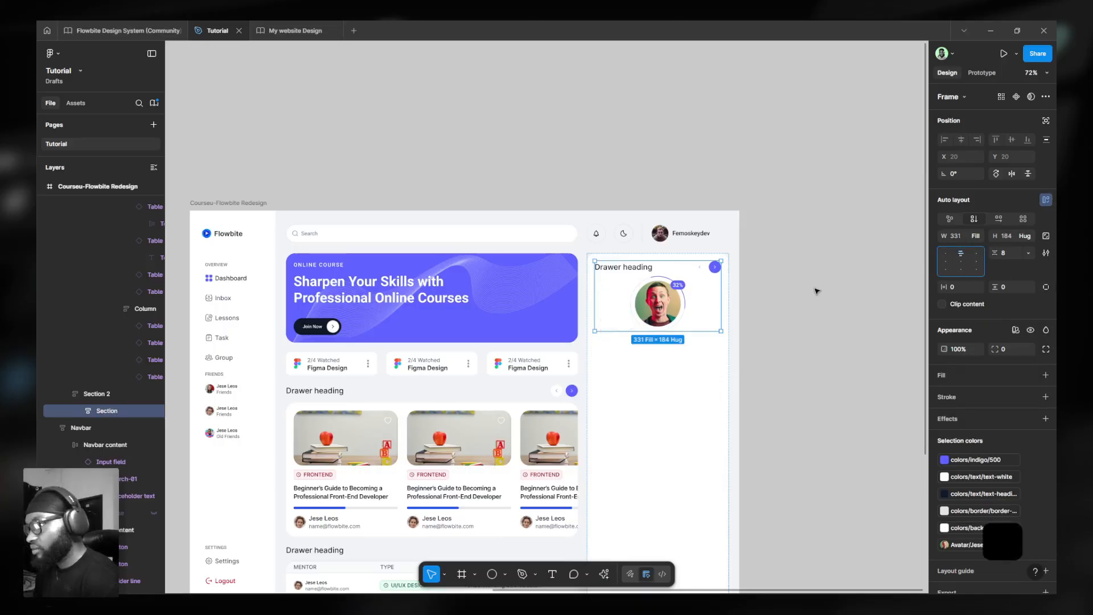
ctrl+scroll(815, 288, down, 4)
ctrl+scroll(319, 283, up, 4)
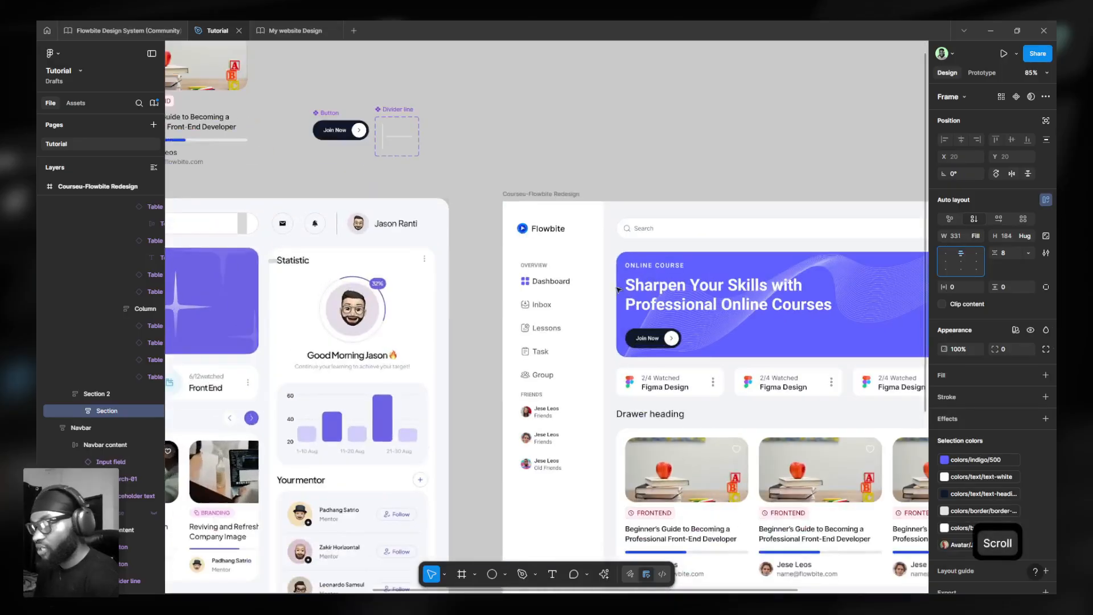
scroll(320, 283, right, 5)
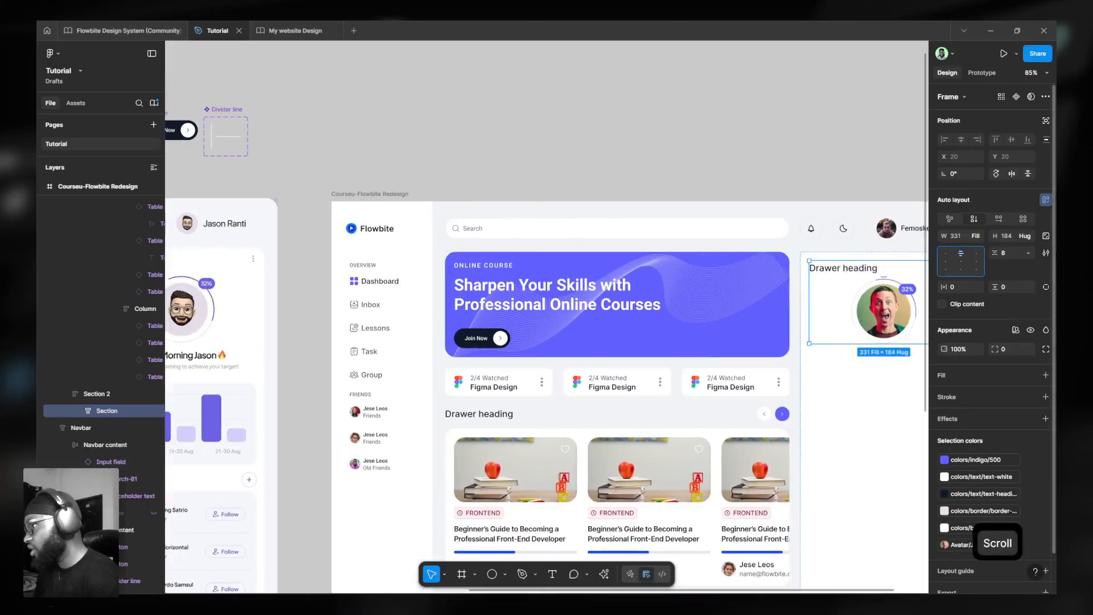
click(1029, 253)
click(990, 289)
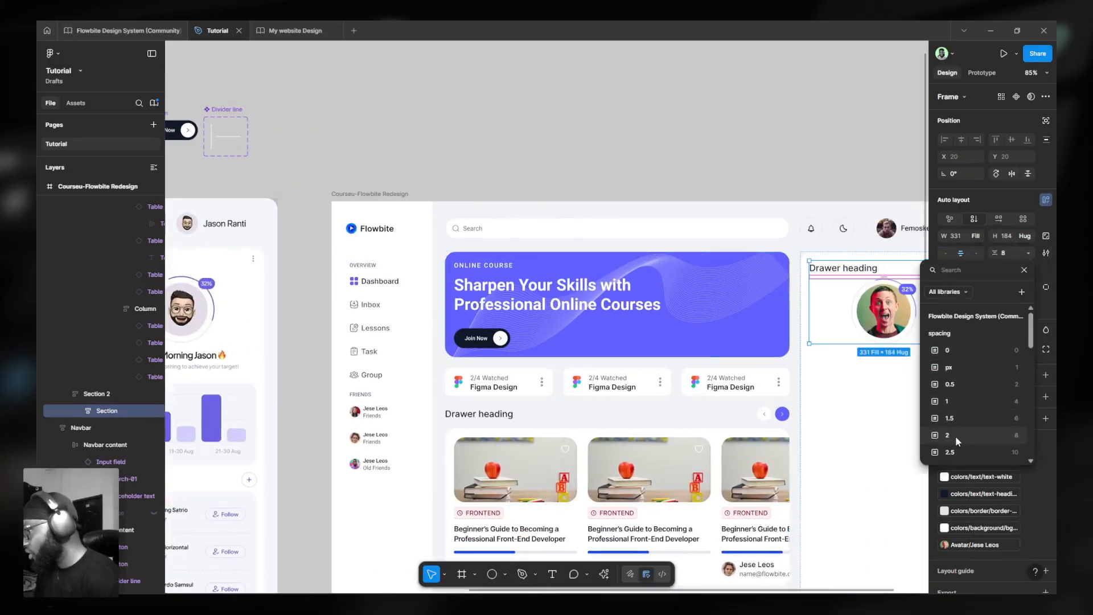
scroll(956, 435, down, 3)
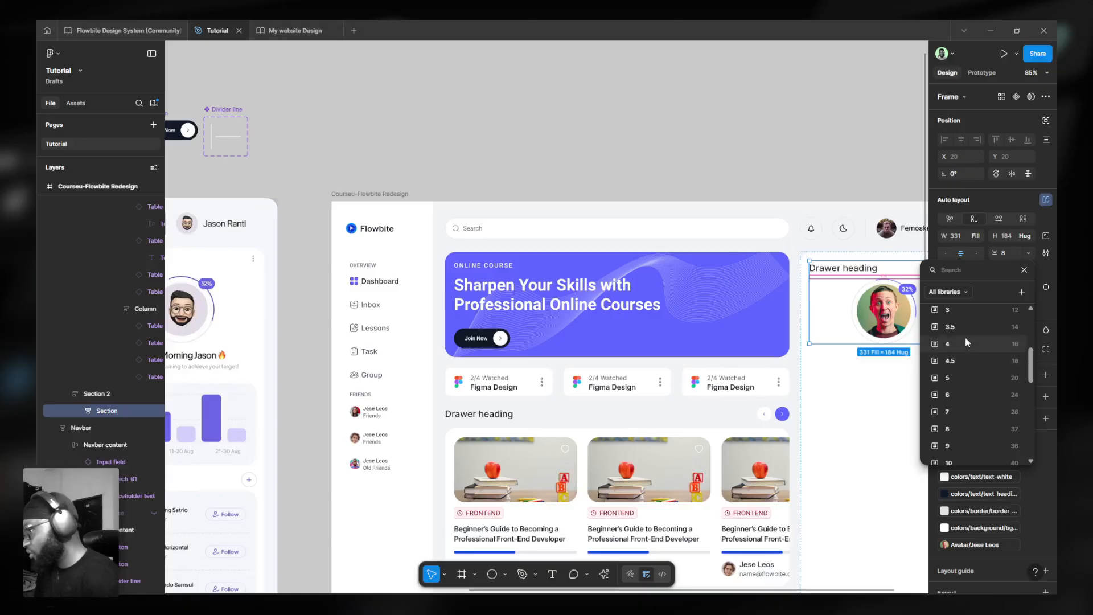
click(961, 310)
- Add a text layer reading "Good Morning" followed by the profile's username and place it over the reference greeting
scroll(730, 283, down, 3)
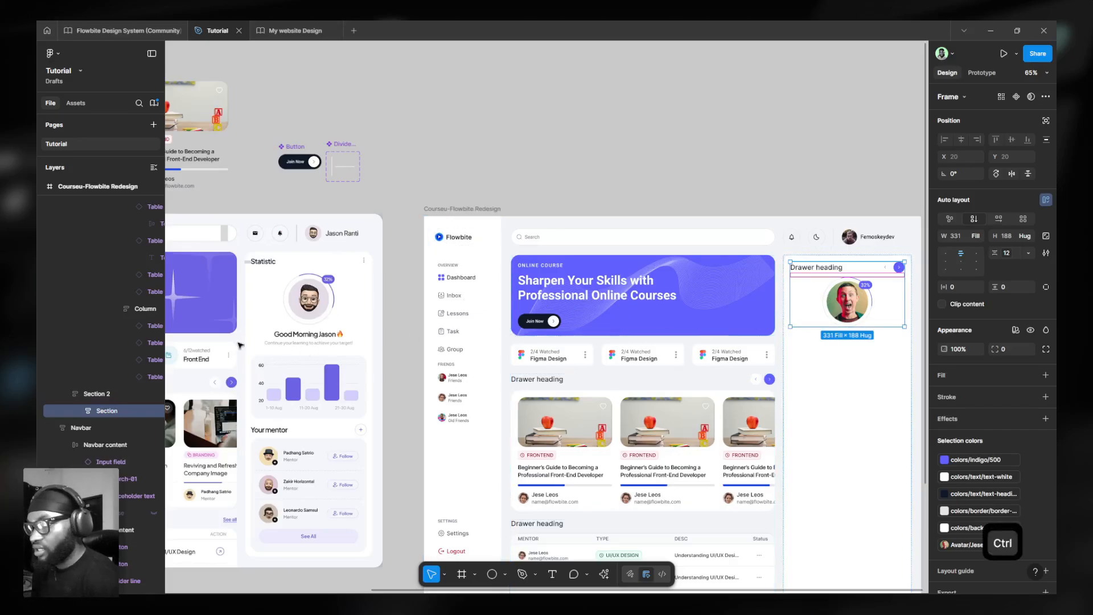
scroll(319, 336, up, 6)
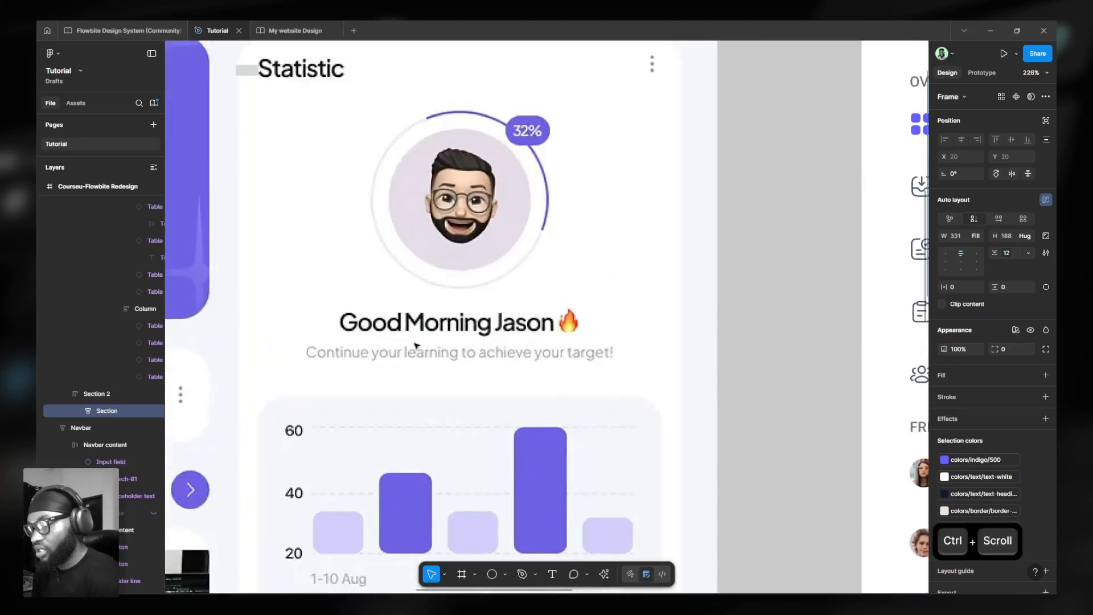
key(t)
click(383, 359)
text(G)
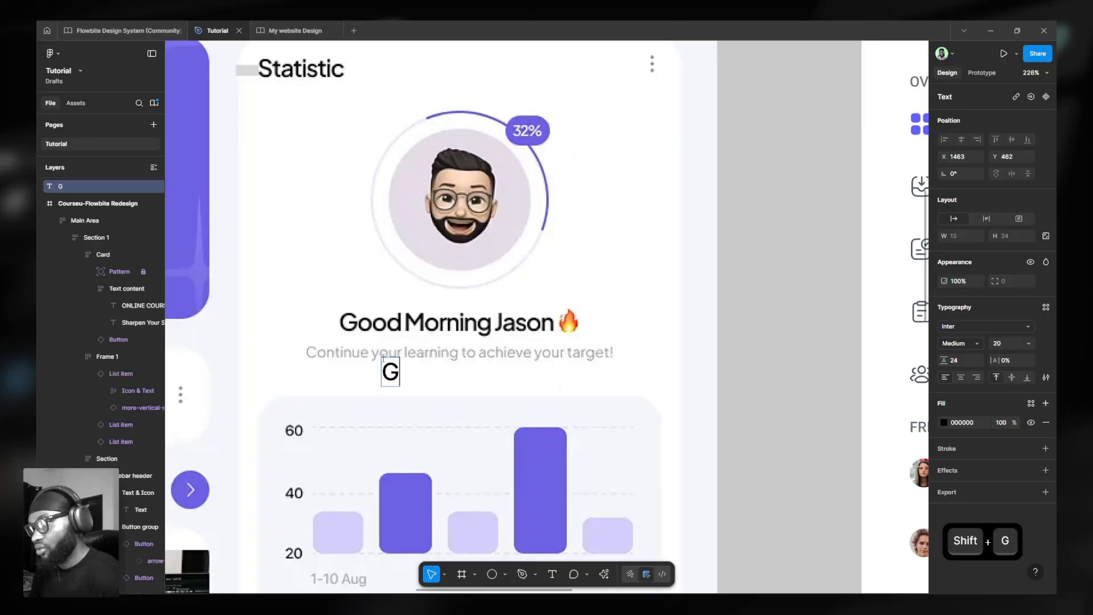
text(ood Mor)
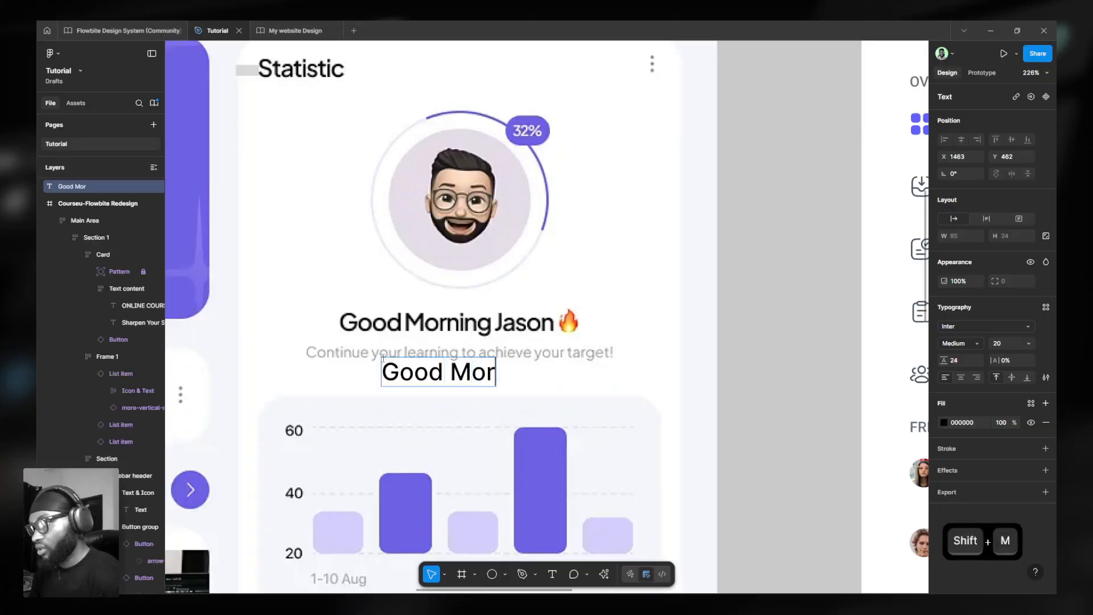
text(ning Femosk)
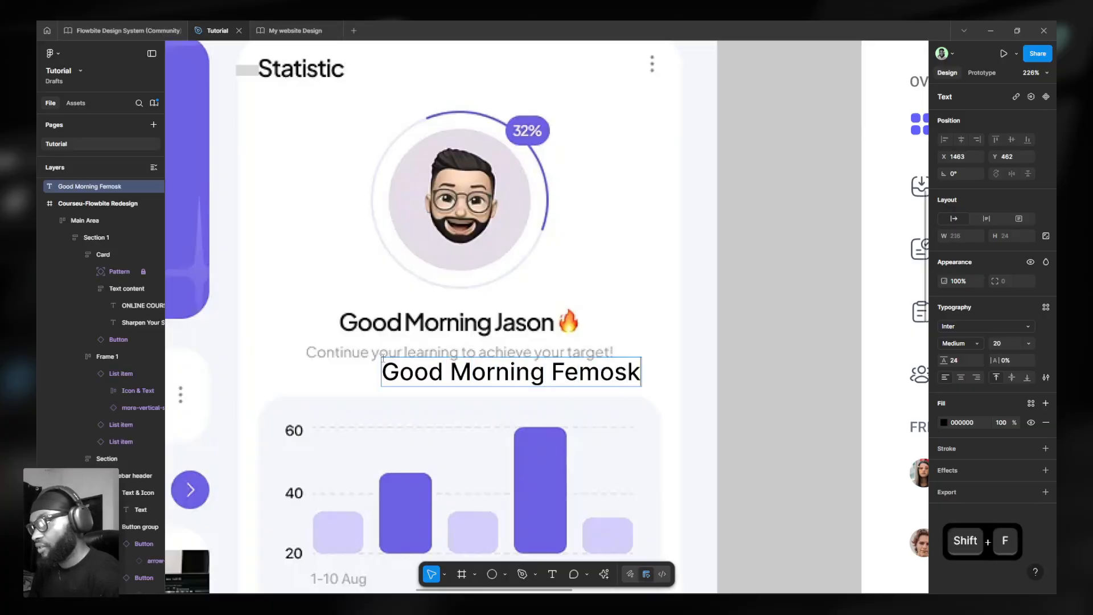
text(epyde)
key(BackSpace)
key(BackSpace)
key(BackSpace)
key(BackSpace)
text(de)
key(BackSpace)
key(BackSpace)
text(ydev)
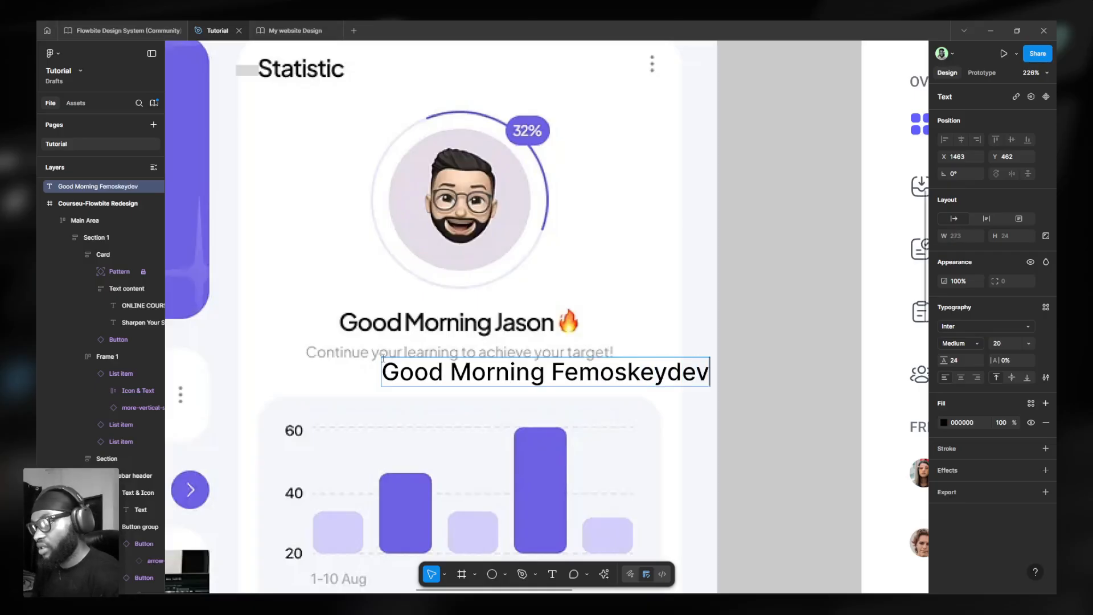
key(Escape)
drag(529, 374, 450, 326)
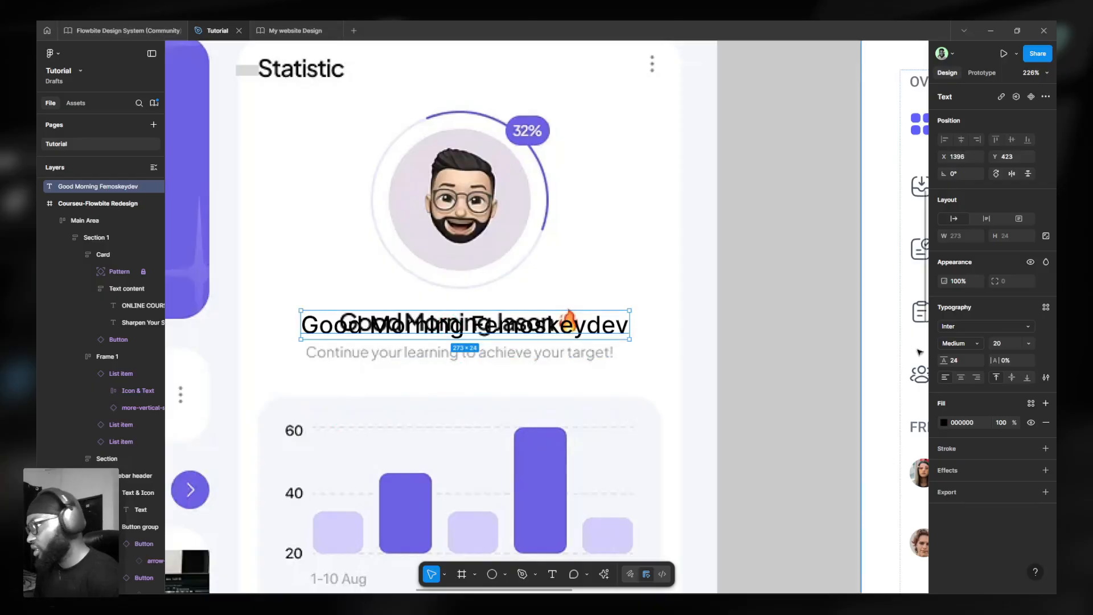
- Apply the font-semibold weight variable to the greeting text
click(961, 343)
click(966, 369)
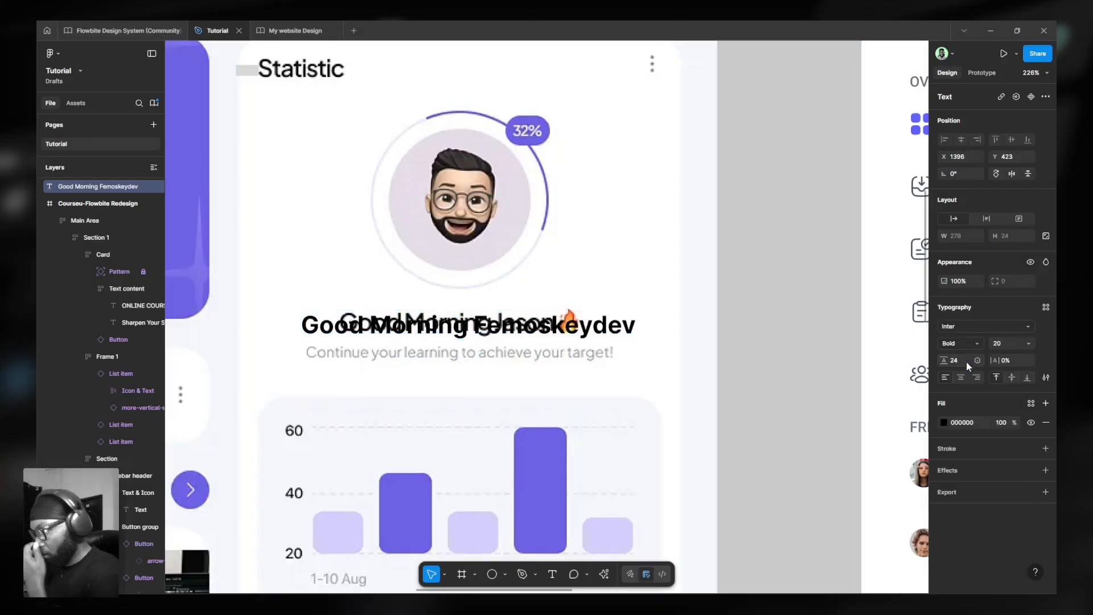
click(979, 344)
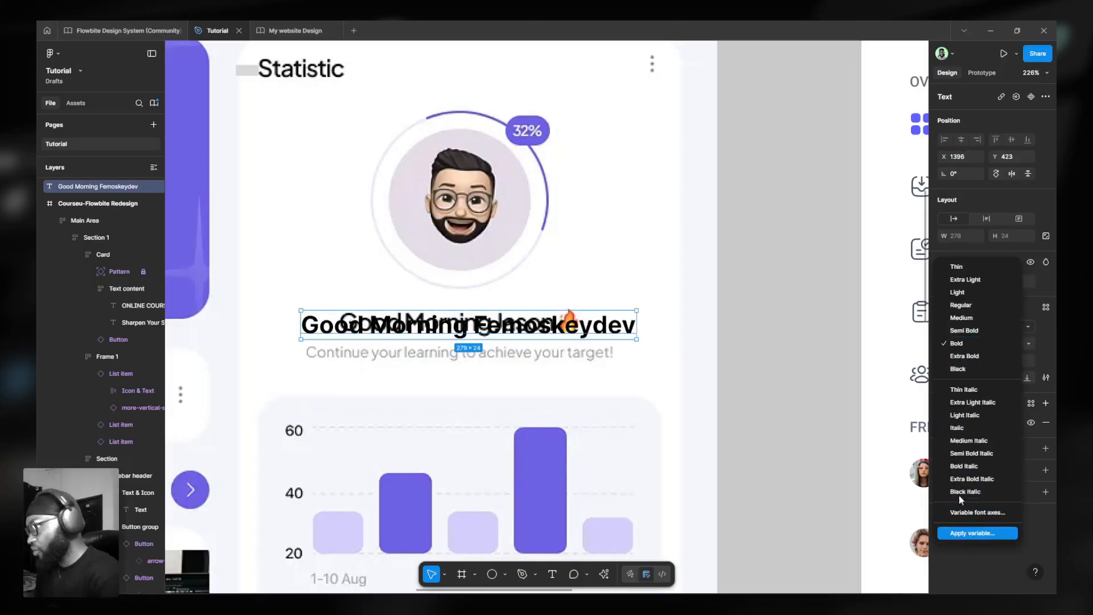
click(971, 533)
click(921, 517)
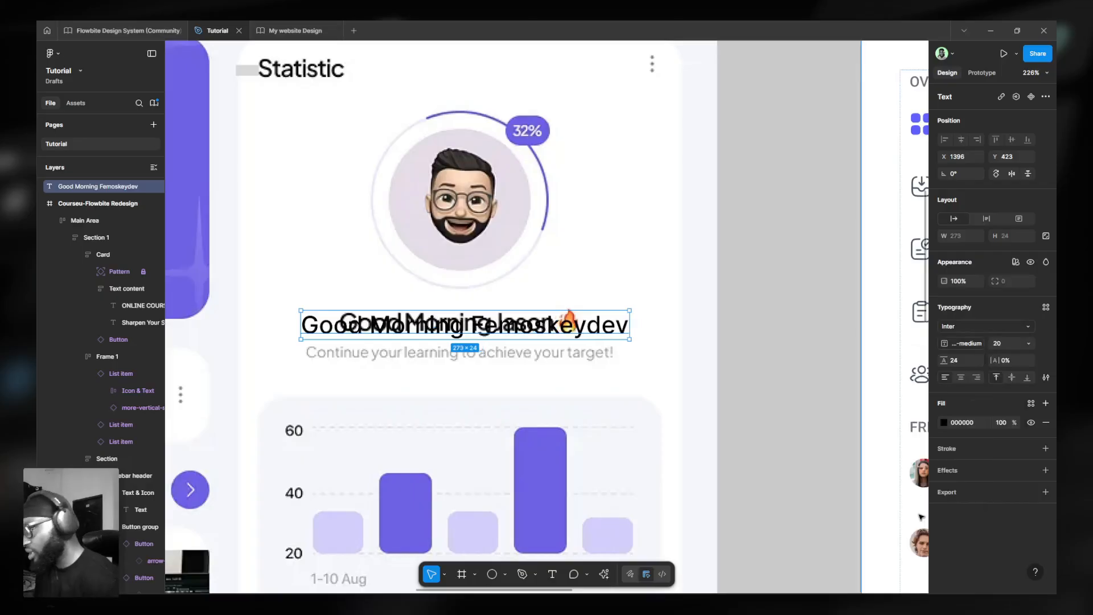
click(967, 345)
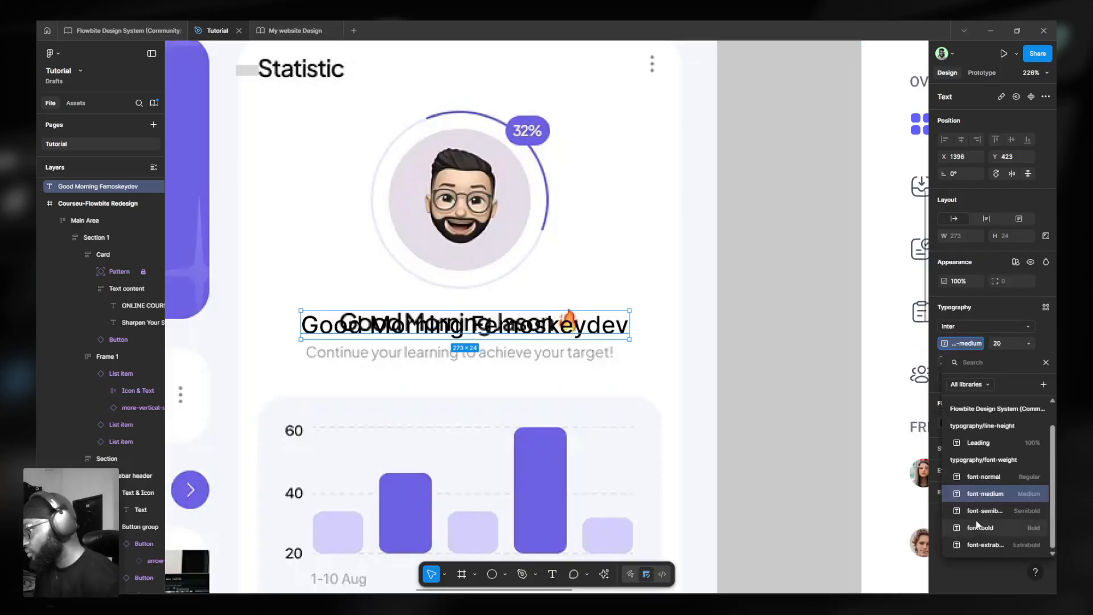
click(977, 514)
- Apply the font-base font family variable from the Flowbite Design System to the greeting text
click(1030, 326)
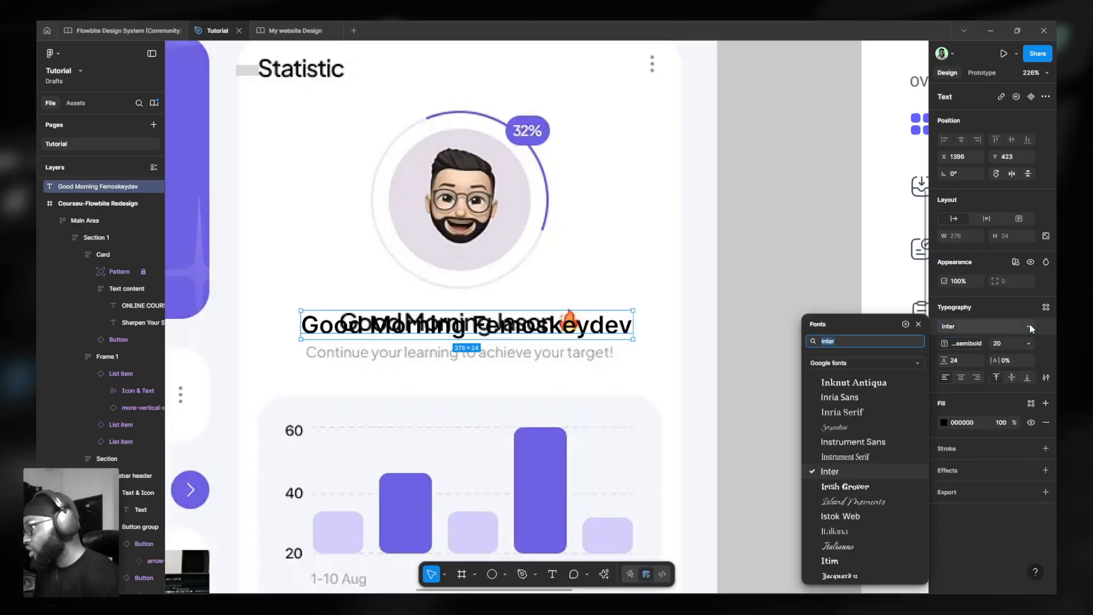
click(906, 325)
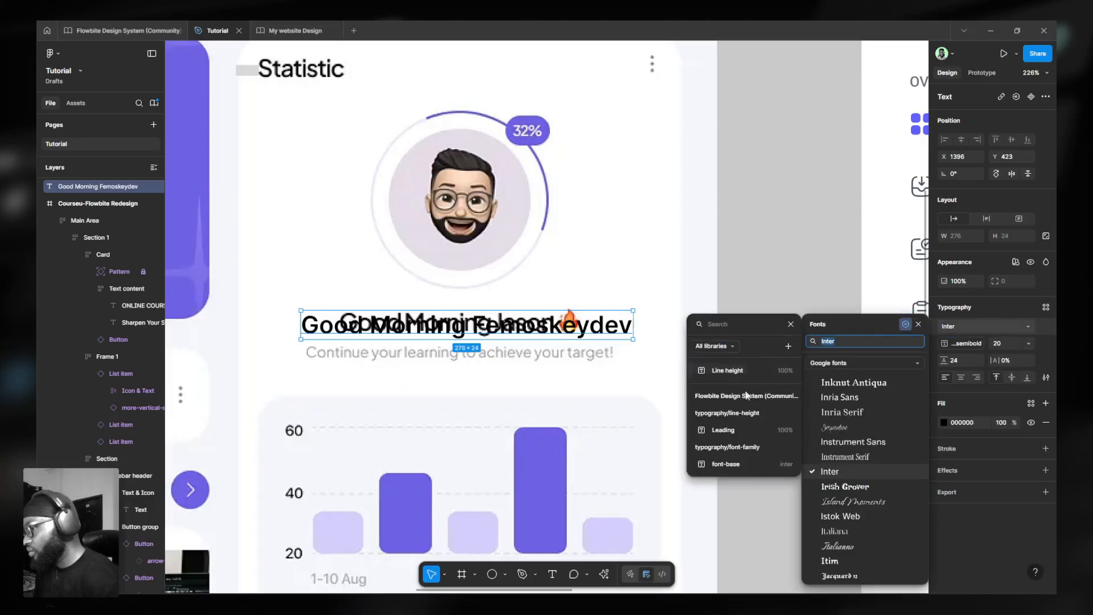
click(740, 463)
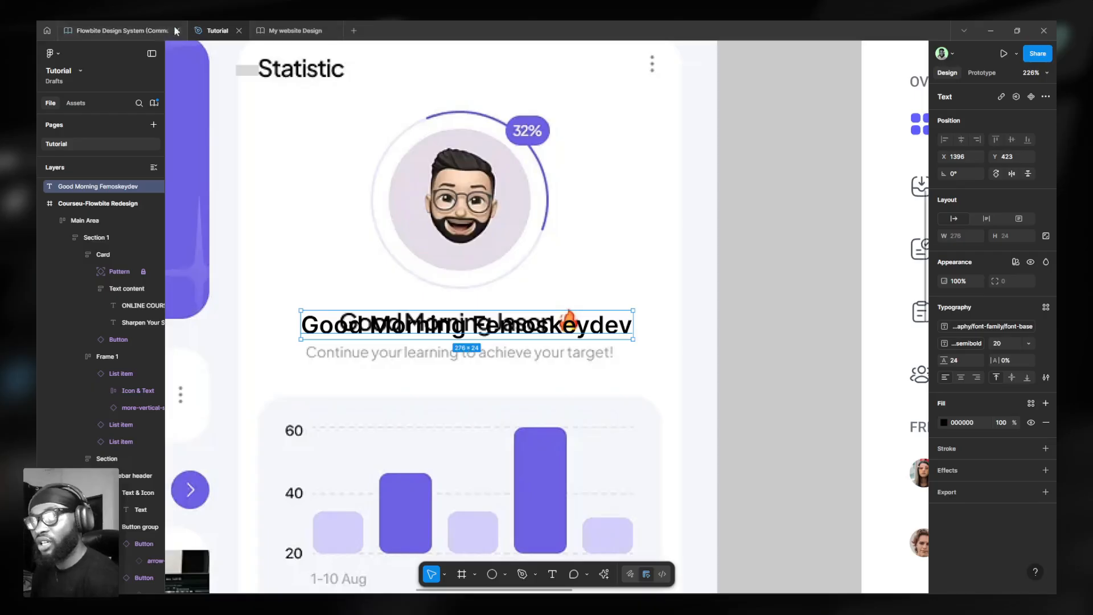
- Check the Flowbite Design System and My website Design files and return to the Tutorial file
mouse_move(152, 31)
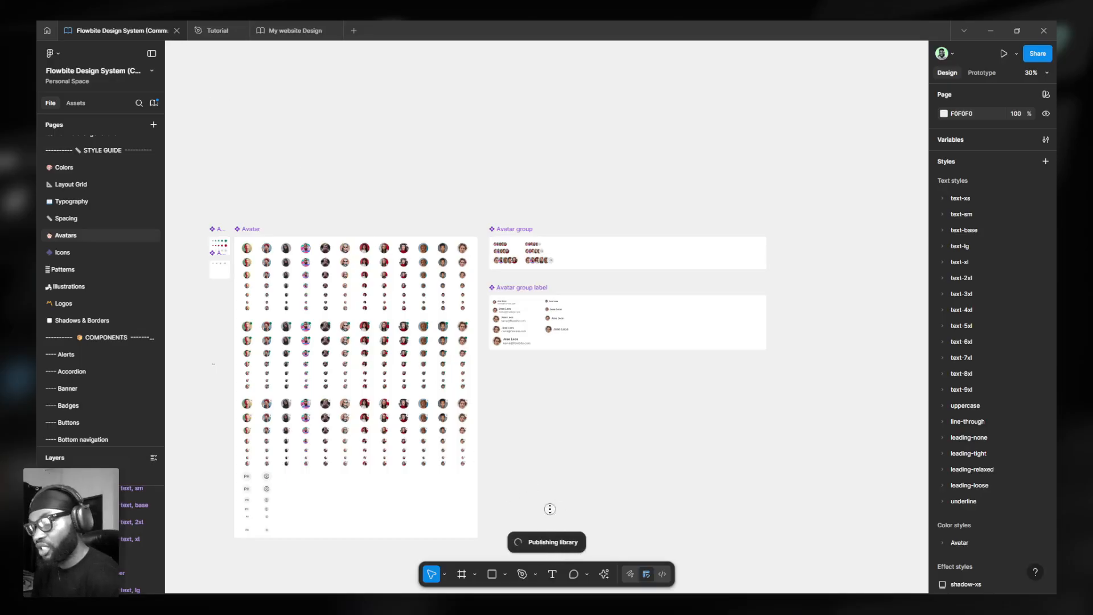
click(288, 33)
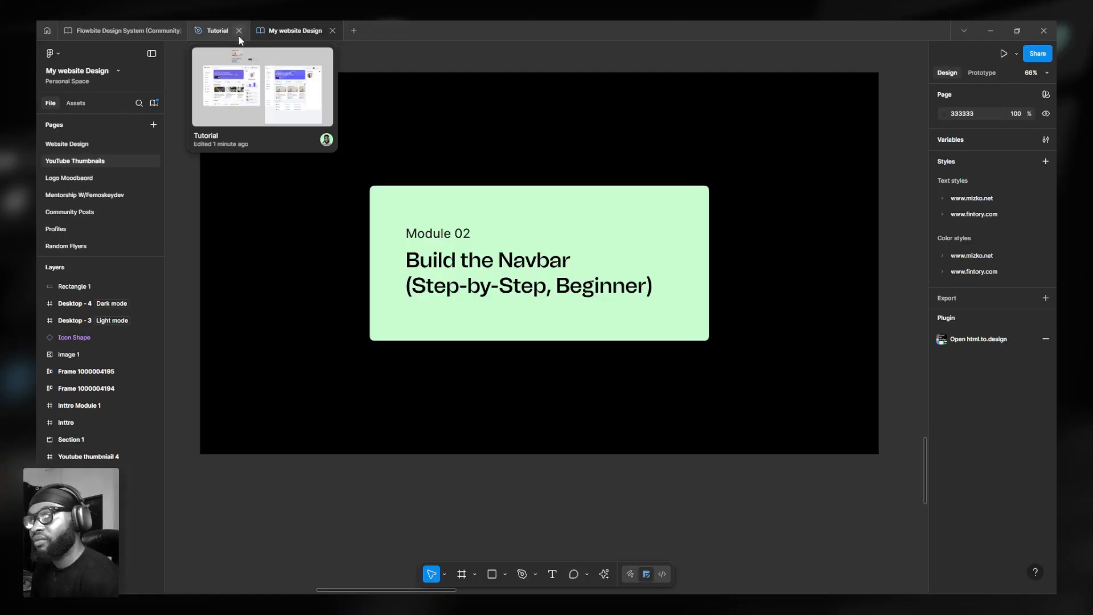
click(220, 32)
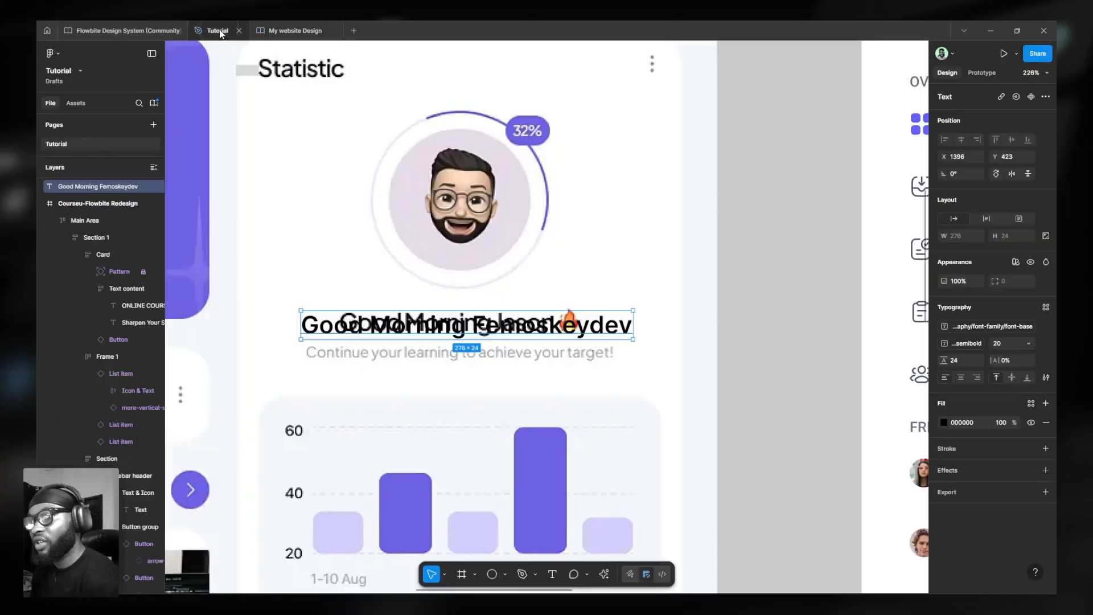
- Nudge the greeting text up to Y 419 and update all changed assets from the Flowbite Design System library
mouse_move(550, 322)
mouse_down()
mouse_move(552, 303)
mouse_move(549, 317)
mouse_up()
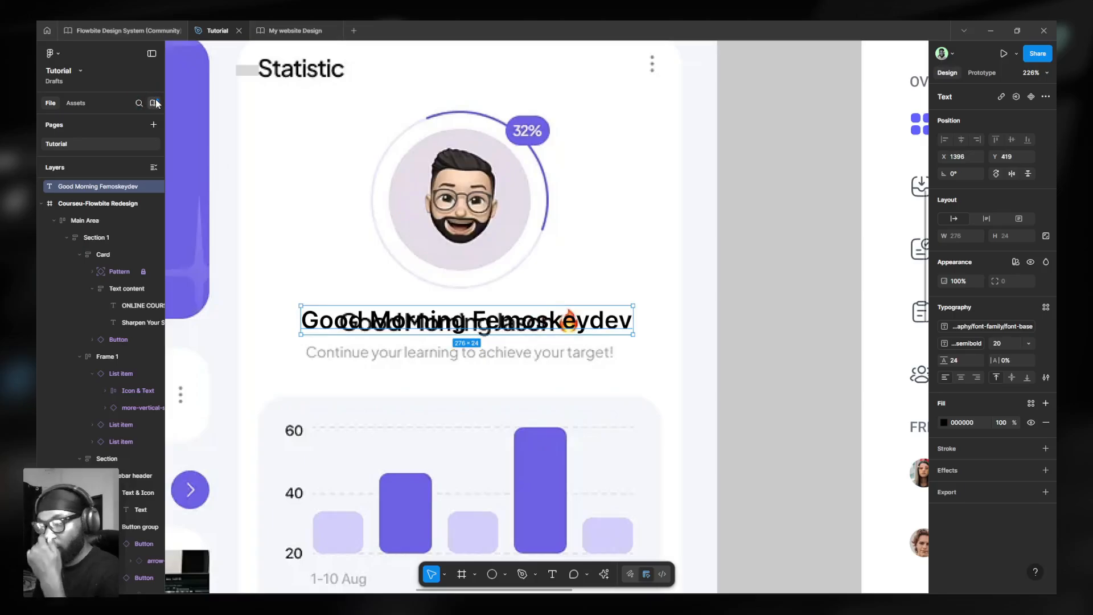
click(154, 103)
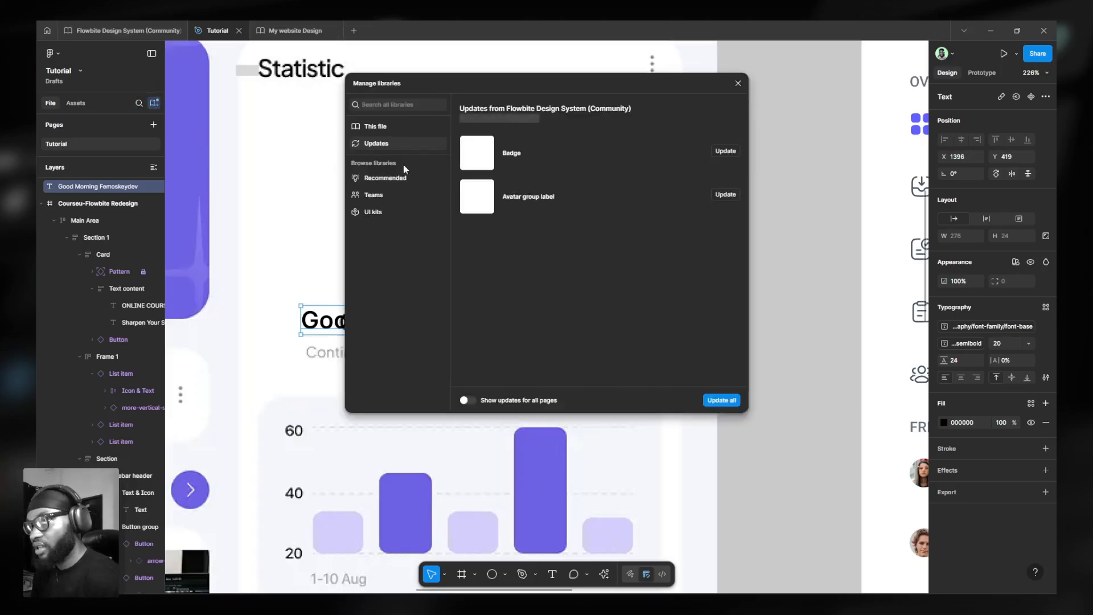
click(721, 401)
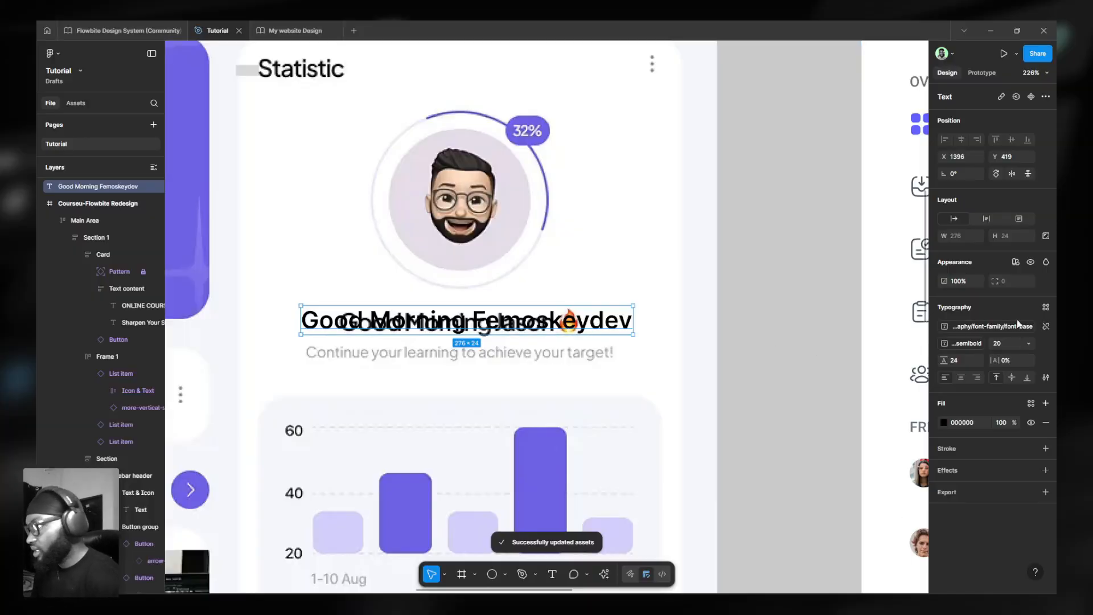
- Reposition the greeting text to X 1373, Y 421 over the reference greeting
click(1045, 326)
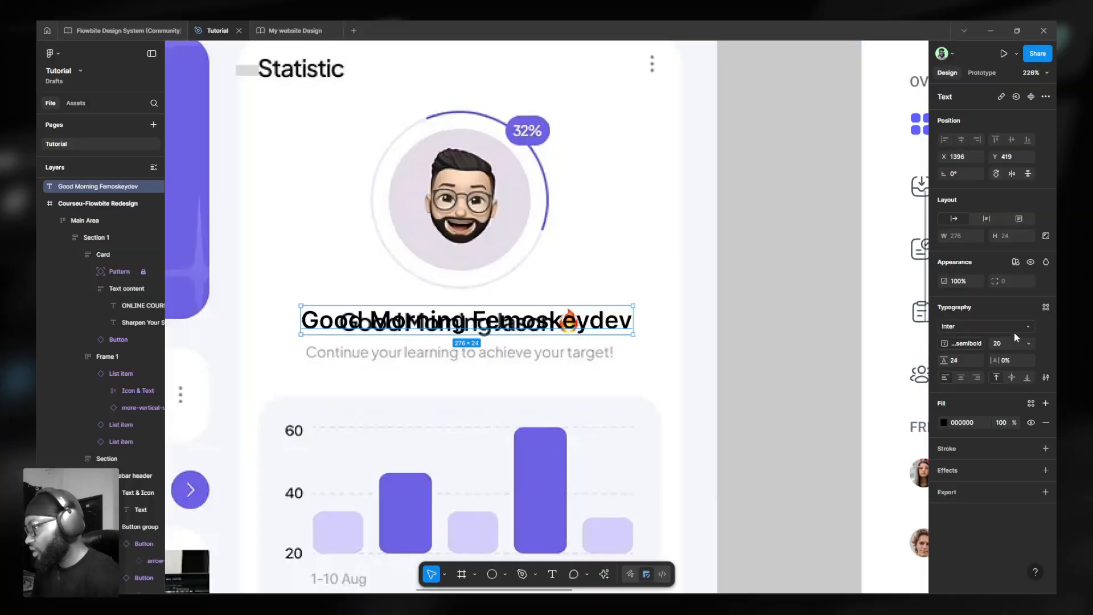
key(ctrl+z)
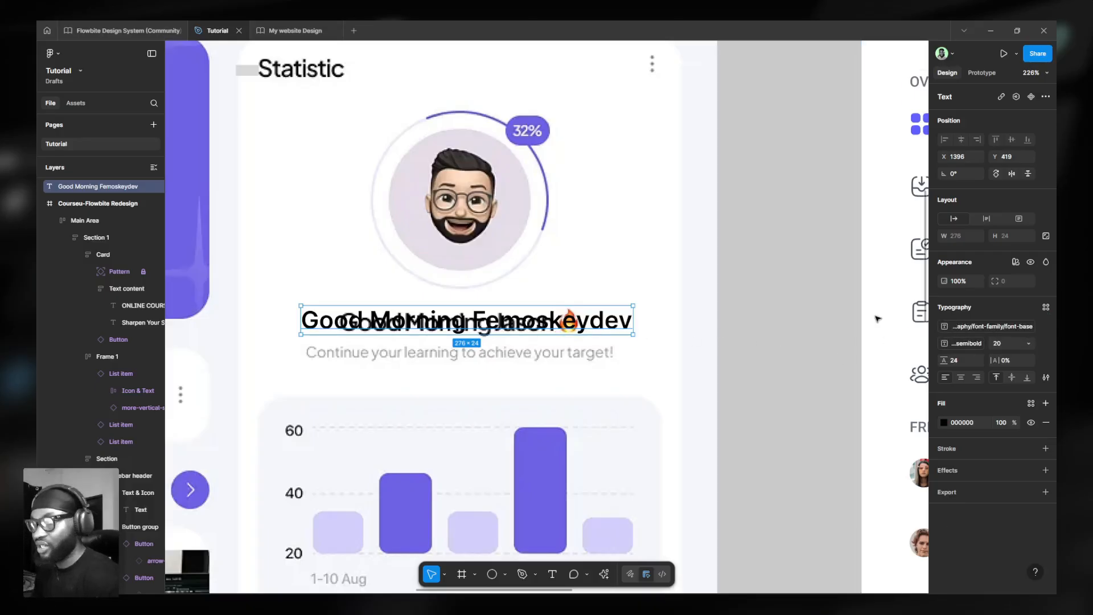
drag(586, 320, 558, 322)
scroll(376, 364, up, 3)
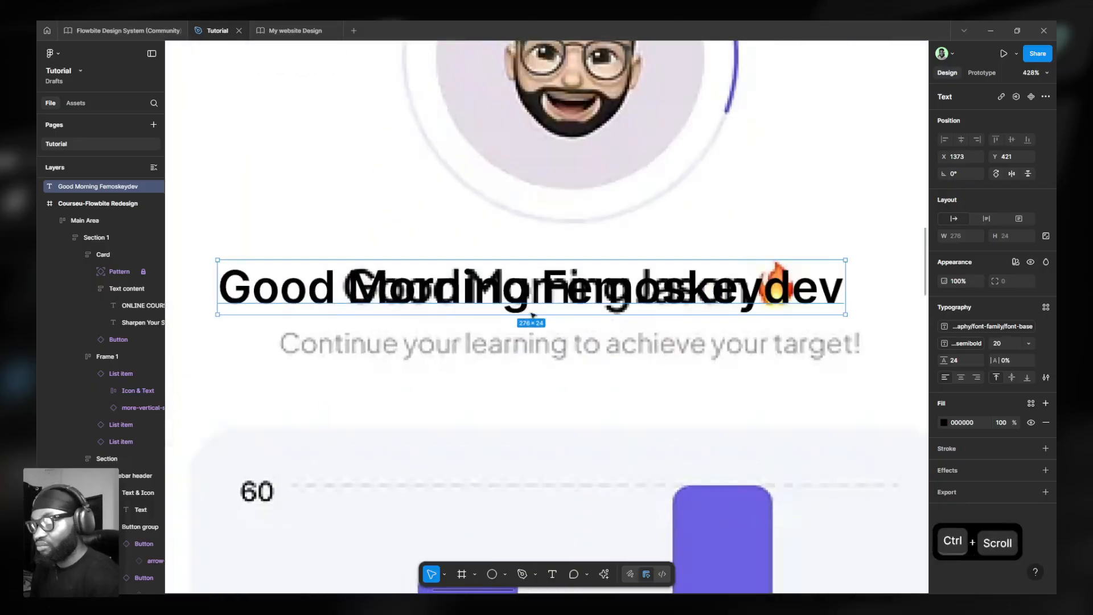
- Duplicate the greeting text below at Y 473 and change the copy to "Continue your learning to achieve your target!"
drag(618, 404, 618, 404)
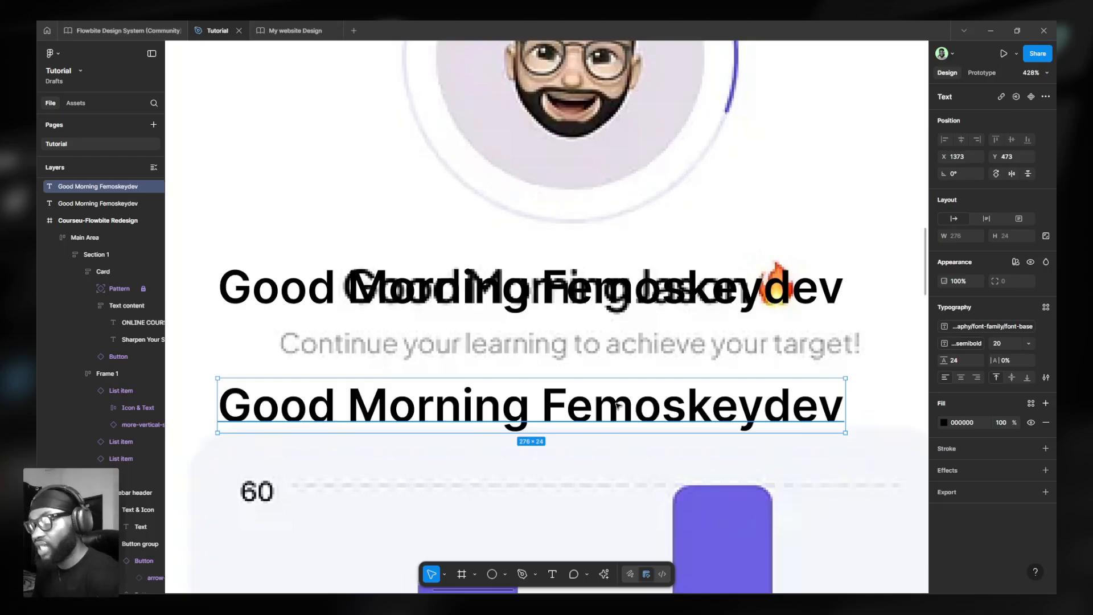
double_click(582, 391)
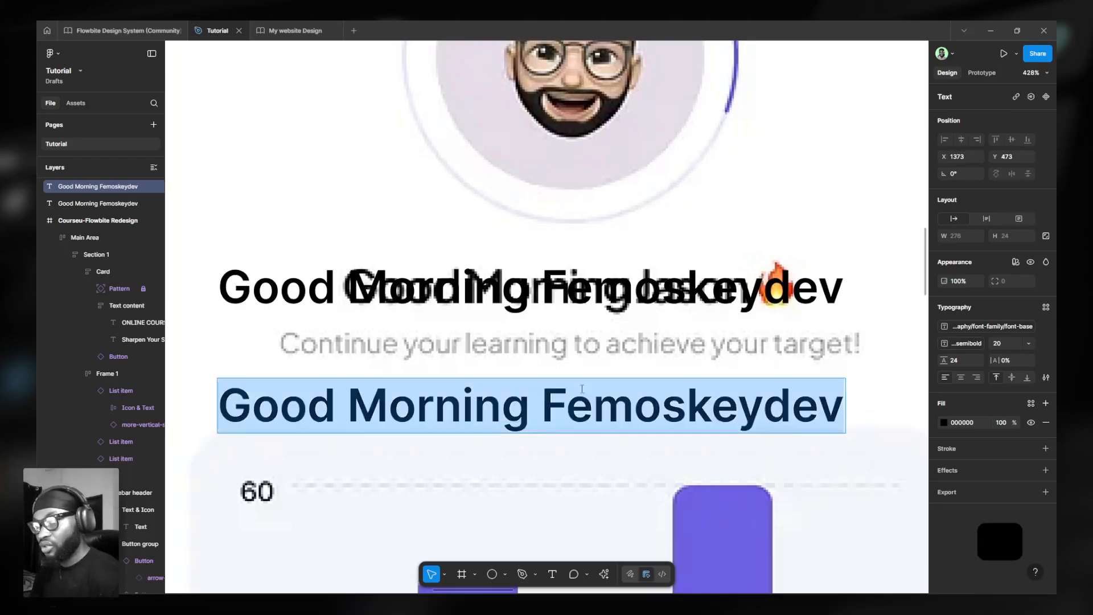
text(Continue)
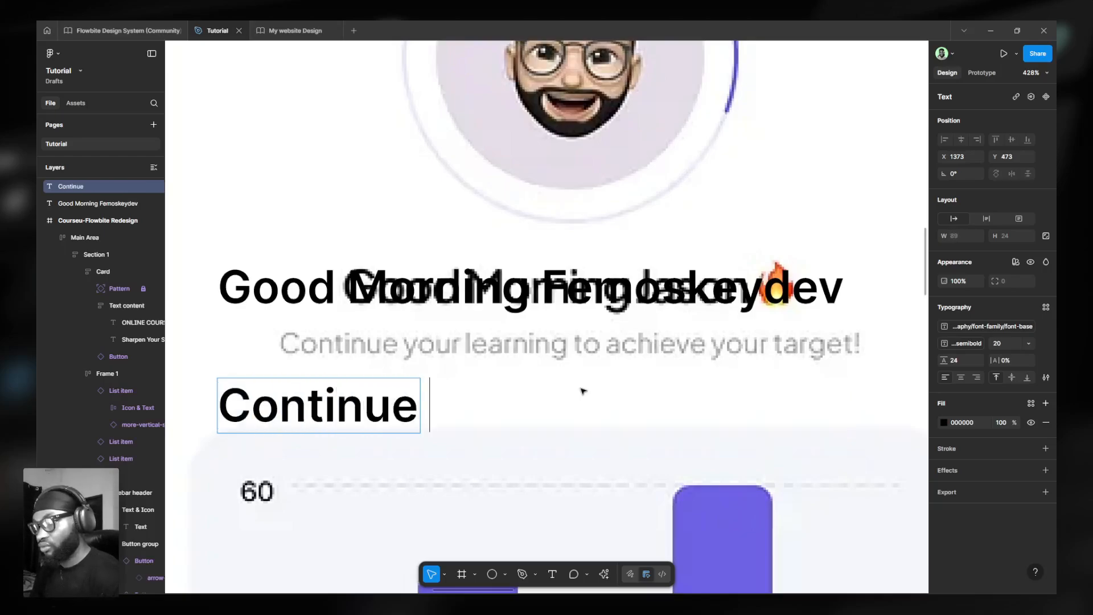
text( to)
key(BackSpace)
key(BackSpace)
text(your)
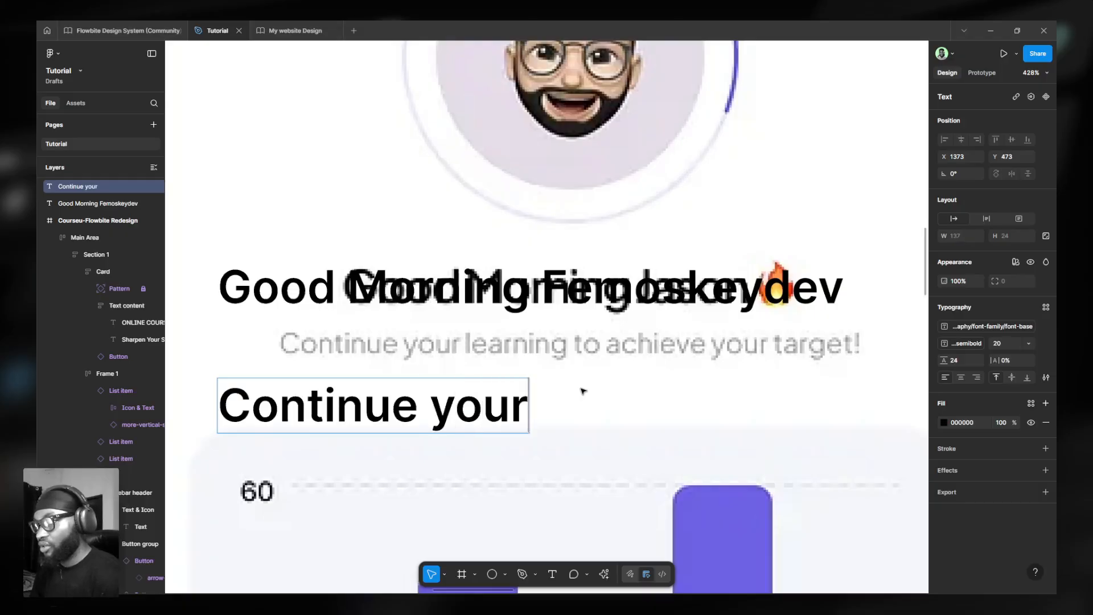
text( learning to )
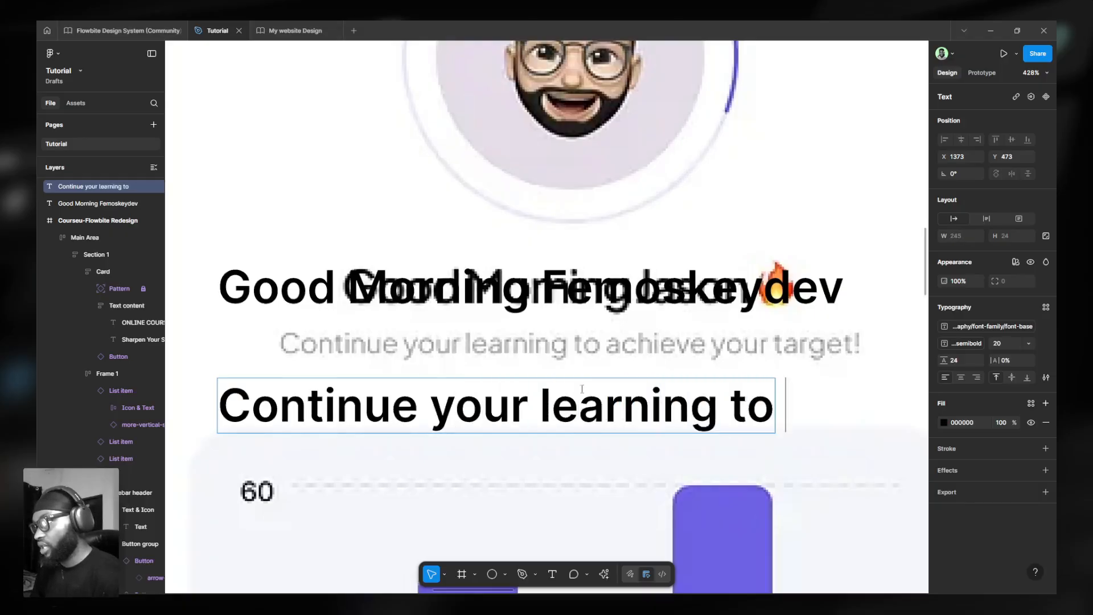
text(achieve your target!)
scroll(555, 349, down, 5)
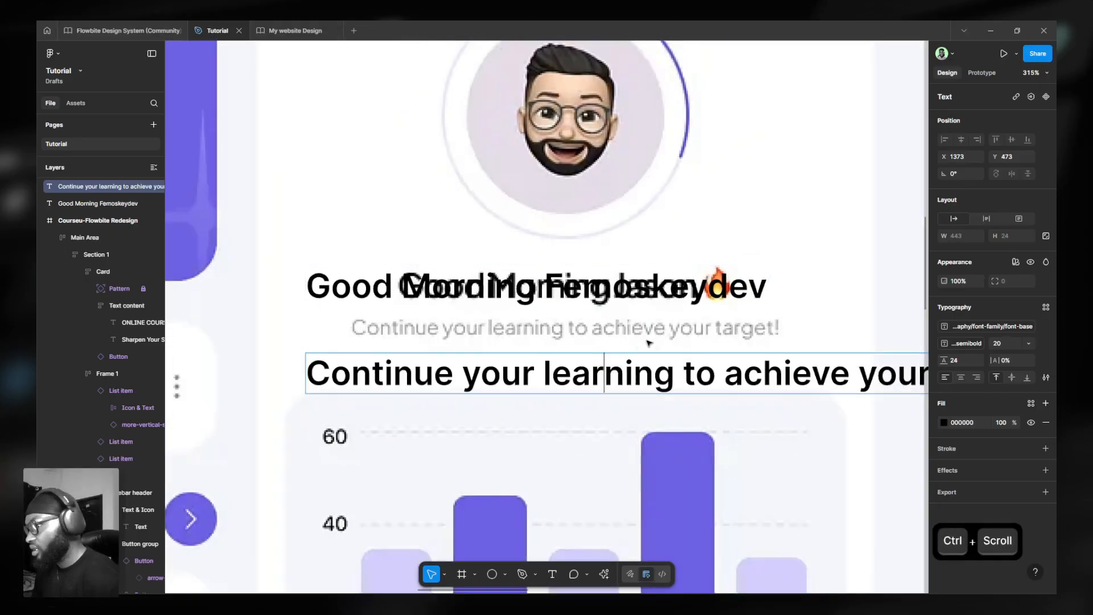
key(Escape)
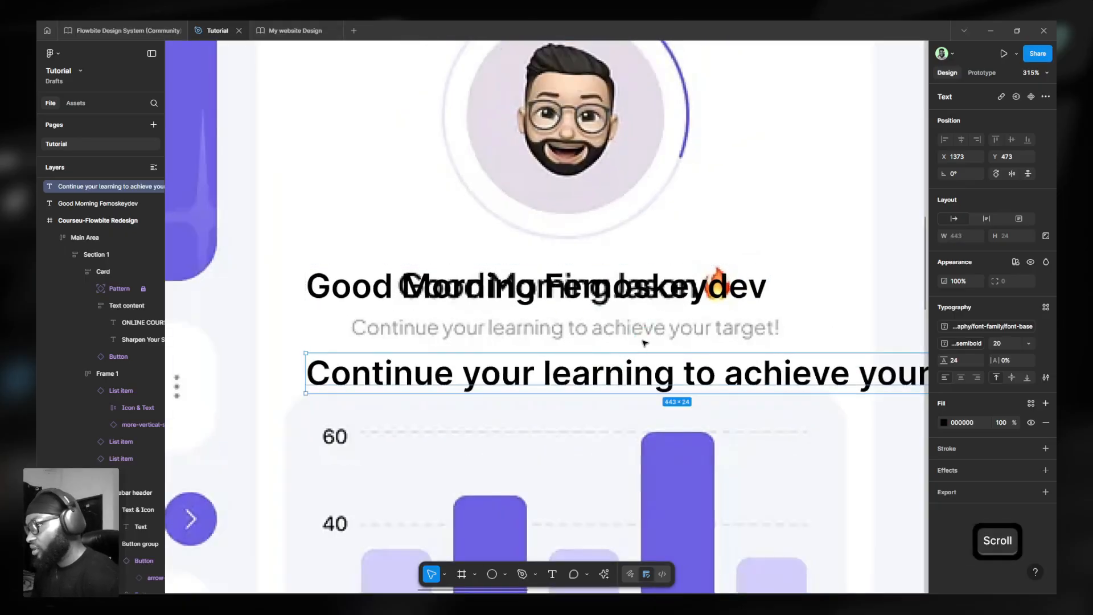
- Apply the text-xs font size variable (12) to the "Continue your learning" text
click(1028, 344)
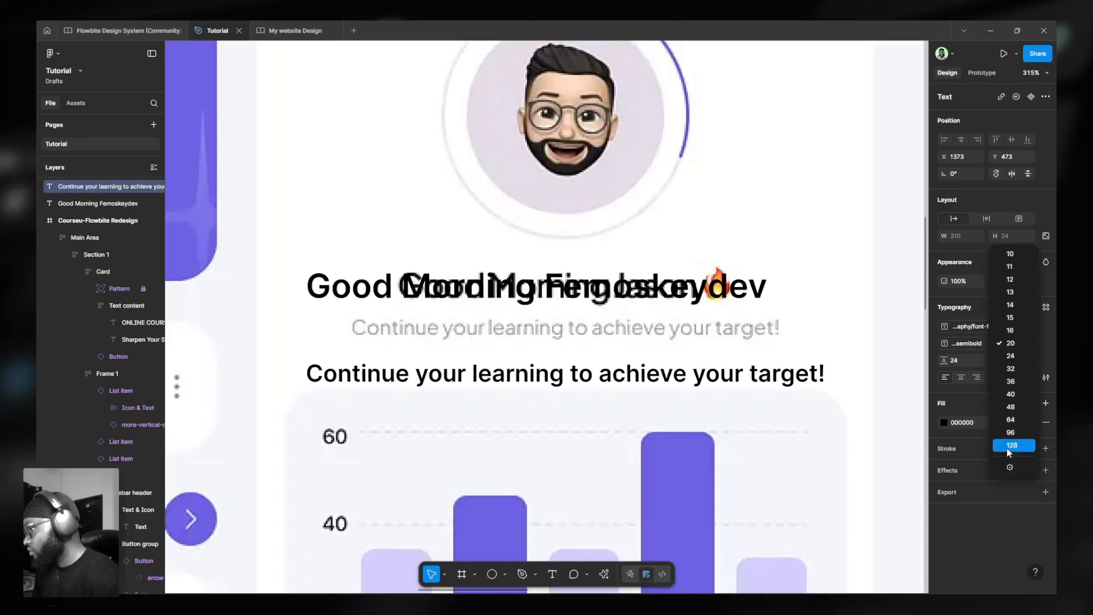
click(1010, 467)
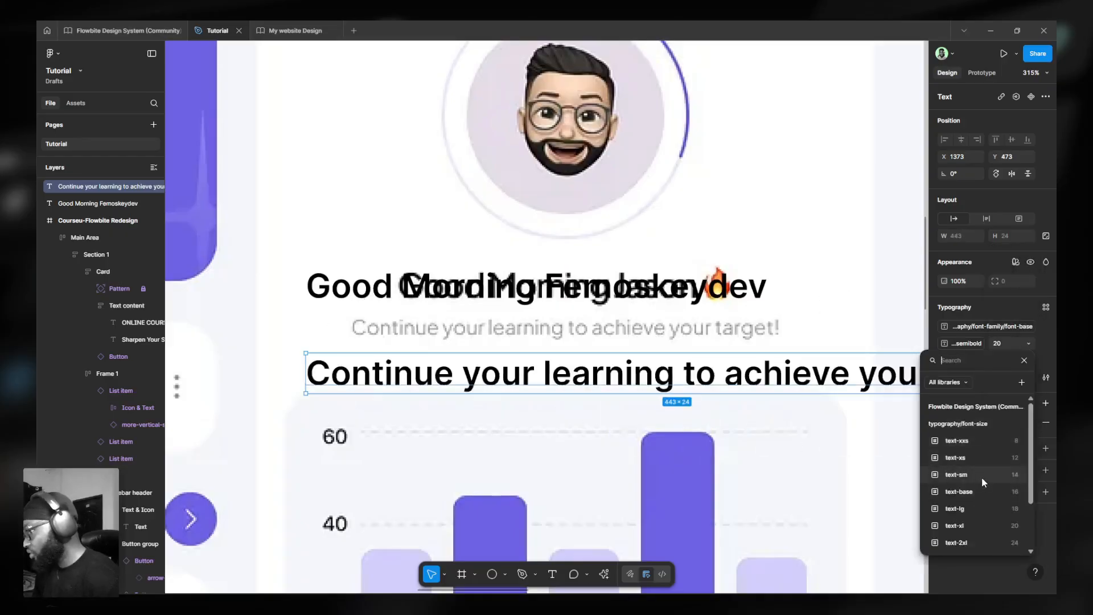
click(982, 477)
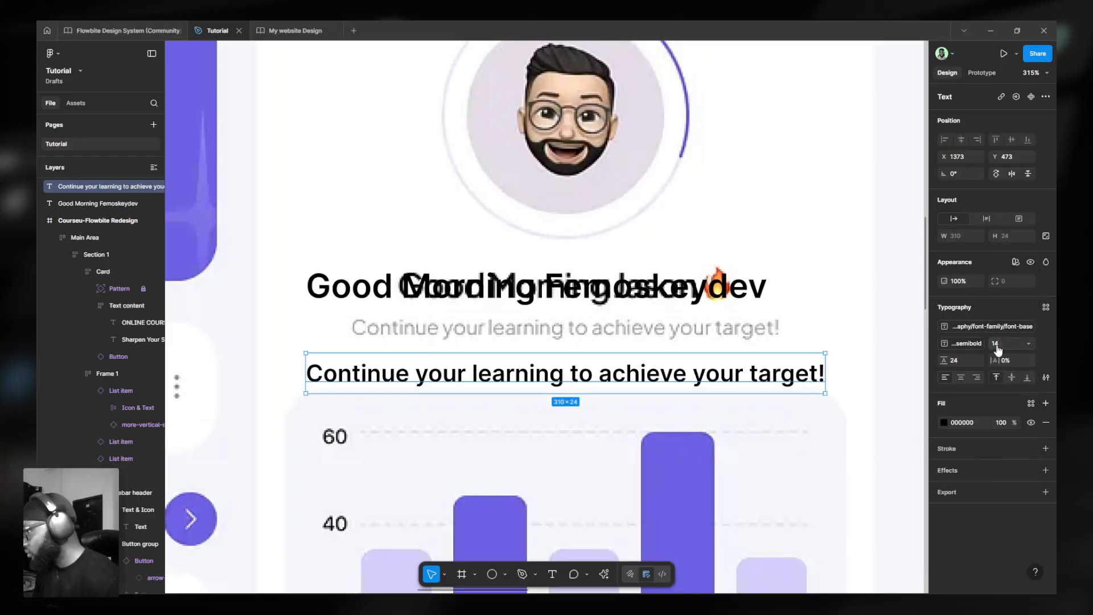
click(998, 348)
click(979, 461)
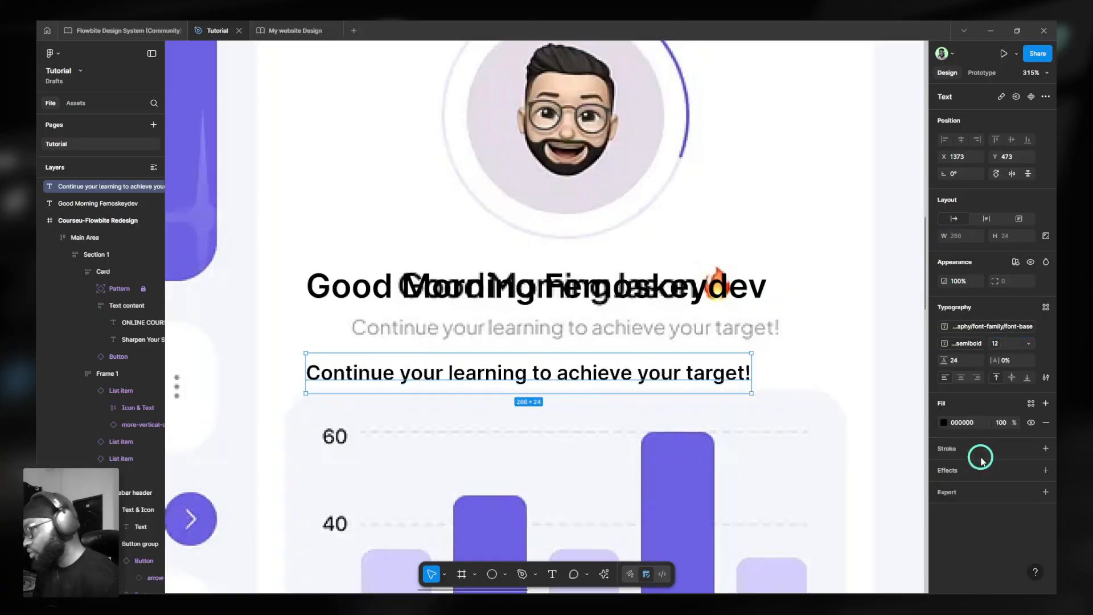
- Apply the text-body-subtle fill color and the font-normal weight variable to the "Continue your learning" text
click(1032, 403)
text(text bod)
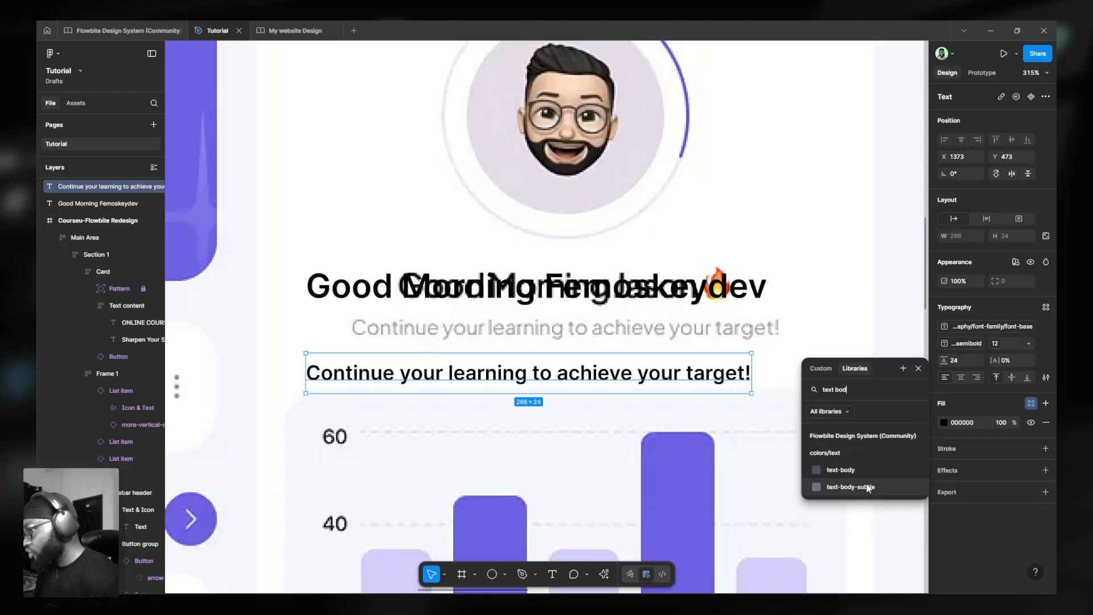
click(868, 488)
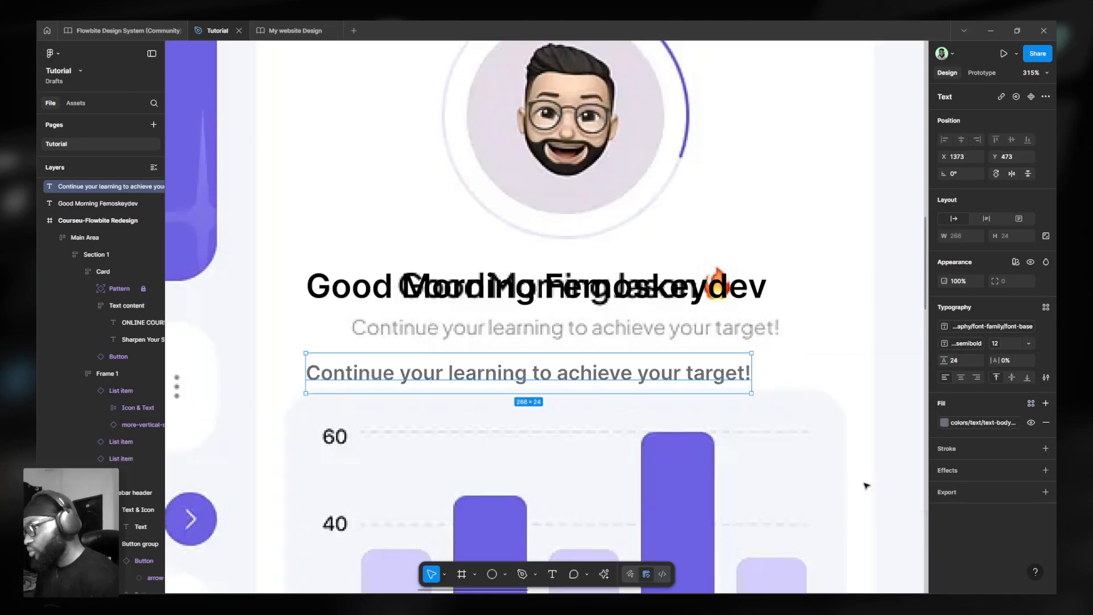
click(960, 342)
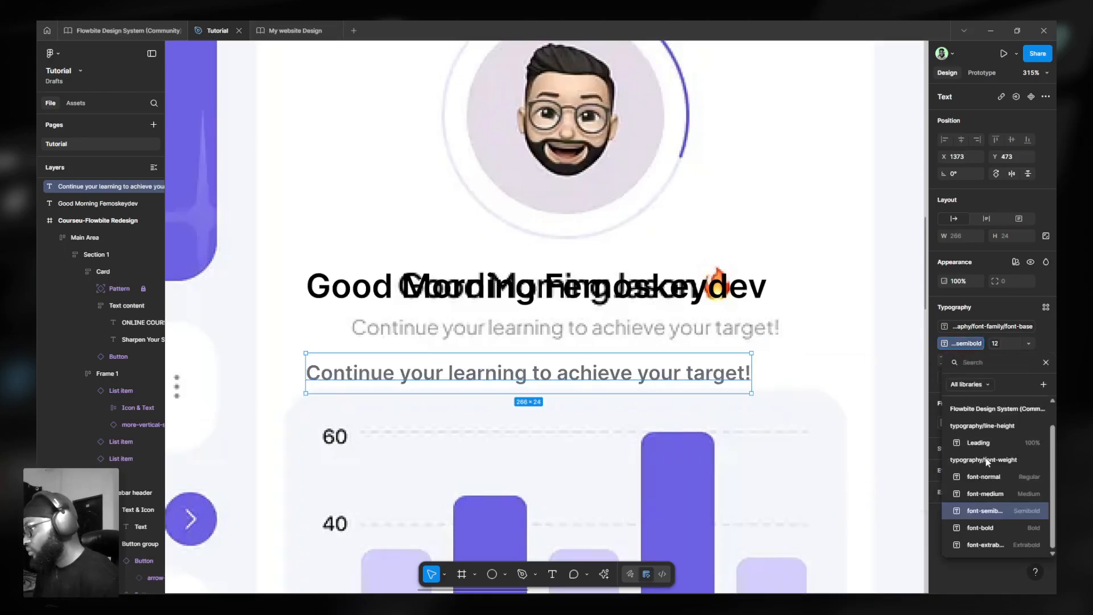
click(991, 478)
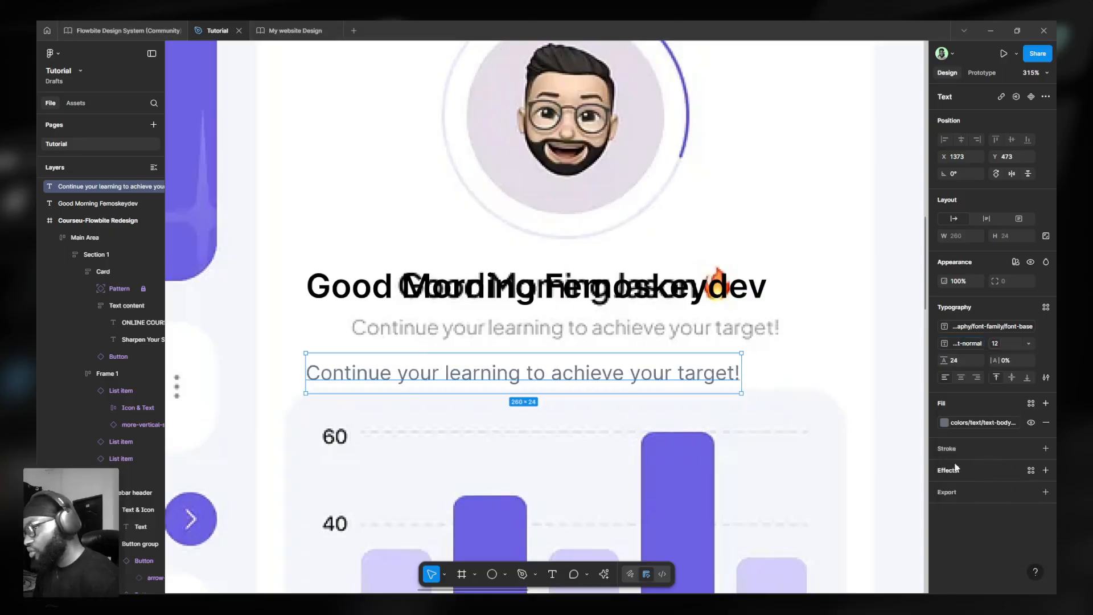
- Place the subtitle under the greeting at X 1389, Y 445 and wrap both texts in an auto layout frame named "Text content"
drag(578, 374, 598, 331)
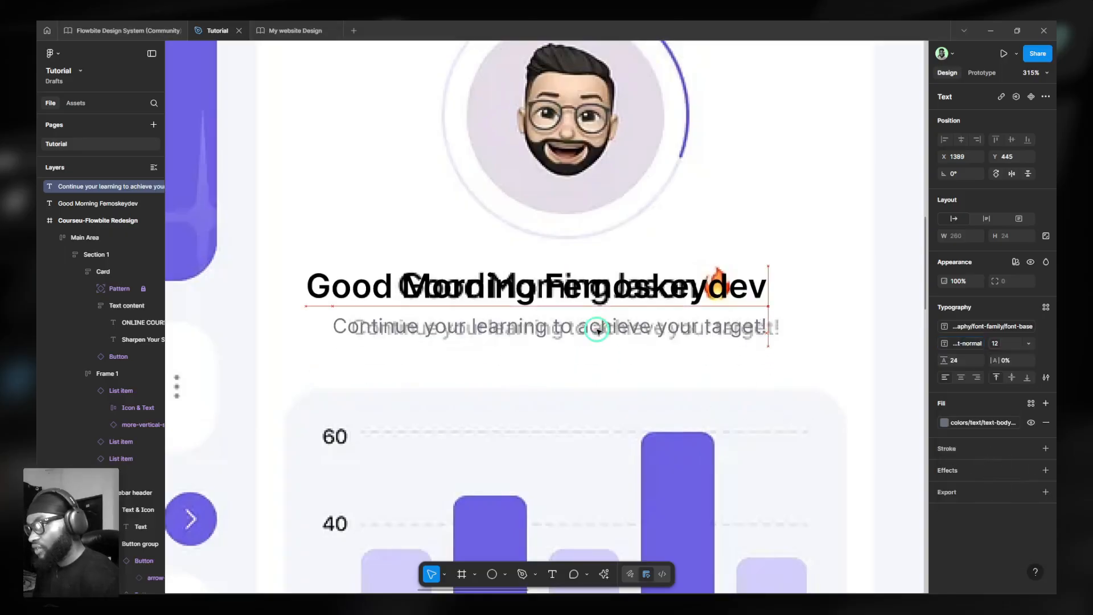
shift+click(632, 282)
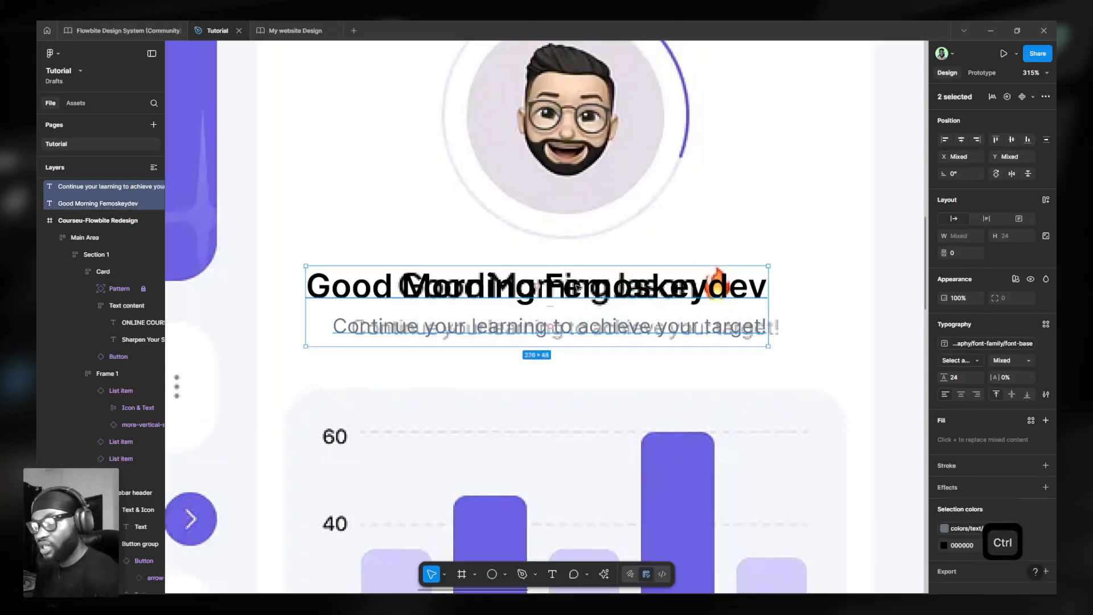
key(ctrl+alt+g)
key(ctrl+r)
text(Text)
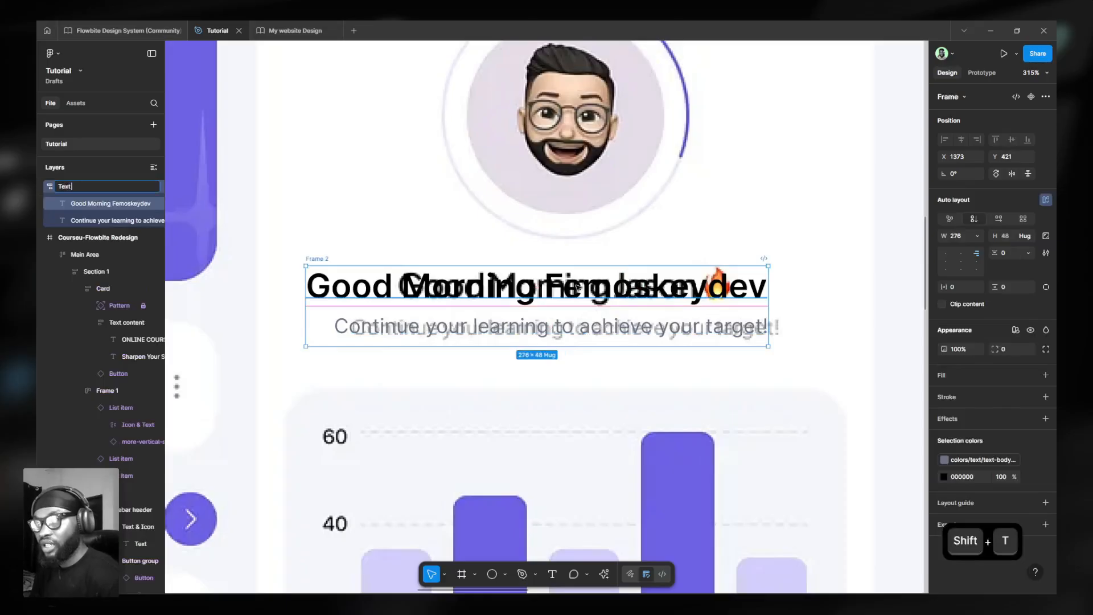
text( con)
key(Return)
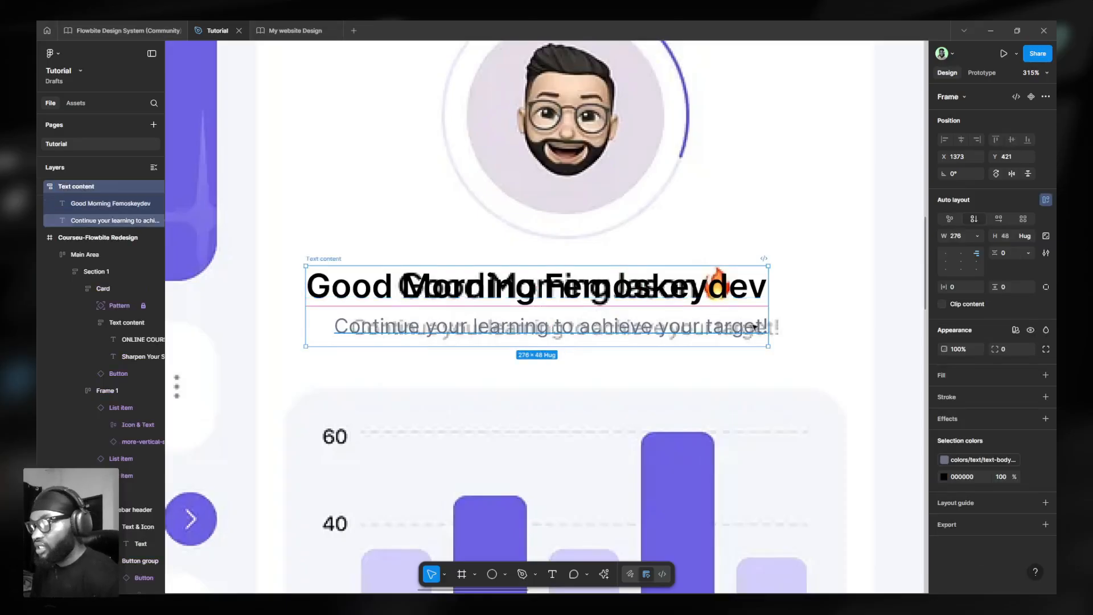
key(r)
drag(580, 264, 568, 240)
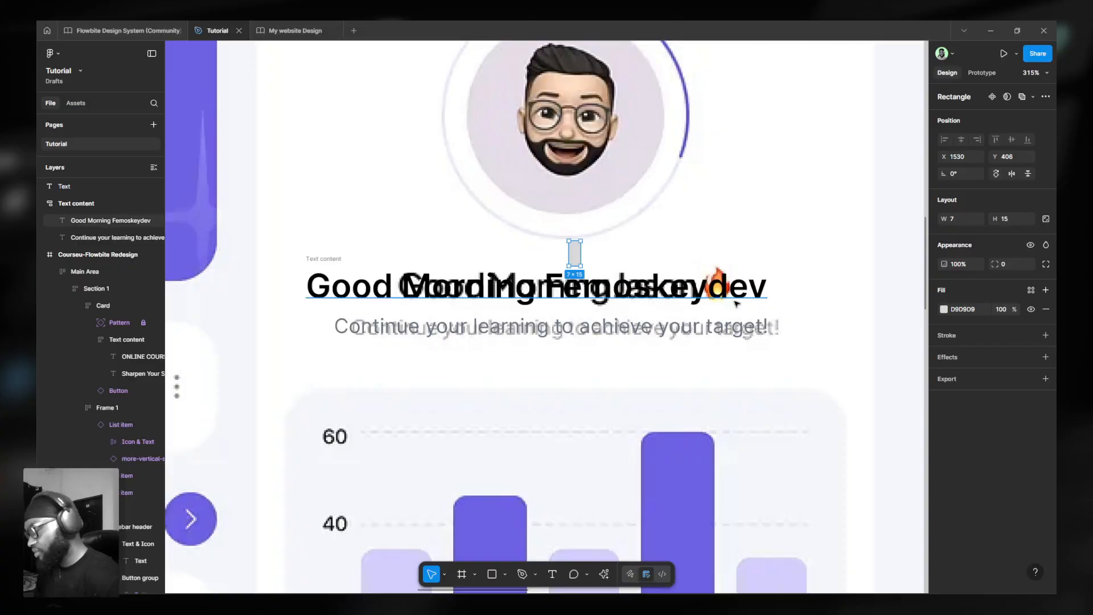
key(Delete)
- Cut the Text content frame from the reference design and paste it into the redesign's drawer section, below the profile progress
click(321, 259)
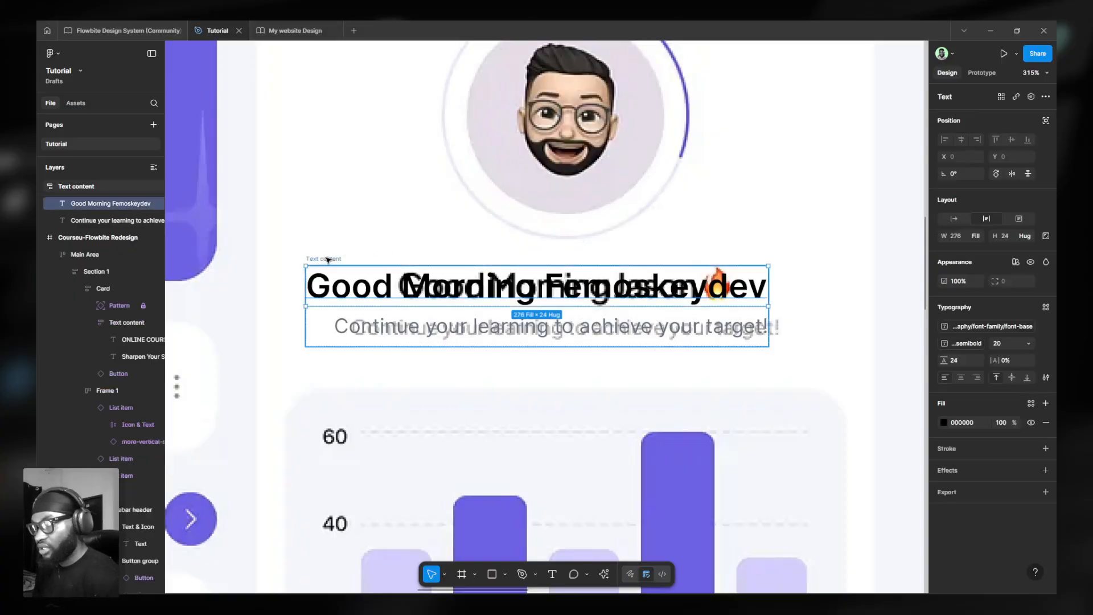
key(ctrl+x)
scroll(391, 322, down, 5)
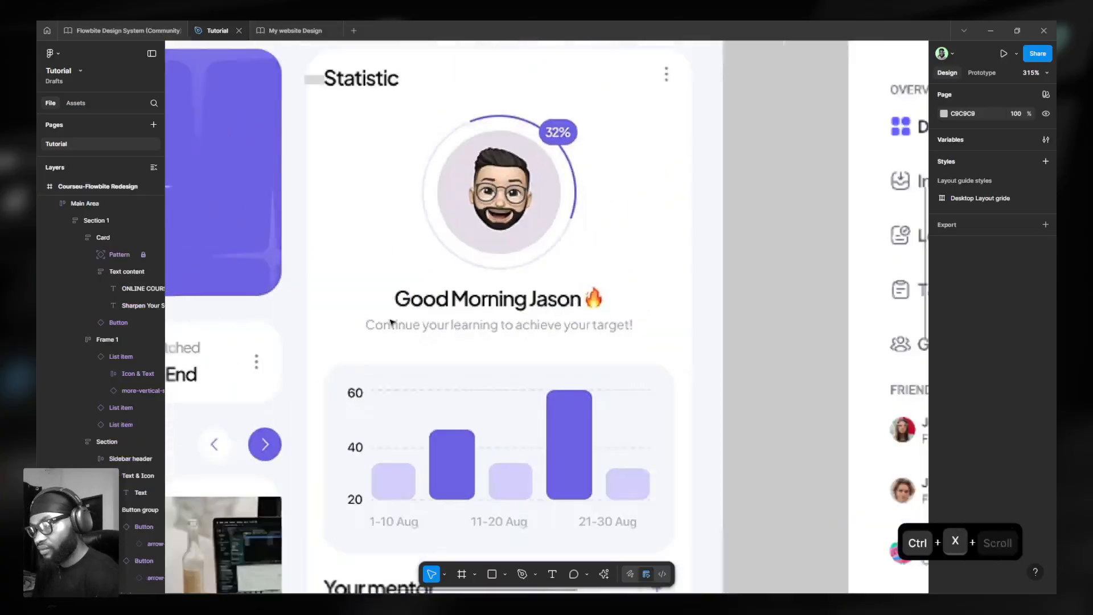
scroll(392, 322, down, 3)
scroll(685, 346, right, 6)
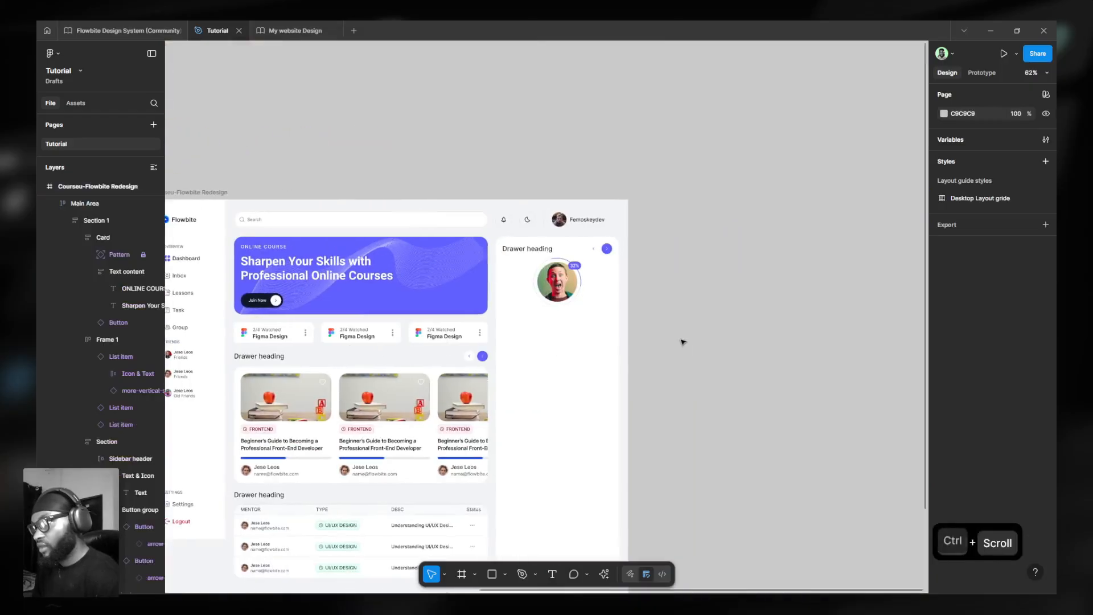
scroll(564, 281, up, 1)
scroll(563, 281, up, 4)
ctrl+click(575, 268)
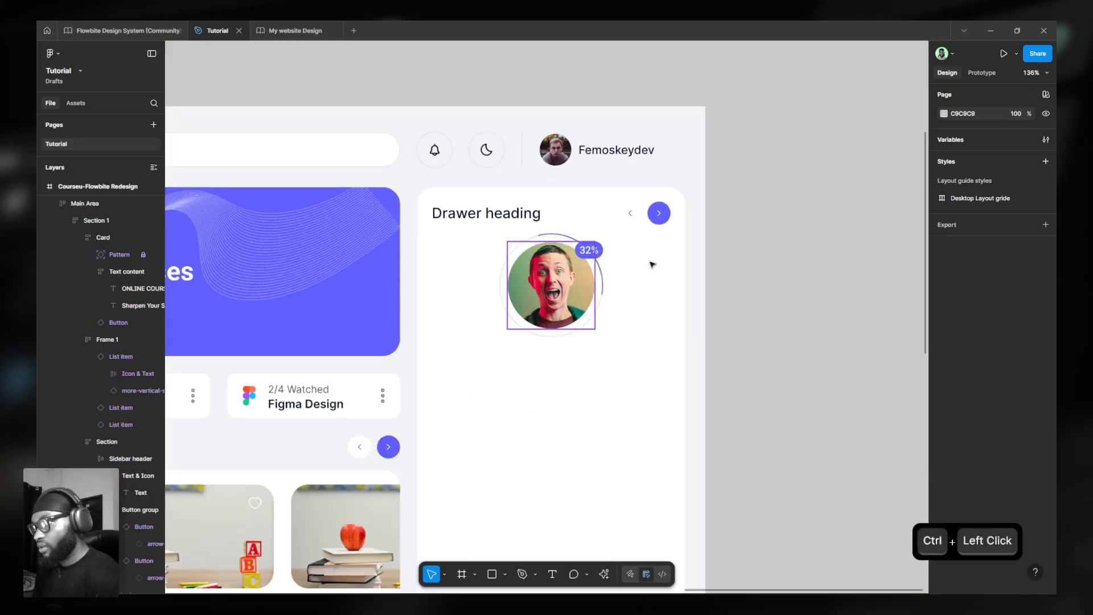
click(620, 275)
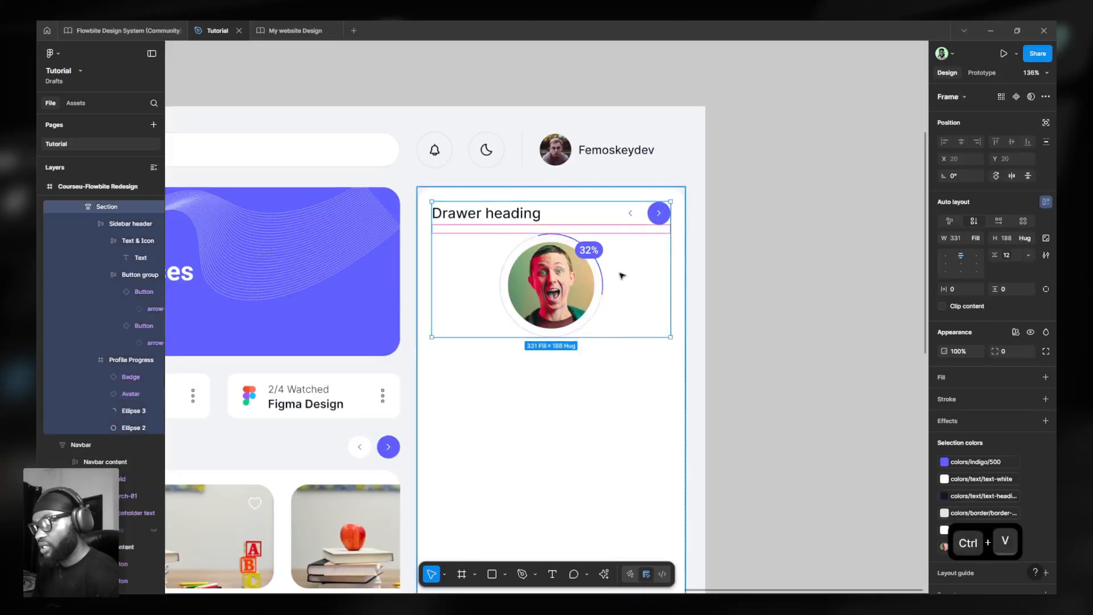
key(ctrl+v)
- Wrap the Profile Progress and Text content frames in an auto layout frame named "Content"
shift+click(548, 294)
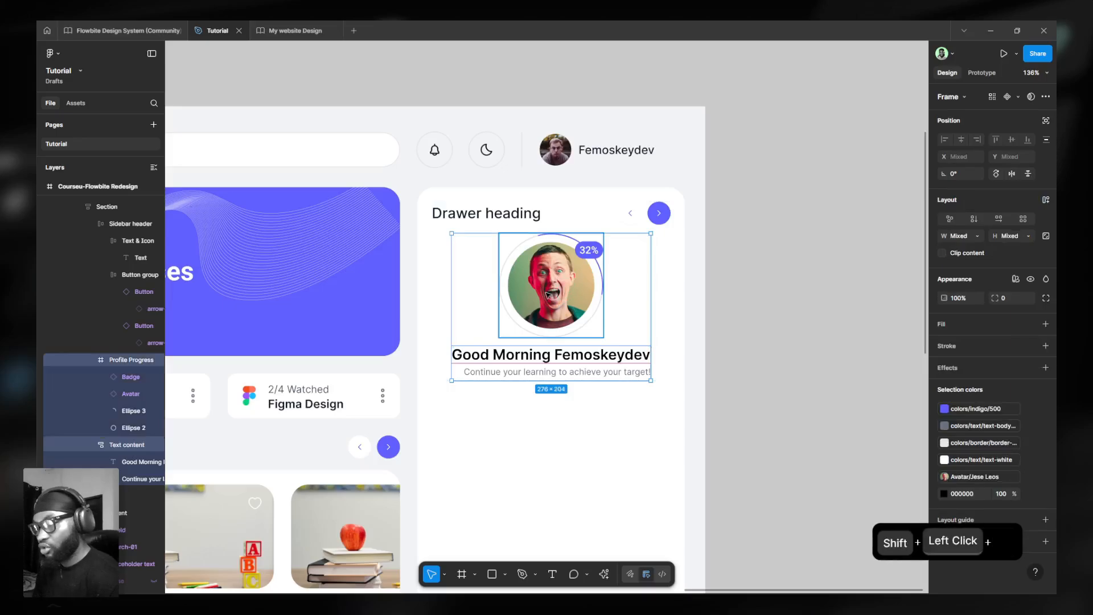
key(shift+a)
key(ctrl+r)
text(Conte)
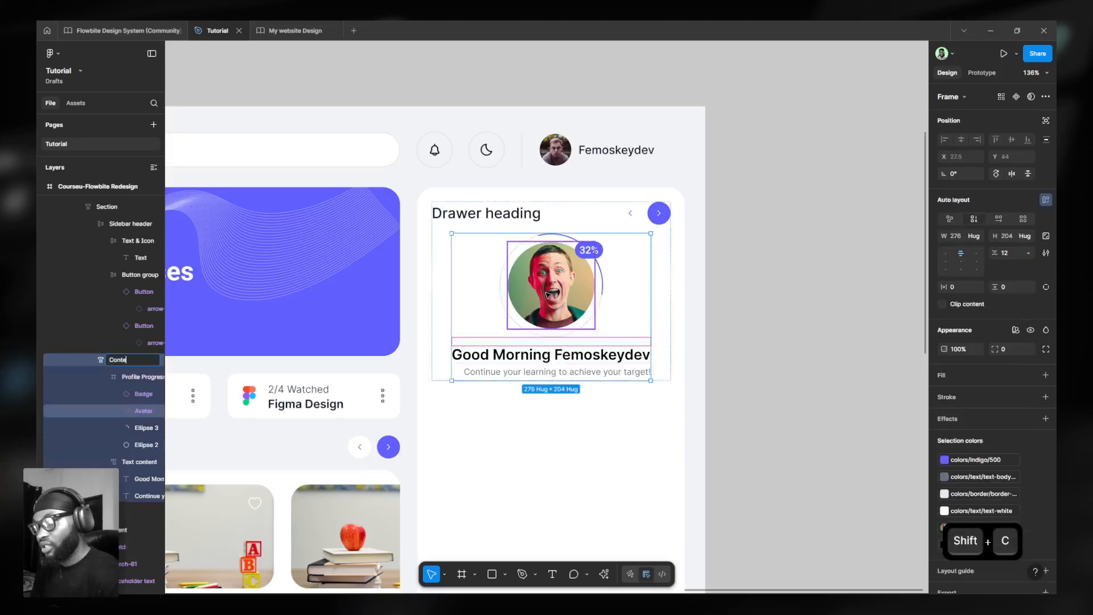
text(nt)
key(Return)
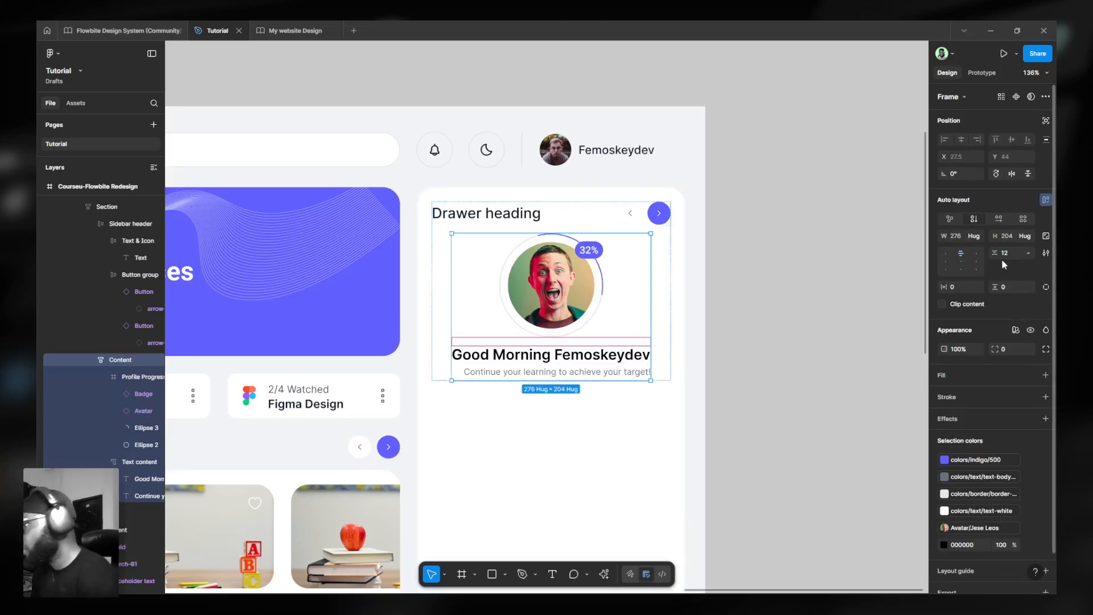
- Apply the spacing variable 4 (16) as the vertical gap of the Content frame
click(1027, 253)
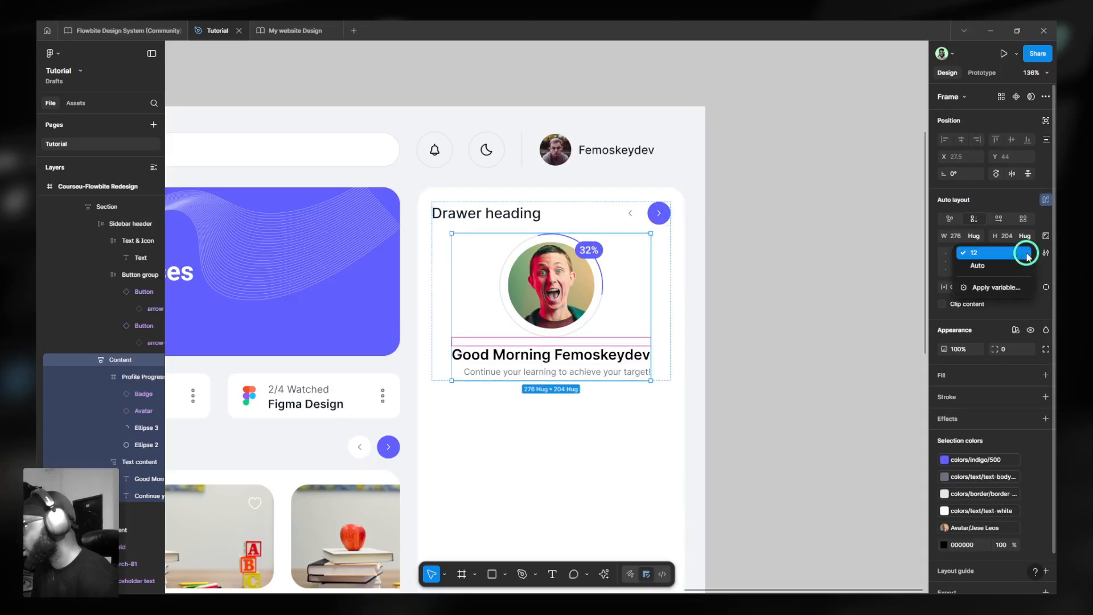
click(996, 287)
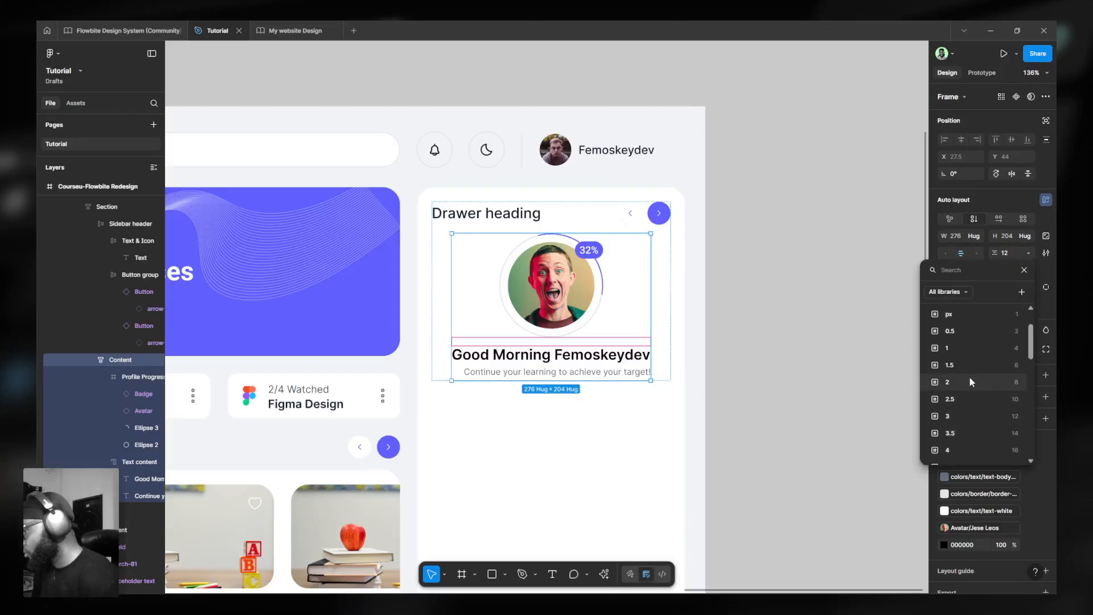
click(962, 447)
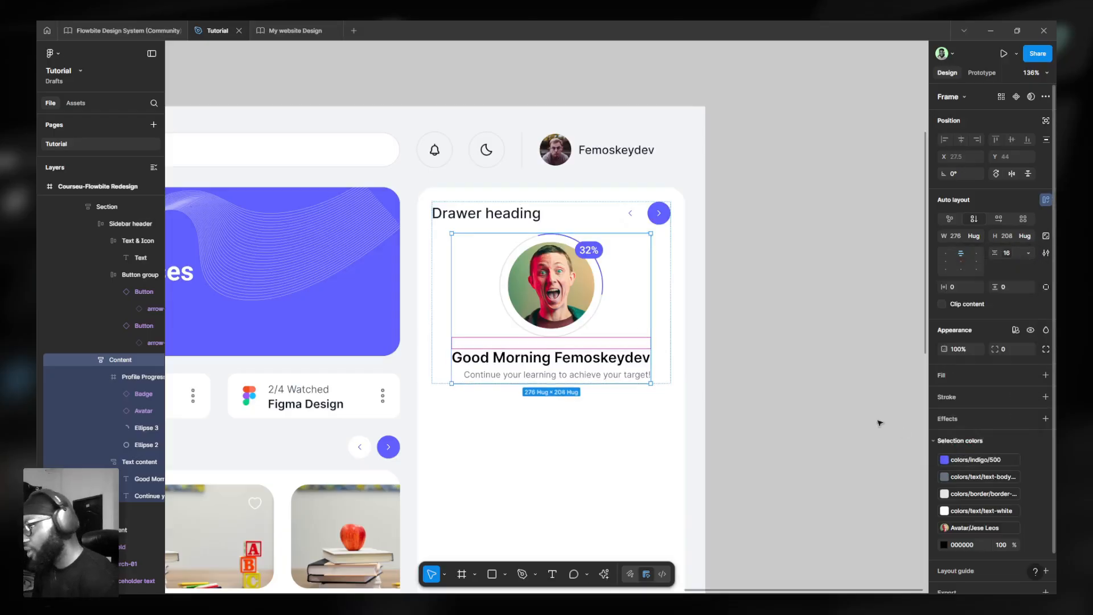
- Delete the purple forward-arrow button from the drawer heading's button group
double_click(636, 215)
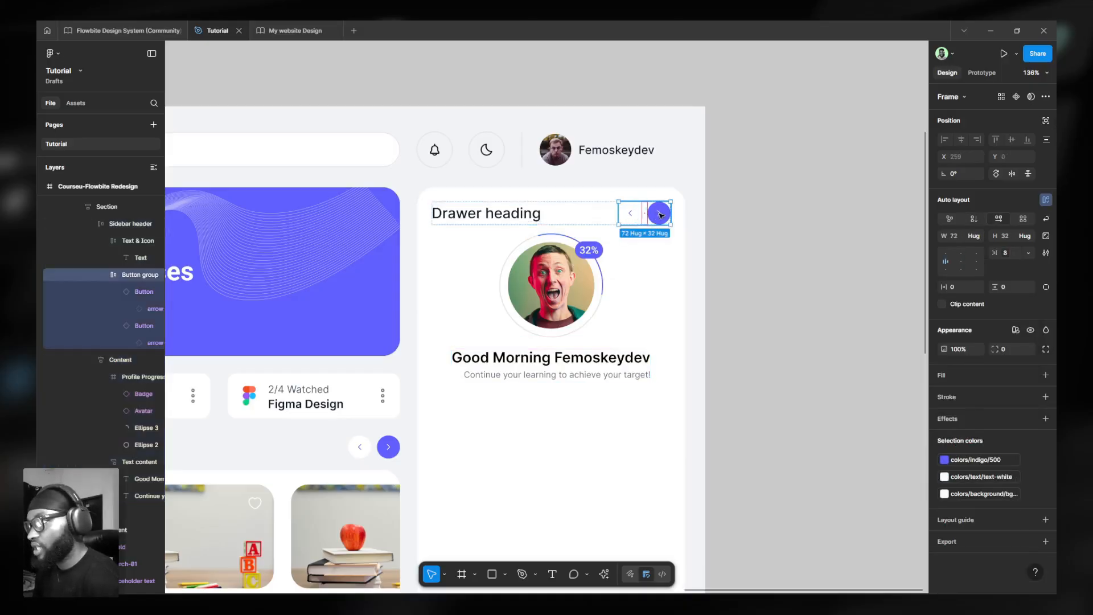
ctrl+scroll(649, 216, up, 3)
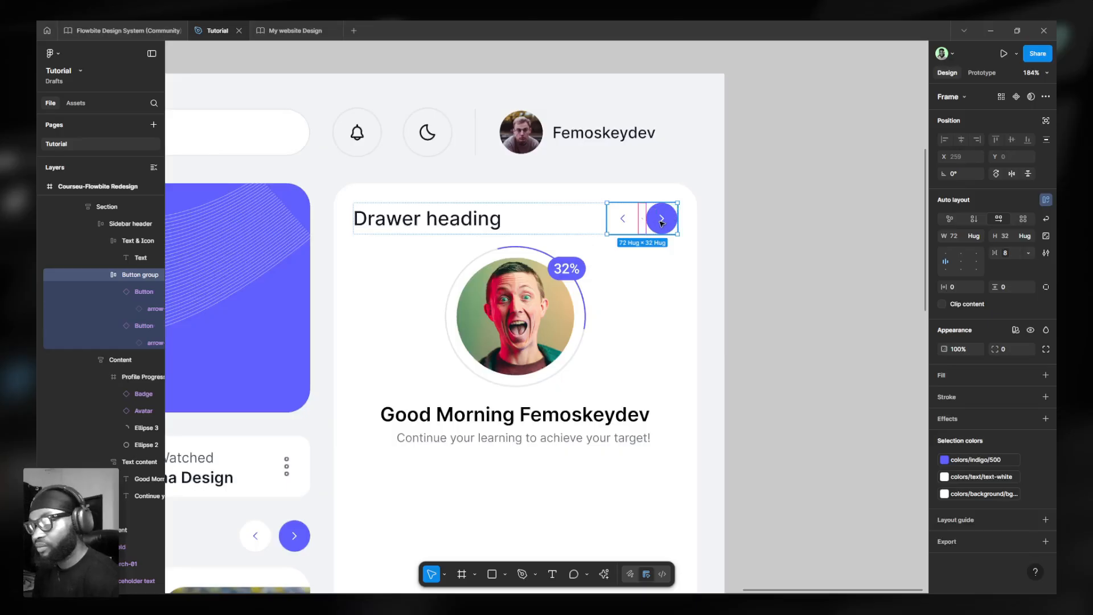
click(662, 223)
key(Delete)
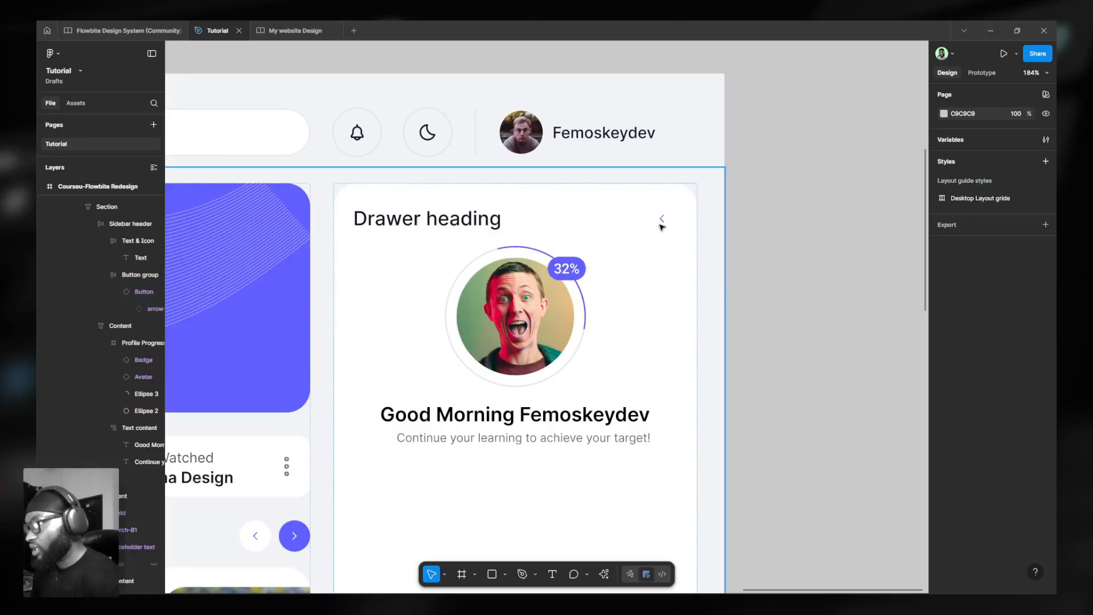
- Swap the remaining header button's arrow icon for the more-vertical-square-01 icon from Huge Icons
click(662, 225)
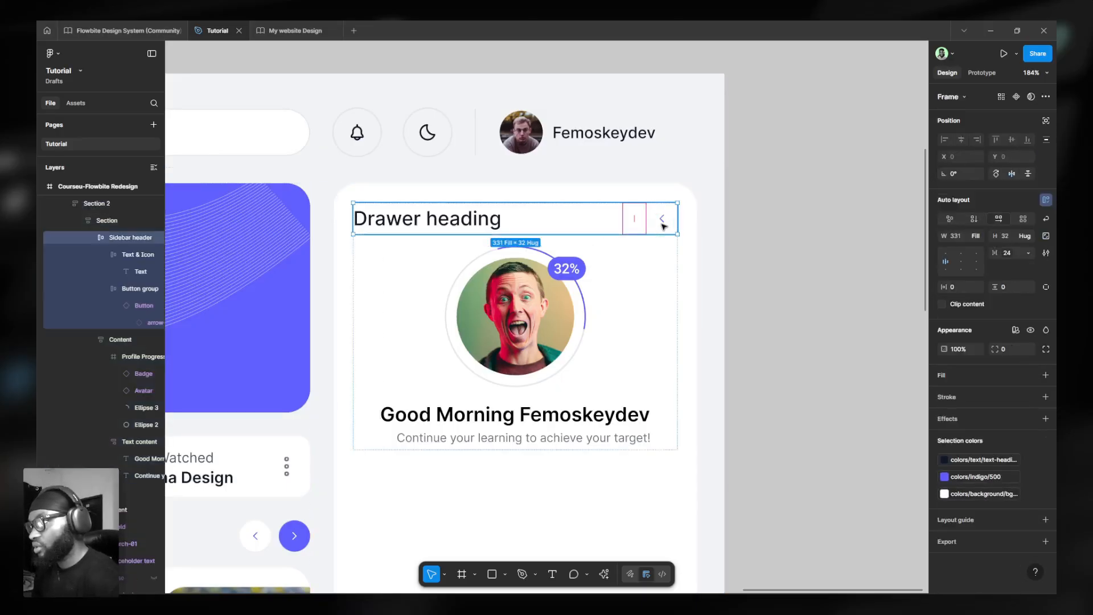
click(664, 226)
click(670, 219)
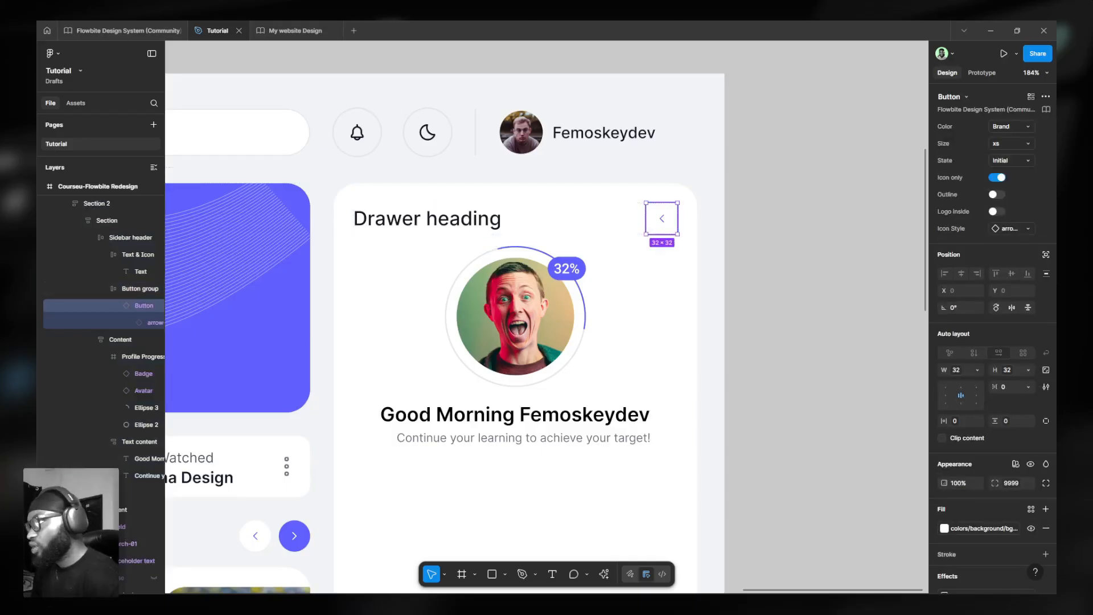
click(1010, 228)
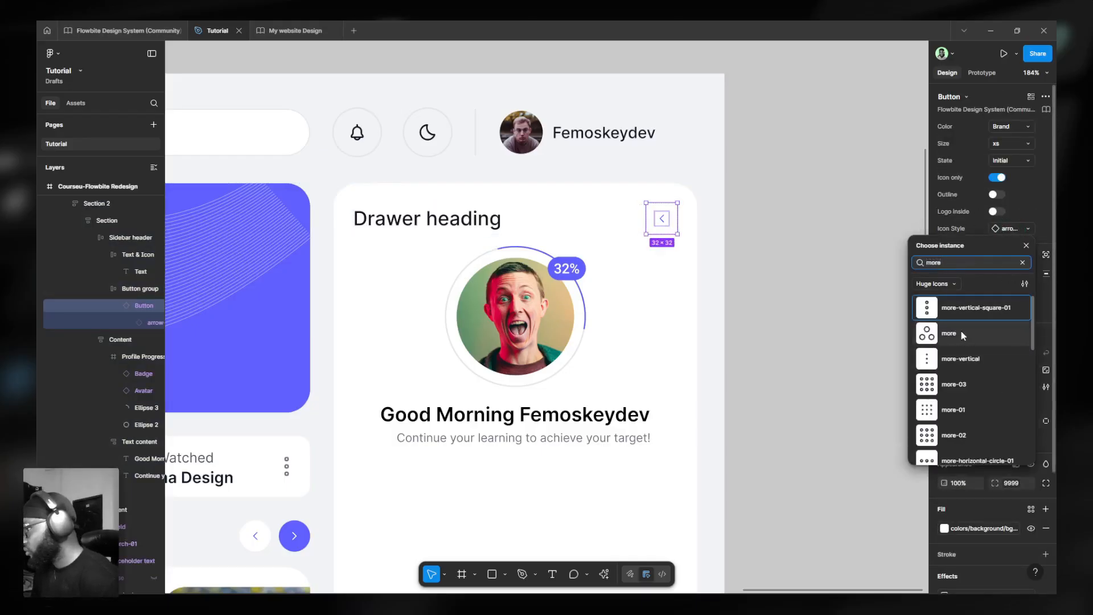
click(962, 309)
- Change the header button's icon color from the Dark style to the library color text-body-subtle
scroll(965, 508, down, 3)
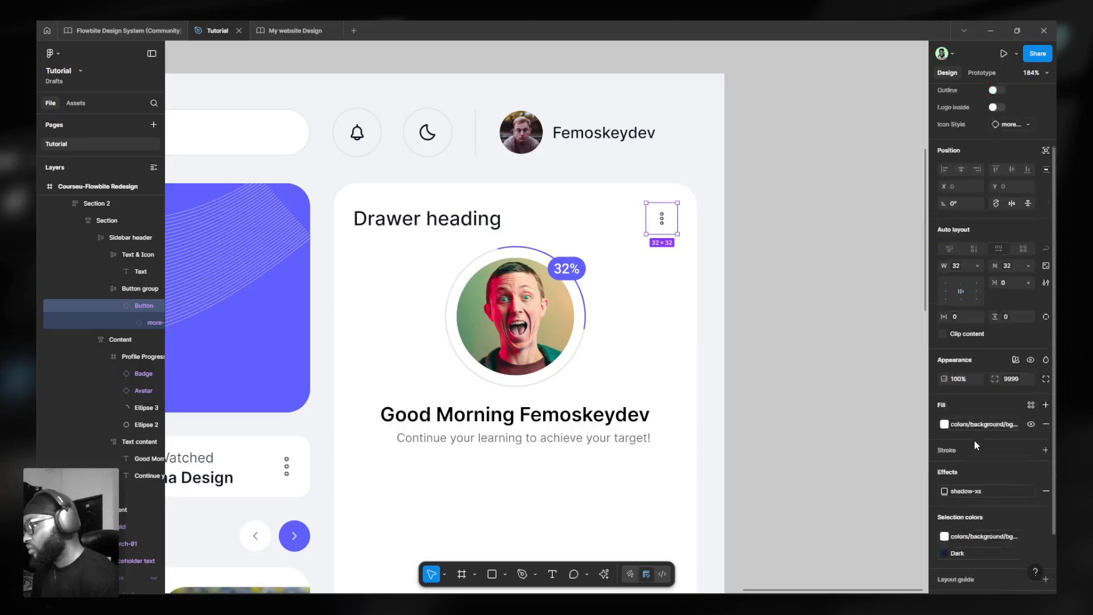
click(950, 505)
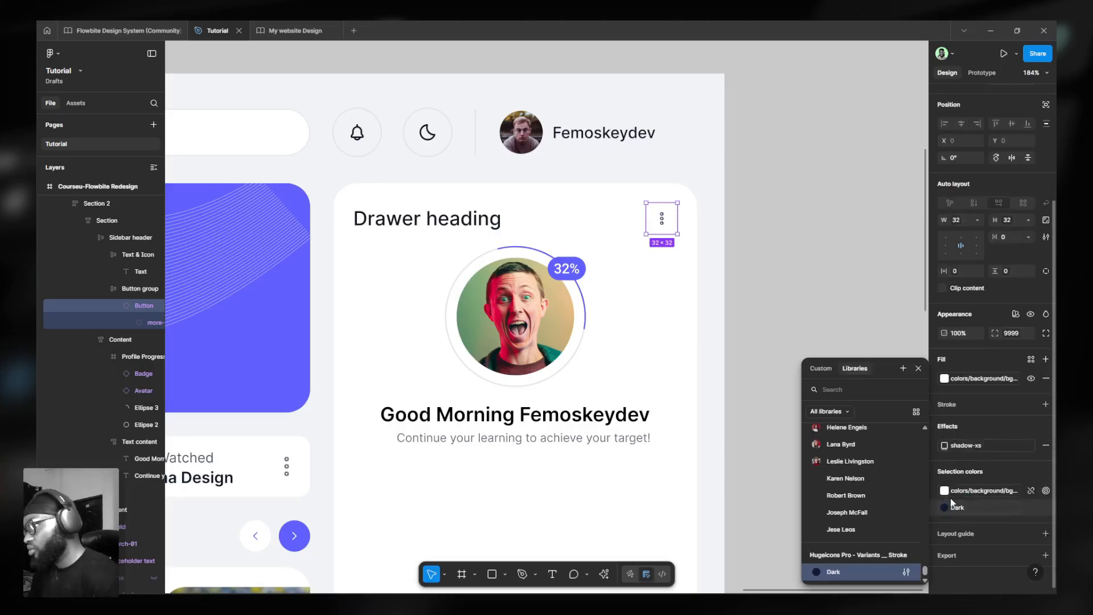
text(text)
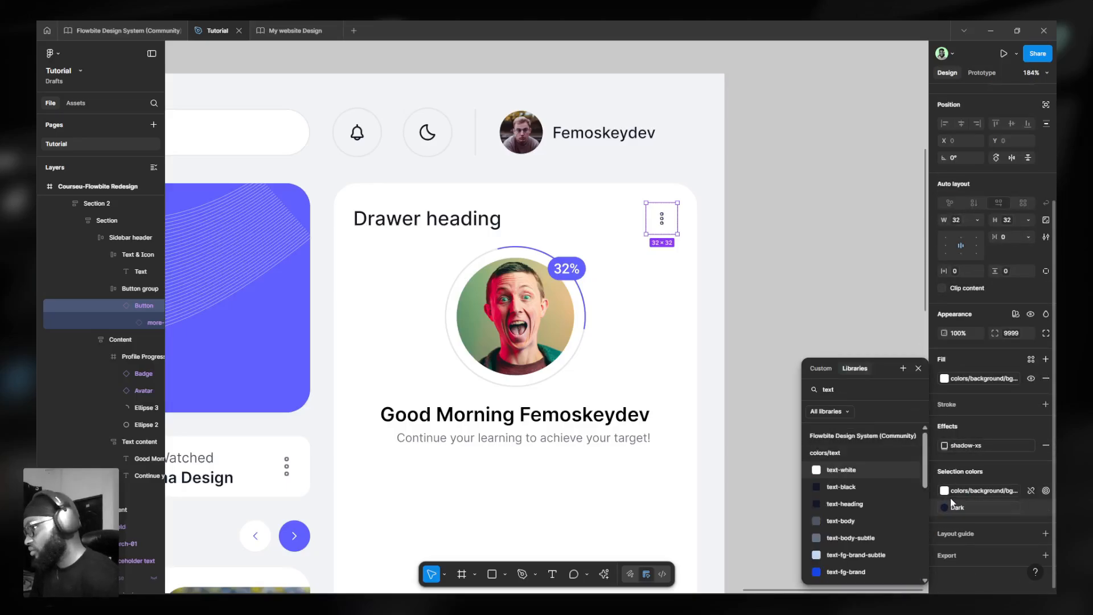
text( body)
click(873, 487)
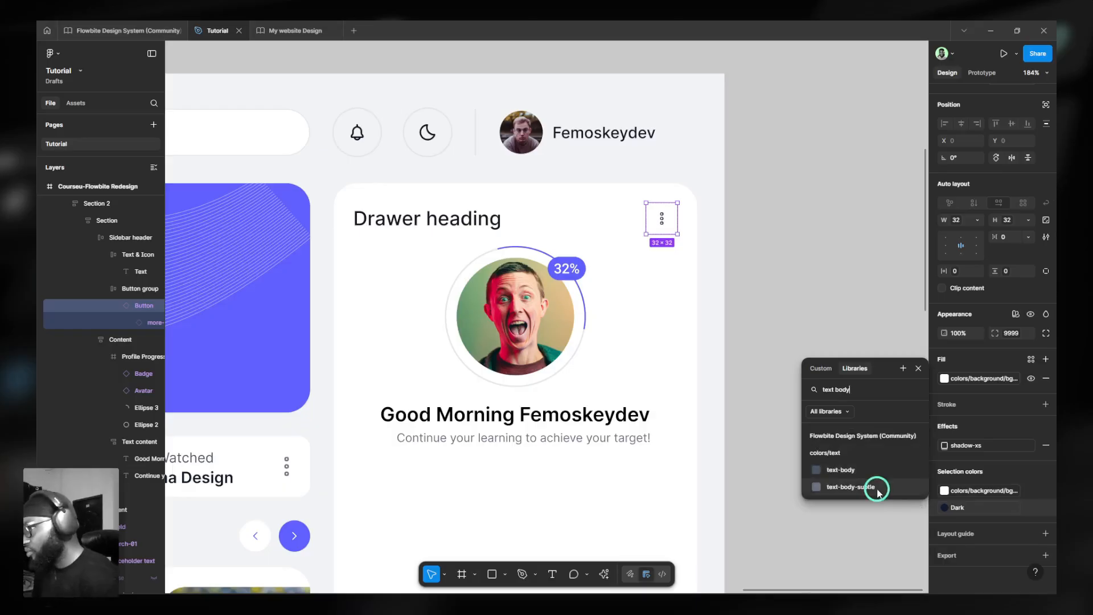
- Compare the redesigned drawer with the reference design and examine the statistics bar chart under its greeting
scroll(742, 260, down, 5)
click(685, 293)
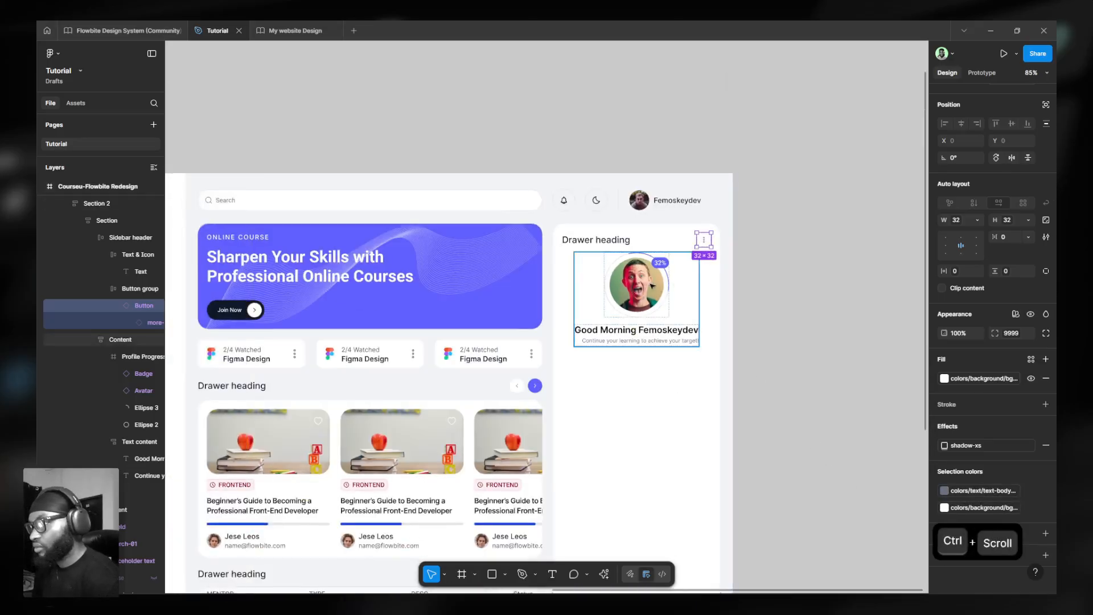
scroll(685, 292, down, 2)
scroll(620, 229, up, 5)
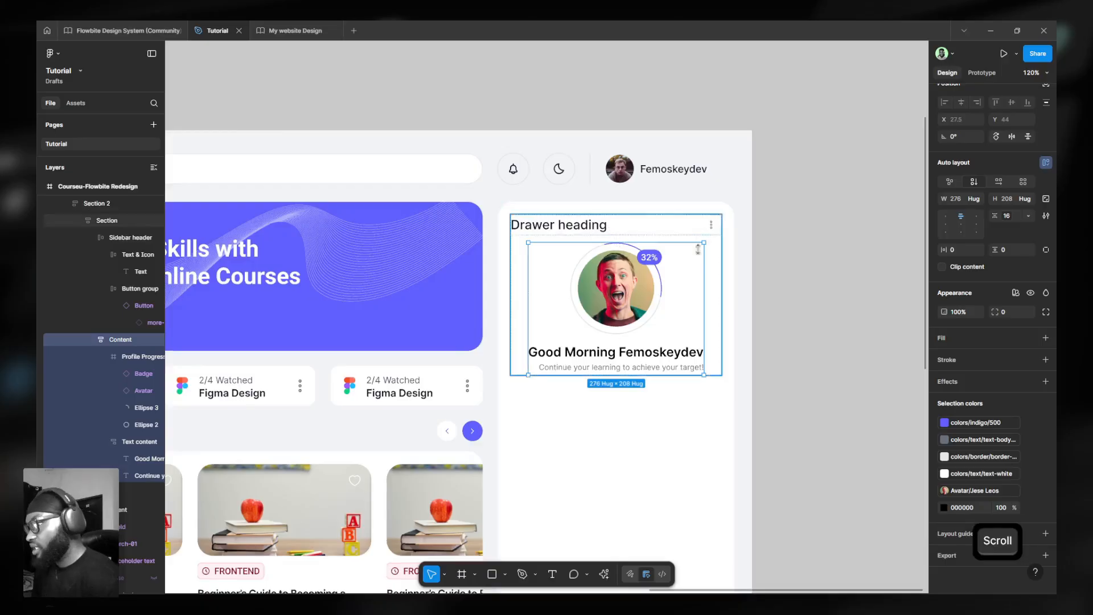
scroll(706, 280, down, 5)
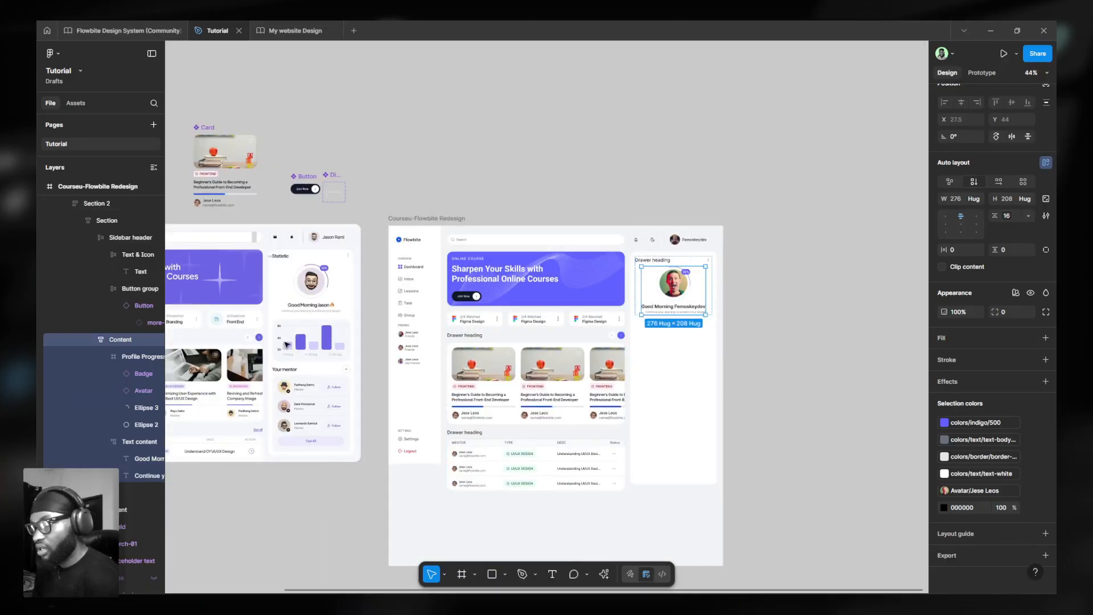
scroll(283, 344, up, 3)
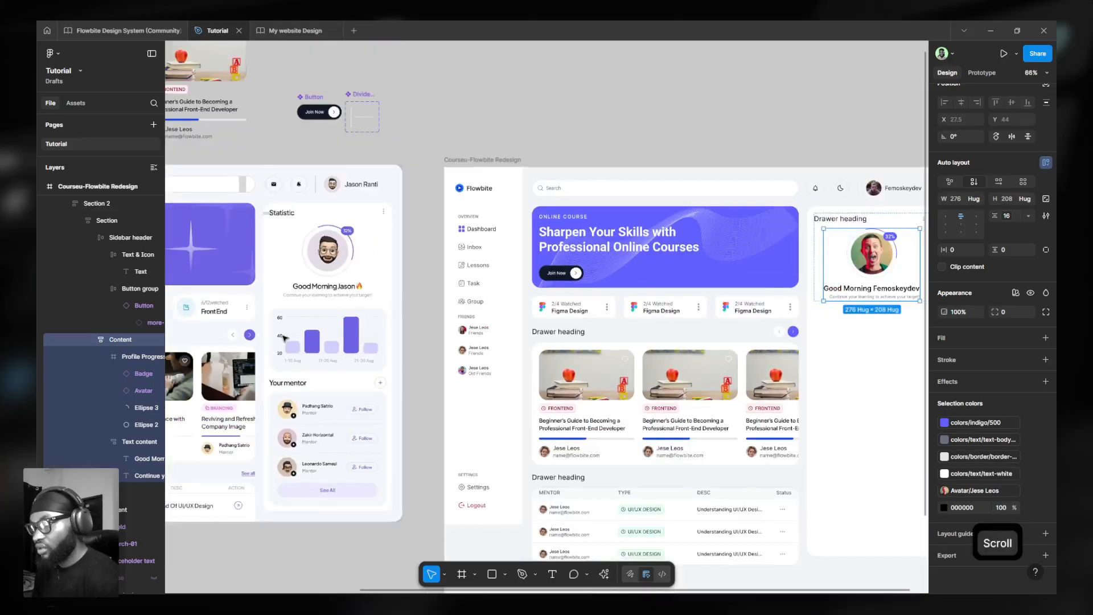
scroll(293, 360, up, 2)
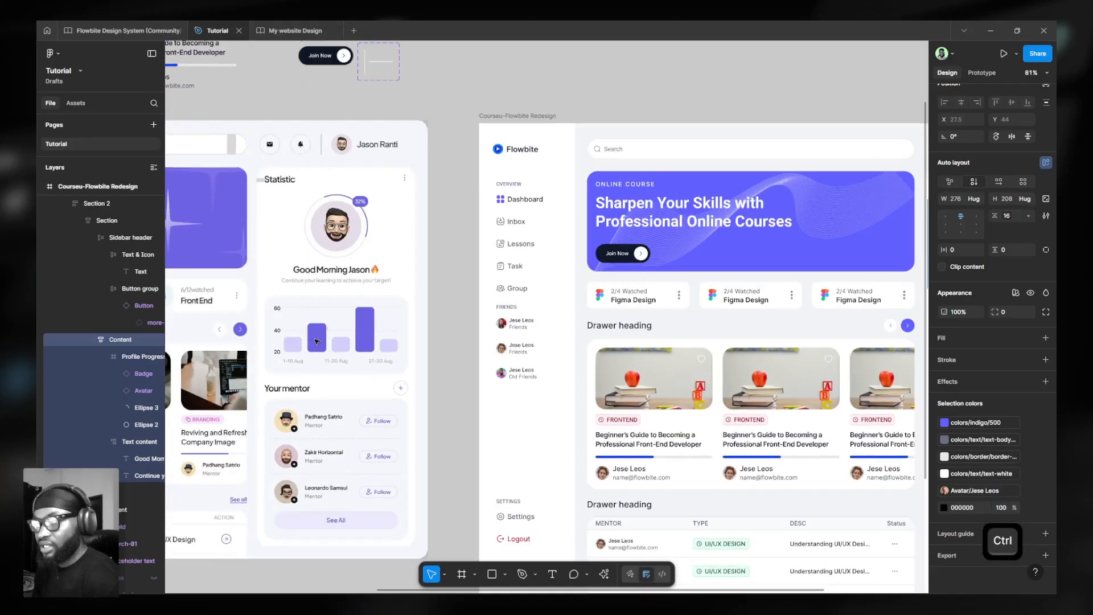
scroll(251, 342, up, 5)
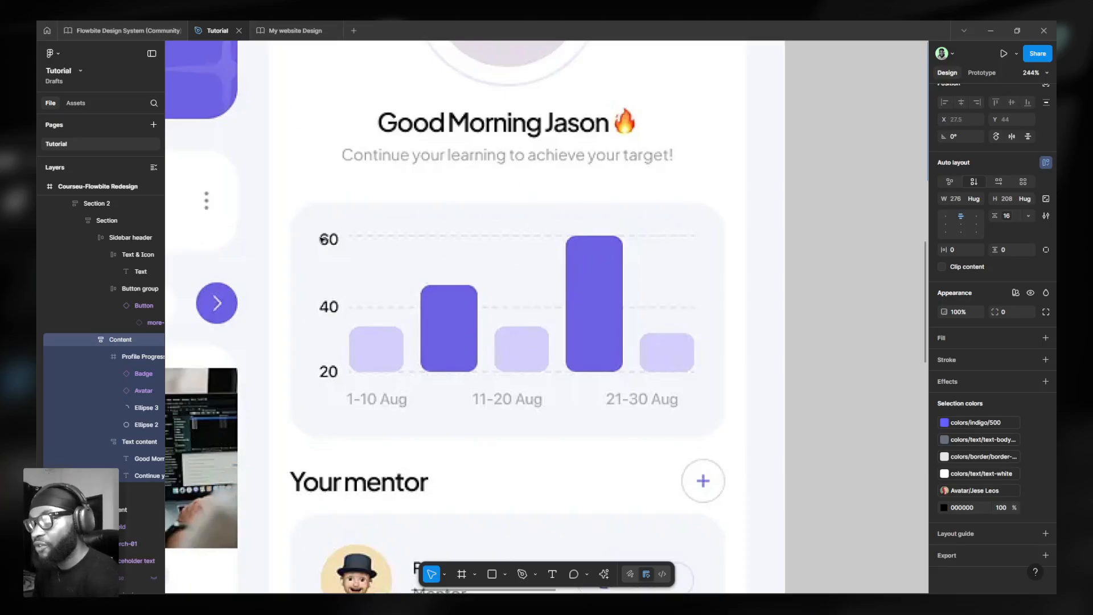
- Search the Figma Community for "Charts"
click(47, 32)
click(97, 120)
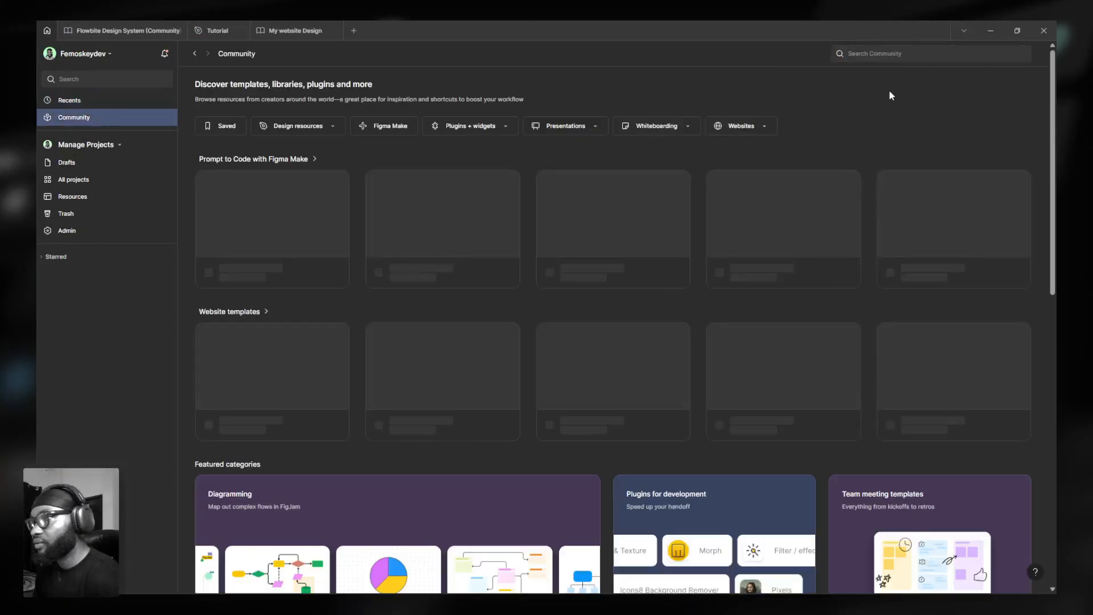
click(867, 49)
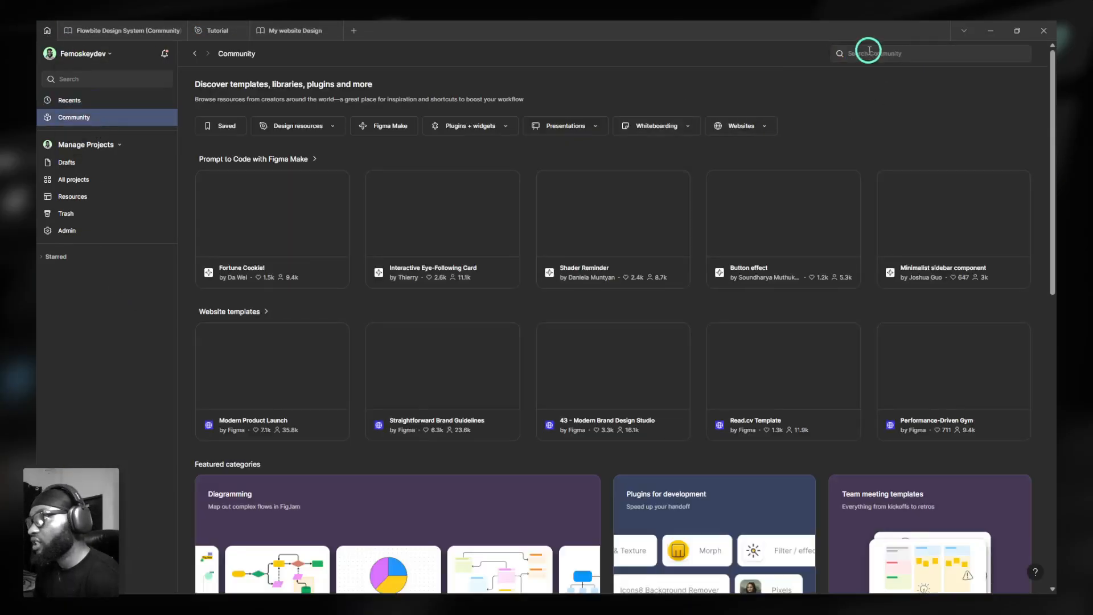
text(Charts)
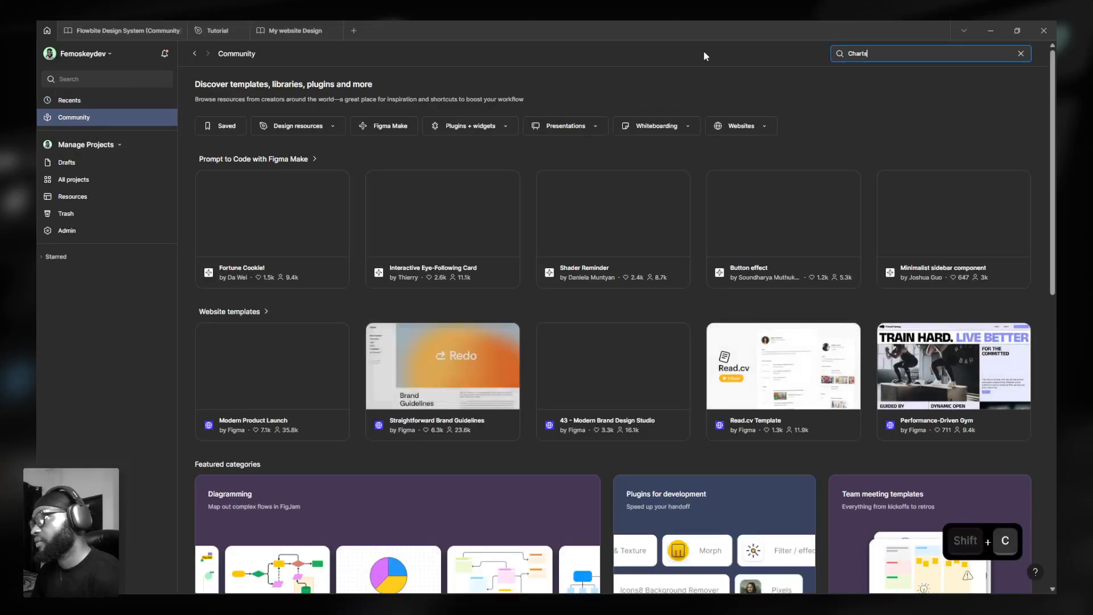
key(Return)
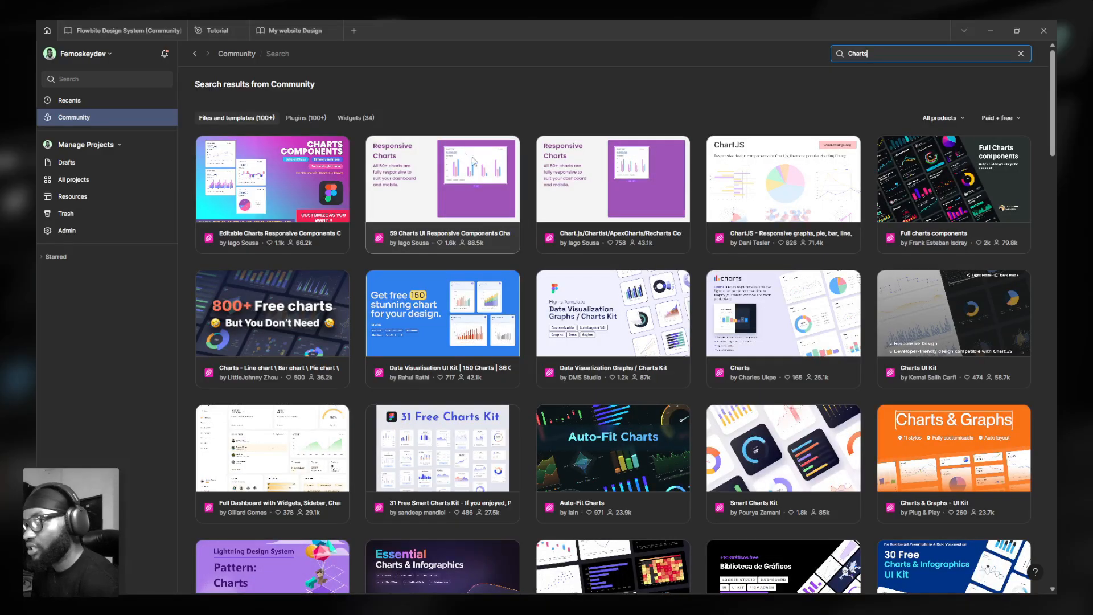
- Open the community file "59 Charts UI Responsive Components Chart.js Chartist Apex Charts and Recharts" in the Manage Projects team's drafts
click(474, 175)
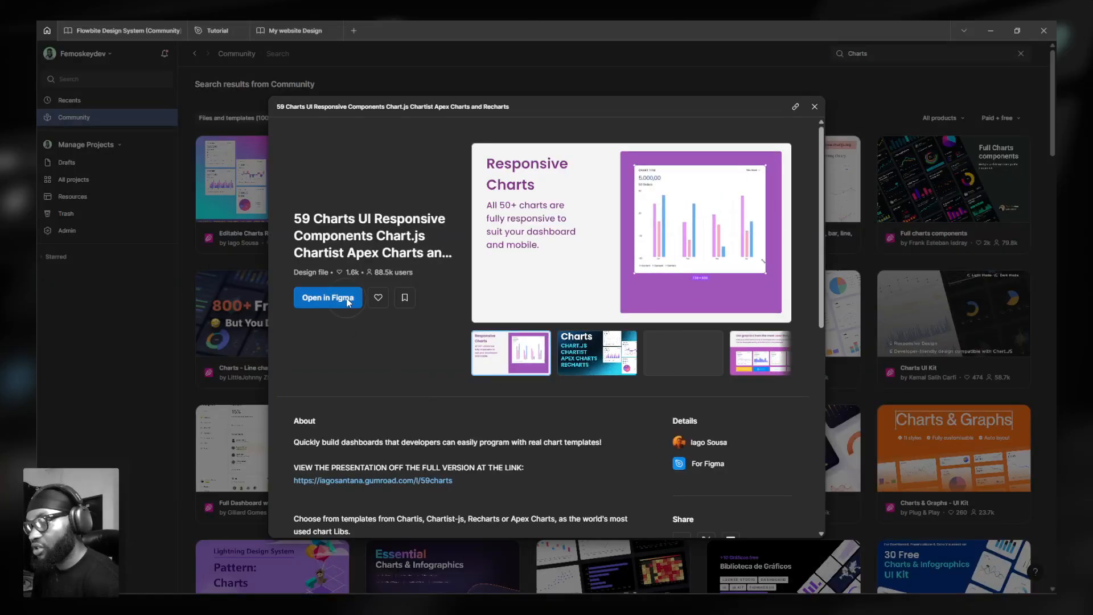
click(345, 297)
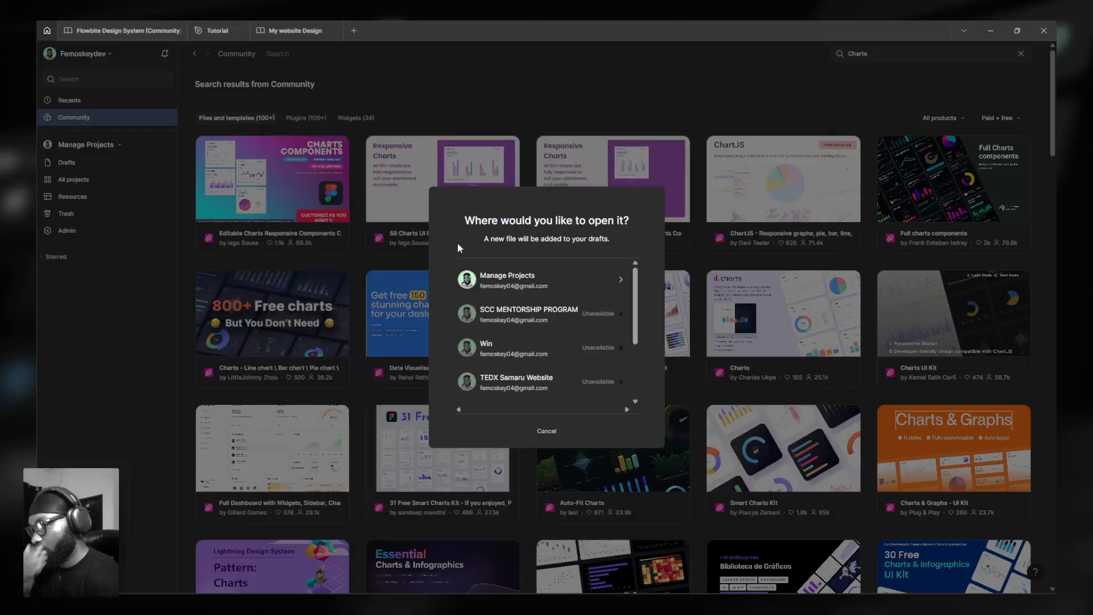
click(511, 276)
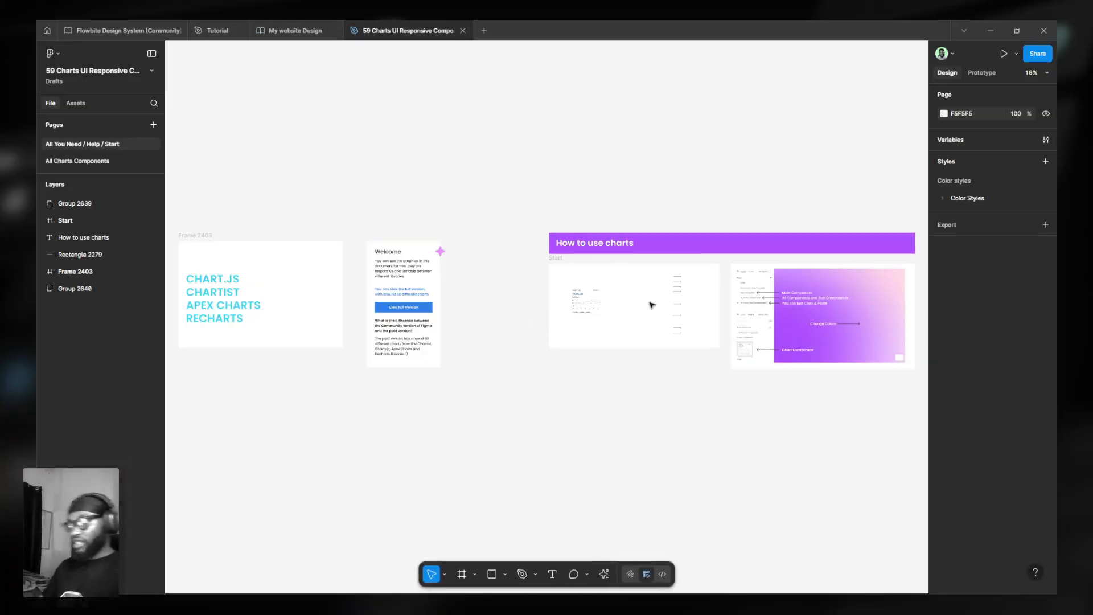
- Look over the start page and check whether the chart previews on its blue cover frame are editable
scroll(797, 329, right, 3)
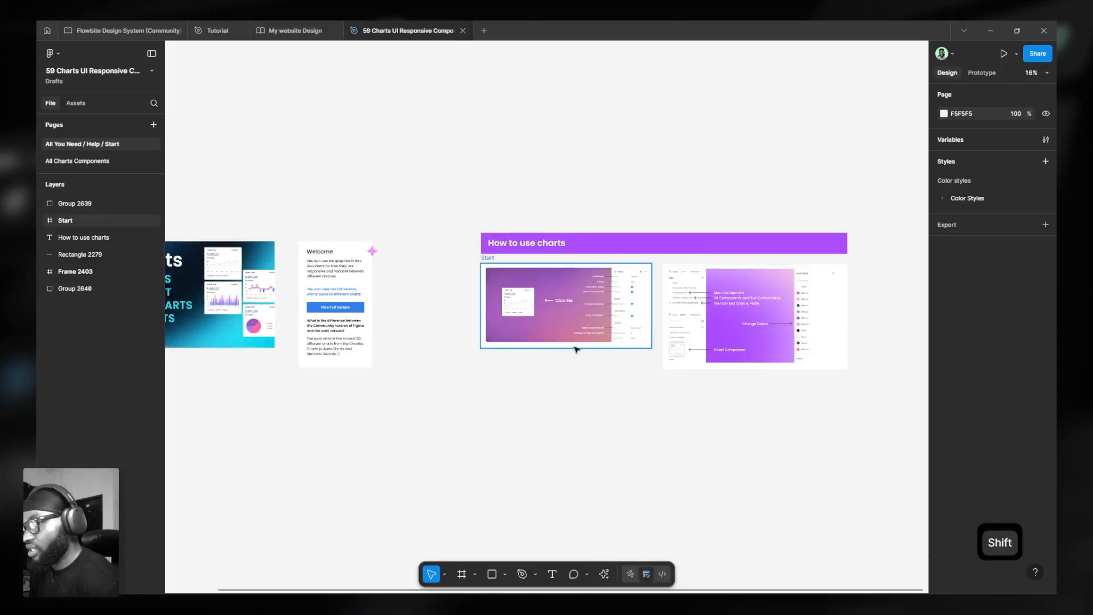
scroll(575, 349, left, 3)
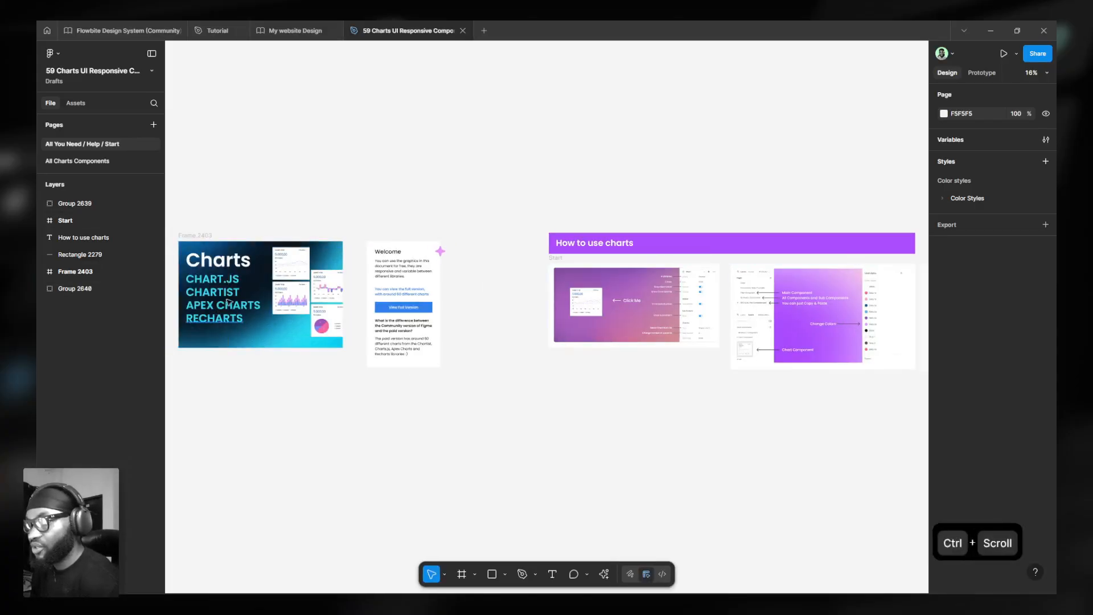
scroll(276, 334, up, 5)
ctrl+click(447, 301)
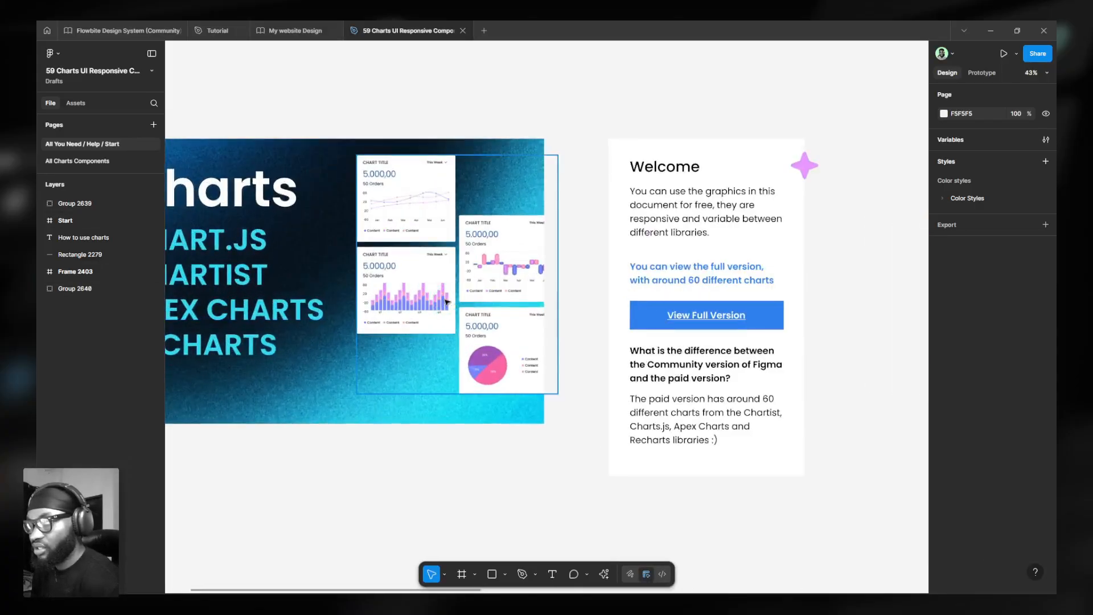
double_click(447, 302)
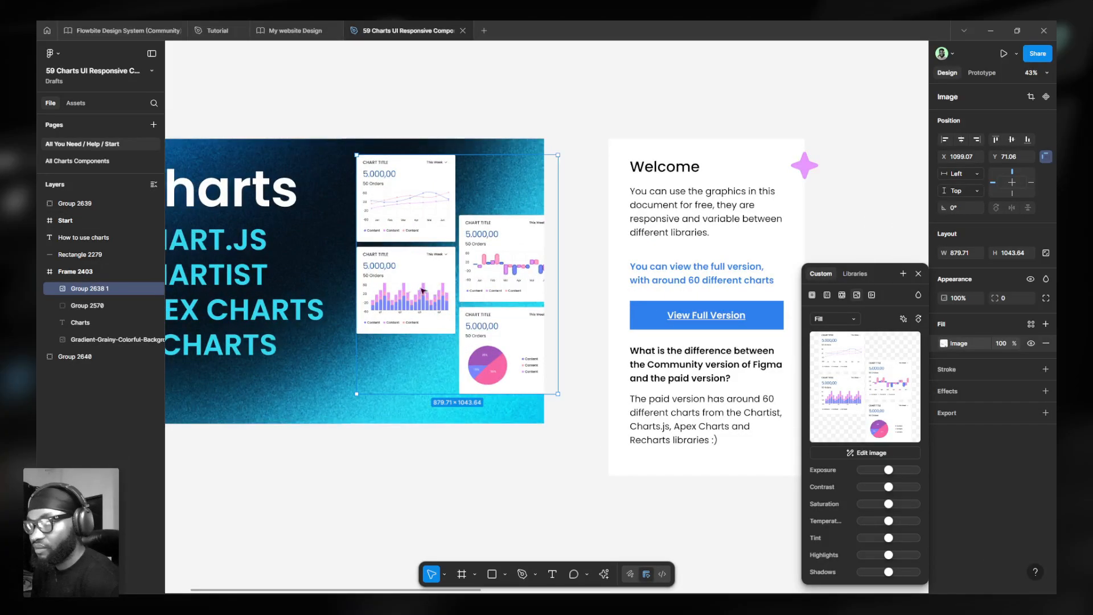
- Open the All Charts Components page and examine the chart sets for a style suited to the statistics panel
click(110, 163)
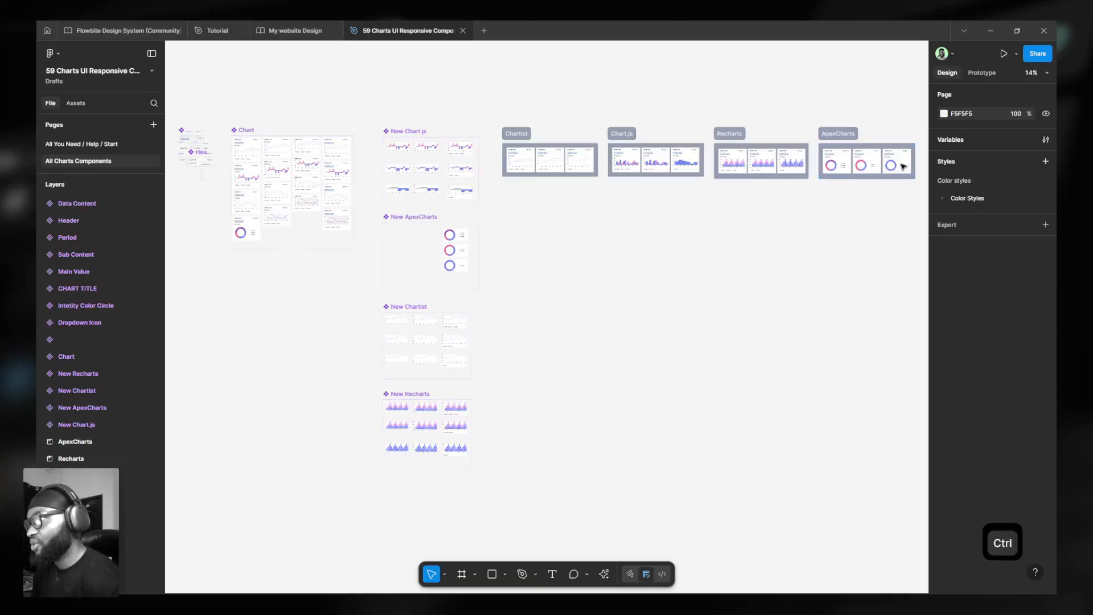
ctrl+scroll(904, 164, up, 1)
ctrl+scroll(904, 164, up, 3)
ctrl+scroll(450, 276, up, 1)
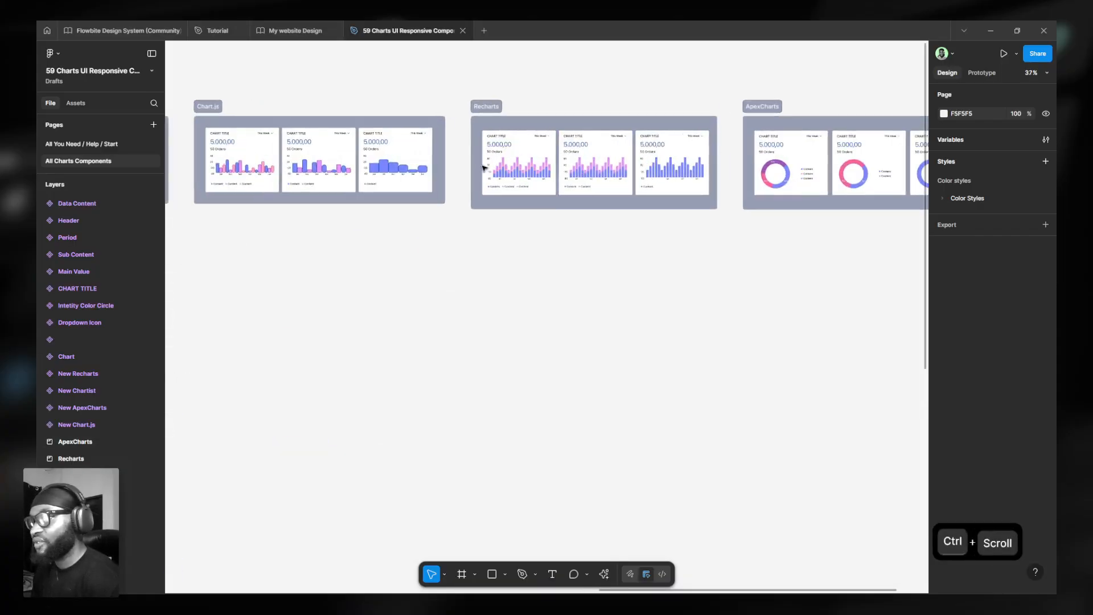
shift+scroll(449, 276, left, 1)
ctrl+scroll(228, 122, up, 3)
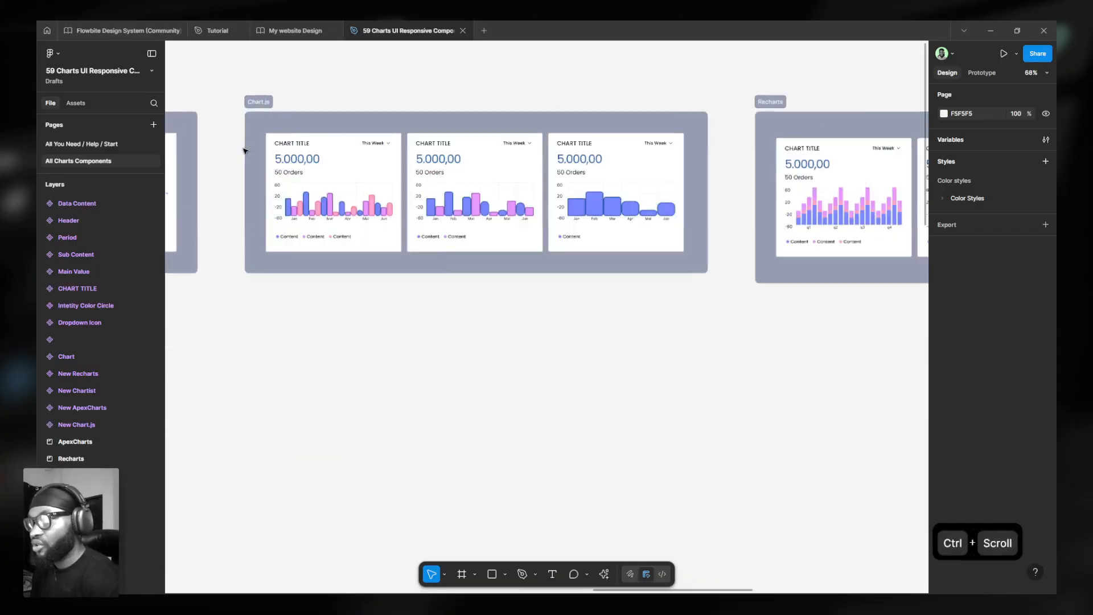
ctrl+scroll(257, 160, up, 4)
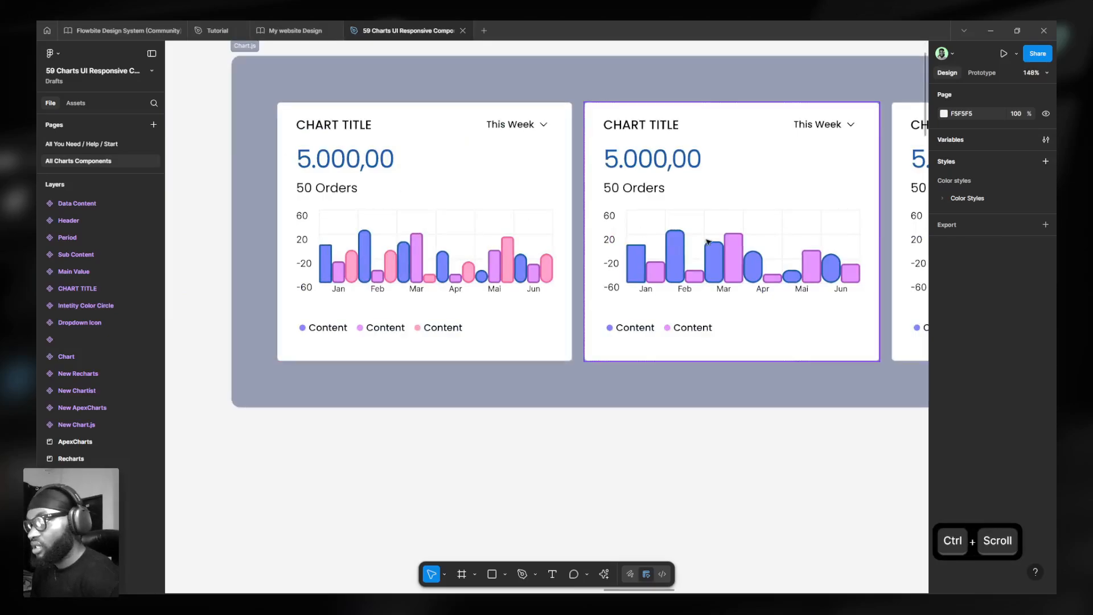
ctrl+scroll(386, 194, down, 5)
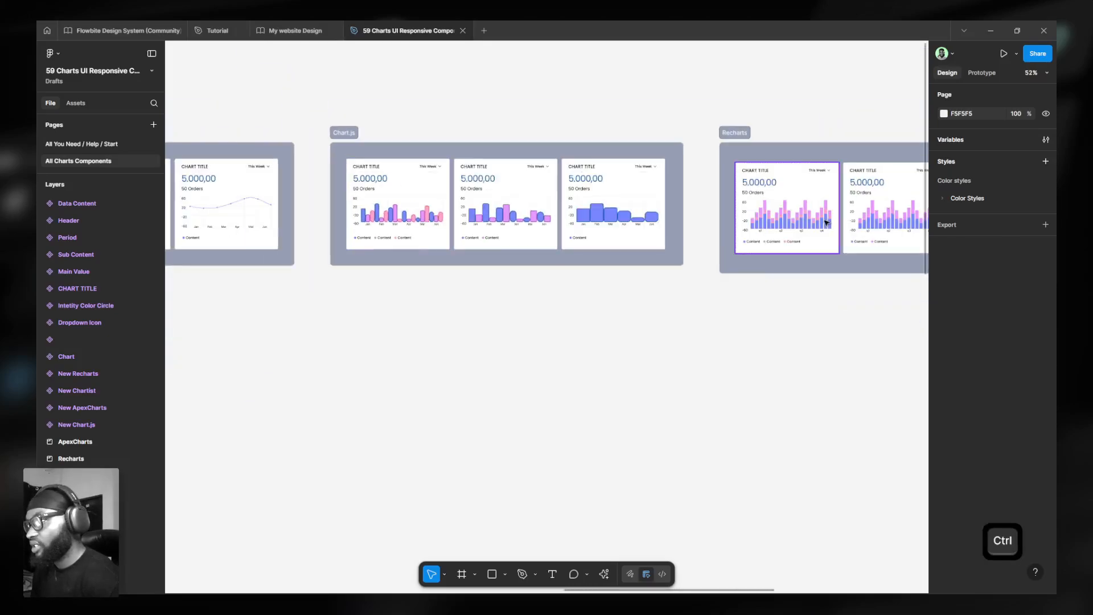
ctrl+scroll(598, 288, down, 2)
scroll(598, 288, left, 5)
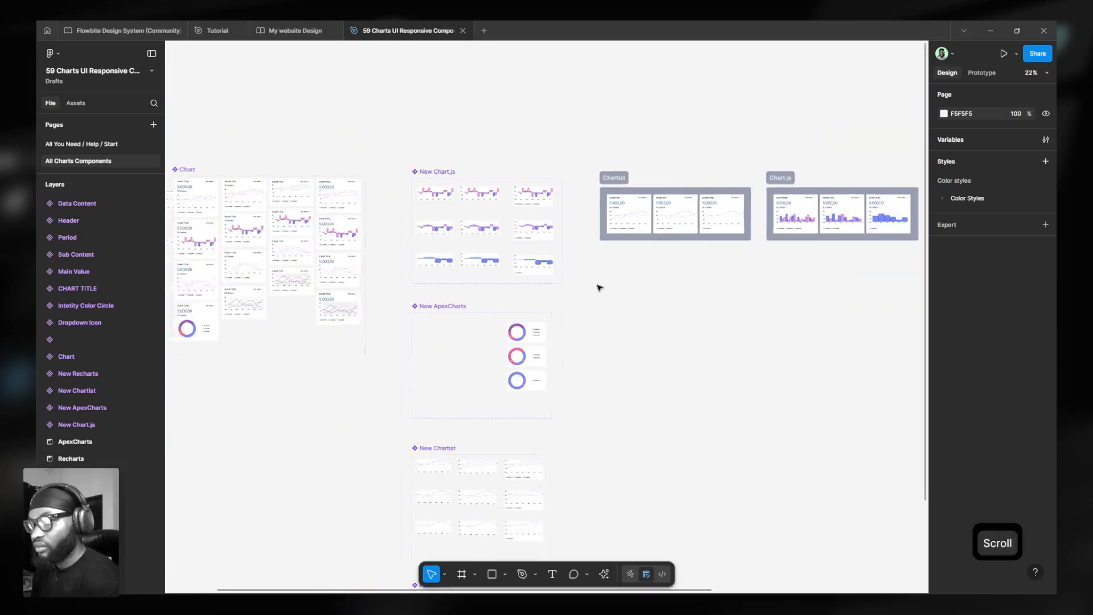
ctrl+scroll(229, 224, up, 4)
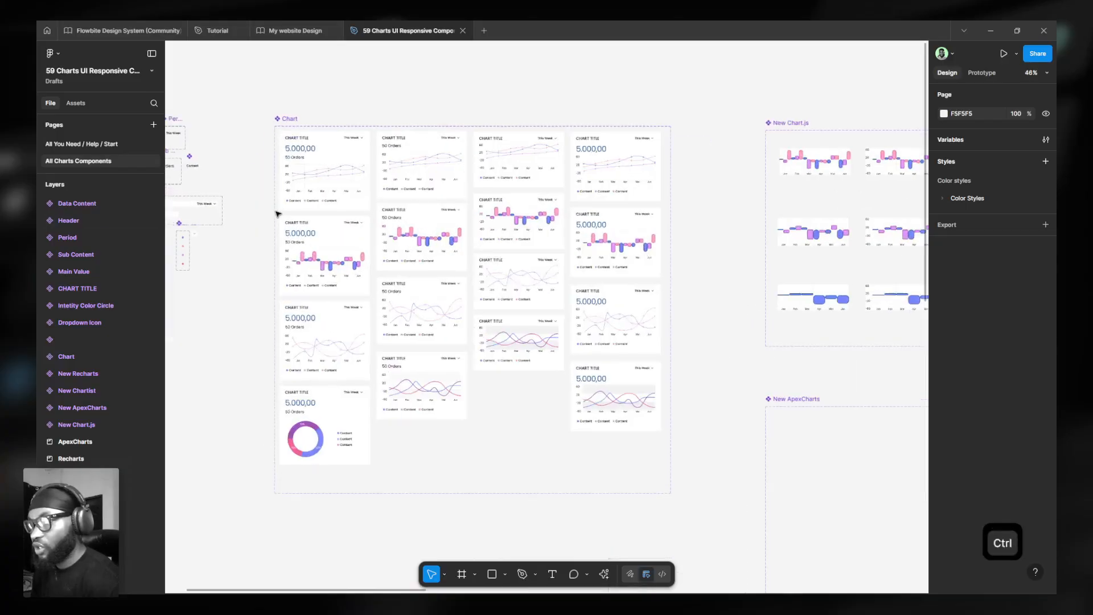
ctrl+scroll(354, 174, up, 3)
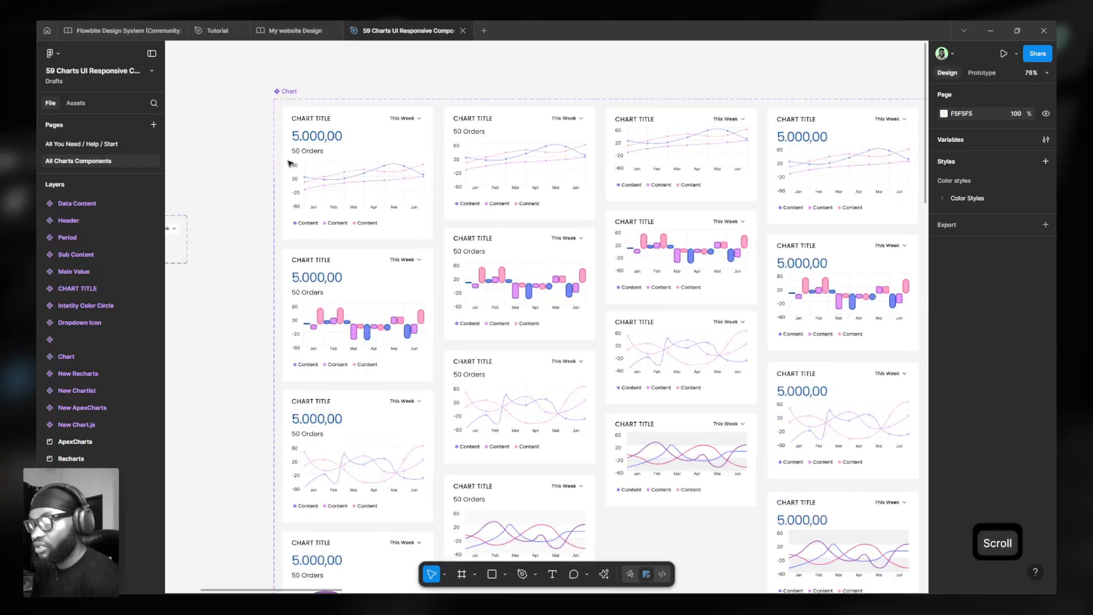
- Copy the Chartist chart variant with number and subtitle from the Chart component set and paste it into the Tutorial file
ctrl+click(402, 179)
key(ctrl+c)
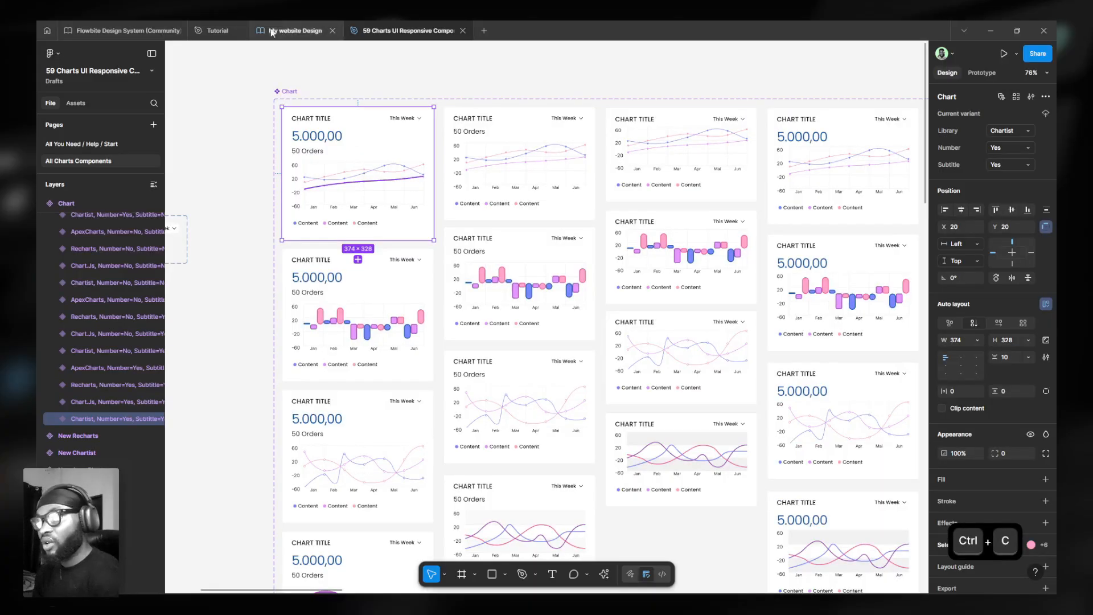
click(220, 29)
click(419, 30)
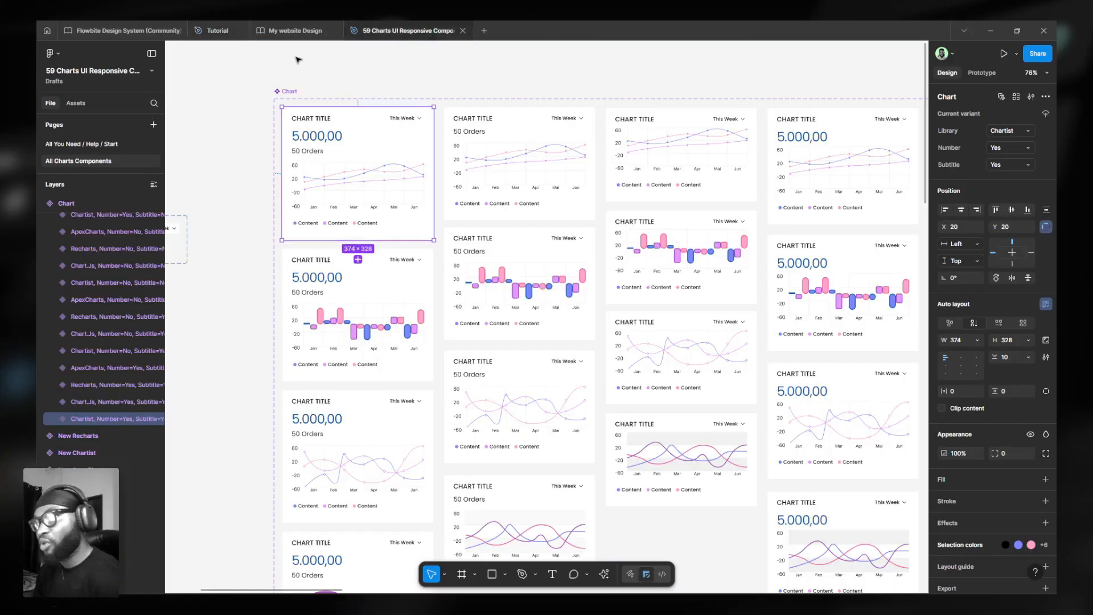
click(218, 30)
scroll(447, 278, down, 5)
click(488, 279)
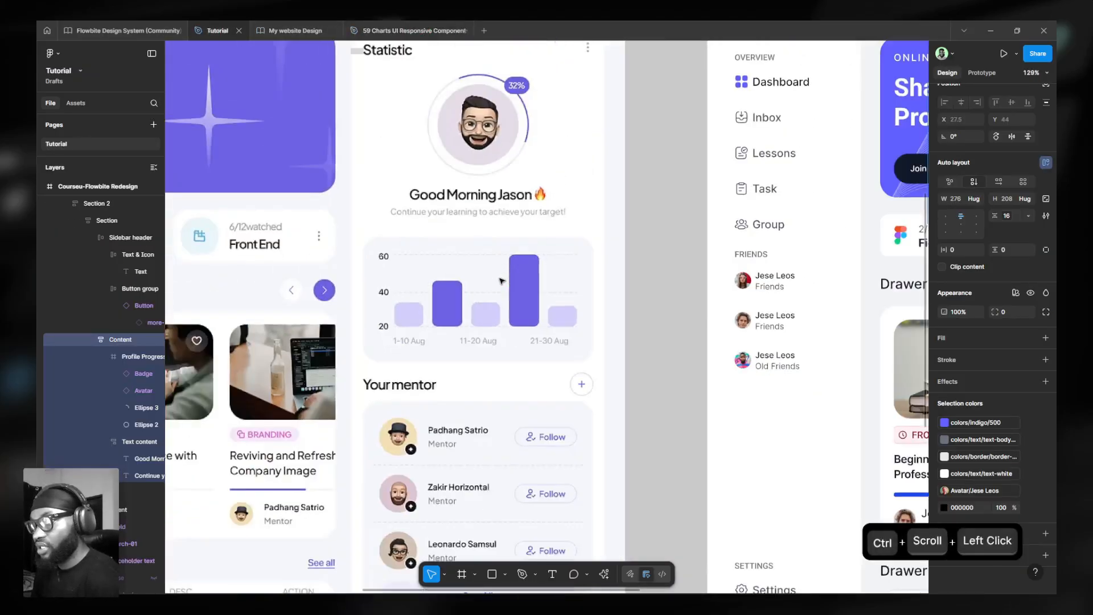
key(v)
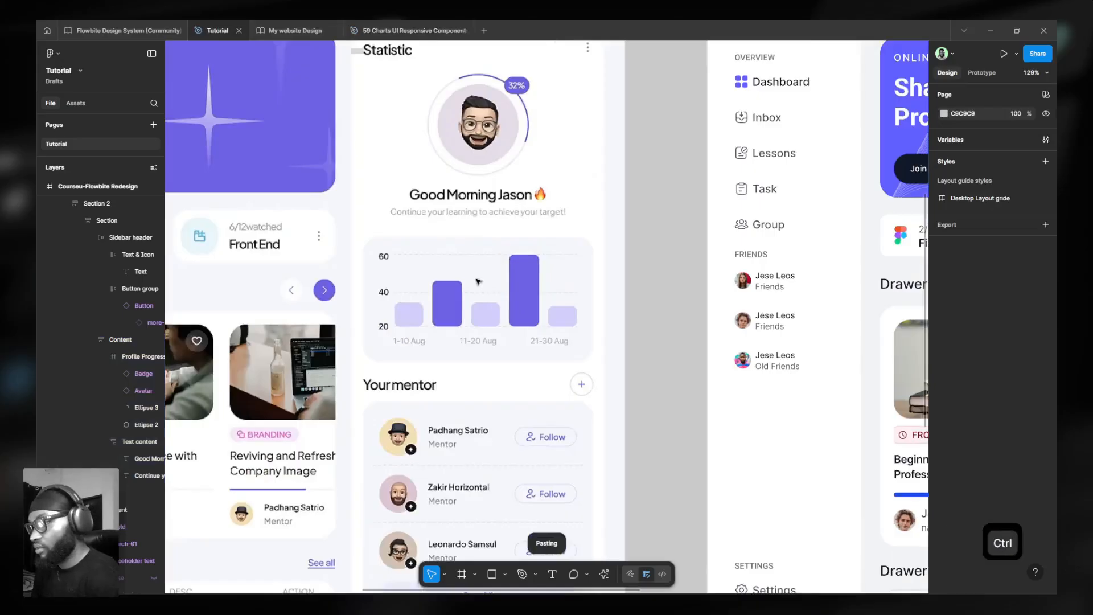
key(ctrl+v)
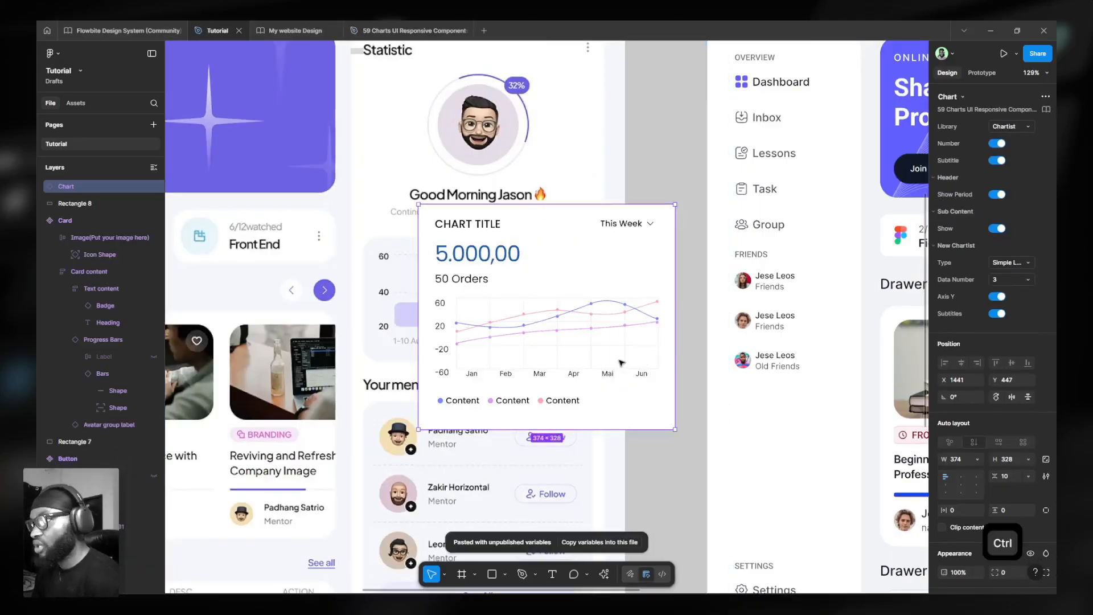
- Turn off the pasted chart's Subtitle, Number, Axis Y, Subtitles and Show Period properties
click(996, 161)
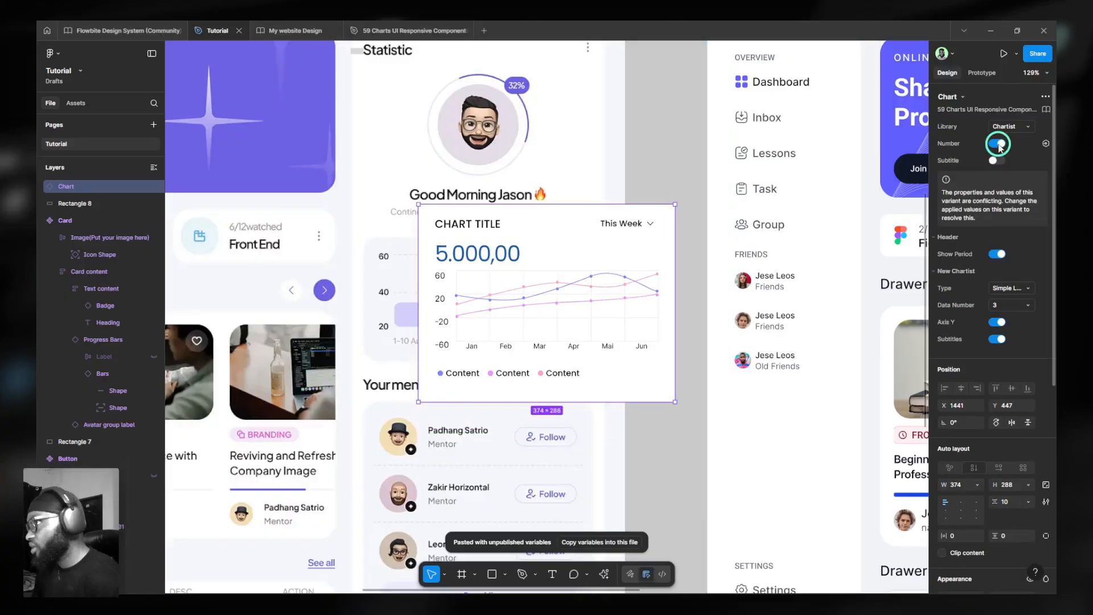
click(999, 146)
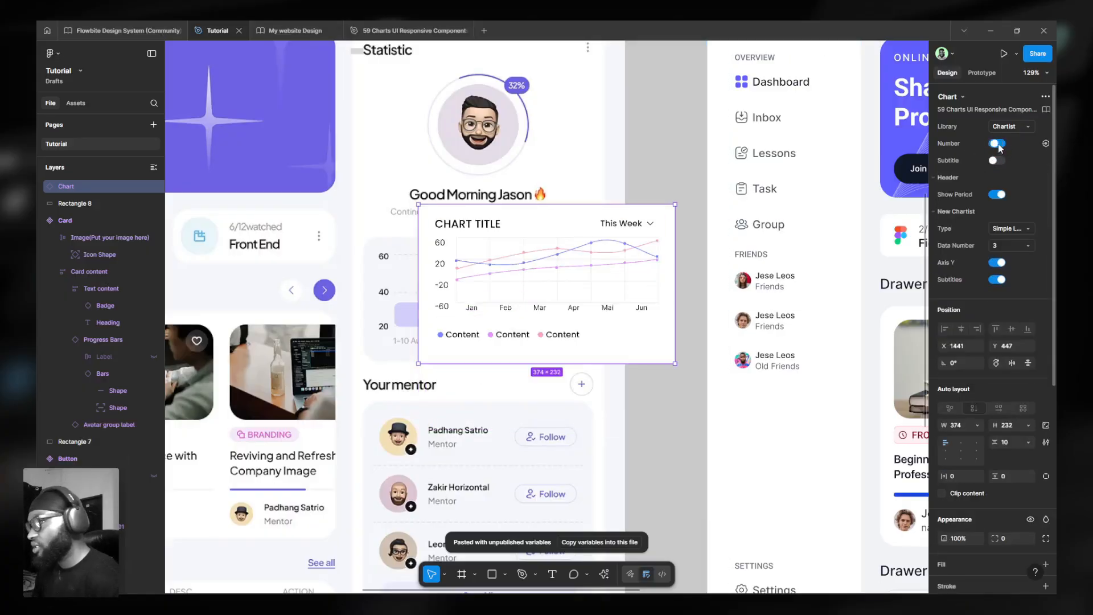
click(1000, 263)
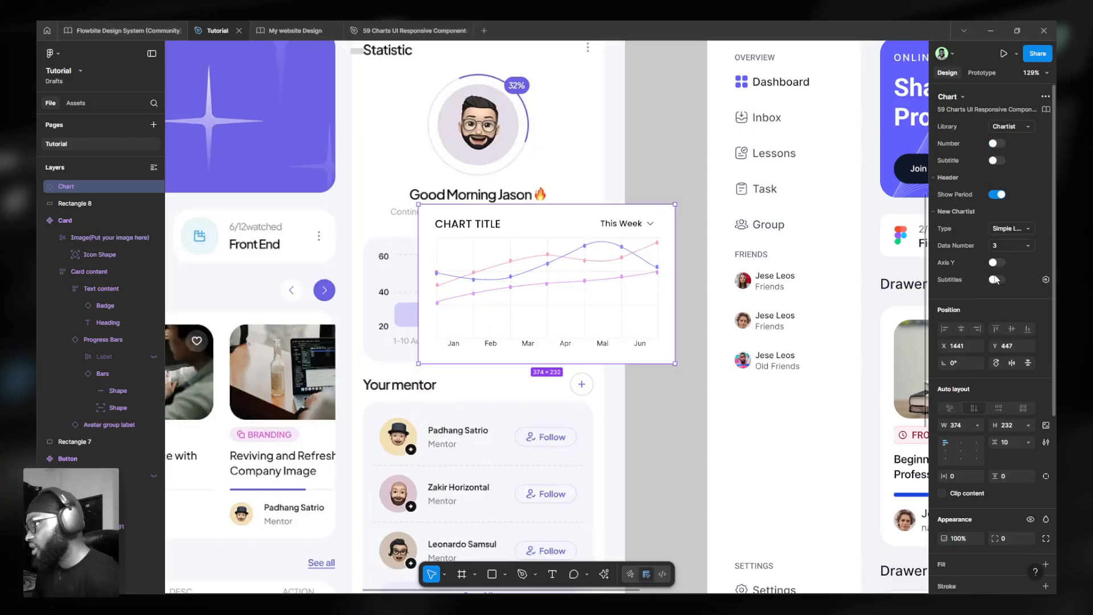
click(997, 195)
click(998, 195)
ctrl+scroll(583, 256, up, 4)
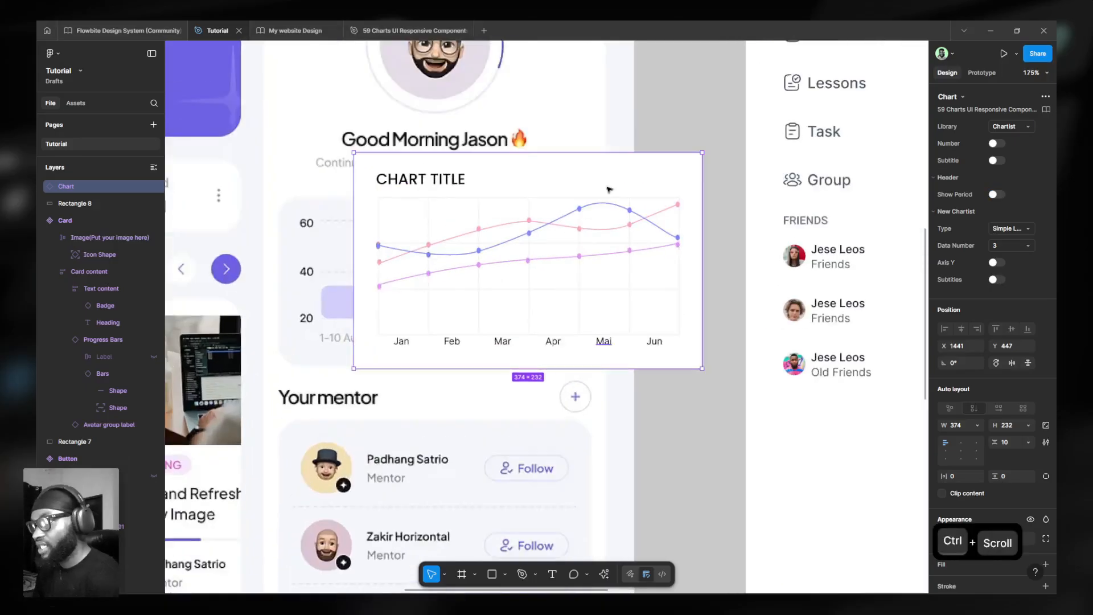
- Hide the Header layer holding the title inside the pasted chart
click(509, 213)
click(437, 173)
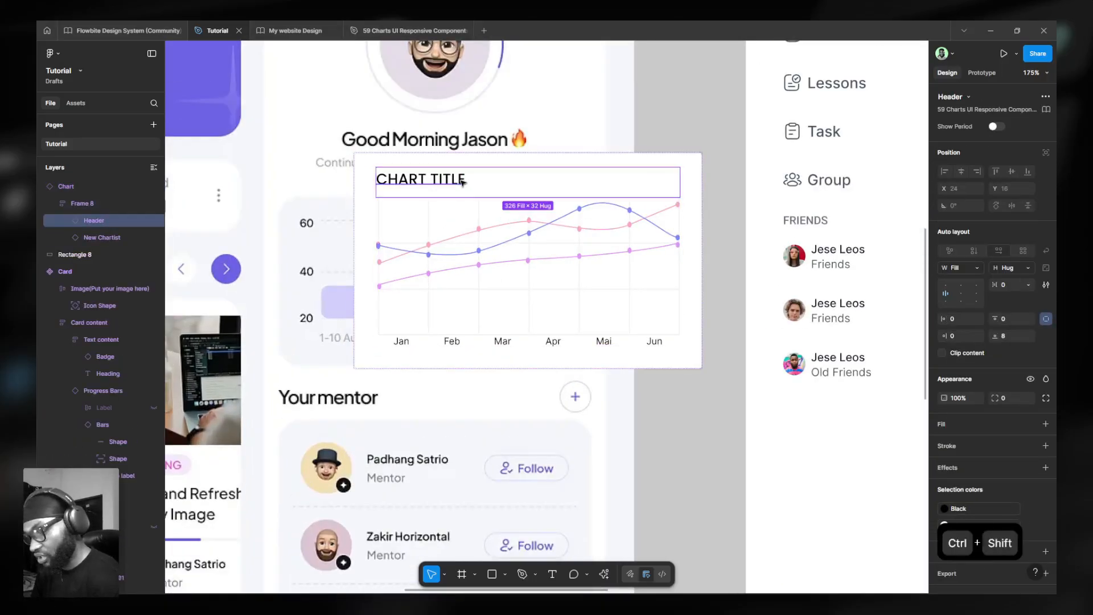
key(ctrl+shift+h)
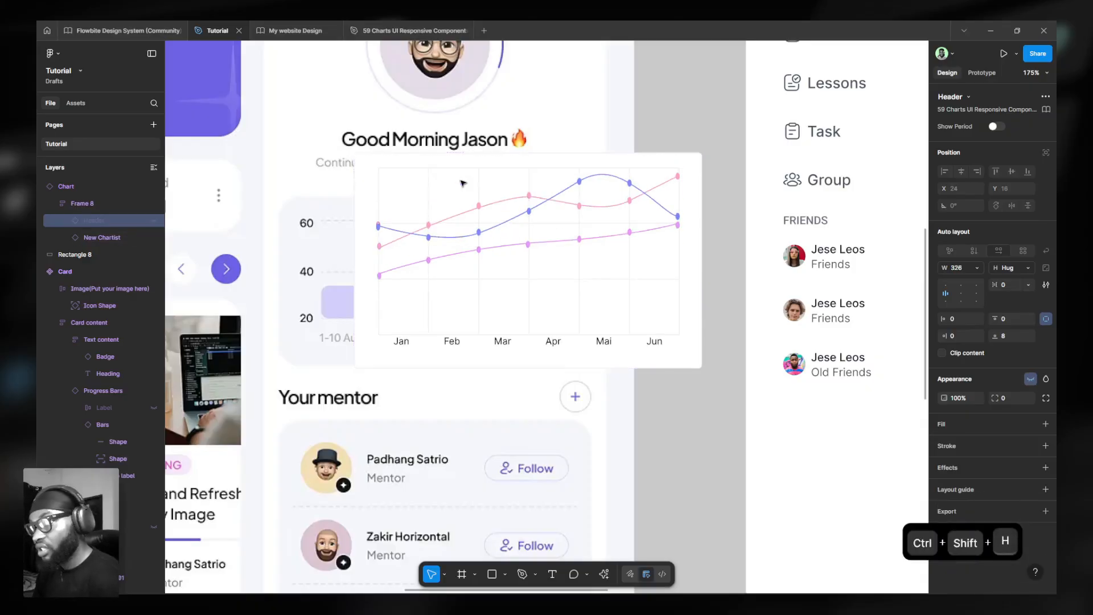
- Try the Chart.Js library variant on the pasted chart and undo the switch
click(464, 202)
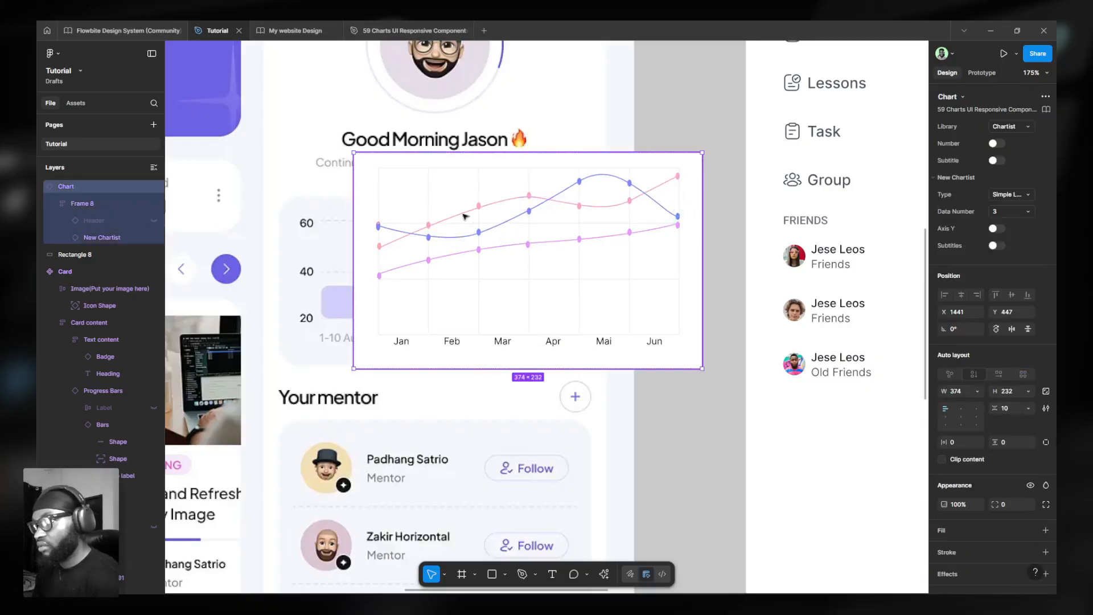
click(1009, 126)
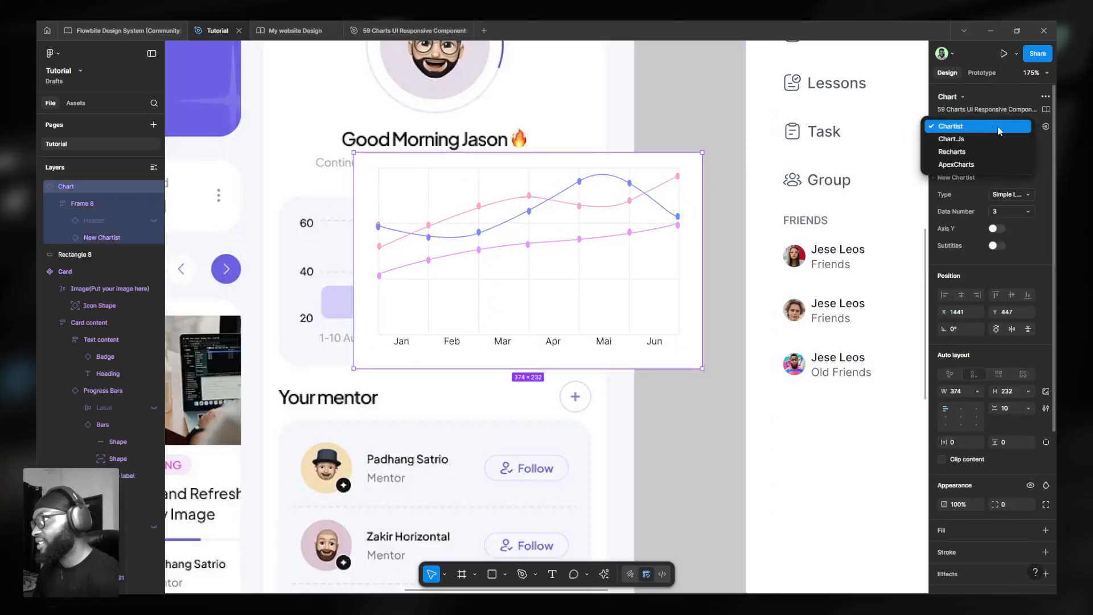
click(962, 139)
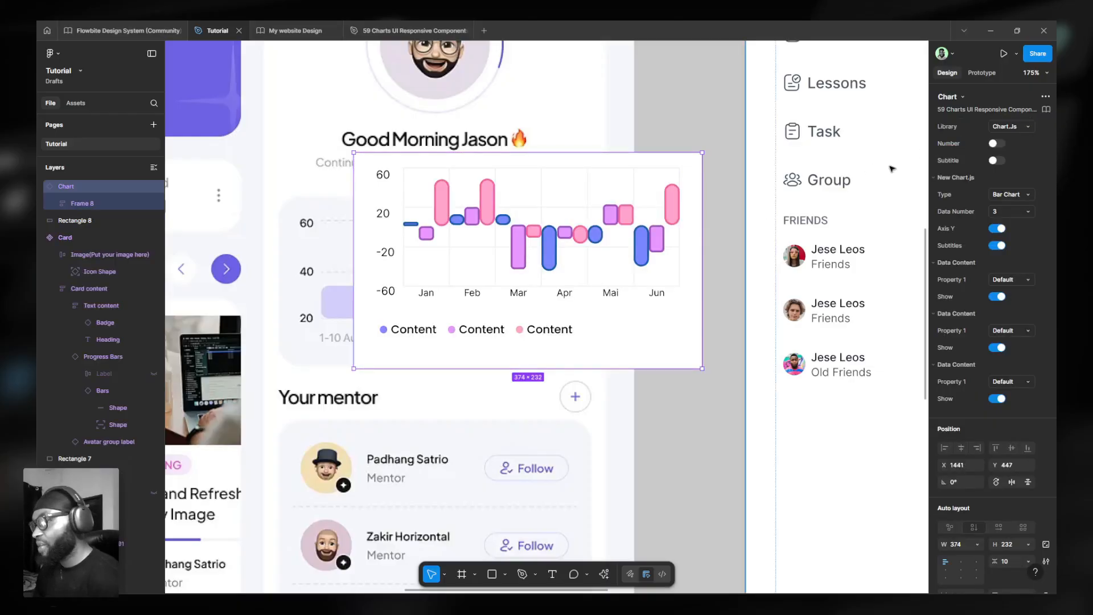
key(ctrl+z)
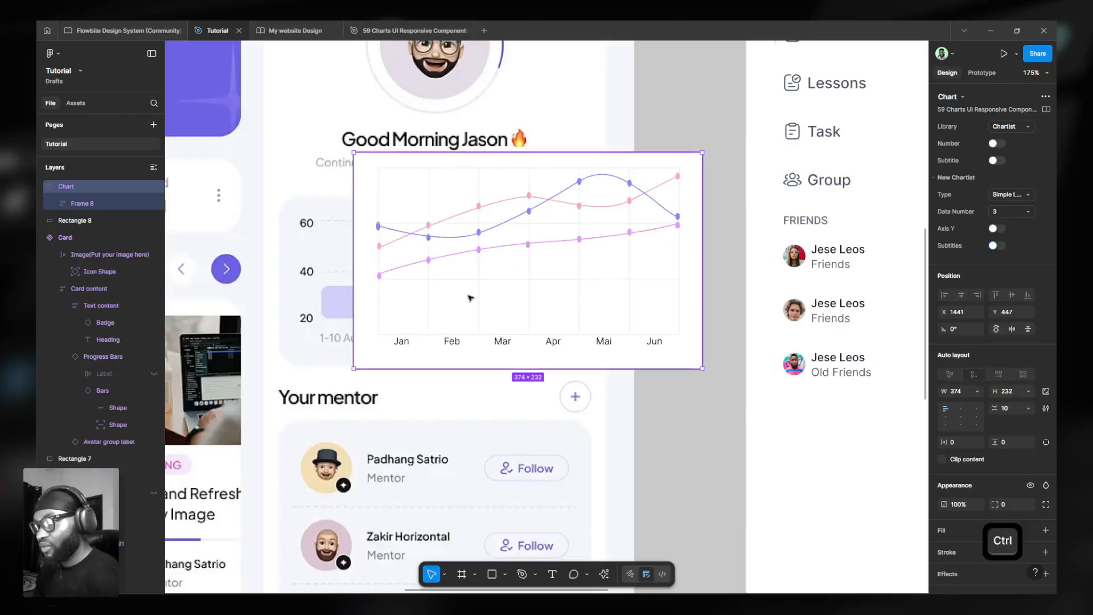
- Move the chart into the redesign's Section 2 panel, beneath the greeting content
ctrl+scroll(461, 290, down, 8)
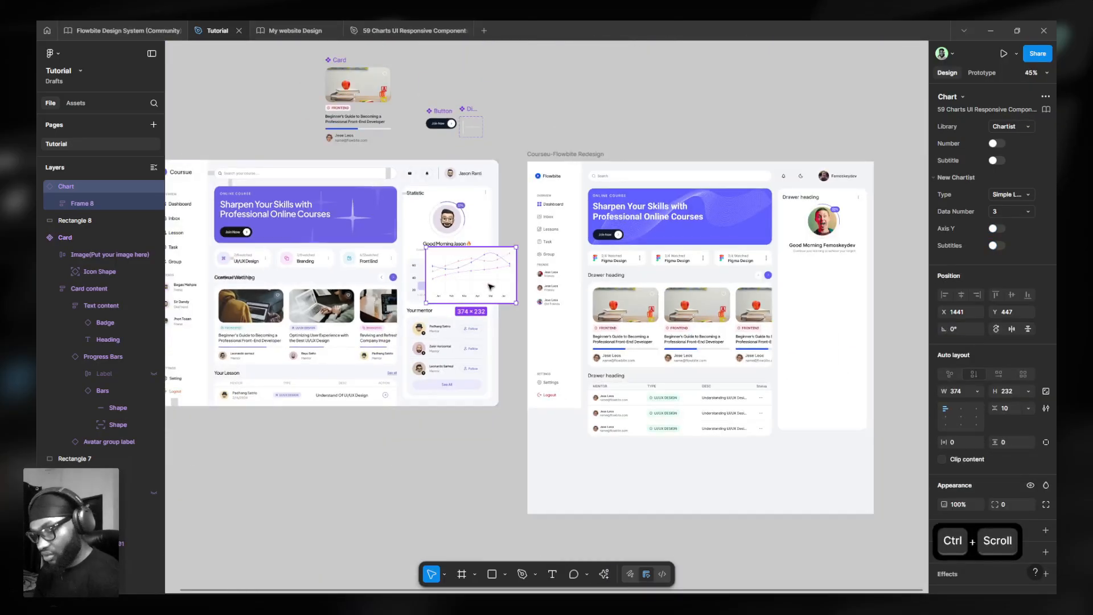
key(ctrl+x)
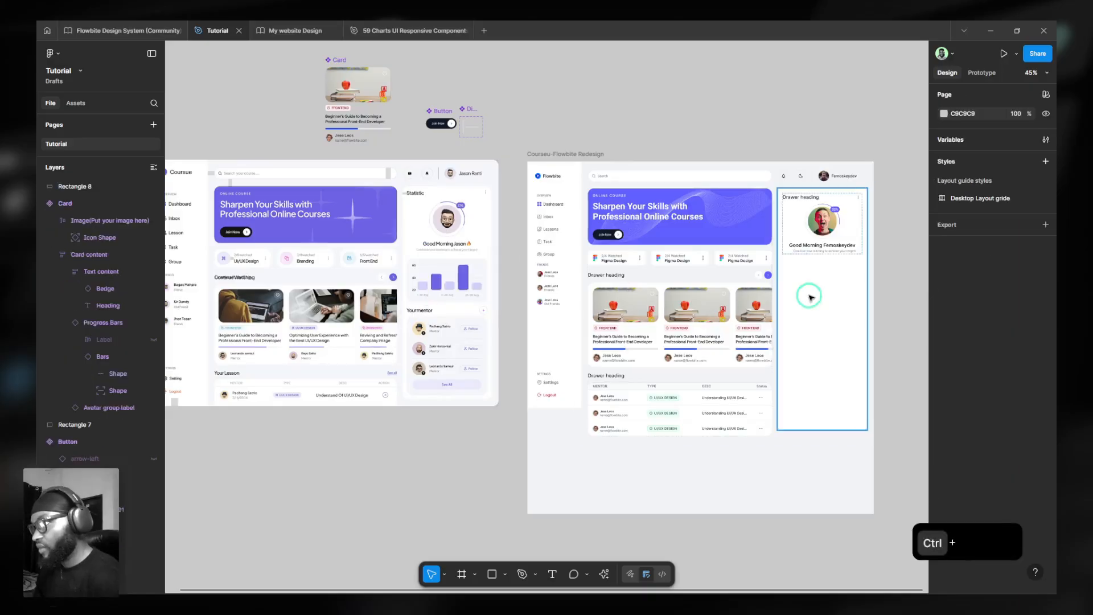
ctrl+click(808, 297)
key(ctrl+v)
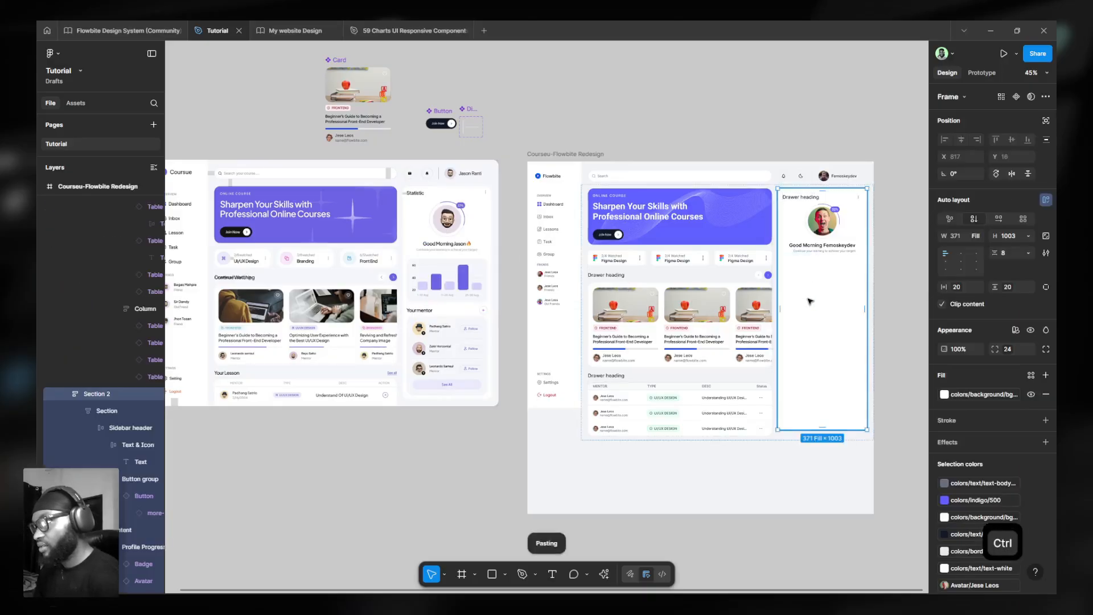
- Measure the gap between the greeting subtitle and the bar chart in the reference design using a temporary rectangle, and remove it
scroll(404, 257, up, 5)
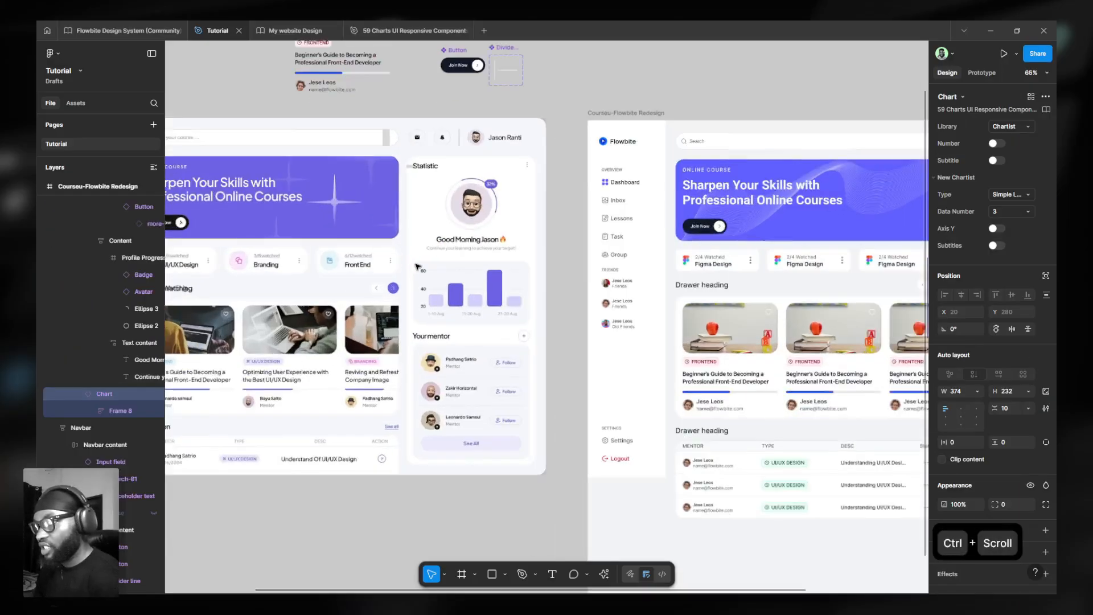
key(r)
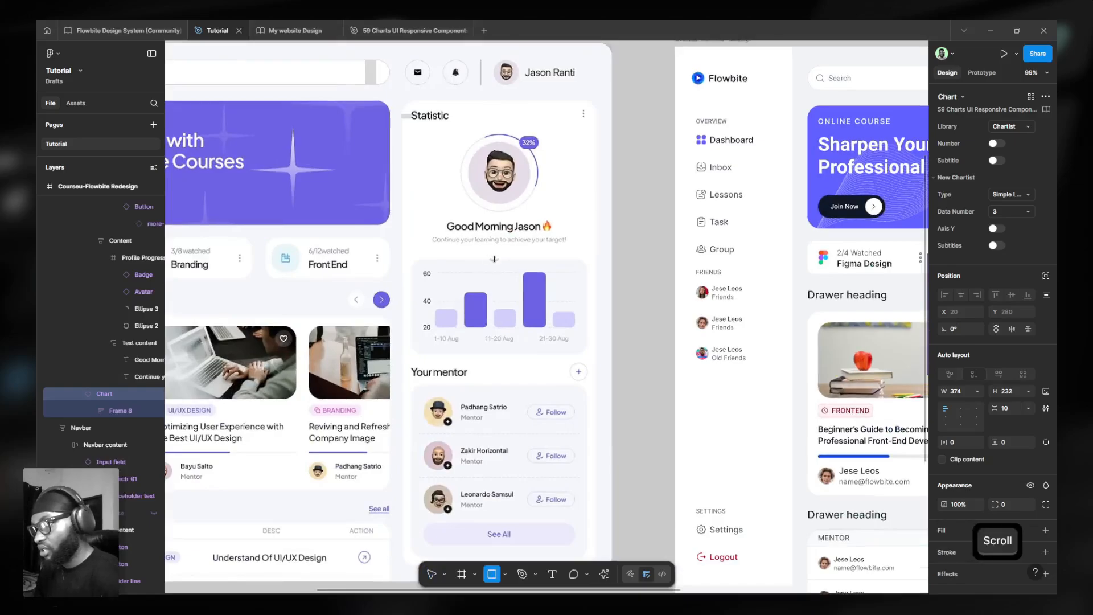
drag(496, 239, 510, 261)
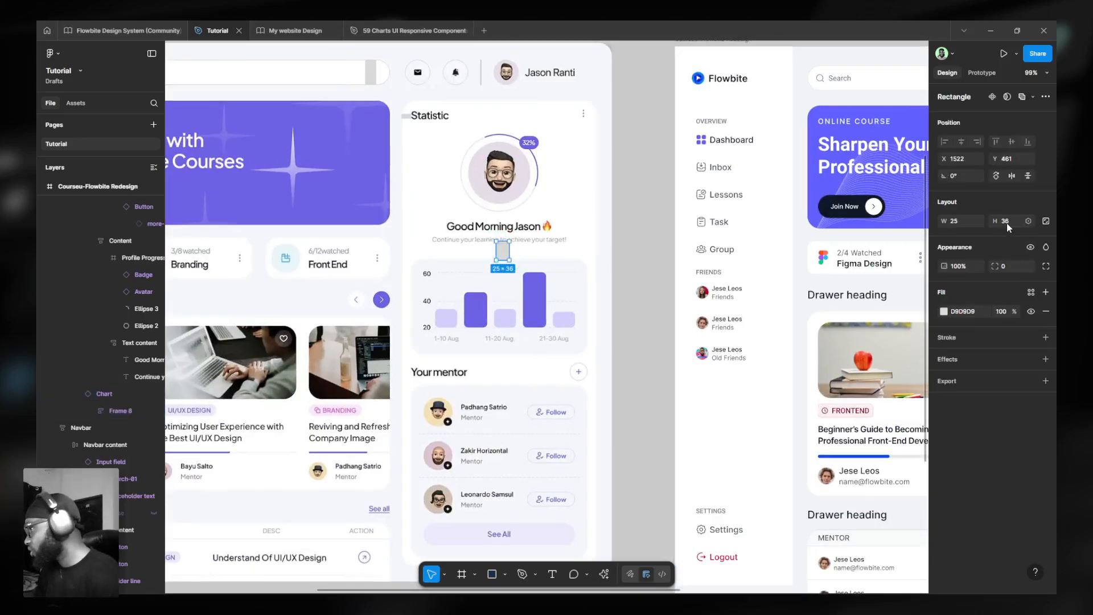
scroll(499, 234, up, 5)
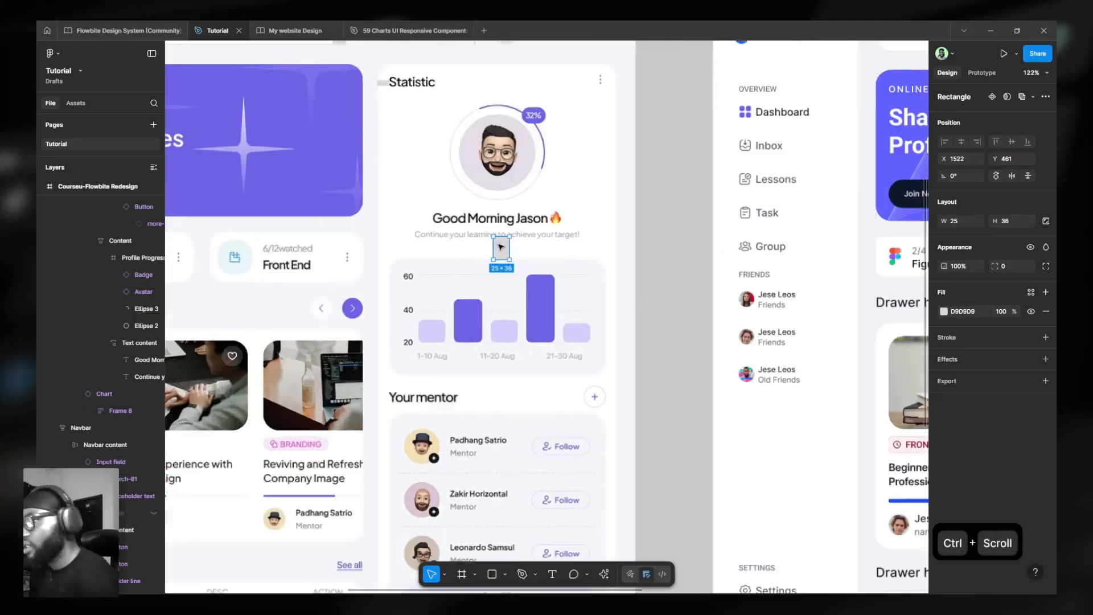
drag(499, 233, 505, 240)
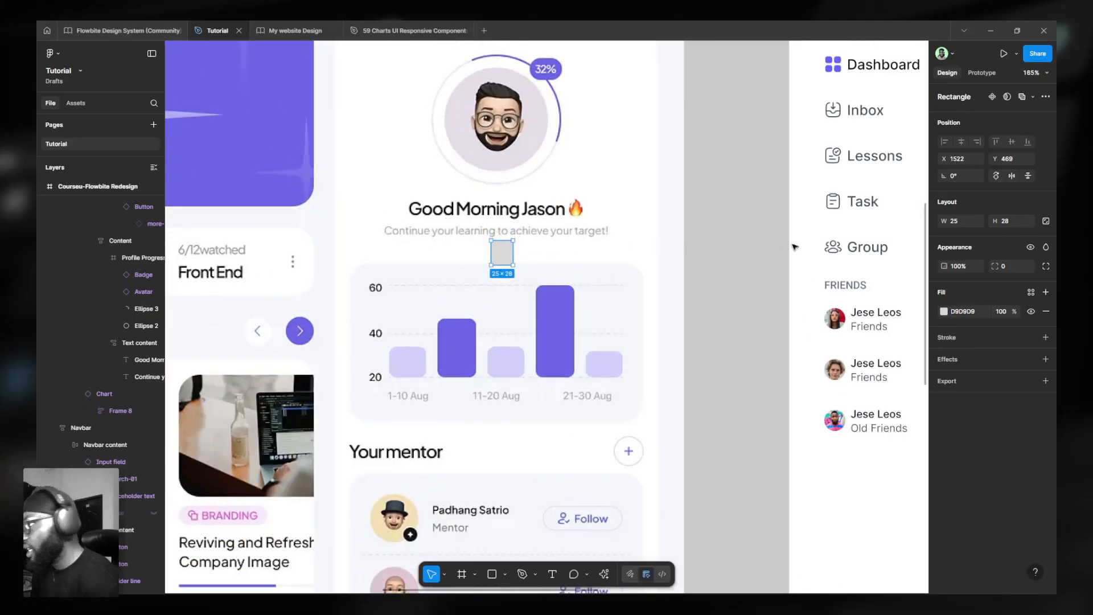
click(725, 283)
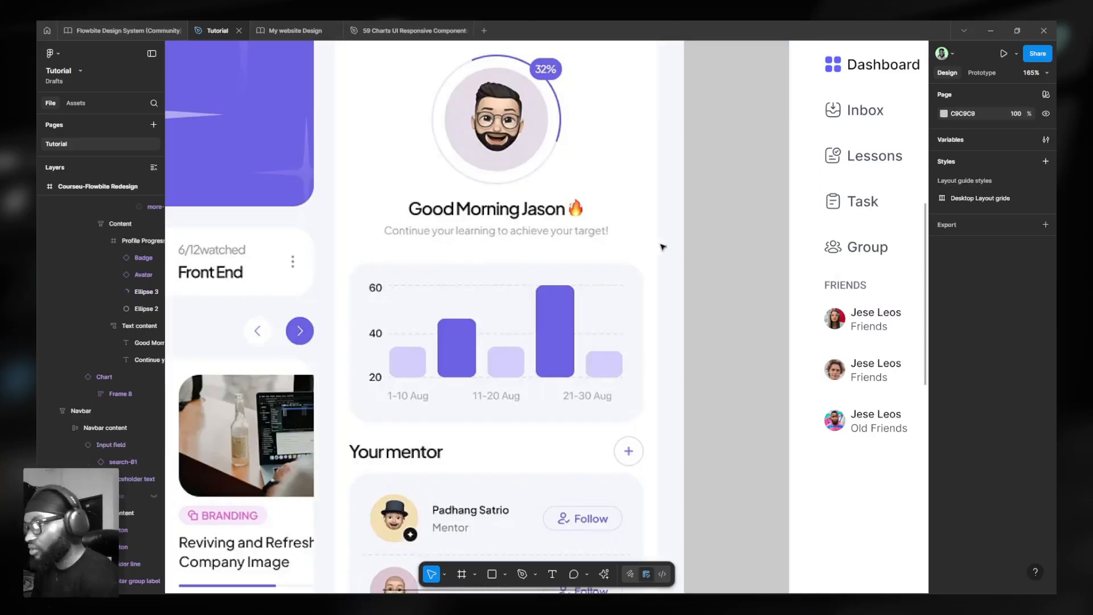
- Set the vertical gap between items in the redesign's Section 2 frame to the spacing variable 6 (24)
scroll(724, 283, down, 6)
scroll(867, 324, right, 7)
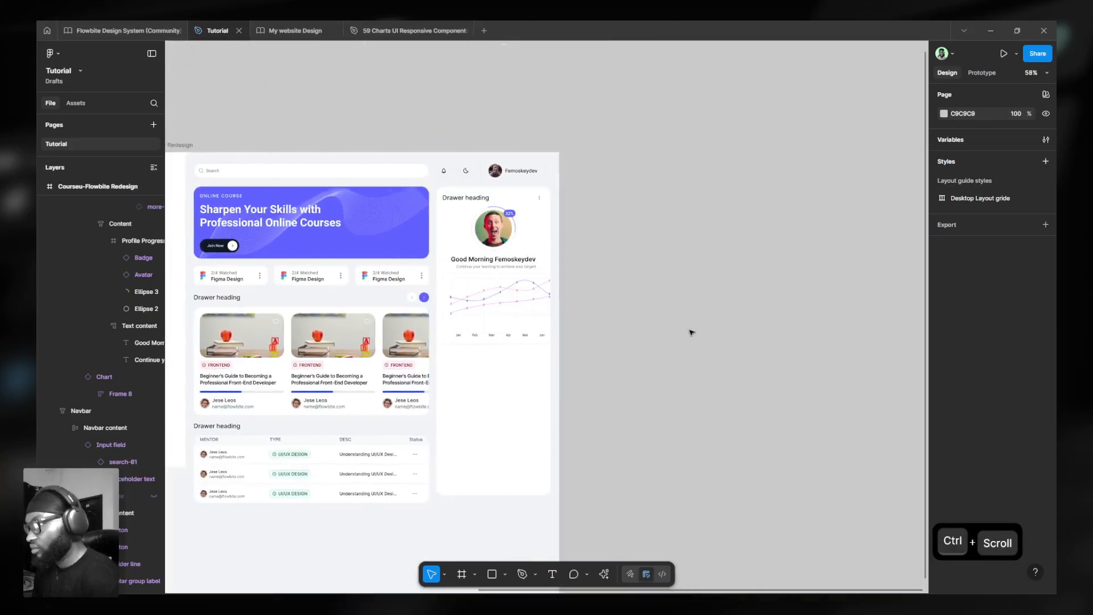
scroll(507, 309, up, 3)
ctrl+click(511, 310)
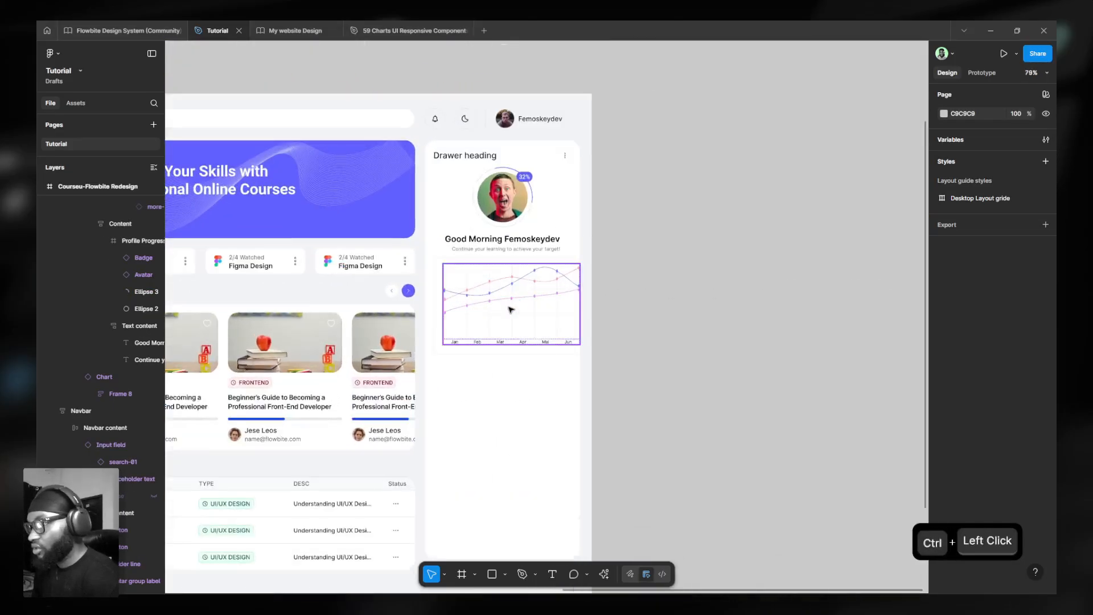
click(523, 251)
click(512, 288)
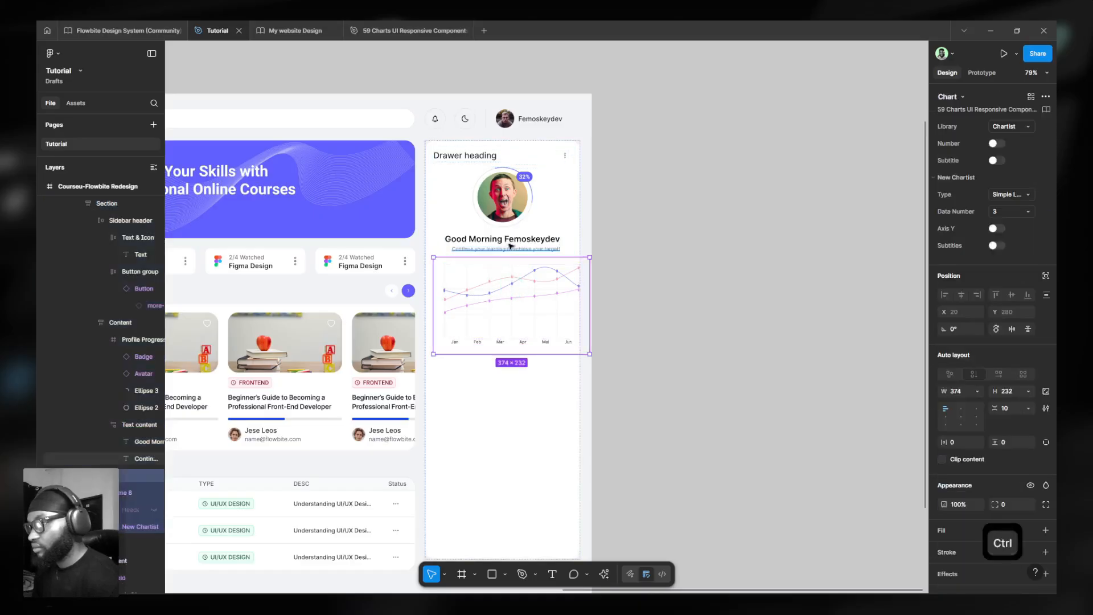
ctrl+click(578, 197)
click(578, 197)
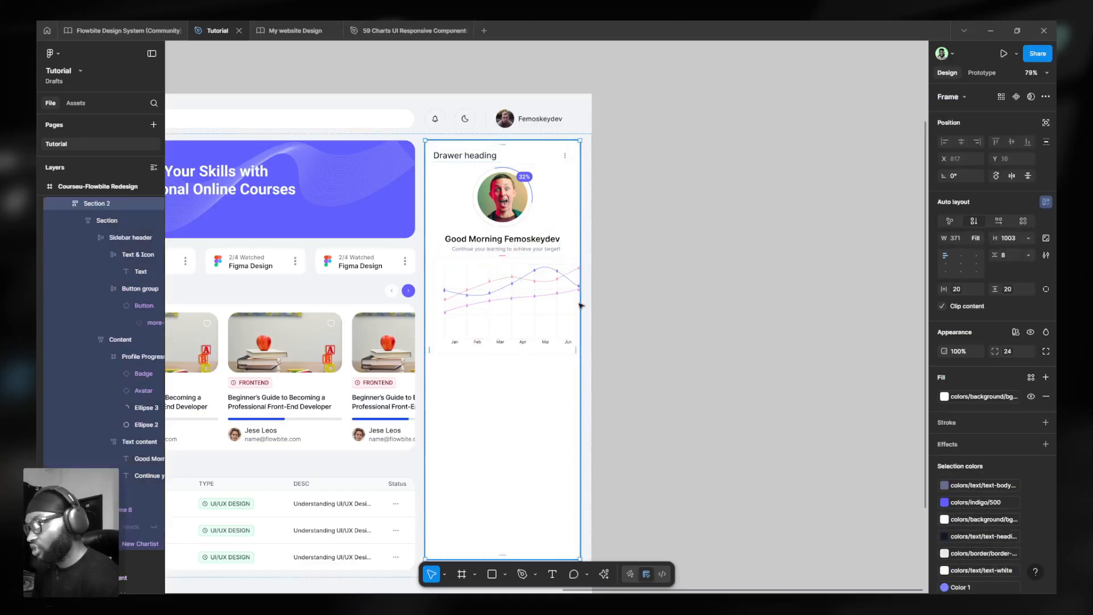
click(1027, 260)
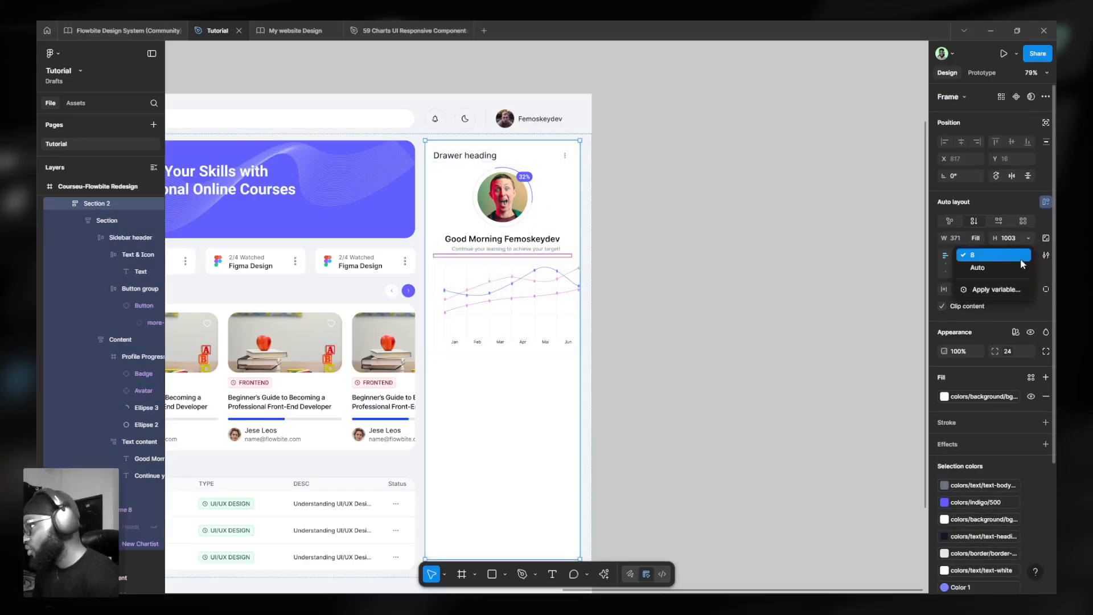
click(992, 289)
scroll(968, 393, down, 5)
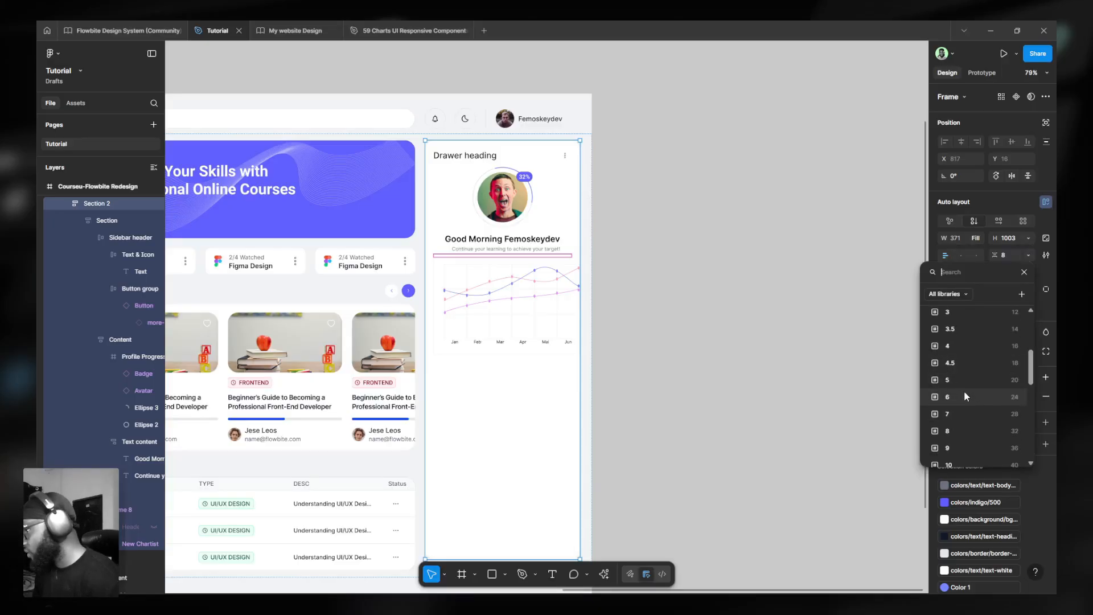
click(964, 391)
- Set the Section 2 line chart's width to fill its container
click(525, 323)
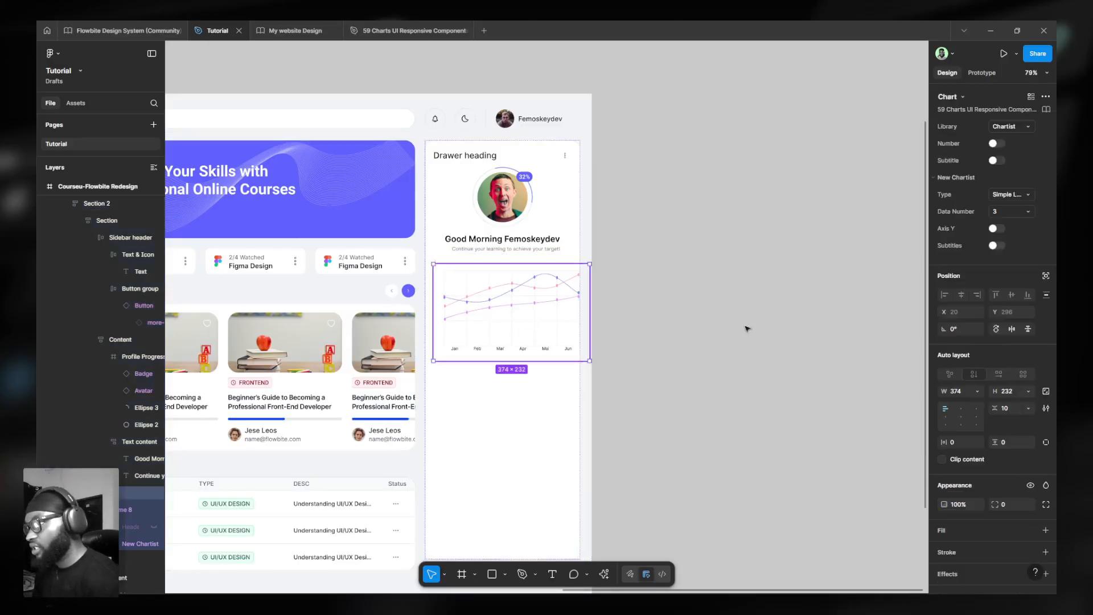
click(977, 391)
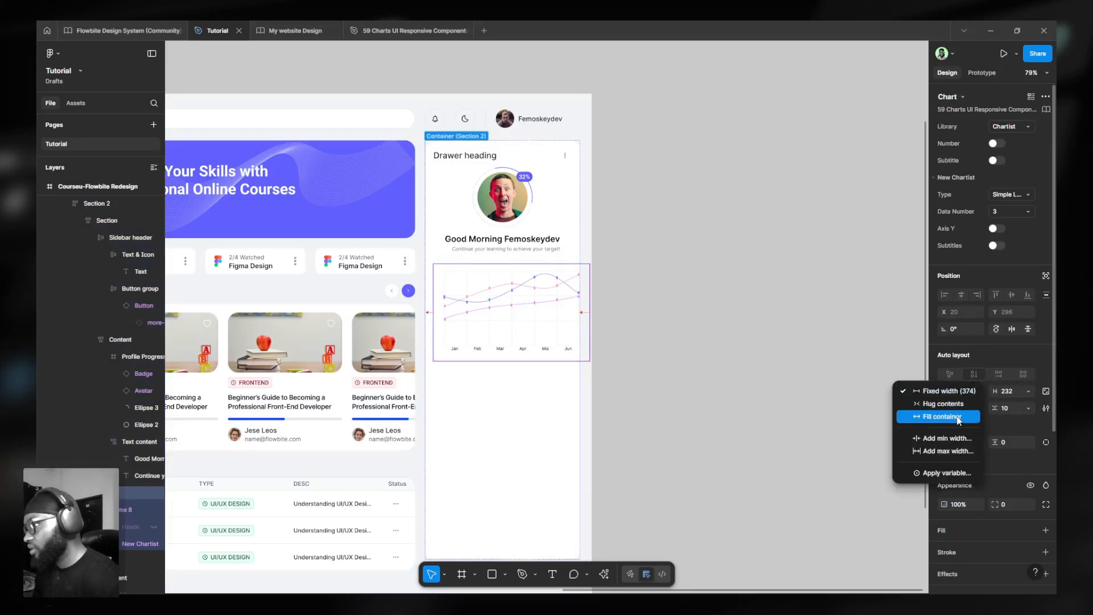
click(942, 416)
key(ctrl)
scroll(449, 333, up, 10)
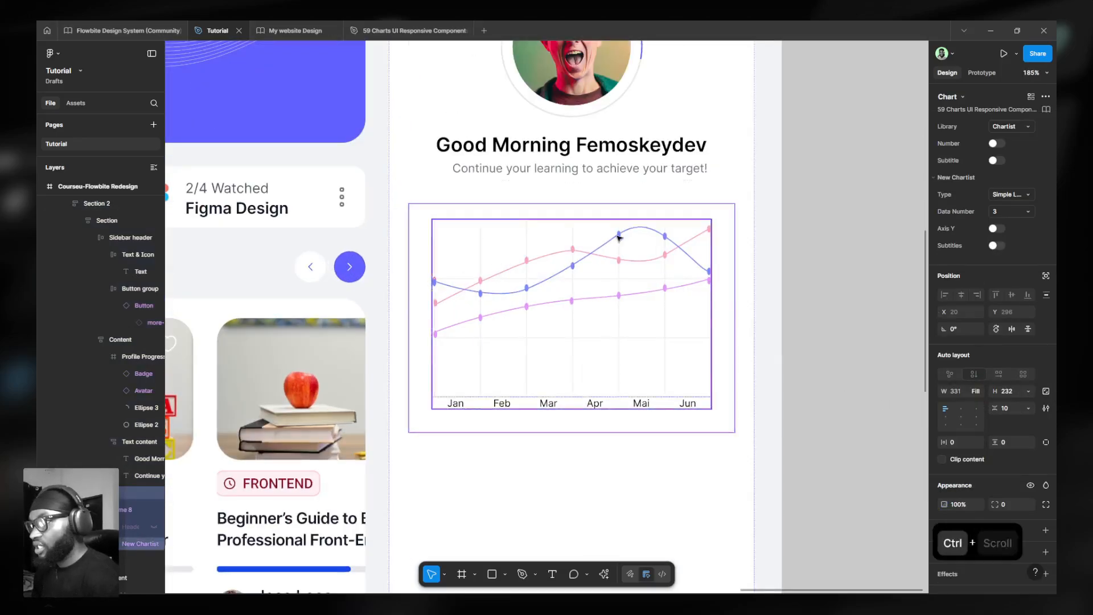
scroll(618, 237, down, 10)
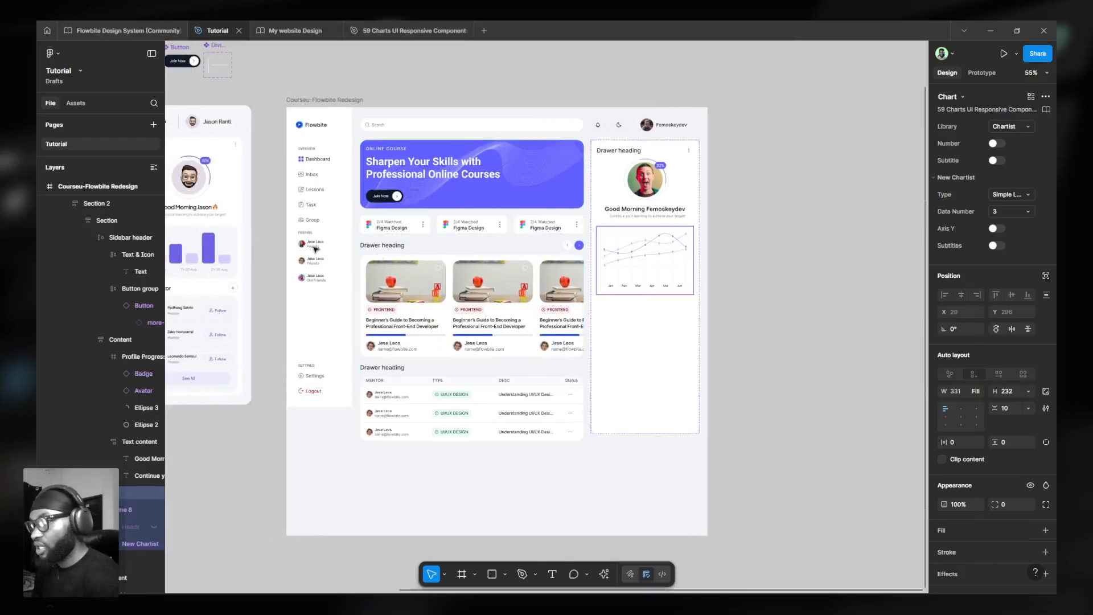
- Apply the bg-tertiary library colour as the chart's fill
scroll(985, 498, down, 3)
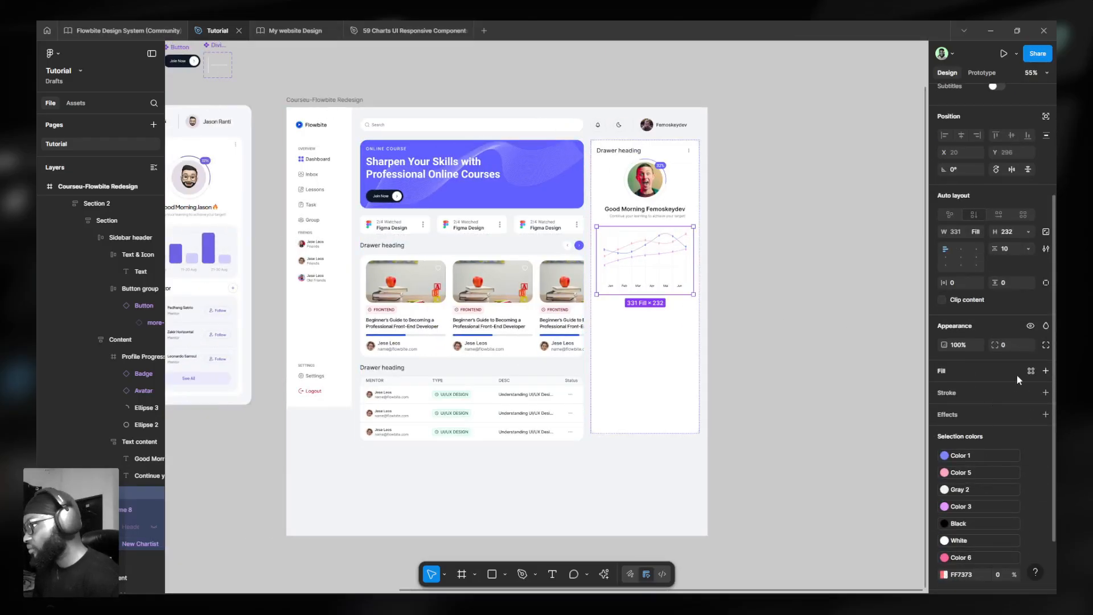
click(1032, 371)
text(bg)
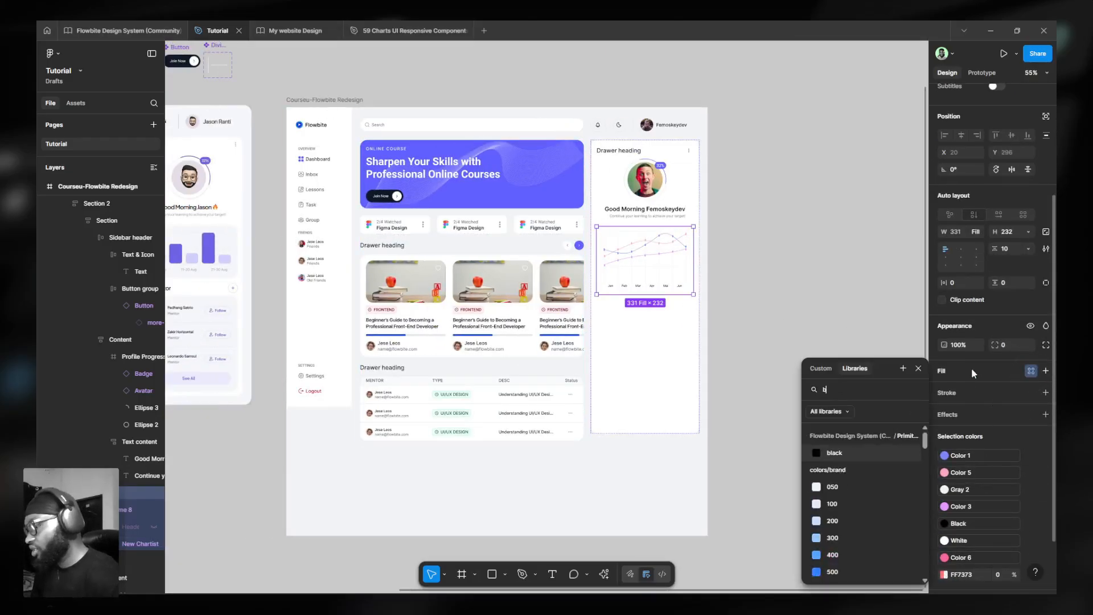
scroll(848, 508, down, 3)
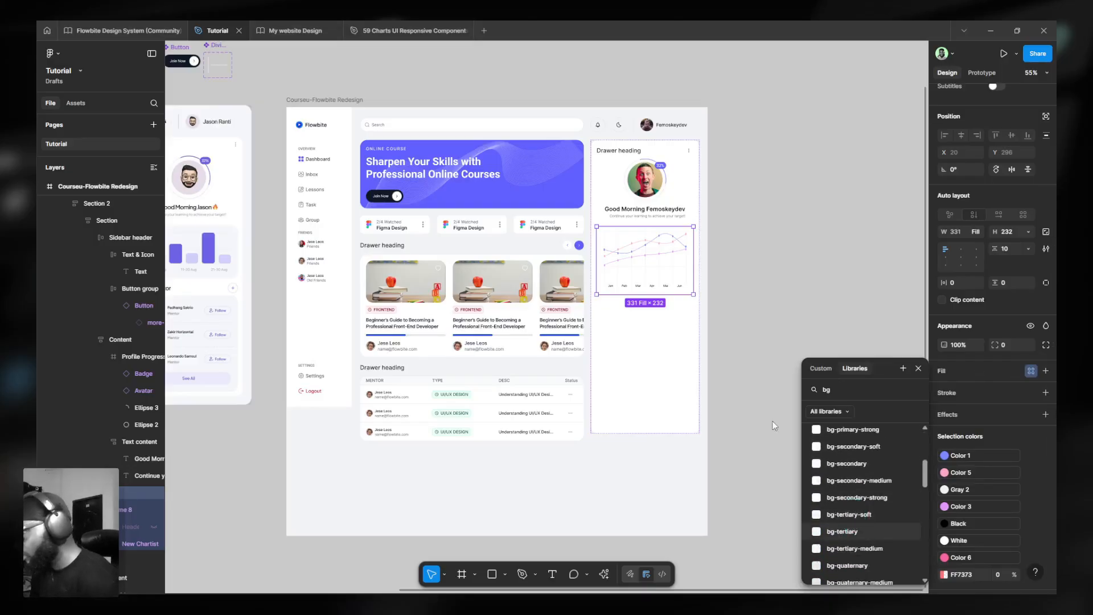
click(859, 533)
- Remove the white fill and the Gray 2 stroke from Frame 8 inside the chart
scroll(652, 246, up, 5)
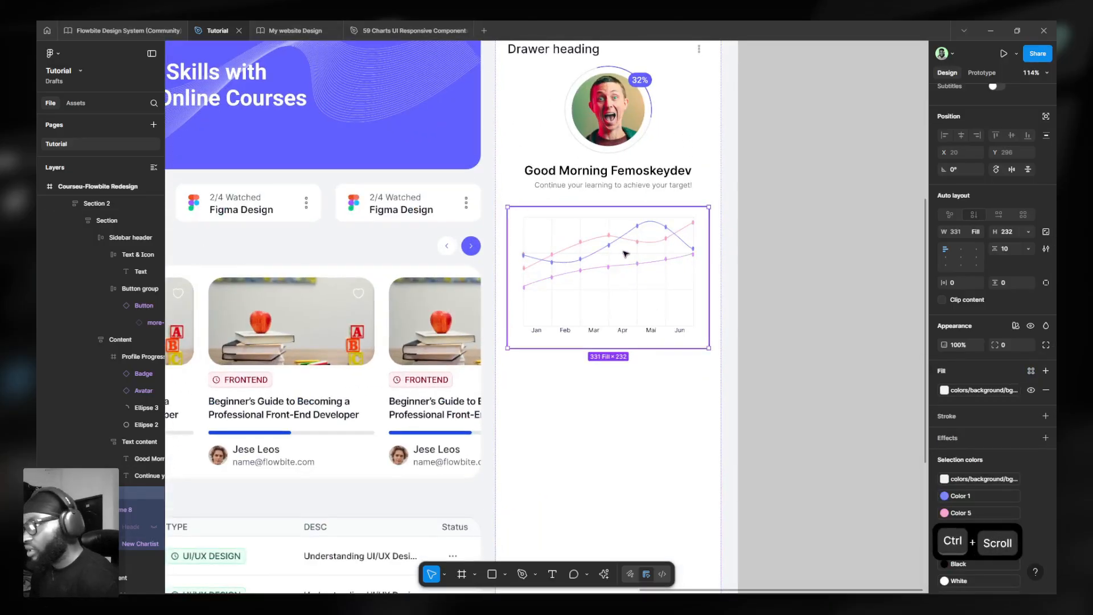
click(142, 509)
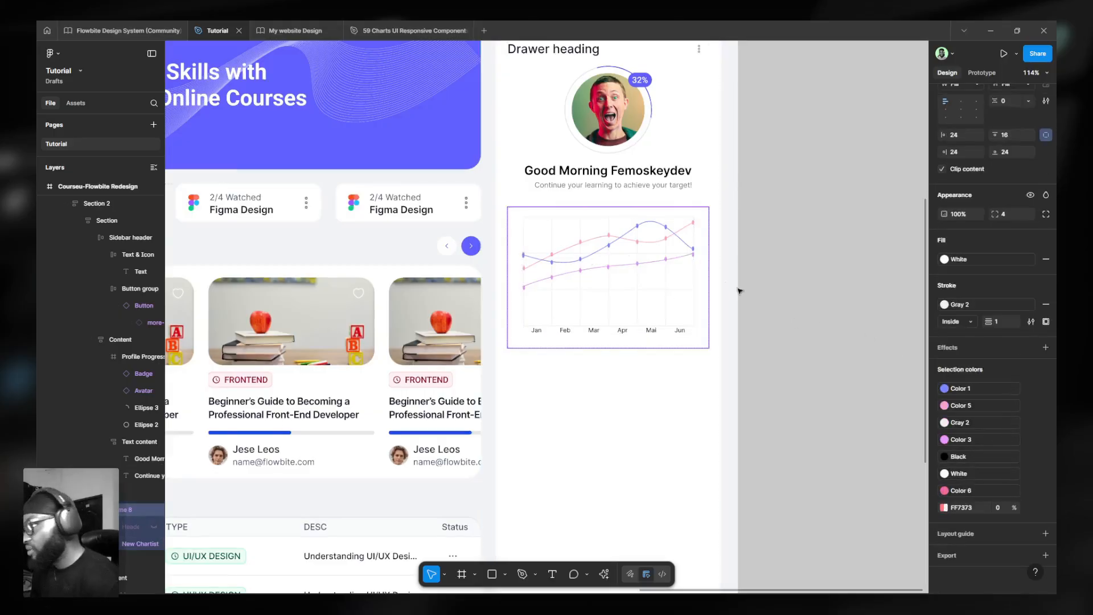
click(1045, 259)
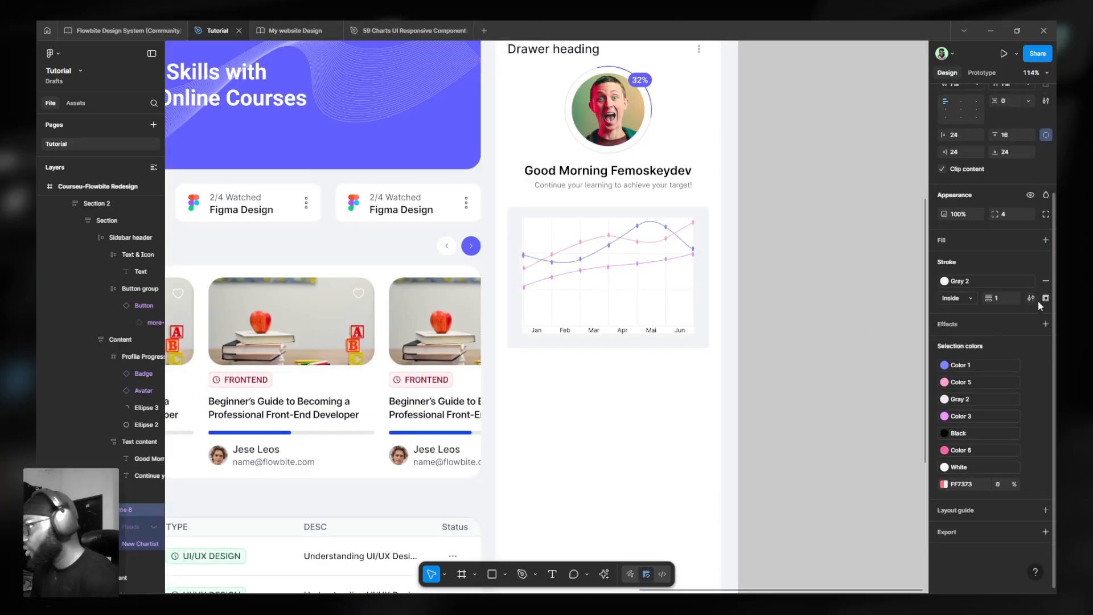
click(1046, 281)
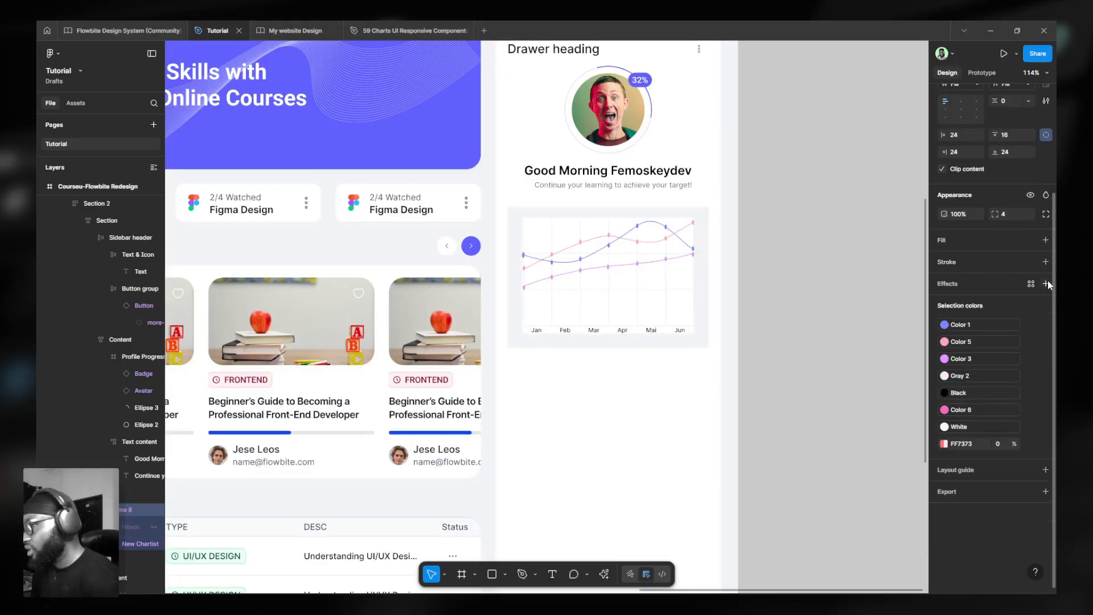
- Remove the white fill from the New Chartist layer inside the chart
click(637, 292)
ctrl+scroll(638, 292, up, 5)
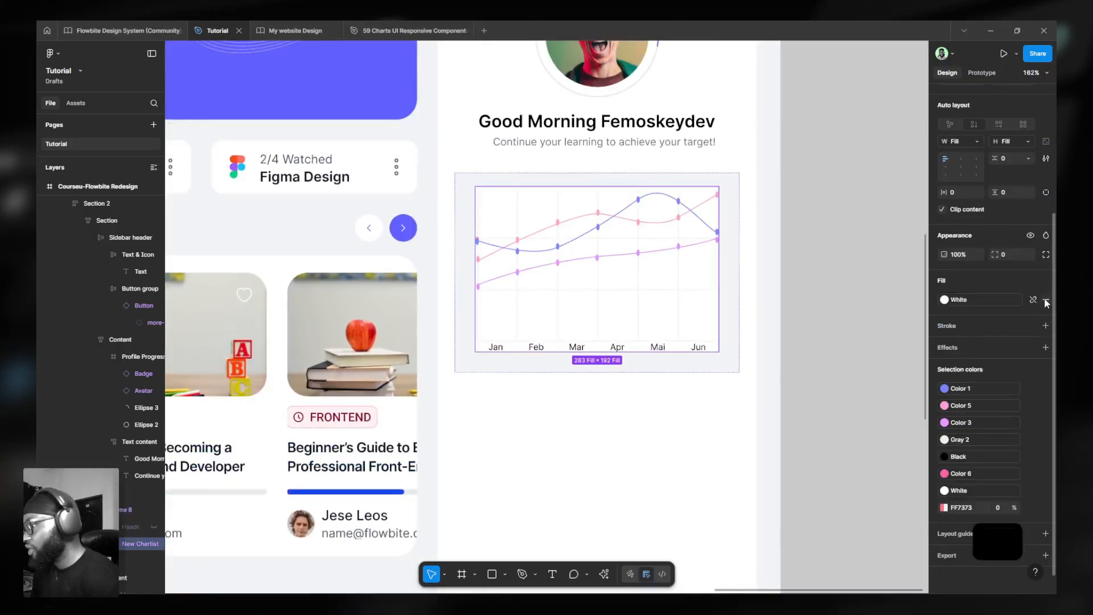
click(1046, 300)
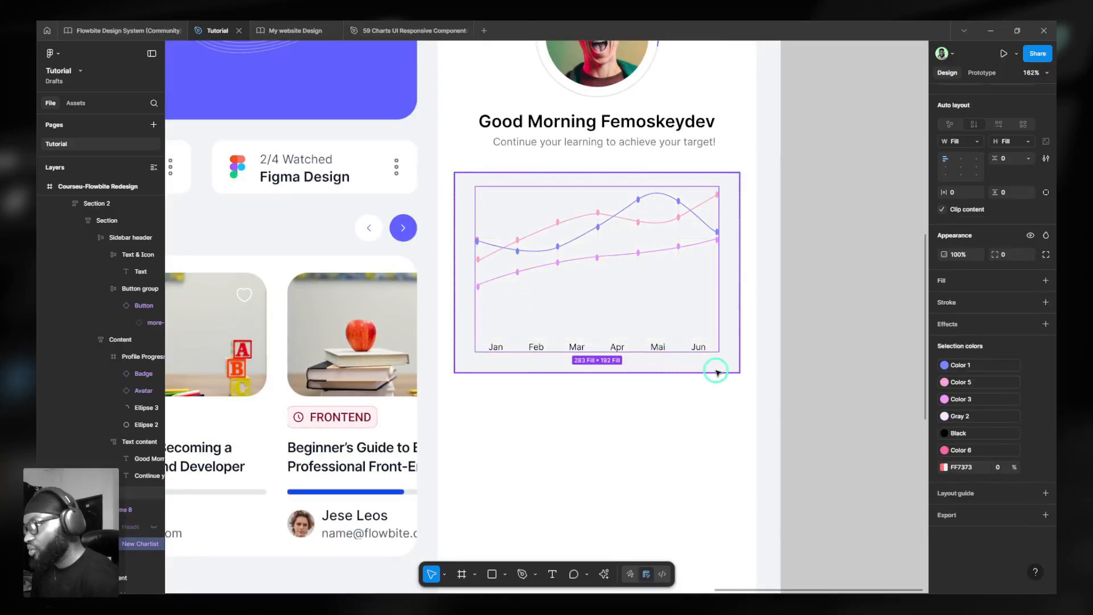
- Try the bg-secondary library colour as the outer chart frame's fill
click(718, 373)
click(1046, 280)
click(1031, 280)
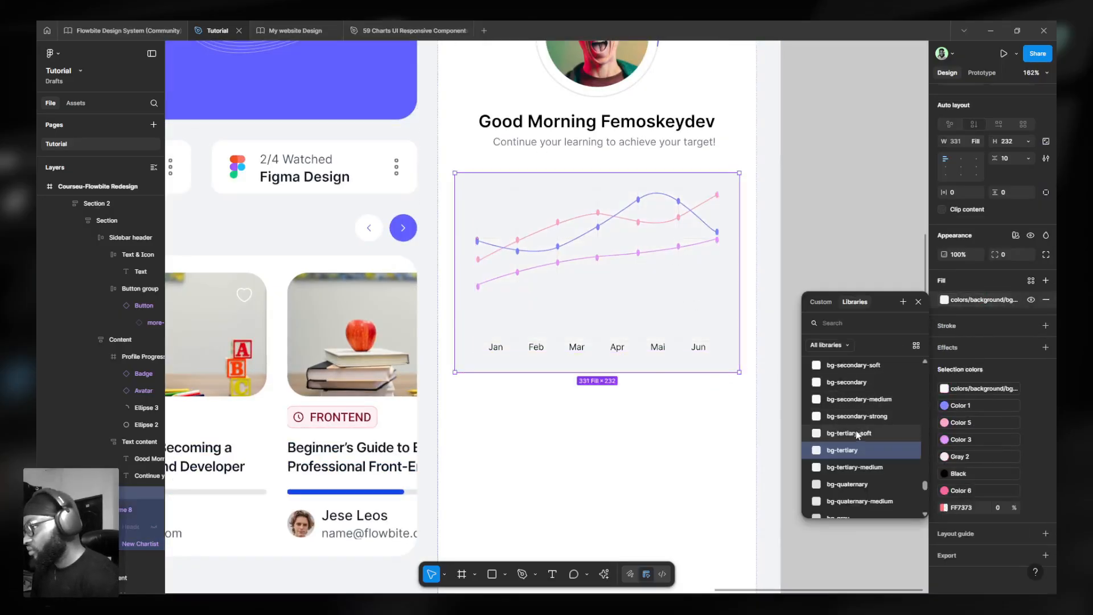
click(869, 384)
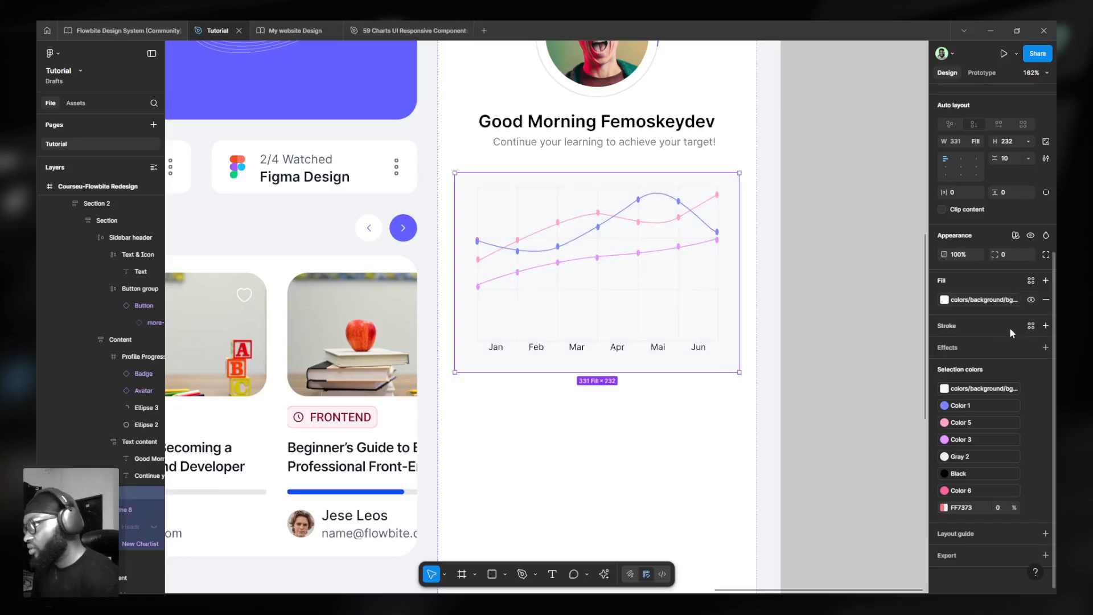
- Set the outer chart frame's fill to the indigo/50 library colour
click(987, 301)
text(indi)
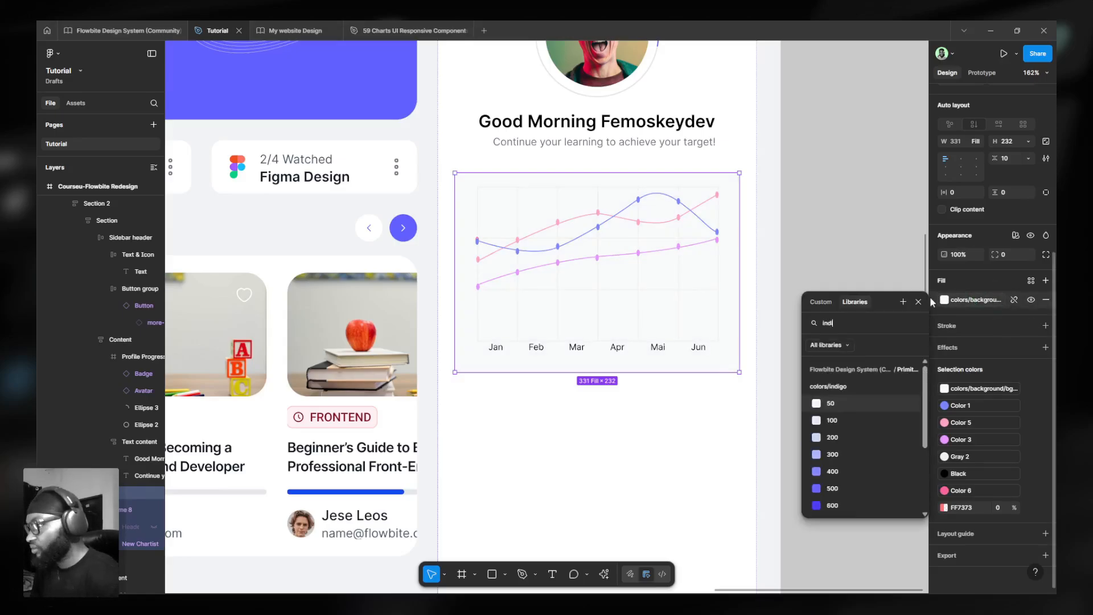
click(840, 402)
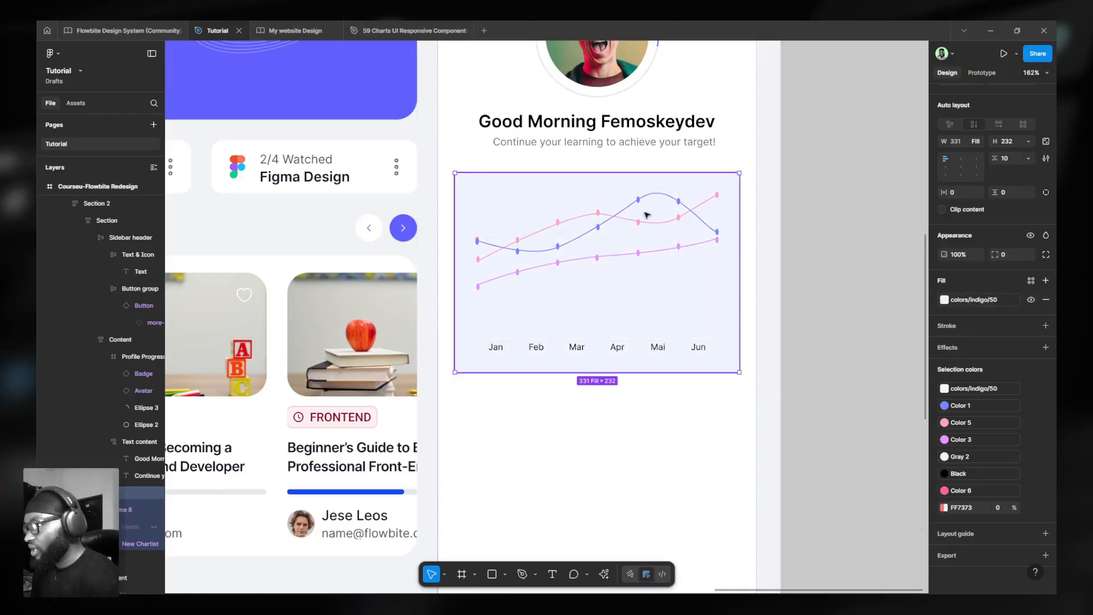
- Replace the chart's black with the text-black library colour
click(973, 477)
text(text)
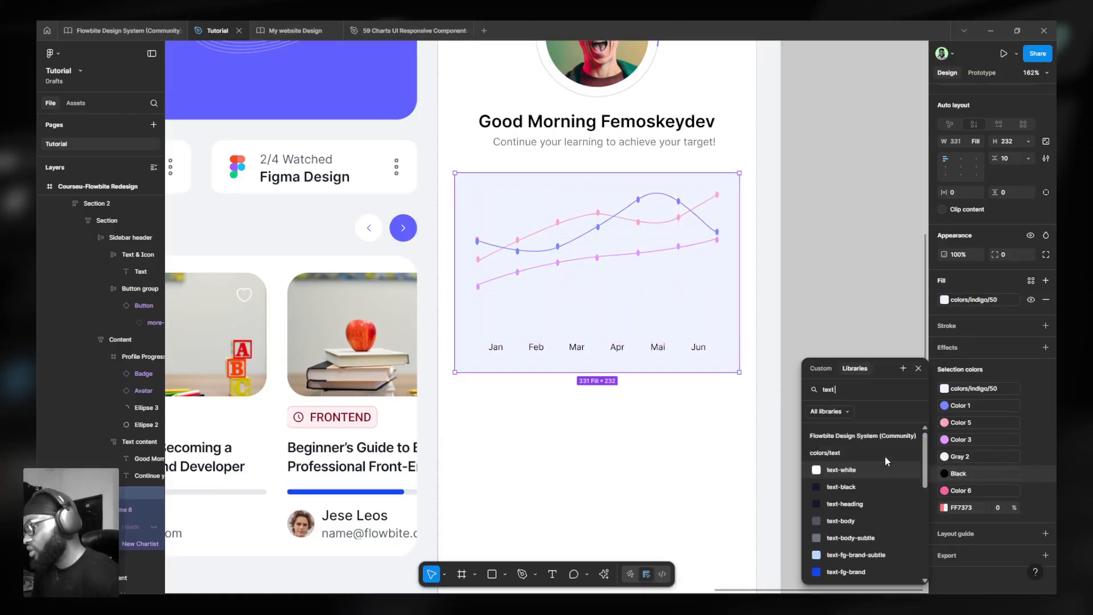
click(859, 488)
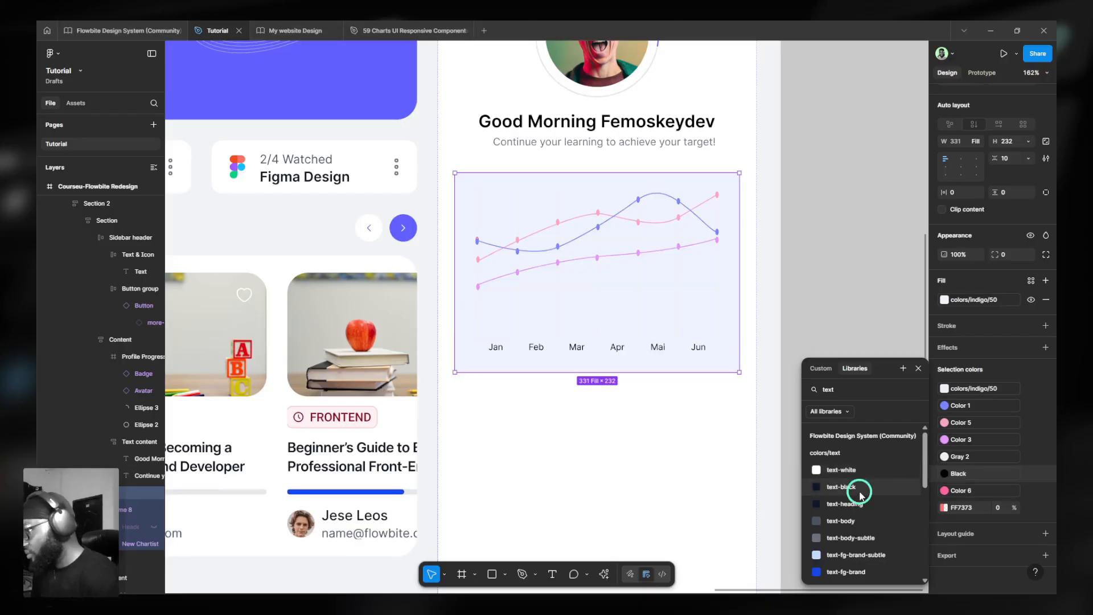
- Replace the chart's blue line colour, Color 1, with the teal/400 library colour
scroll(573, 290, up, 5)
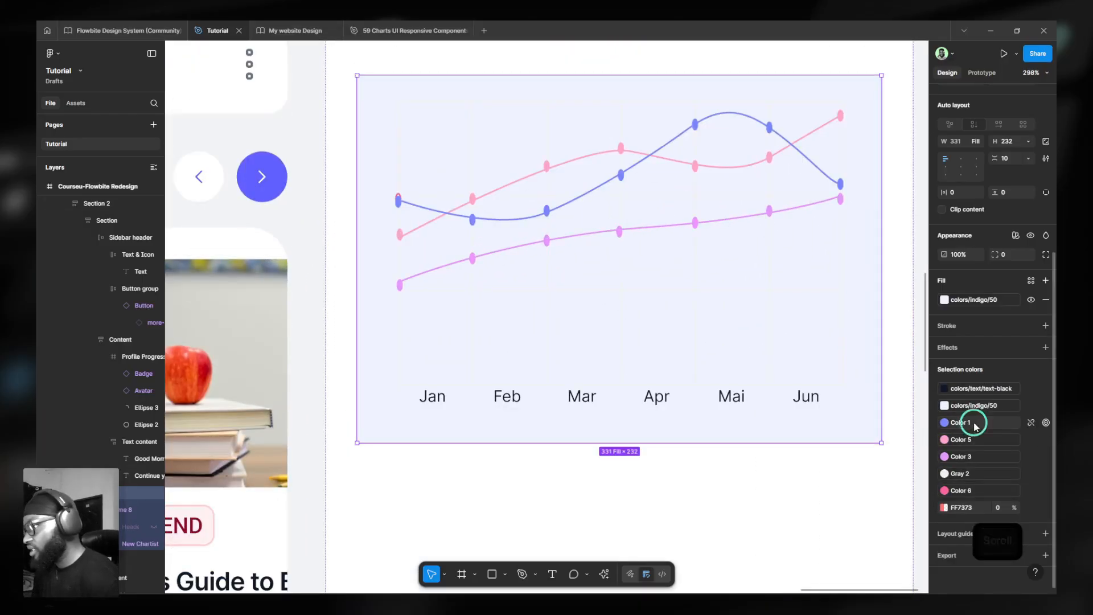
click(944, 422)
text(teal)
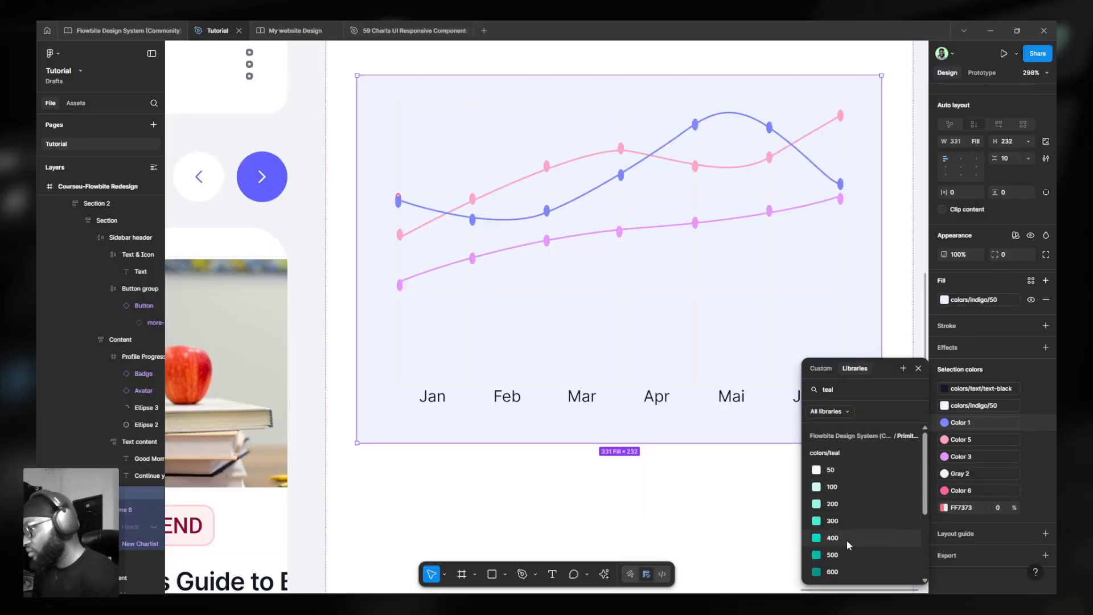
click(833, 538)
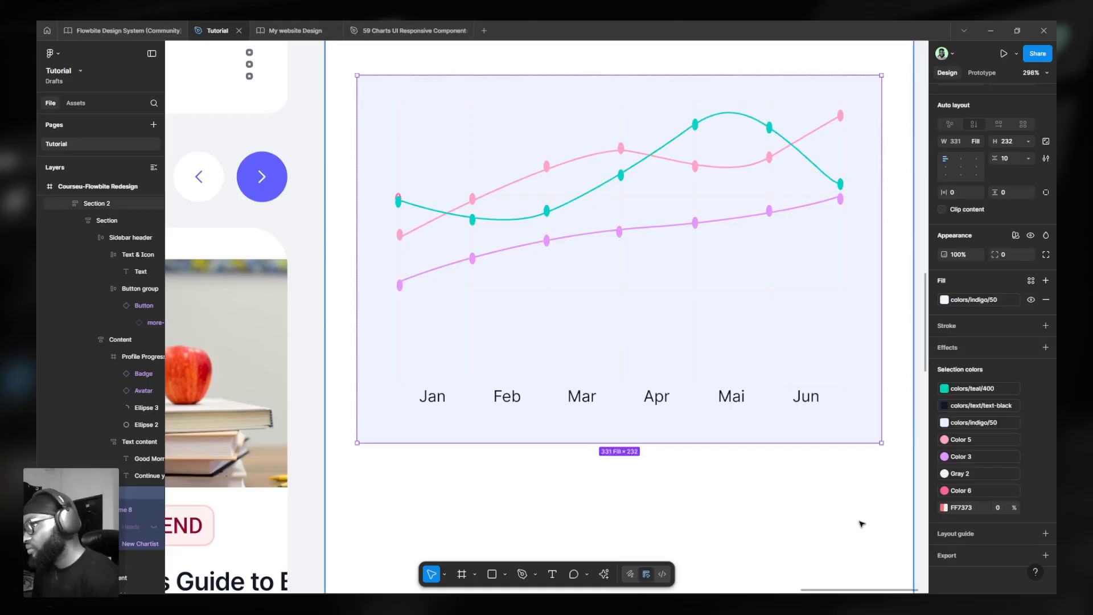
- Replace the chart's pink line colour, Color 5, with the indigo/500 library colour
click(967, 442)
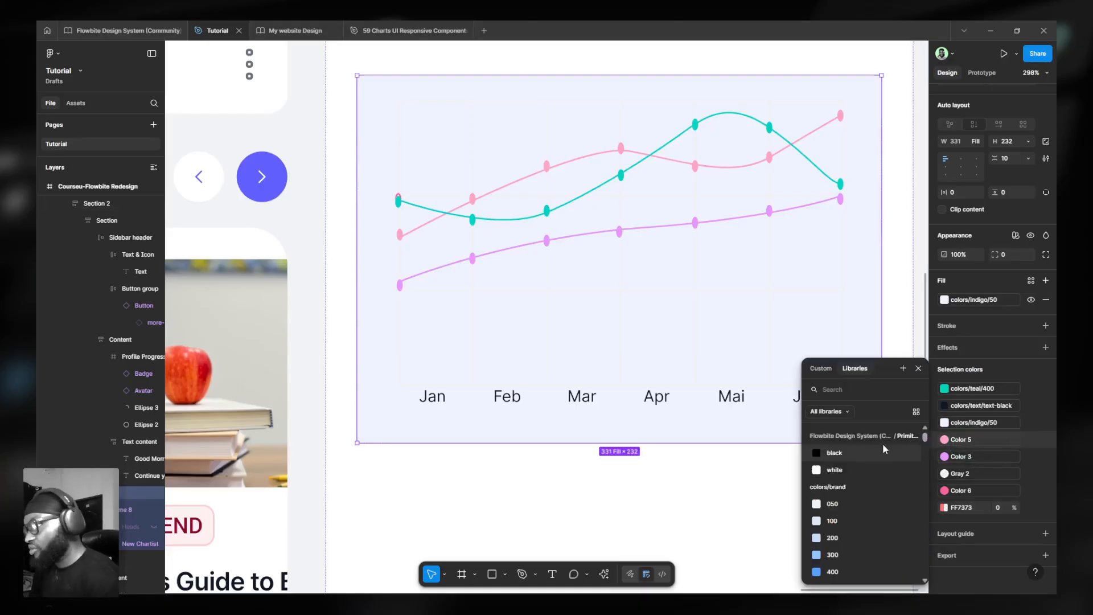
text(ind)
key(BackSpace)
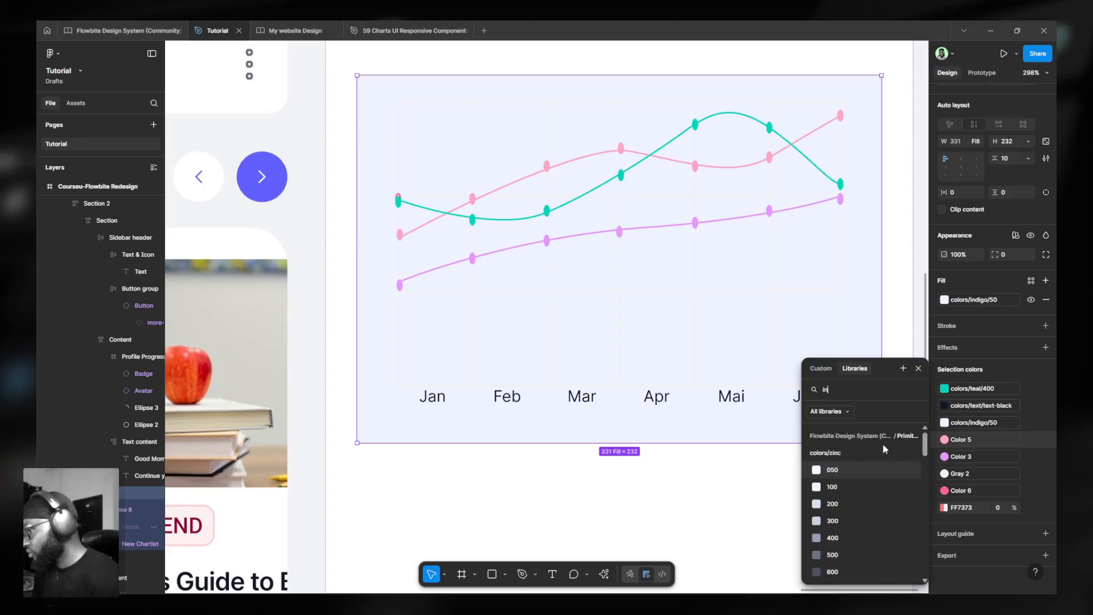
text(di)
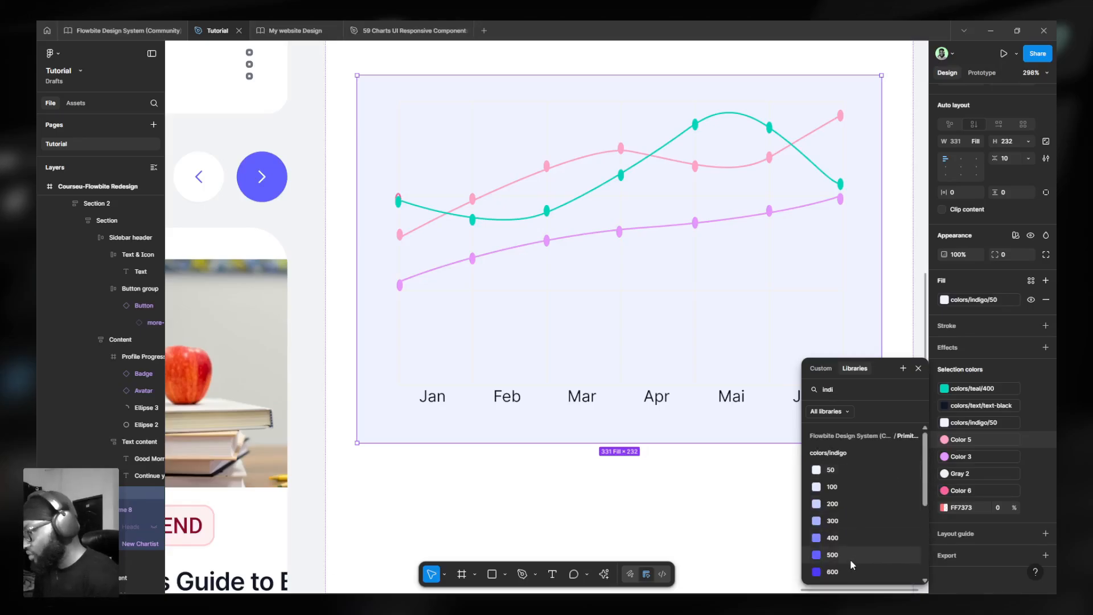
click(842, 557)
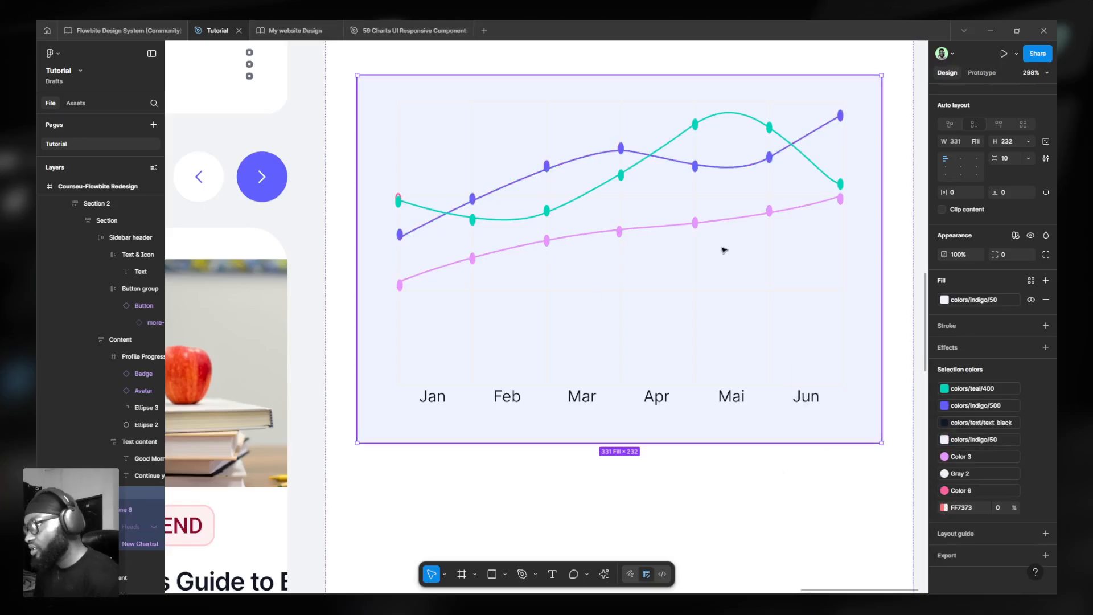
- Replace the chart's light pink line colour, Color 3, with the purple/600 library colour
click(968, 454)
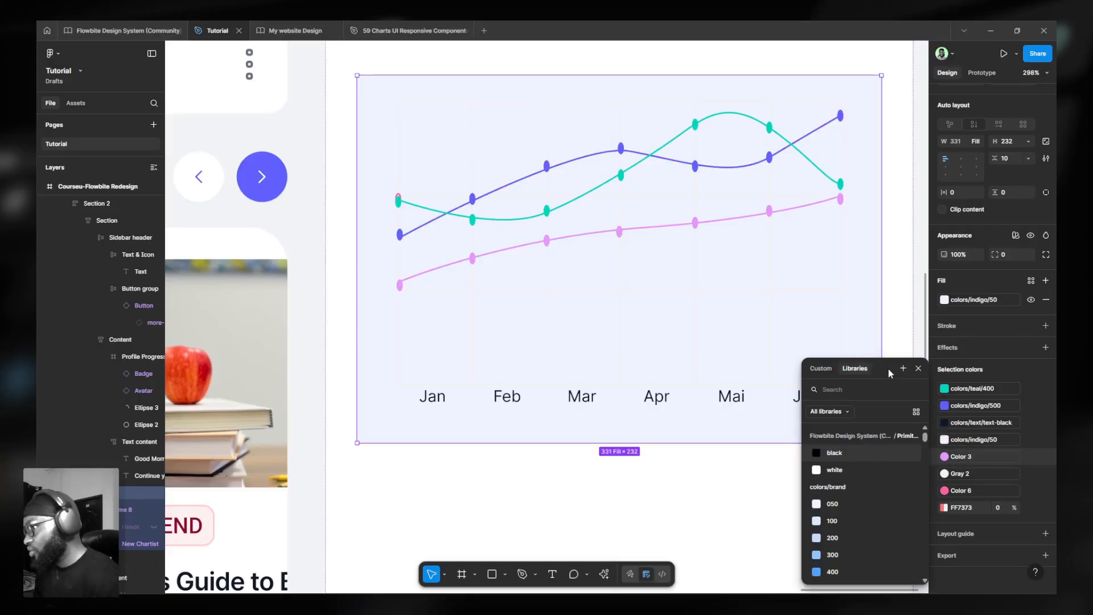
drag(888, 369, 884, 357)
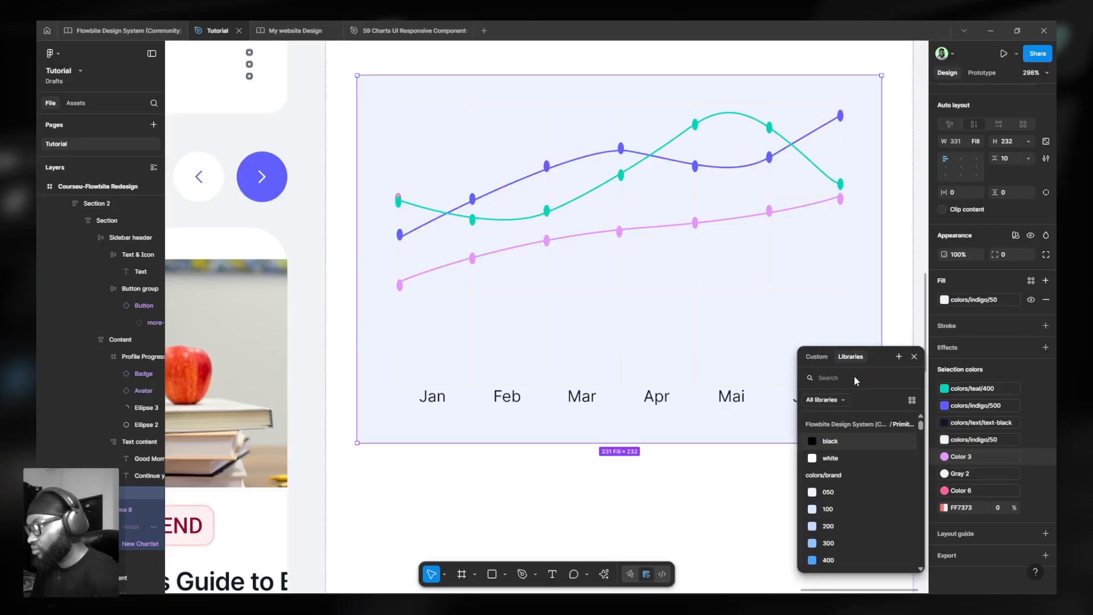
text(p)
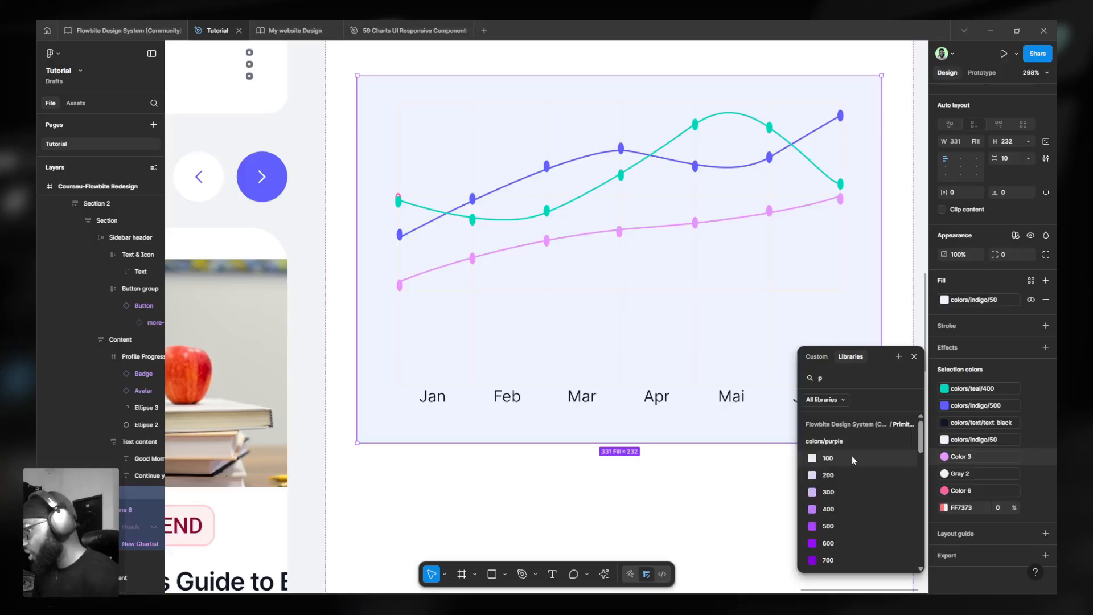
click(828, 543)
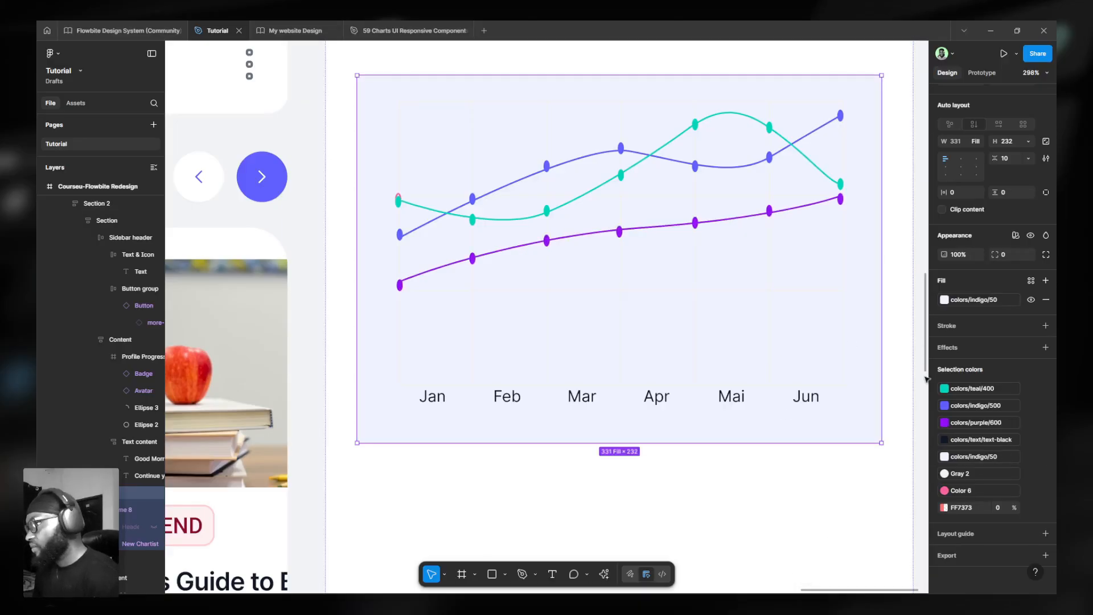
- Replace the chart's remaining pink colour, Color 6, with the teal/500 library colour
click(967, 491)
text(tea)
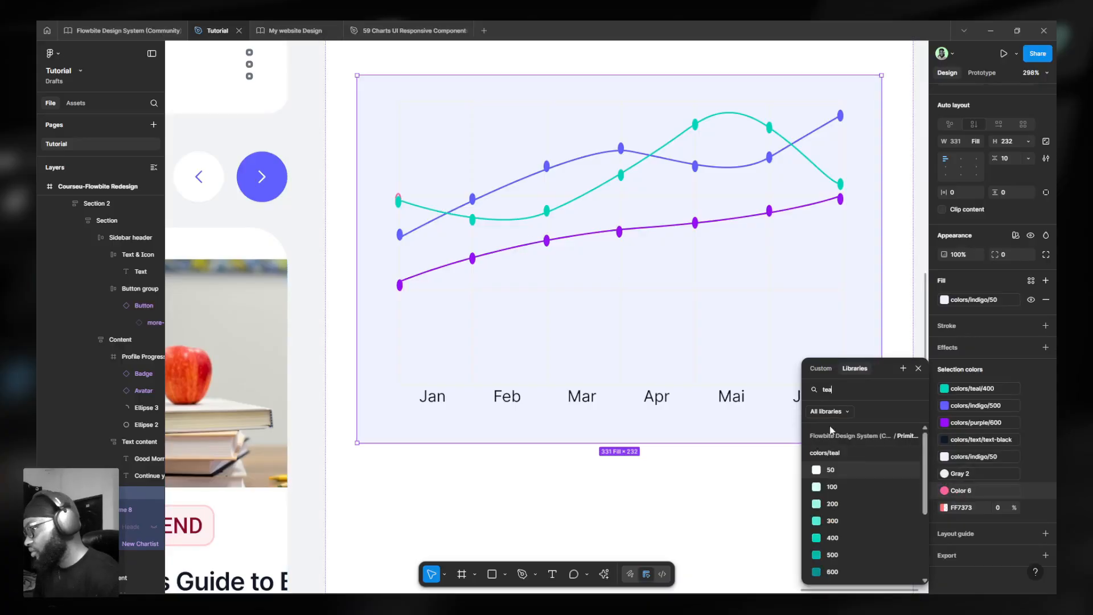
click(839, 554)
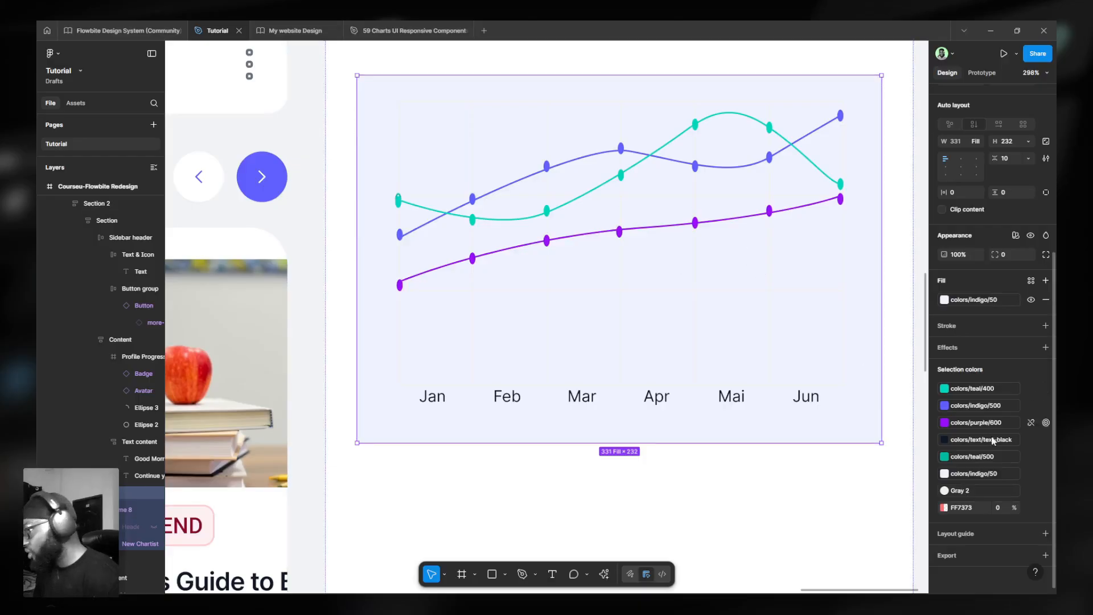
- Replace the chart's gridline colour, Gray 2, with the border-muted library colour
click(977, 491)
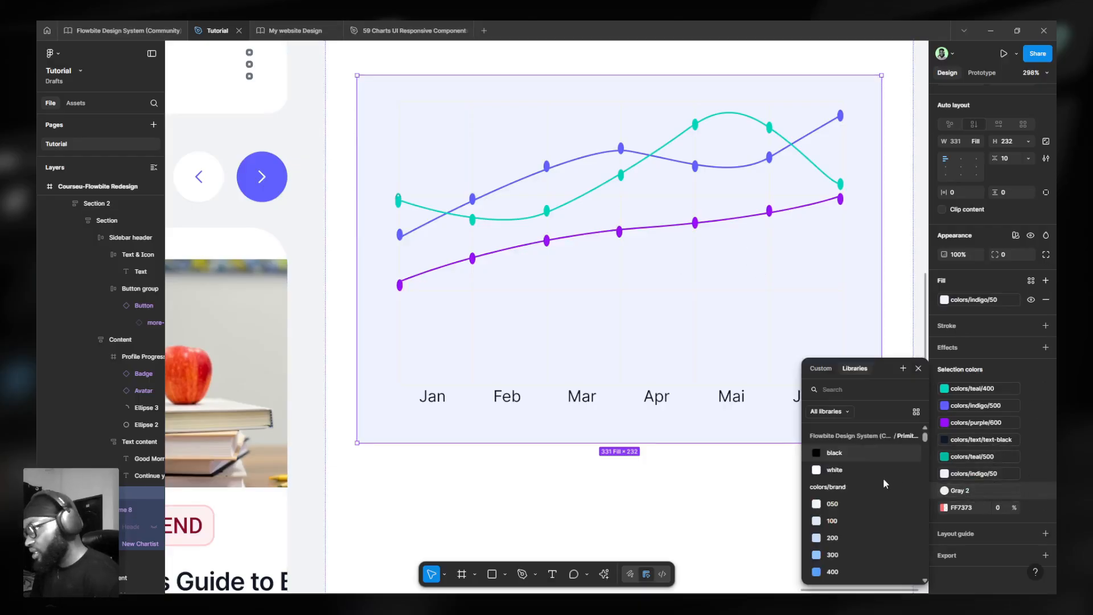
text(border)
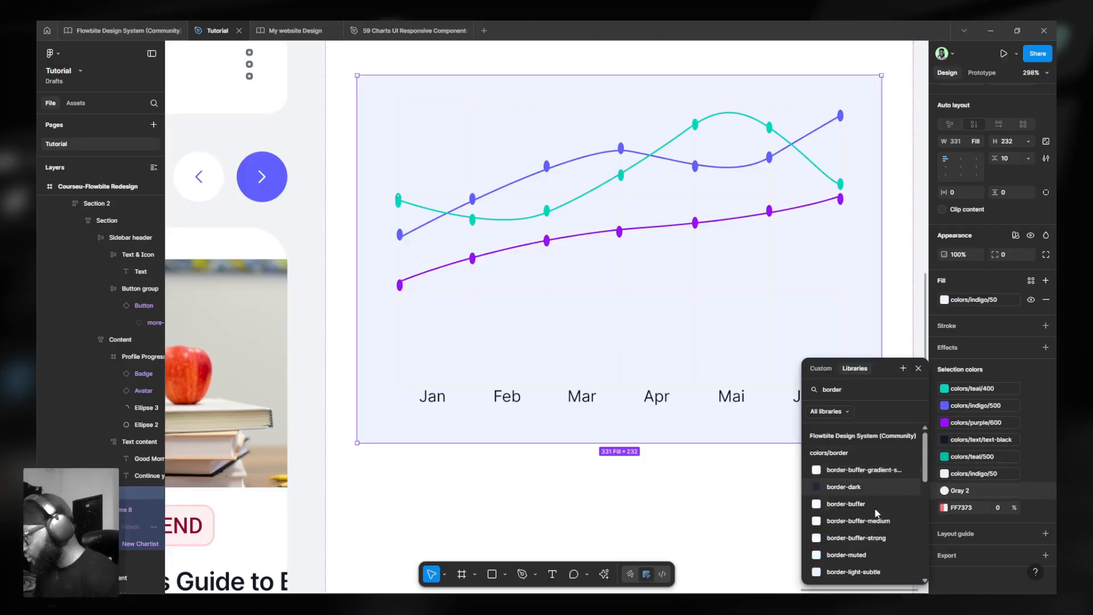
click(868, 556)
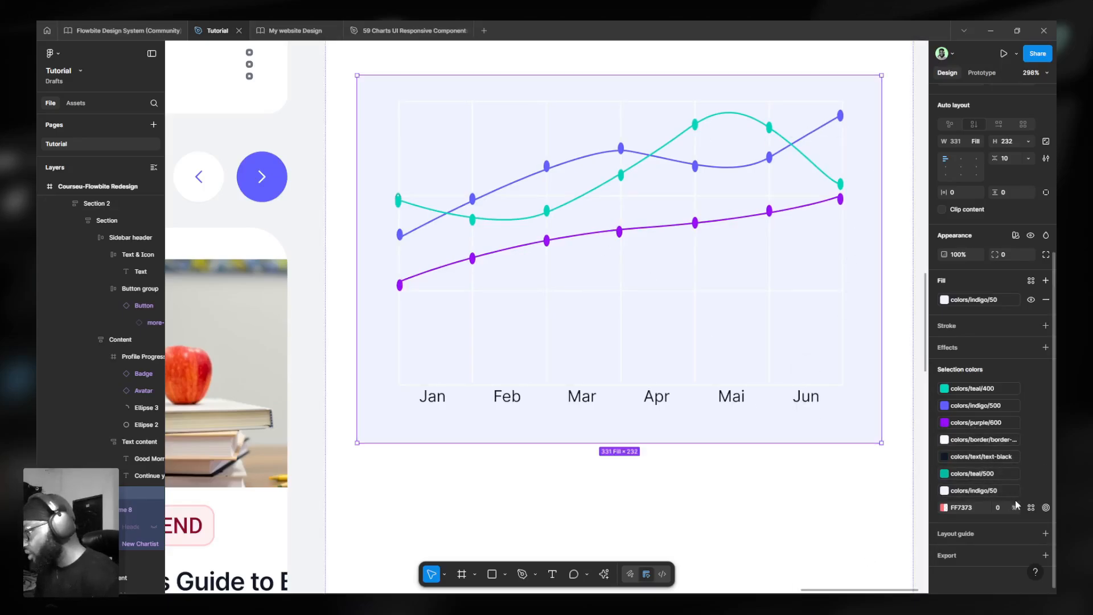
- Select the chart shapes that use the FF7373 colour and remove their fill
click(1046, 508)
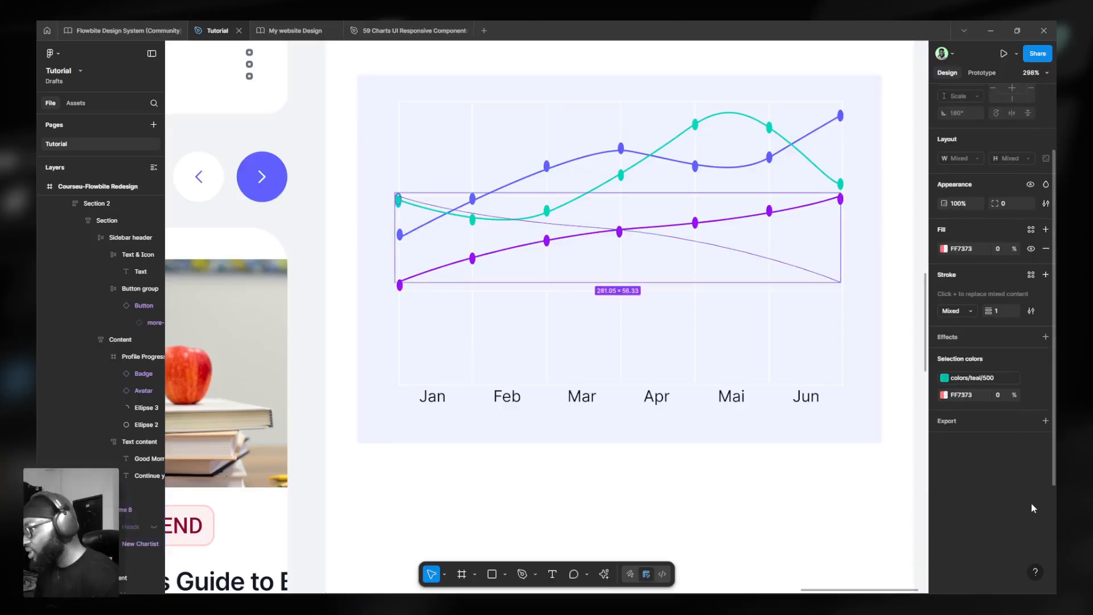
click(1046, 250)
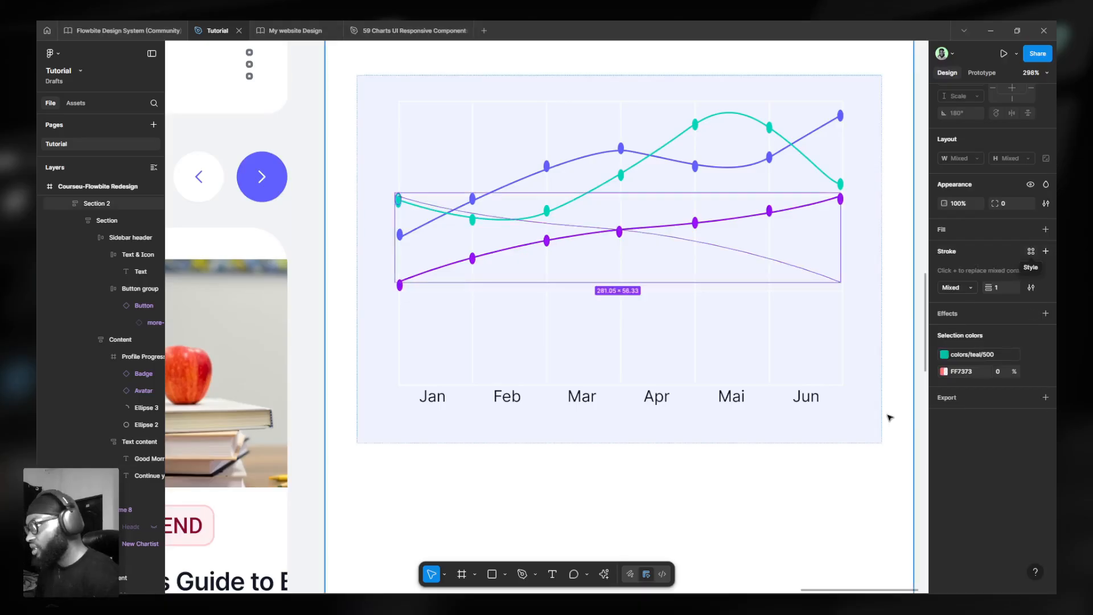
- Round the outer chart frame's corners with the 24 px library radius variable
click(876, 438)
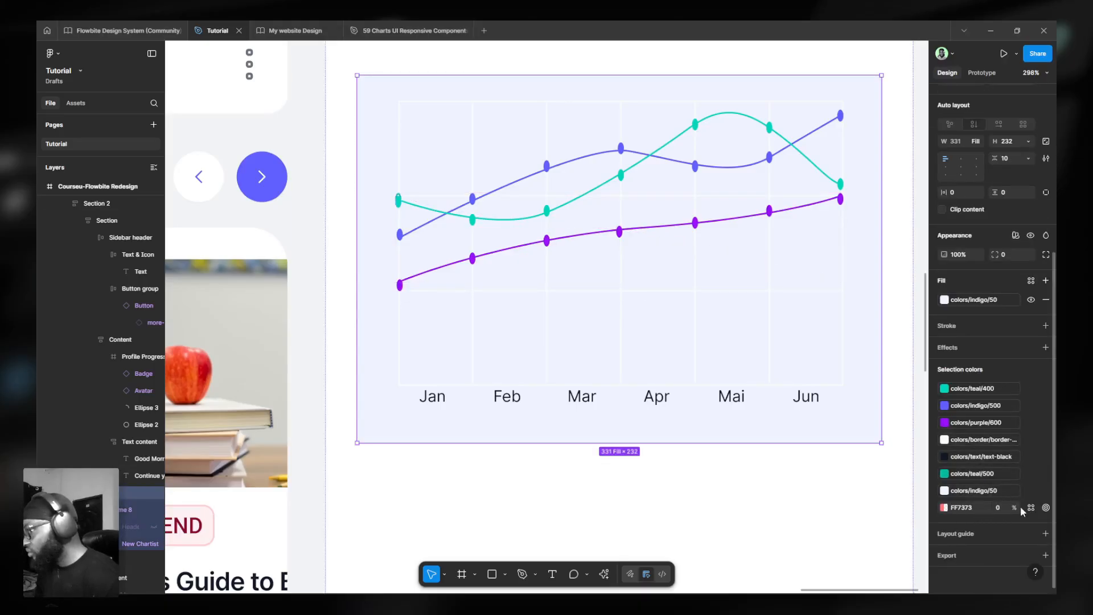
ctrl+scroll(507, 315, down, 3)
ctrl+scroll(507, 315, down, 3)
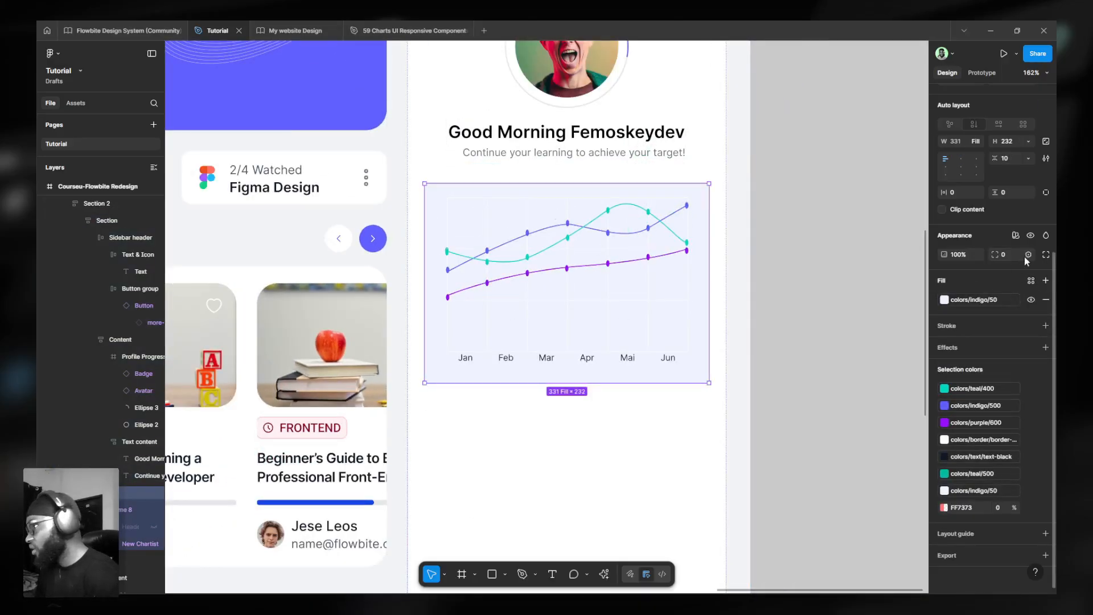
click(1028, 256)
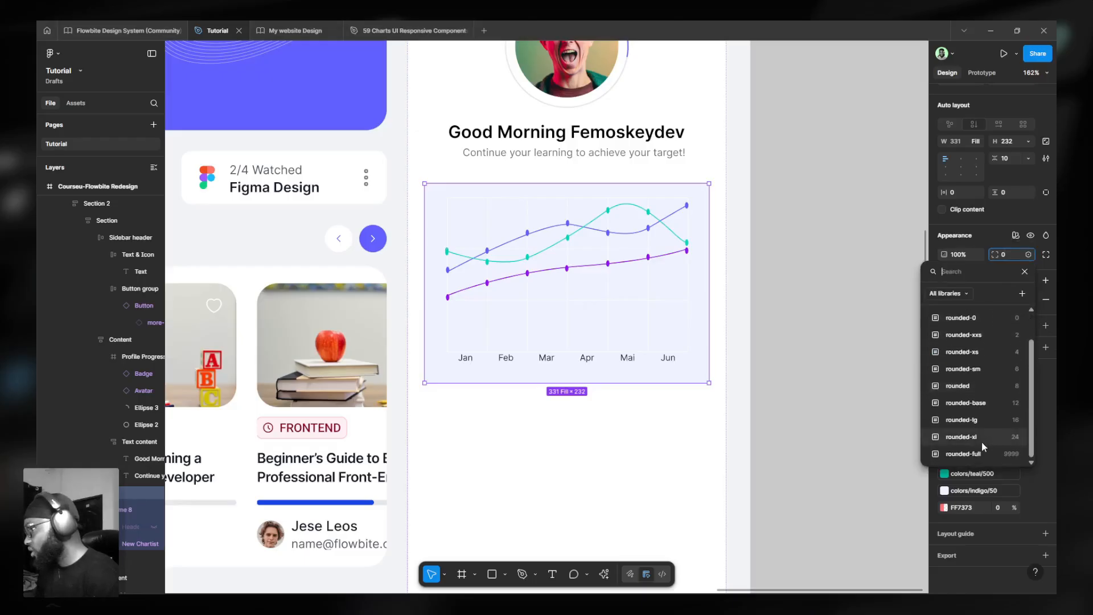
click(982, 437)
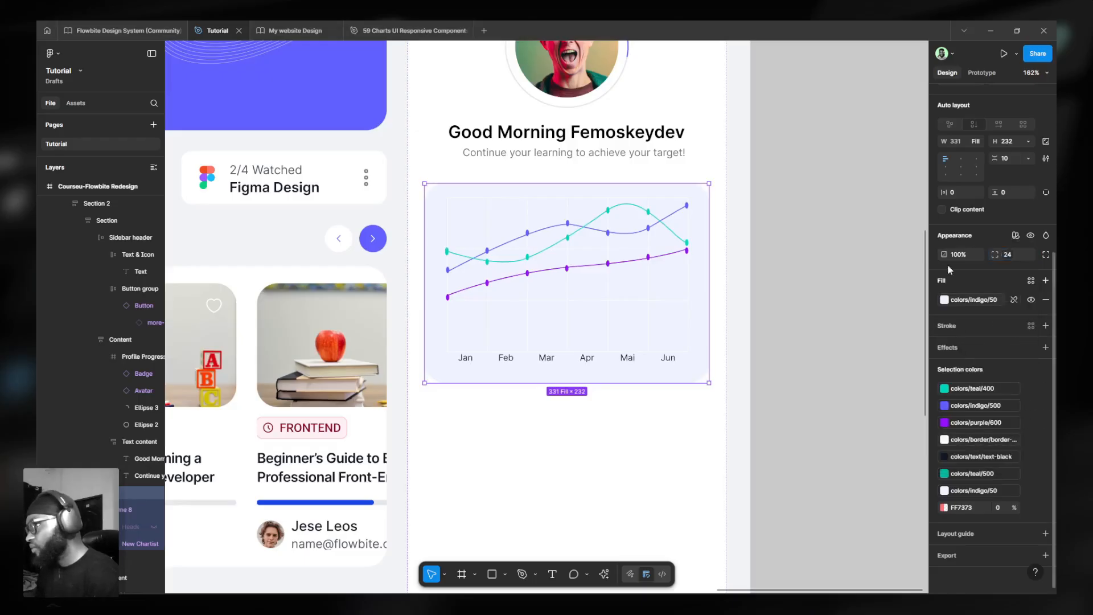
- Compare the recoloured line chart in Section 2 with the bar chart in the original dashboard's Statistic panel
click(720, 302)
ctrl+scroll(830, 264, down, 5)
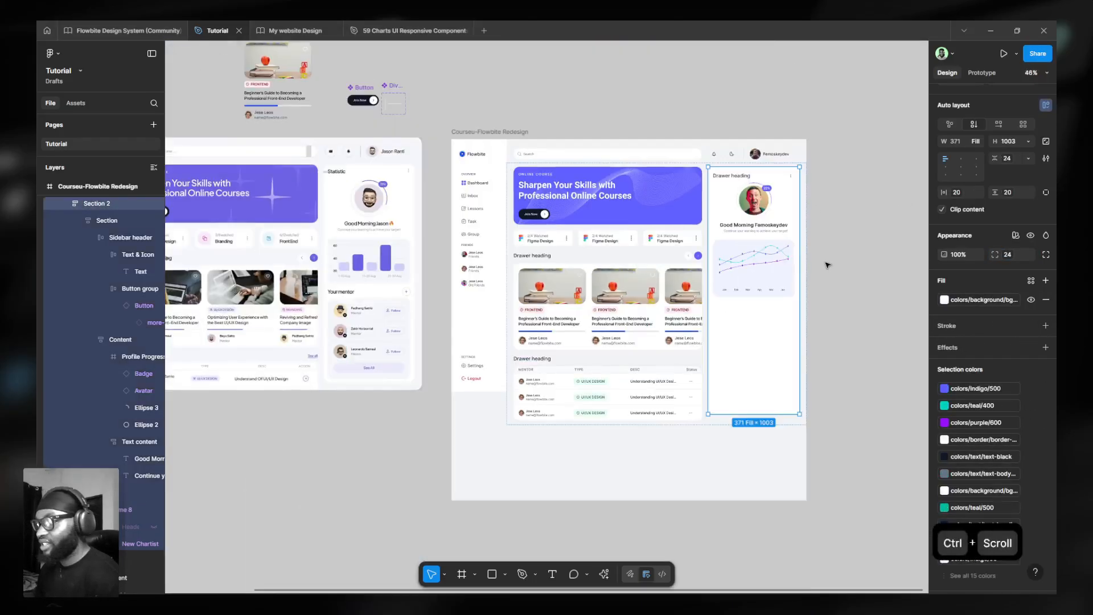
ctrl+scroll(405, 242, up, 5)
ctrl+scroll(401, 273, down, 2)
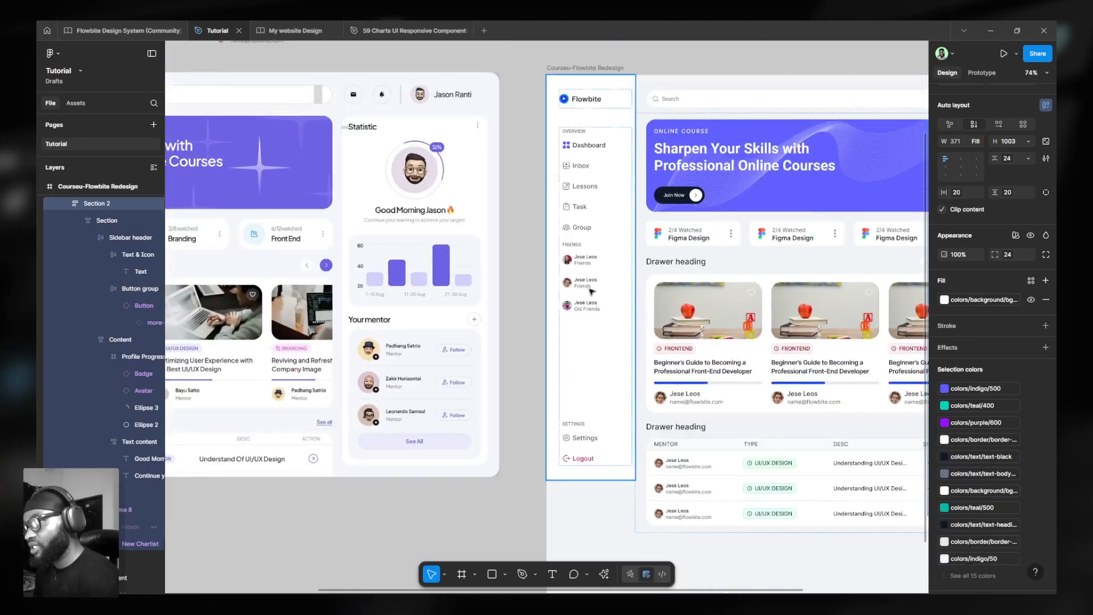
scroll(579, 293, right, 3)
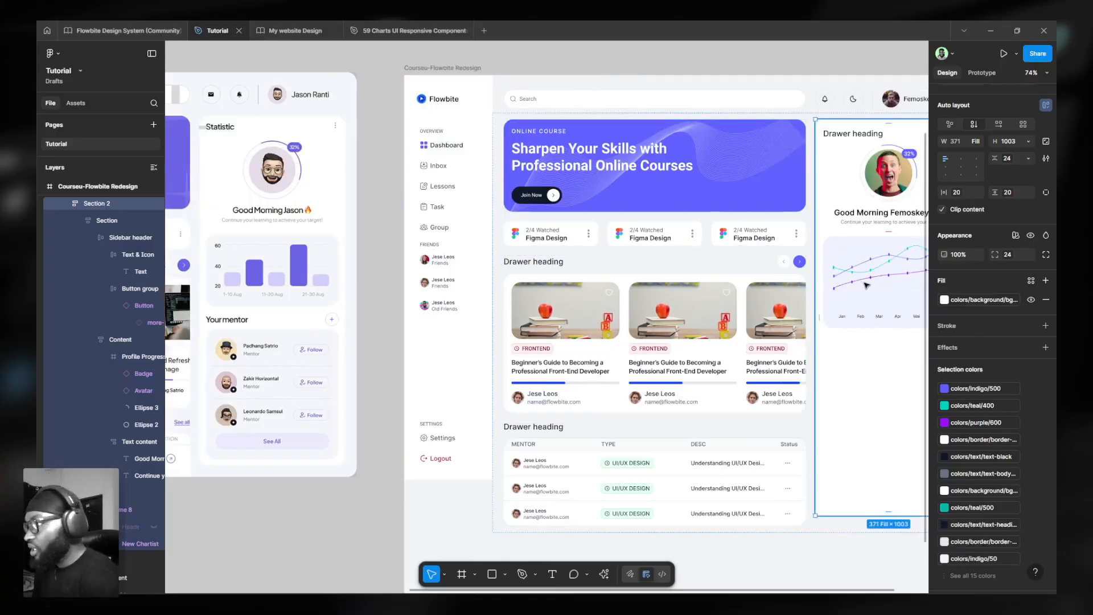
ctrl+click(831, 309)
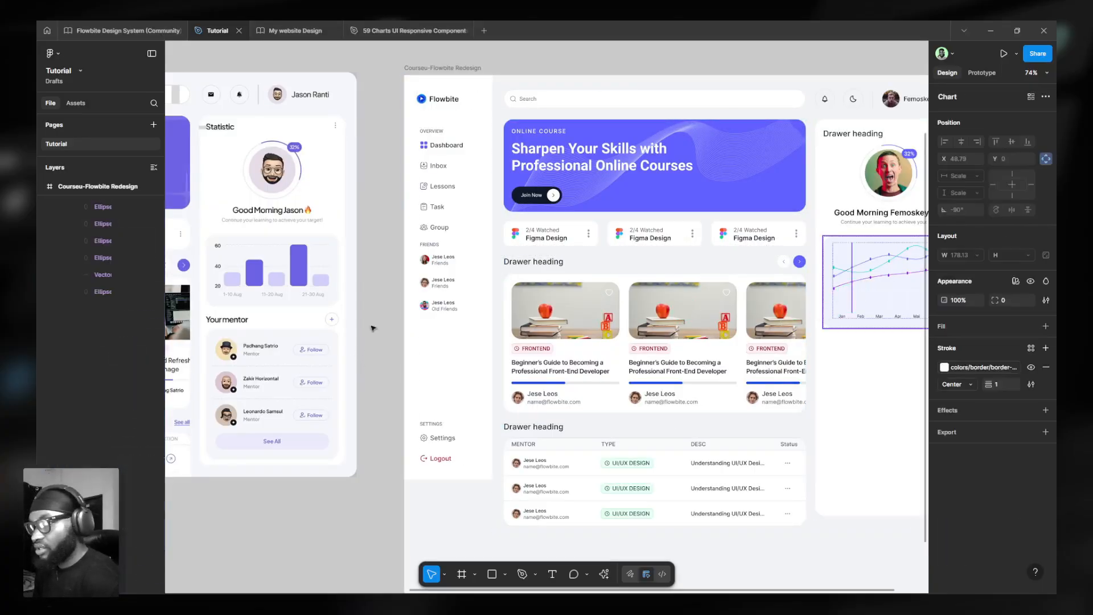
scroll(214, 268, up, 5)
scroll(213, 268, up, 2)
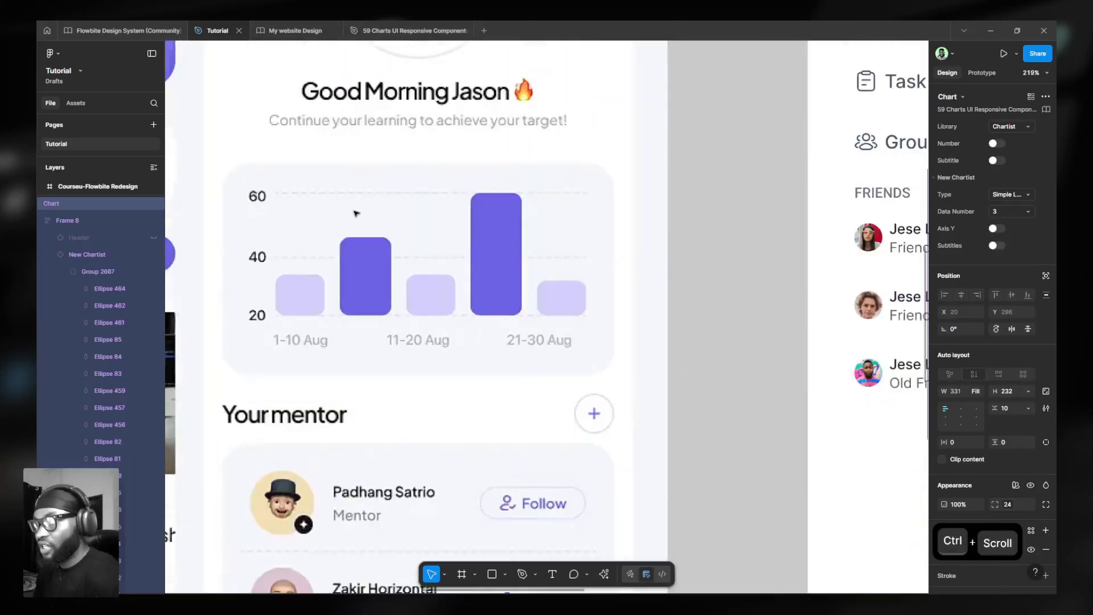
- Measure the height of the reference design's bar chart card with a temporary rectangle drawn over it, and remove the rectangle
key(r)
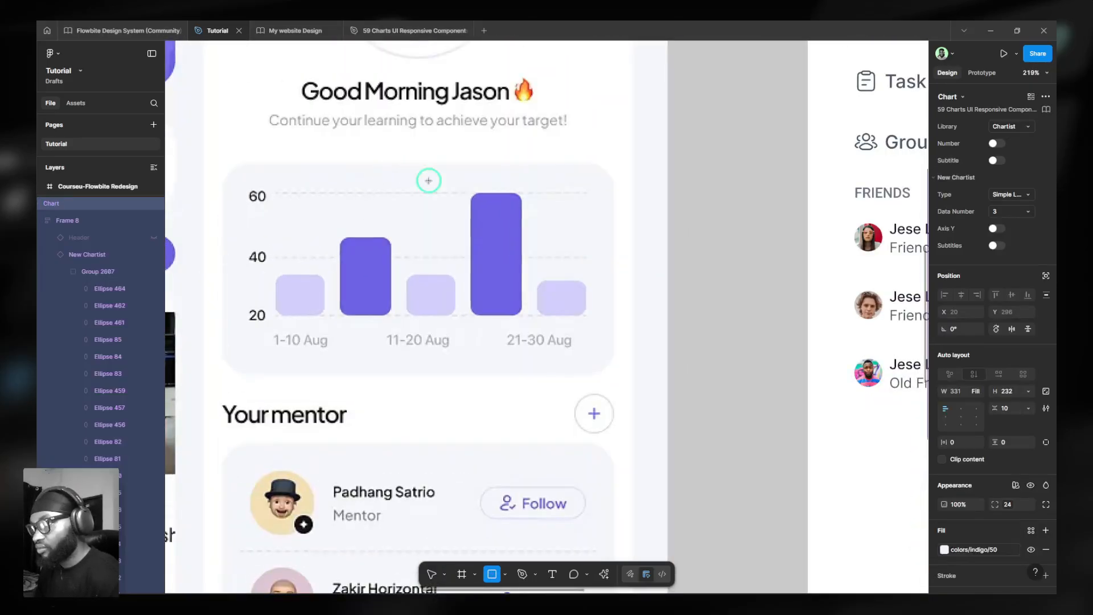
drag(387, 165, 472, 373)
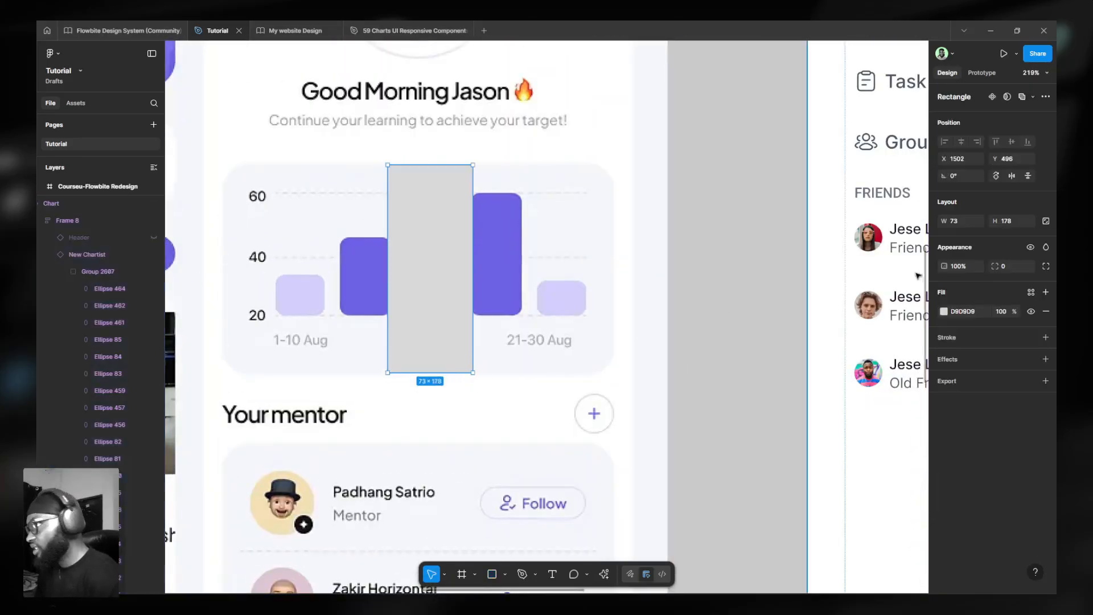
key(ctrl)
key(ctrl+z)
- Set the height of the line chart under the Good Morning greeting to 176 by applying the spacing variable 44
scroll(578, 273, down, 6)
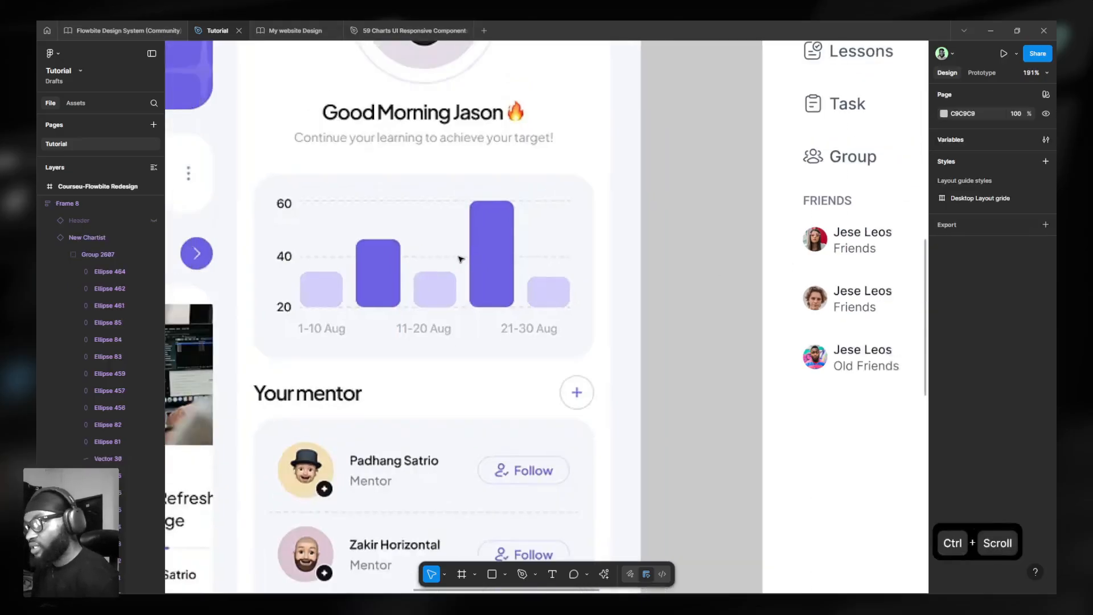
scroll(758, 308, right, 5)
scroll(656, 284, up, 3)
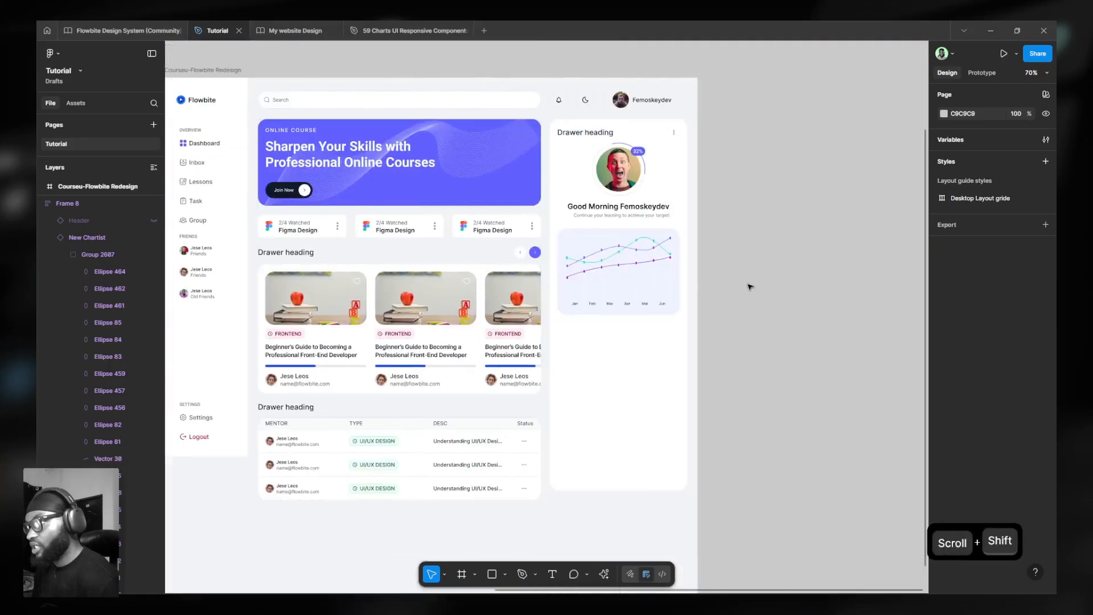
click(663, 194)
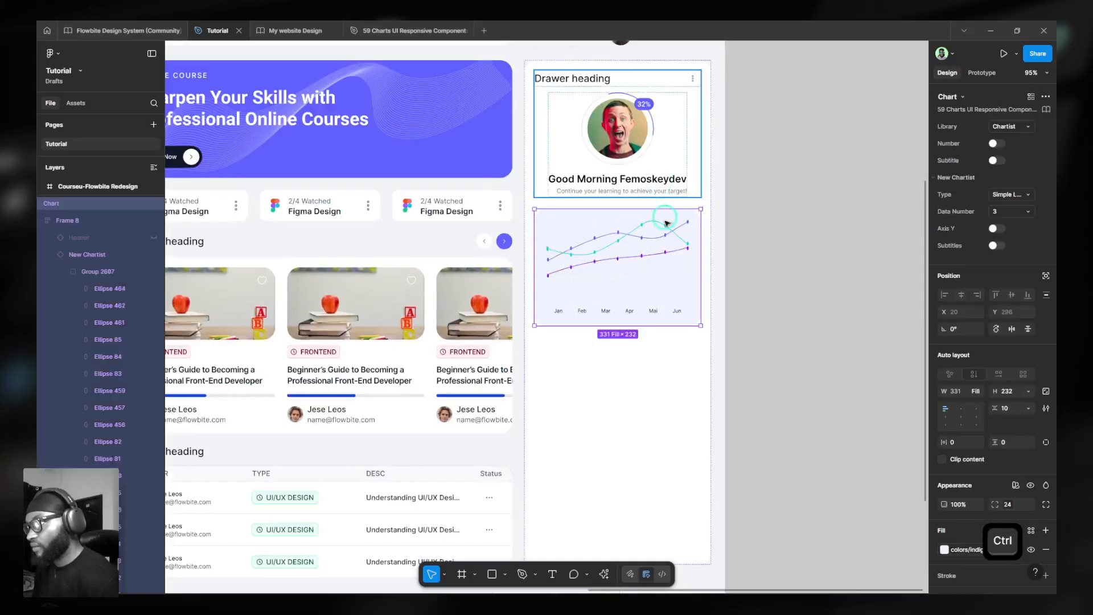
click(665, 248)
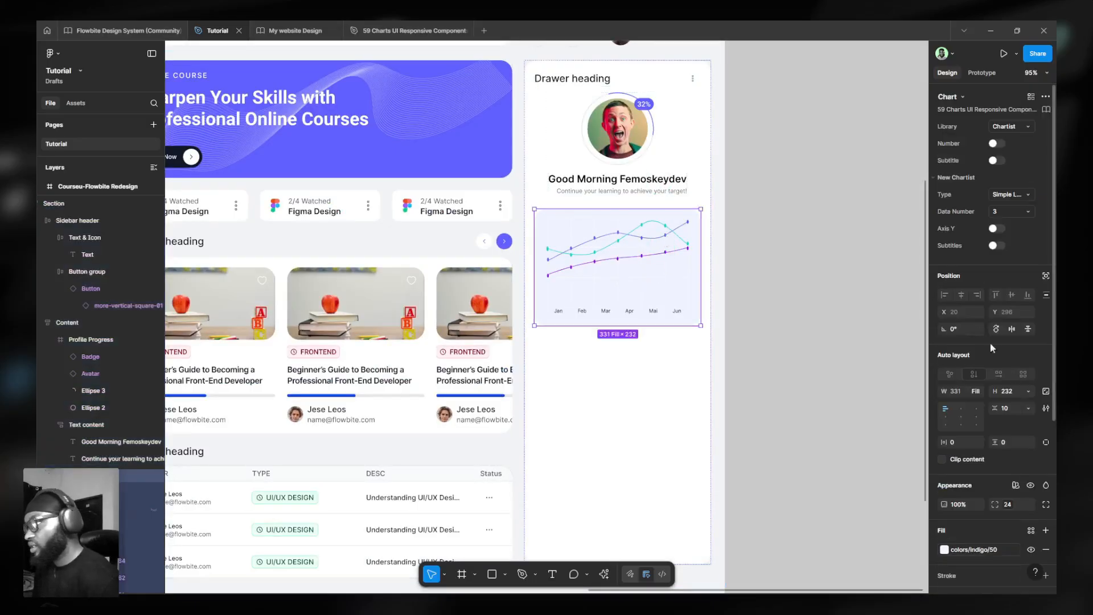
click(1026, 392)
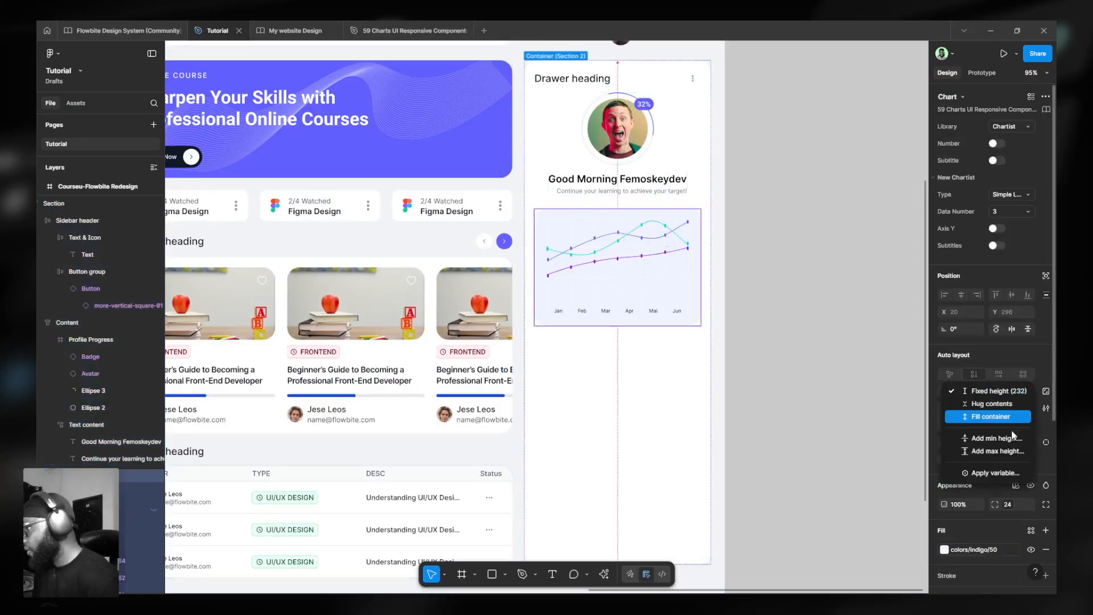
click(989, 477)
drag(938, 363, 650, 181)
scroll(644, 322, down, 6)
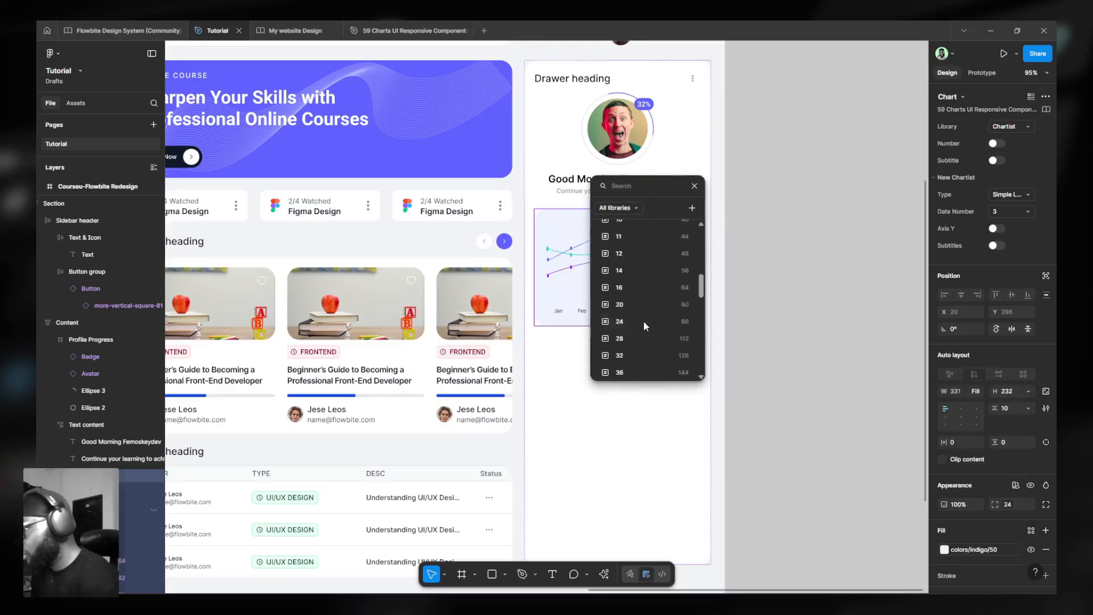
scroll(643, 320, down, 2)
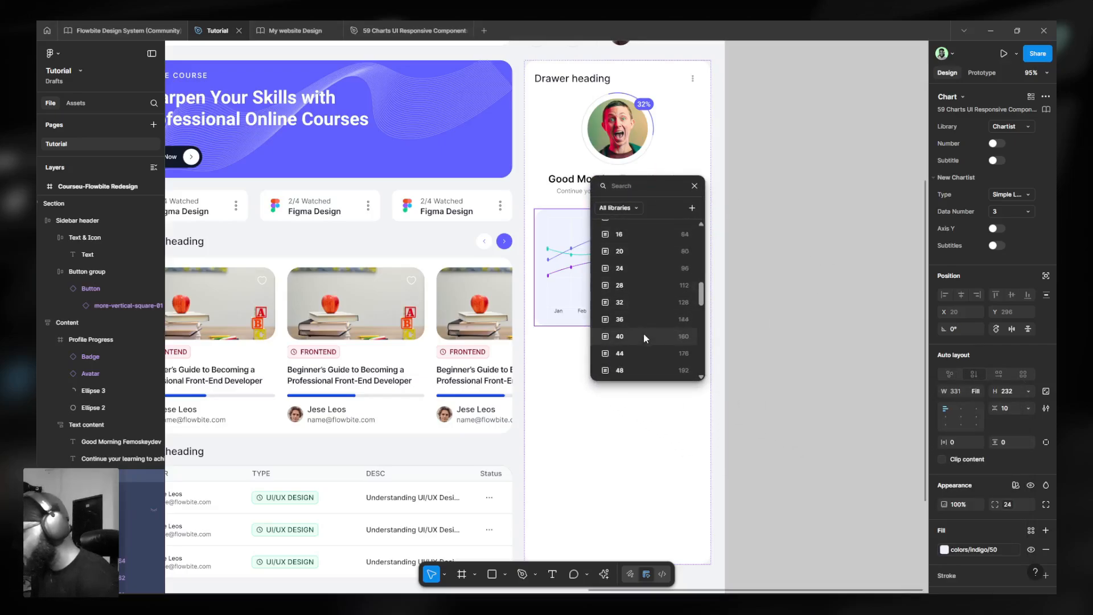
click(646, 353)
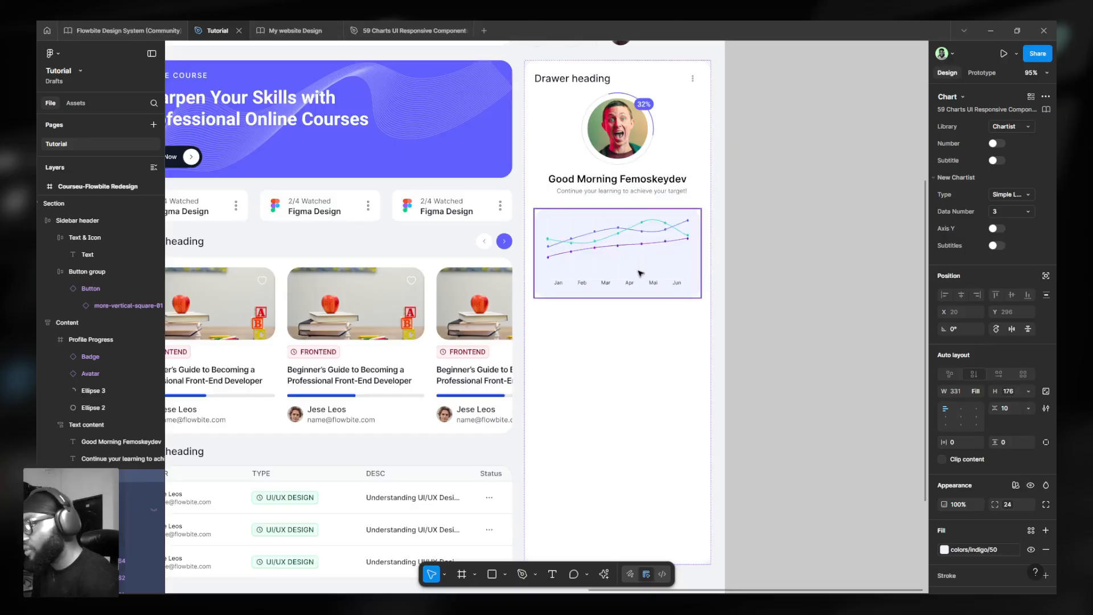
- Set the inner chart's left and right padding to 20 using the spacing variable 5
ctrl+scroll(640, 274, up, 3)
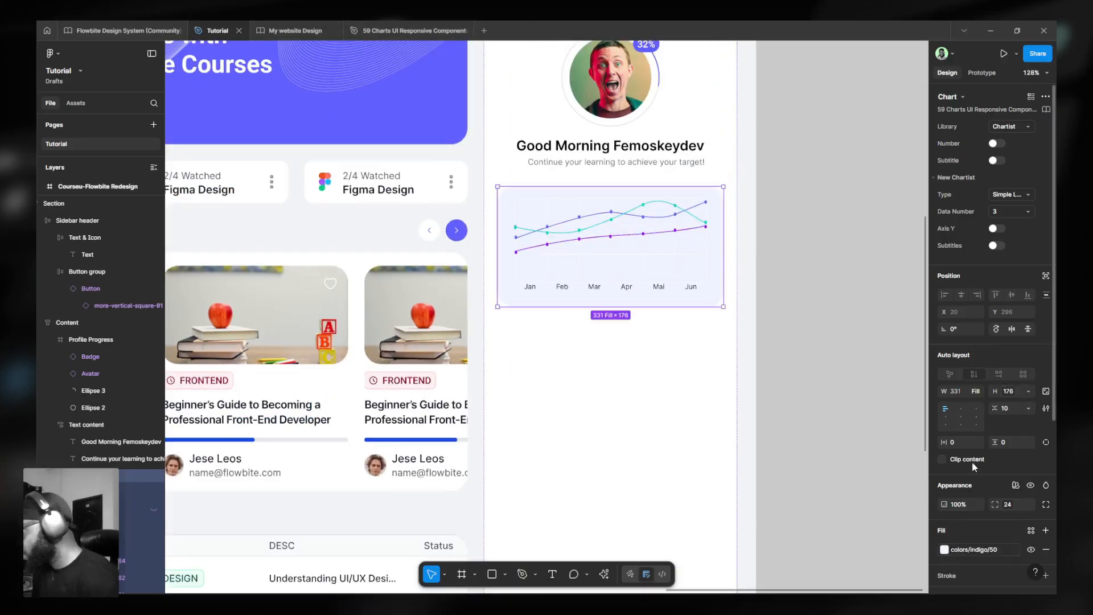
double_click(640, 260)
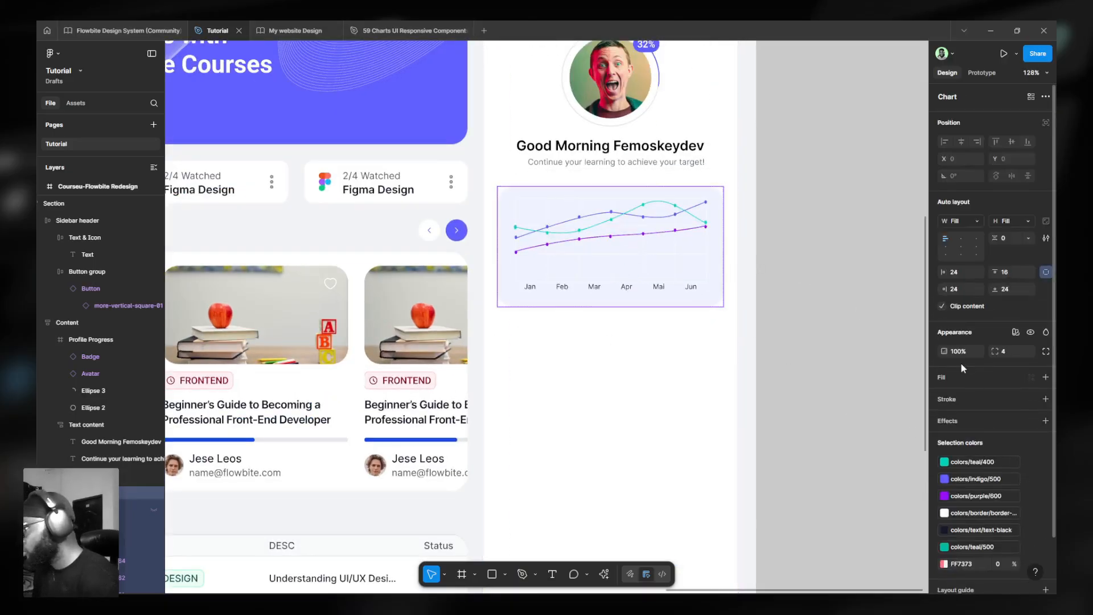
click(978, 273)
scroll(934, 456, down, 2)
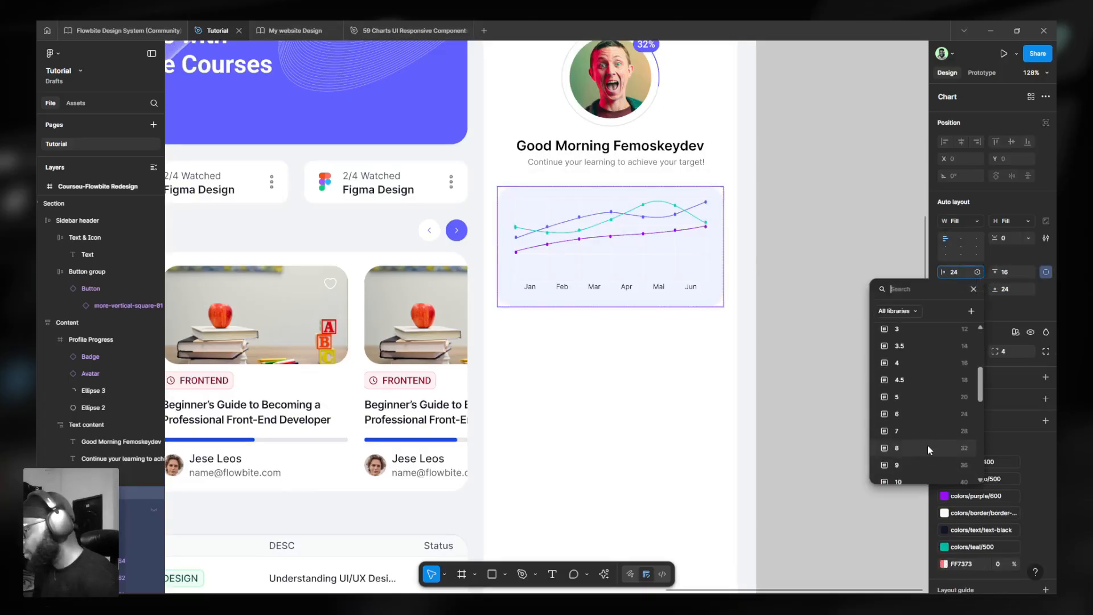
scroll(924, 384, up, 4)
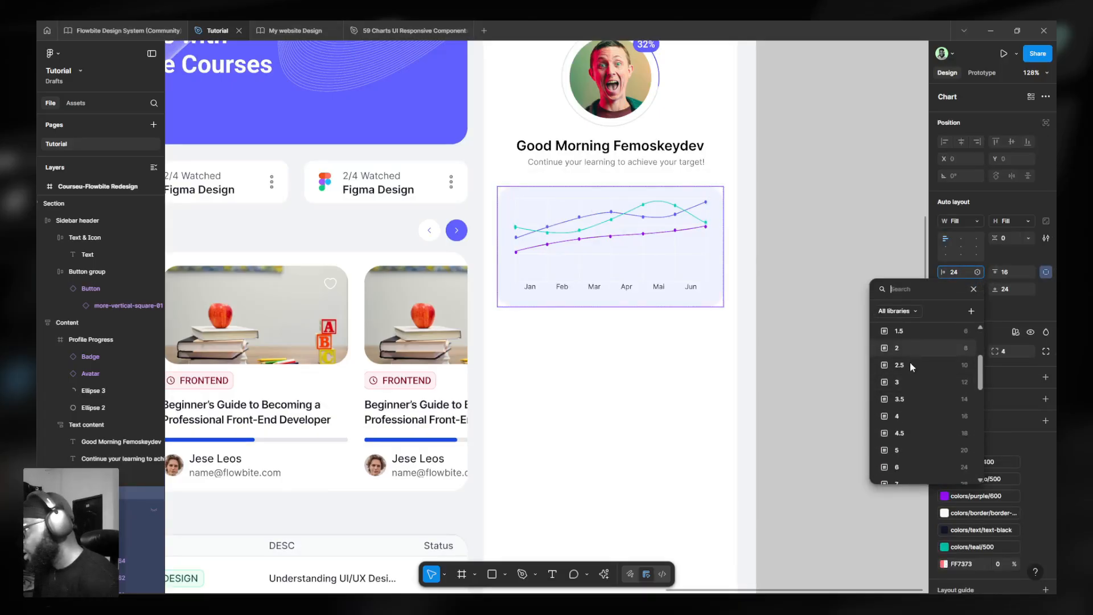
click(910, 450)
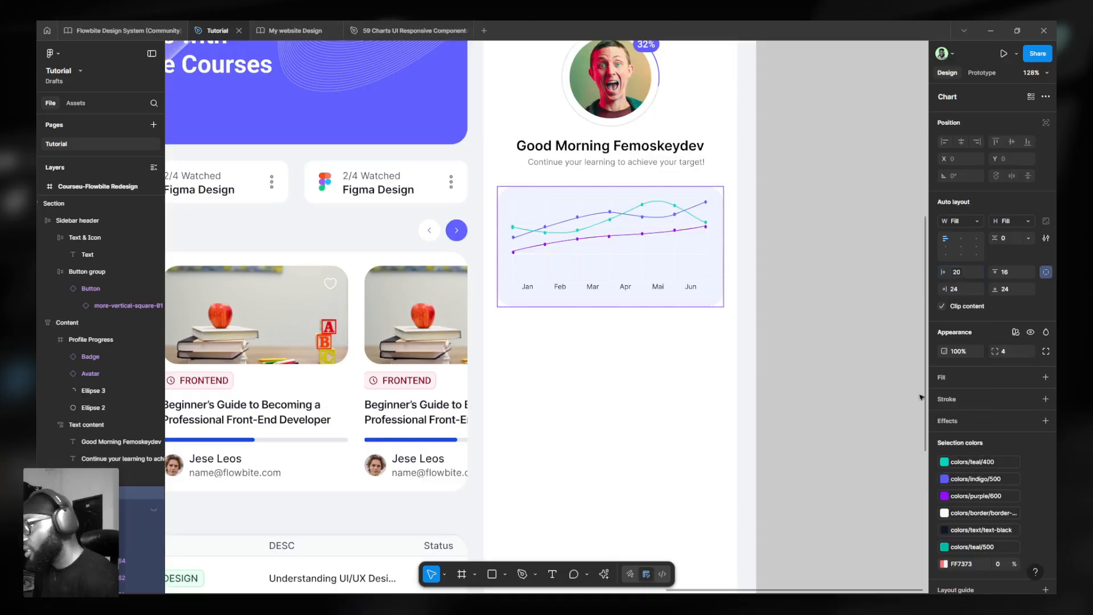
click(978, 290)
scroll(912, 446, down, 2)
scroll(913, 485, down, 2)
click(911, 468)
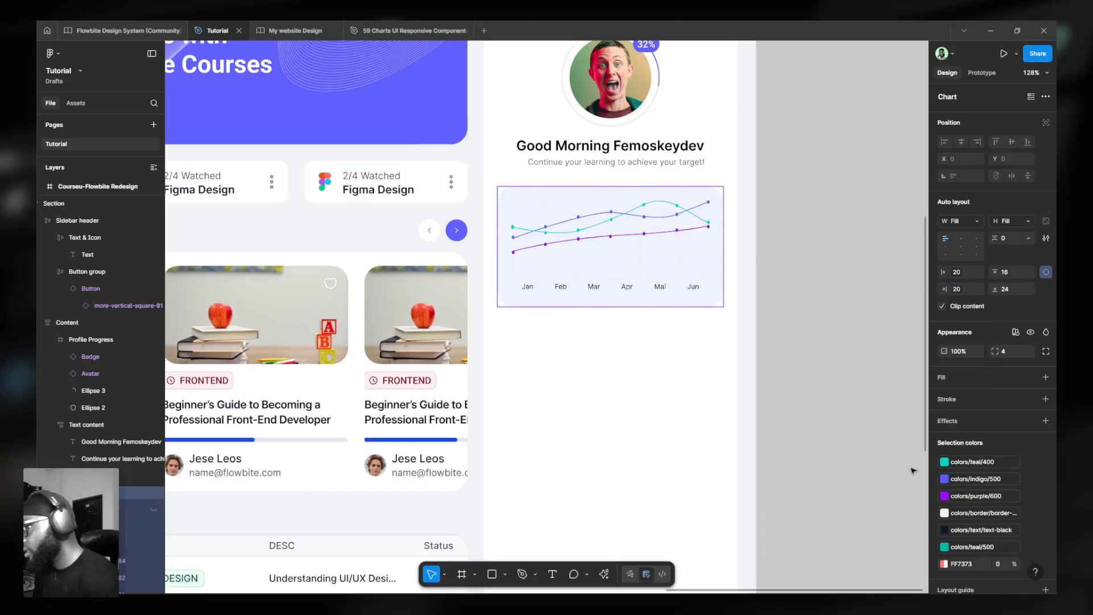
- Set the inner chart's top and bottom padding to 20 using the spacing variable 5
click(1027, 273)
scroll(969, 424, down, 3)
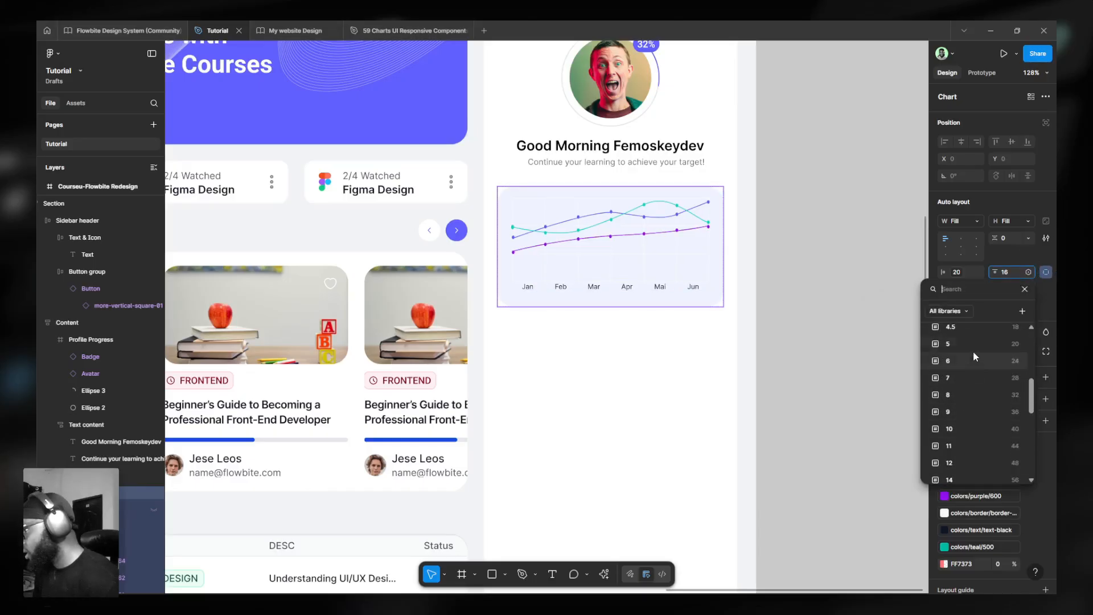
click(977, 343)
click(1027, 291)
scroll(975, 432, down, 2)
click(967, 414)
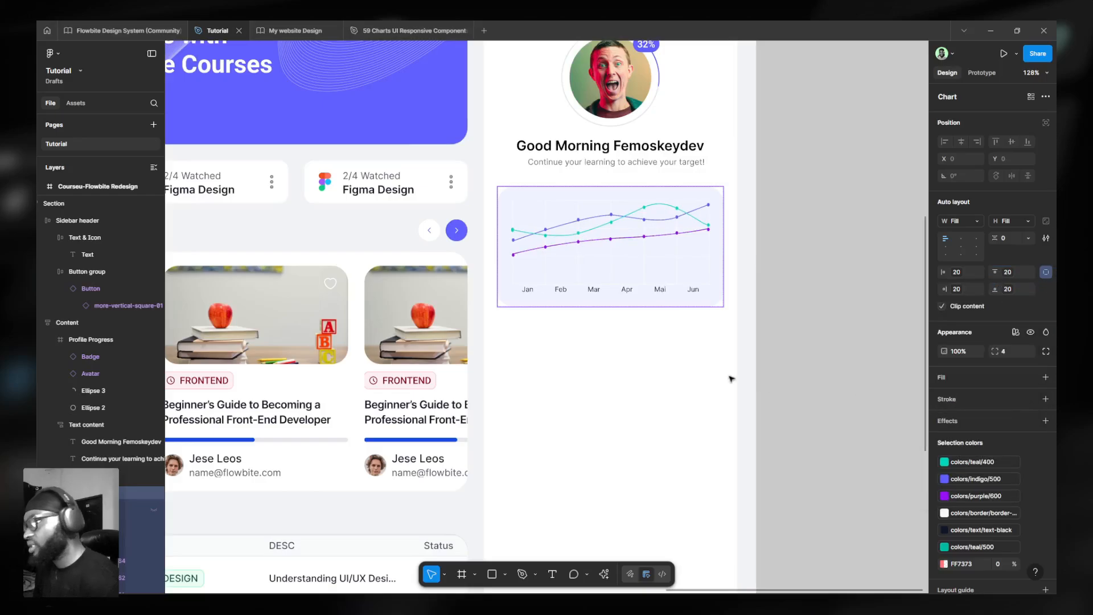
- Detach the text style from all six month labels, Jan to Jun, and apply the font-base font family variable
scroll(720, 242, down, 5)
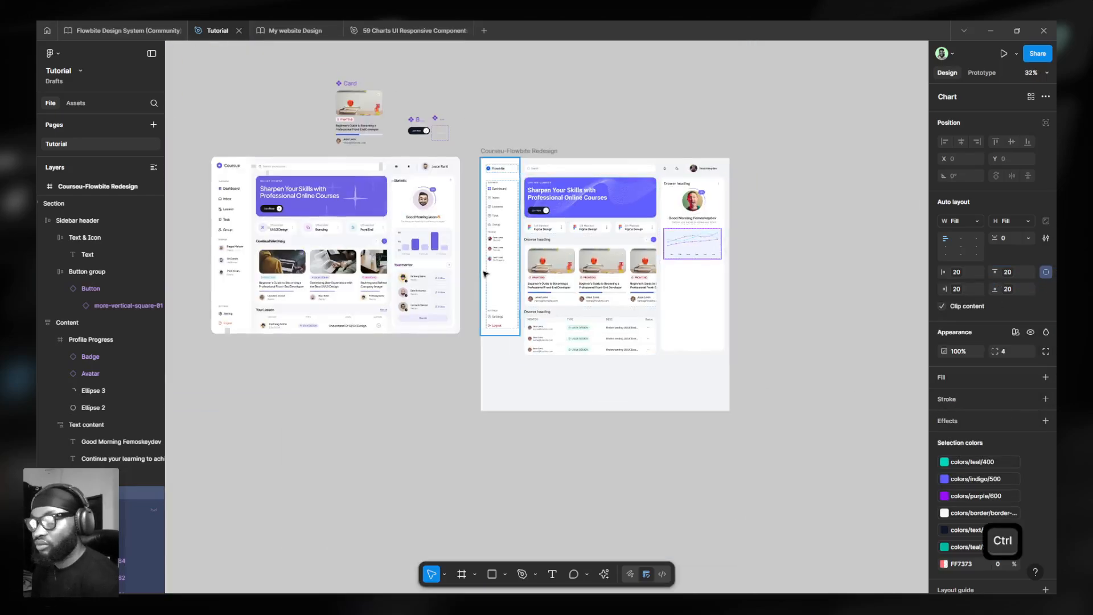
scroll(700, 259, up, 4)
scroll(704, 255, up, 3)
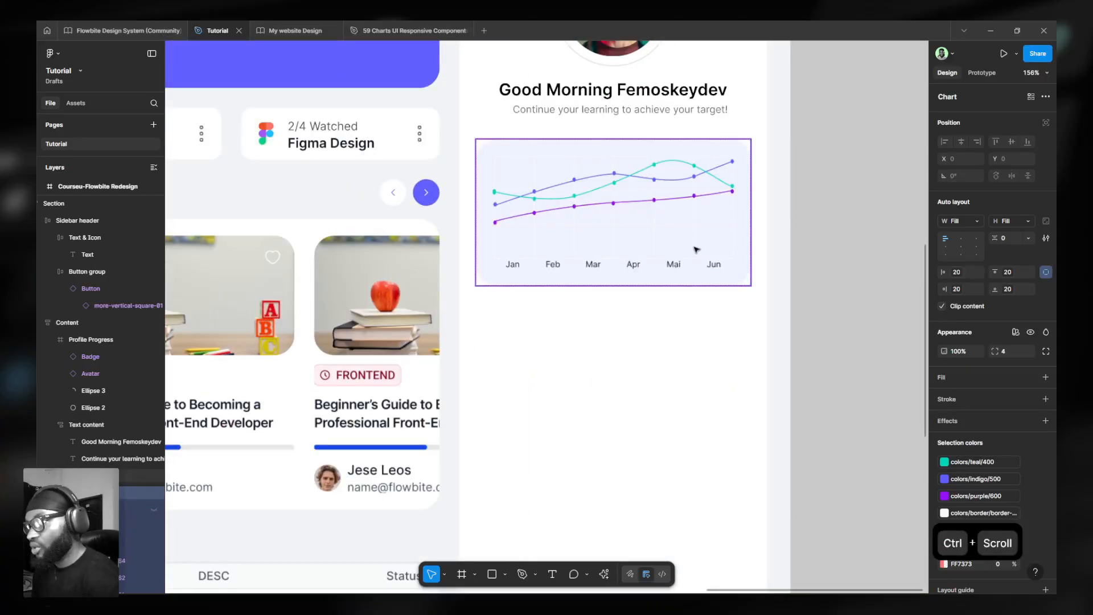
ctrl+click(675, 265)
ctrl+shift+click(719, 265)
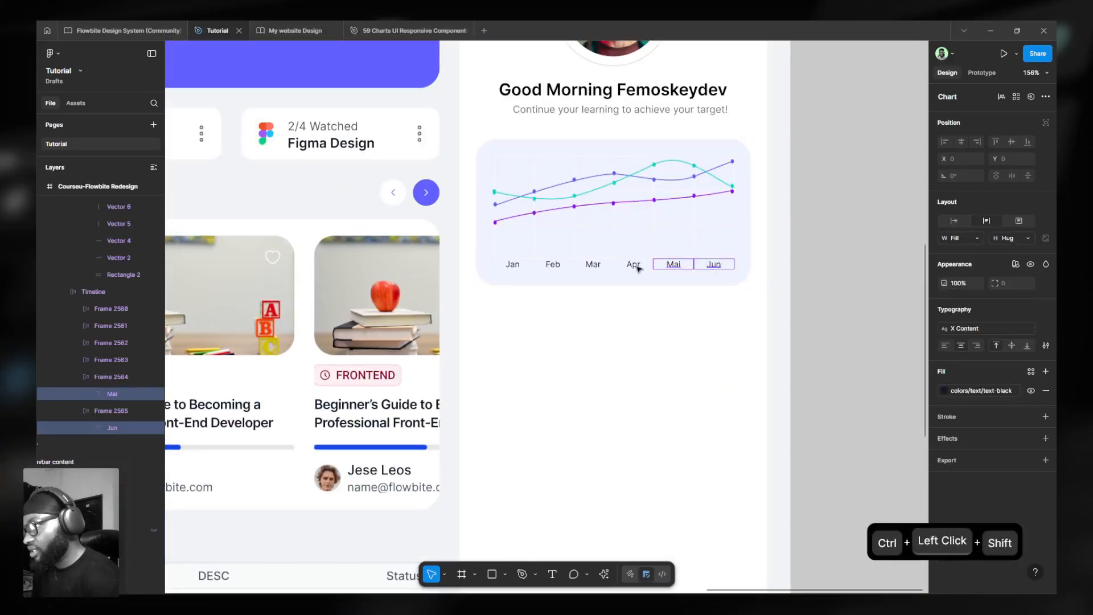
ctrl+shift+click(589, 266)
ctrl+shift+click(551, 265)
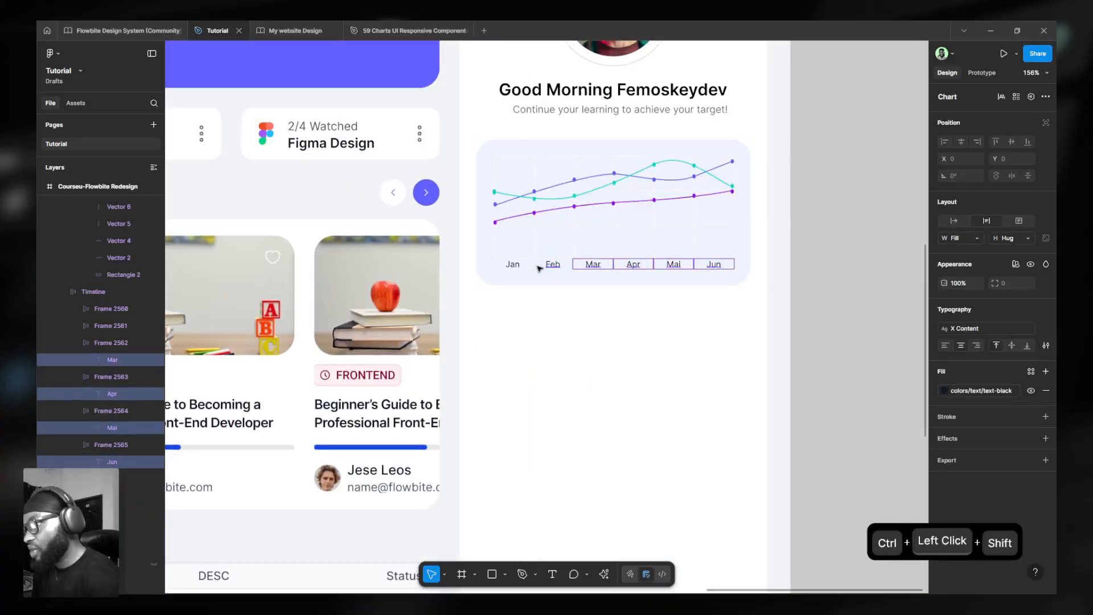
ctrl+shift+click(512, 266)
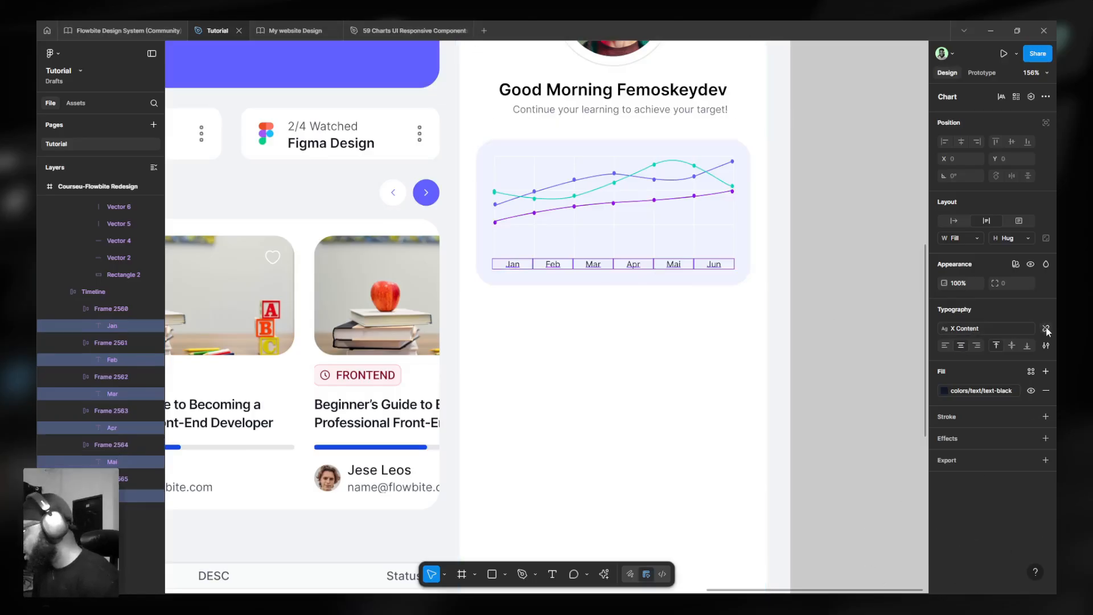
click(1045, 329)
click(963, 329)
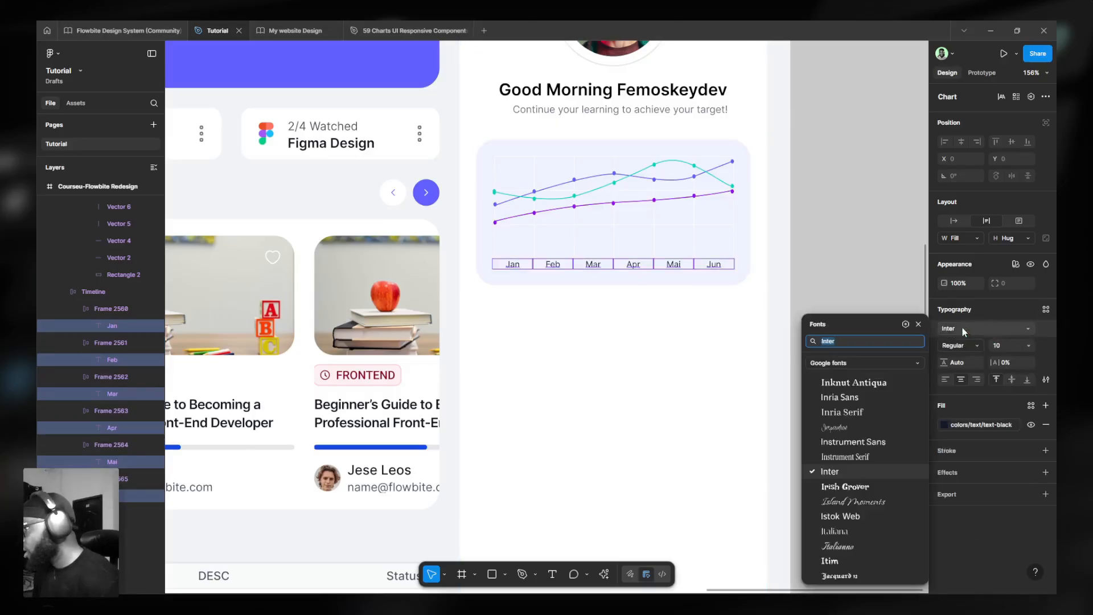
click(905, 324)
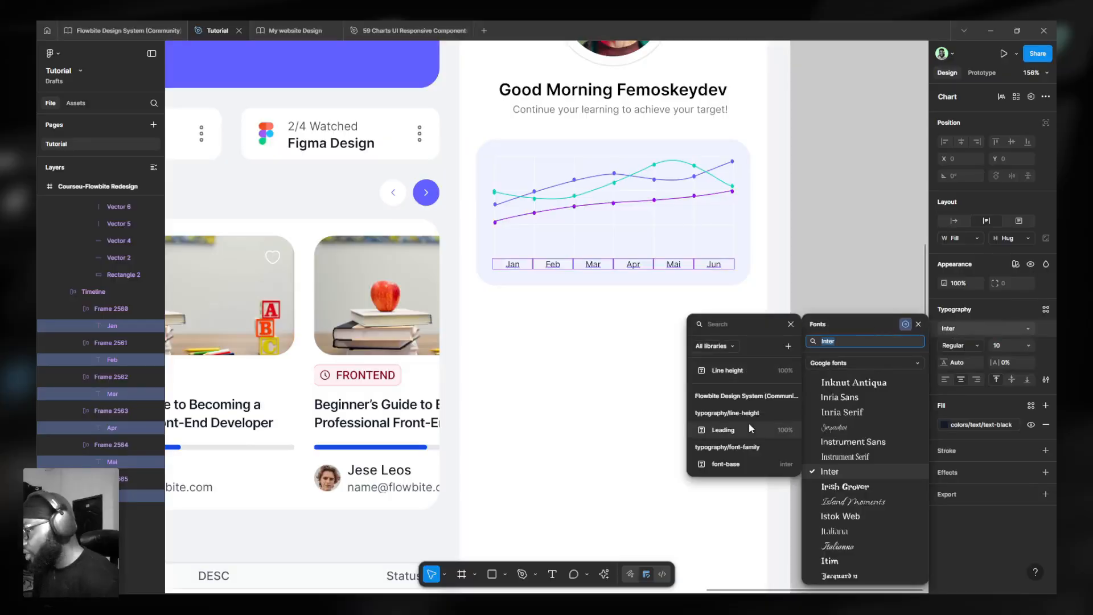
click(734, 464)
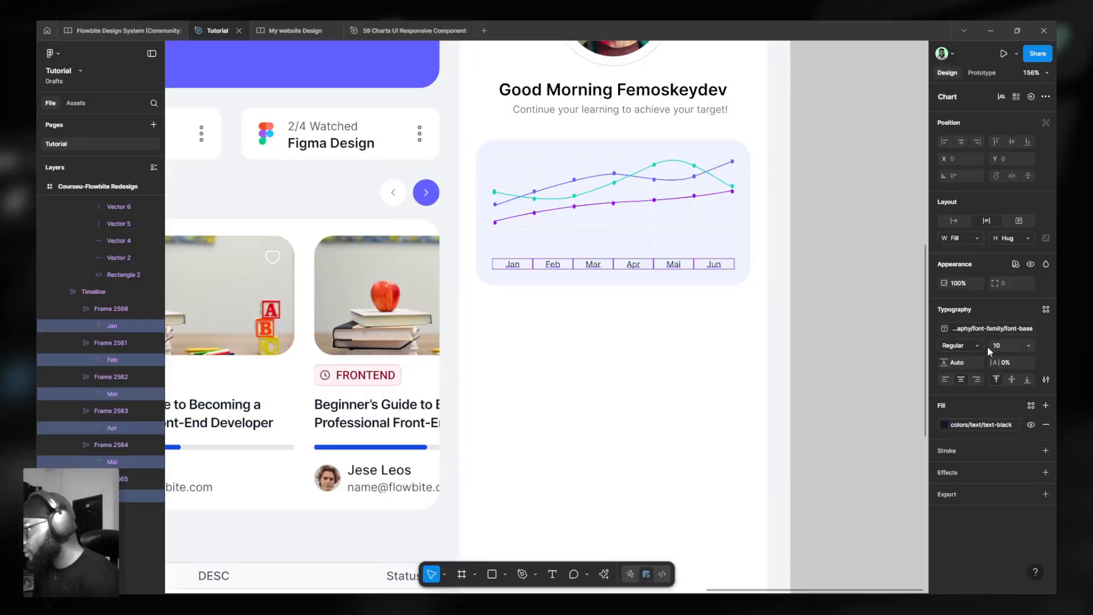
- Apply the font-medium weight variable to the six month labels
click(968, 346)
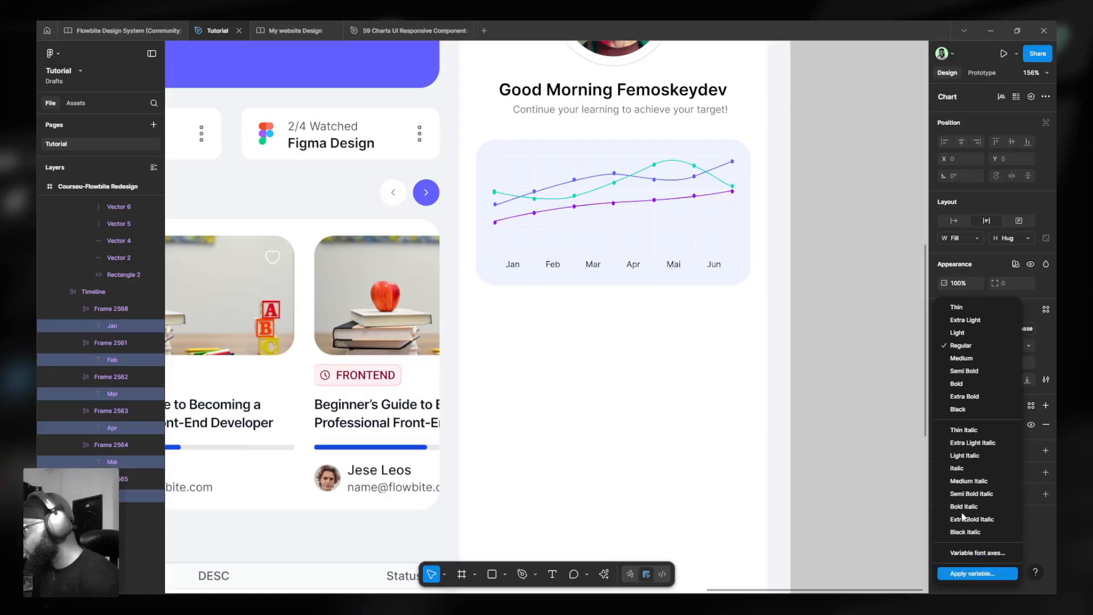
click(974, 573)
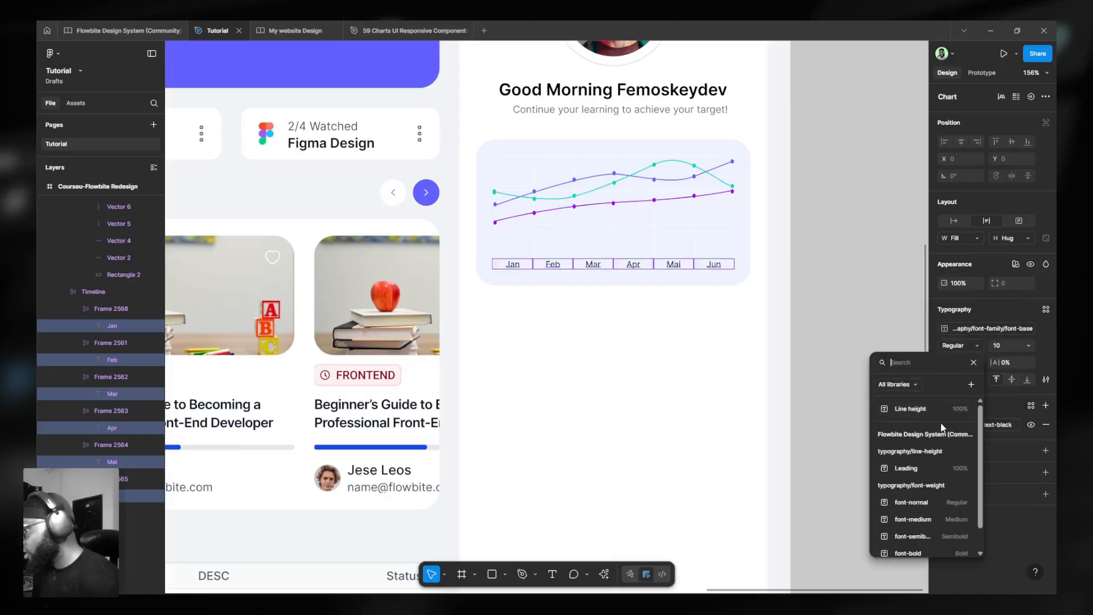
click(914, 519)
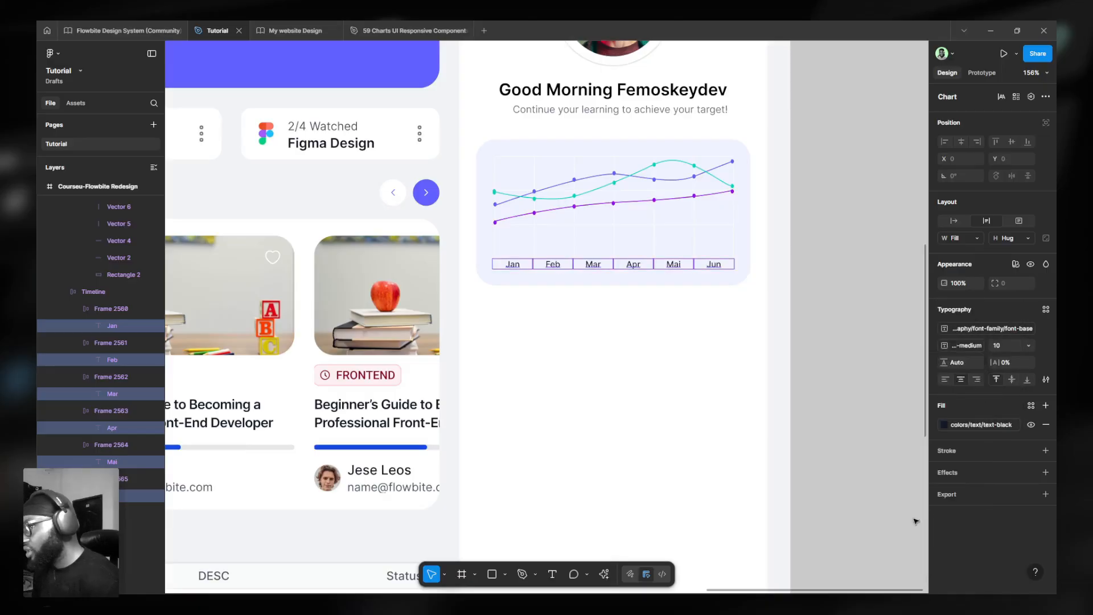
- Try the text-xxs font size variable on the month labels
click(1028, 345)
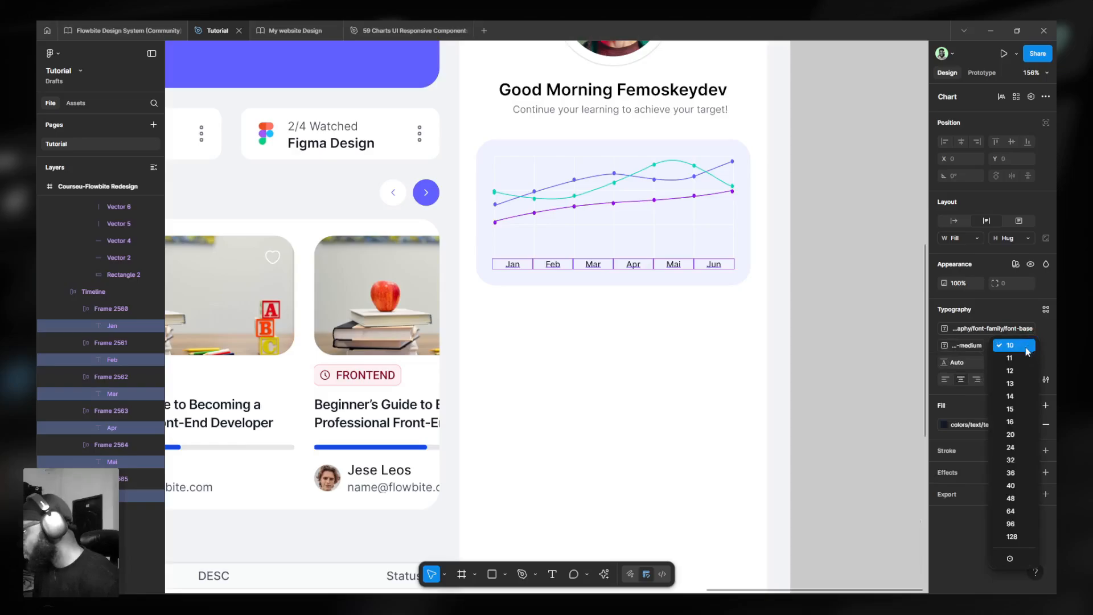
click(1011, 559)
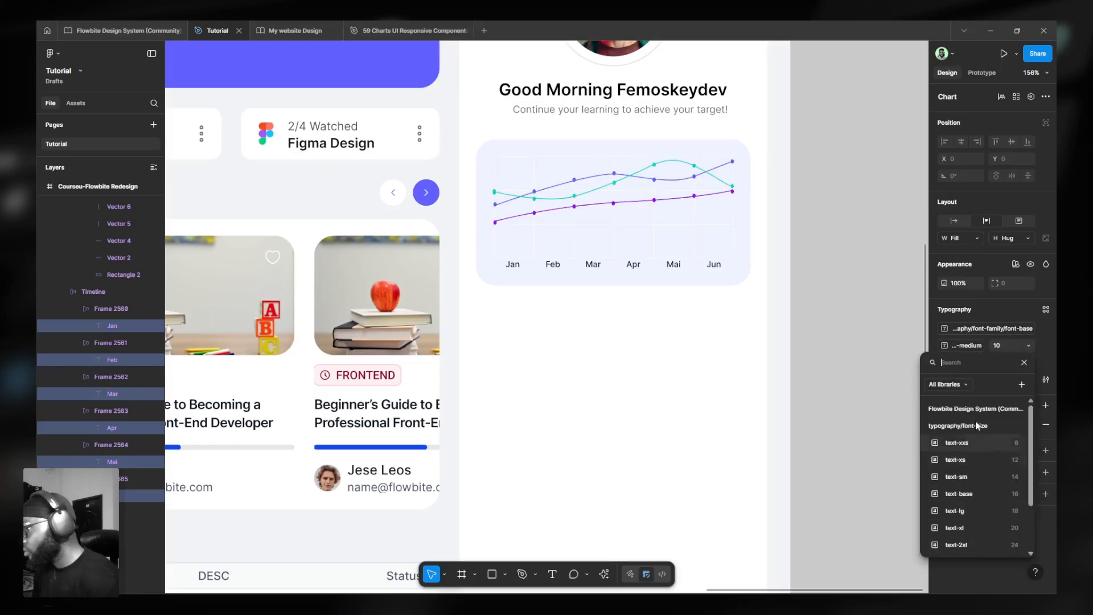
click(965, 449)
key(ctrl)
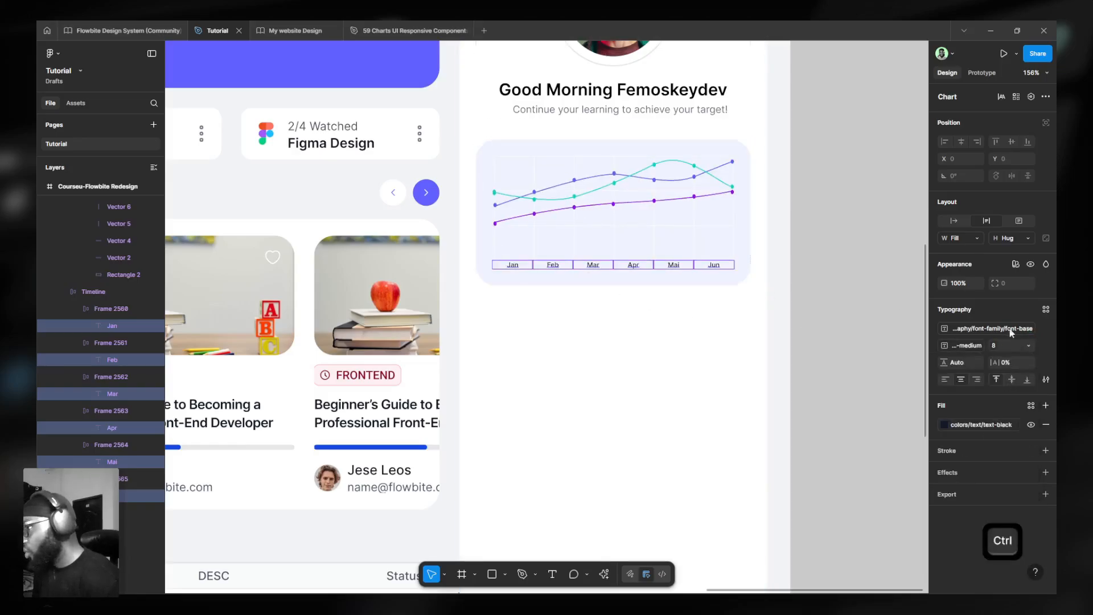
- Set the month labels' font size to 12 with the text-xs variable
click(996, 347)
click(985, 465)
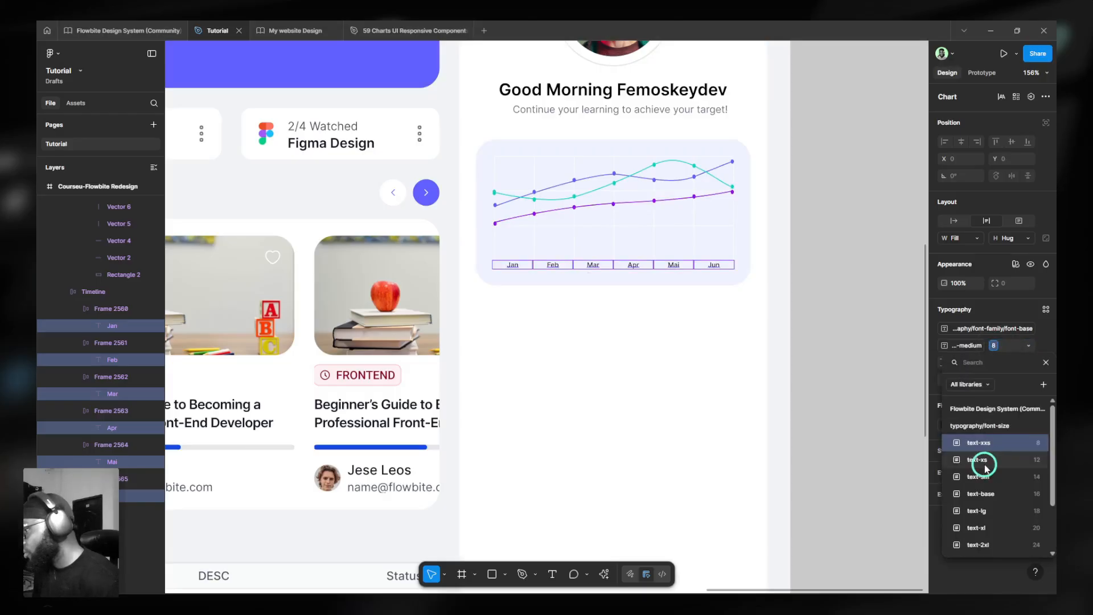
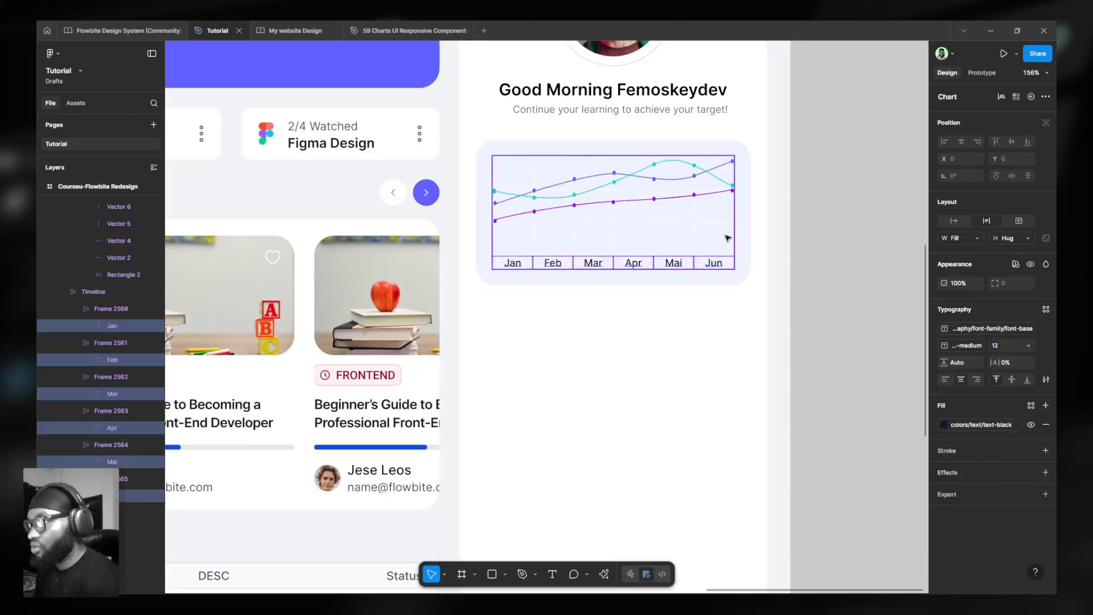
scroll(583, 297, down, 10)
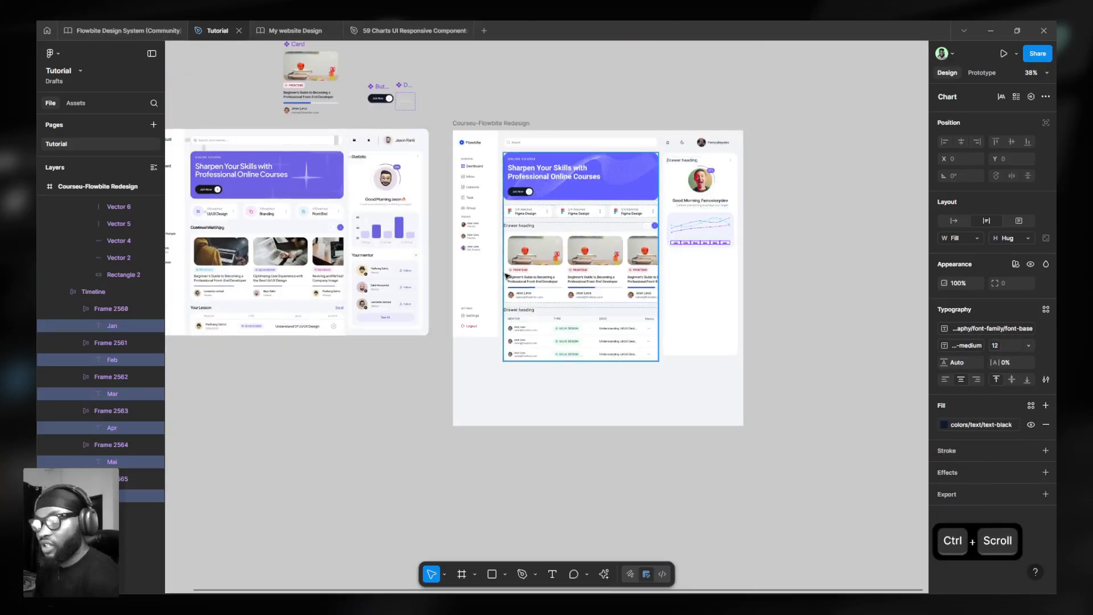
- Duplicate the profile section with the Good Morning greeting within the redesign's sidebar card
click(778, 244)
key(ctrl)
double_click(709, 205)
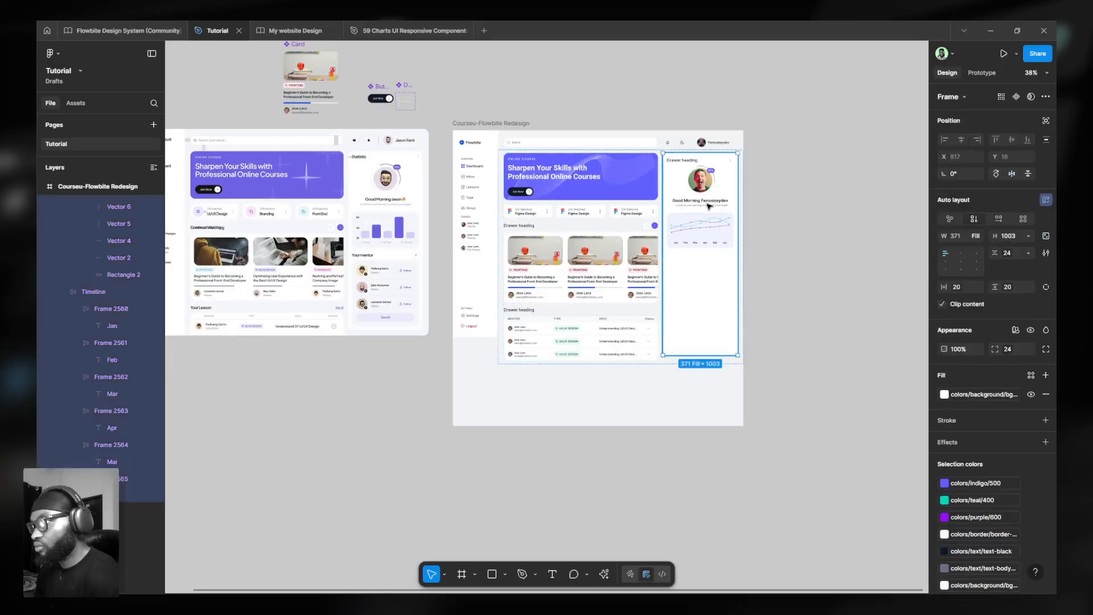
double_click(708, 204)
ctrl+scroll(715, 182, up, 1)
ctrl+scroll(716, 182, up, 1)
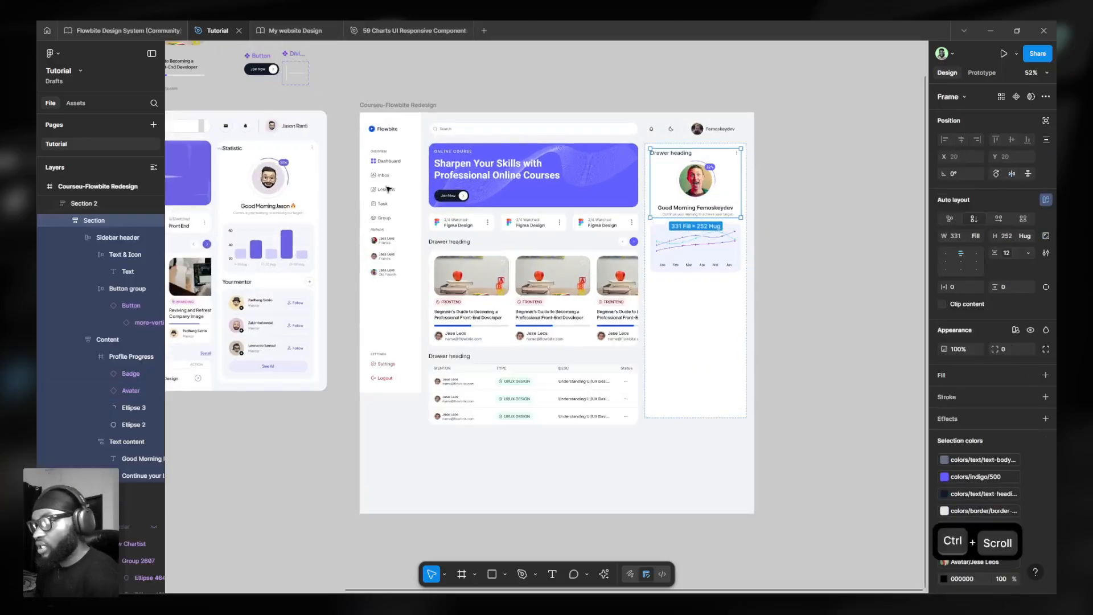
ctrl+scroll(219, 235, up, 3)
ctrl+scroll(219, 235, up, 2)
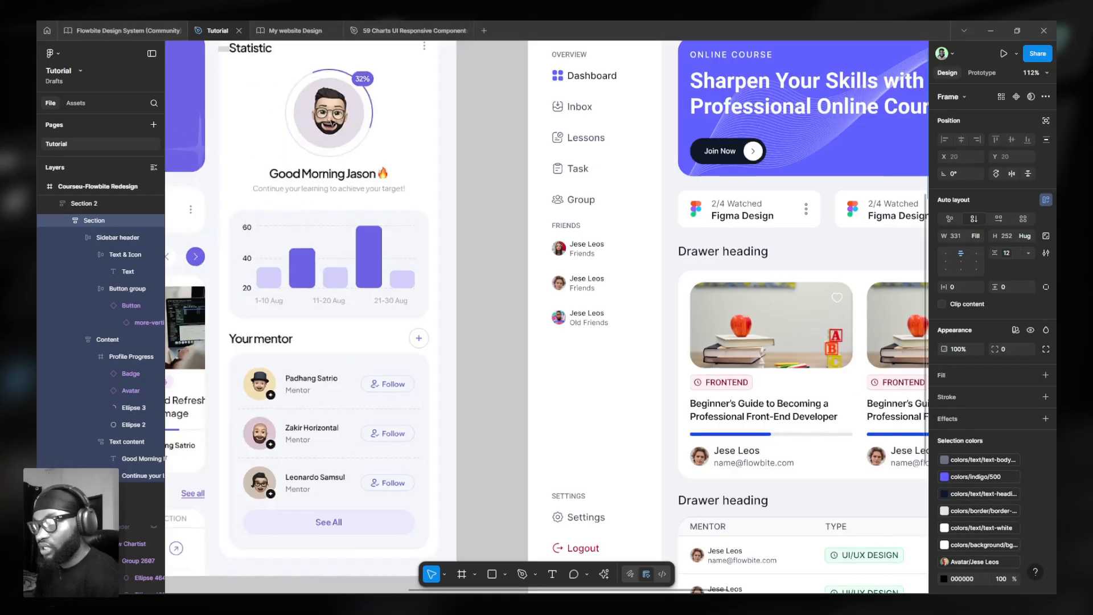
ctrl+scroll(308, 298, down, 4)
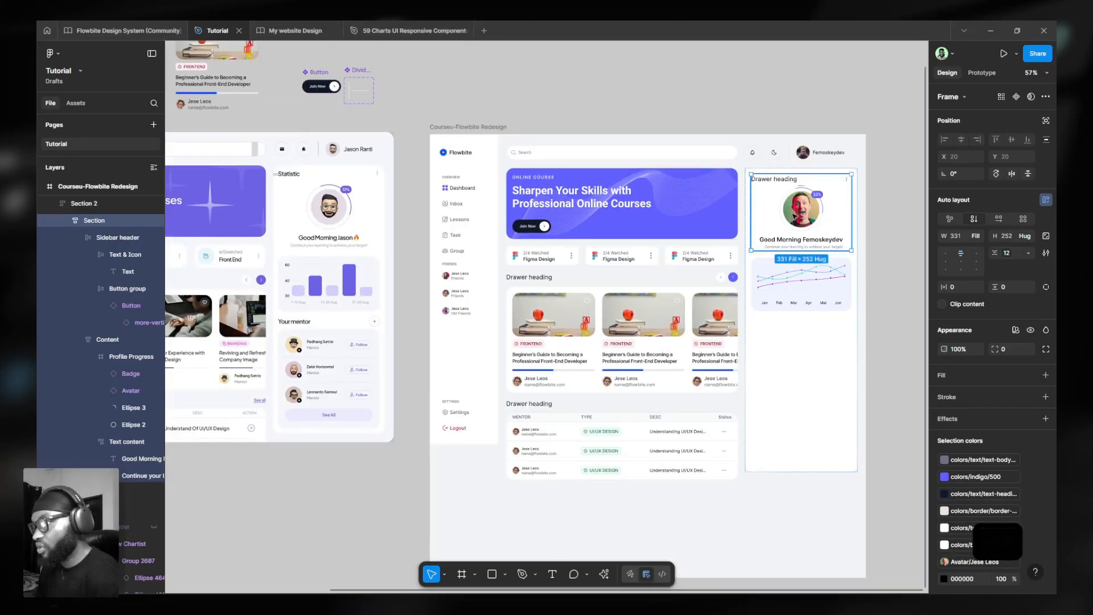
key(ctrl+d)
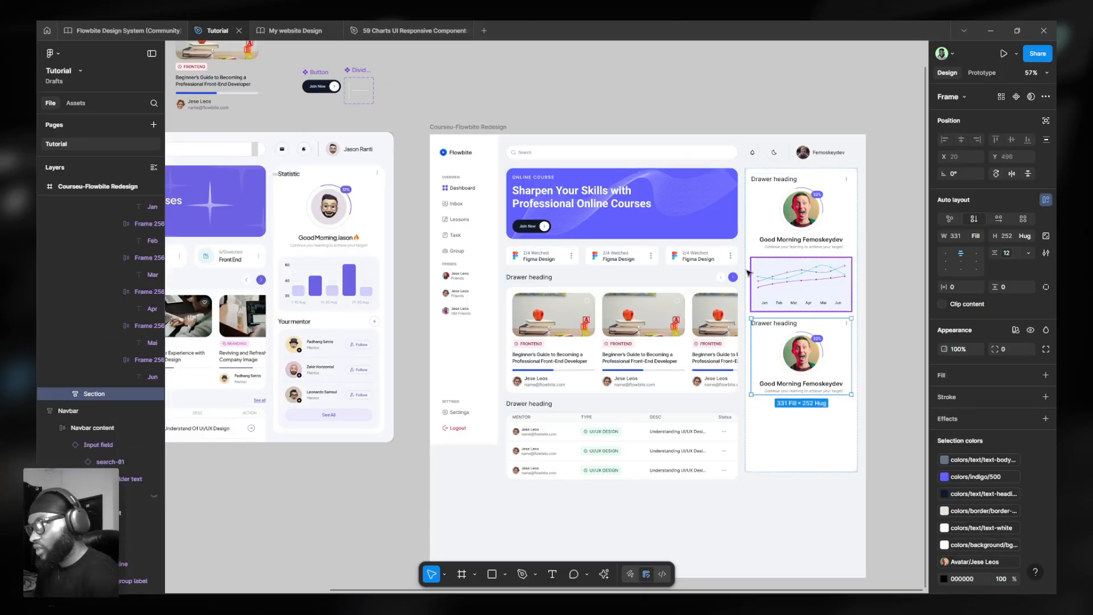
- Change the heading of the first profile section in the sidebar card to "Statistics"
ctrl+scroll(277, 175, up, 5)
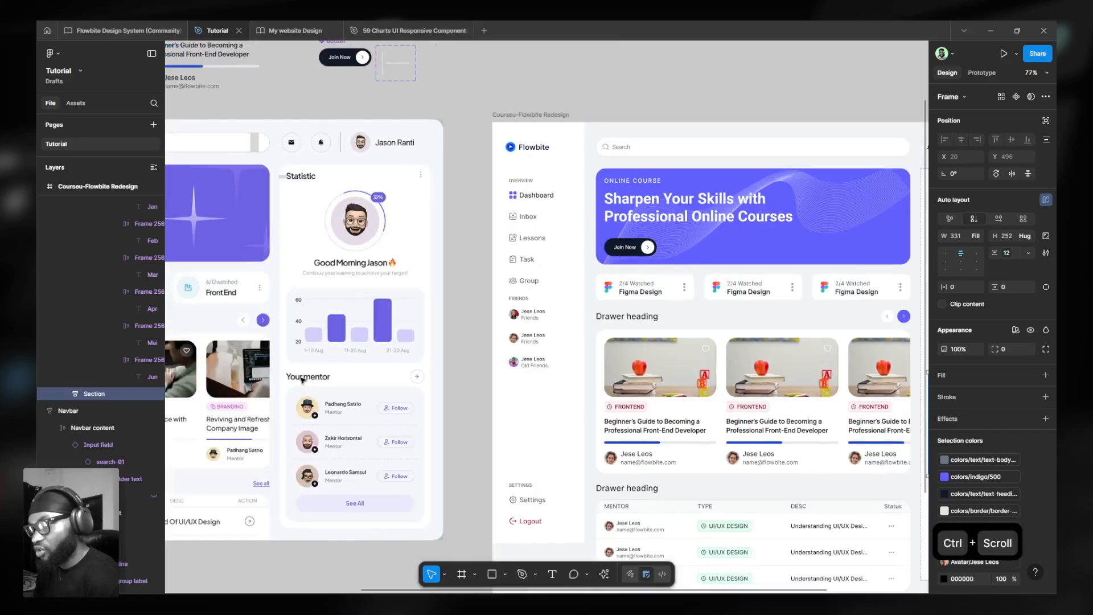
ctrl+scroll(301, 380, down, 4)
ctrl+scroll(787, 293, up, 6)
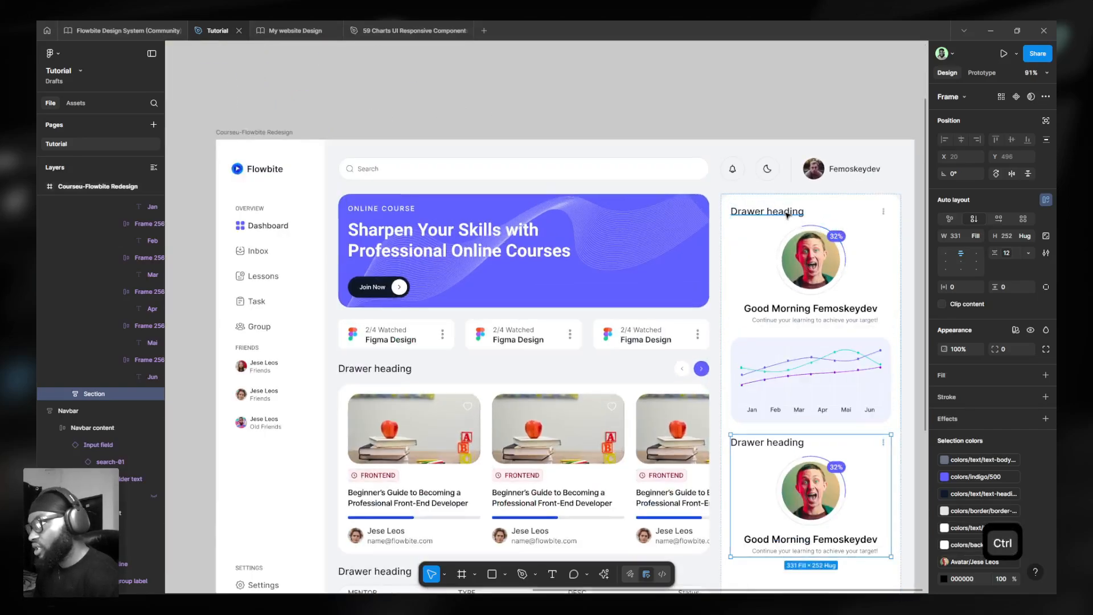
ctrl+click(788, 216)
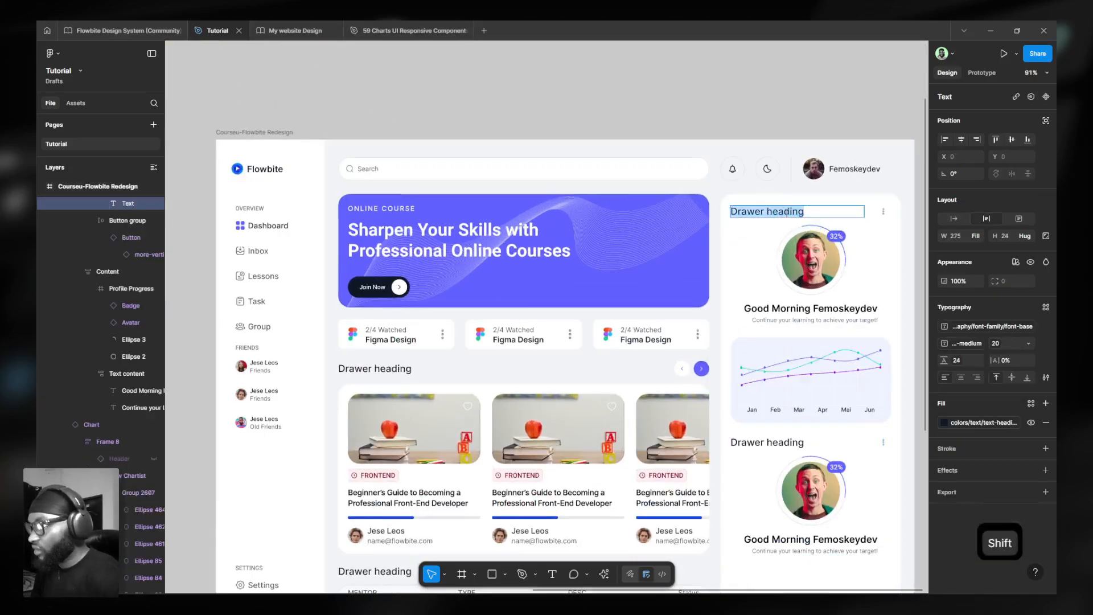
text(Statist)
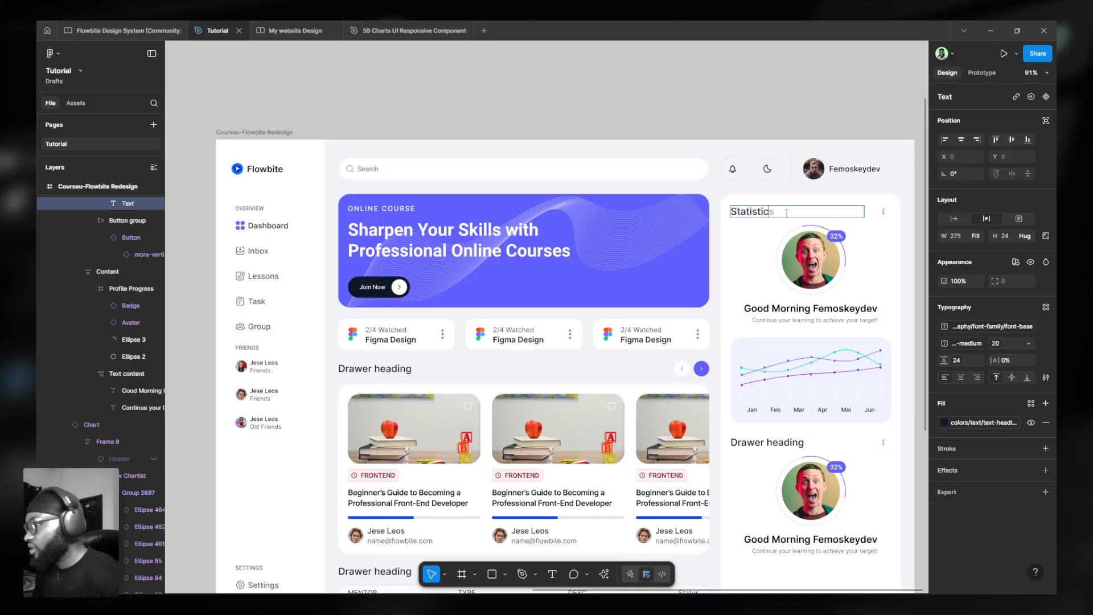
text(ics)
- Change the heading of the duplicated section below the chart to "Your Mentors"
scroll(772, 209, down, 1)
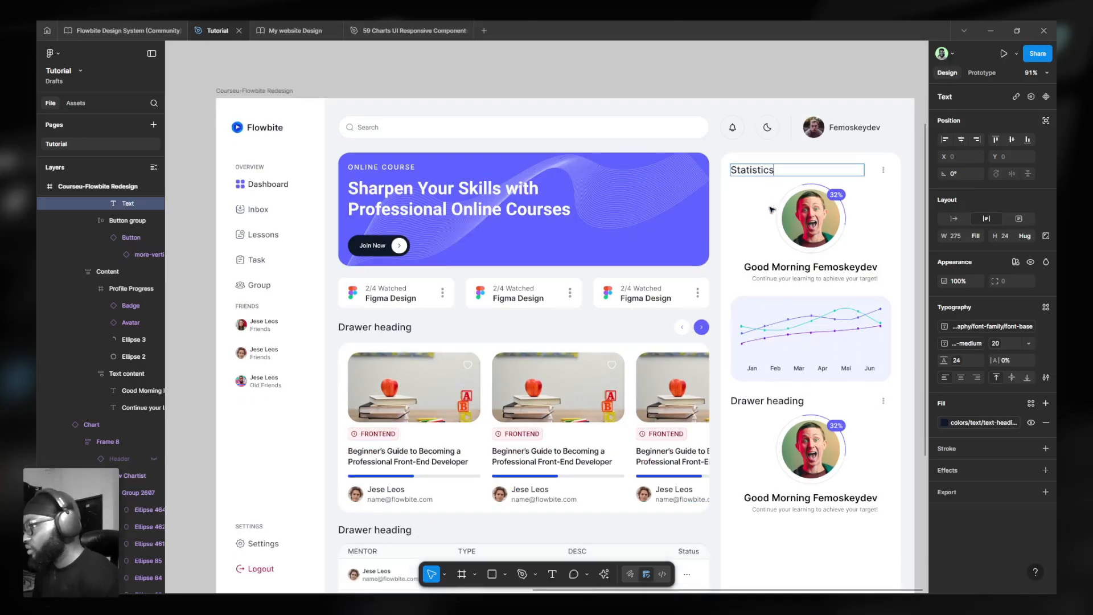
double_click(766, 402)
text(Yo)
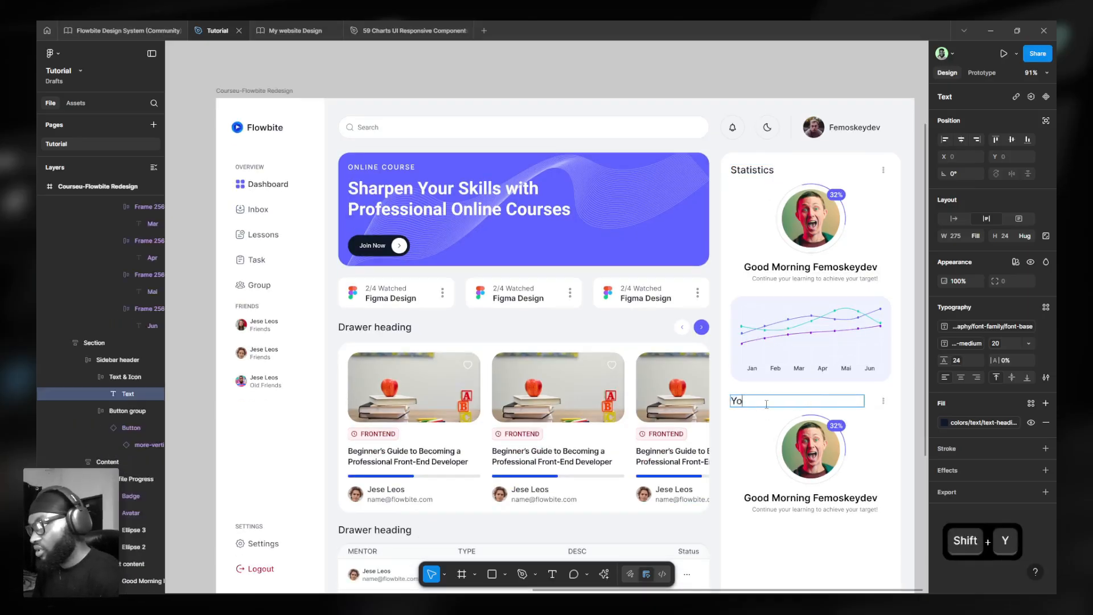
text(ur Mentors)
- Copy the first "2/4 Watched Figma Design" list item below the redesign's banner
scroll(655, 345, down, 5)
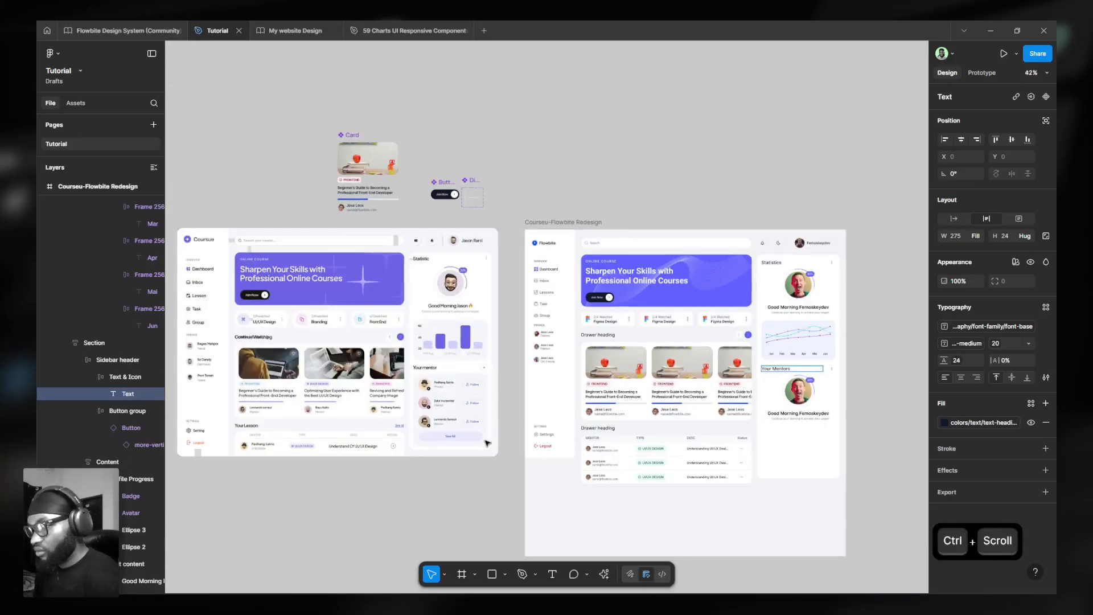
scroll(487, 443, up, 6)
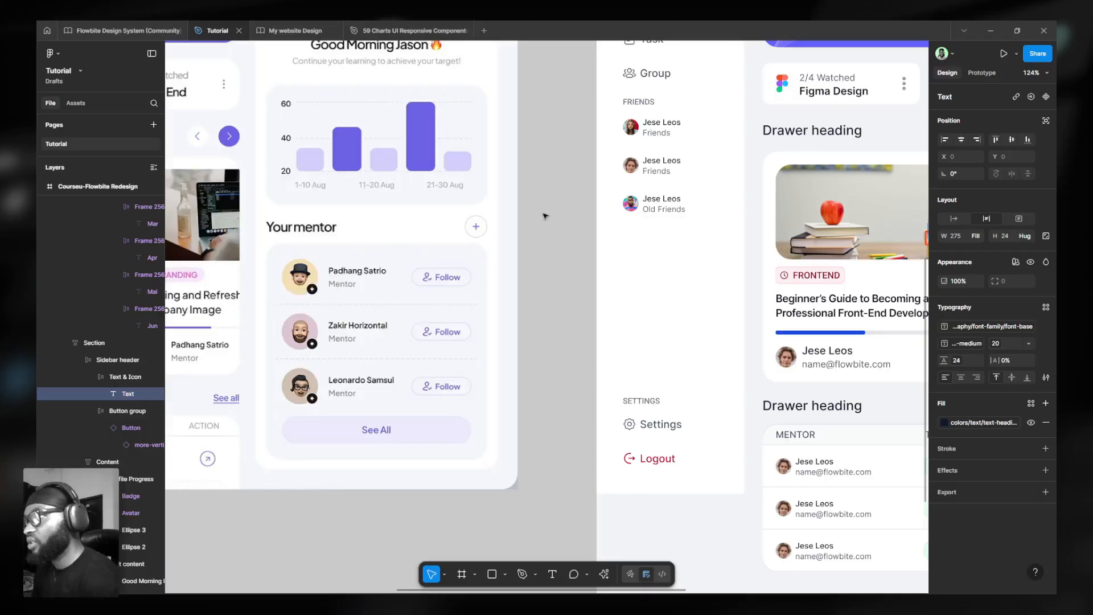
scroll(583, 327, down, 4)
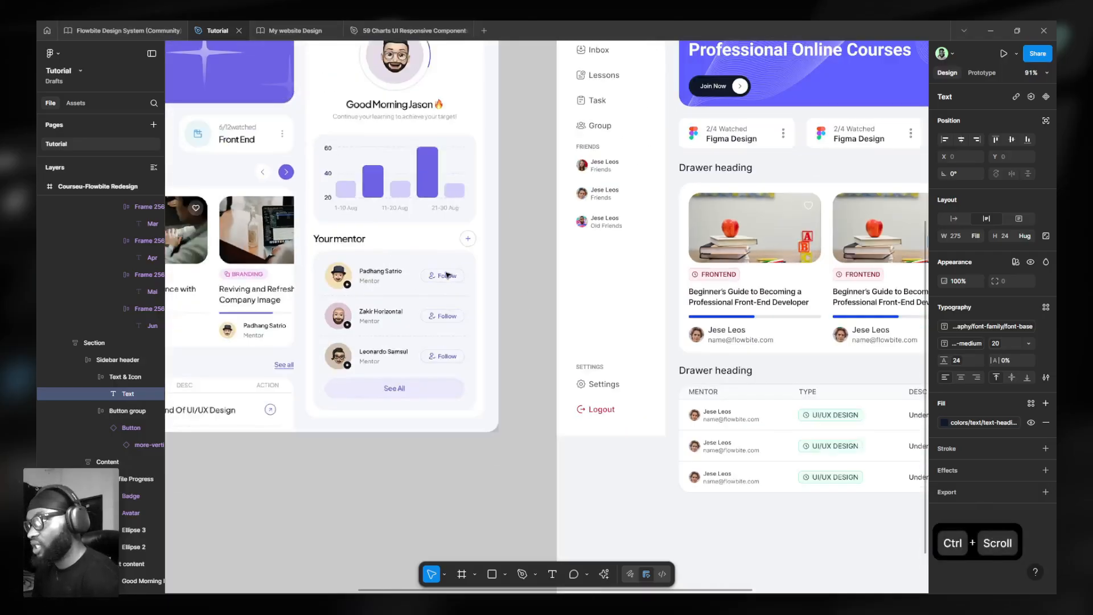
ctrl+click(679, 237)
ctrl+click(673, 176)
ctrl+click(668, 175)
key(ctrl+c)
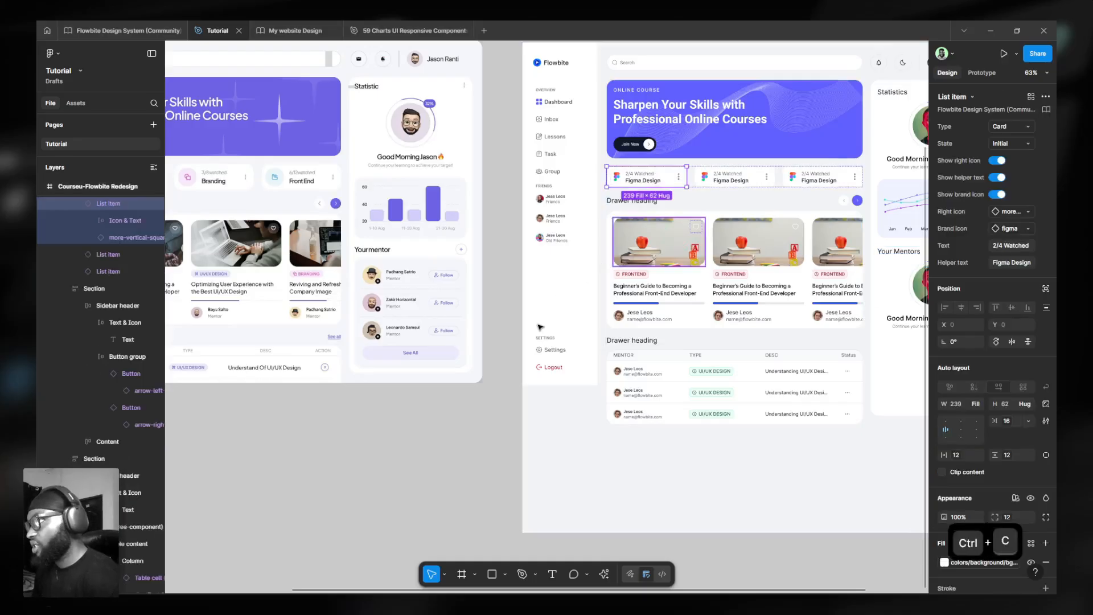
- Paste the list item into the Your Mentors section and delete the duplicated avatar and greeting content there
scroll(417, 317, down, 1)
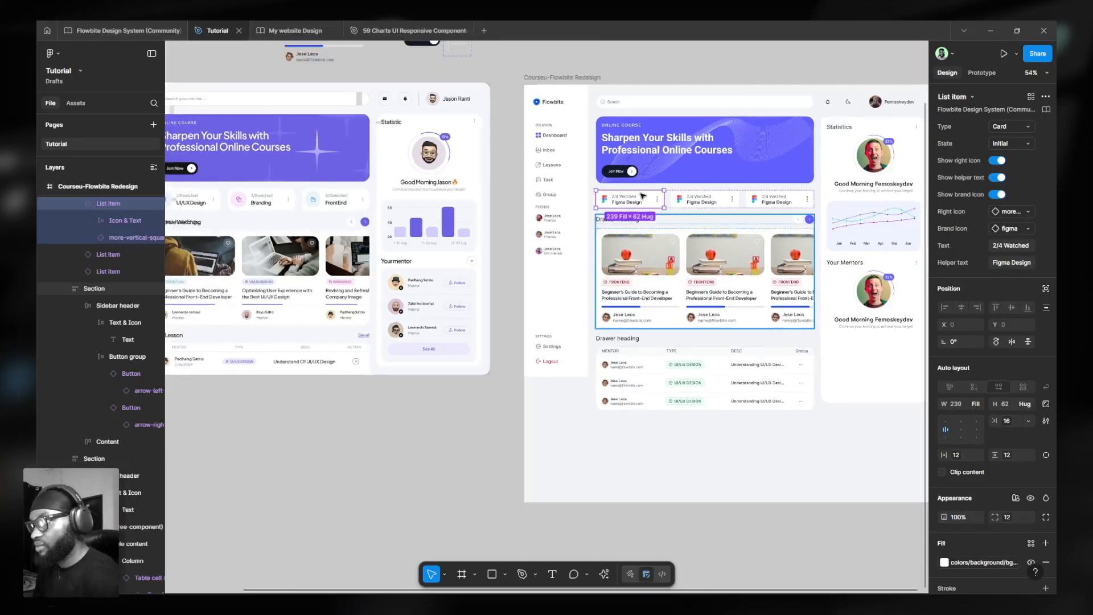
click(851, 306)
scroll(860, 306, right, 1)
scroll(825, 295, up, 4)
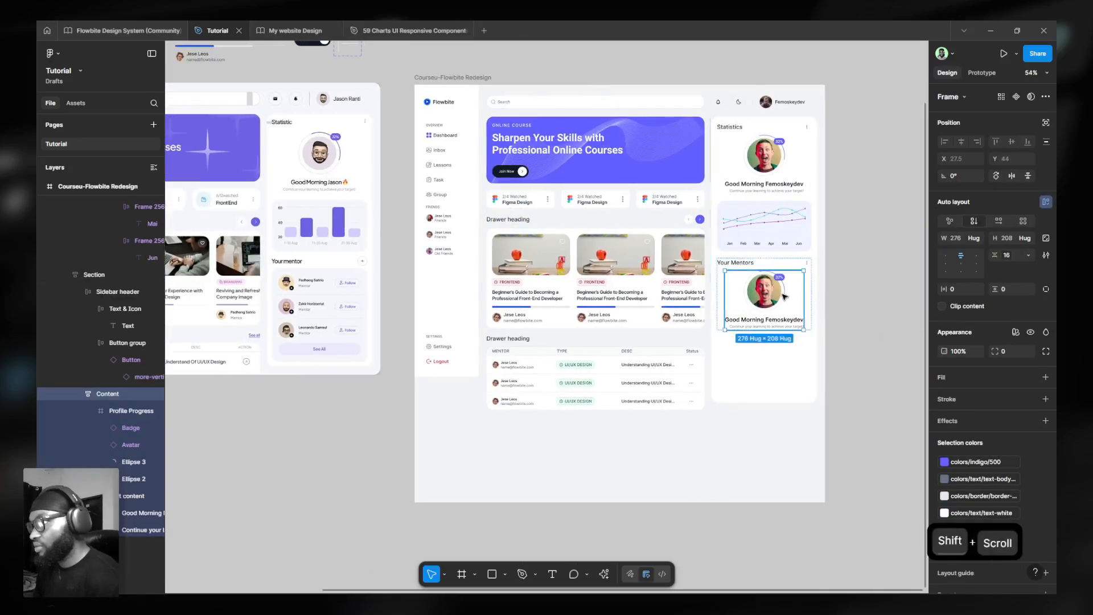
key(ctrl+v)
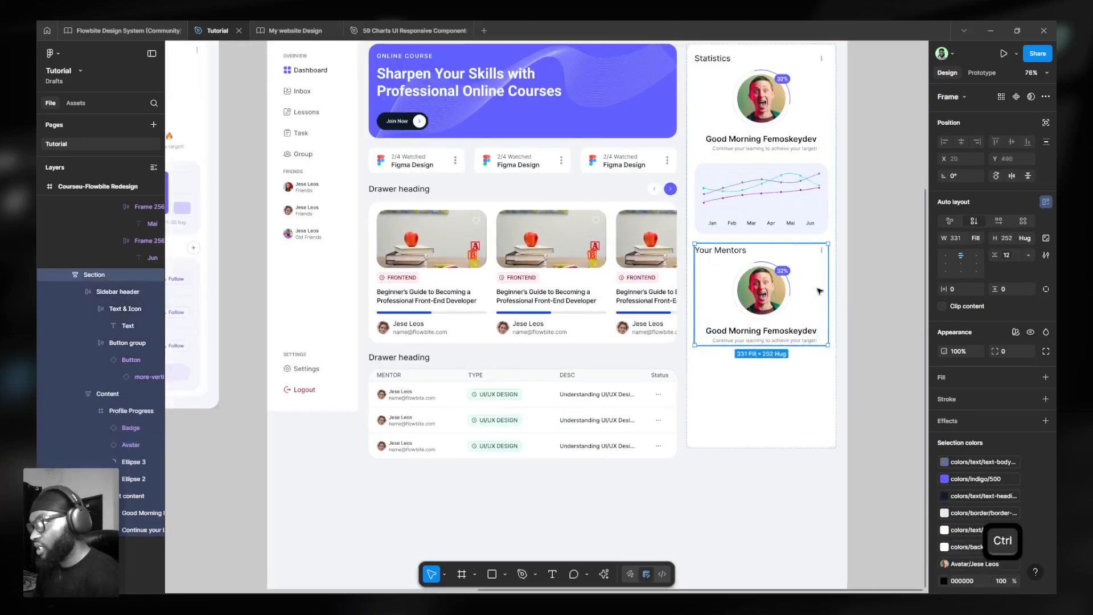
click(786, 312)
key(Delete)
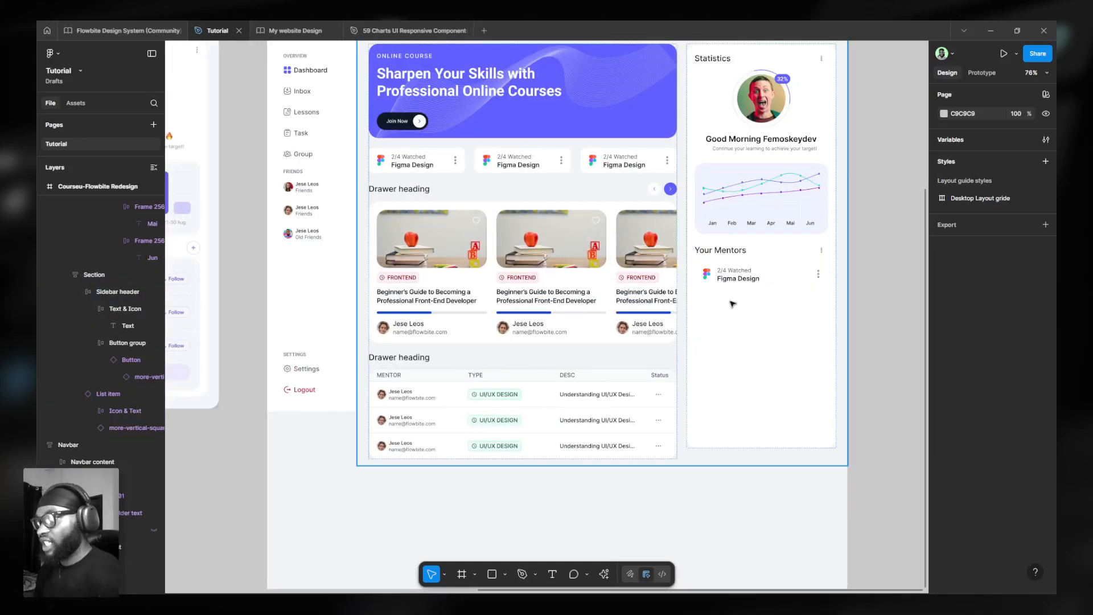
- Try duplicating the list item in the Your Mentors section, and undo the duplication
click(753, 279)
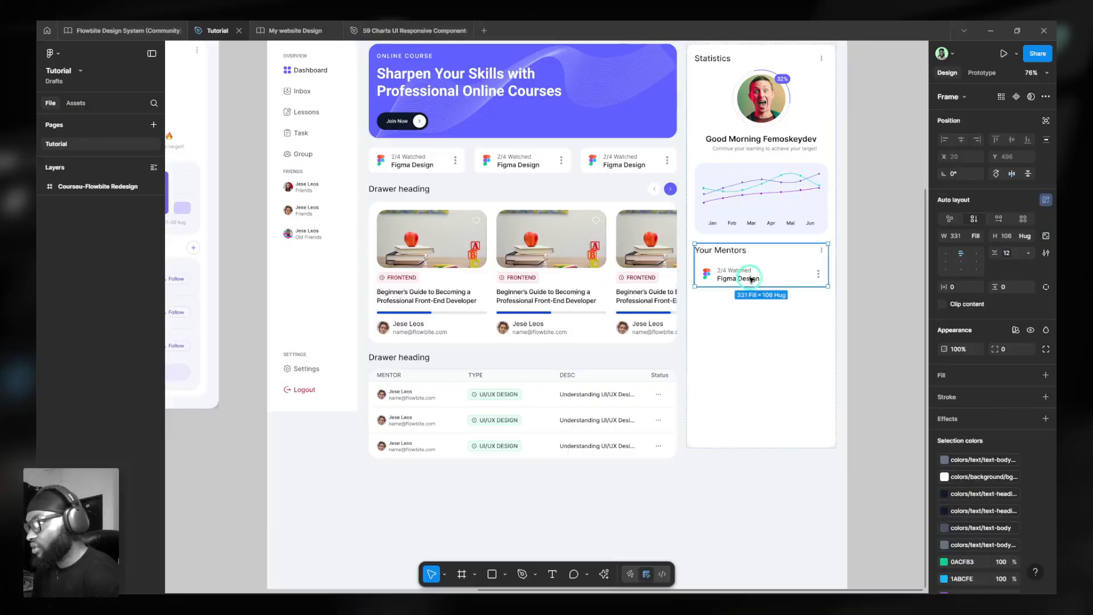
click(753, 277)
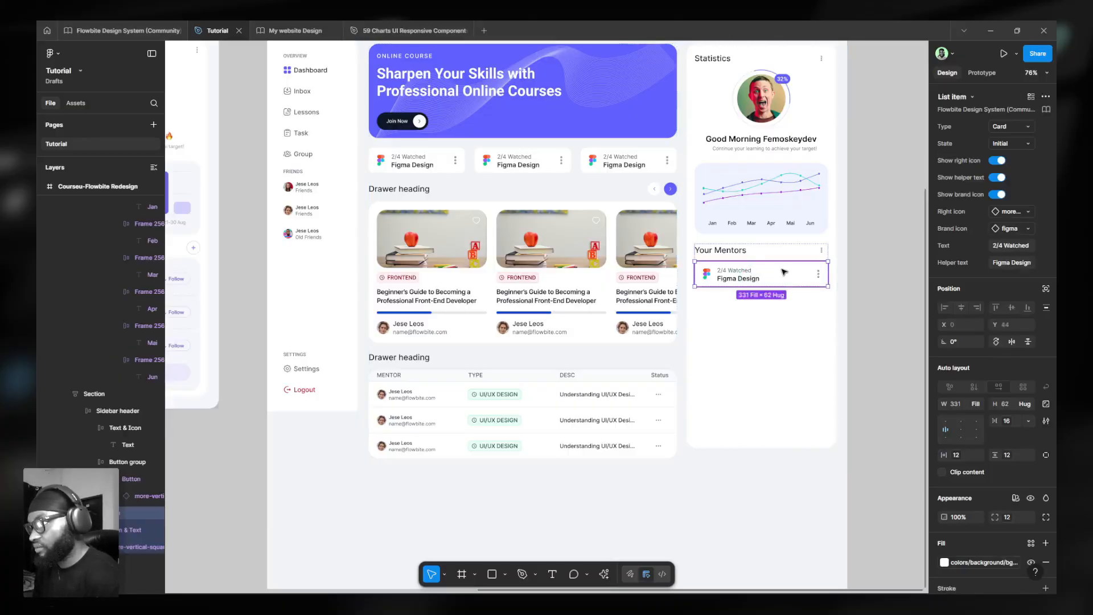
key(ctrl+d)
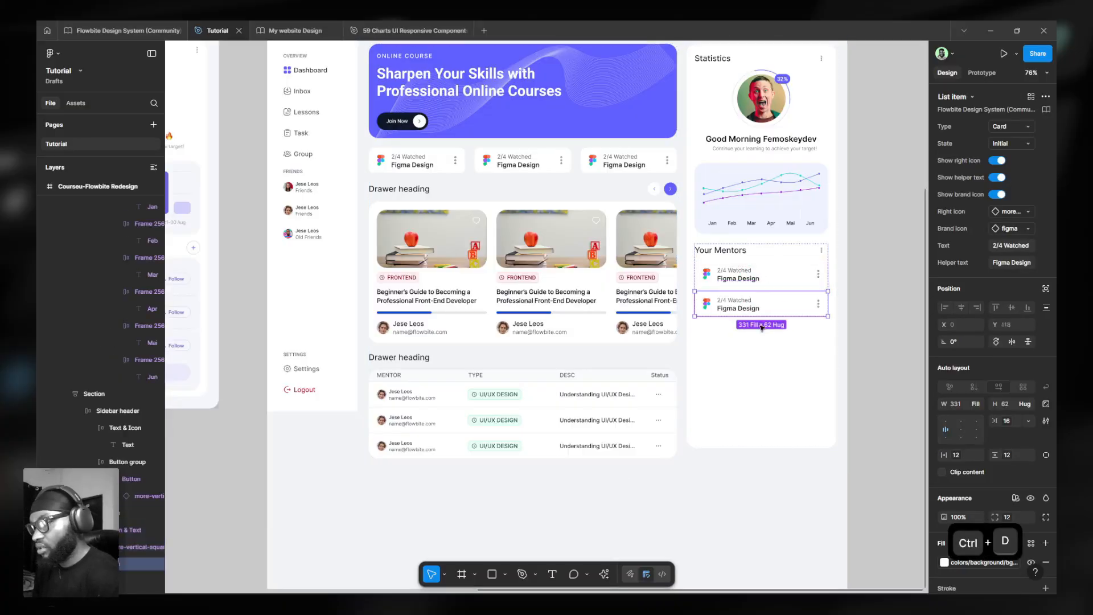
scroll(761, 329, down, 3)
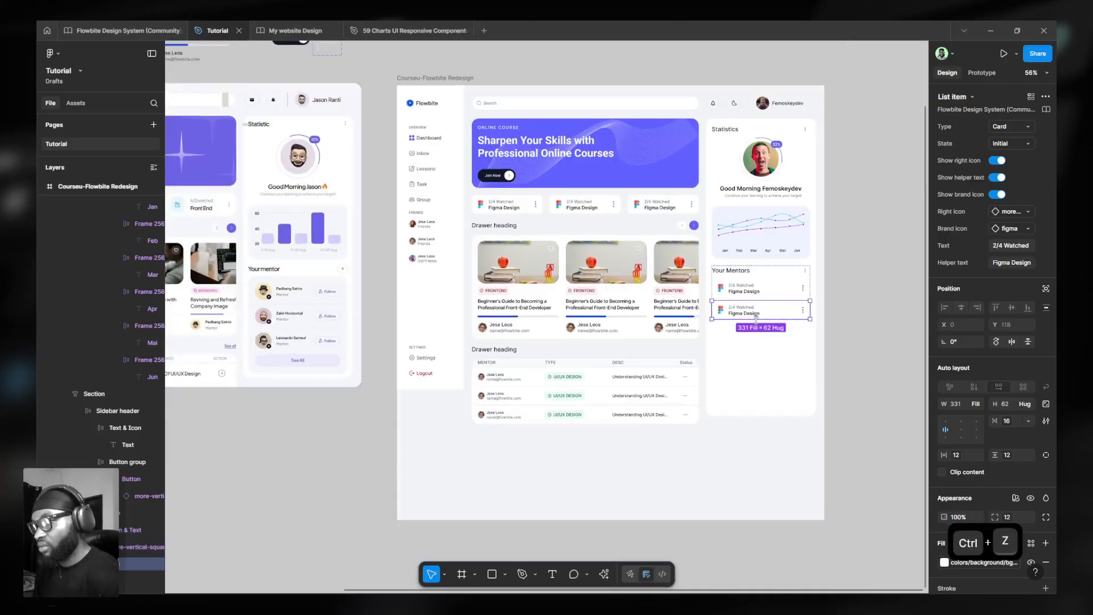
key(ctrl+z)
- Try resetting the Your Mentors list item instance to its component defaults, and undo the reset
scroll(763, 316, up, 3)
scroll(843, 269, up, 5)
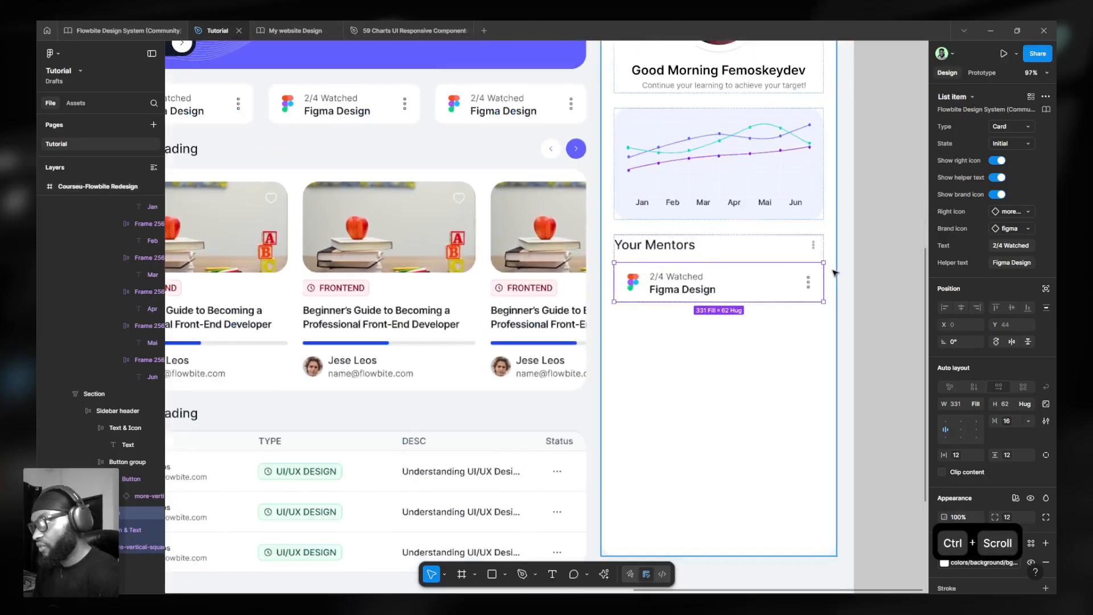
scroll(683, 305, down, 5)
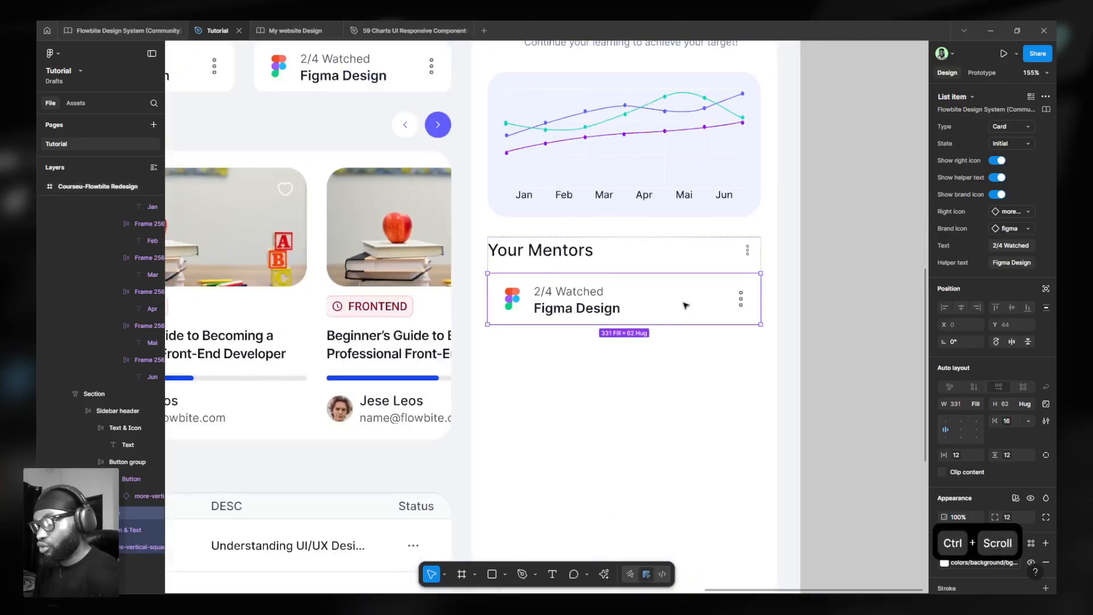
scroll(684, 299, down, 5)
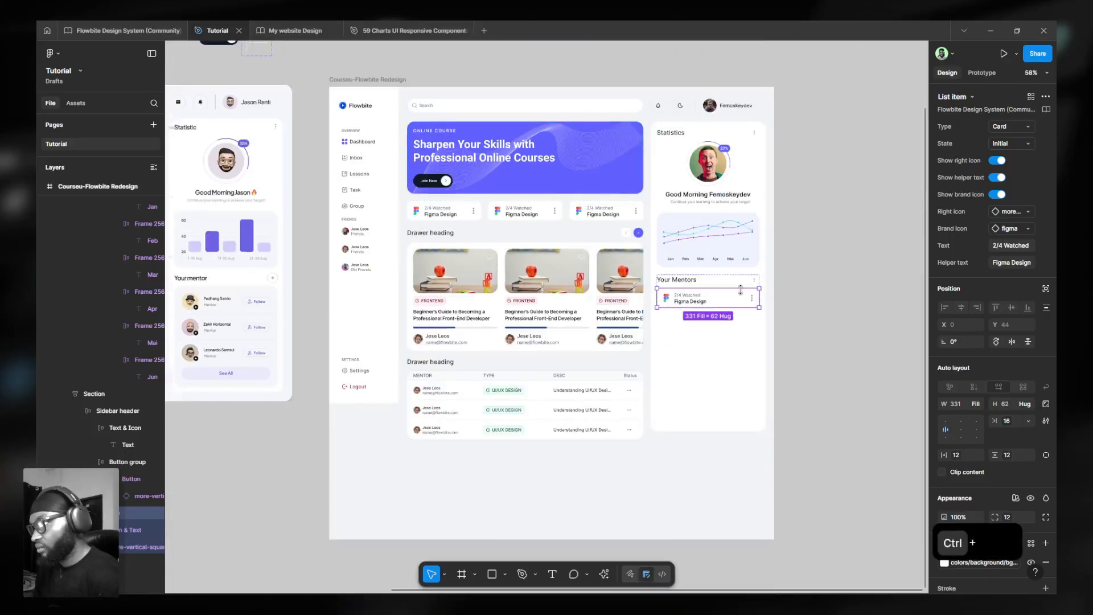
scroll(697, 318, up, 3)
ctrl+click(661, 300)
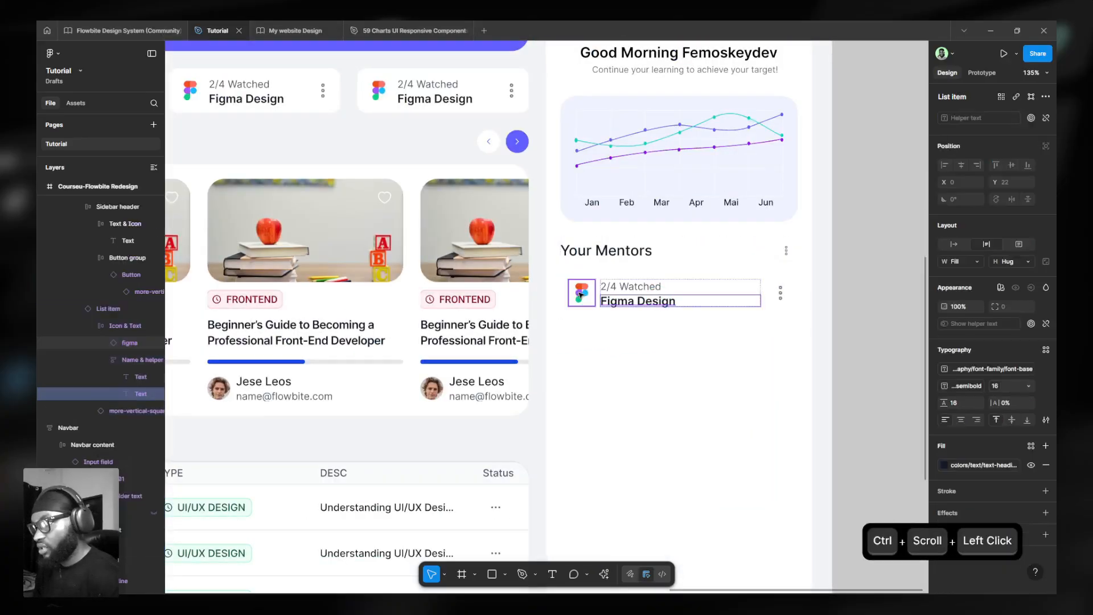
click(742, 288)
right_click(727, 287)
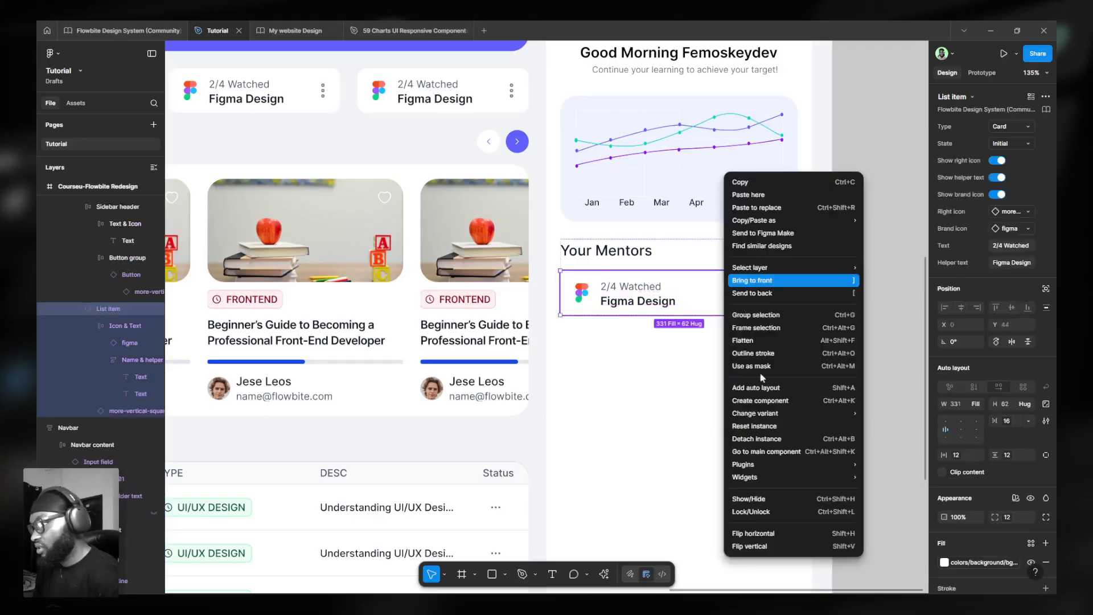
click(789, 427)
ctrl+scroll(761, 314, down, 5)
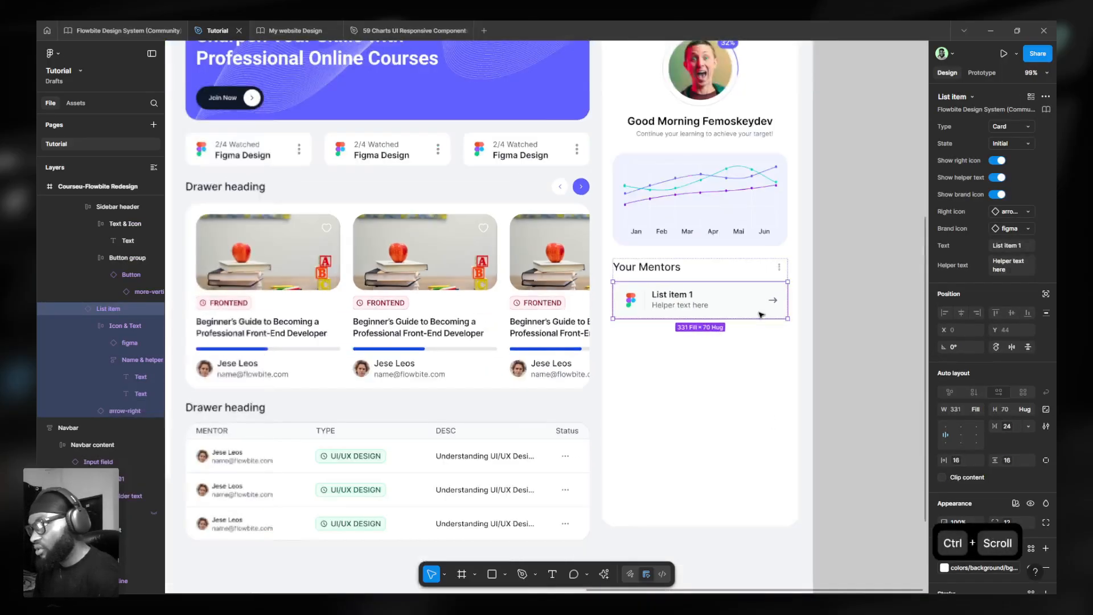
key(ctrl+z)
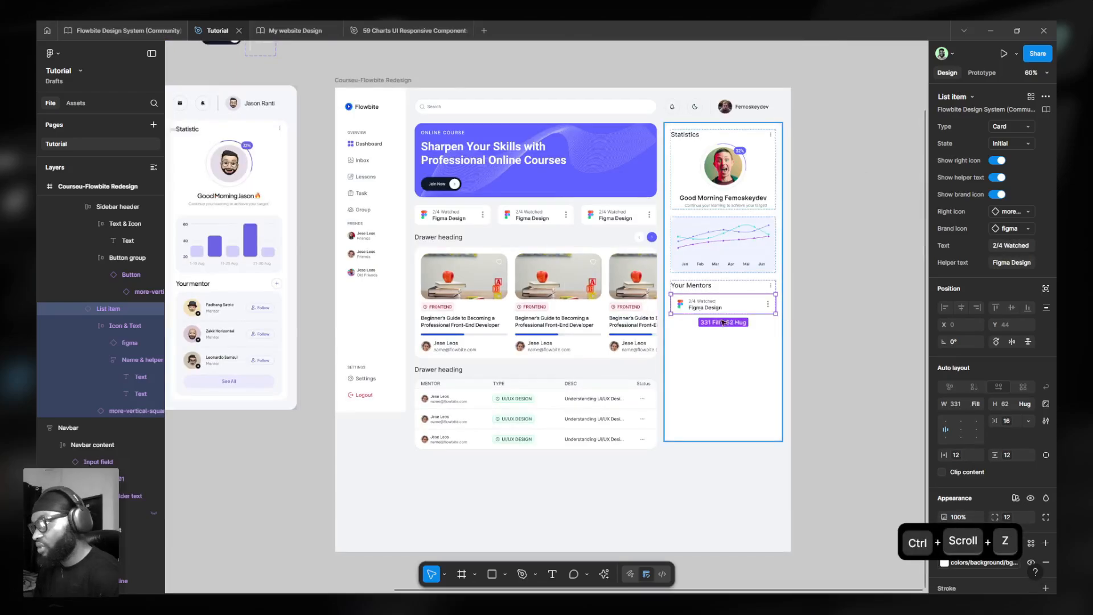
- Swap the Figma icon in the Your Mentors list item for the Avatar component from the Flowbite Design System library
key(shift)
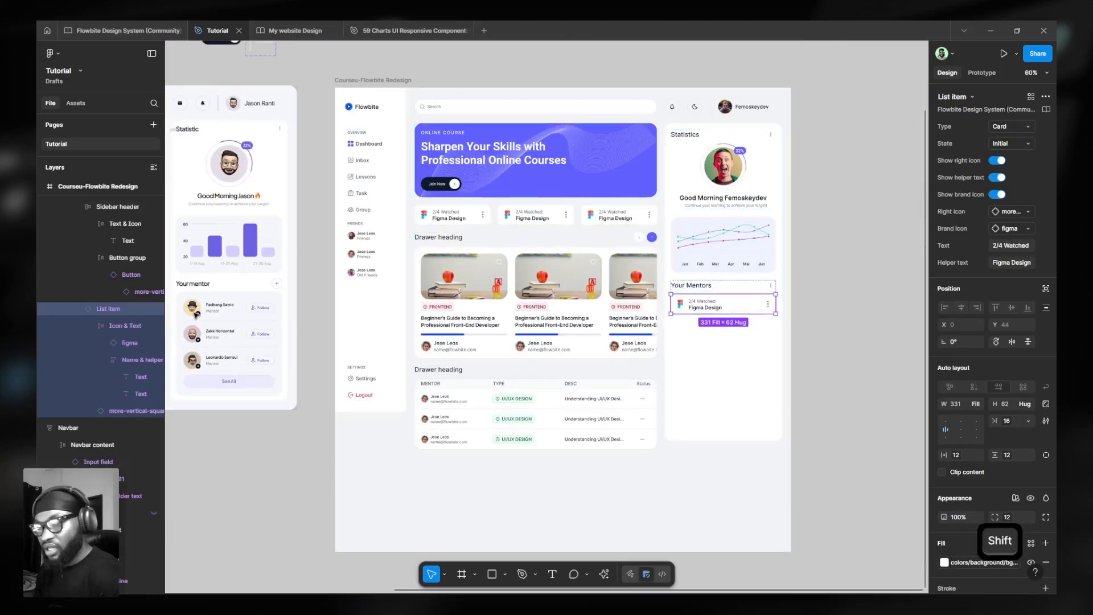
ctrl+scroll(740, 307, up, 5)
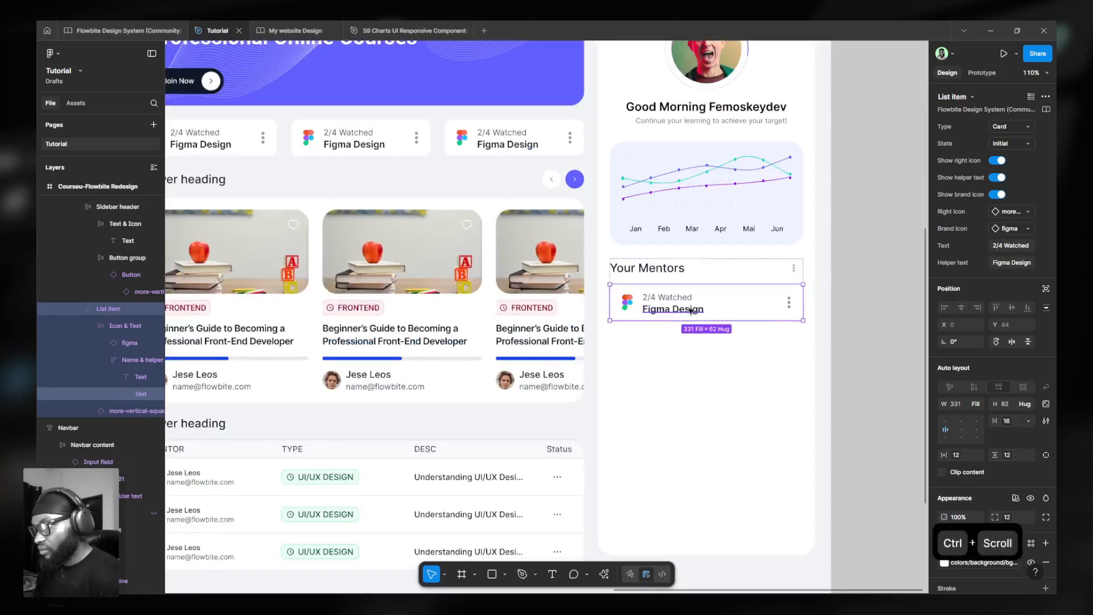
ctrl+click(691, 310)
ctrl+click(627, 302)
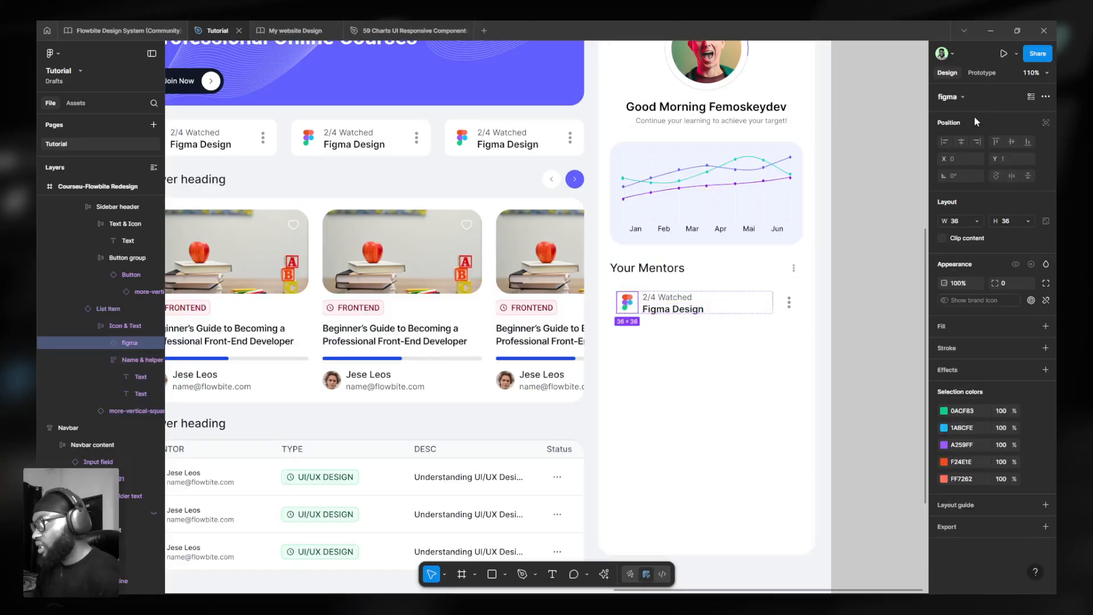
click(960, 98)
text(avat)
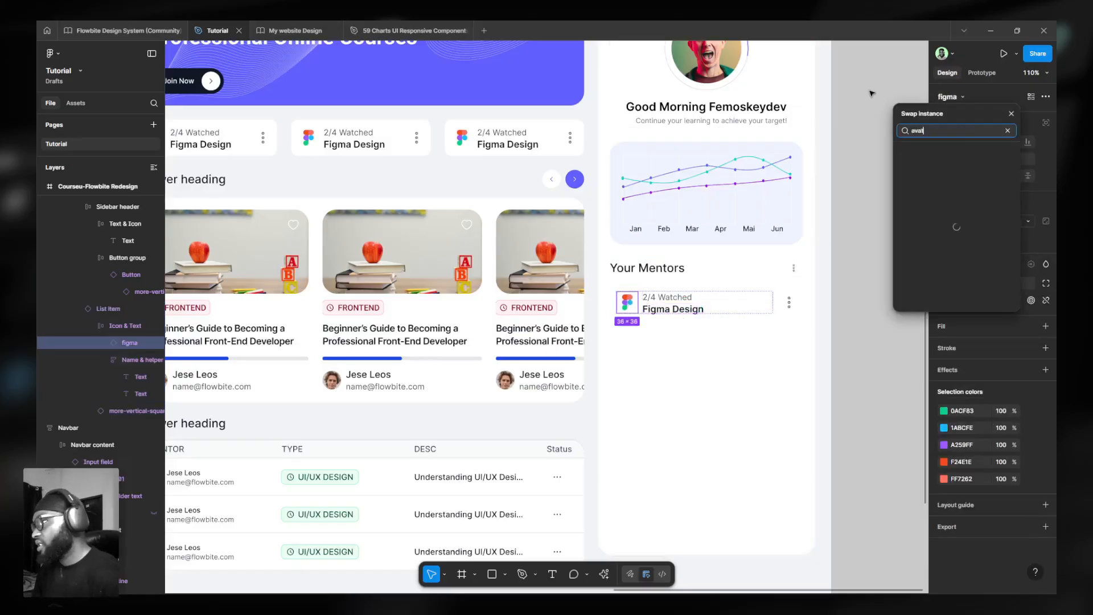
text(a)
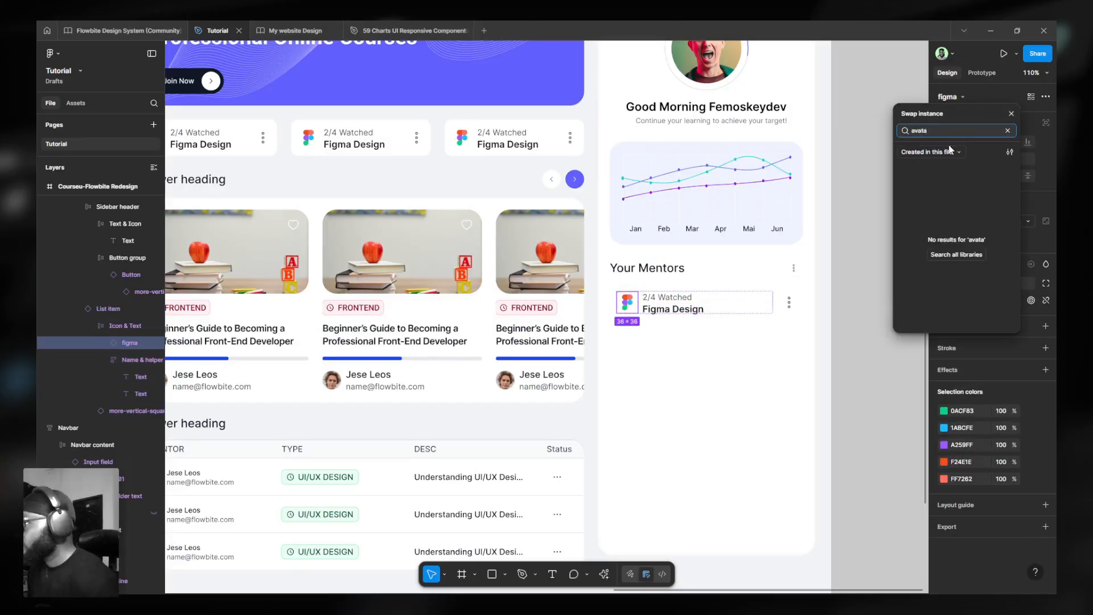
click(935, 152)
click(934, 172)
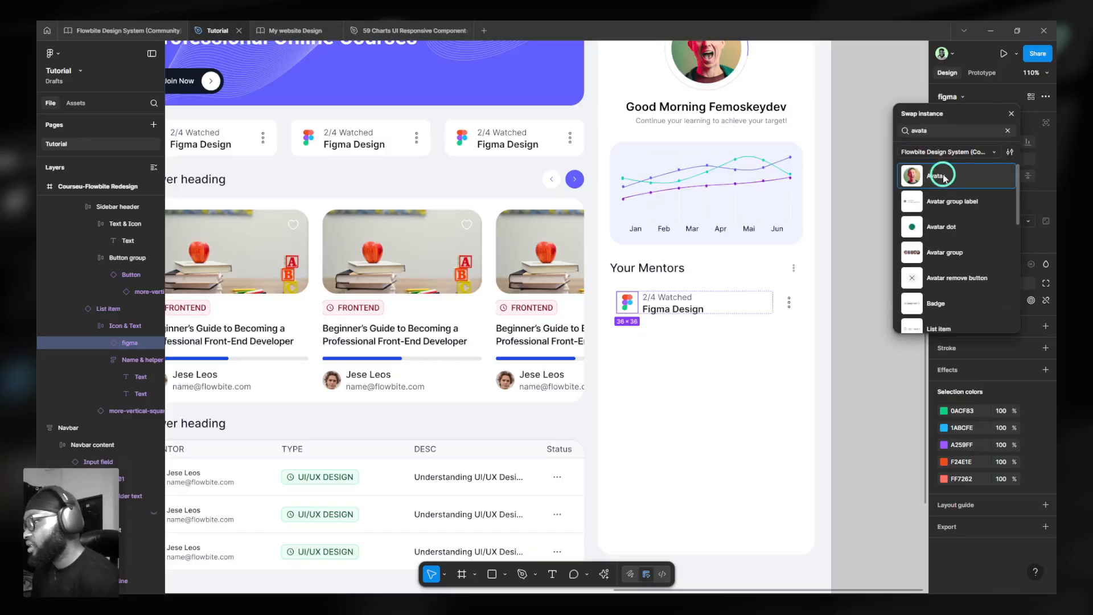
click(946, 176)
- Compare with the original's mentor list, and copy the "Figma Design" text properties onto "2/4 Watched" in the Your Mentors item
ctrl+scroll(675, 307, up, 2)
ctrl+scroll(675, 308, down, 5)
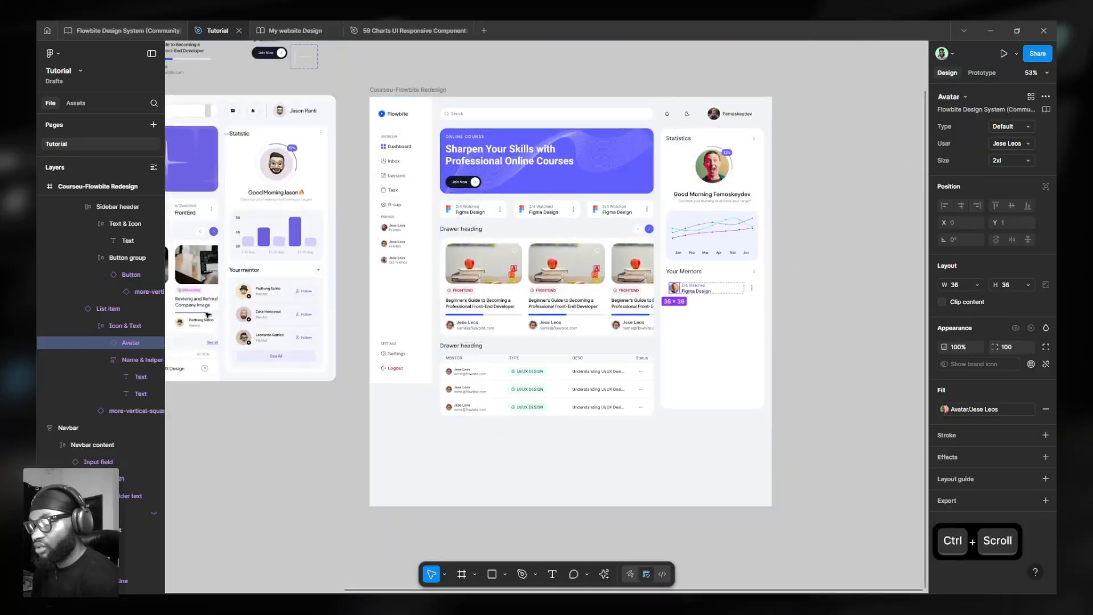
ctrl+scroll(374, 340, up, 5)
ctrl+scroll(263, 292, up, 2)
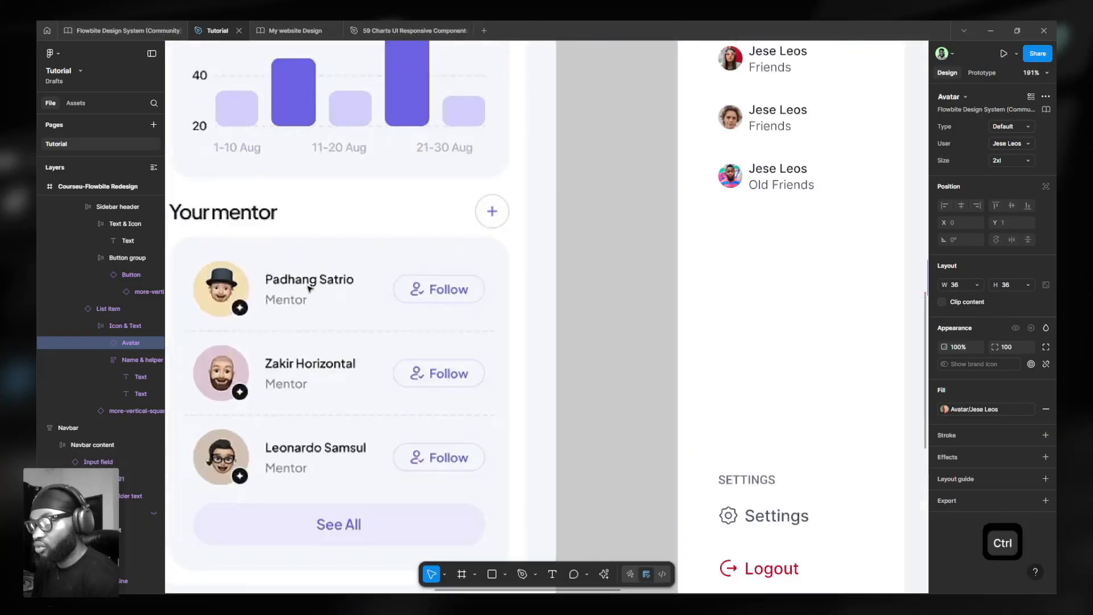
ctrl+scroll(292, 309, down, 6)
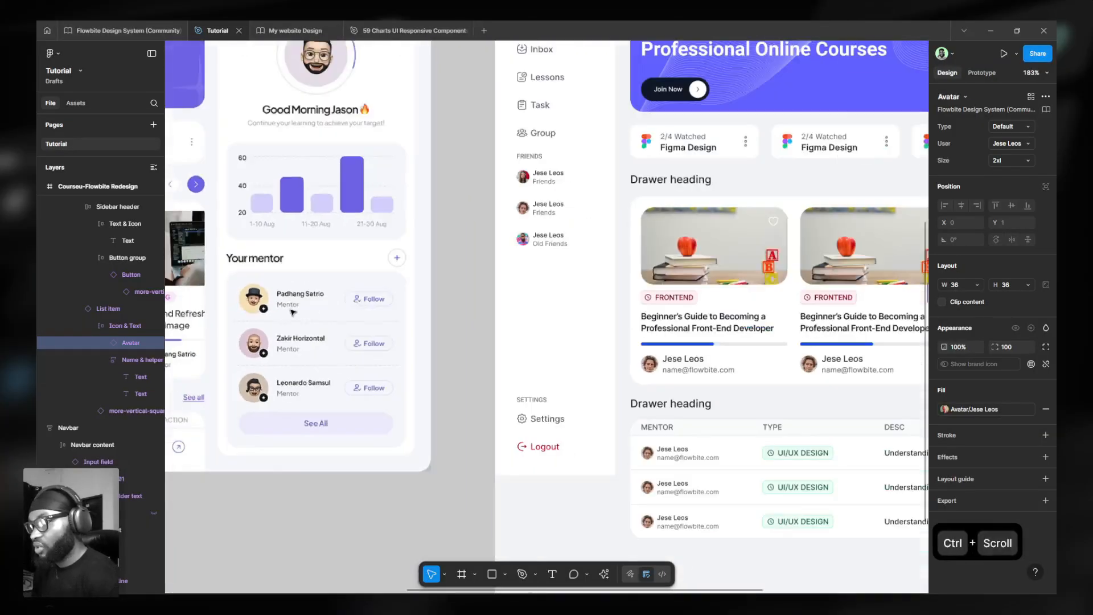
ctrl+scroll(861, 297, up, 7)
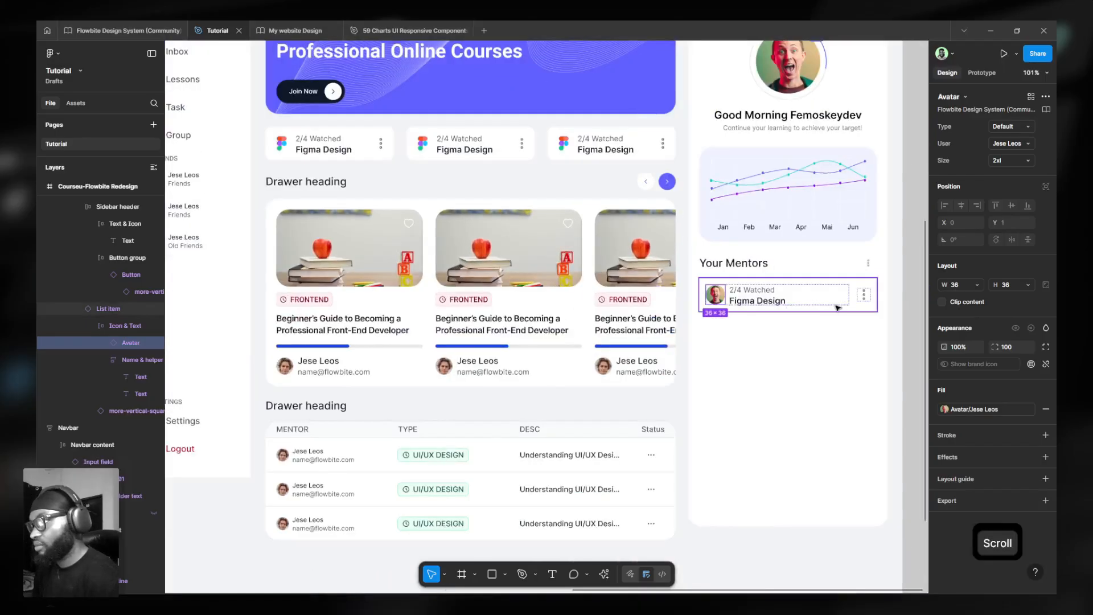
ctrl+click(685, 297)
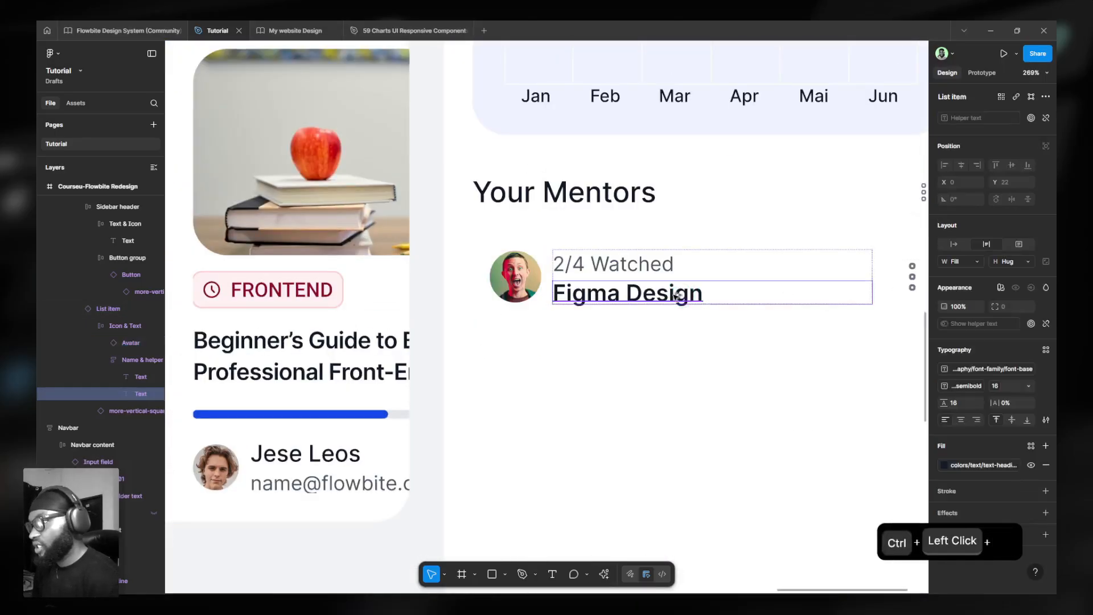
key(ctrl+alt+c)
ctrl+click(643, 268)
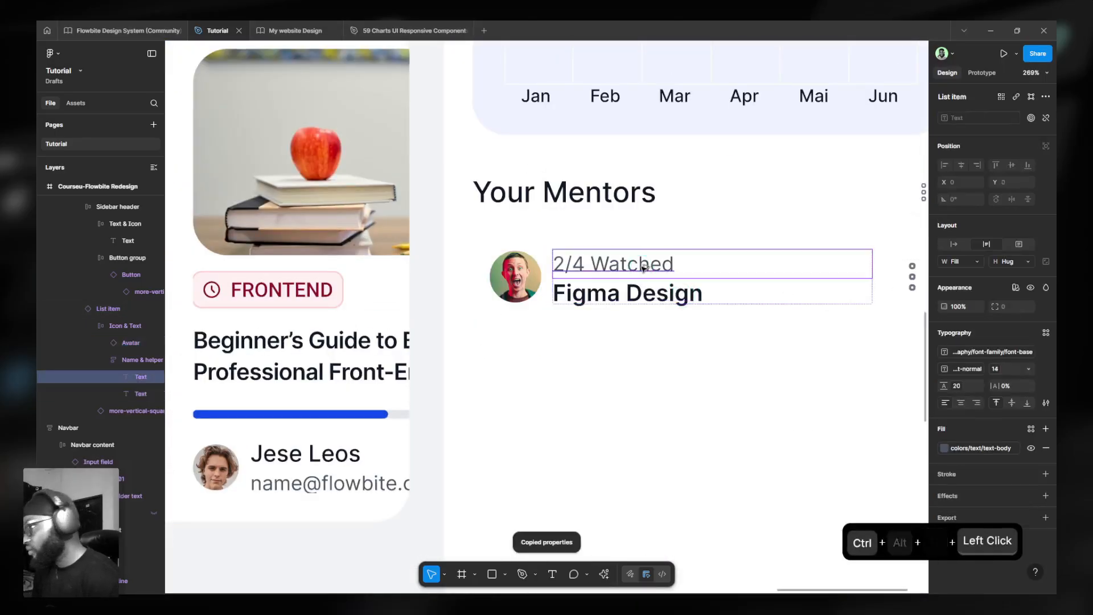
key(ctrl+alt+v)
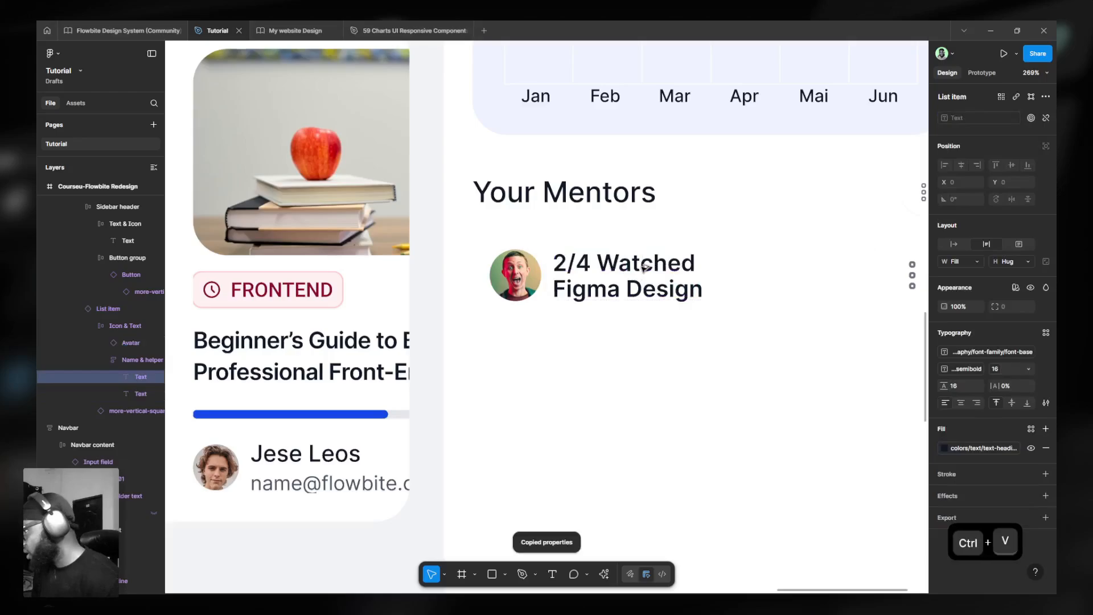
- Set the "Figma Design" text in the Your Mentors item to font-normal weight and size 12
ctrl+click(683, 288)
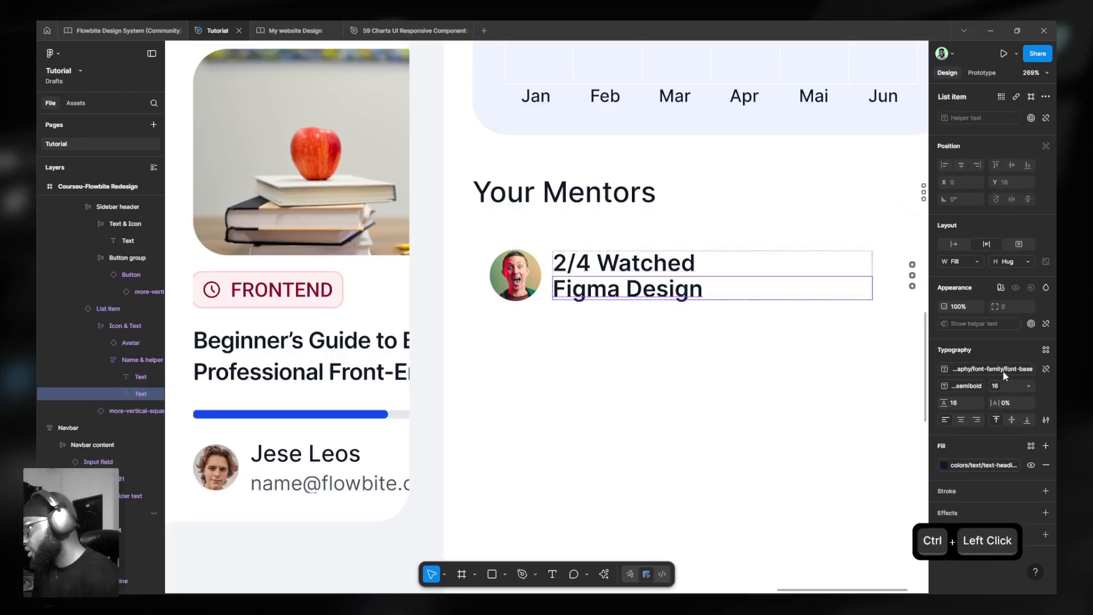
click(963, 387)
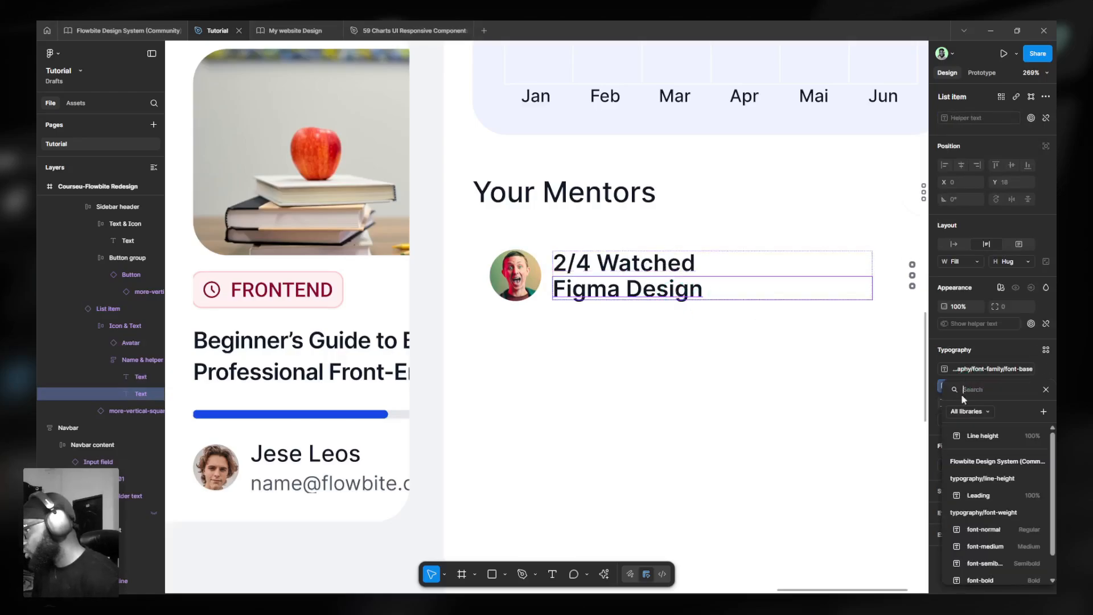
click(984, 536)
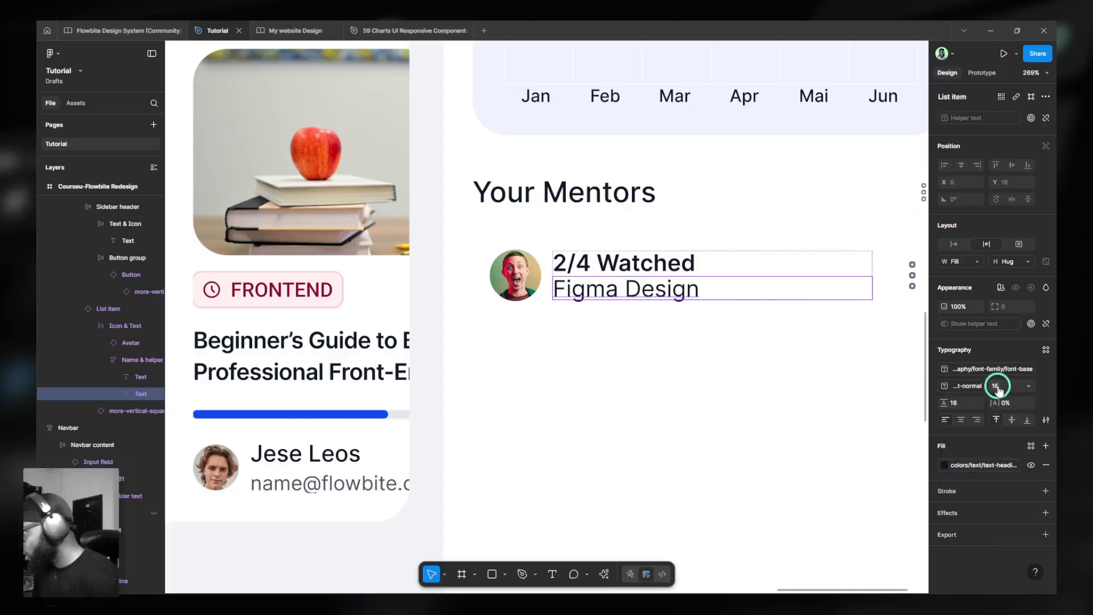
click(998, 388)
click(978, 489)
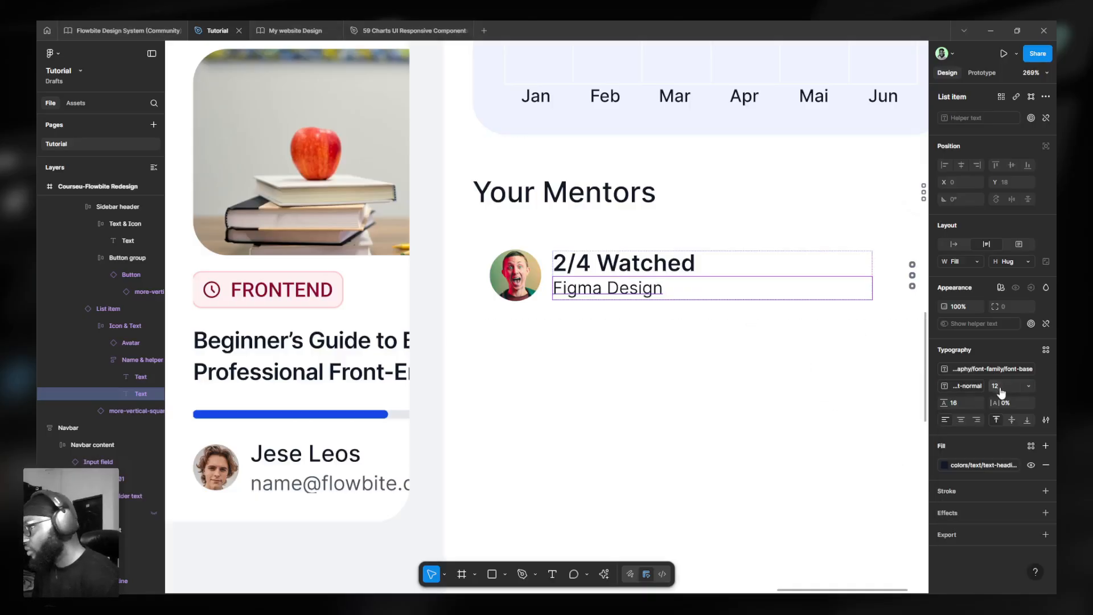
- Set the font size of "2/4 Watched" in the Your Mentors item to text-sm (14)
click(679, 263)
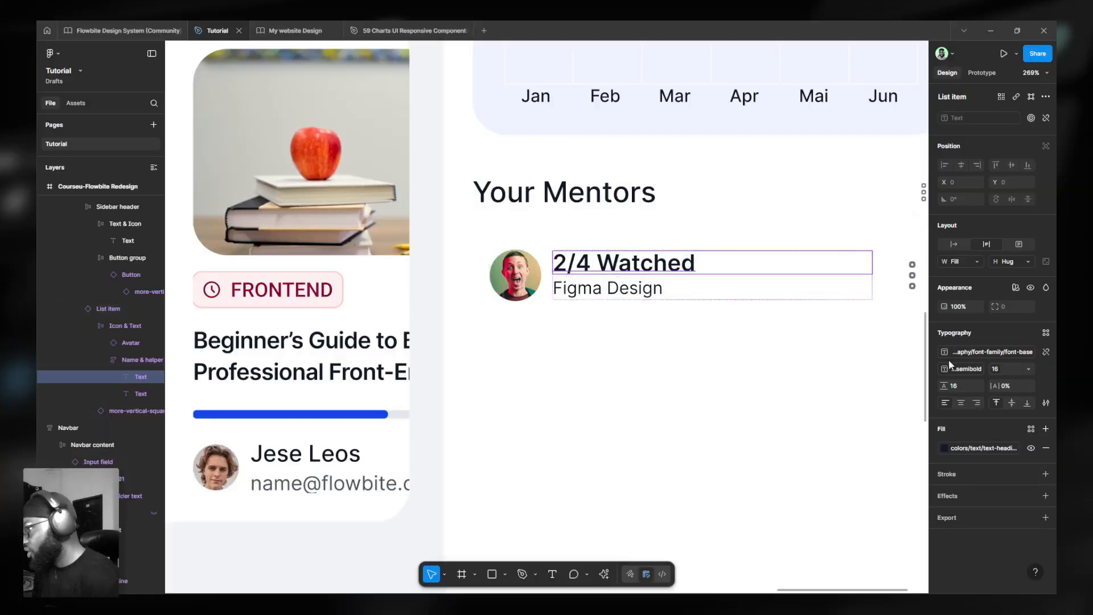
click(998, 370)
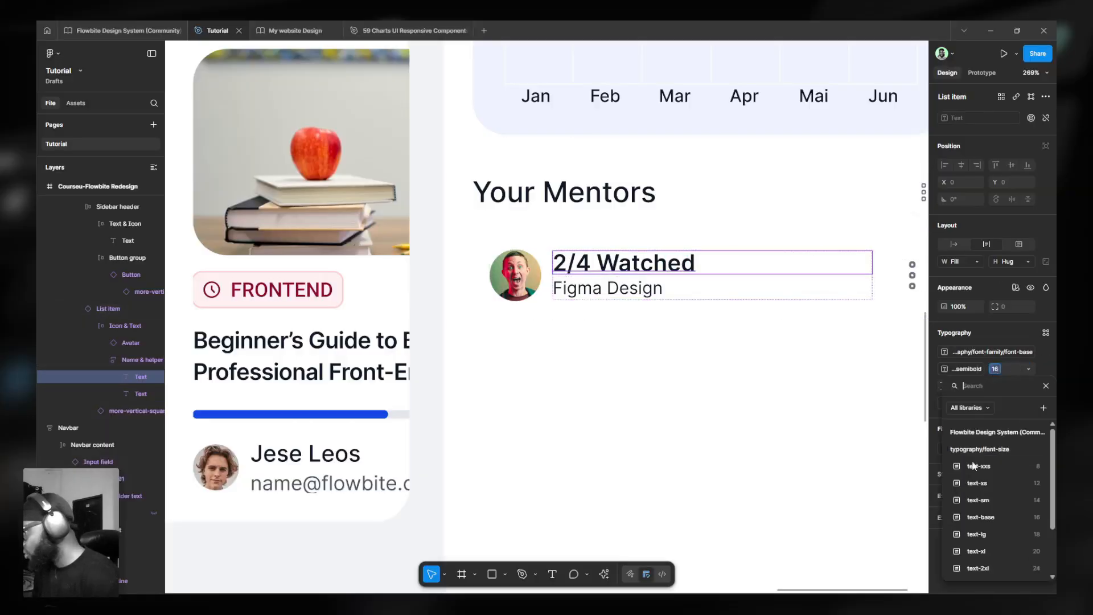
click(985, 501)
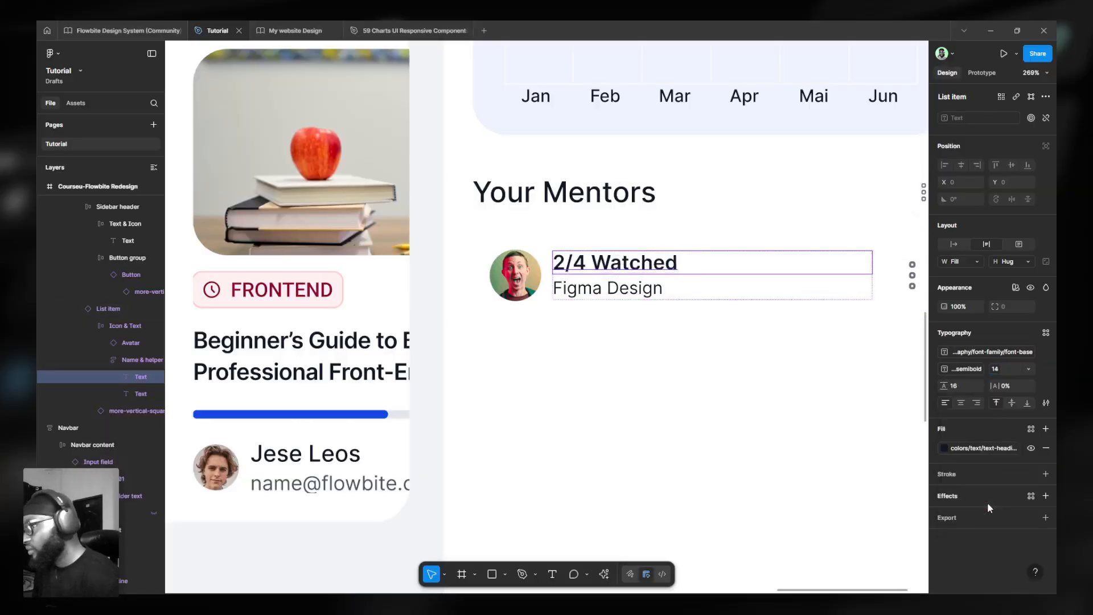
- Swap the mentor item's vertical-dots icon for the Button component from the Flowbite Design System library
click(915, 283)
click(961, 97)
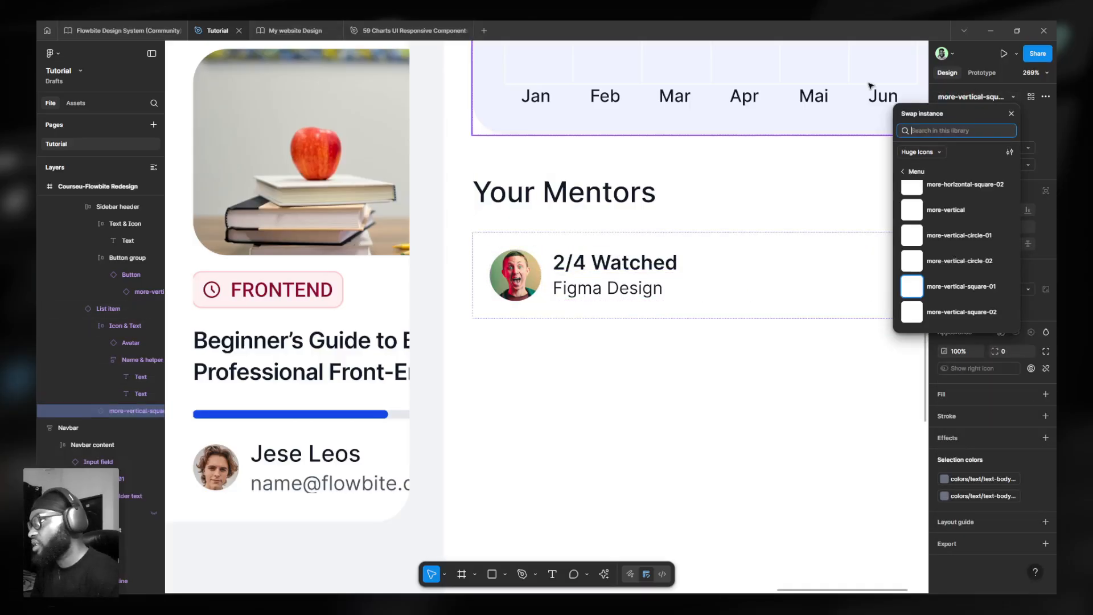
text(utton)
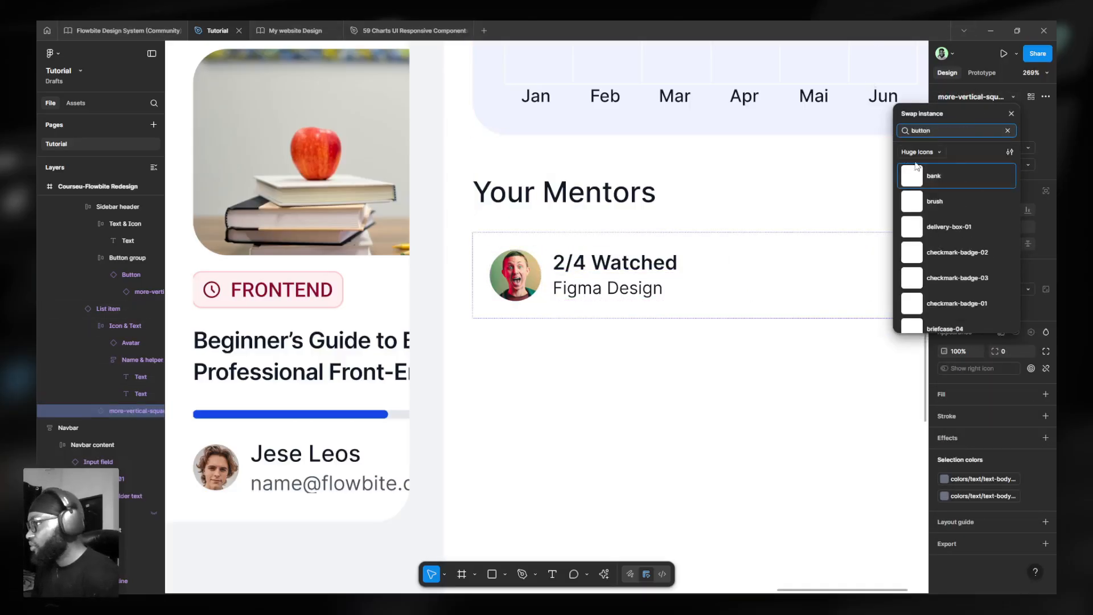
click(931, 153)
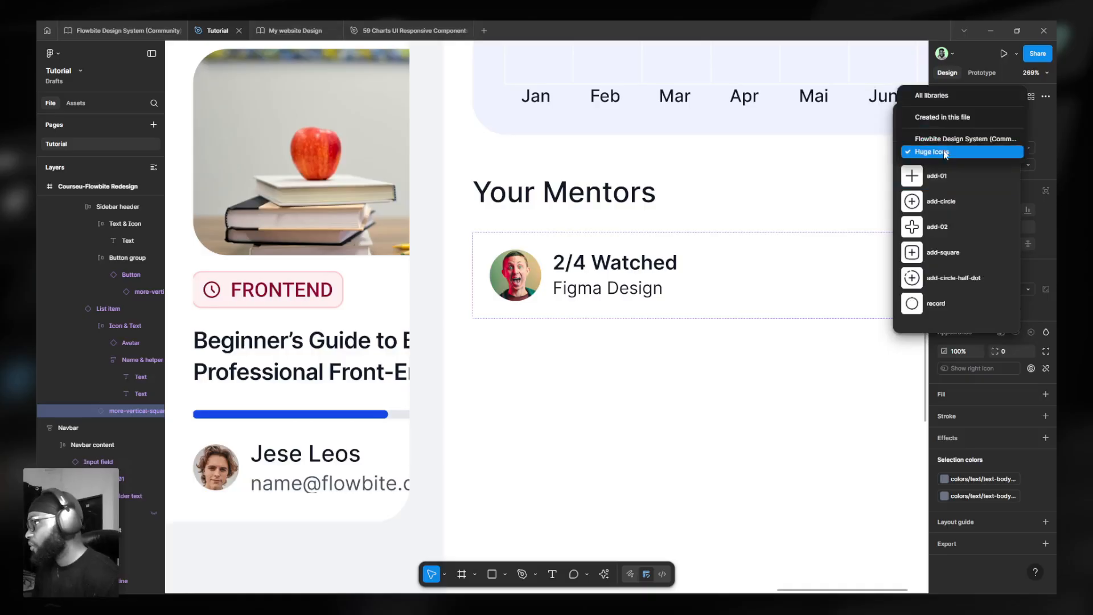
click(948, 140)
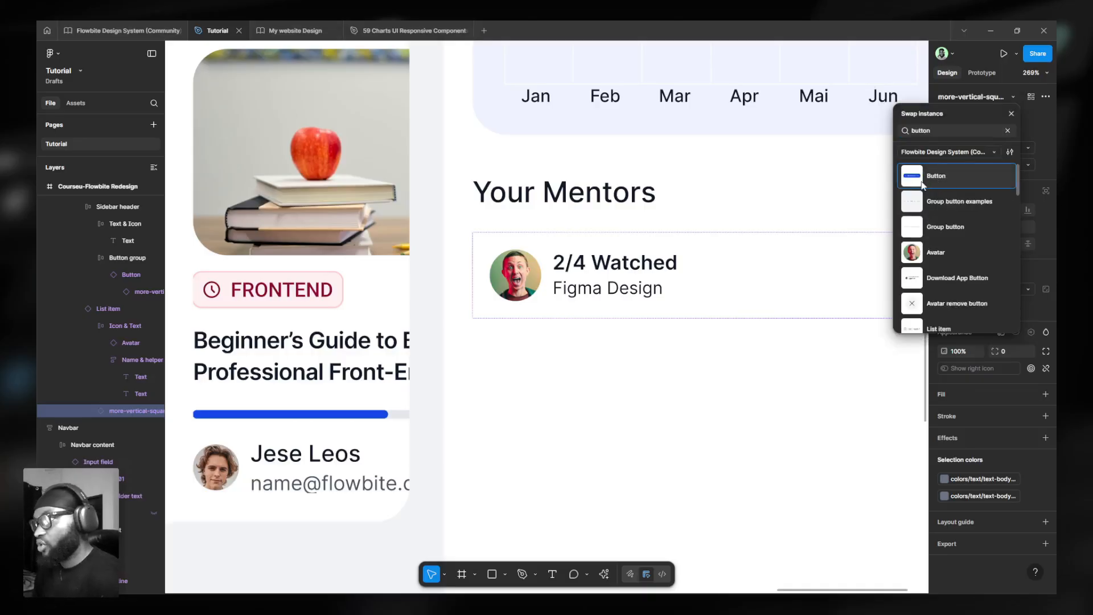
click(923, 181)
scroll(775, 319, right, 3)
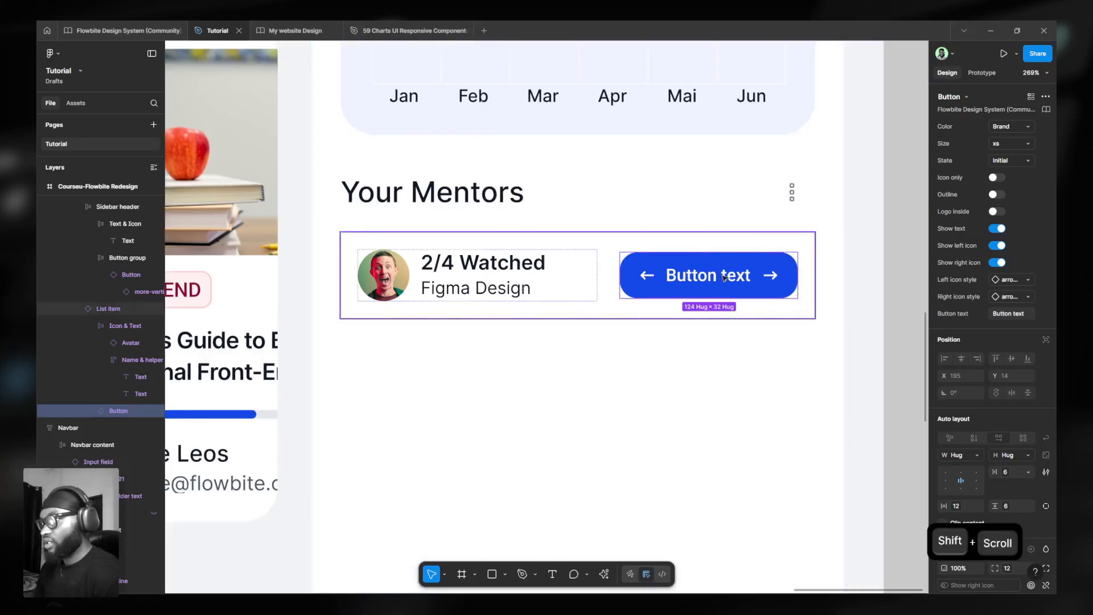
- Hide the left and right icons of the mentor item's button, and set its text to "Follow"
click(997, 228)
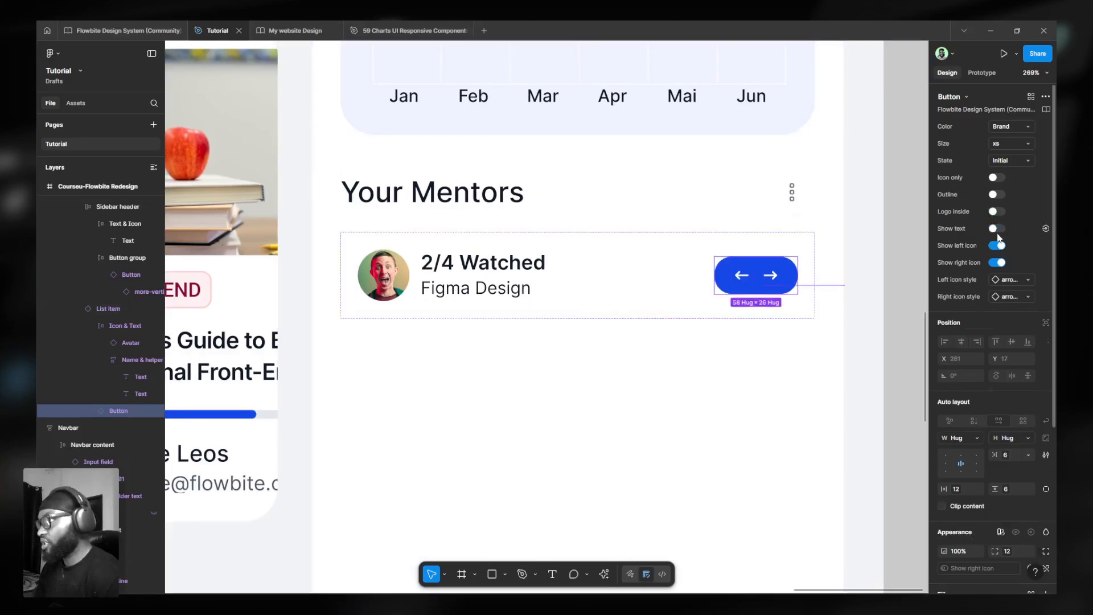
click(997, 229)
click(997, 246)
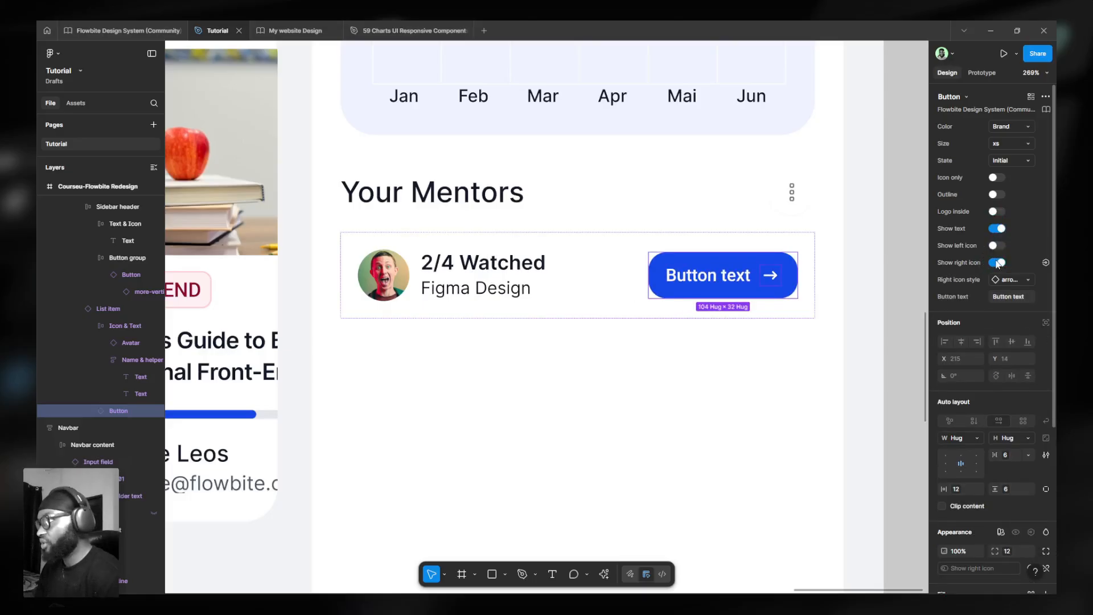
click(997, 262)
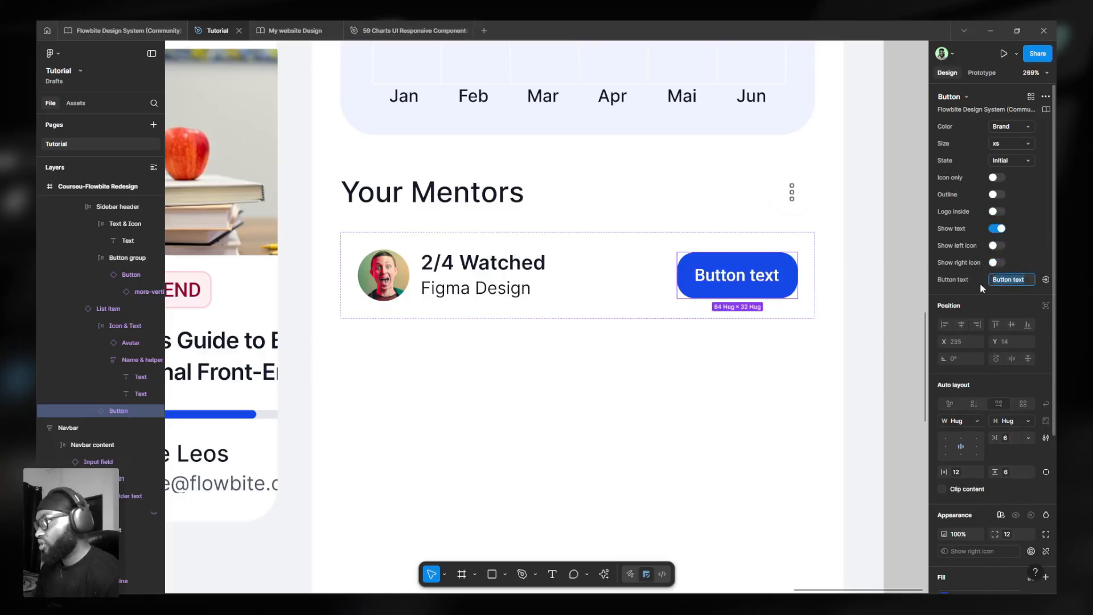
text(Follow)
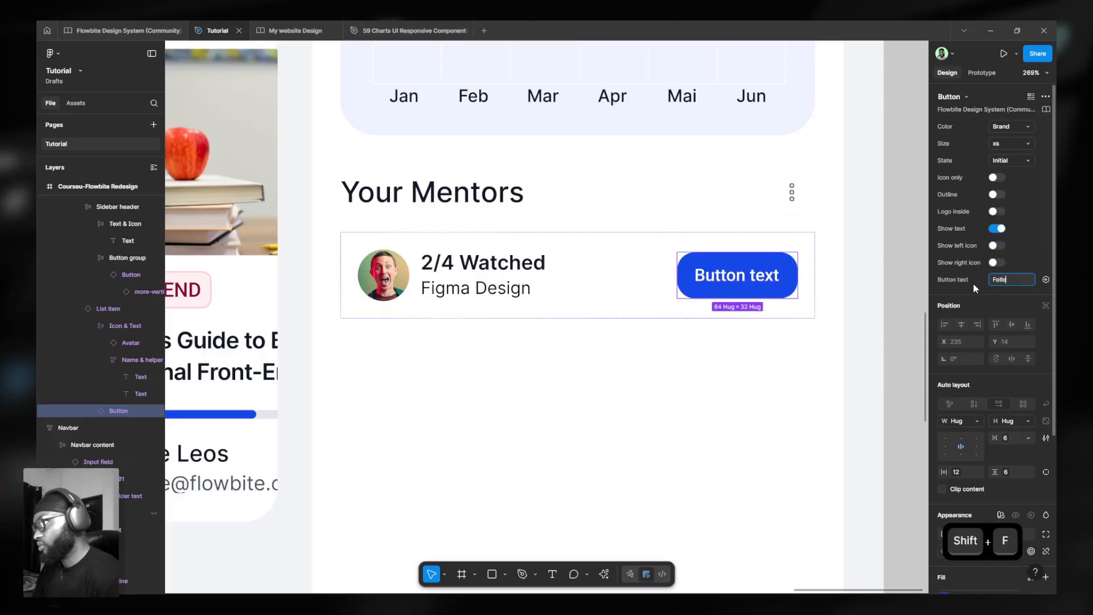
key(Return)
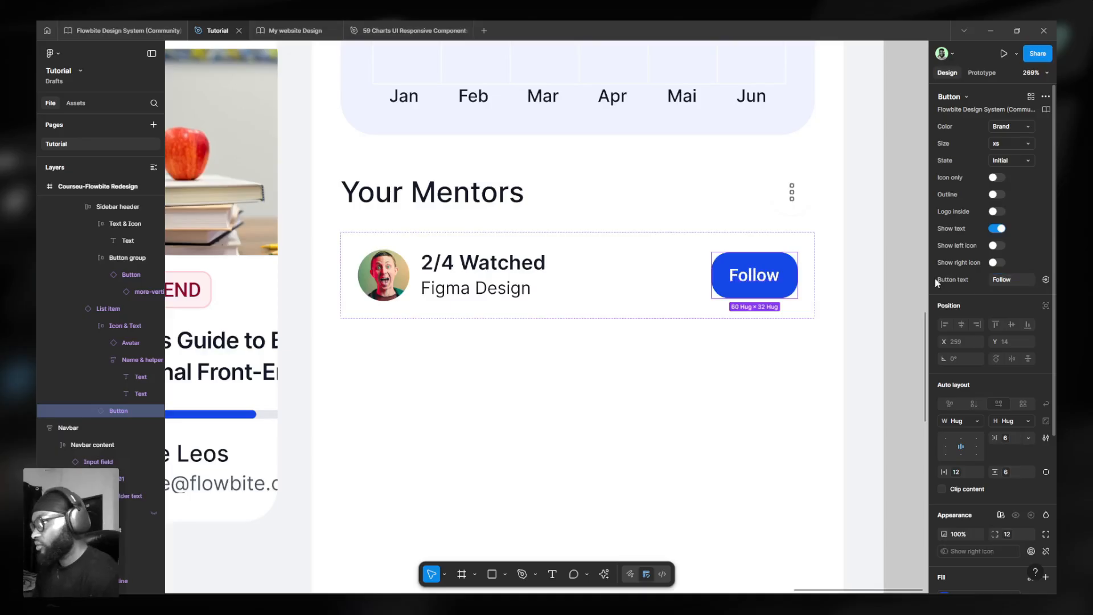
- Try the Ghost and Tertiary colors on the Follow button, and set its color variant to Secondary
click(999, 125)
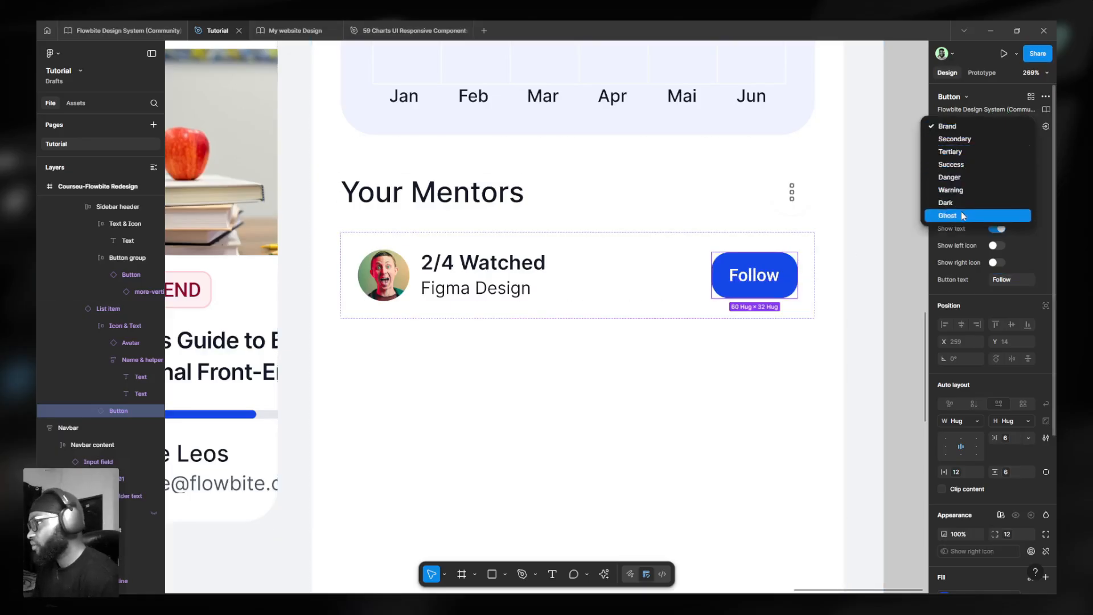
click(925, 216)
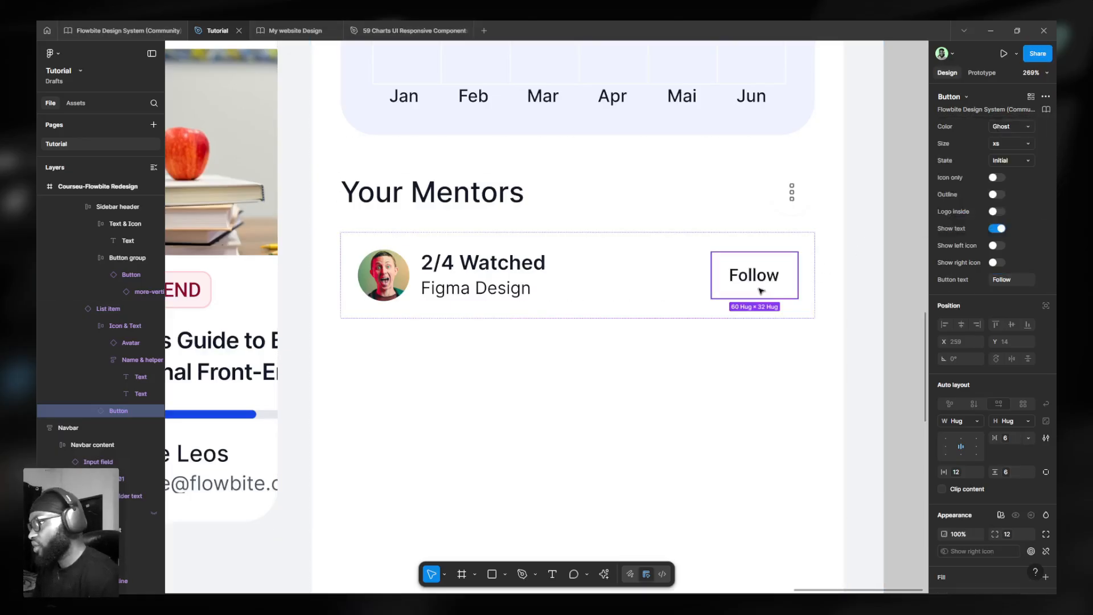
click(1011, 126)
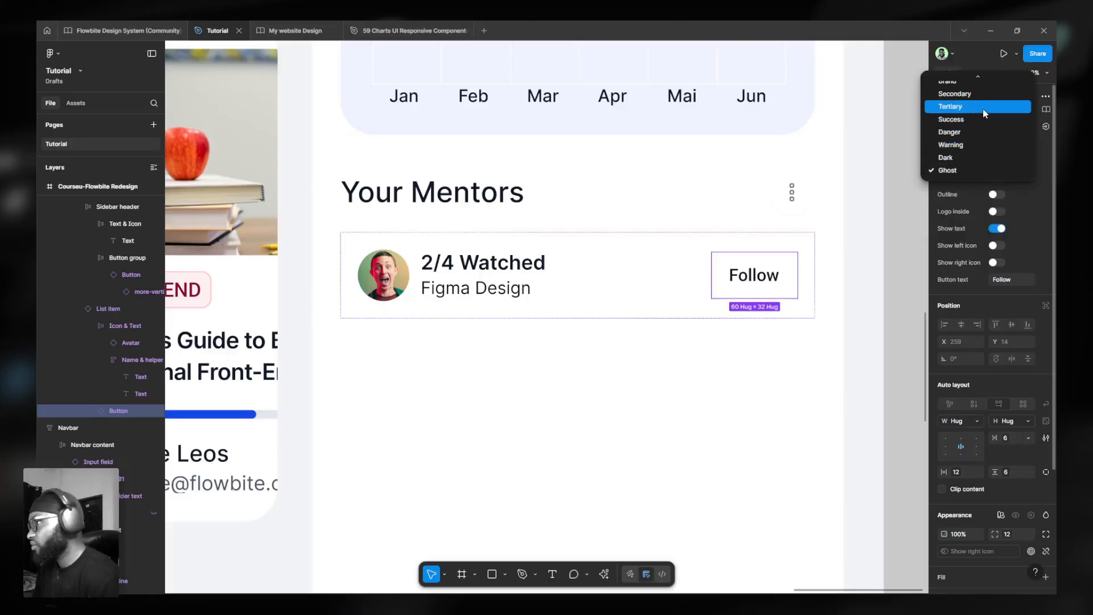
key(Return)
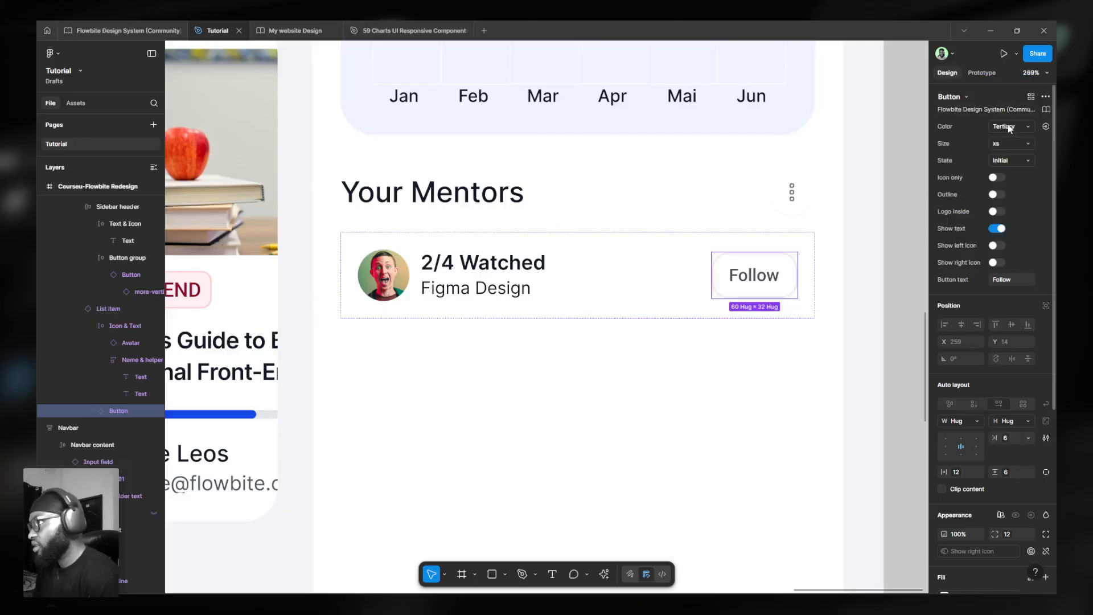
click(989, 124)
click(984, 119)
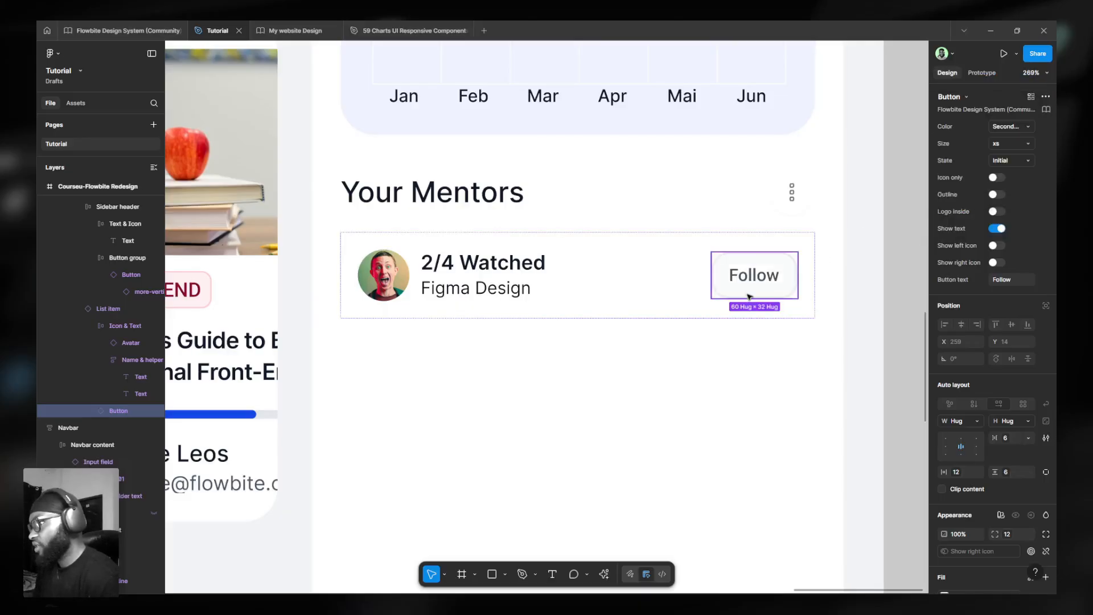
- Show the left icon on the mentor item's Follow button, and swap it for user-add-02 from the Huge Icons library
ctrl+scroll(839, 232, down, 6)
scroll(524, 266, left, 5)
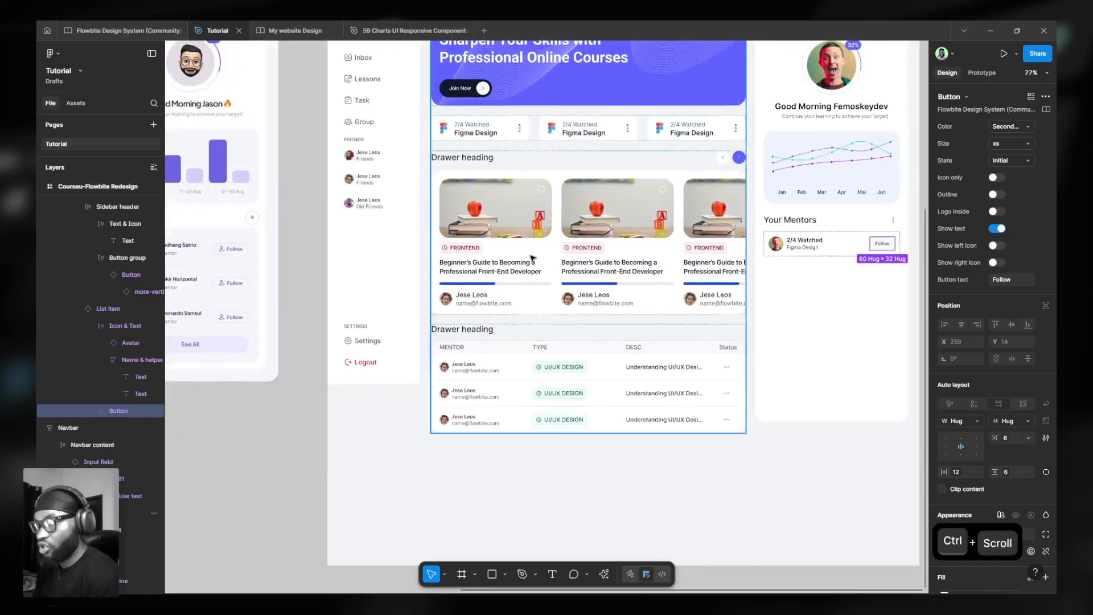
scroll(527, 273, right, 2)
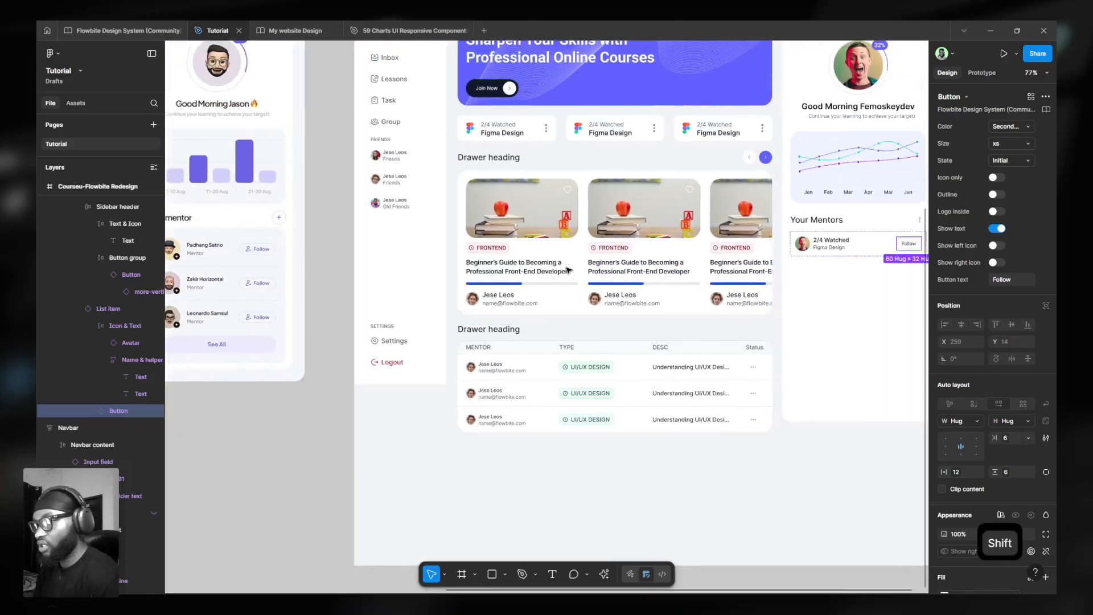
scroll(254, 261, left, 3)
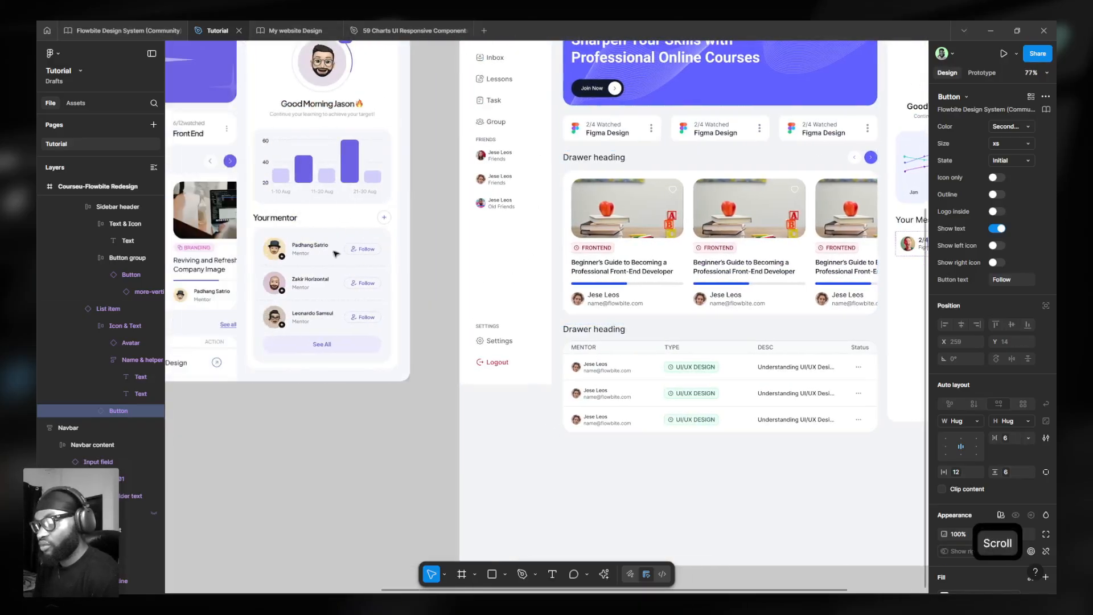
scroll(354, 248, right, 10)
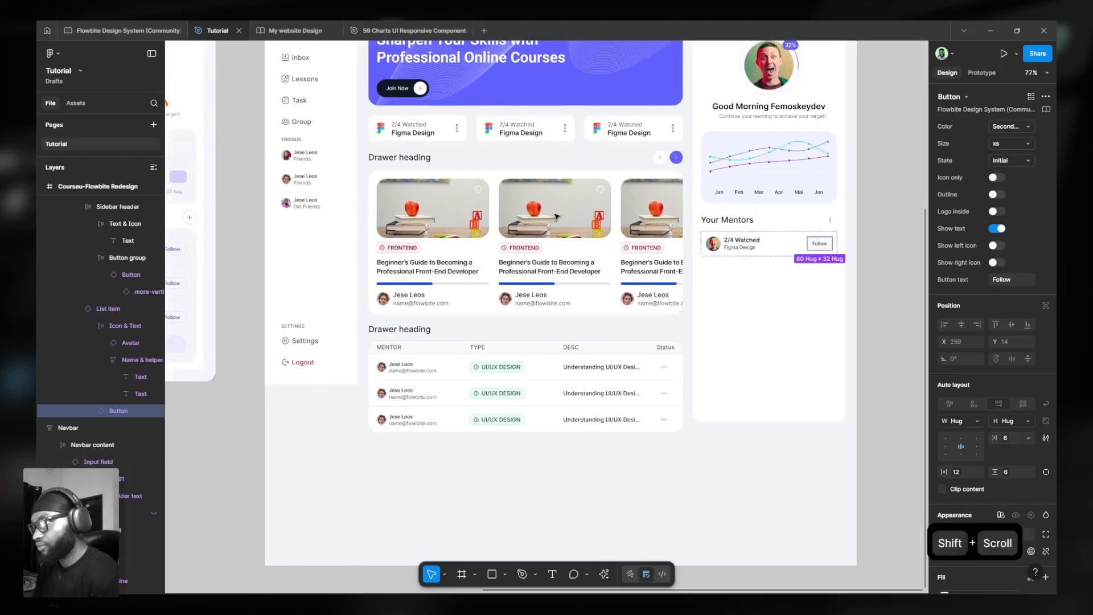
ctrl+scroll(737, 248, up, 6)
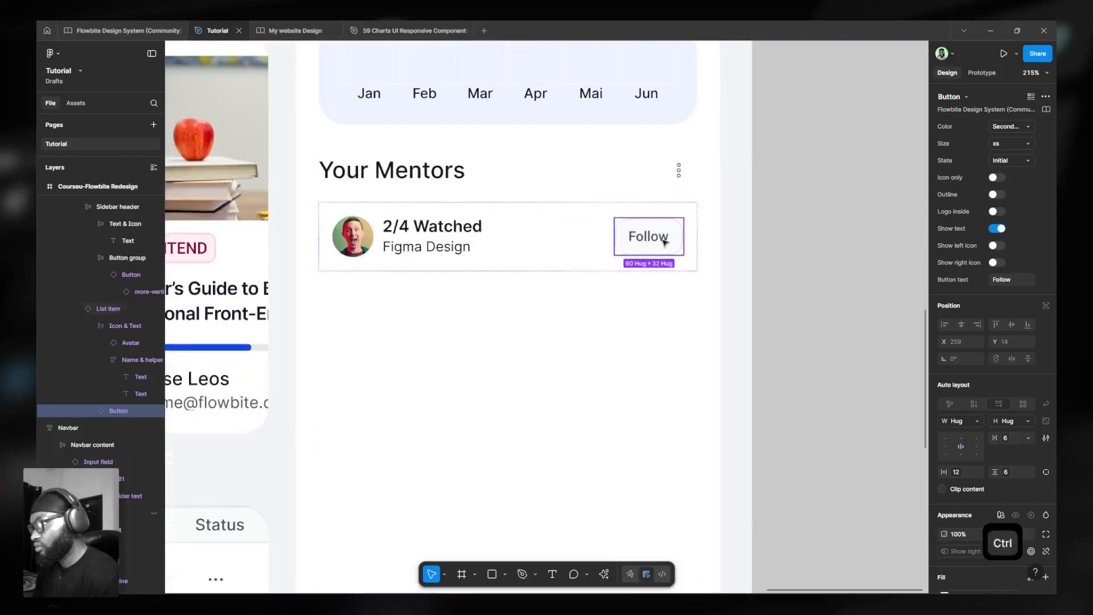
click(995, 246)
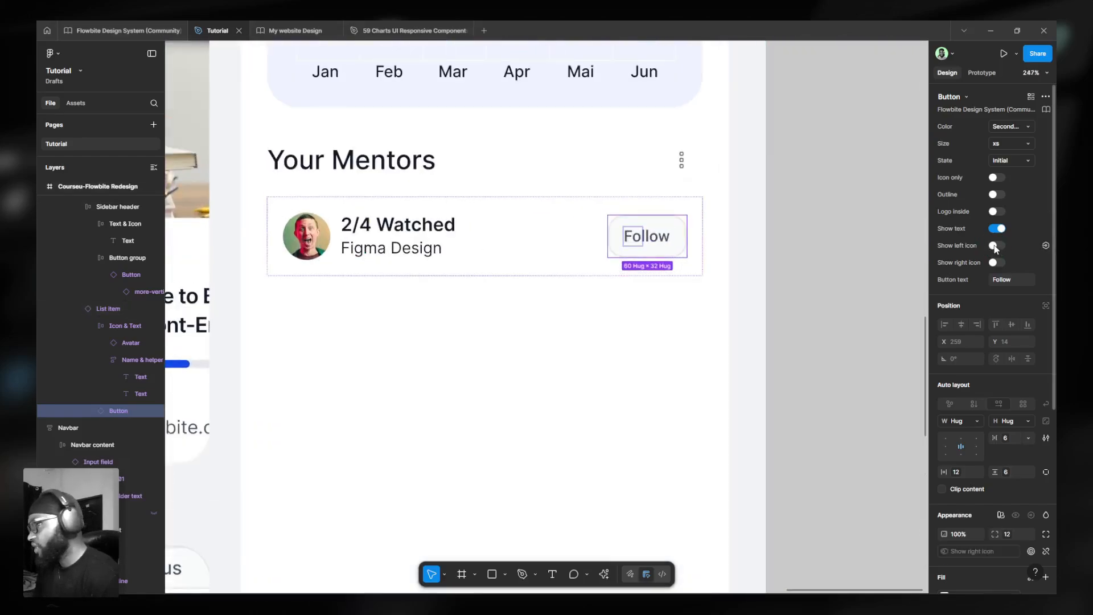
click(1010, 281)
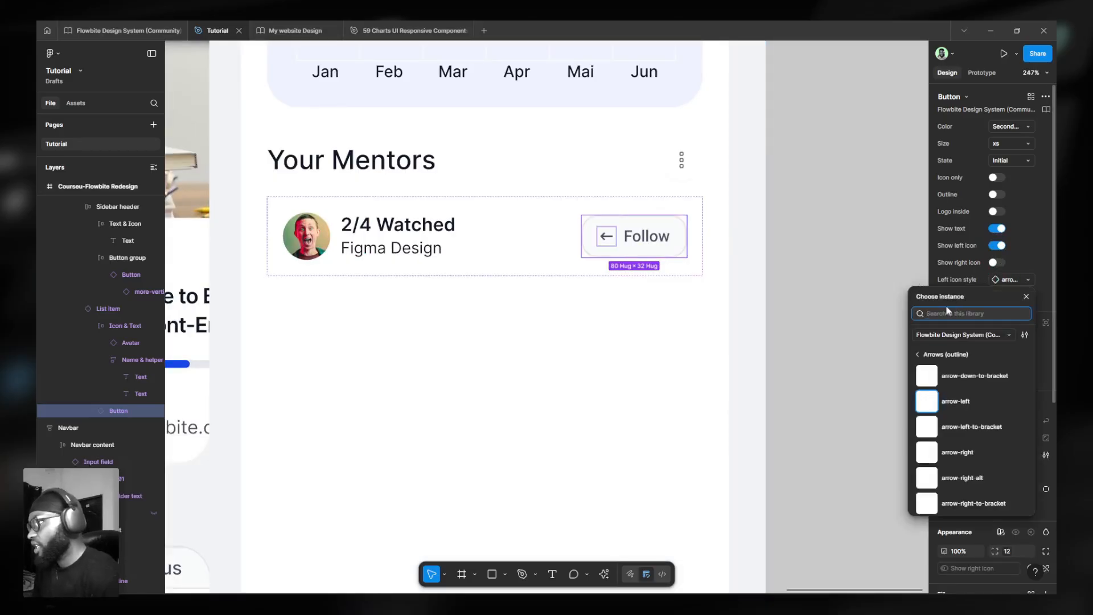
text(user a)
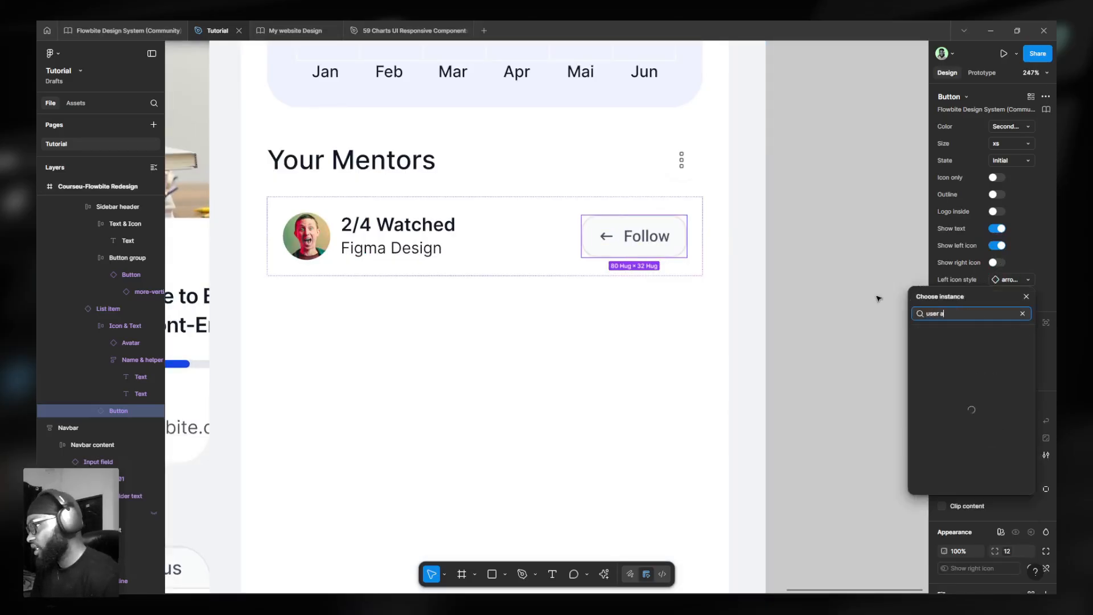
text(dd)
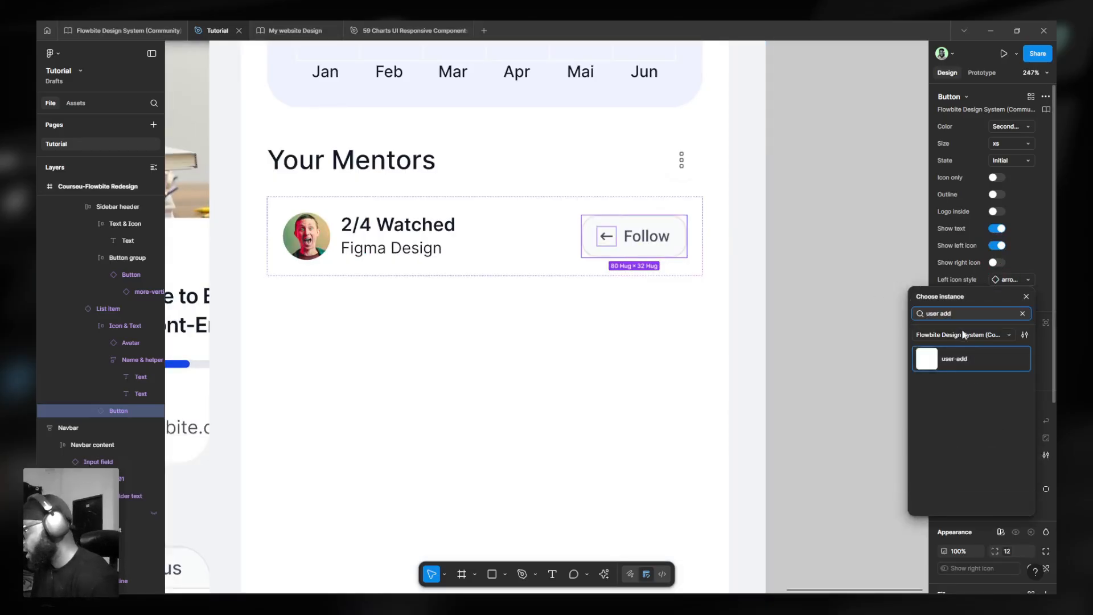
click(965, 335)
click(966, 345)
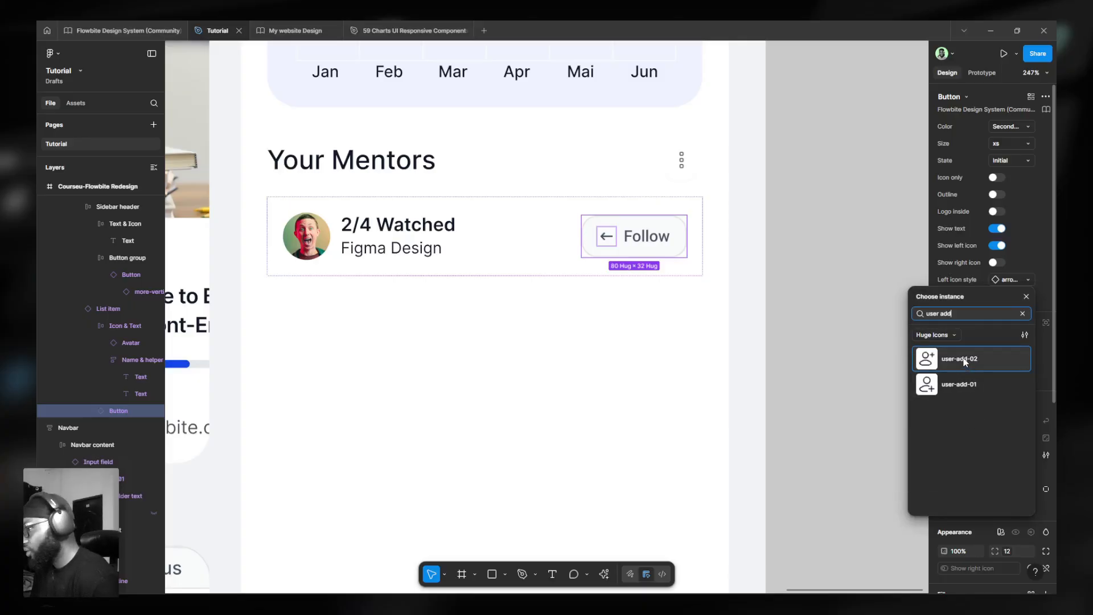
click(966, 360)
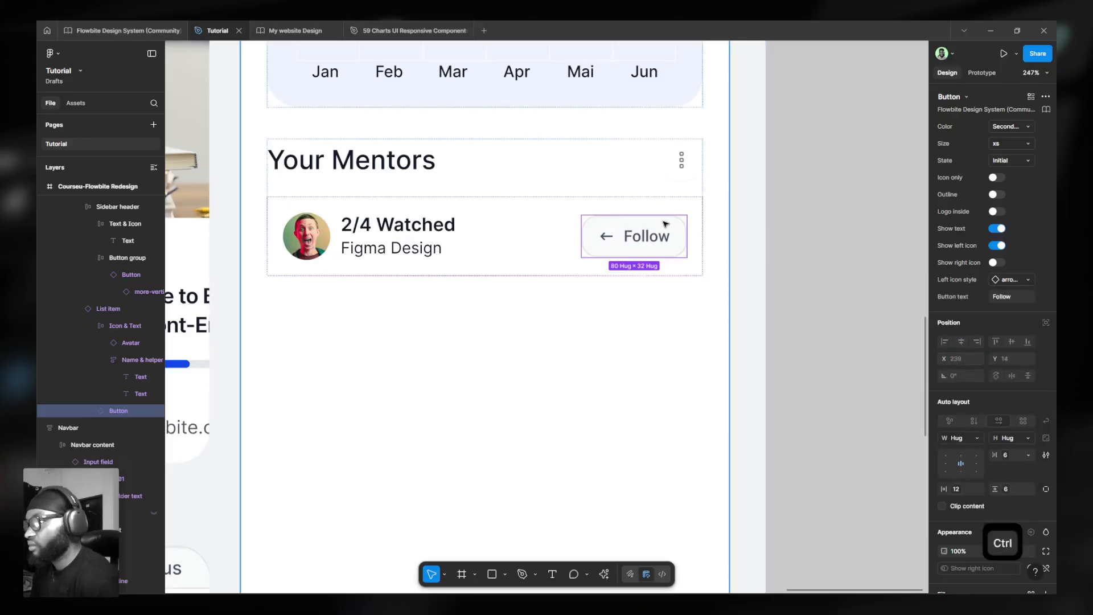
- Select the Follow button's icon and text together, and change their text-body color to indigo/500
scroll(651, 236, up, 3)
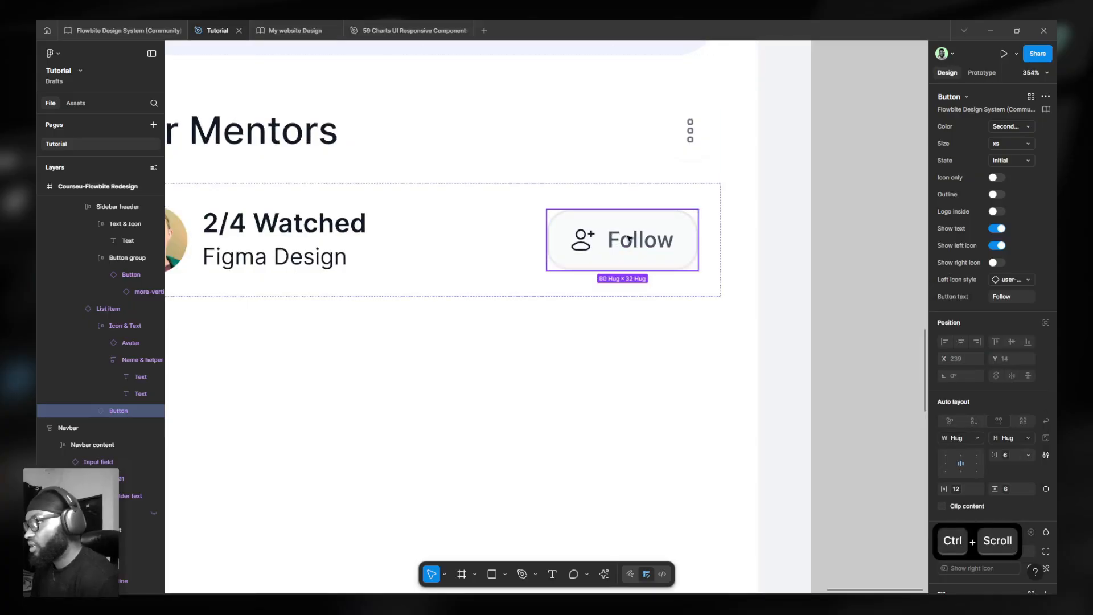
double_click(630, 239)
shift+click(587, 240)
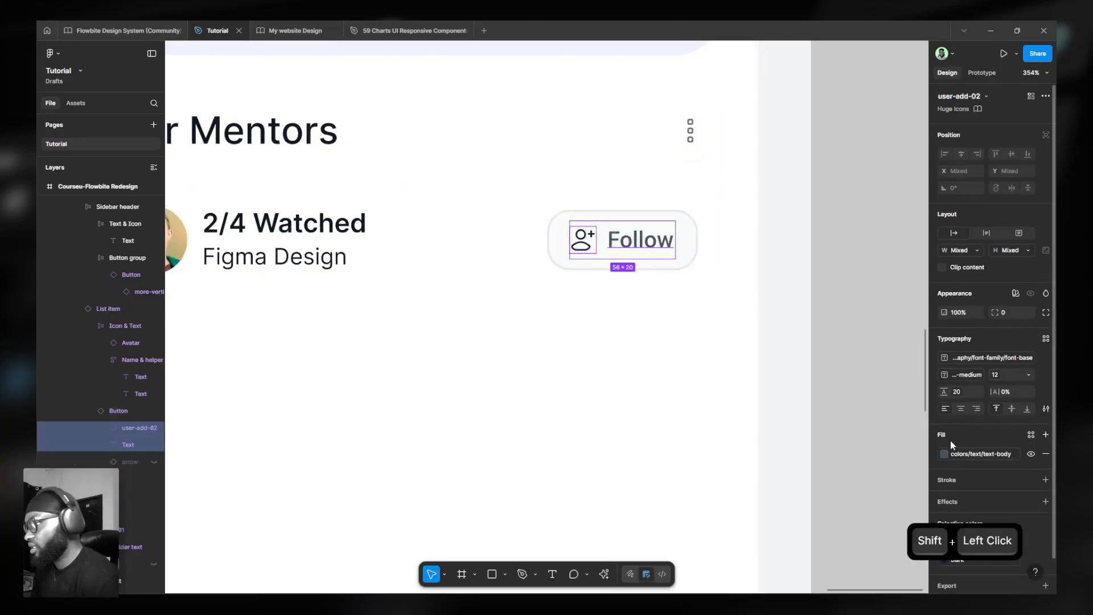
click(966, 513)
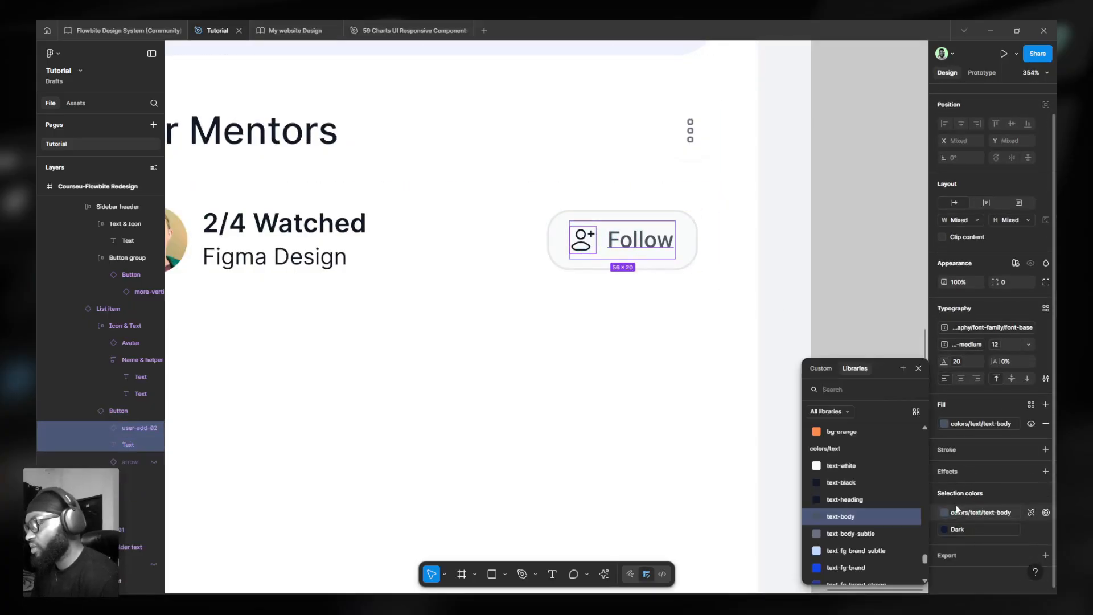
text(ind)
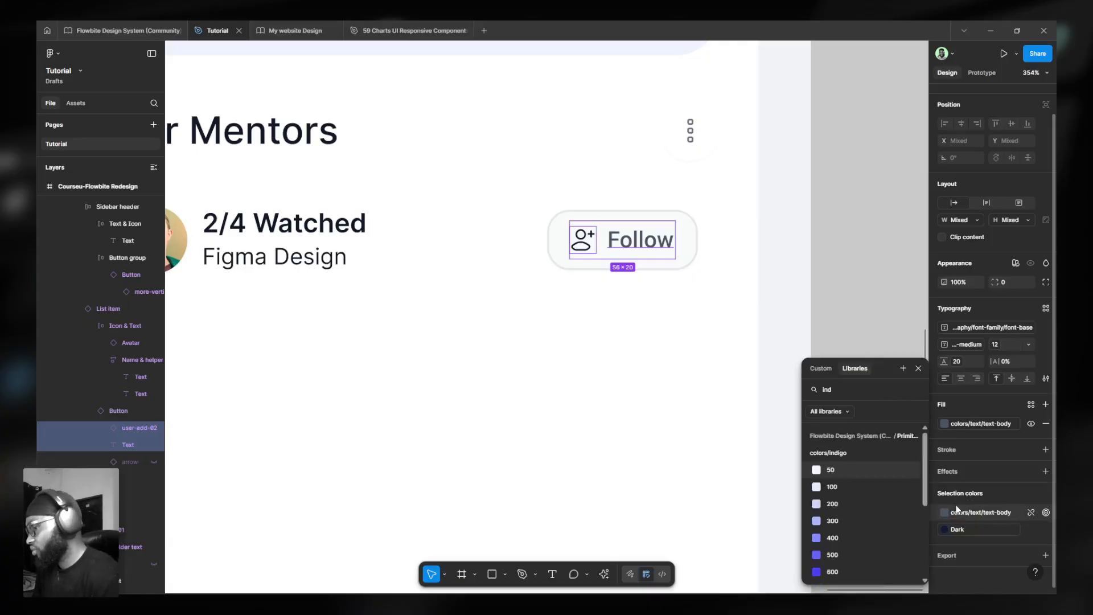
click(854, 554)
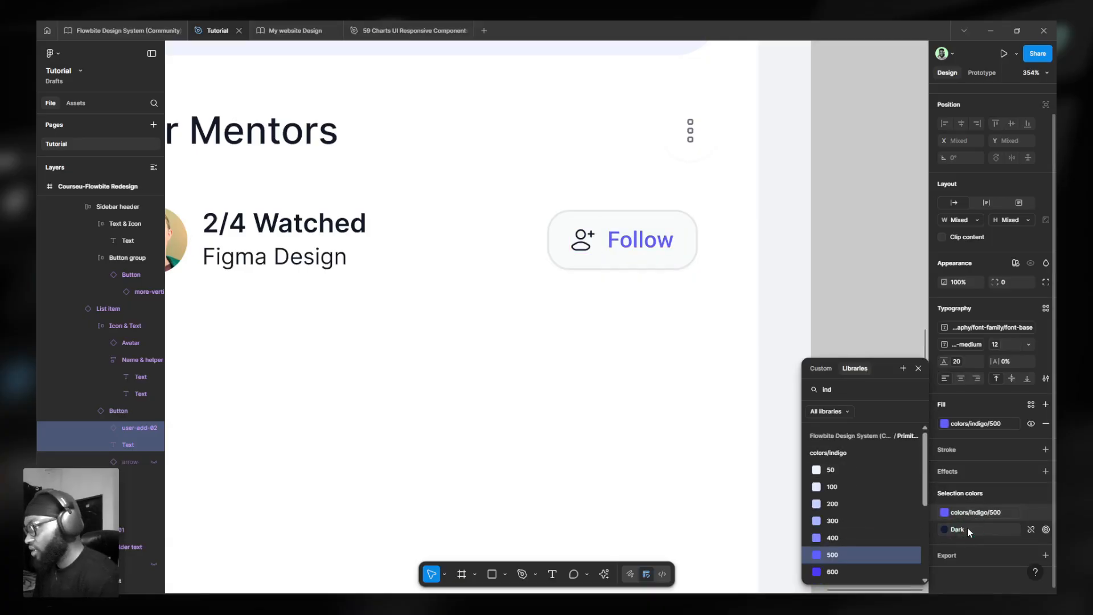
- Change the Dark color of the Follow button's user icon to indigo/500
key(BackSpace)
text(go)
key(BackSpace)
key(BackSpace)
text(d)
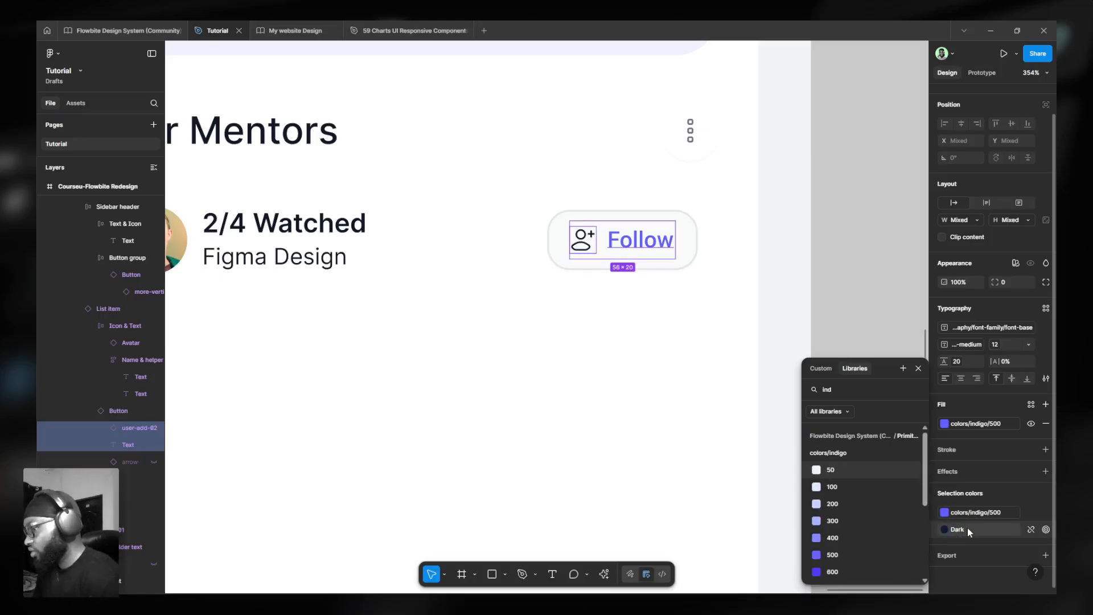
click(852, 550)
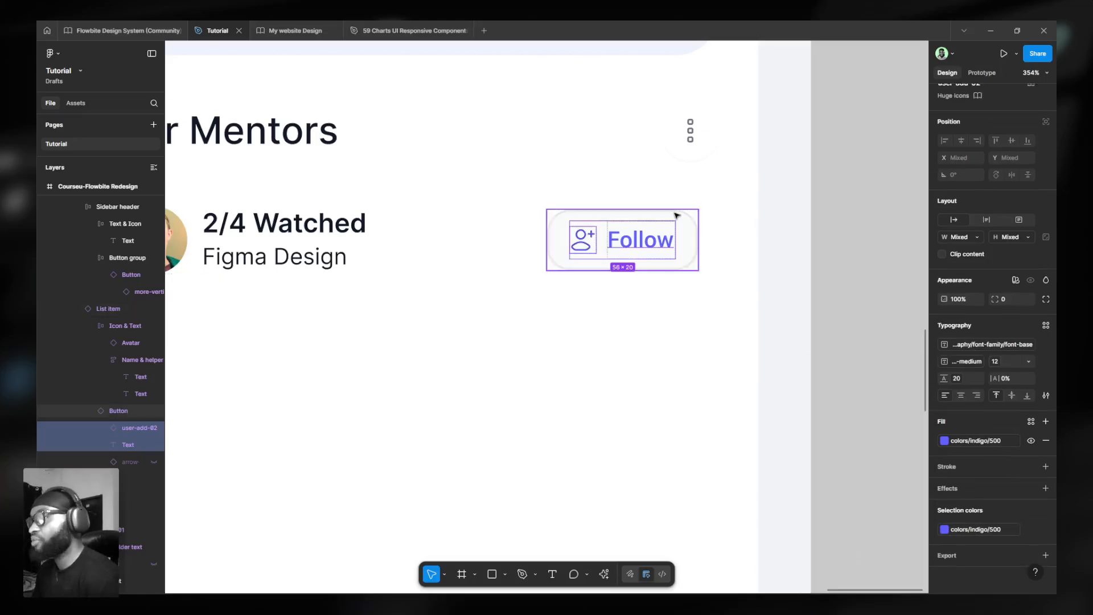
- Set the Follow button's corner radius to the rounded-full variable
key(ctrl)
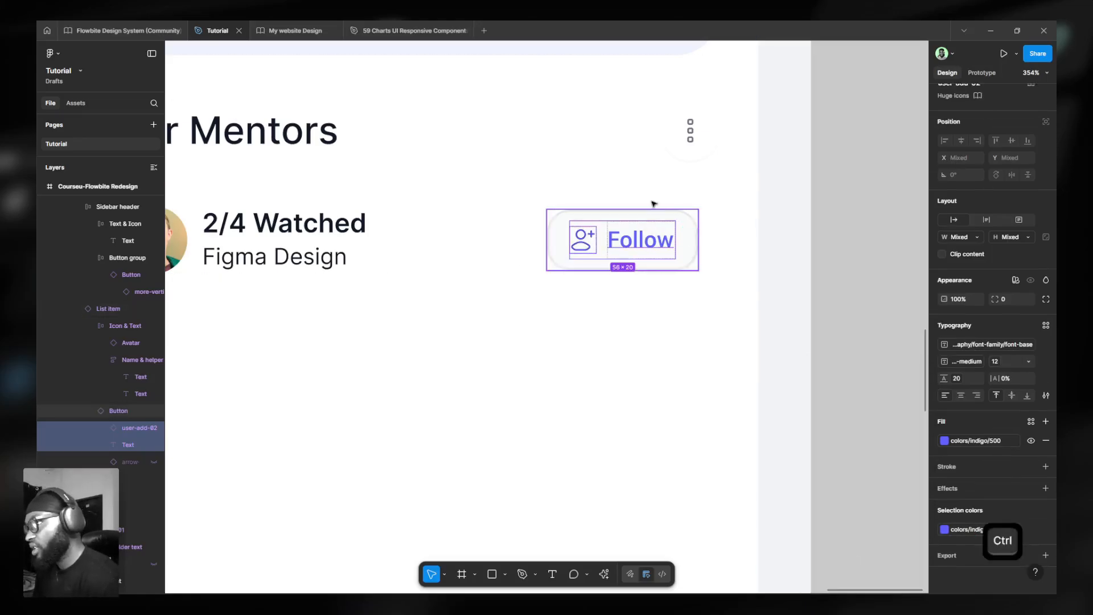
ctrl+click(668, 211)
scroll(963, 373, down, 5)
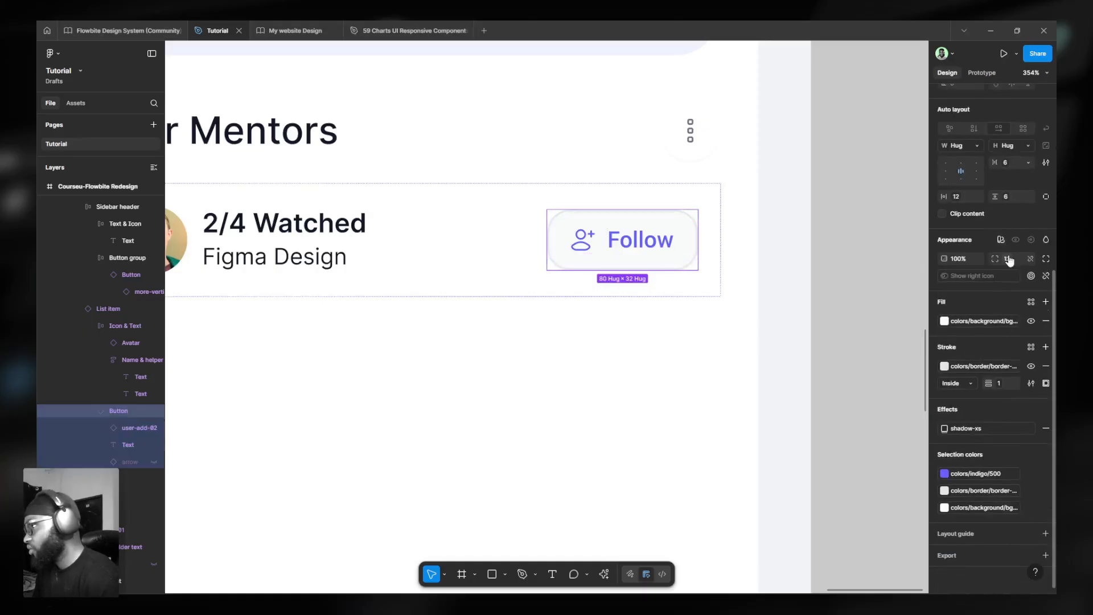
click(1030, 258)
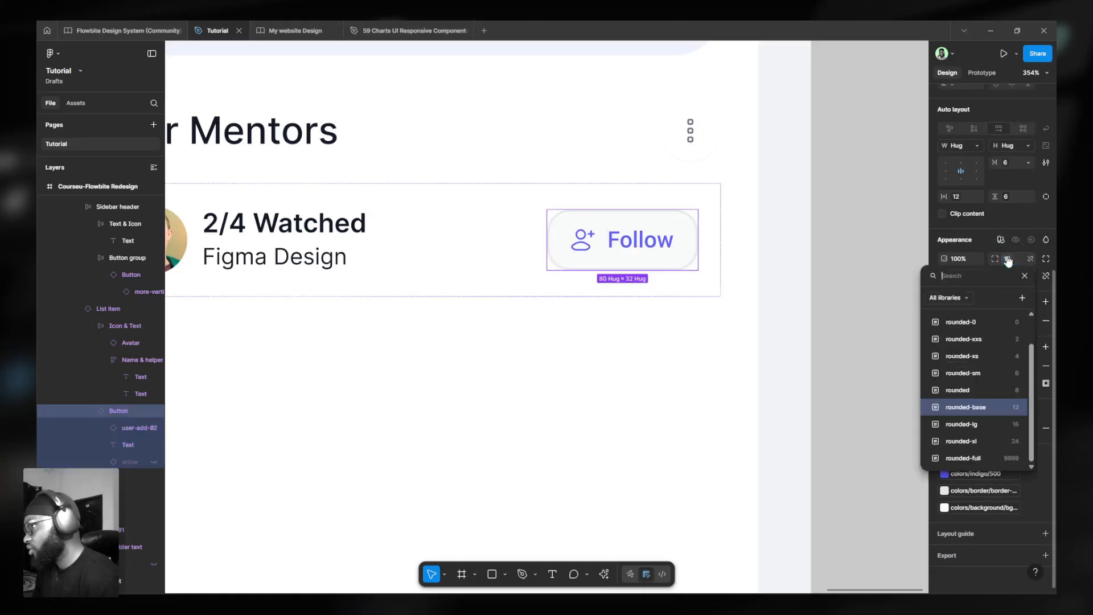
click(989, 453)
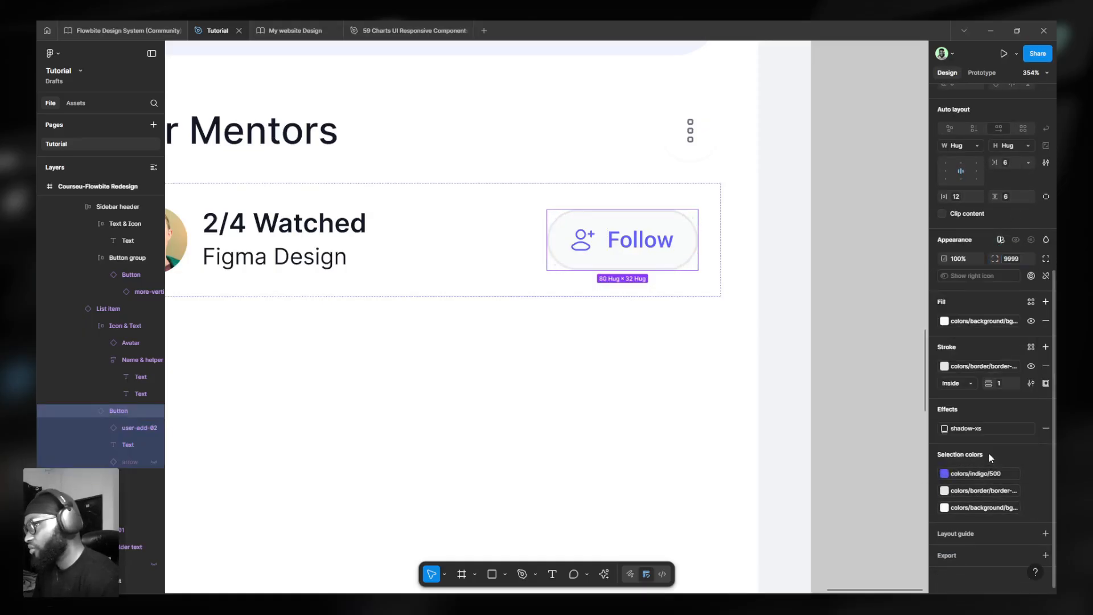
- Set the Follow button's stroke color to border-base-strong, and remove its fill
click(980, 369)
scroll(896, 483, down, 2)
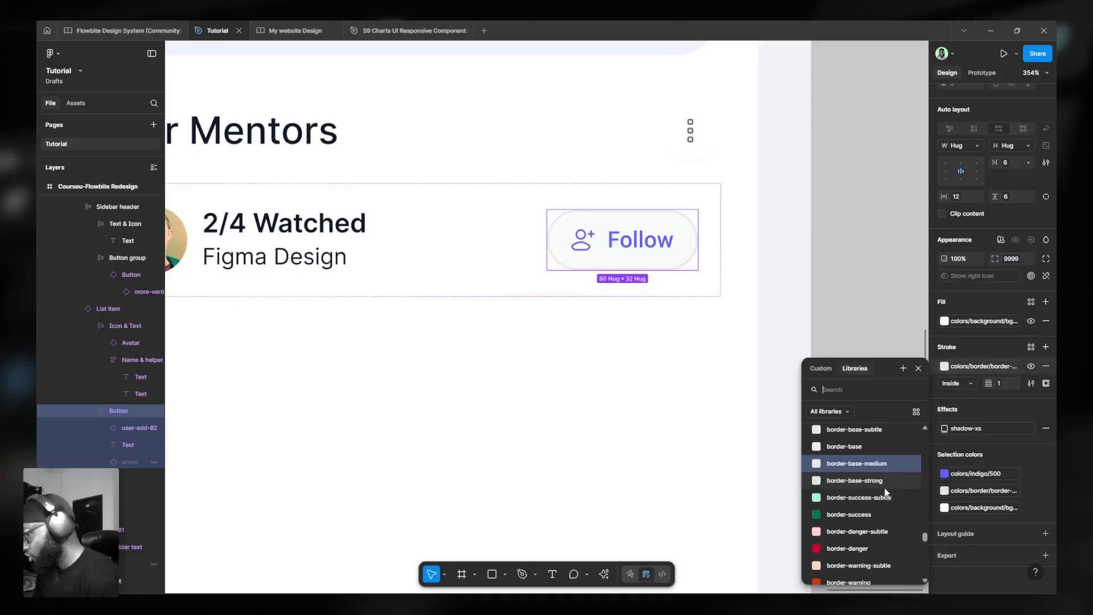
click(878, 482)
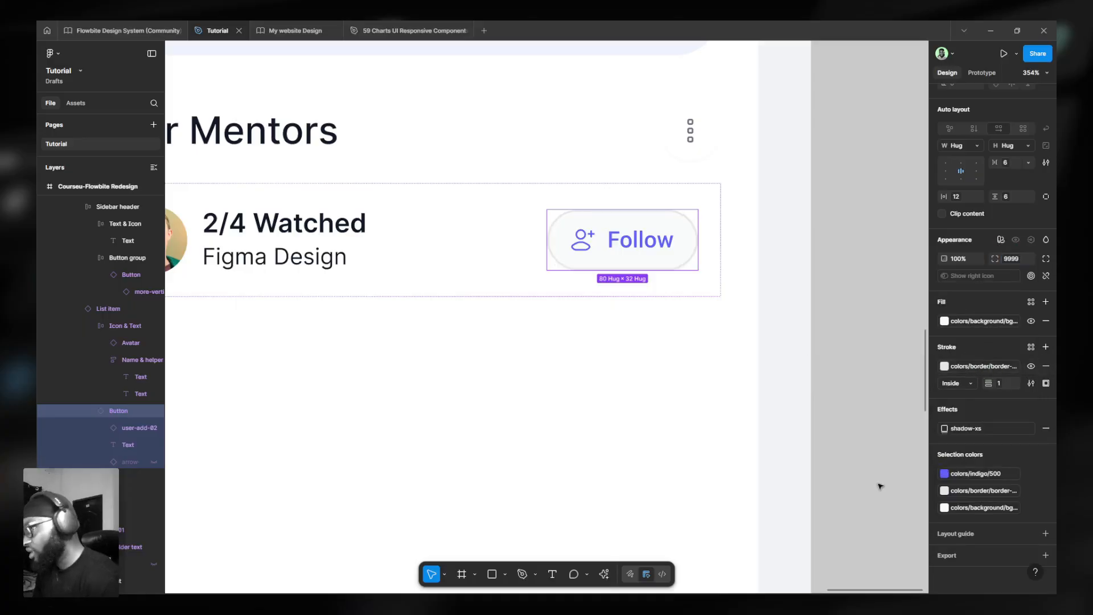
click(1046, 322)
- Compare the styled Follow button with the Follow buttons in the reference design's mentor list
scroll(556, 327, down, 10)
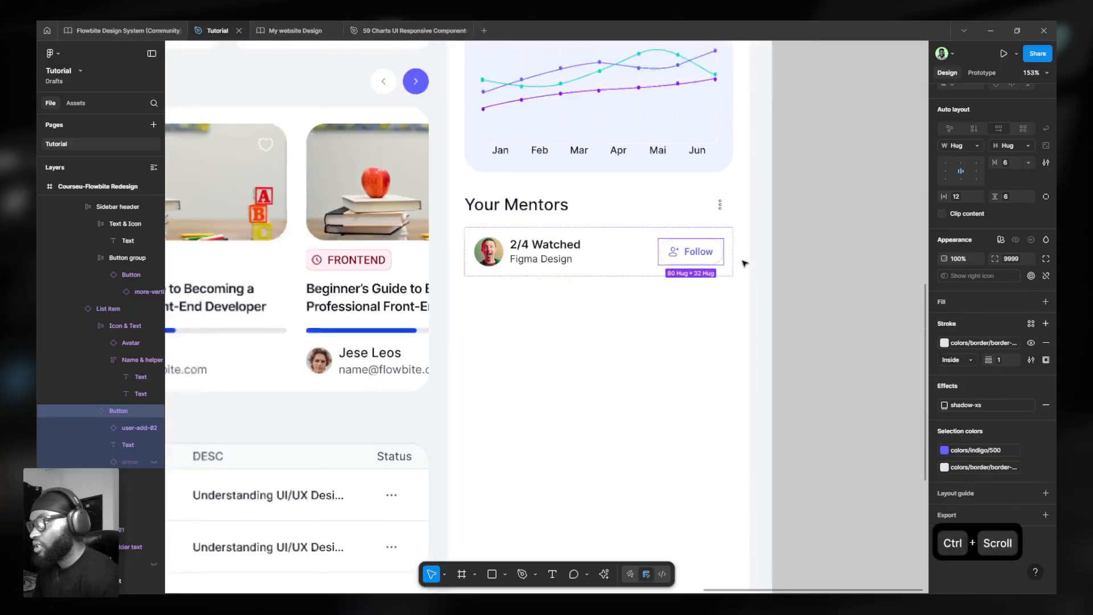
scroll(556, 327, up, 8)
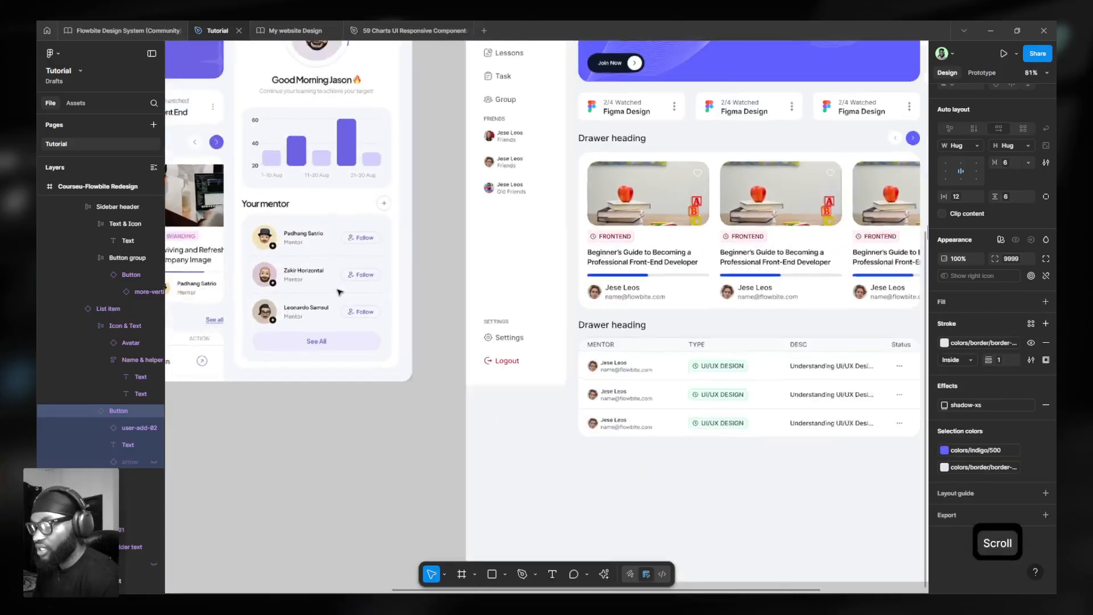
key(ctrl)
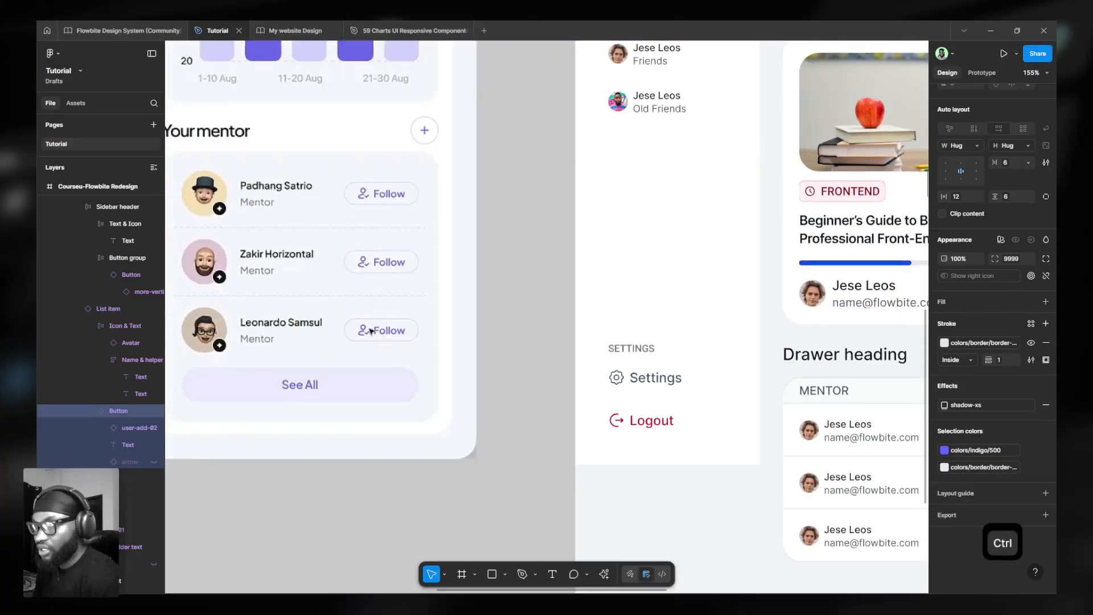
scroll(379, 335, down, 5)
scroll(810, 302, right, 1)
scroll(810, 301, left, 2)
scroll(775, 258, up, 5)
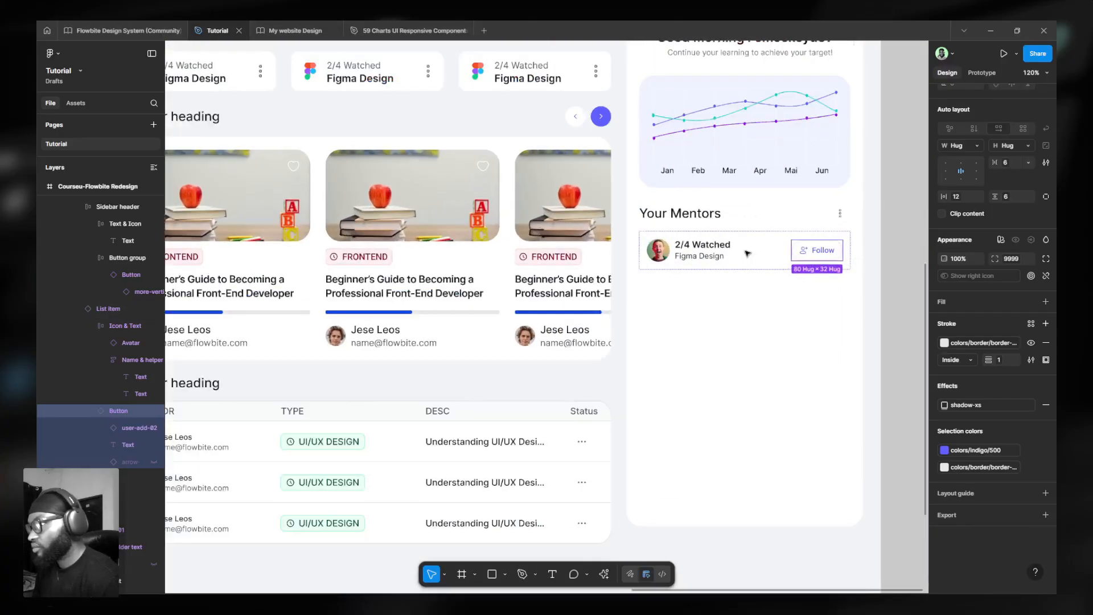
- Look through the mentor avatar's size variants, and try setting its height to fill the container
click(695, 248)
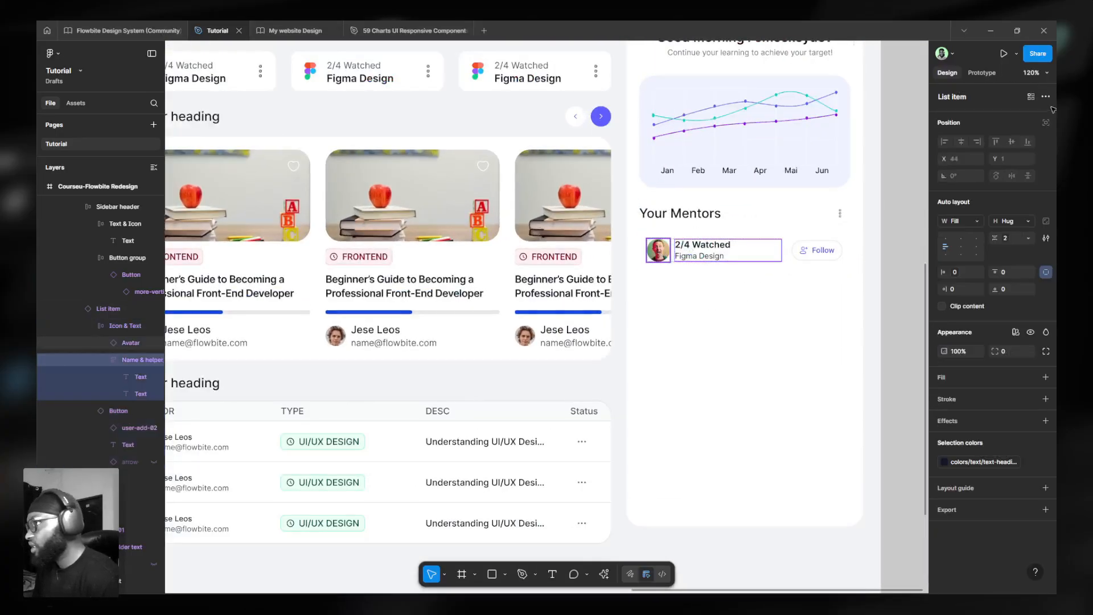
key(shift+Tab)
click(1013, 155)
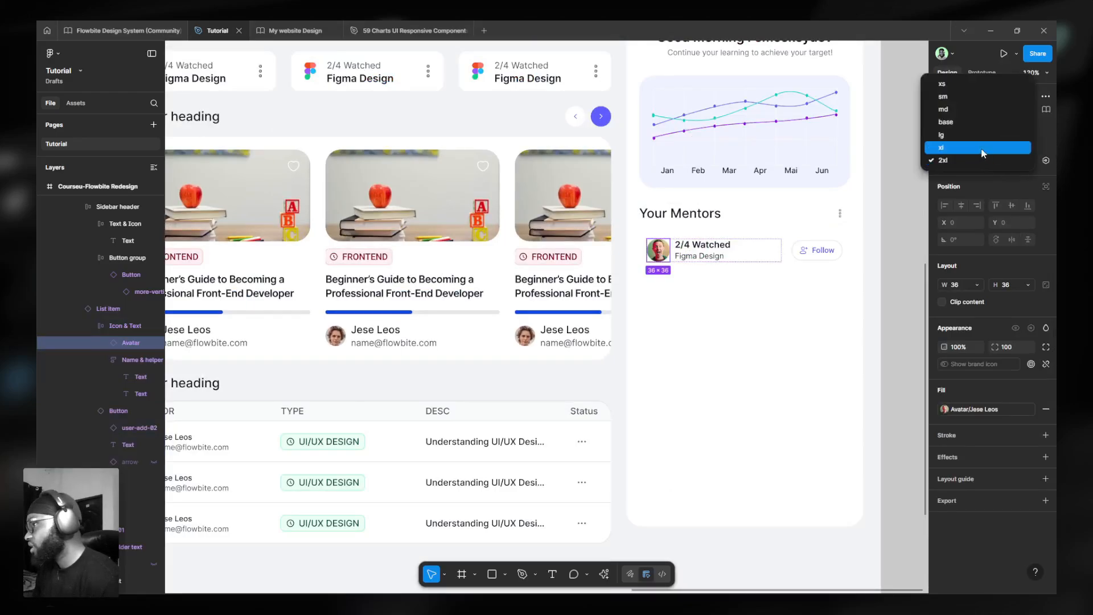
click(1021, 284)
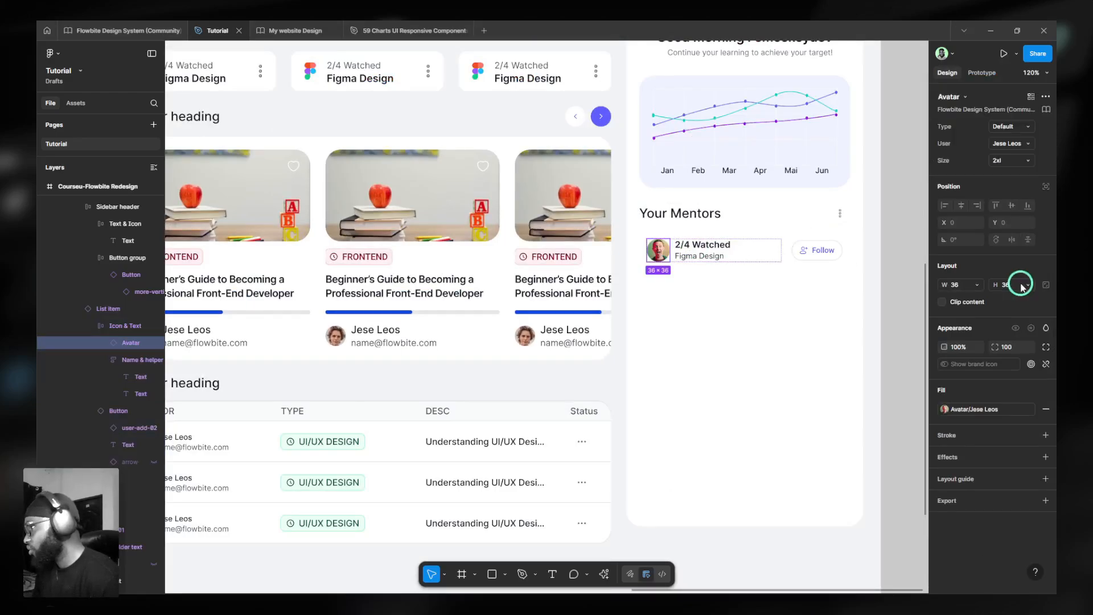
click(1020, 284)
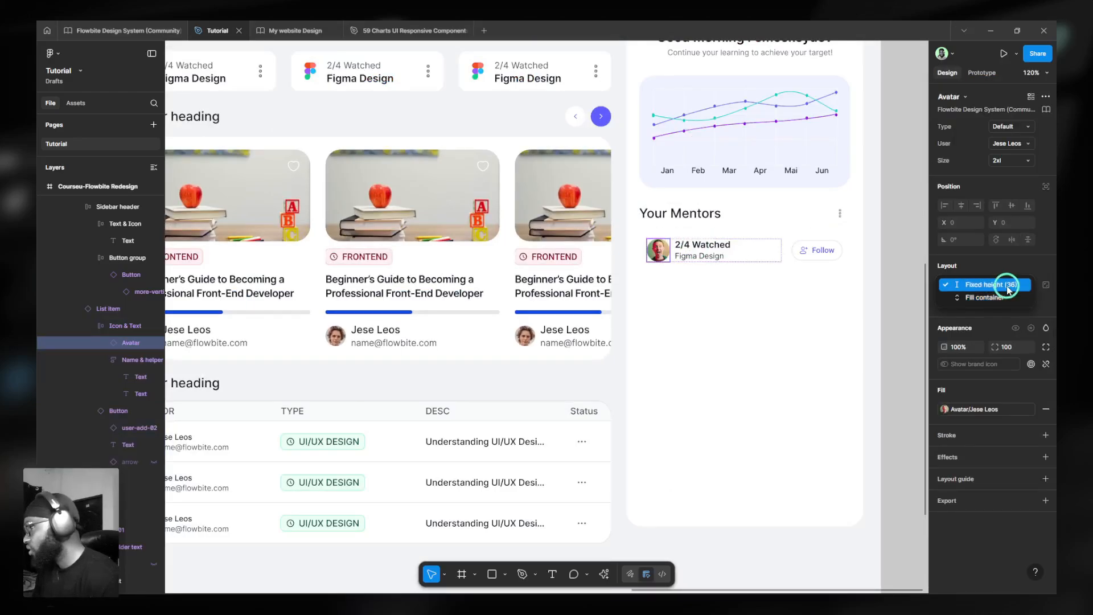
click(1008, 297)
scroll(755, 255, up, 5)
click(615, 247)
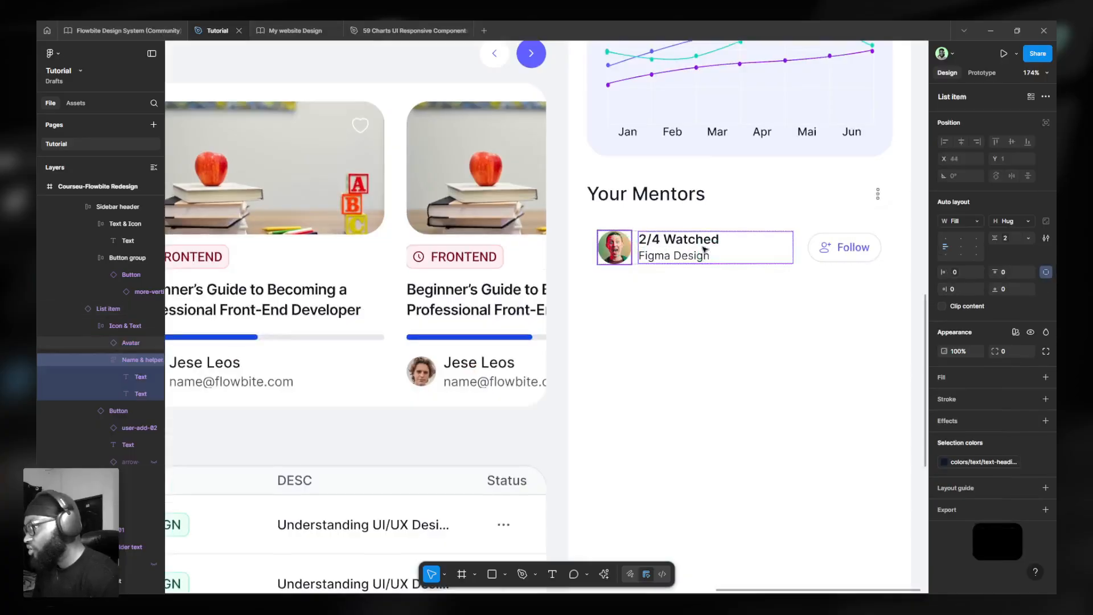
click(1017, 286)
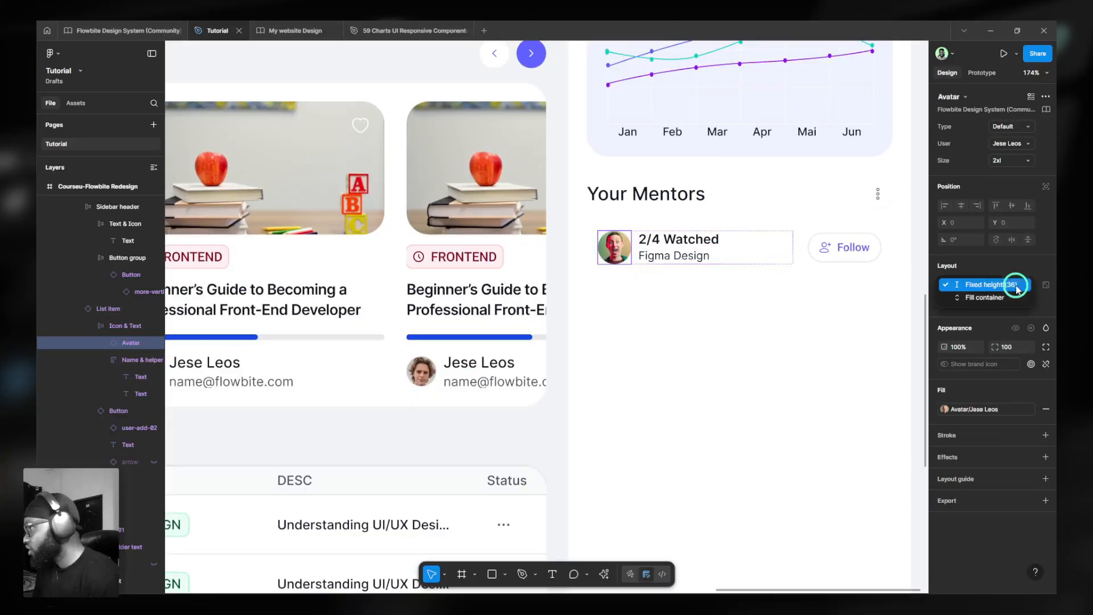
click(718, 279)
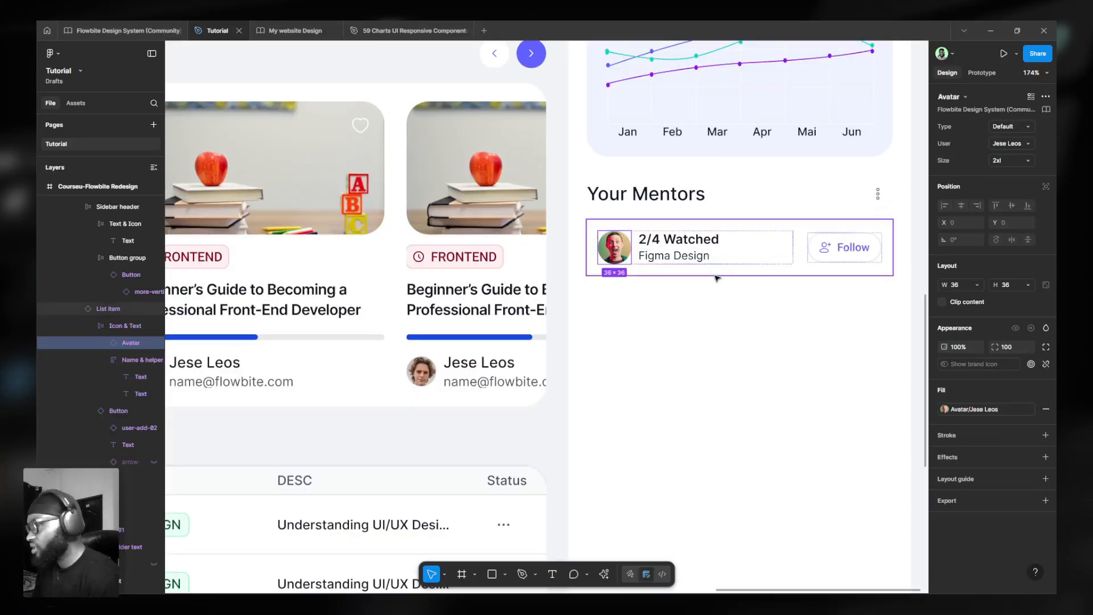
- Duplicate the mentor list item twice so the Your Mentors section holds three stacked rows
click(716, 277)
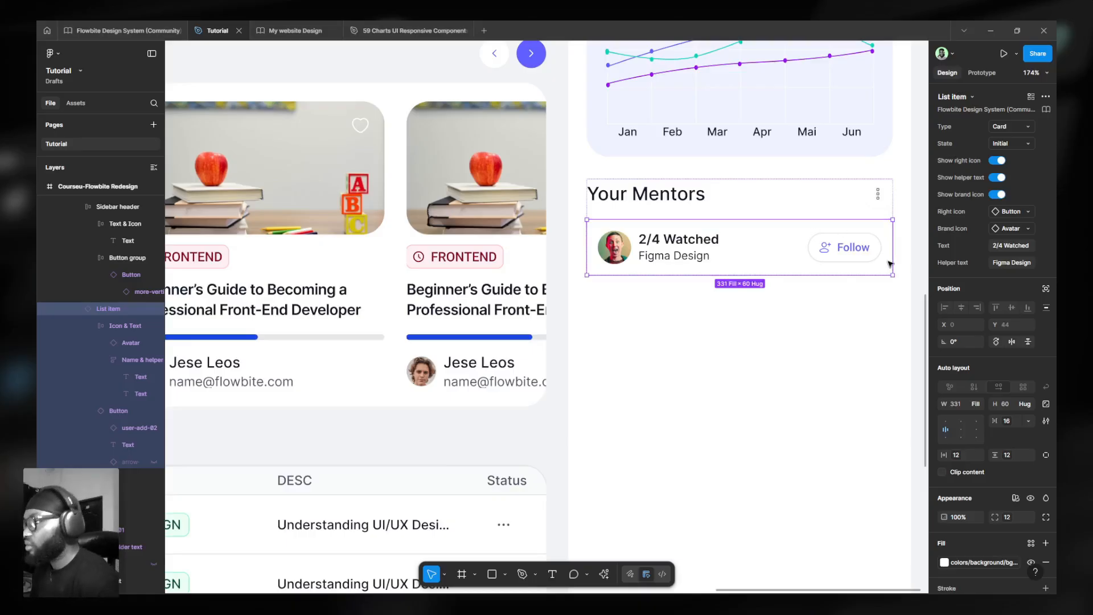
scroll(831, 244, down, 5)
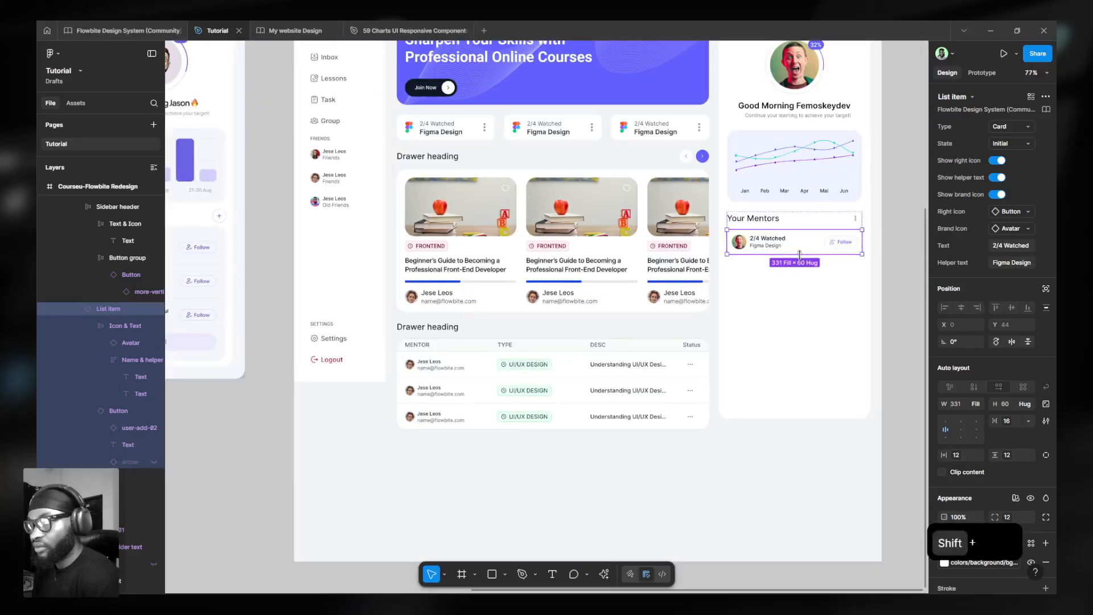
scroll(294, 274, left, 3)
scroll(255, 278, up, 3)
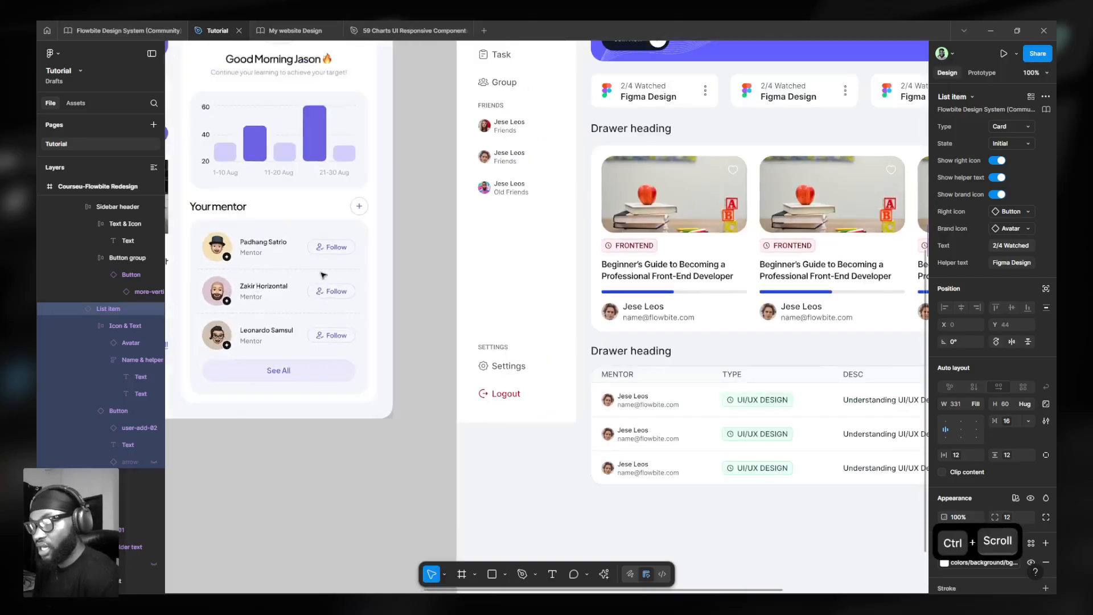
scroll(274, 315, down, 4)
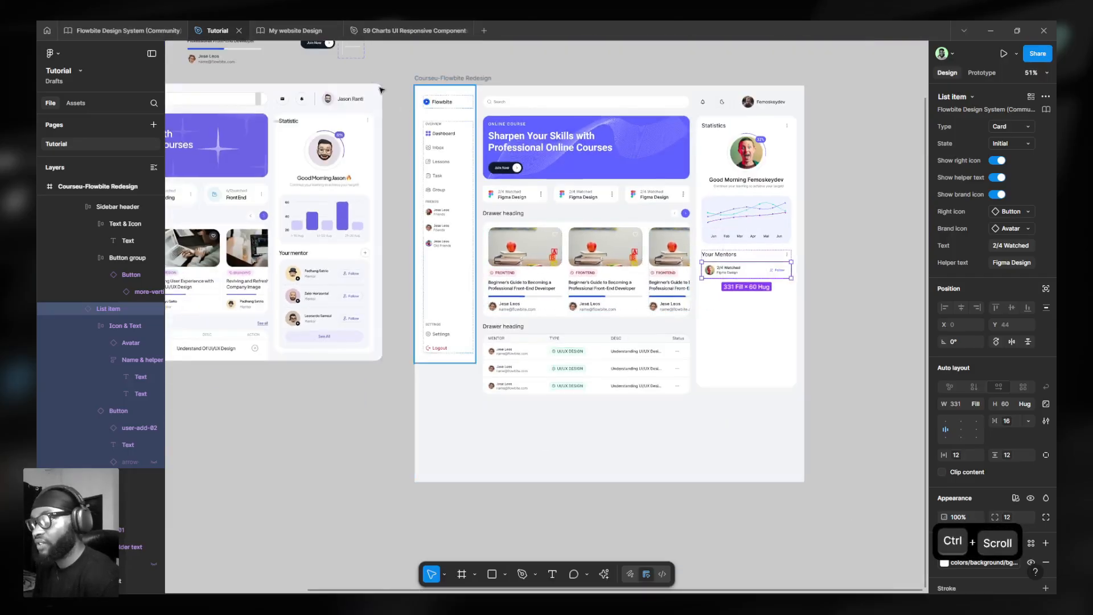
scroll(811, 279, up, 3)
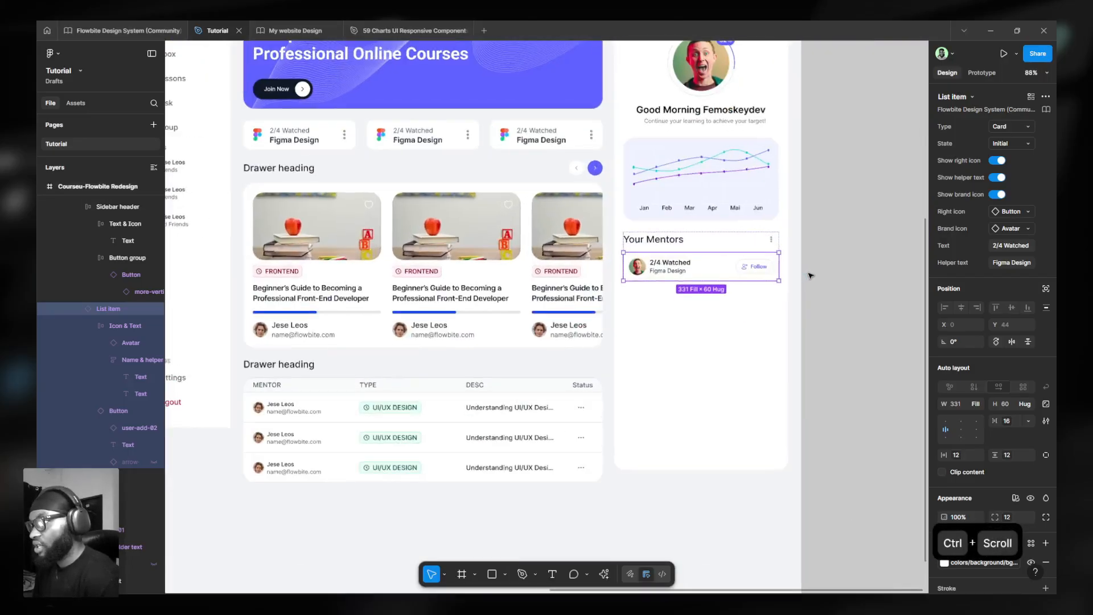
scroll(794, 274, up, 3)
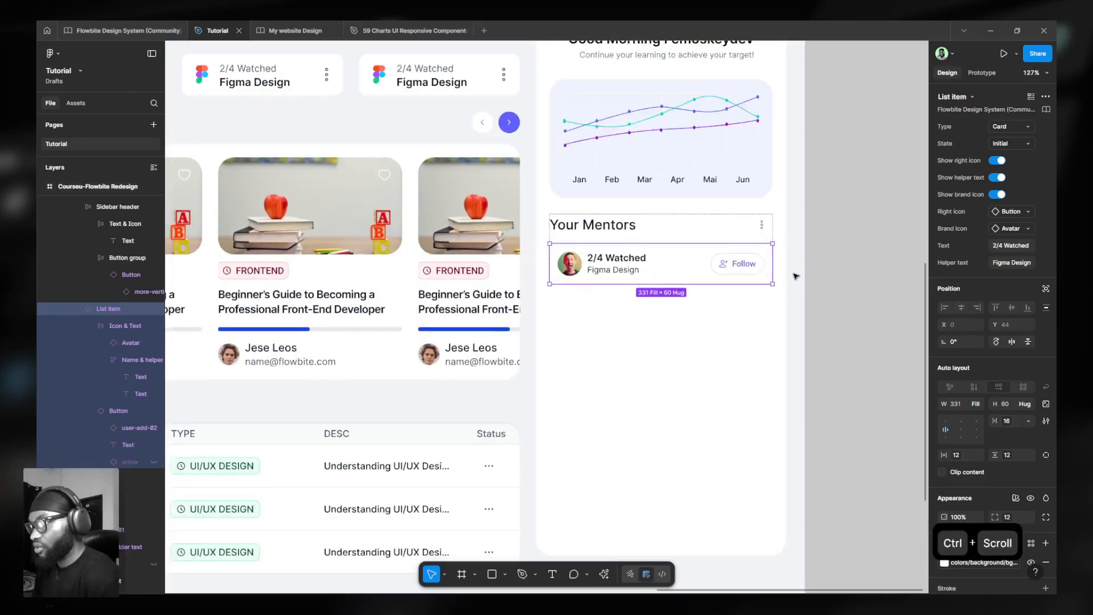
key(ctrl+d)
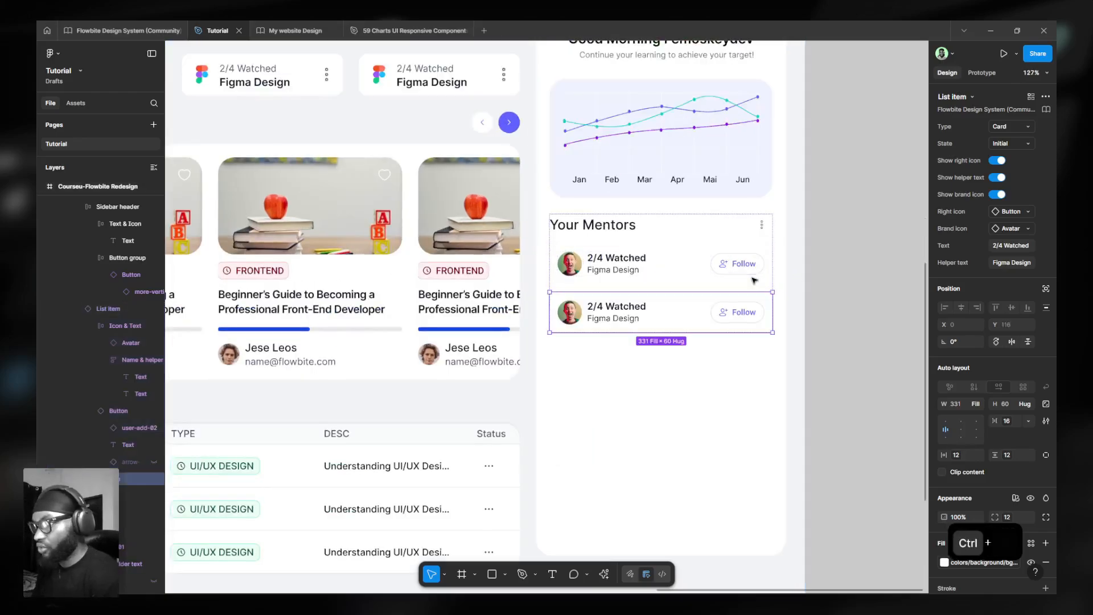
key(ctrl+d)
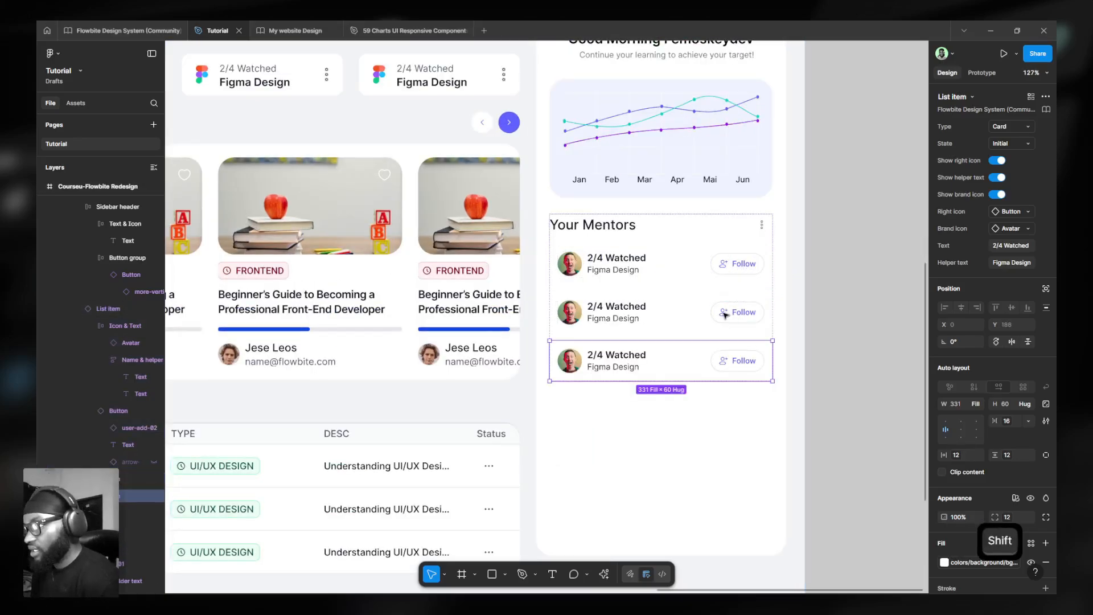
- Wrap the three mentor list items in an auto layout frame and rename it "List group"
shift+click(724, 267)
shift+click(701, 362)
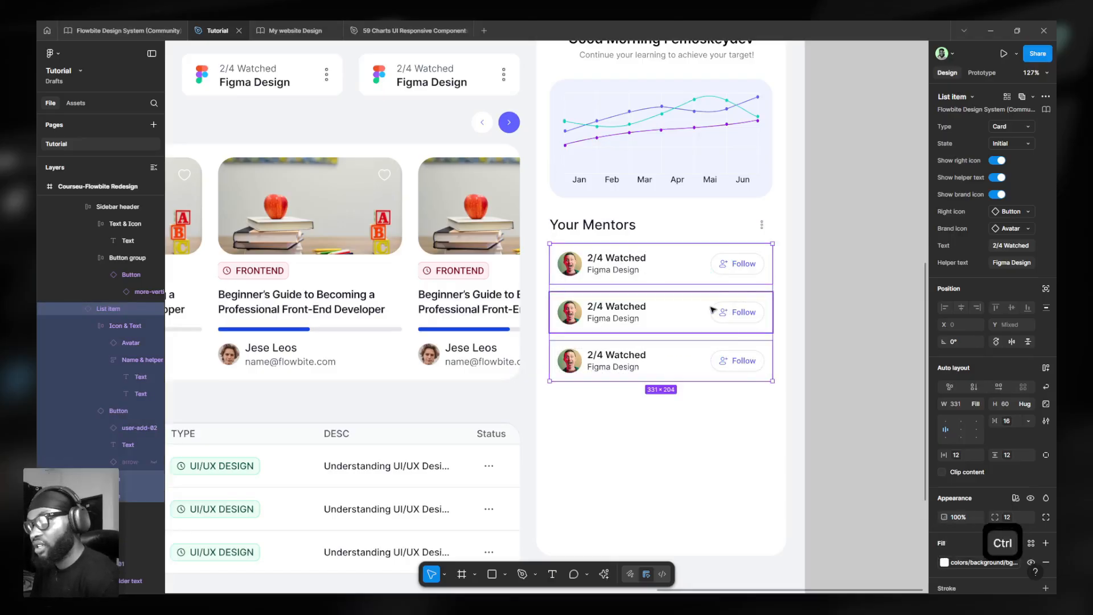
key(ctrl+alt+g)
key(ctrl+r)
text(L)
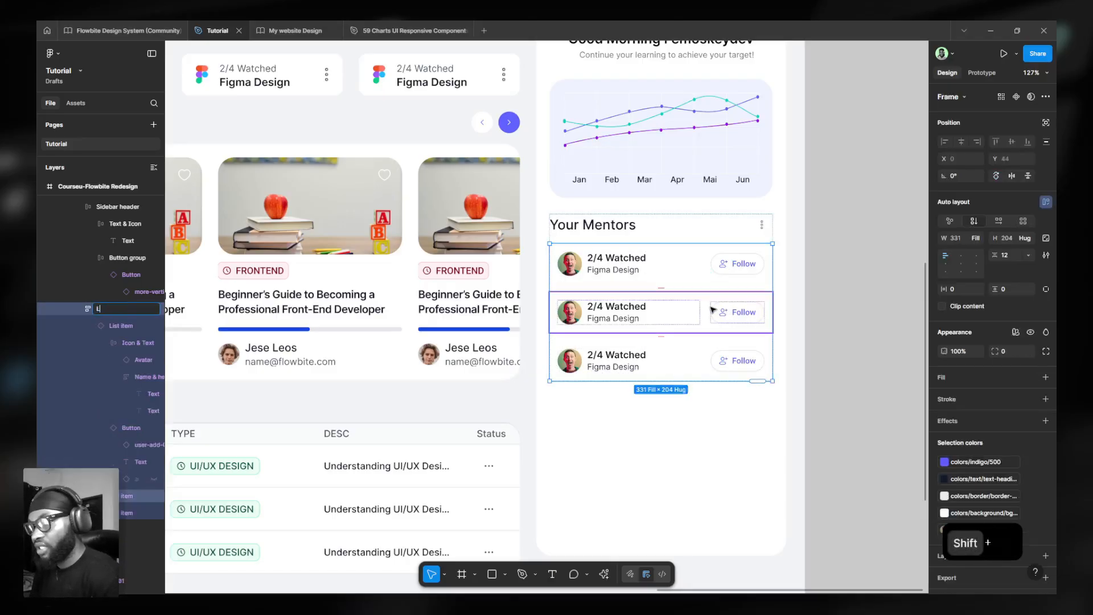
text(ist group)
key(Return)
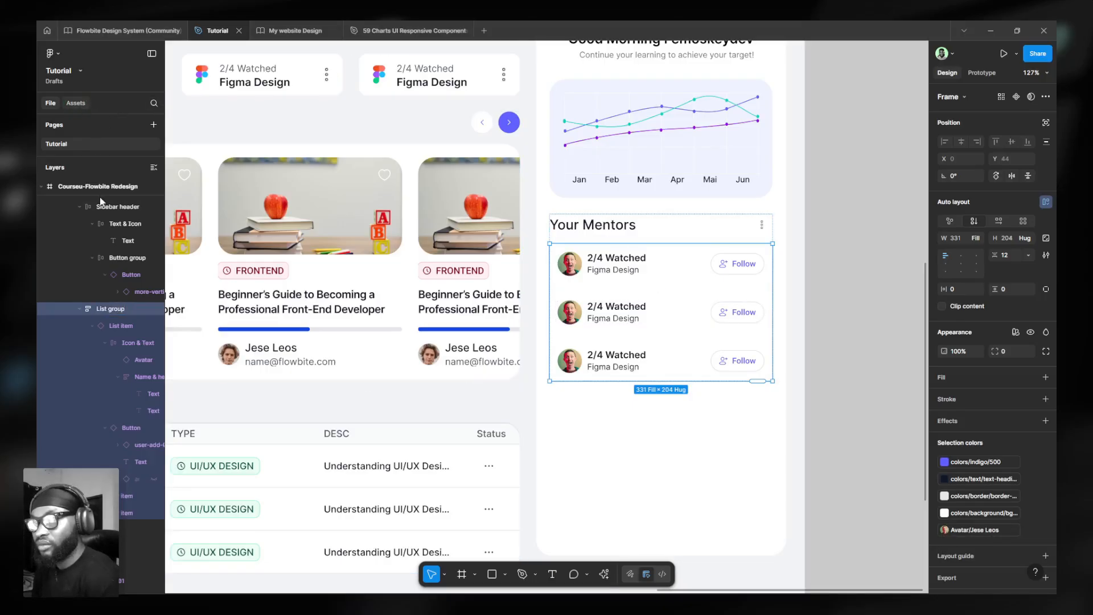
- Insert this file's Divider line component between the first and second mentor list items
click(89, 102)
text(Table)
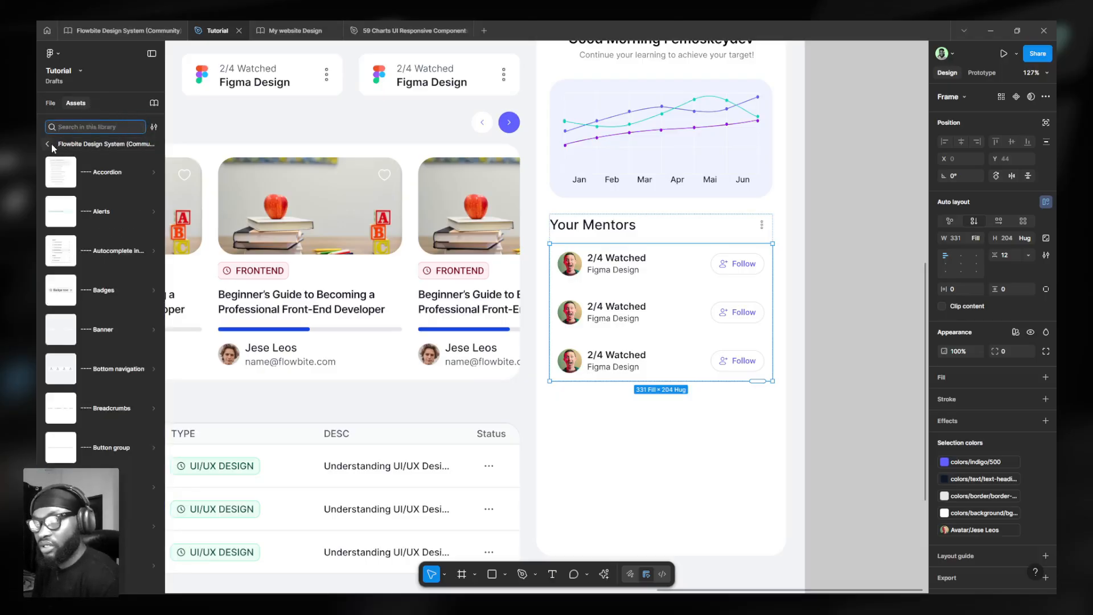
click(139, 126)
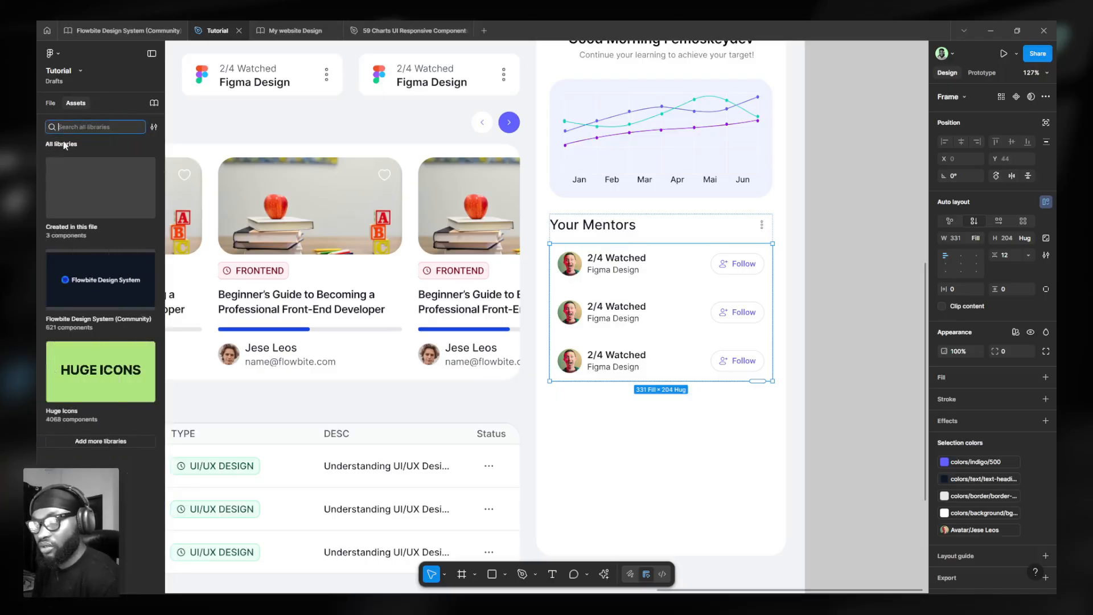
click(105, 202)
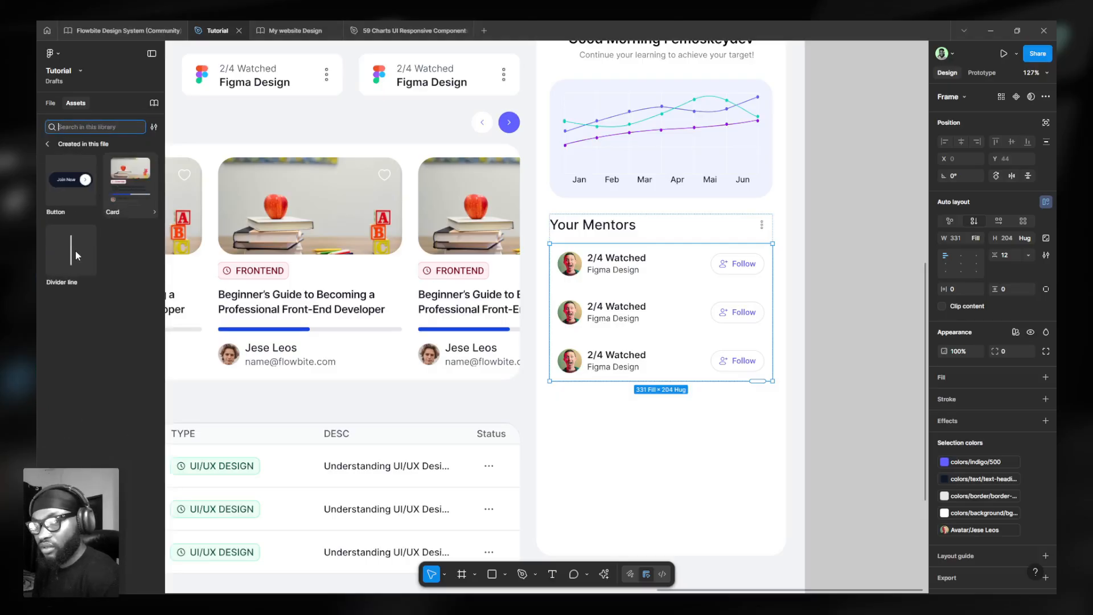
drag(71, 258, 283, 224)
drag(520, 263, 646, 293)
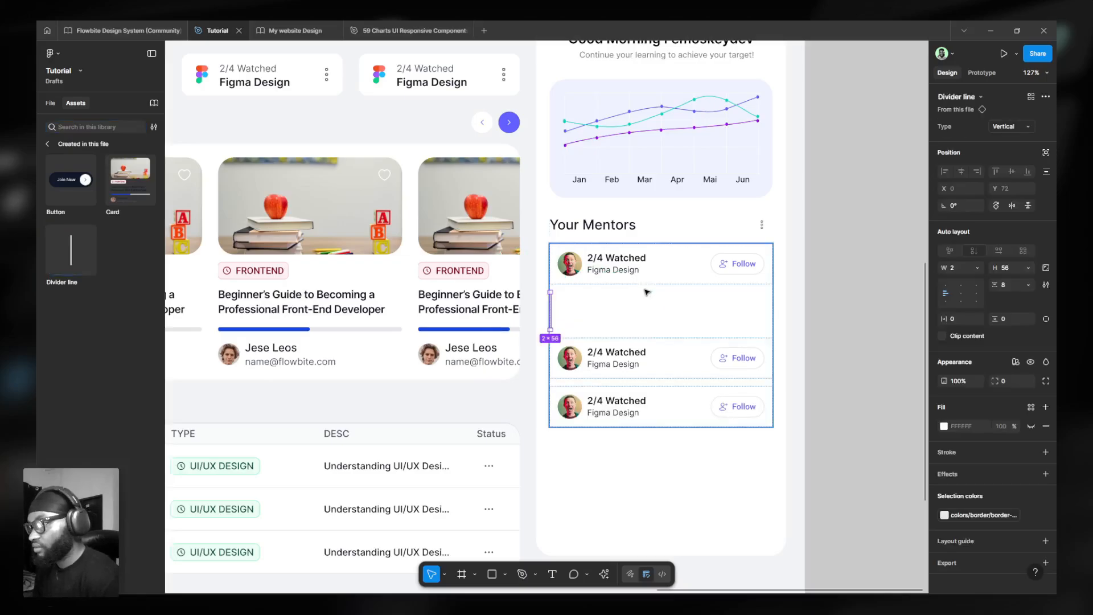
- Switch the inserted divider's type to Horizontal and set its width to fill the container
click(1014, 127)
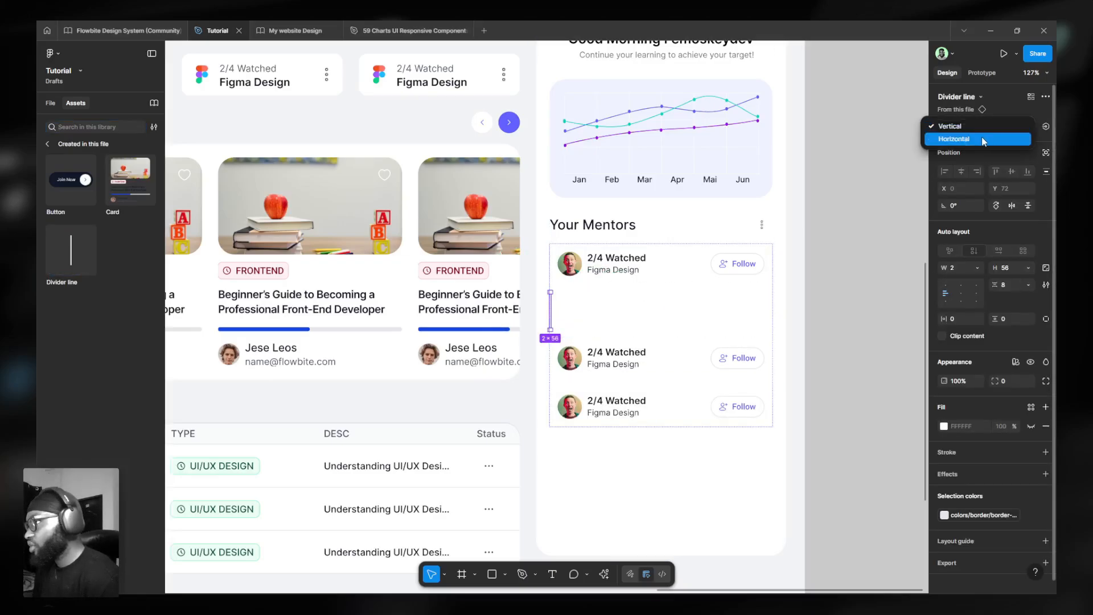
click(983, 140)
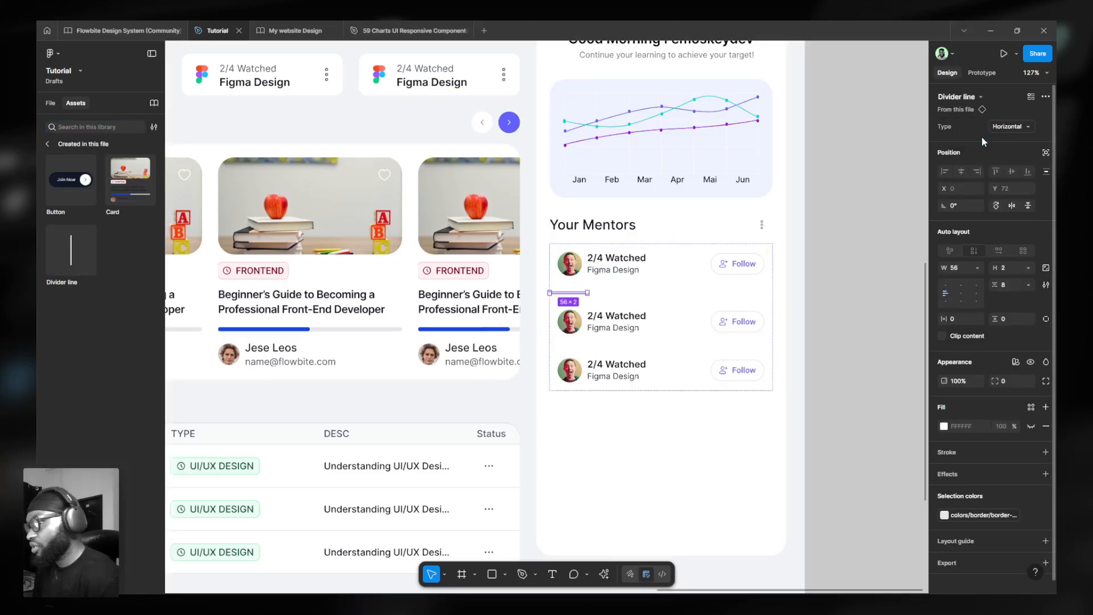
click(976, 268)
click(954, 291)
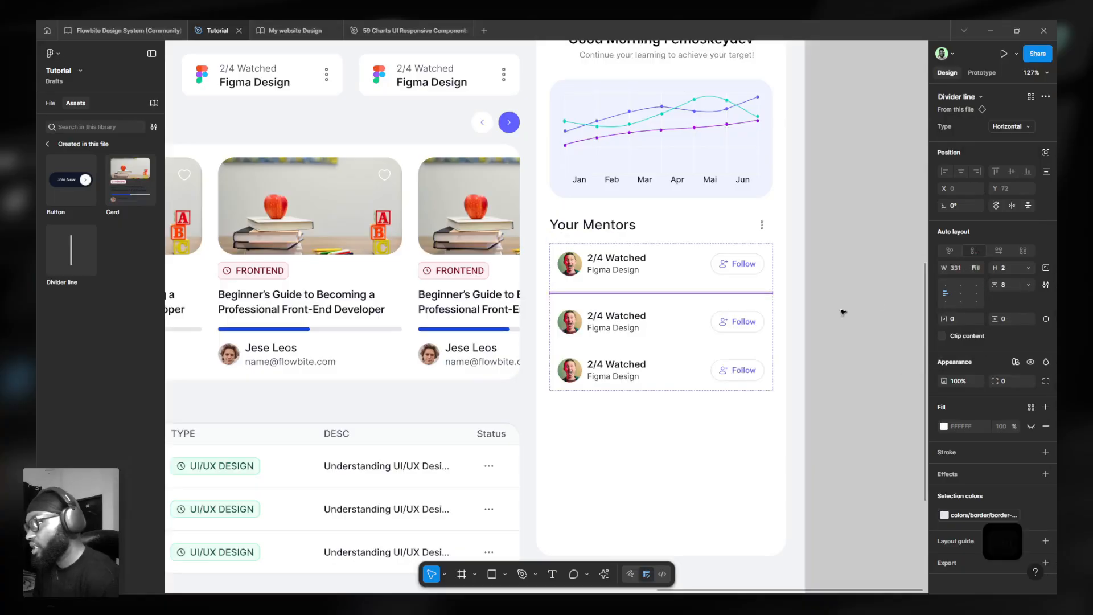
- Duplicate the divider below the second and third mentor items, and add a fourth list item at the end of the list
key(ctrl+d)
key(Down)
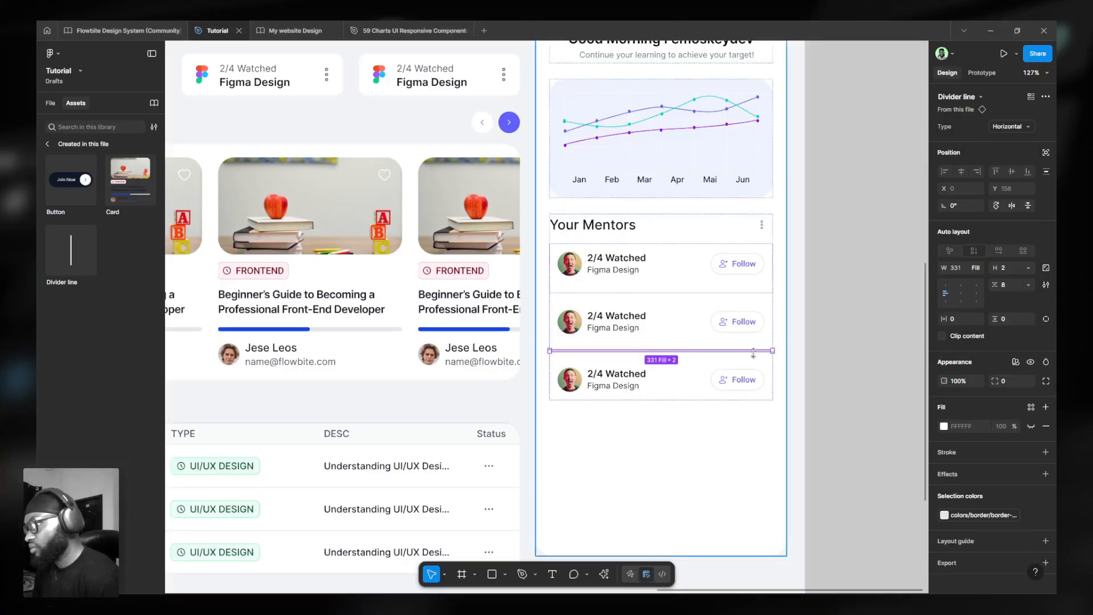
key(Down)
ctrl+click(700, 380)
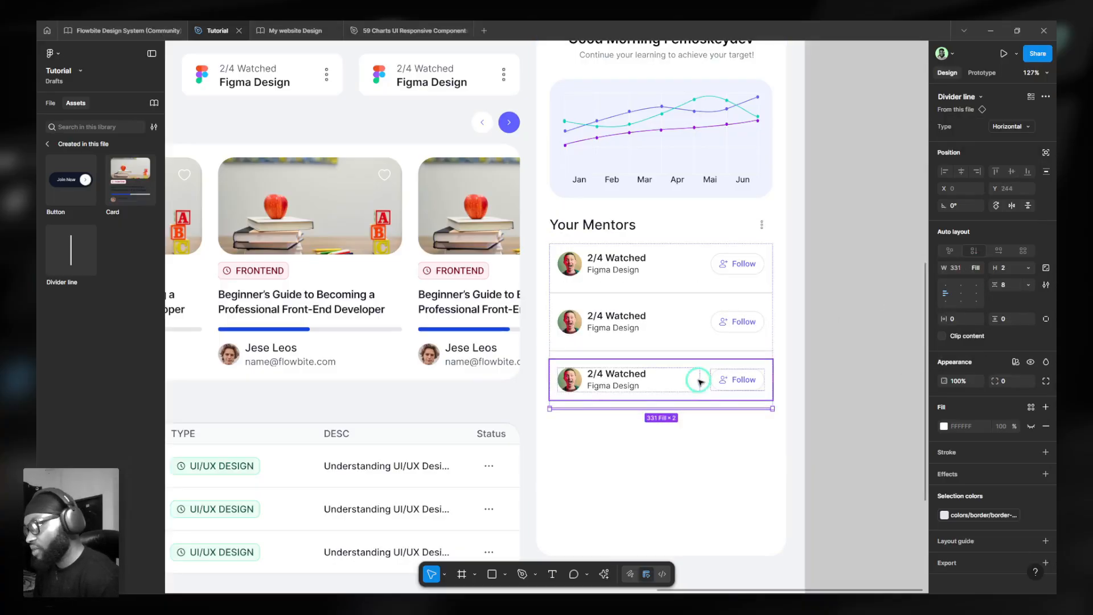
key(ctrl+d)
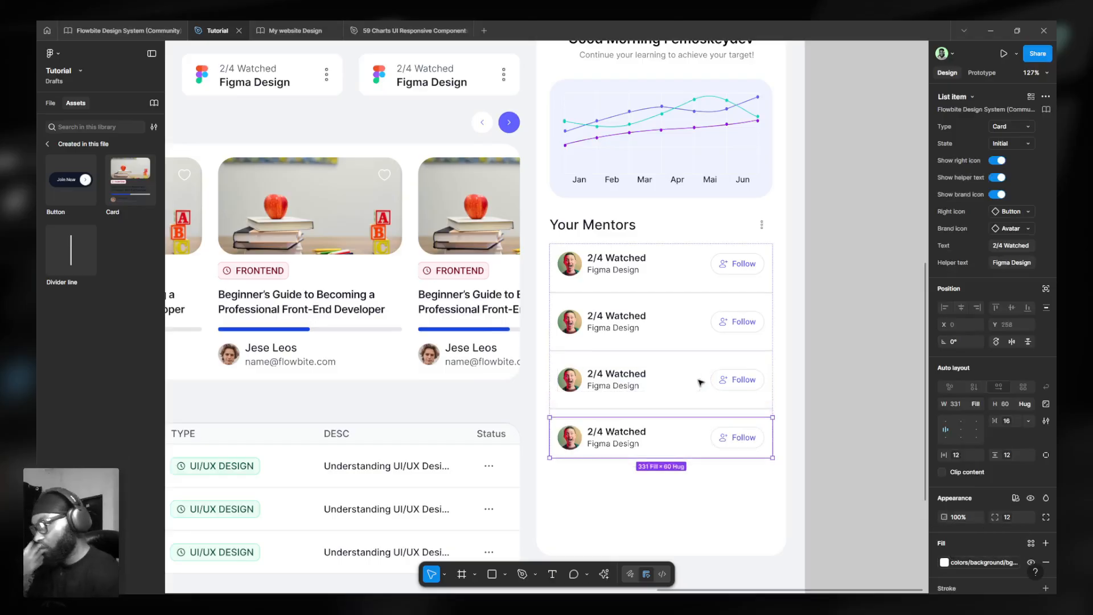
click(829, 279)
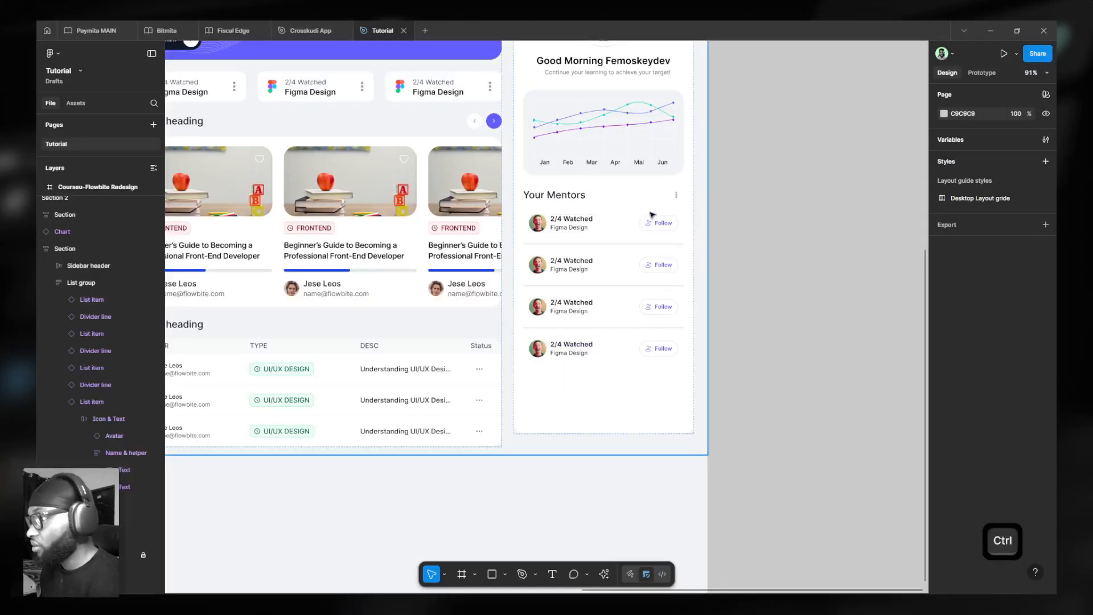
- Compare the mentor list with the reference design's Your mentor card, and examine the List group's layout
scroll(639, 355, down, 5)
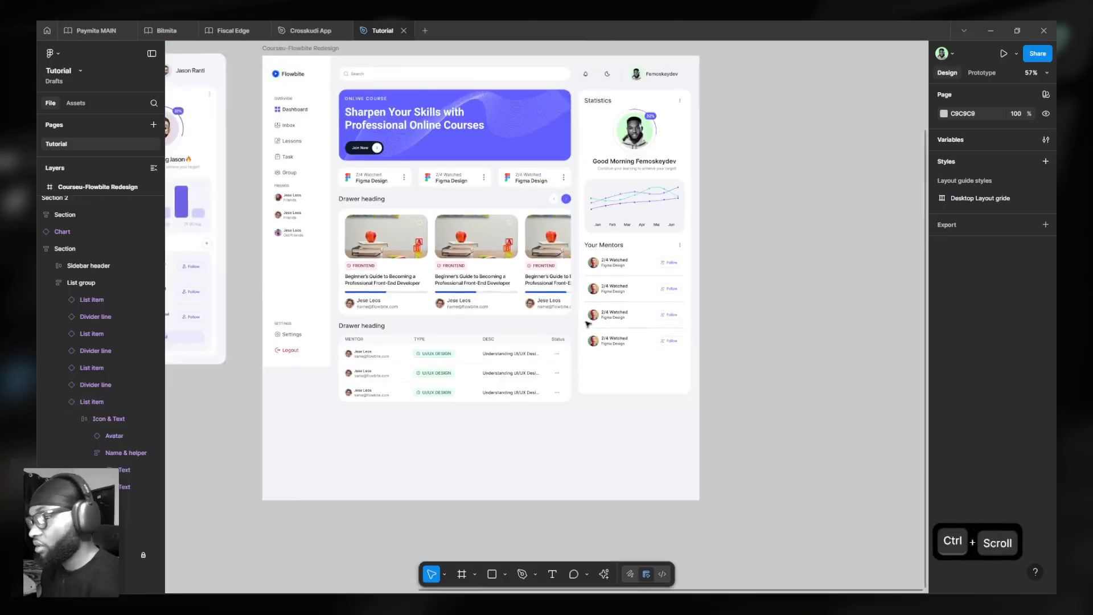
scroll(247, 269, left, 3)
scroll(265, 337, up, 2)
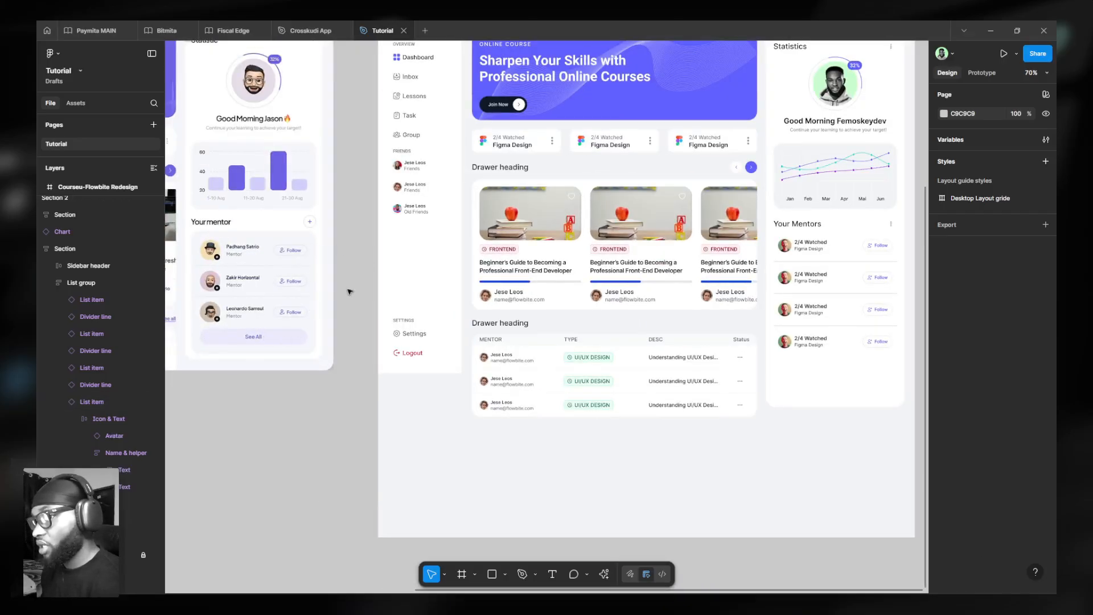
scroll(357, 288, right, 4)
scroll(681, 318, up, 3)
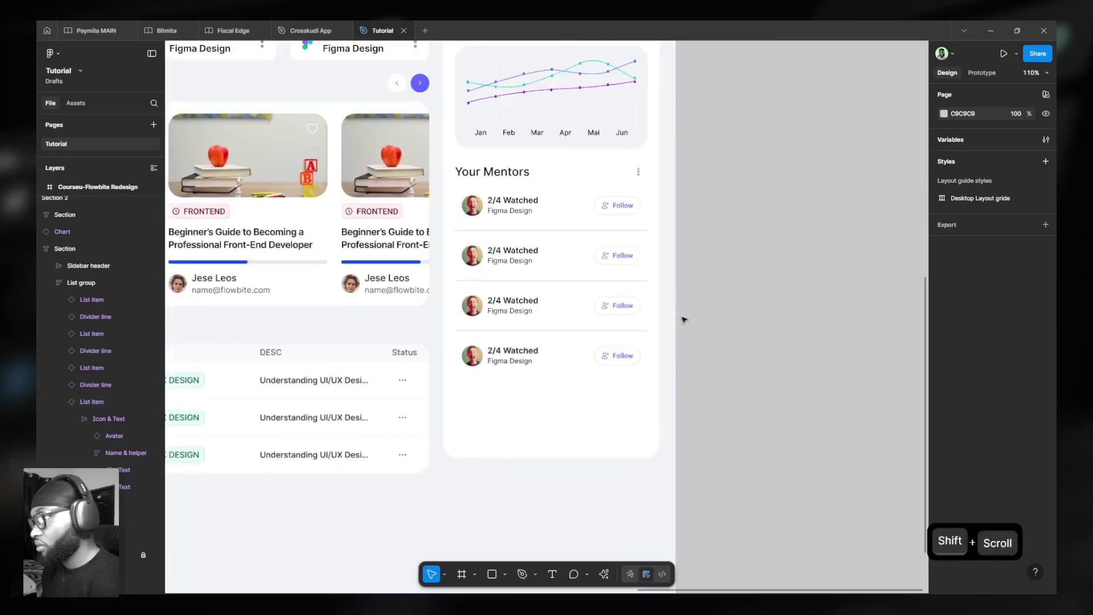
scroll(684, 319, up, 2)
ctrl+click(455, 230)
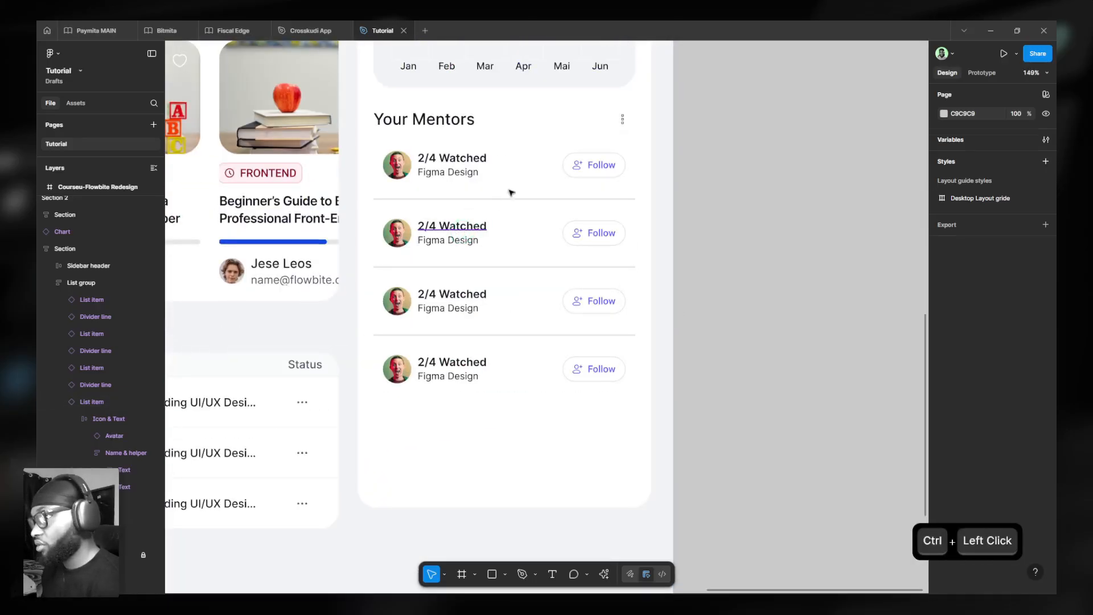
click(513, 195)
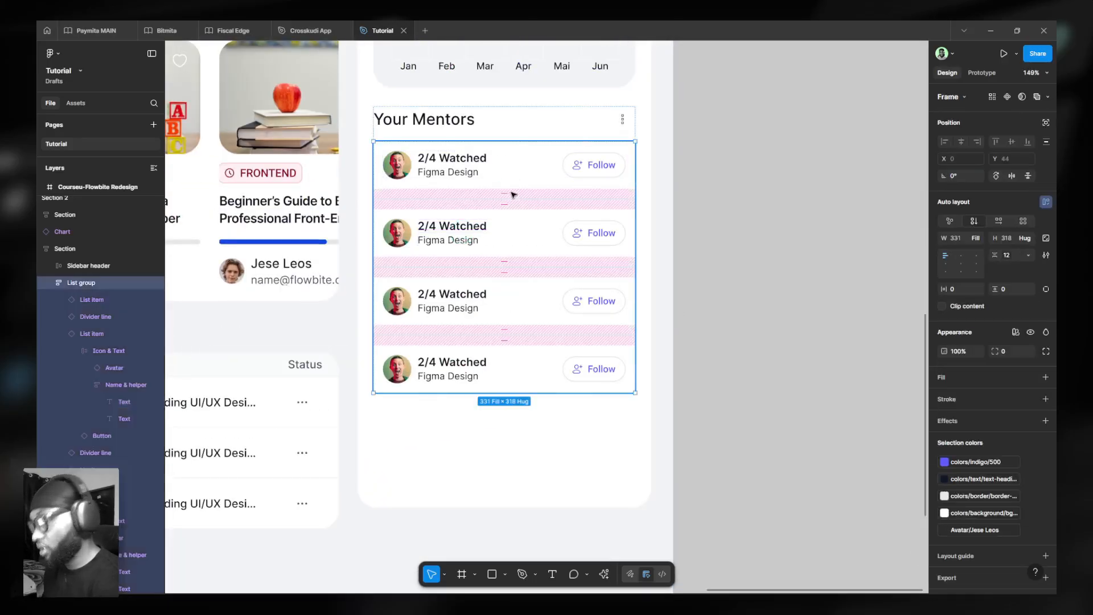
- Insert the Flowbite Button component into the Your Mentors section, below the mentor list
click(531, 438)
scroll(530, 439, down, 3)
click(511, 333)
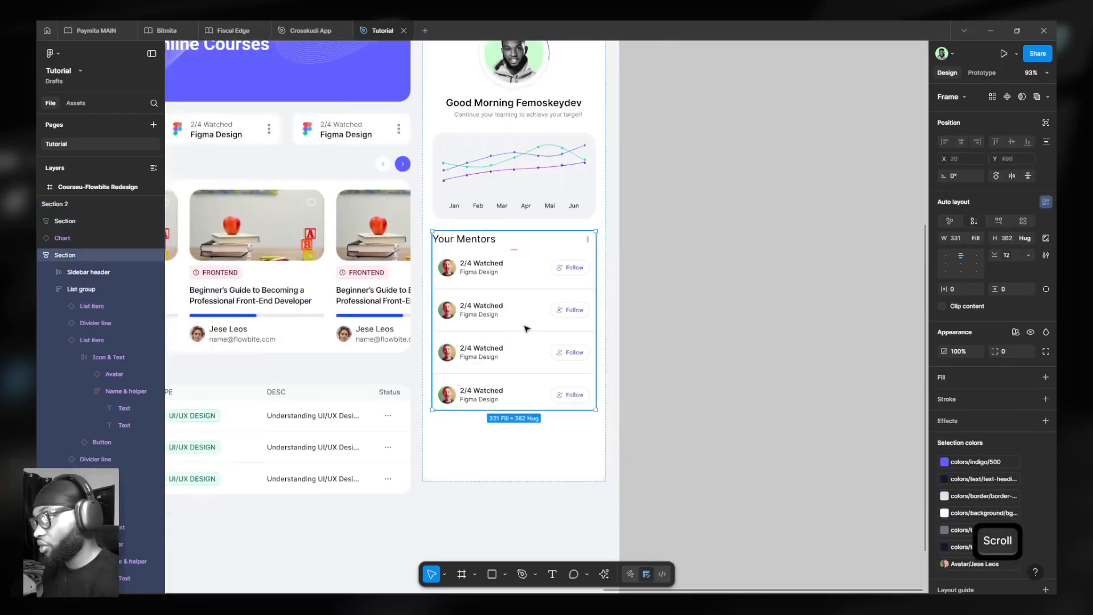
key(shift+i)
text(but)
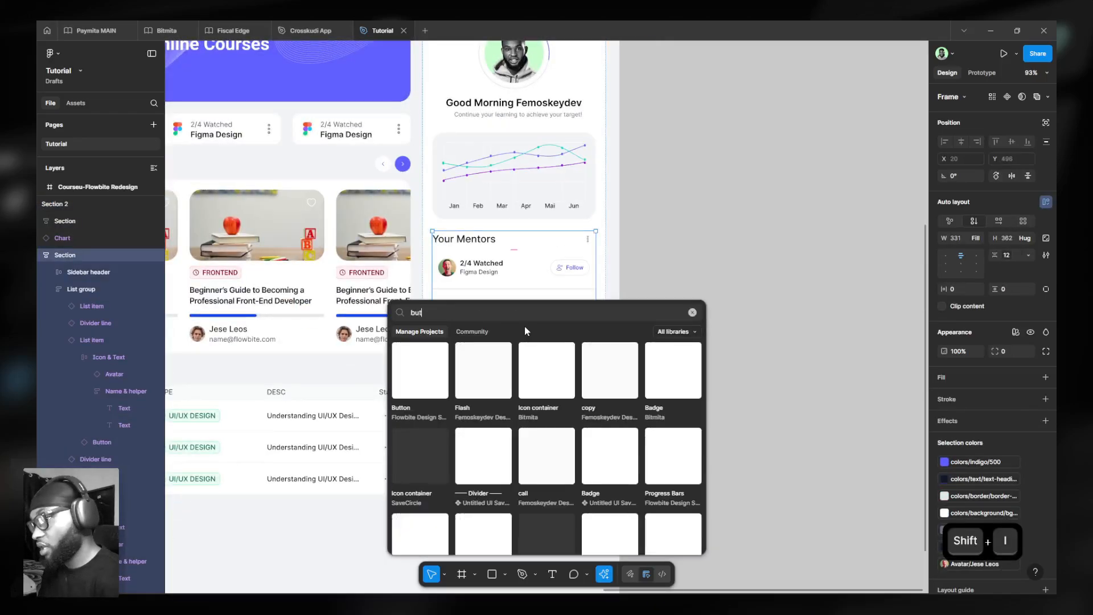
text(ton)
click(423, 370)
key(Escape)
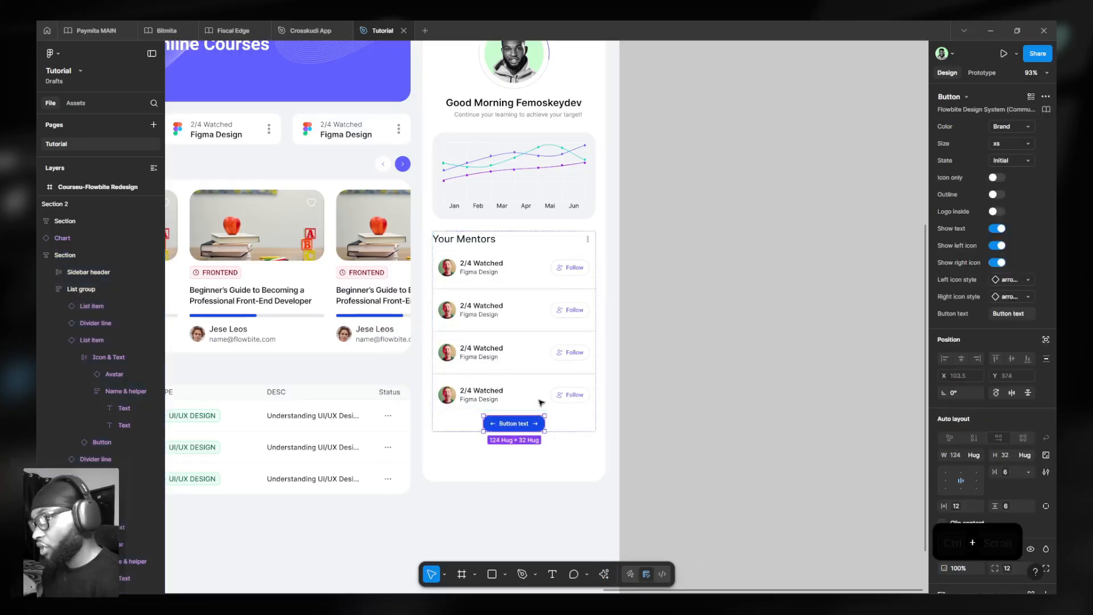
- Set the new button's size to sm and its color to Secondary, checking it against the reference's See All button
scroll(560, 401, down, 3)
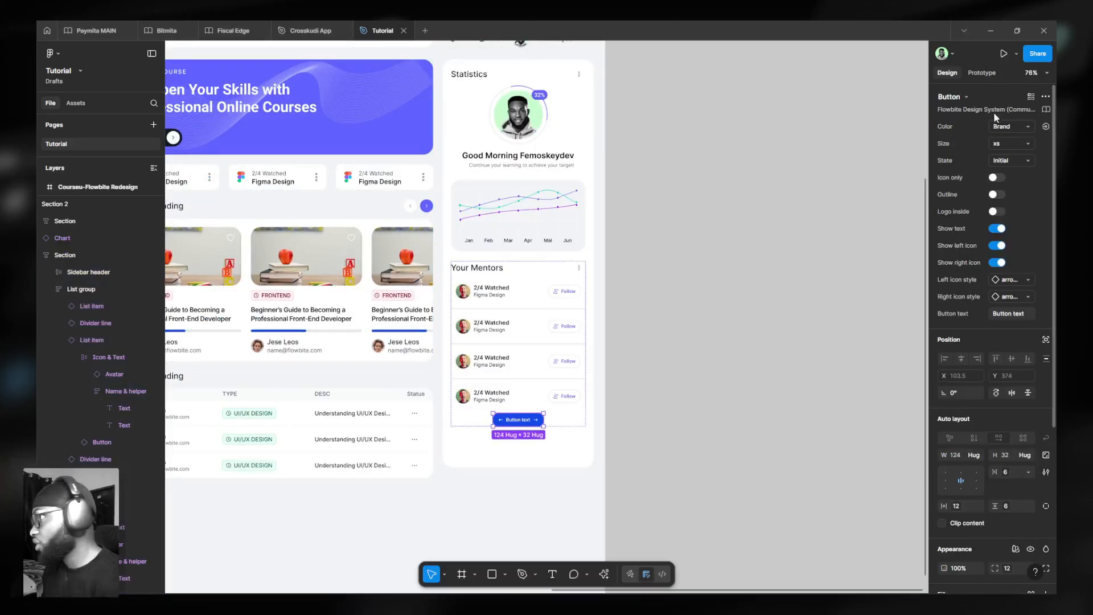
click(1017, 144)
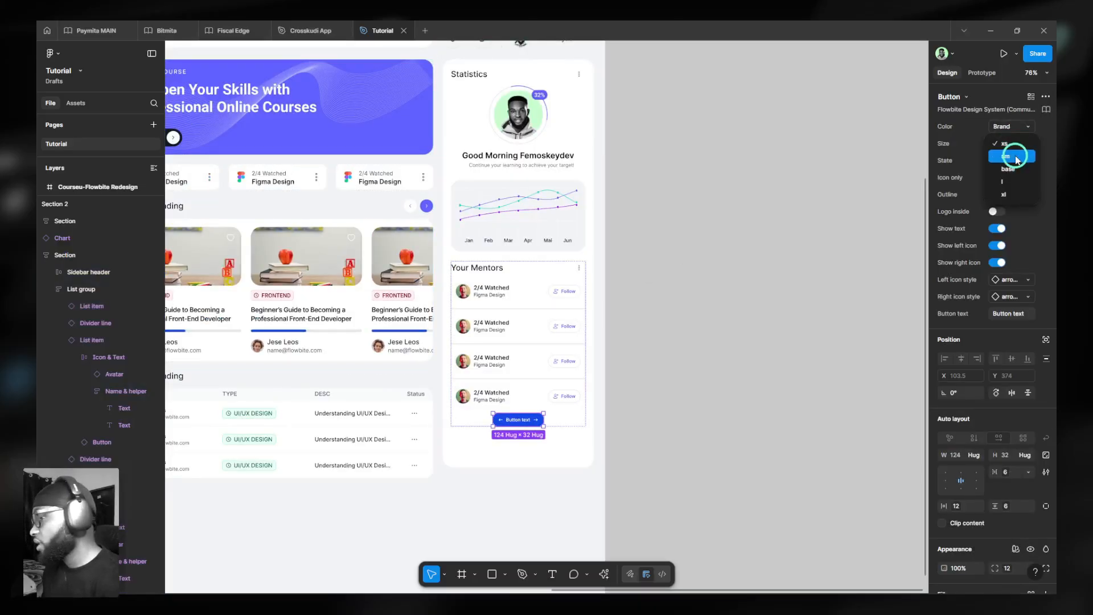
click(1007, 155)
click(1017, 127)
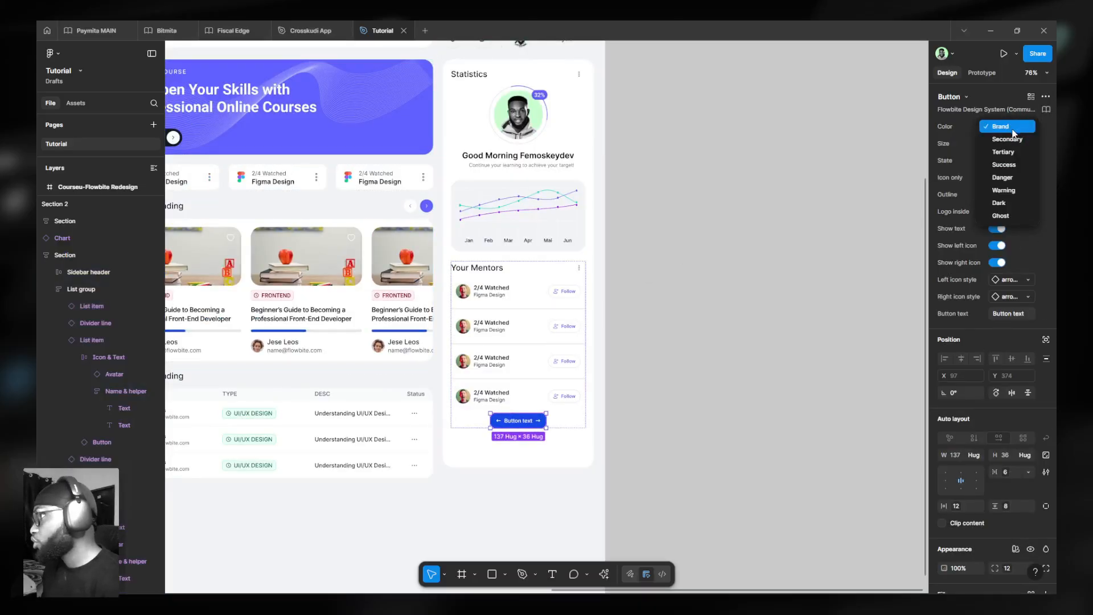
key(Return)
scroll(772, 290, down, 5)
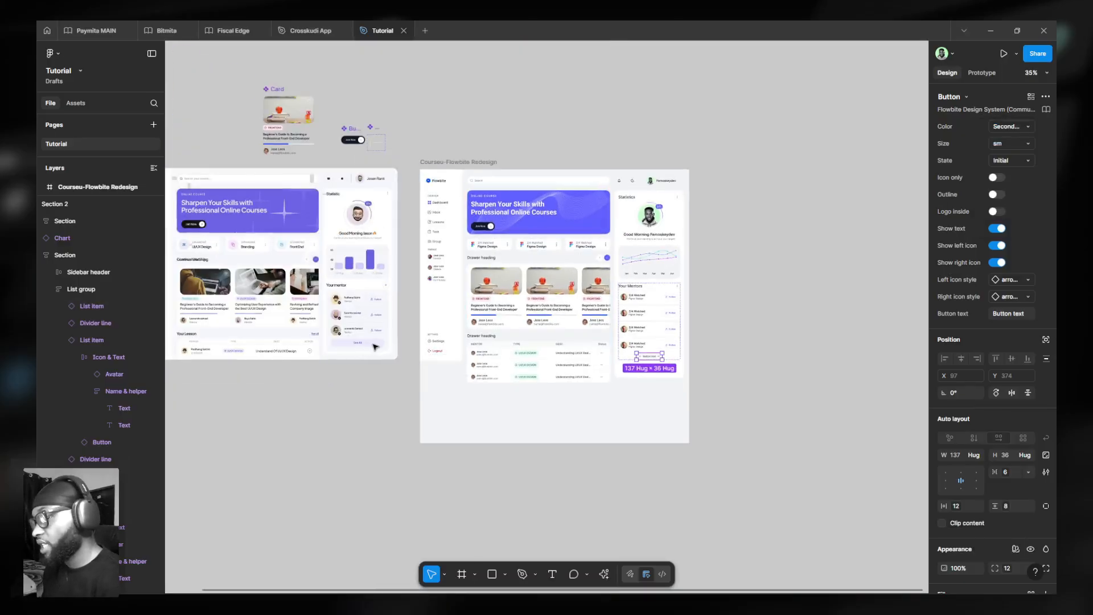
scroll(681, 369, up, 3)
scroll(680, 367, up, 5)
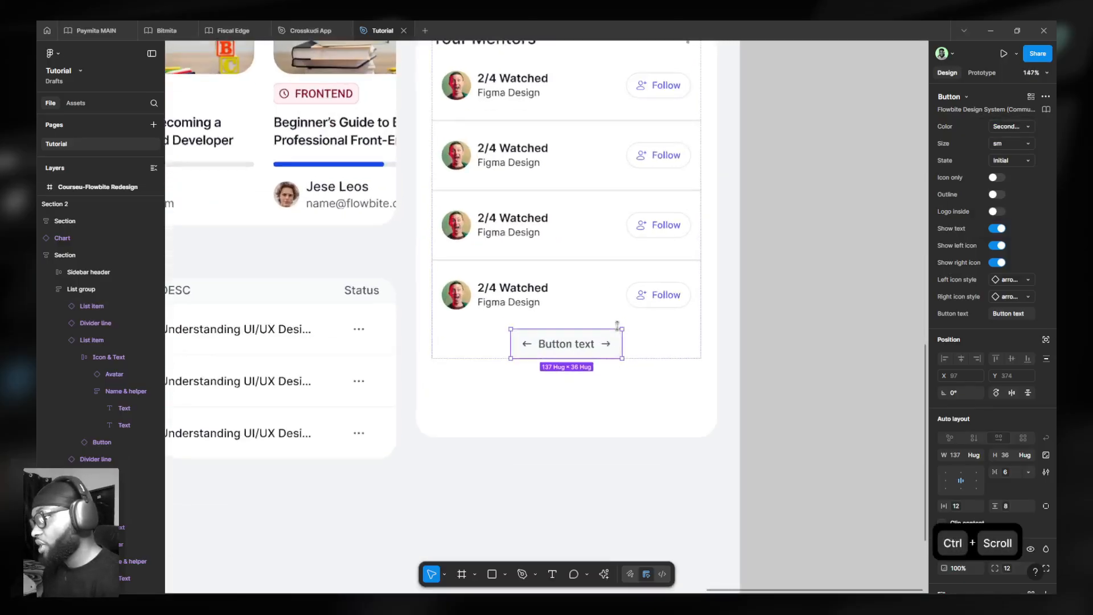
- Set the fill of the new button below the mentor list to the library color colors/indigo/50
scroll(975, 381, down, 5)
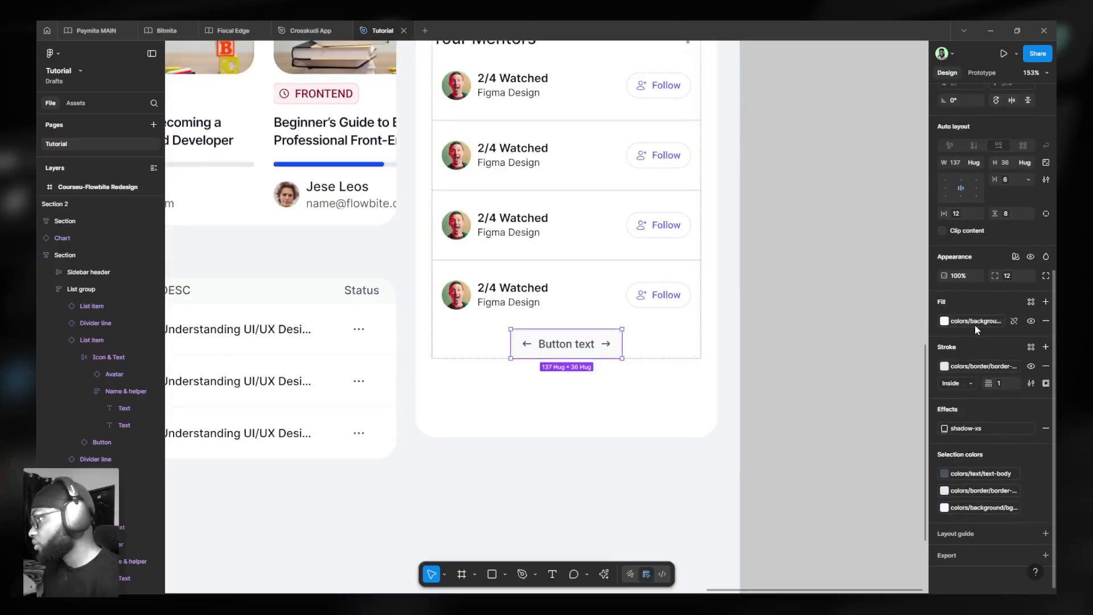
click(978, 322)
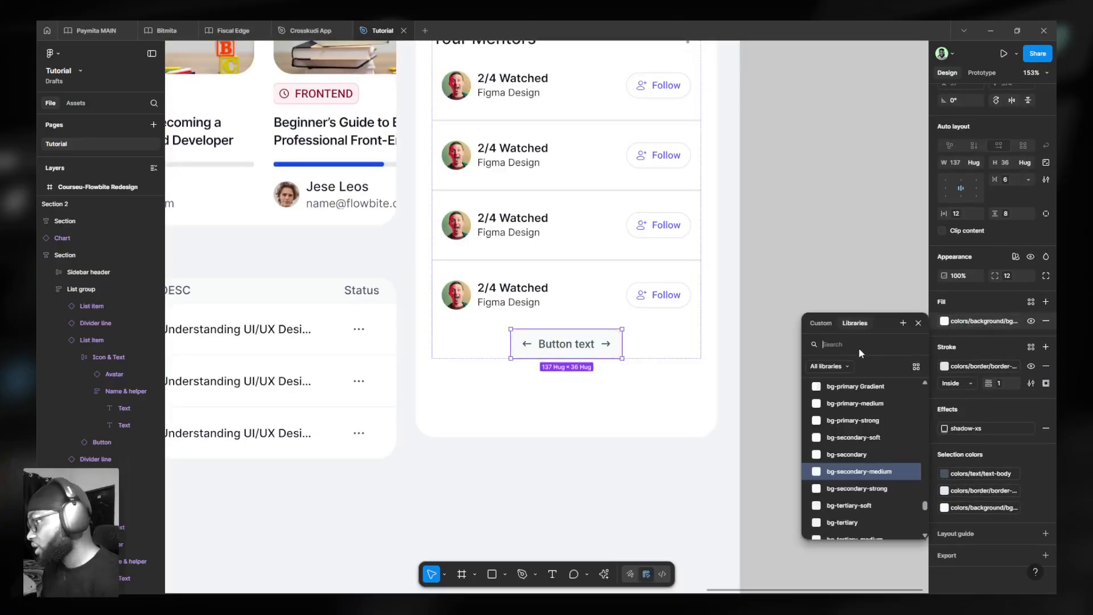
text(indi)
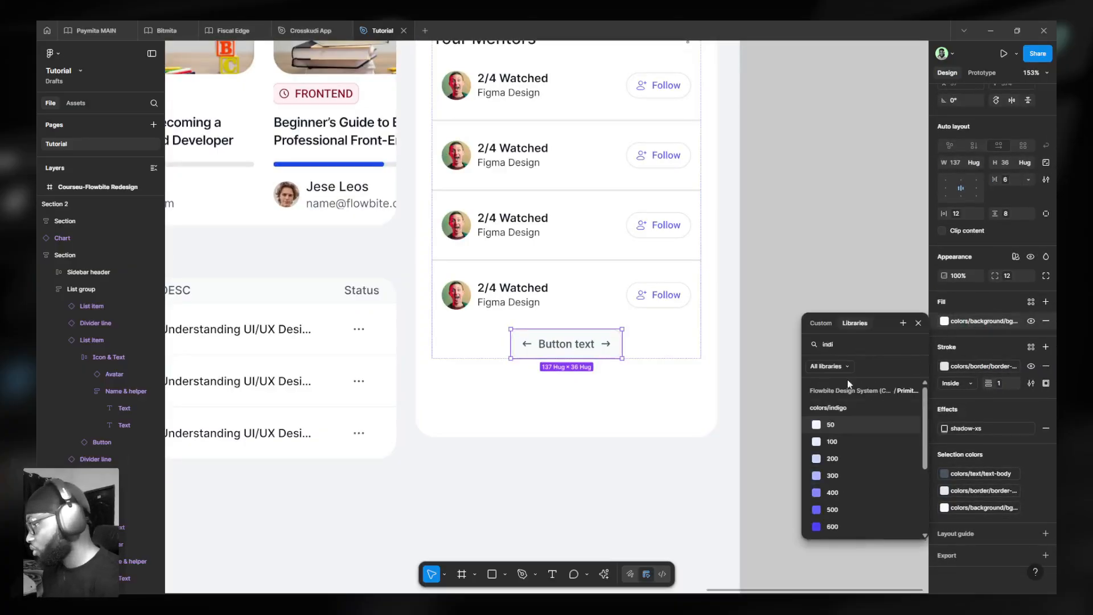
click(842, 430)
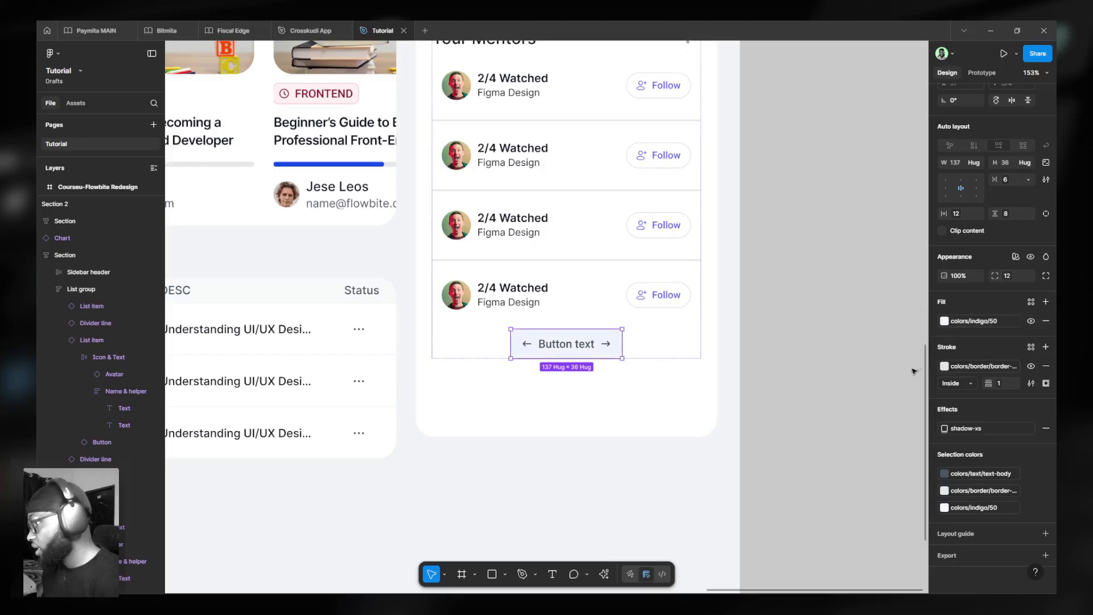
- Change the button's text and icon color from colors/text/text-body to colors/indigo/700, and remove the button's stroke
click(966, 476)
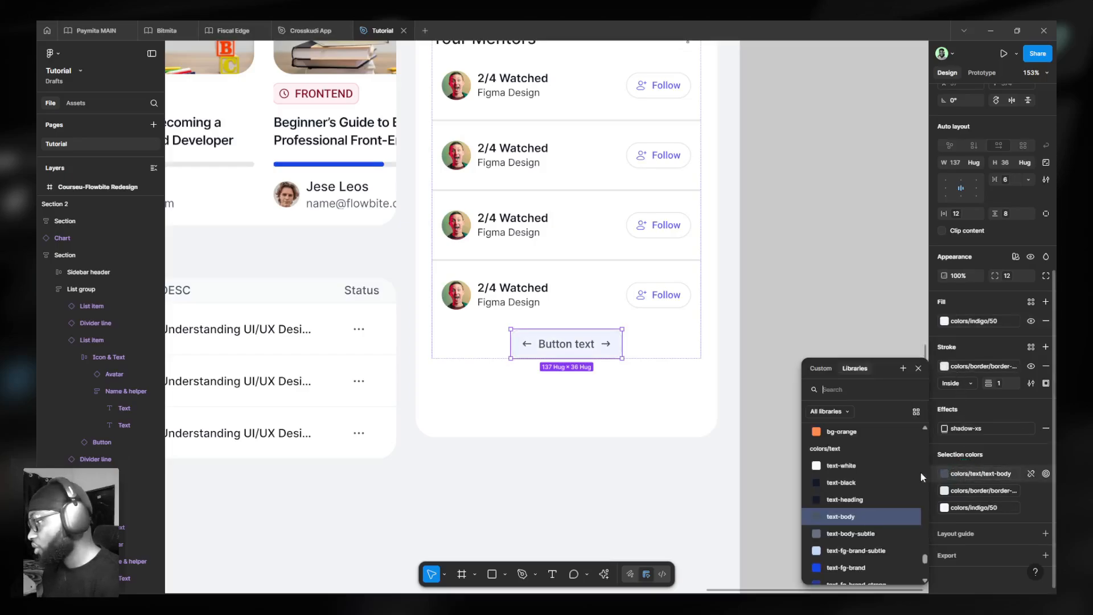
text(indigo)
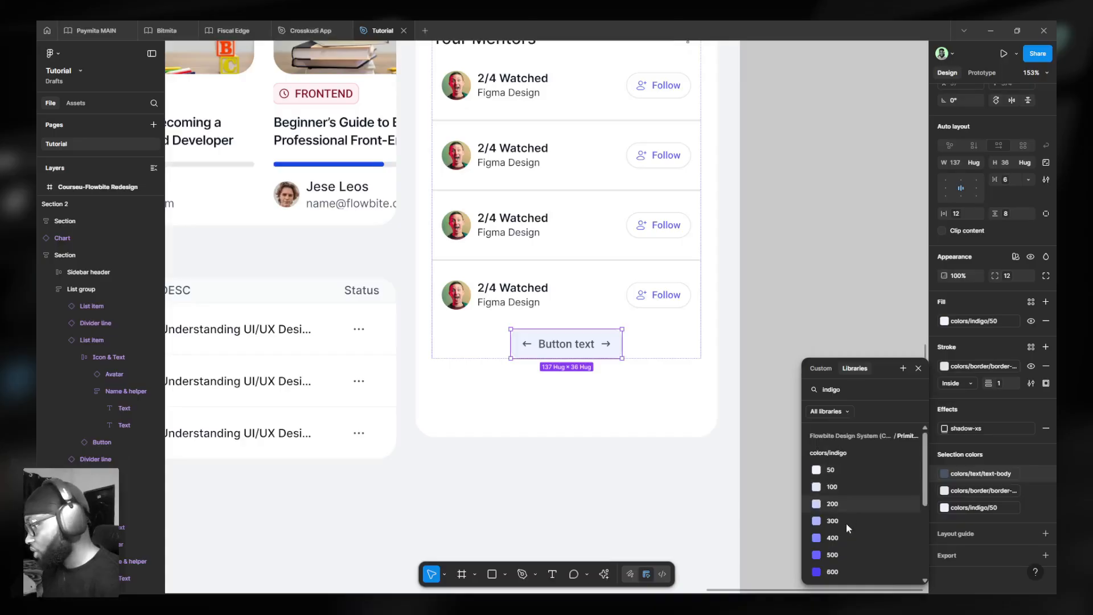
scroll(846, 529, down, 2)
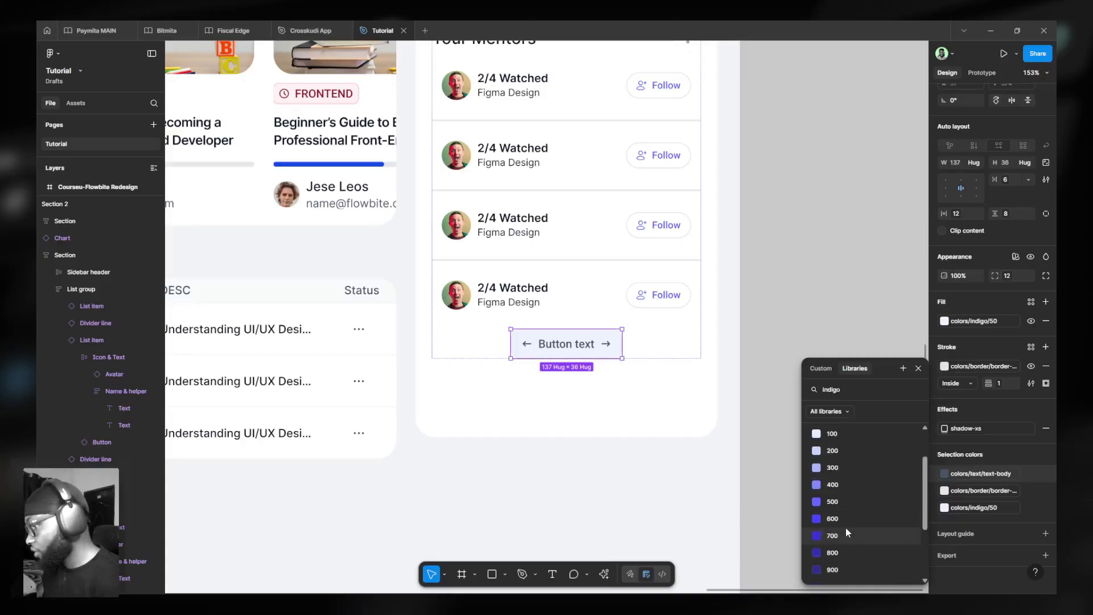
click(846, 532)
scroll(980, 277, up, 5)
scroll(979, 275, down, 5)
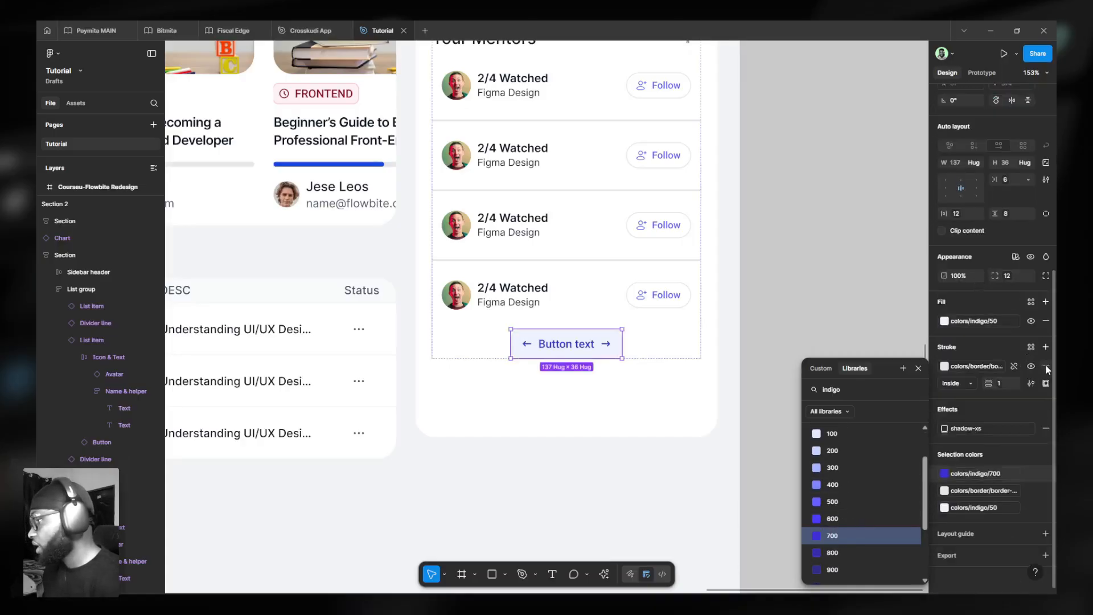
ctrl+scroll(632, 373, up, 5)
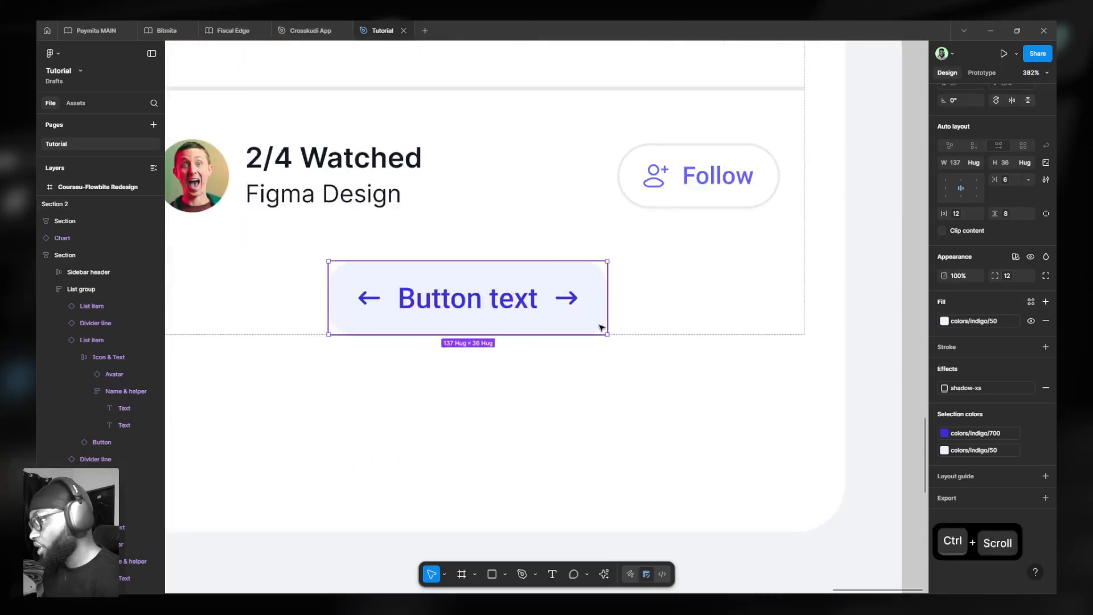
- Hide the button's left and right icons and set its text to "See All"
scroll(1008, 233, up, 5)
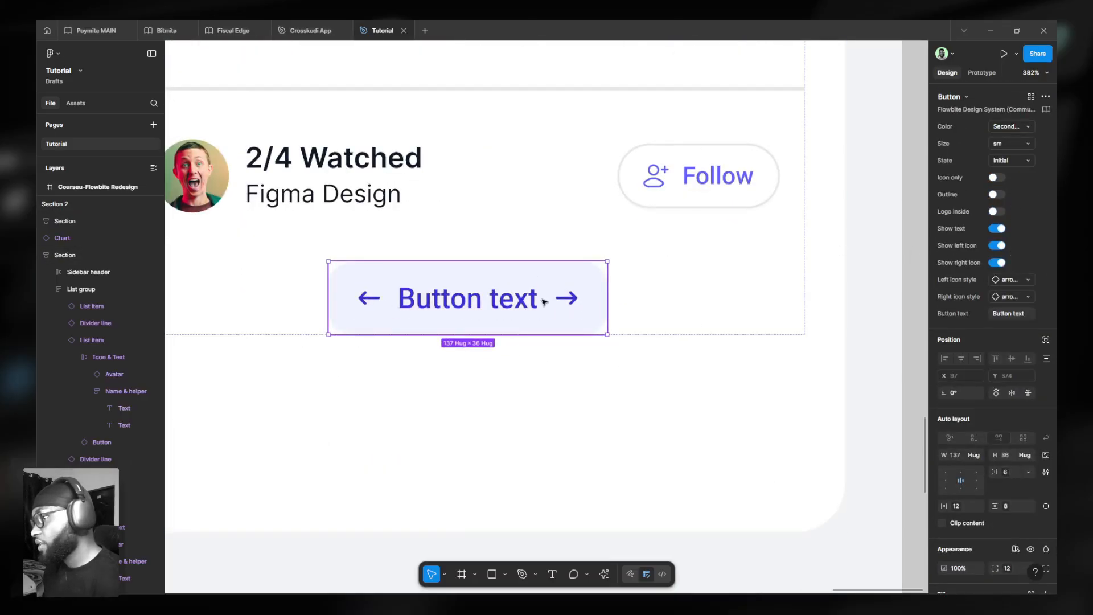
click(1000, 262)
click(1000, 245)
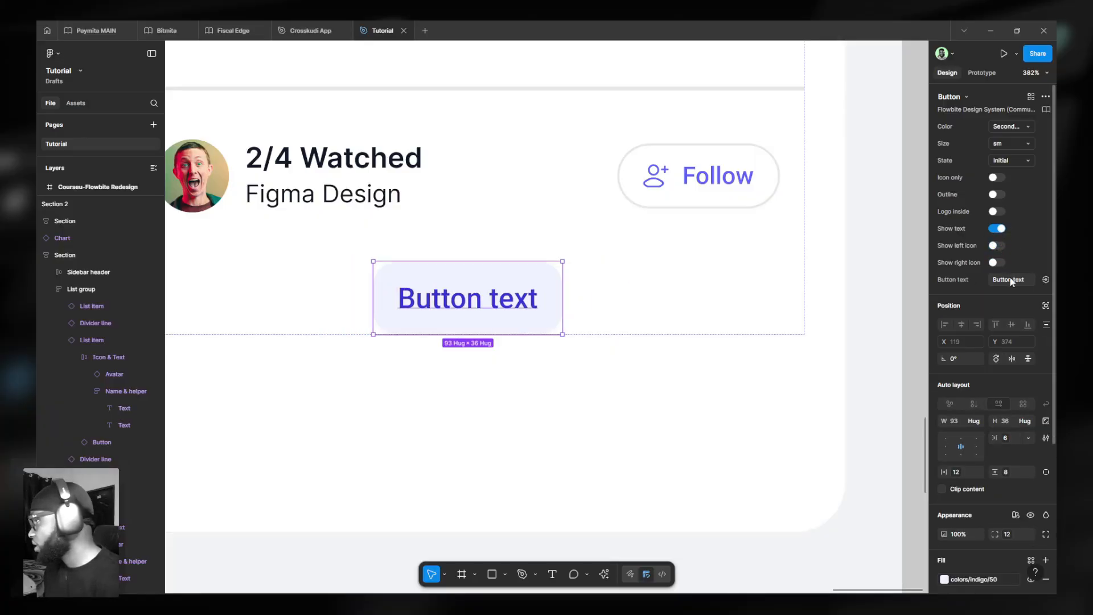
text(S)
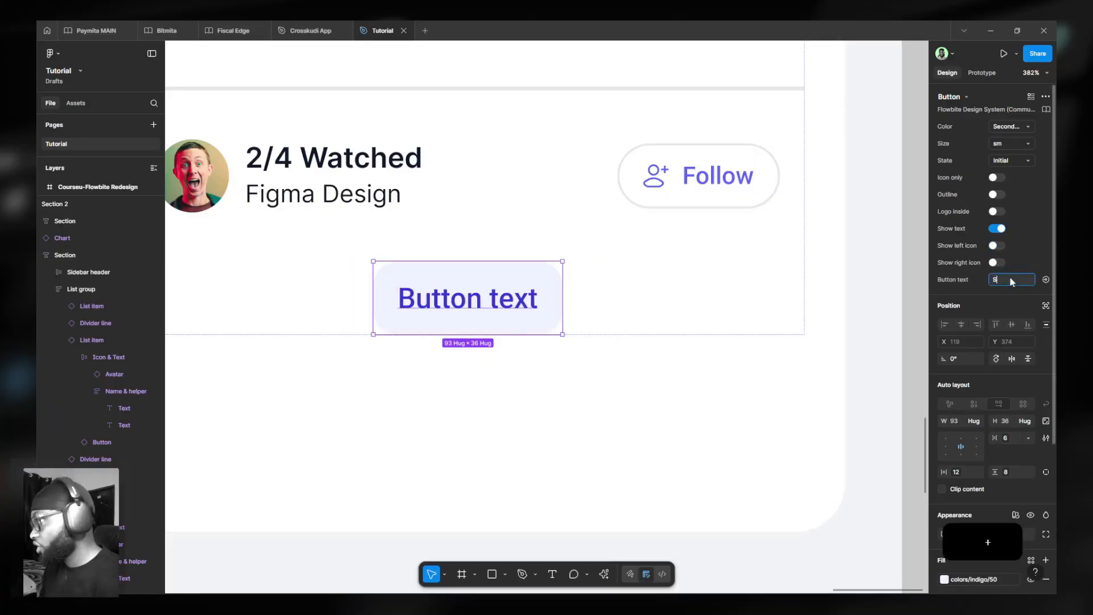
text(ee All)
key(Return)
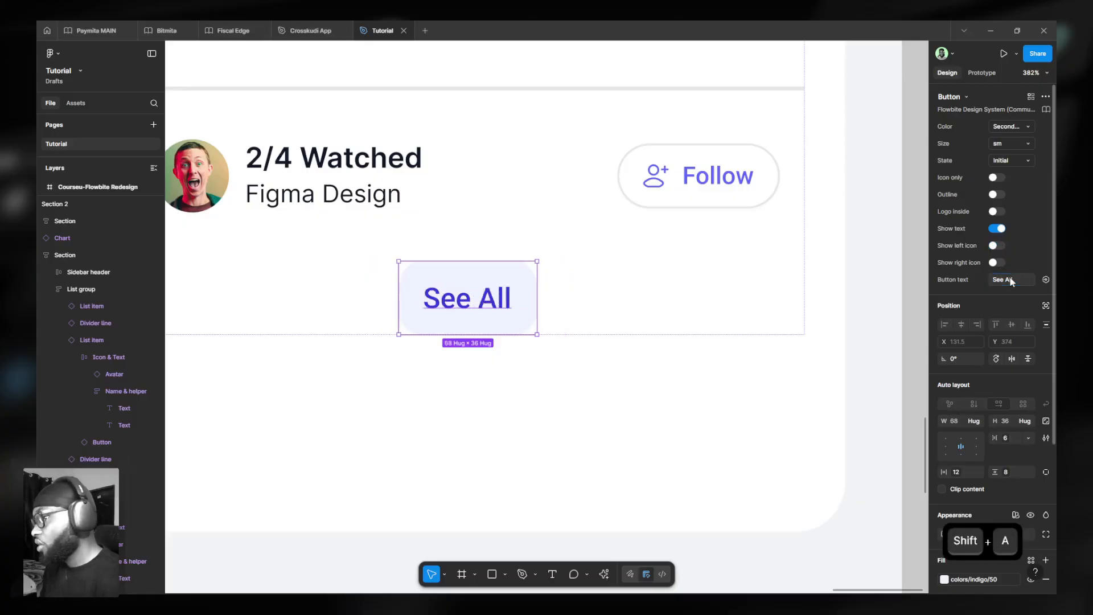
- Make the See All button fill the full width of its container
scroll(975, 388, down, 3)
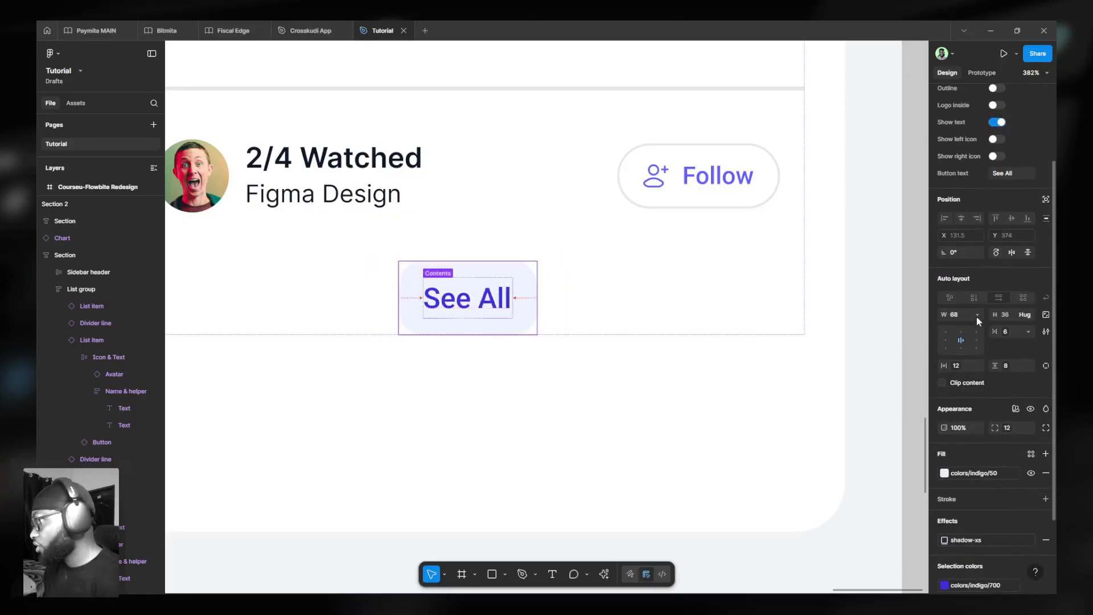
click(976, 317)
click(946, 327)
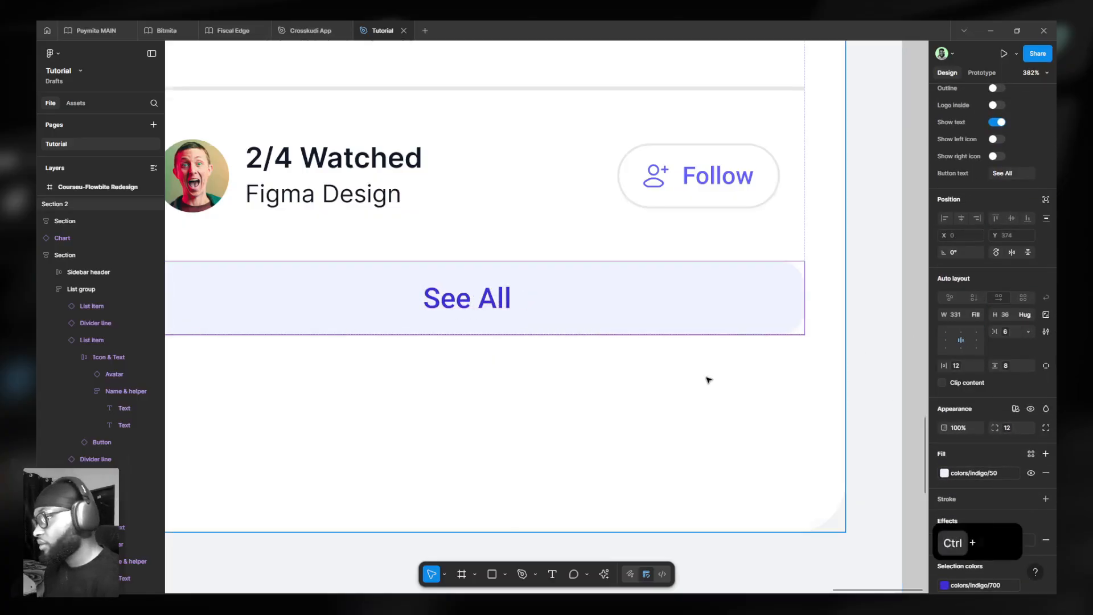
- Compare the Your Mentors section with the reference's Your mentor card, examining the container around the list and See All button
scroll(706, 375, down, 8)
scroll(706, 375, down, 2)
scroll(512, 353, left, 3)
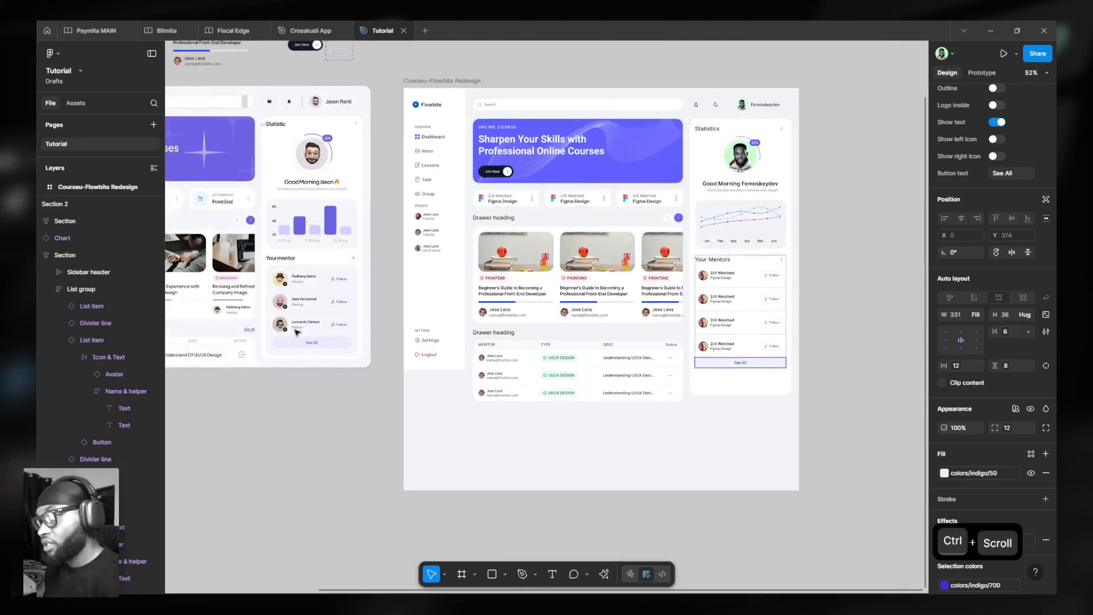
scroll(266, 330, up, 5)
scroll(266, 331, up, 5)
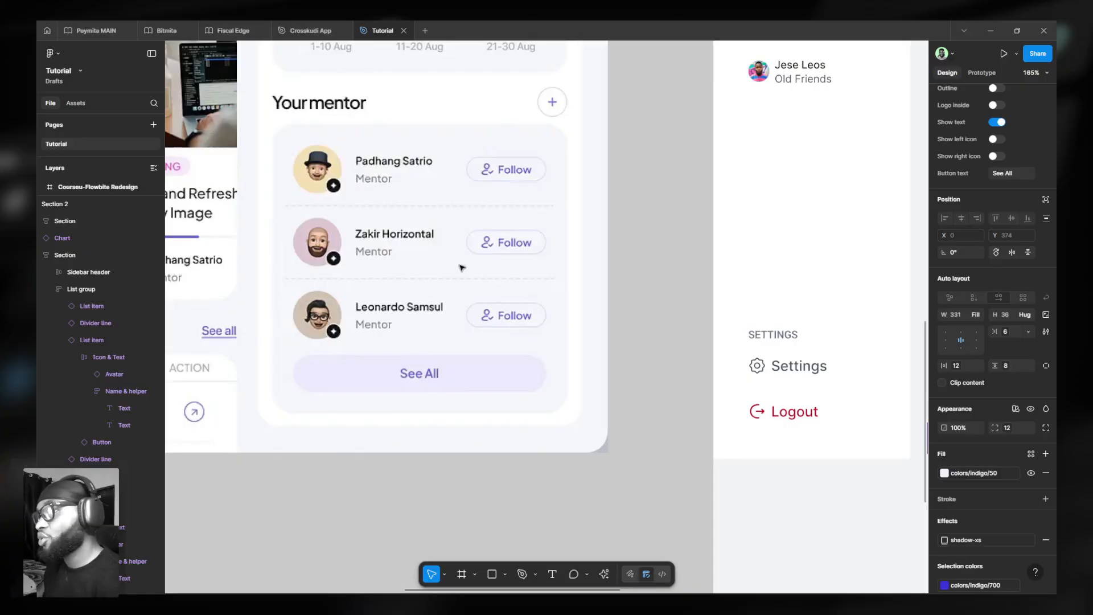
scroll(391, 384, down, 6)
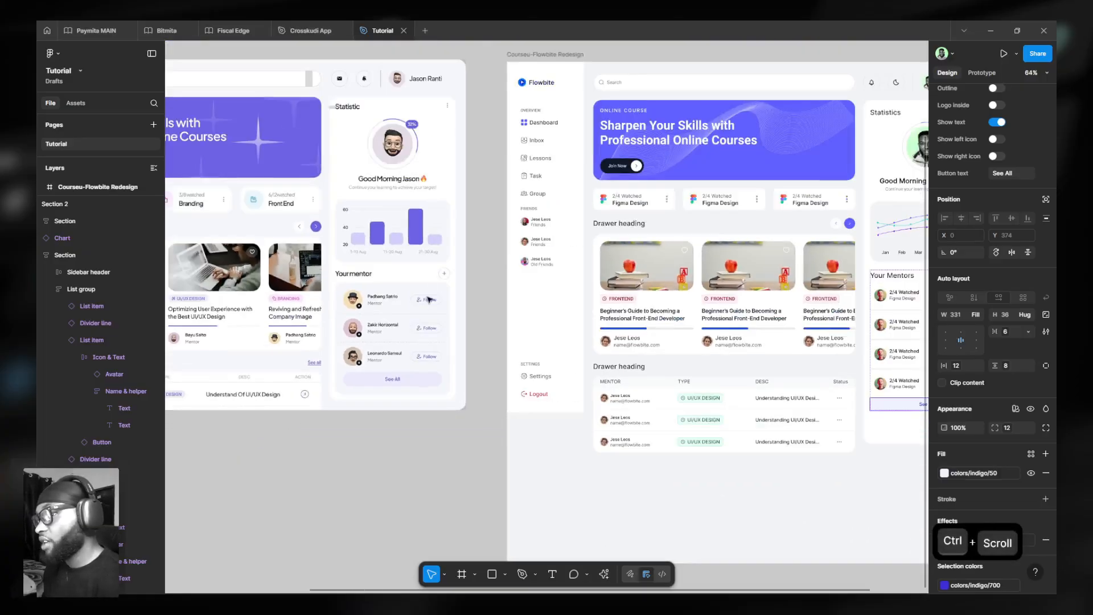
scroll(750, 426, down, 2)
scroll(664, 422, up, 6)
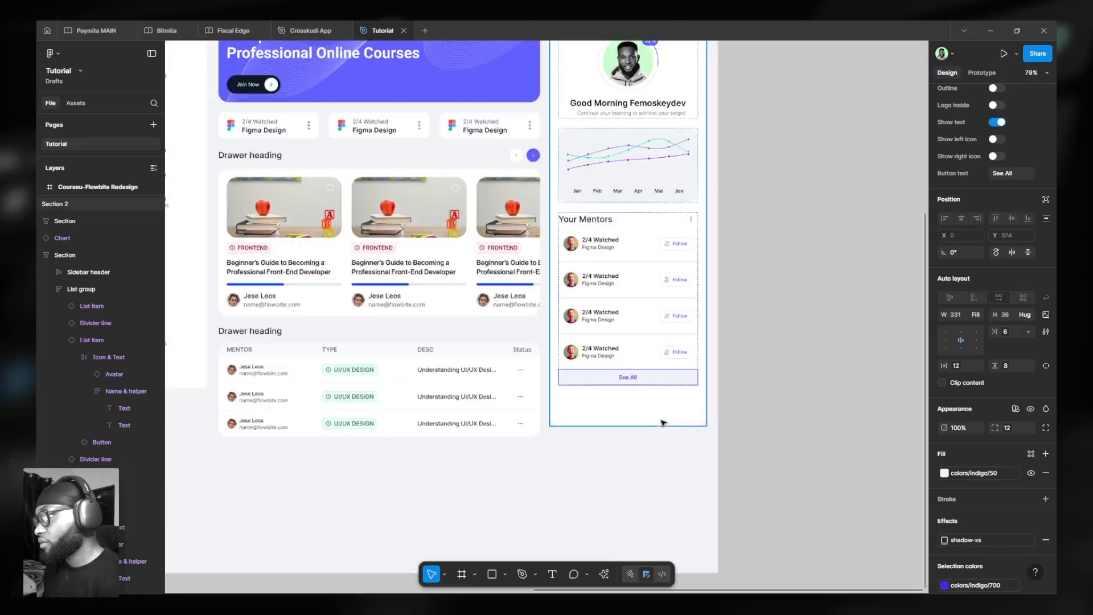
scroll(721, 365, down, 1)
scroll(720, 365, down, 4)
scroll(236, 315, up, 7)
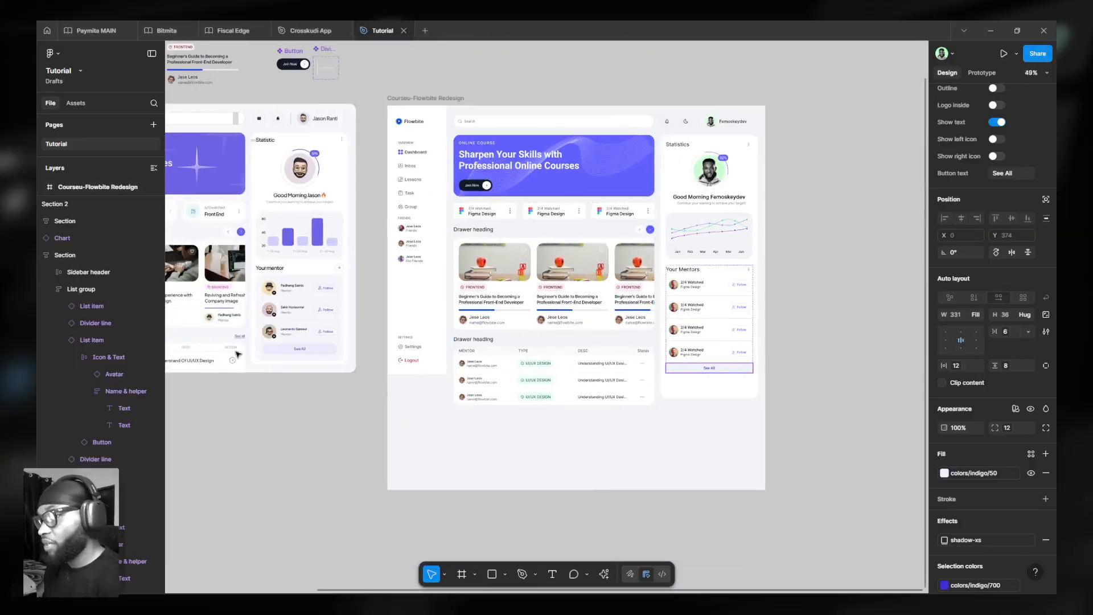
scroll(415, 289, up, 4)
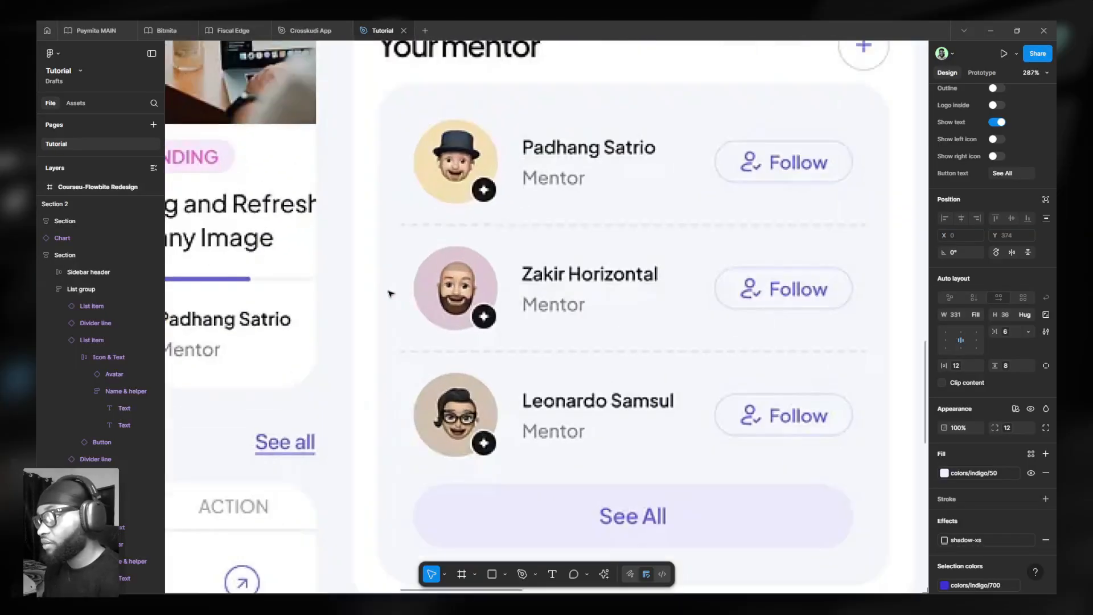
- Gauge the reference card's inner spacing with rectangles of about 13 × 5 beside the first divider and 6 × 24 above the first avatar
key(r)
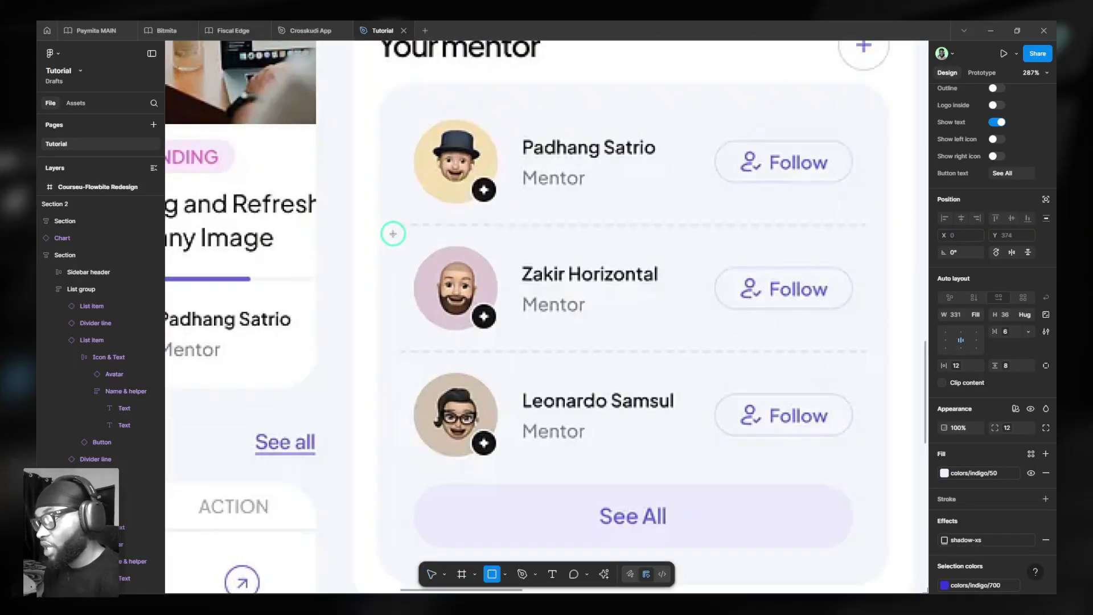
drag(378, 225, 398, 232)
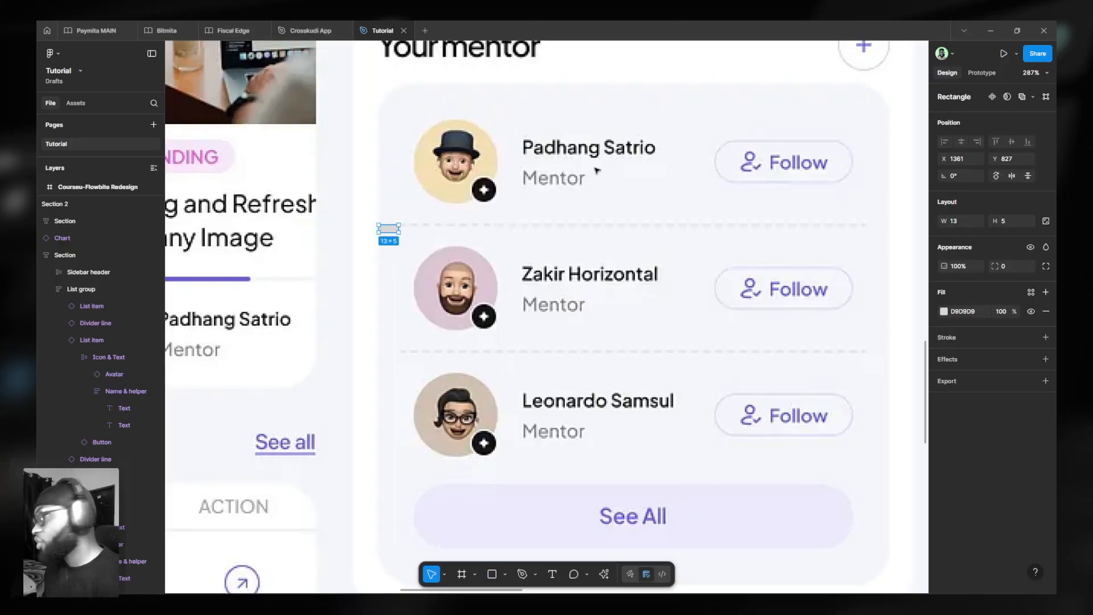
scroll(520, 166, up, 1)
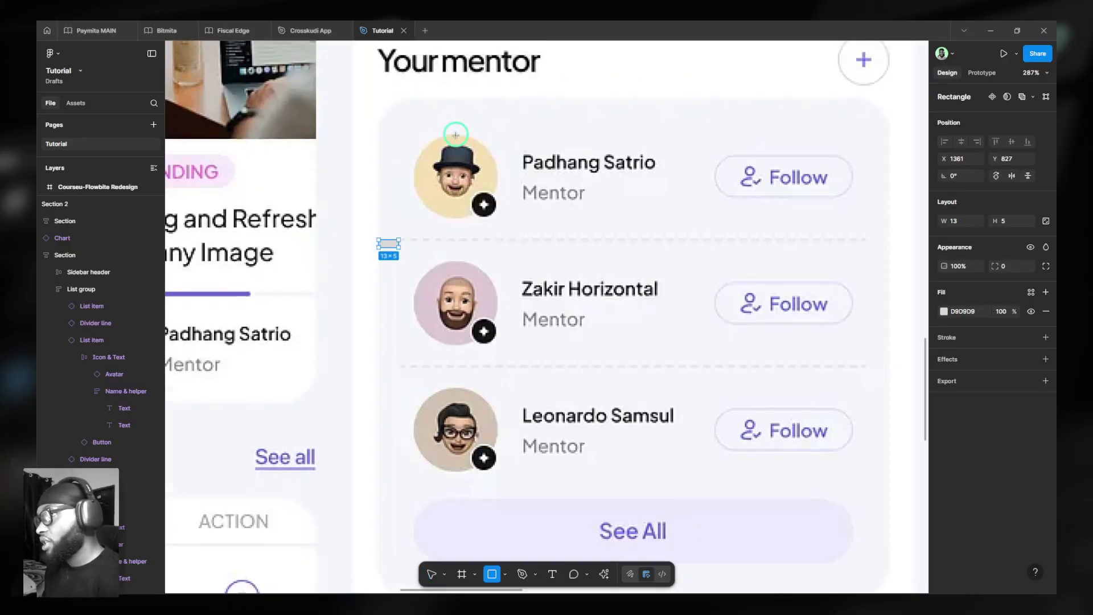
drag(456, 135, 459, 96)
- Wrap the mentor List group and the See All button together in an auto layout frame named Content
scroll(586, 359, down, 5)
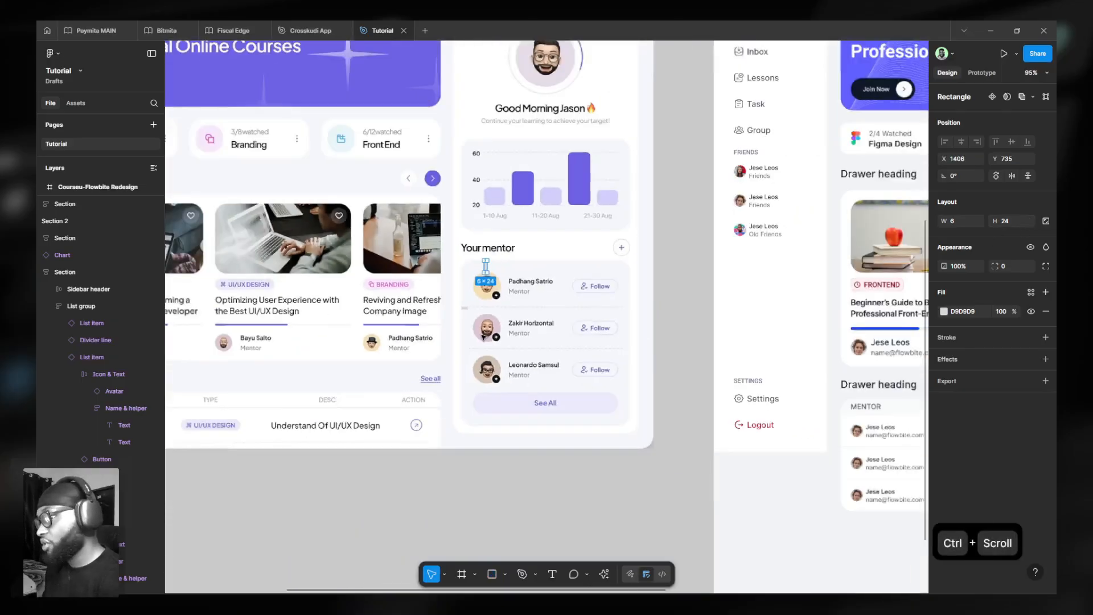
ctrl+scroll(586, 359, down, 5)
scroll(627, 371, right, 10)
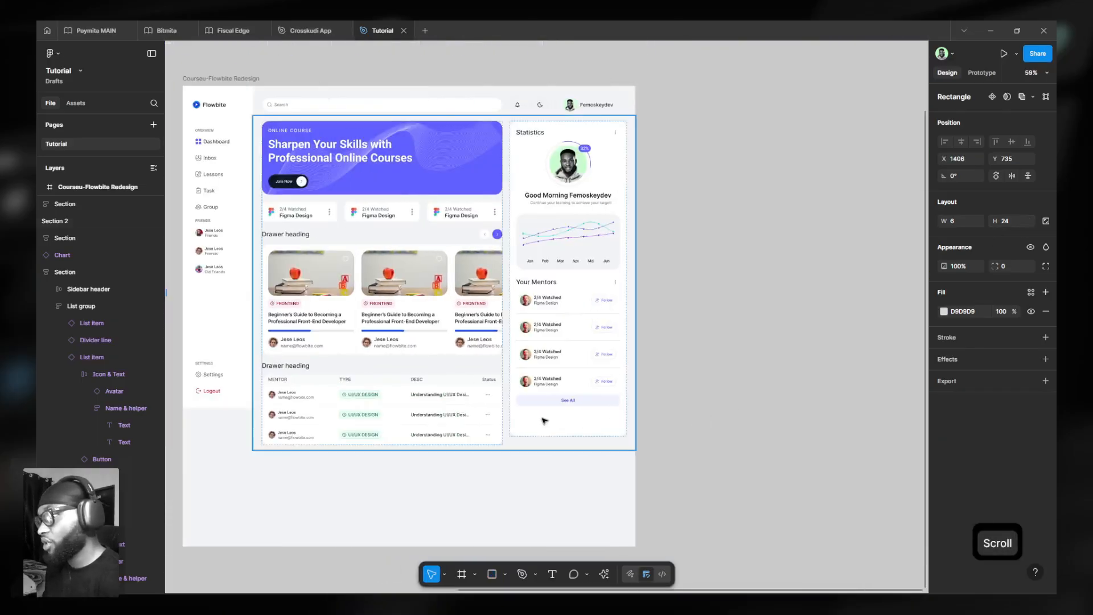
ctrl+scroll(565, 360, up, 4)
ctrl+click(558, 287)
click(558, 289)
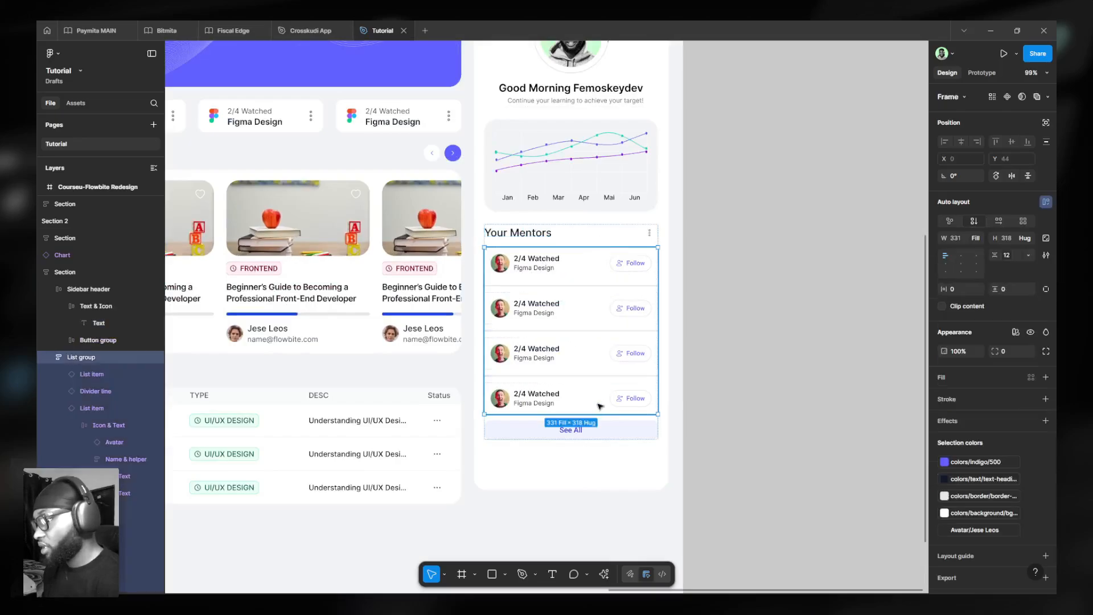
shift+click(600, 436)
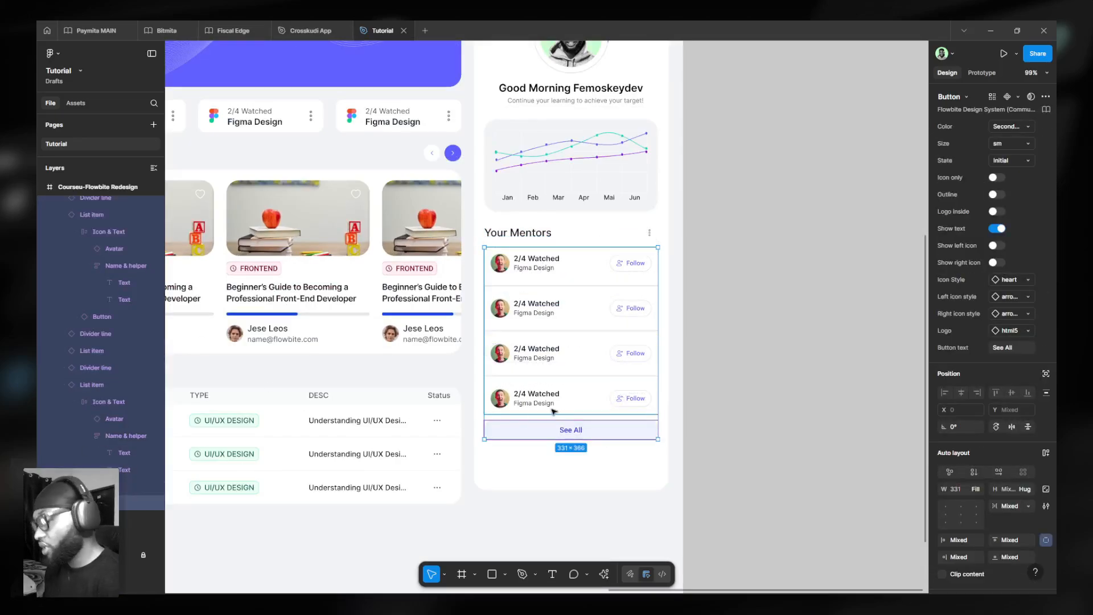
key(shift+a)
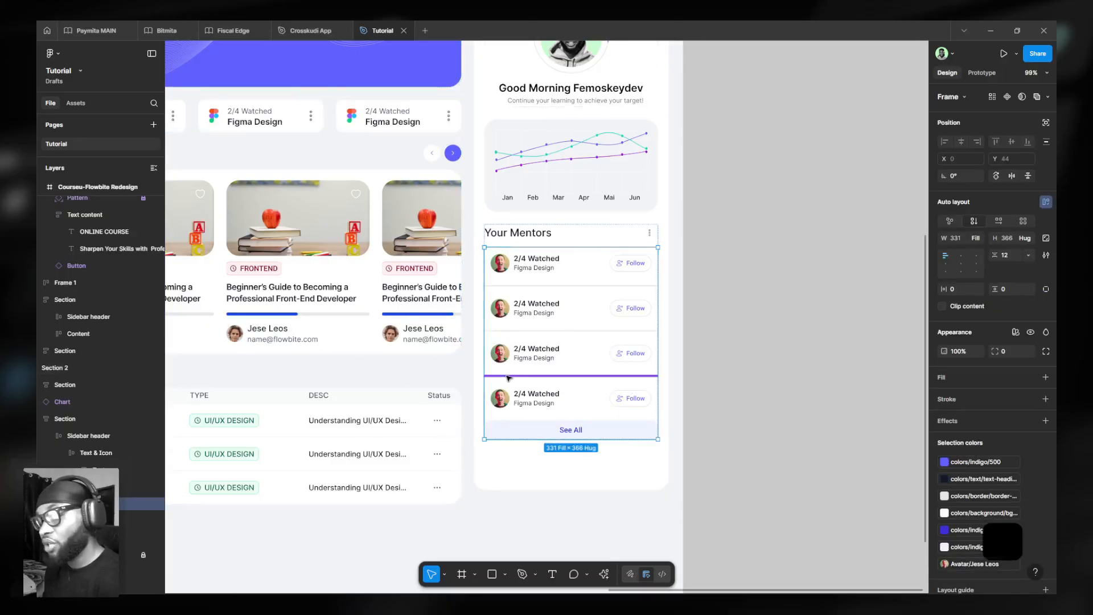
key(ctrl+r)
text(Content)
key(Return)
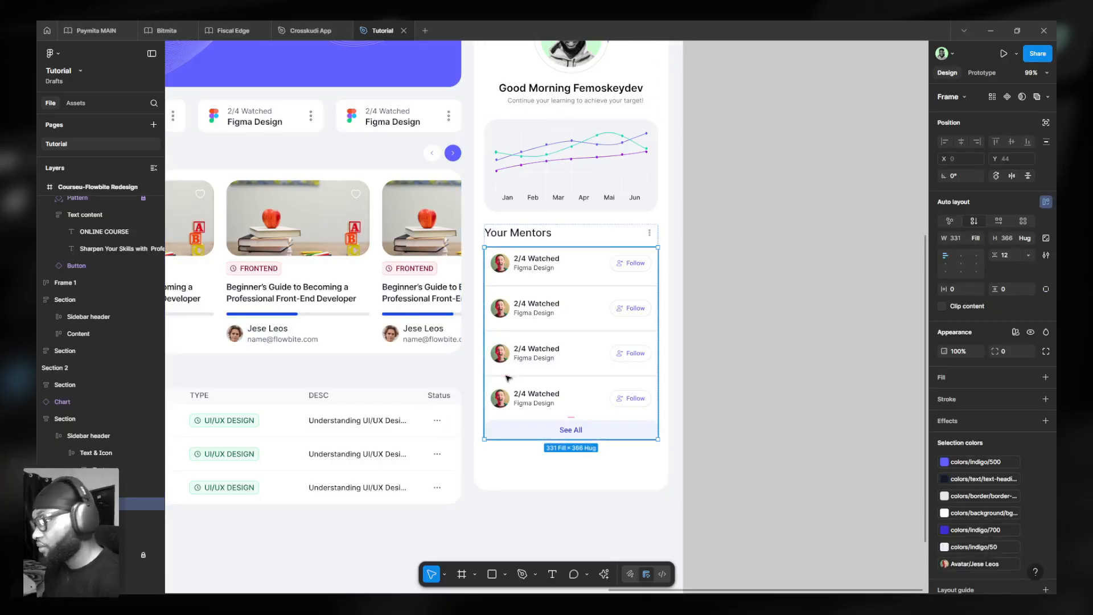
- Set the horizontal padding of the frame around the mentor list and See All button to spacing variable 3 (12)
scroll(596, 375, up, 3)
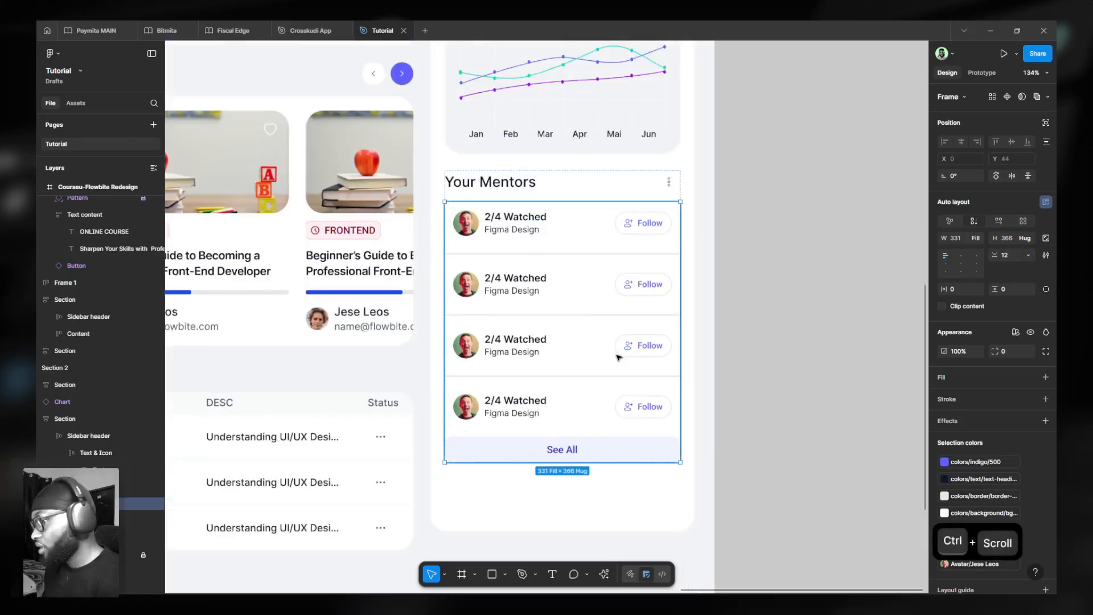
key(shift+Return)
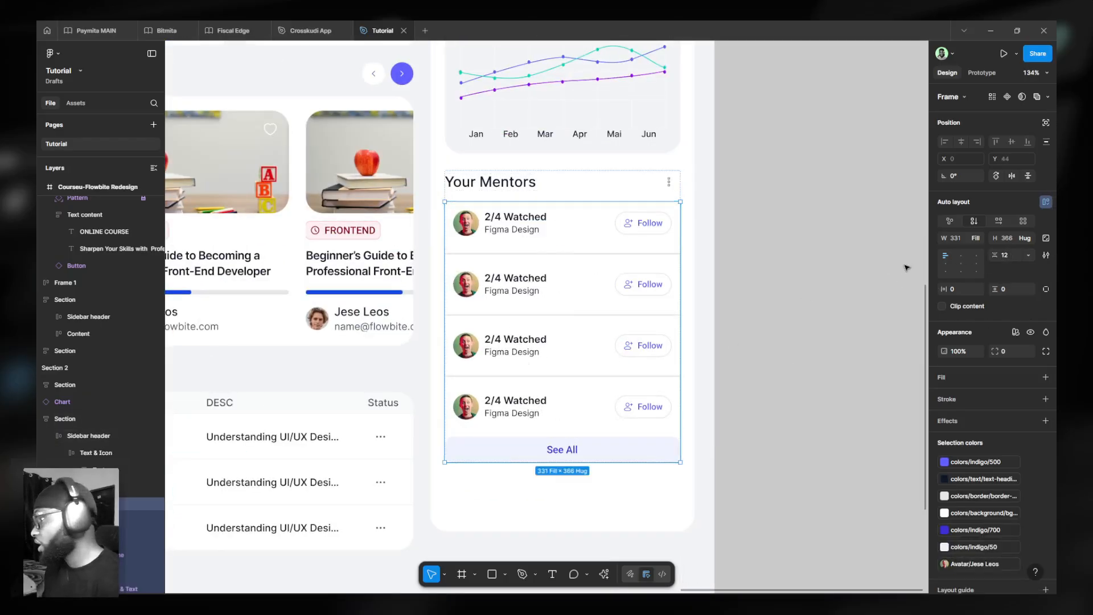
click(978, 290)
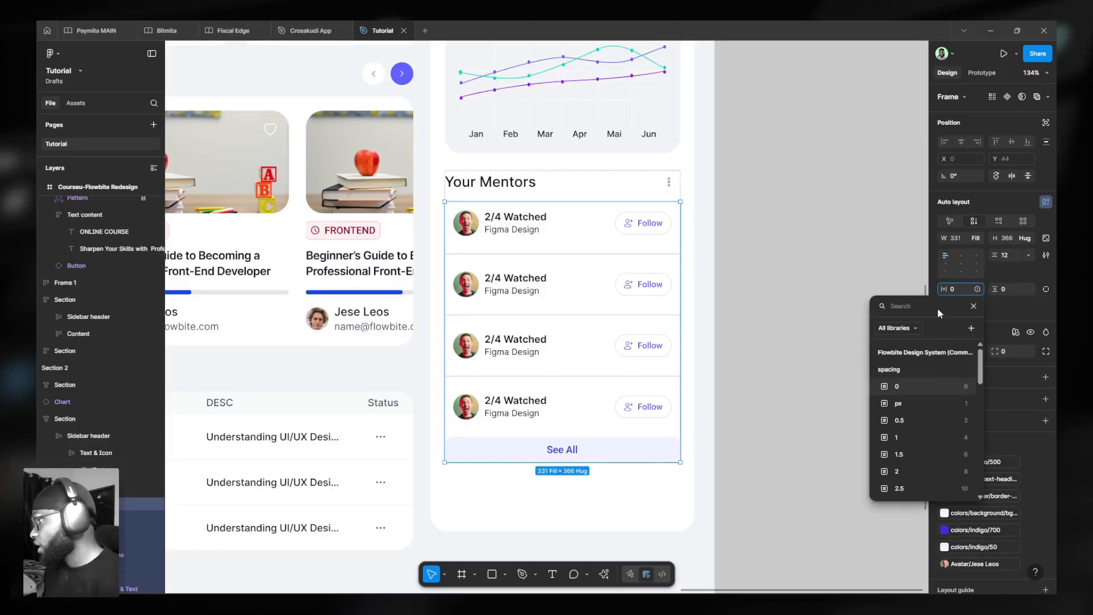
scroll(925, 426, down, 2)
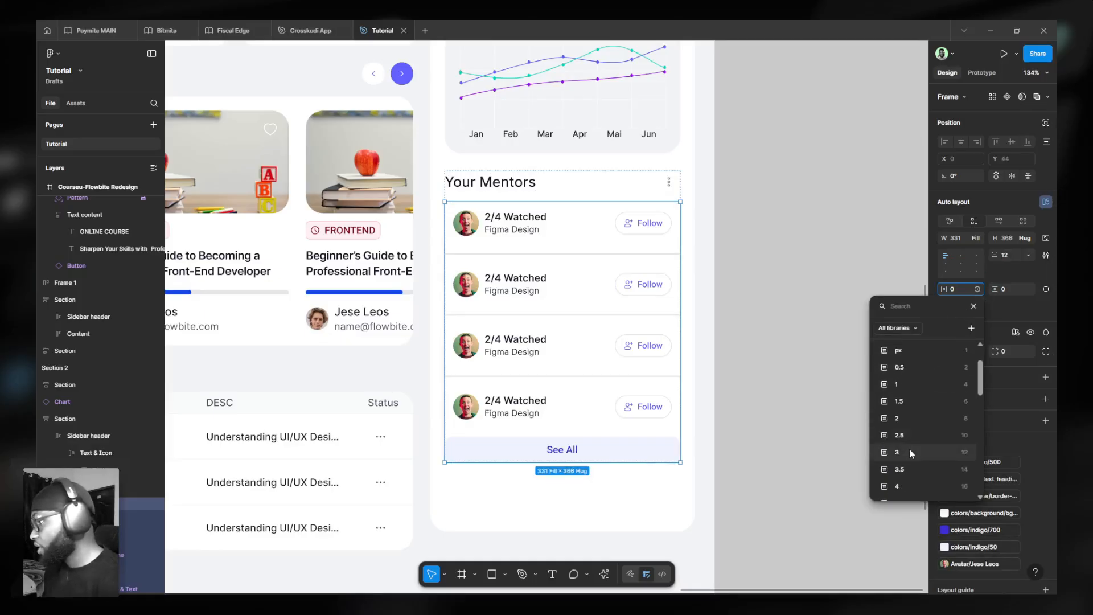
click(910, 452)
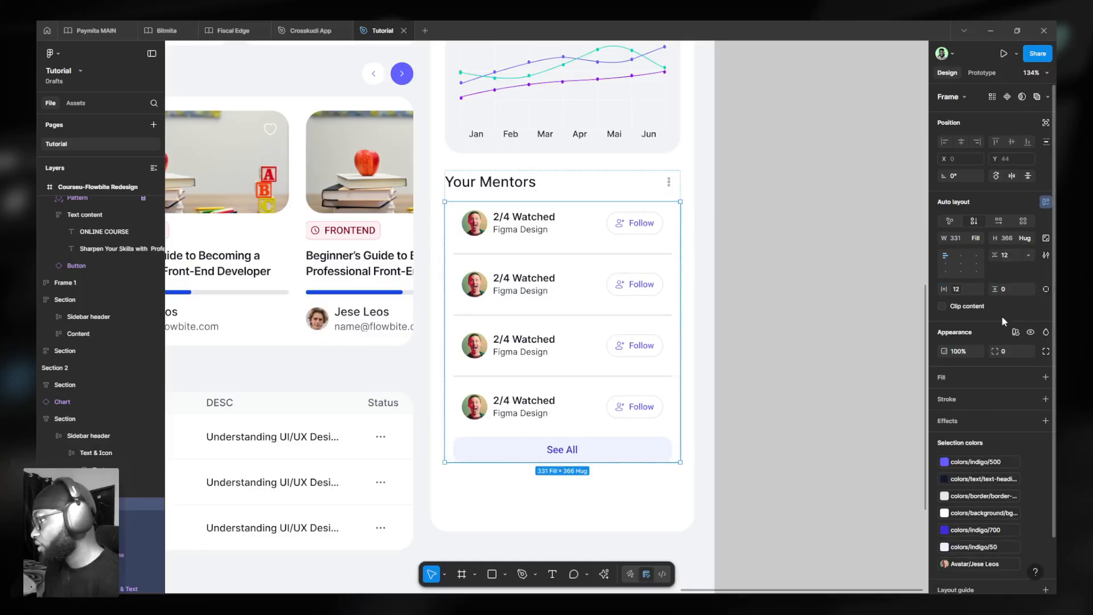
- Set the vertical padding of the Your Mentors Content frame to spacing variable 6 (24)
click(1028, 289)
scroll(974, 438, down, 2)
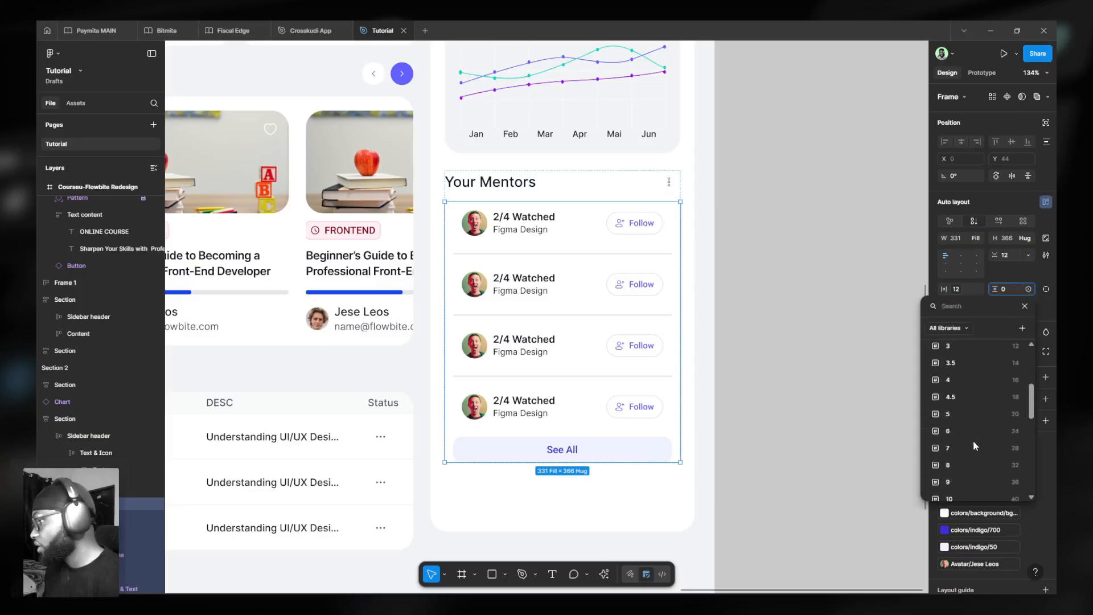
scroll(966, 450, up, 2)
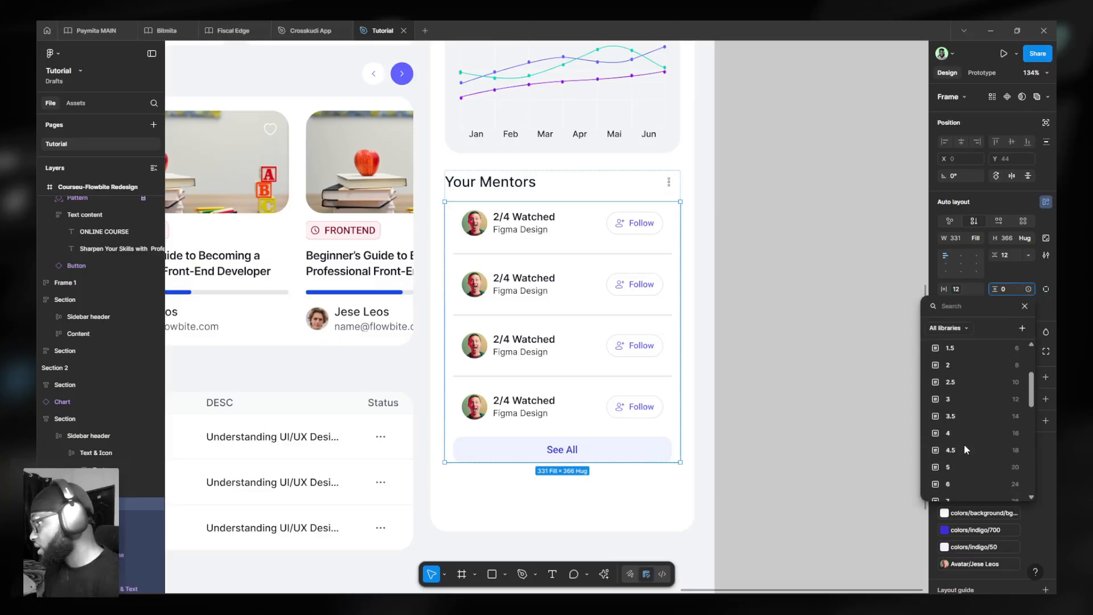
click(963, 484)
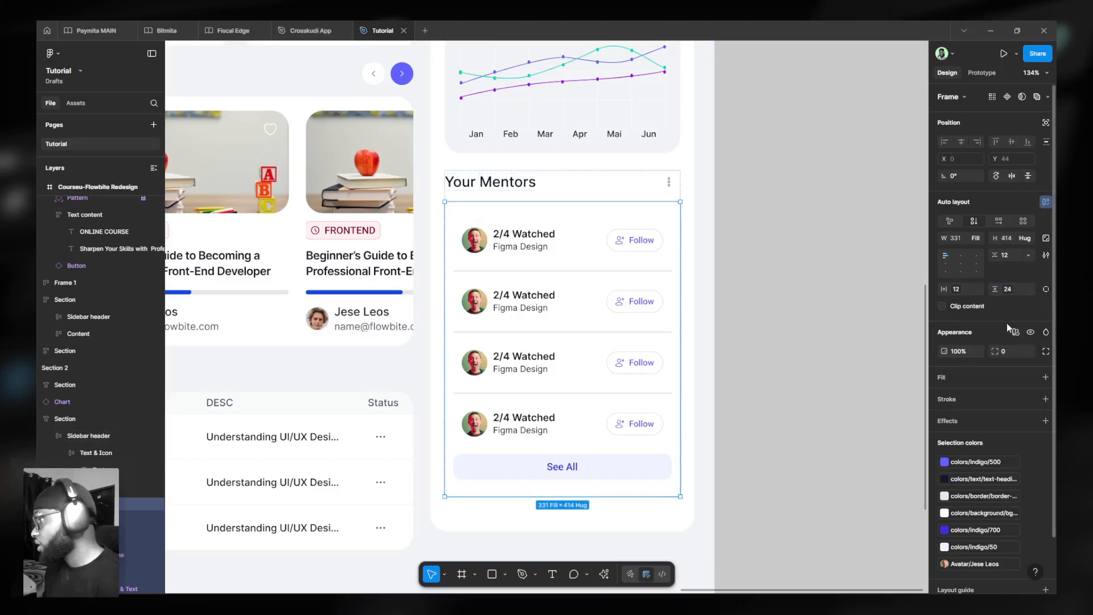
- Try the rounded-base and rounded-lg radii on the Content frame, and settle on rounded-xl (24) for its corners
click(1028, 352)
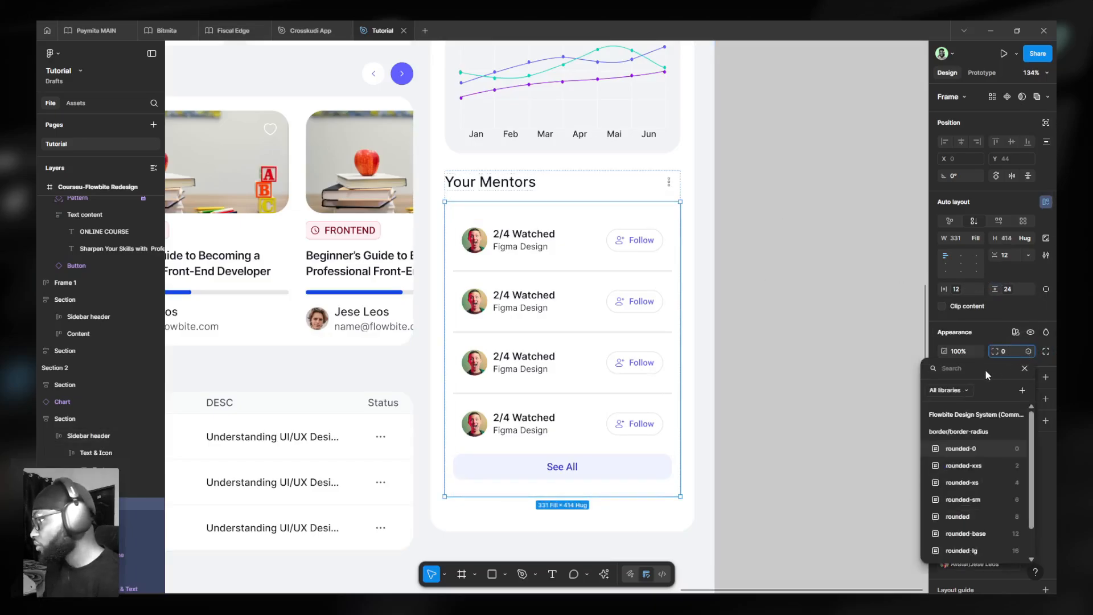
scroll(977, 453, down, 2)
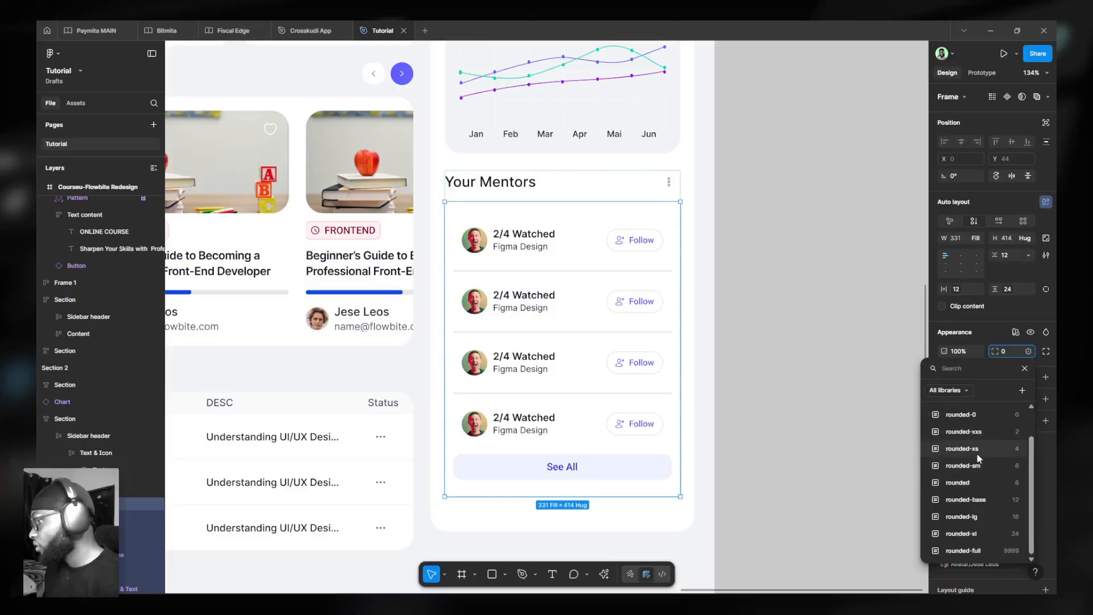
click(976, 500)
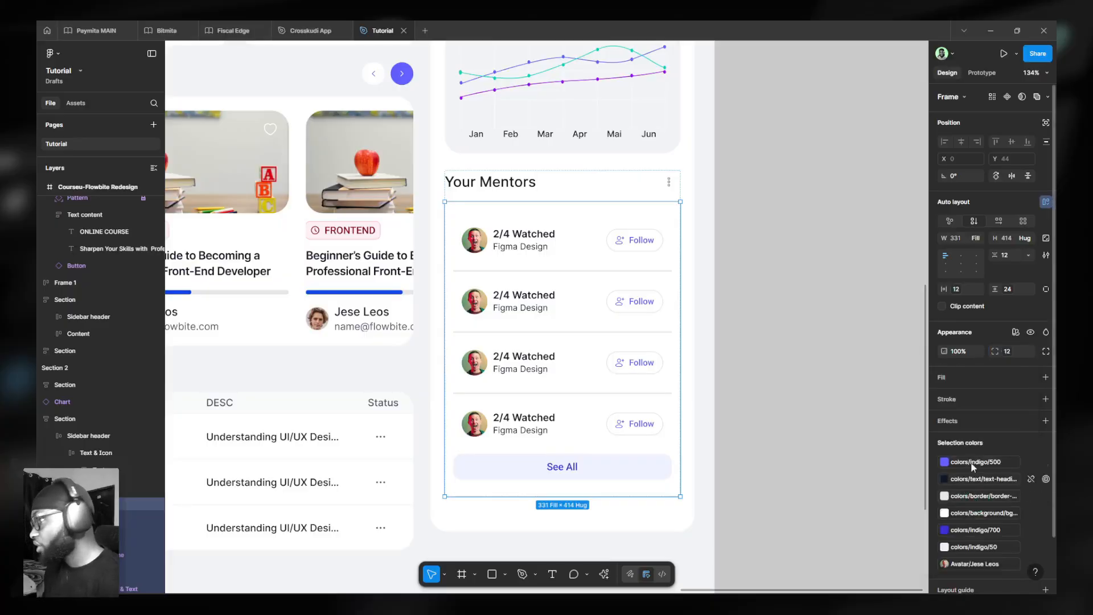
click(1009, 351)
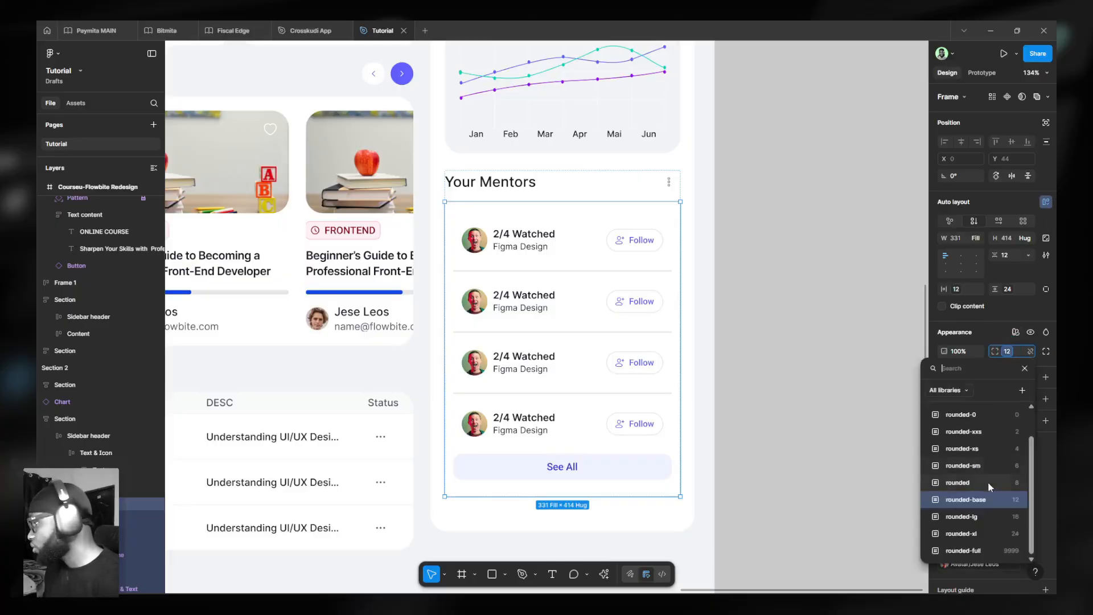
click(977, 518)
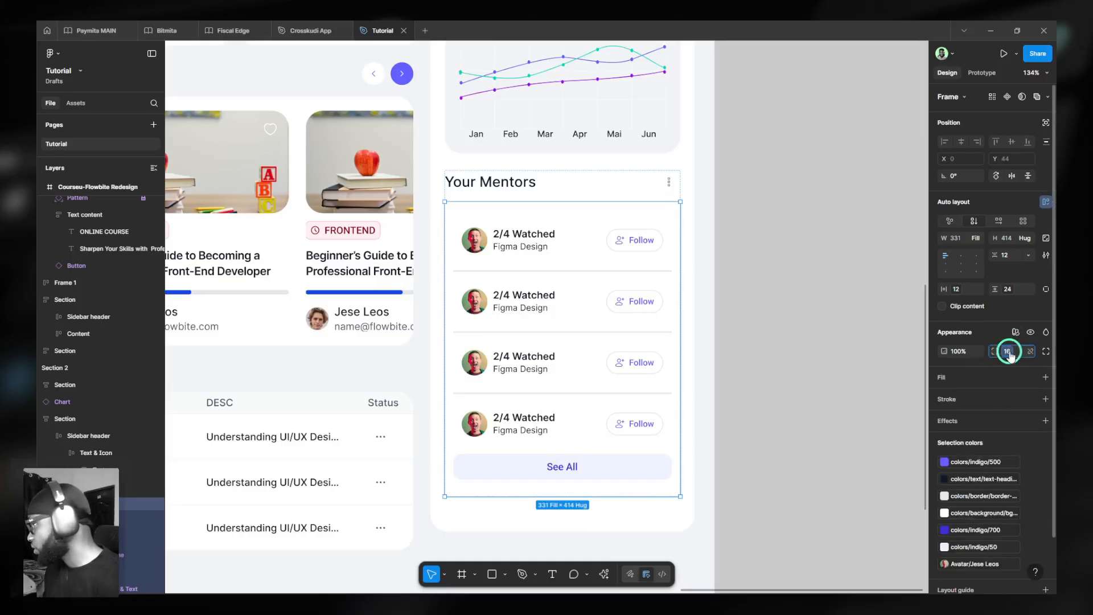
click(1007, 350)
click(983, 532)
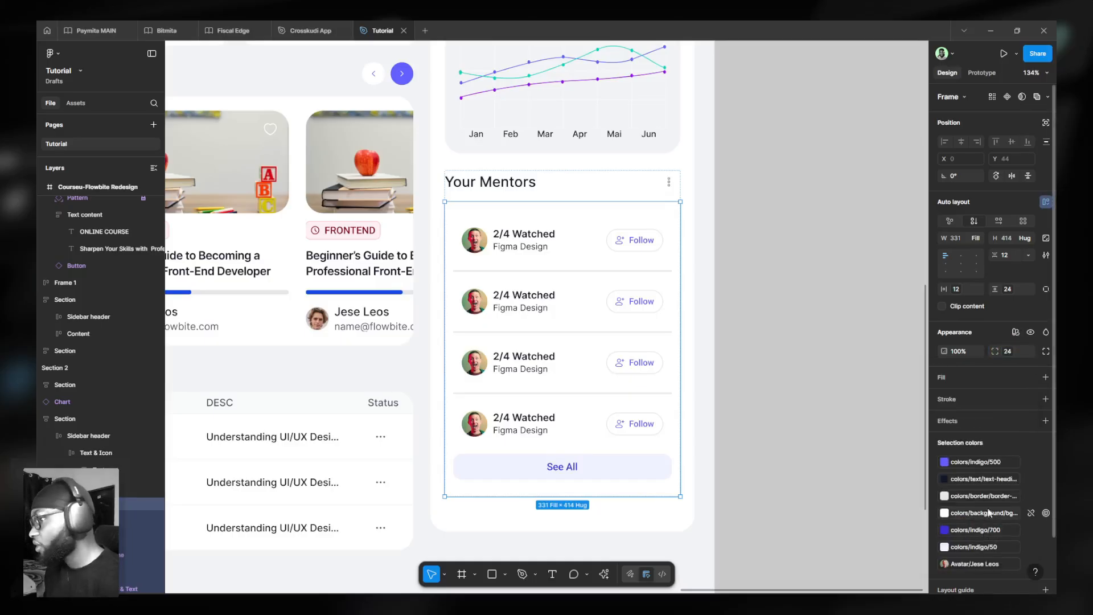
- Fill the Content frame around the mentor list with the Flowbite background colour variable bg-tertiary
click(1031, 378)
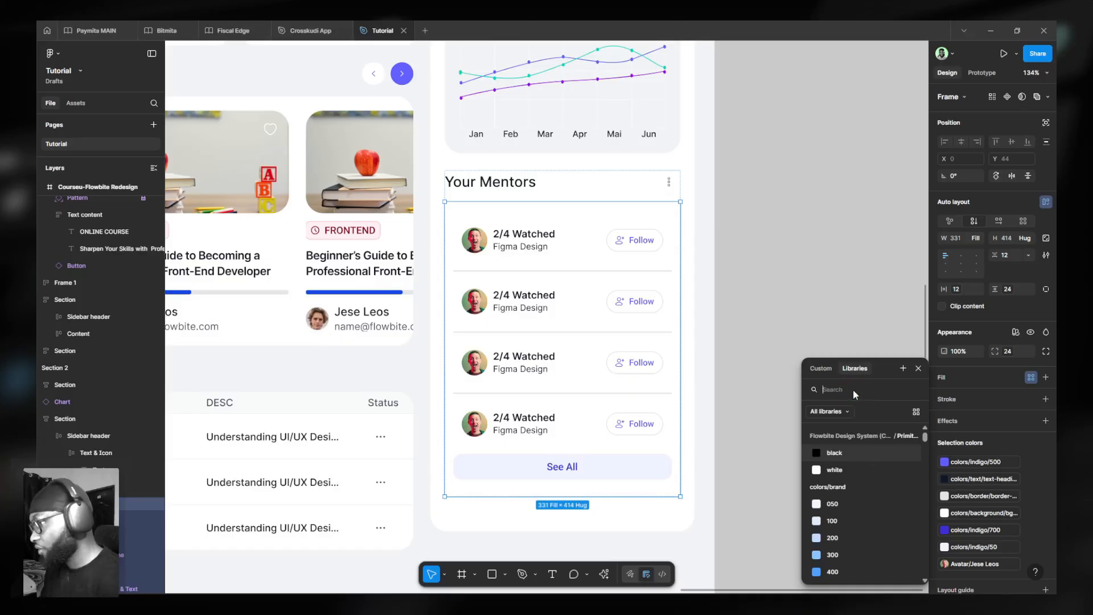
text(tertia)
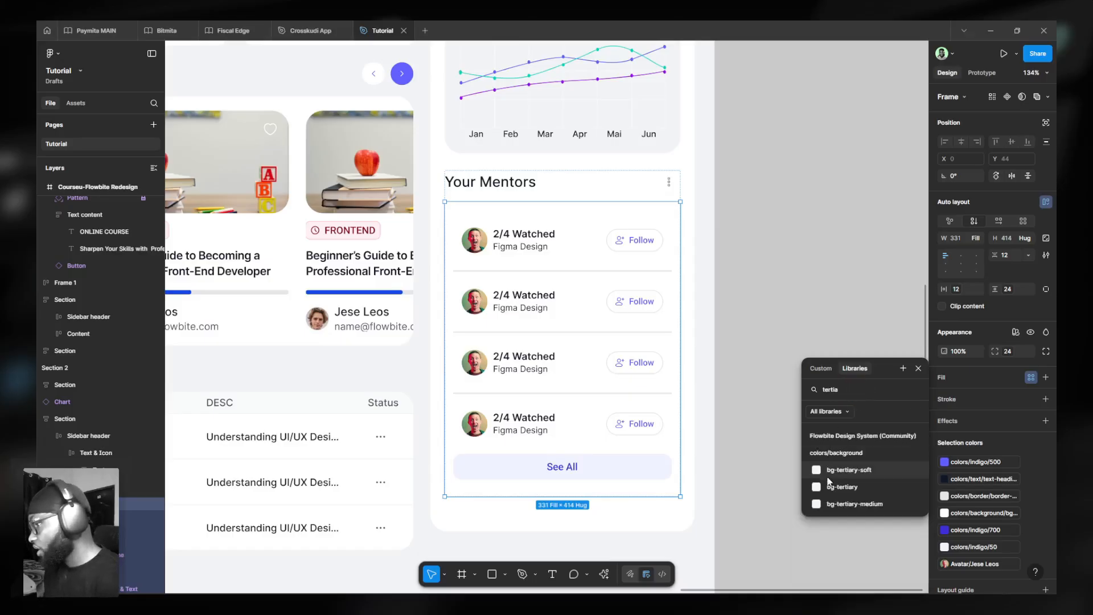
click(848, 487)
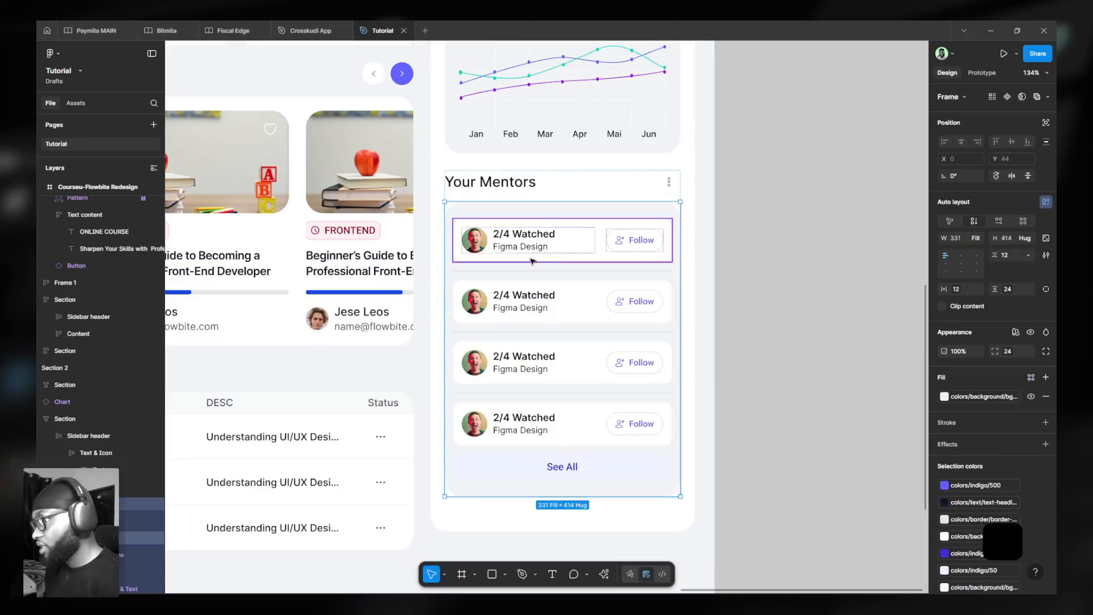
- Remove the background fill from all four mentor list items inside the Content frame
scroll(521, 267, down, 5)
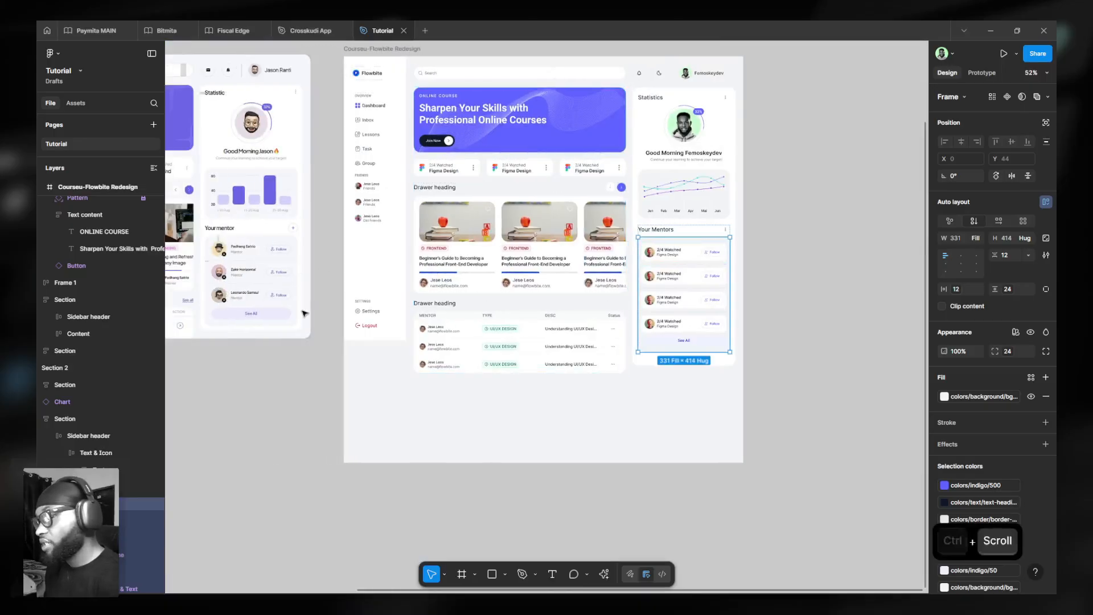
scroll(725, 276, up, 5)
ctrl+click(642, 219)
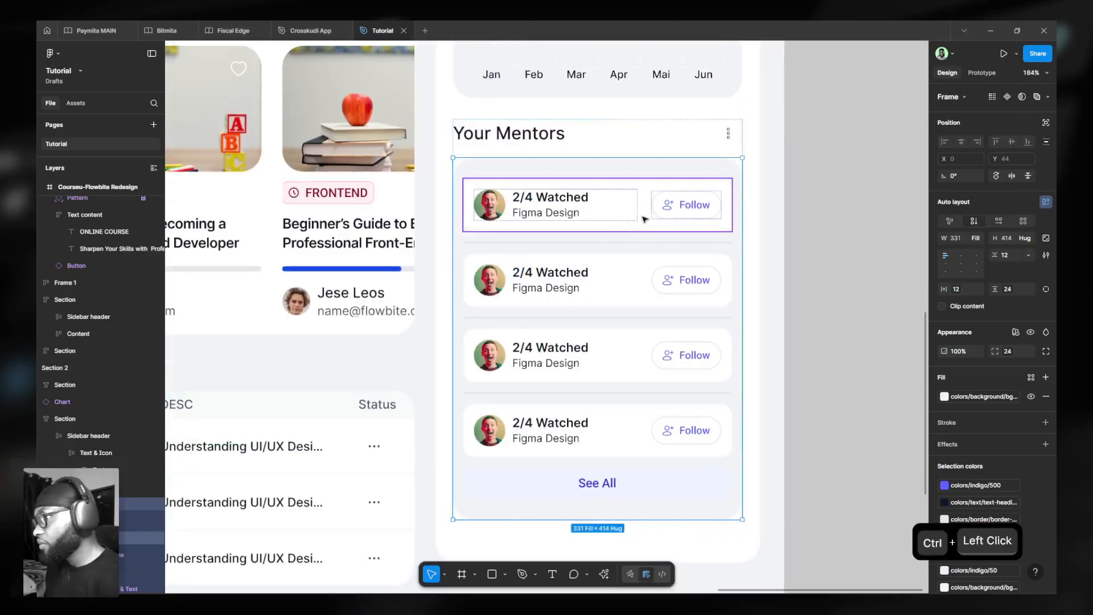
ctrl+shift+click(638, 274)
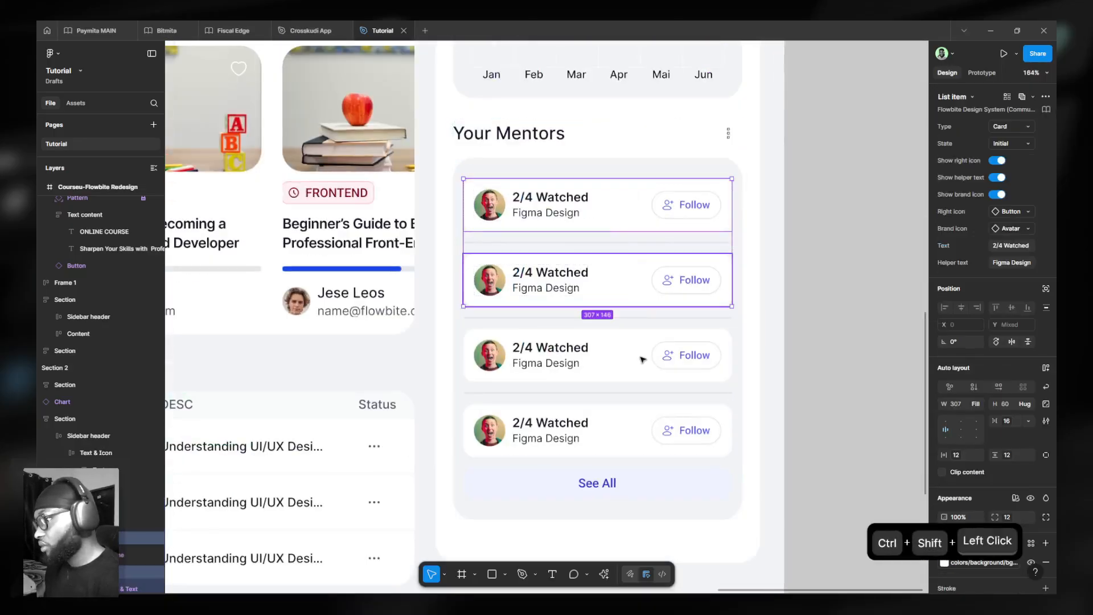
ctrl+shift+click(641, 359)
ctrl+shift+click(643, 420)
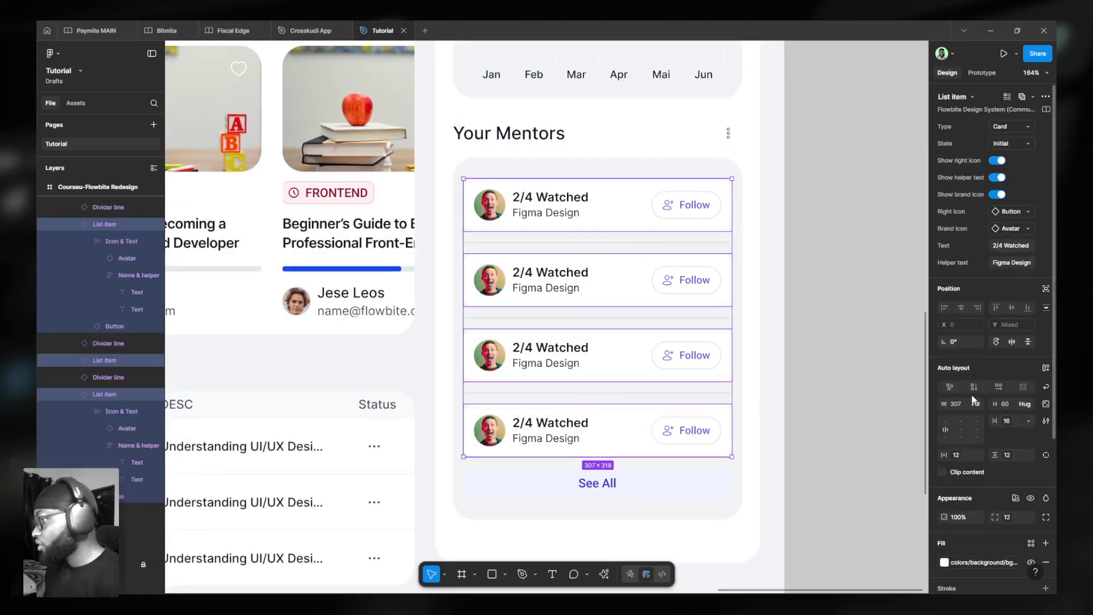
scroll(991, 386, down, 4)
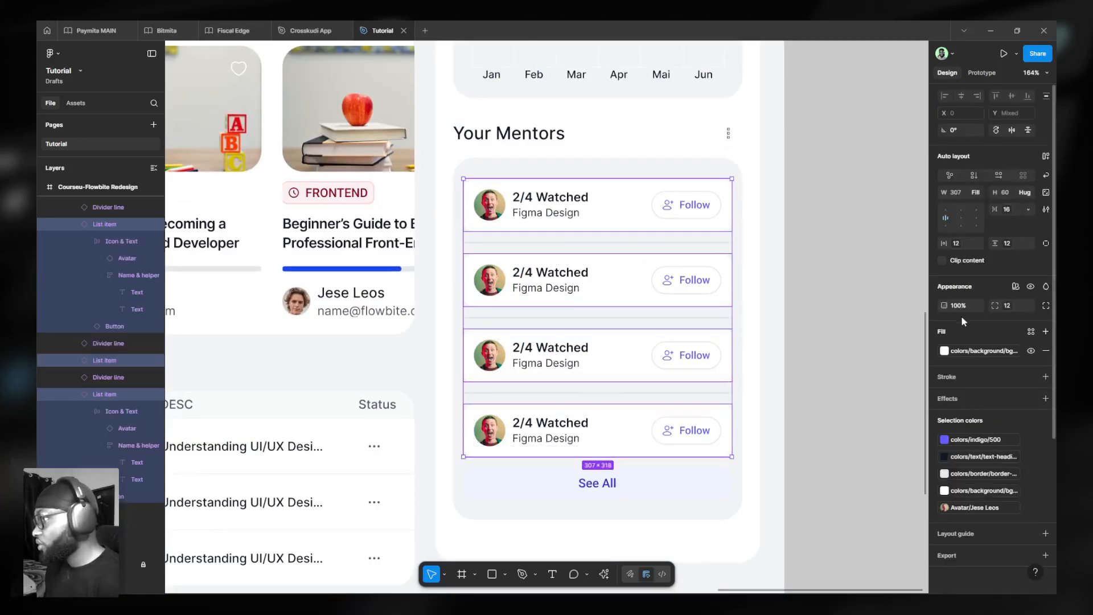
click(1047, 351)
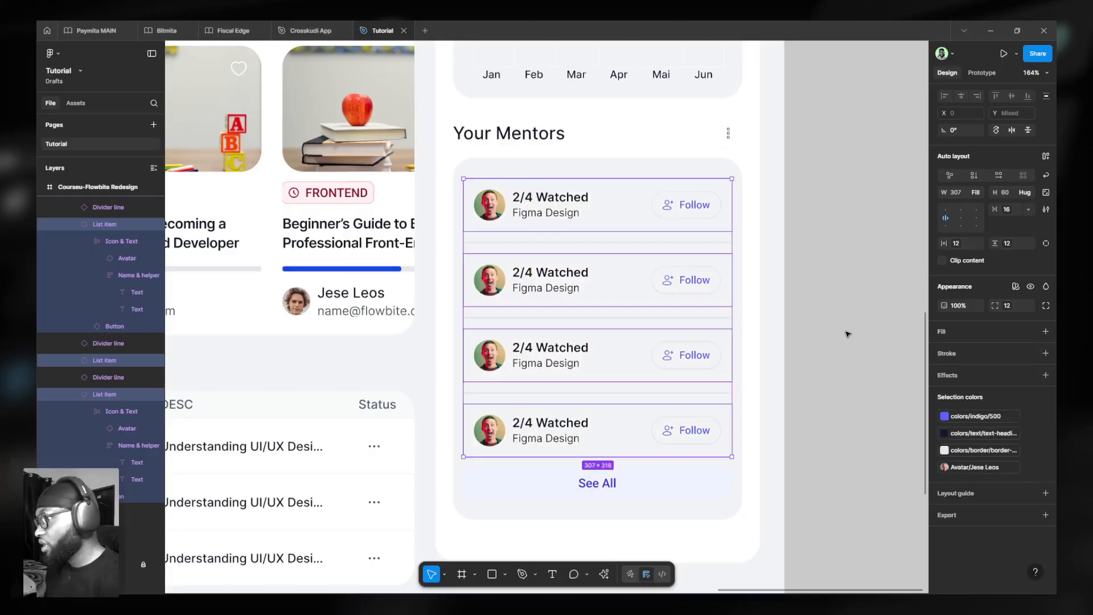
- Compare the restyled Your Mentors section and the overall dashboard layout with the reference design
scroll(848, 335, down, 1)
scroll(847, 332, down, 3)
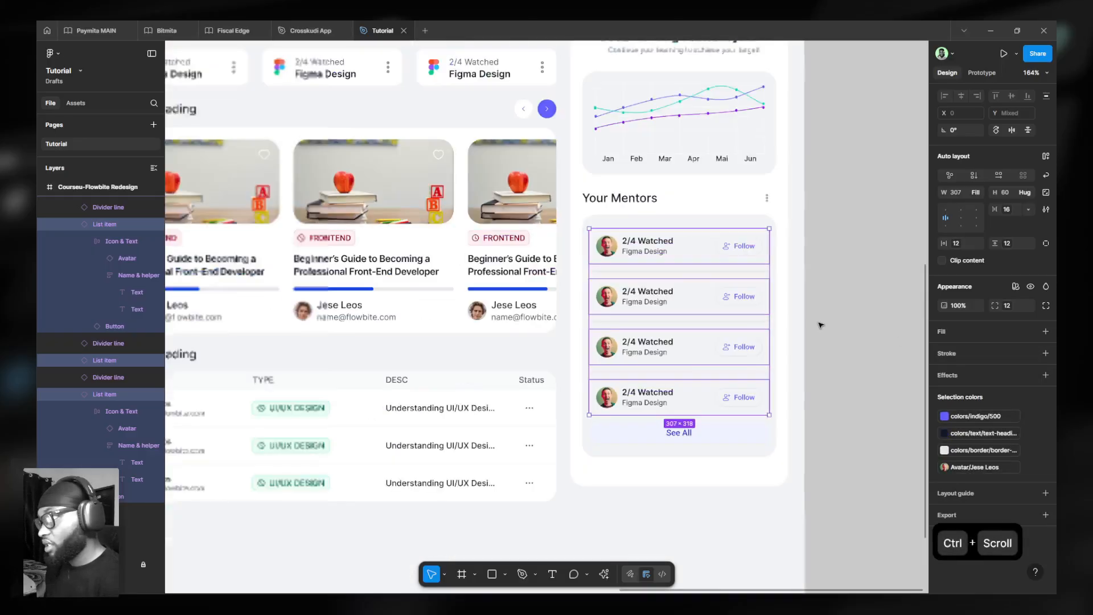
scroll(820, 325, down, 1)
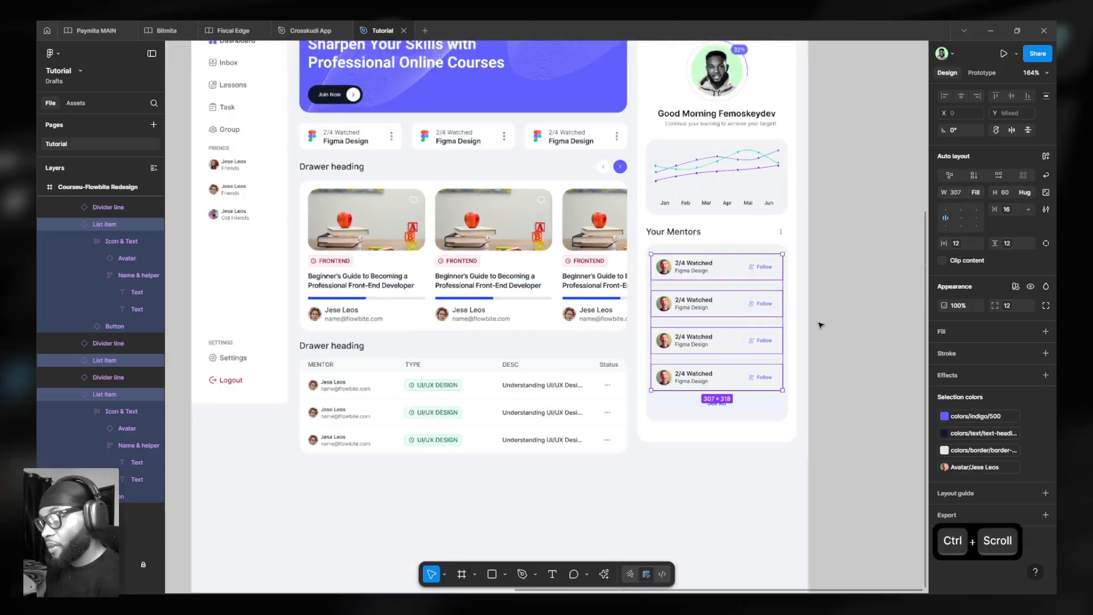
click(835, 315)
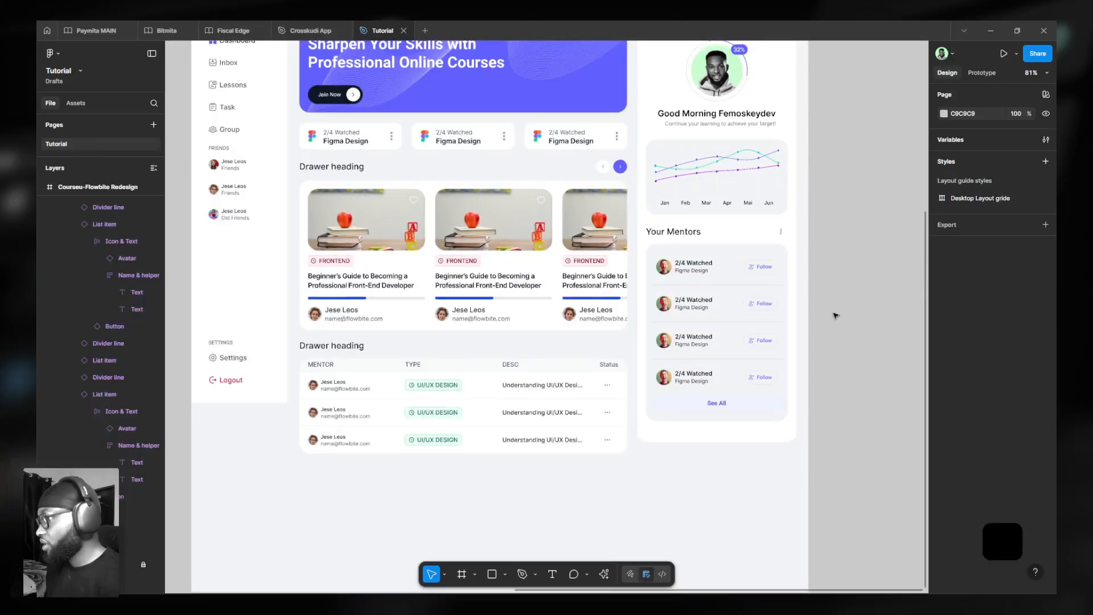
scroll(836, 315, down, 3)
scroll(835, 316, down, 2)
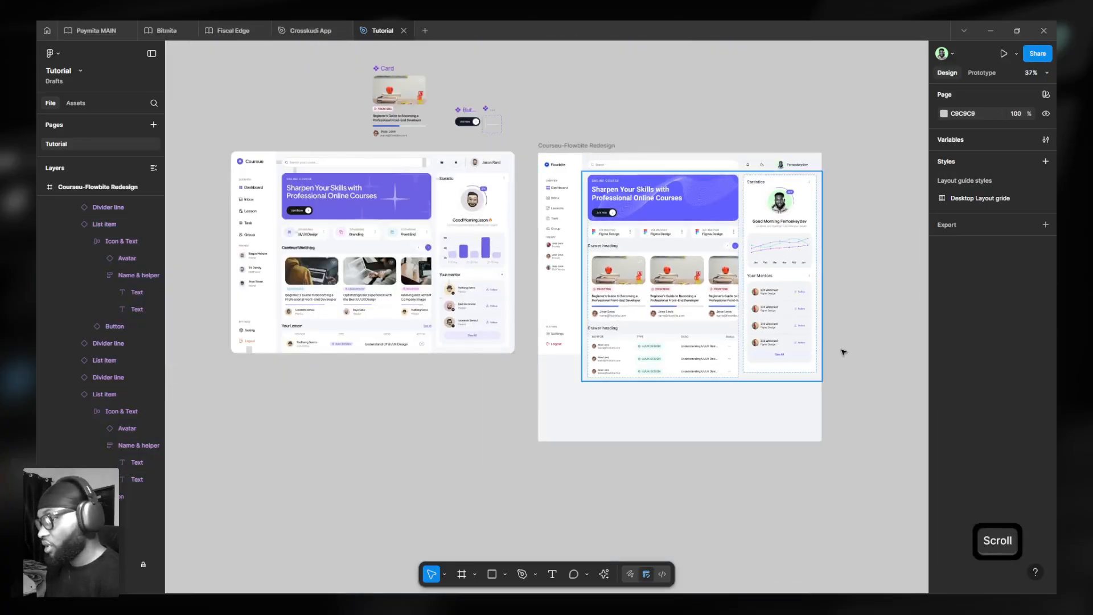
scroll(842, 349, up, 5)
scroll(809, 326, up, 6)
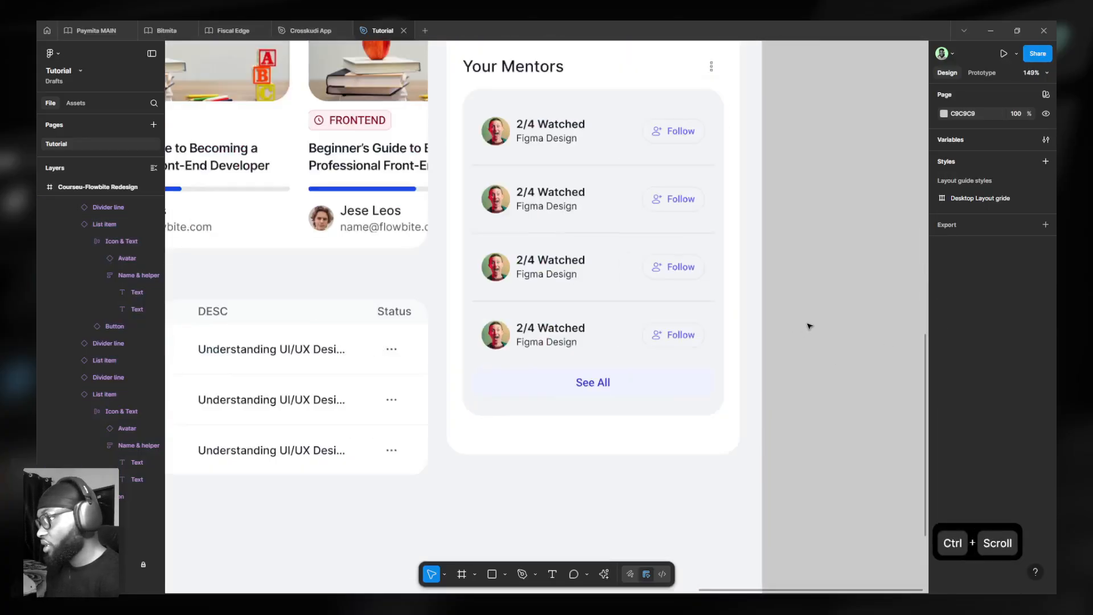
scroll(809, 325, down, 5)
scroll(808, 326, down, 3)
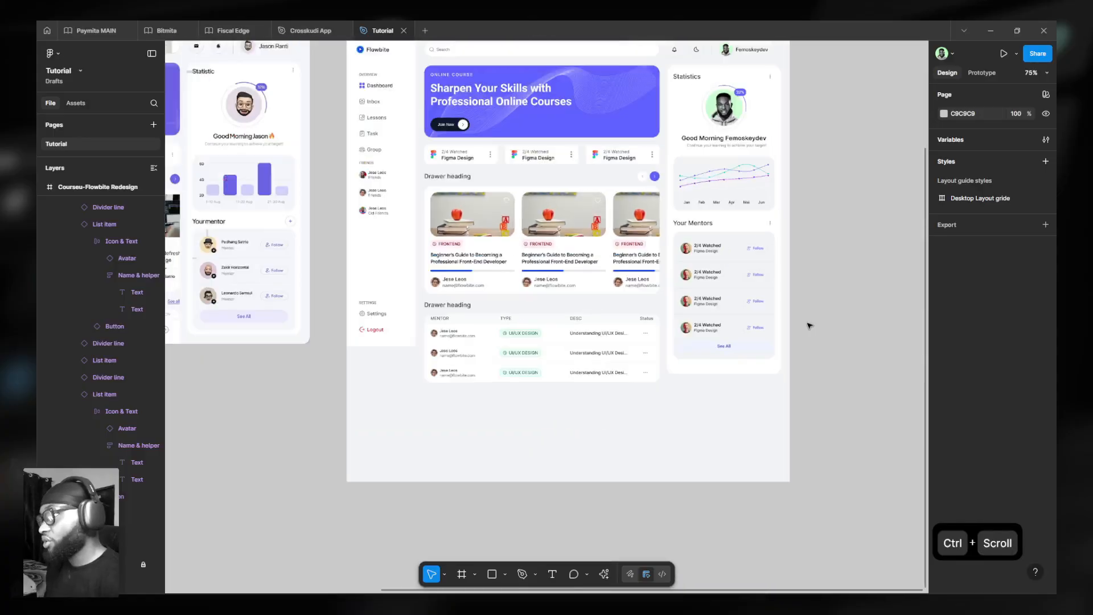
- Shorten the Courseu-Flowbite Redesign frame to a height of about 1197, trimming the empty area below the content
scroll(562, 453, down, 2)
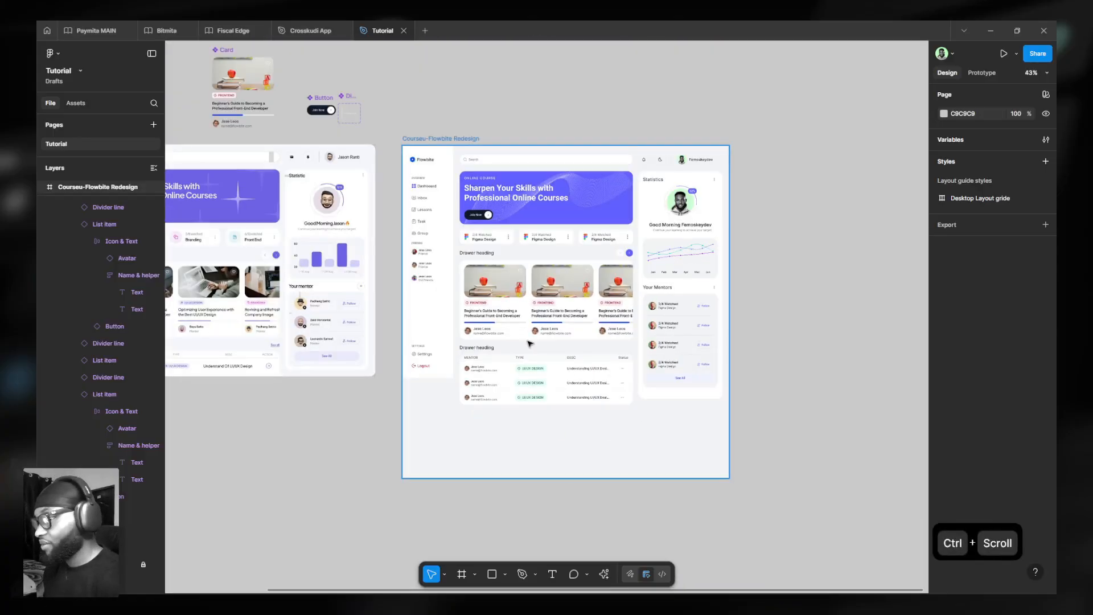
click(549, 468)
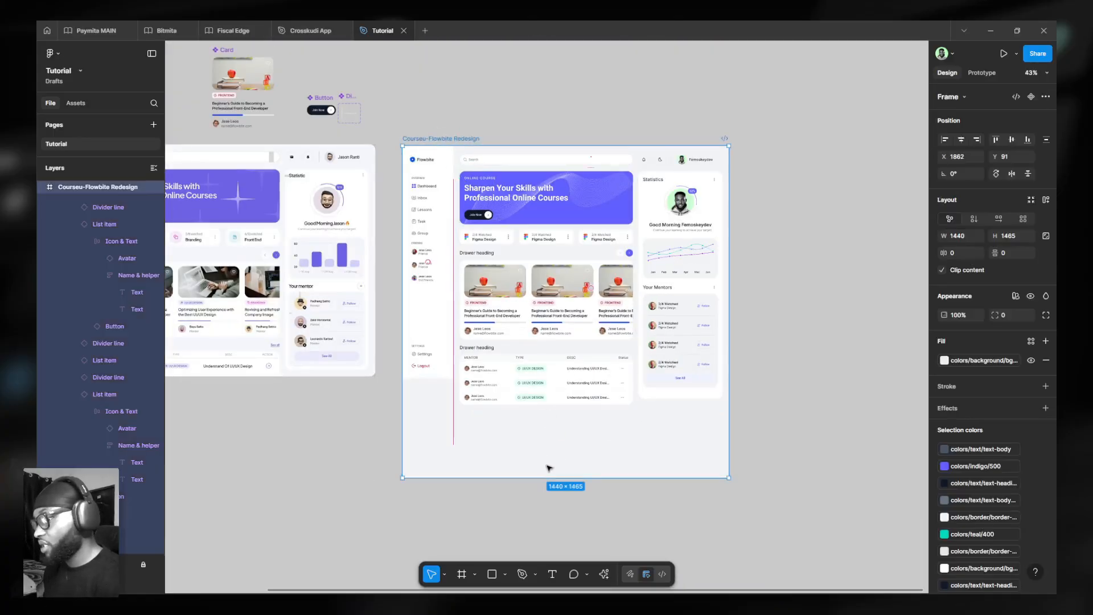
drag(551, 438, 557, 415)
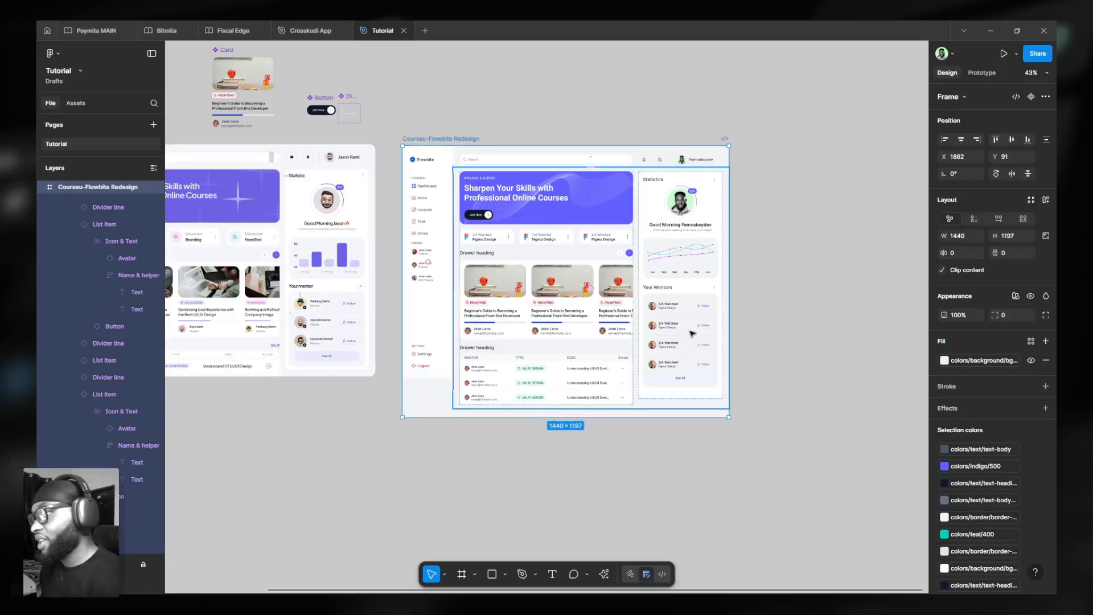
- Swap the three-dot icon of the button beside the Your Mentors heading for the Huge Icons add-01 icon, as in the reference
ctrl+scroll(288, 314, up, 5)
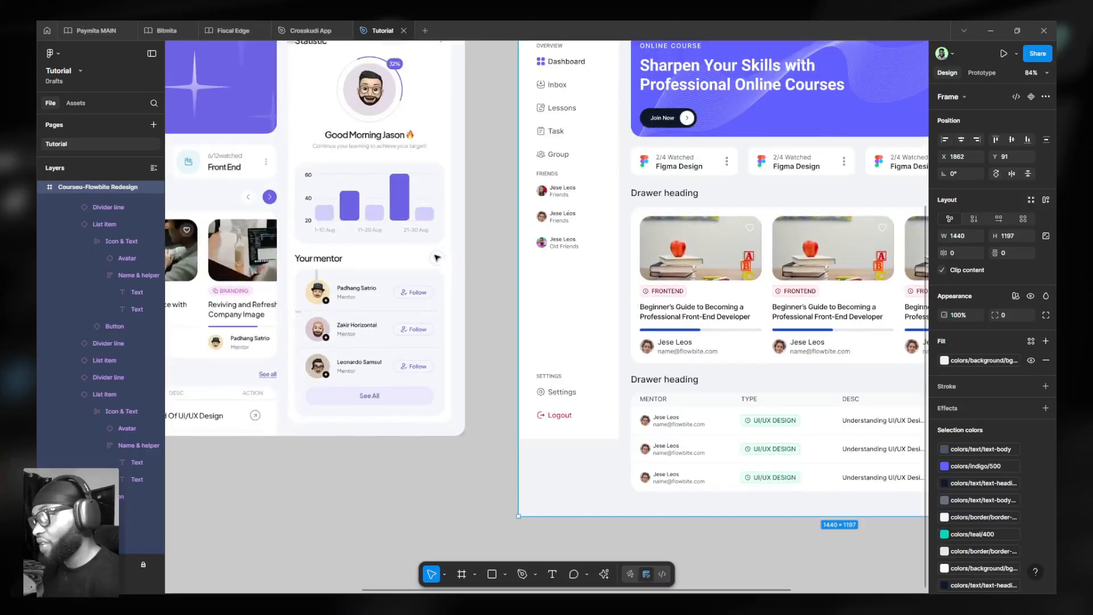
ctrl+scroll(376, 336, down, 5)
ctrl+scroll(697, 315, up, 10)
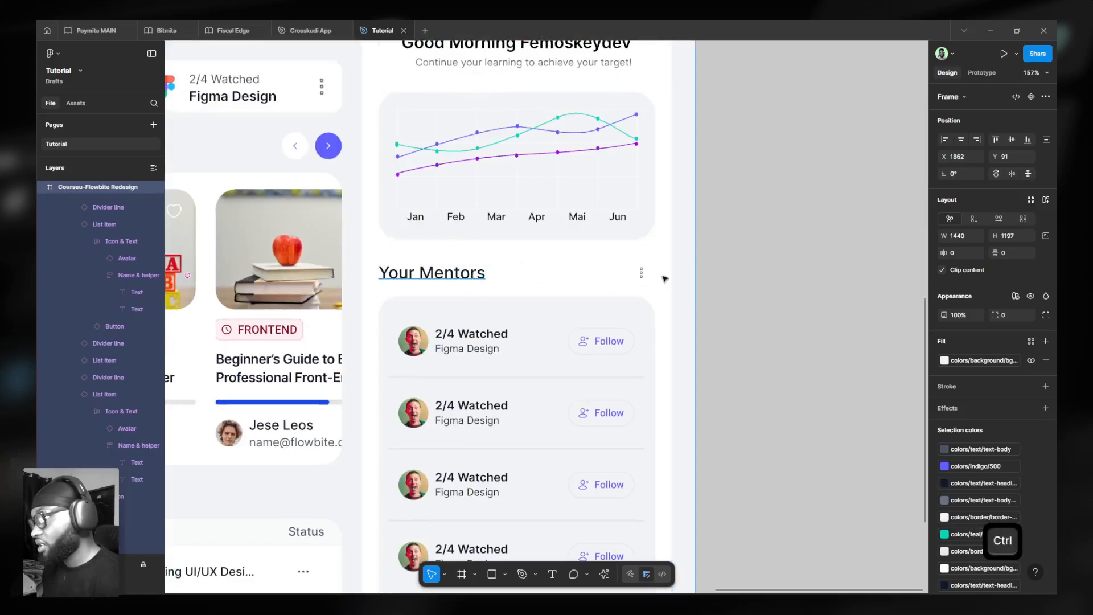
ctrl+click(641, 274)
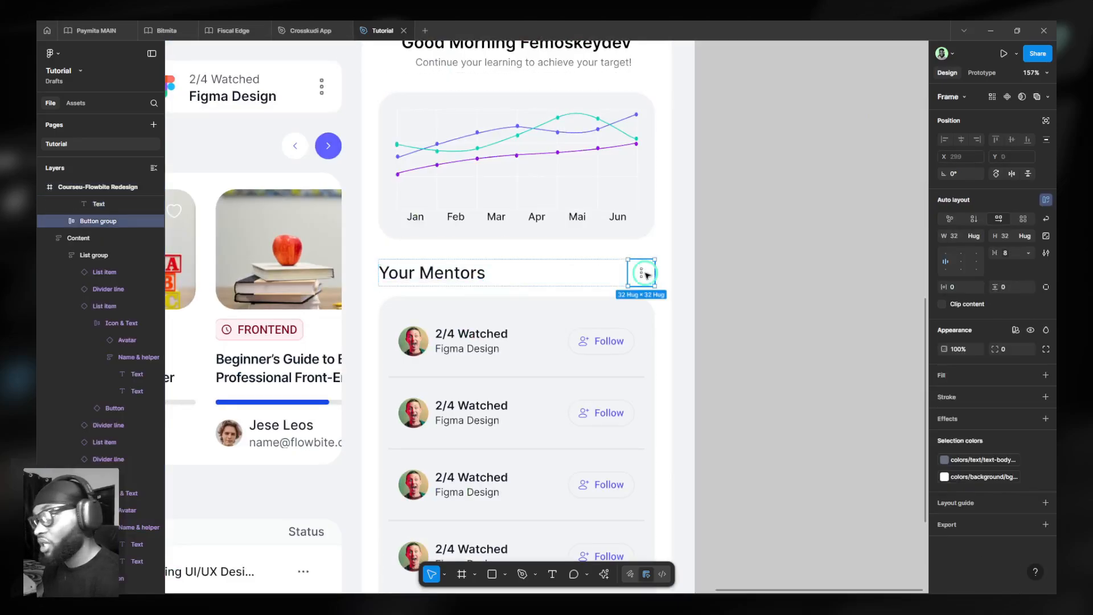
double_click(646, 275)
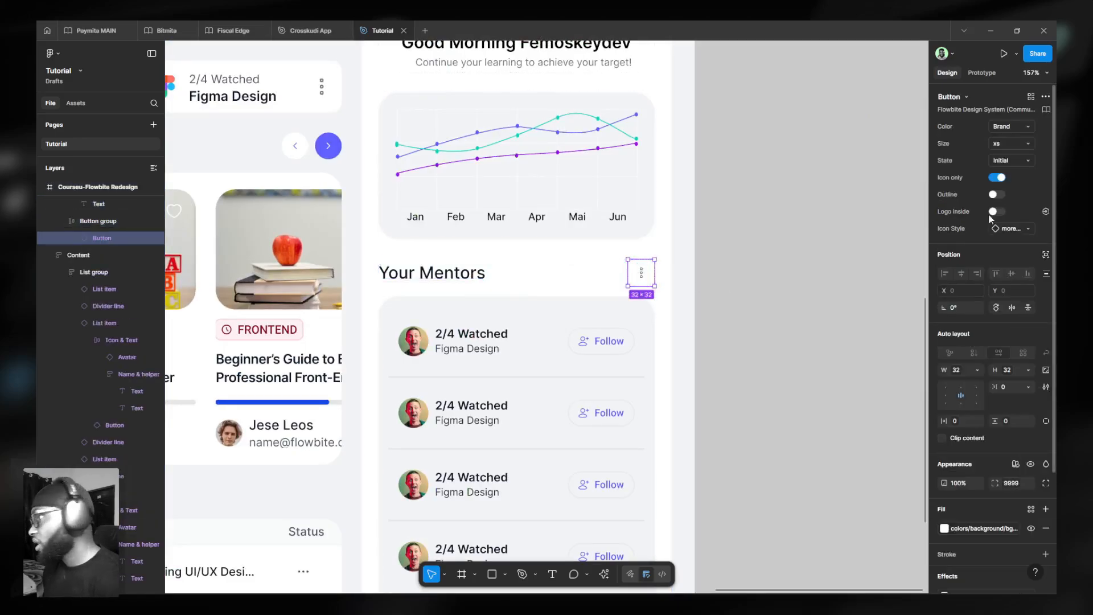
click(1007, 230)
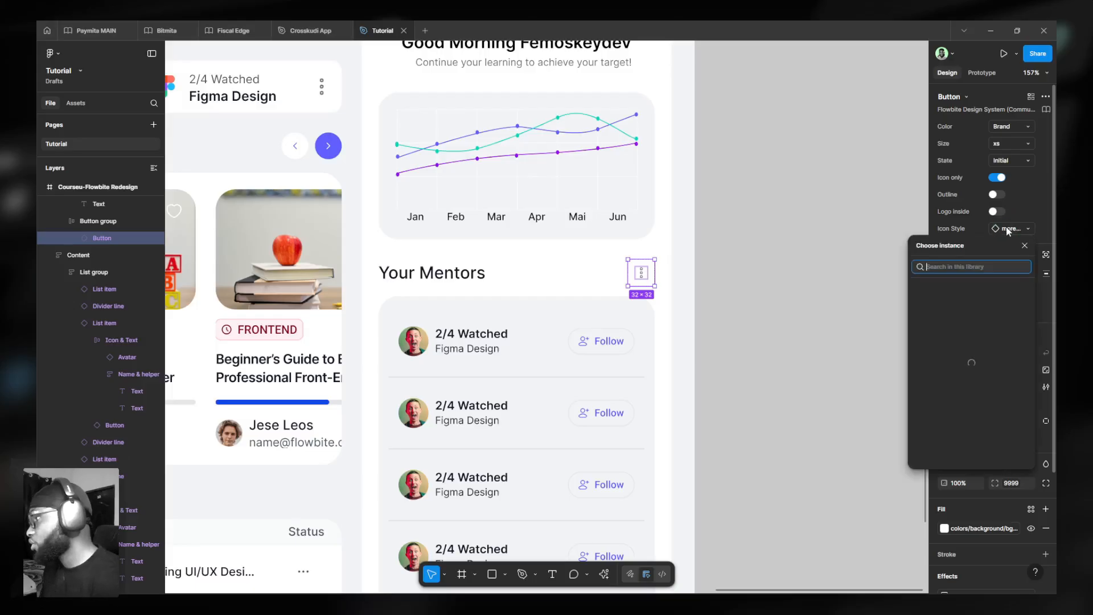
text(add)
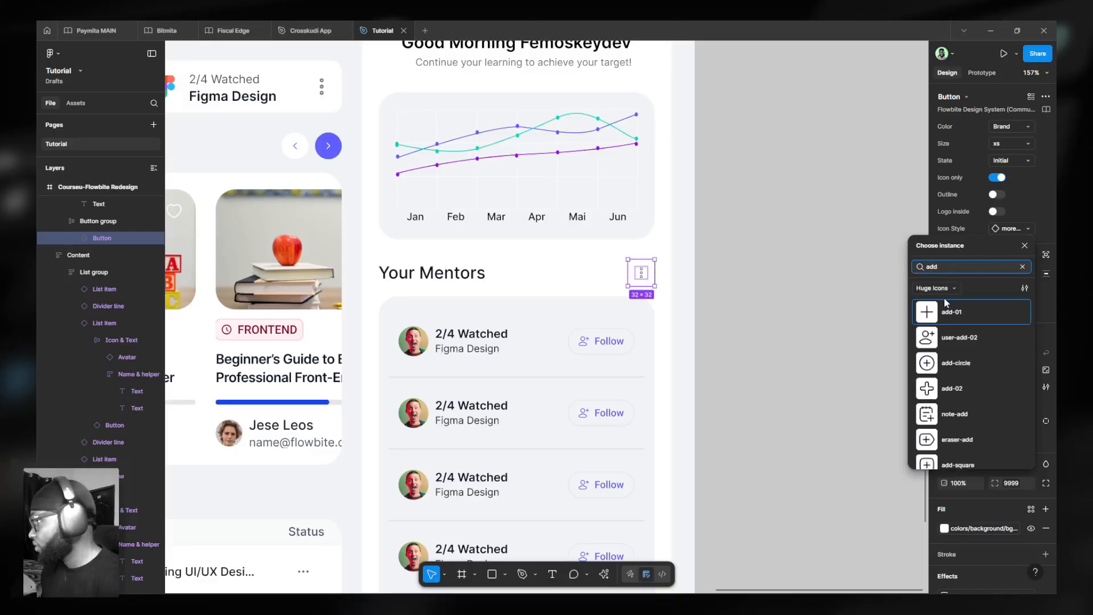
click(936, 314)
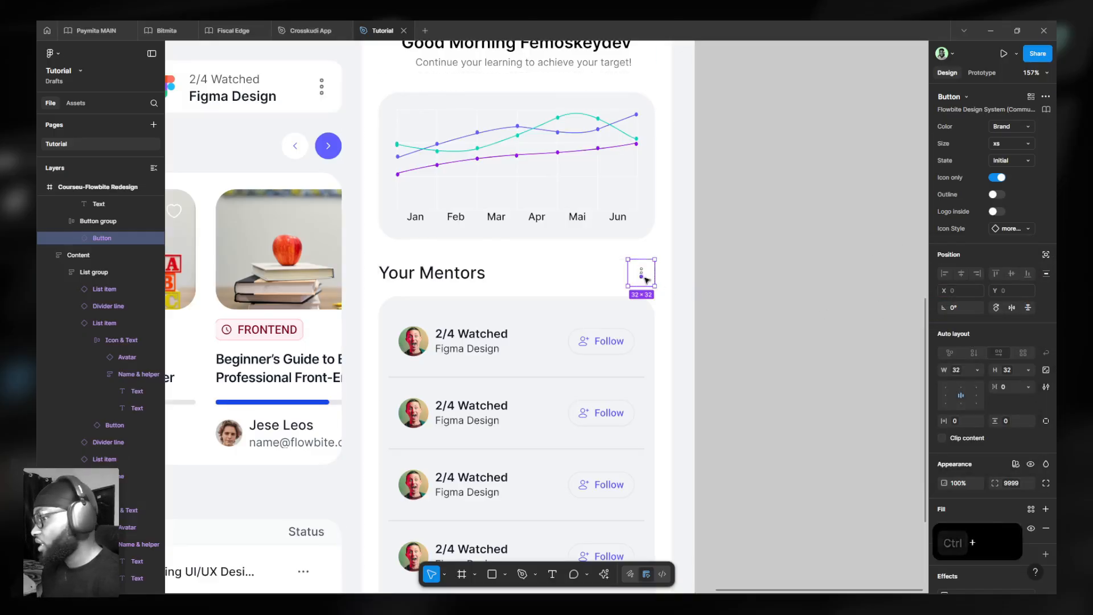
ctrl+scroll(645, 274, up, 3)
ctrl+scroll(650, 275, up, 5)
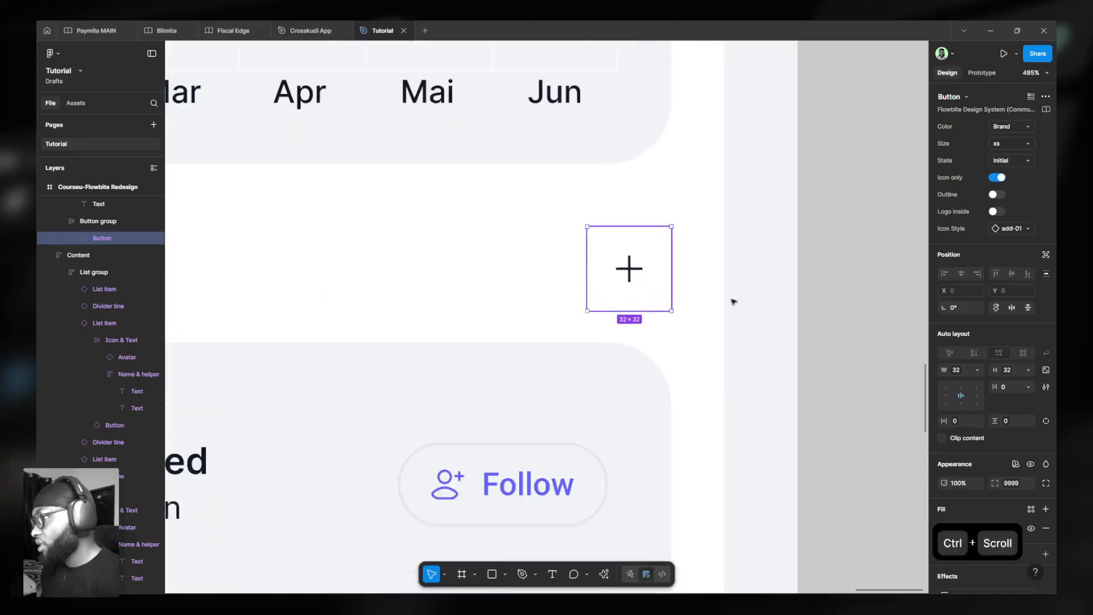
- Add a bg-tertiary stroke from the Flowbite library to the plus button beside the Your Mentors heading
scroll(1003, 411, down, 4)
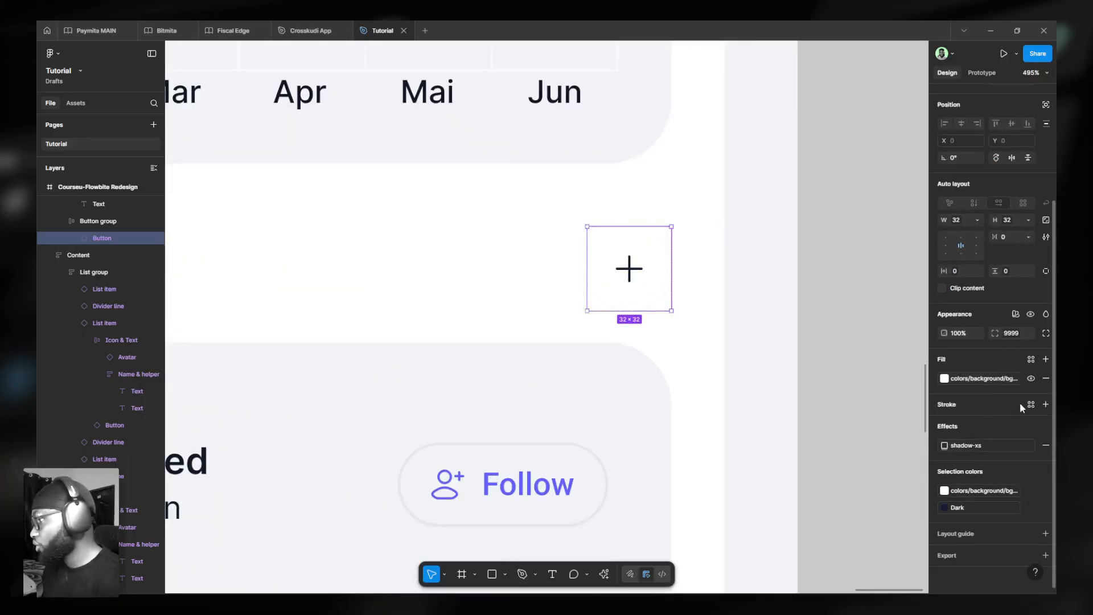
click(1031, 404)
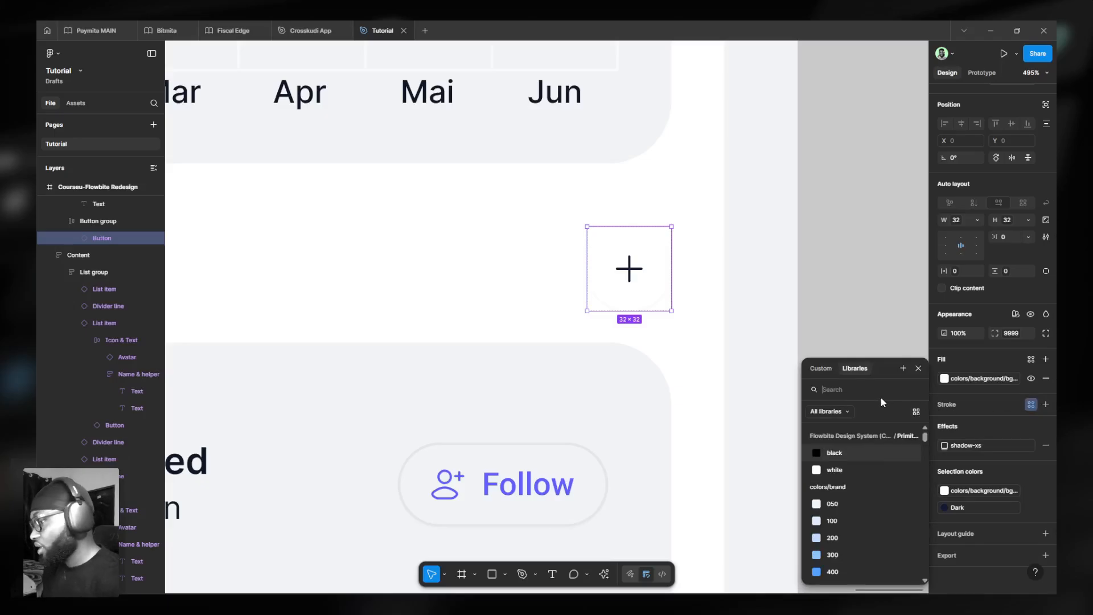
text(te)
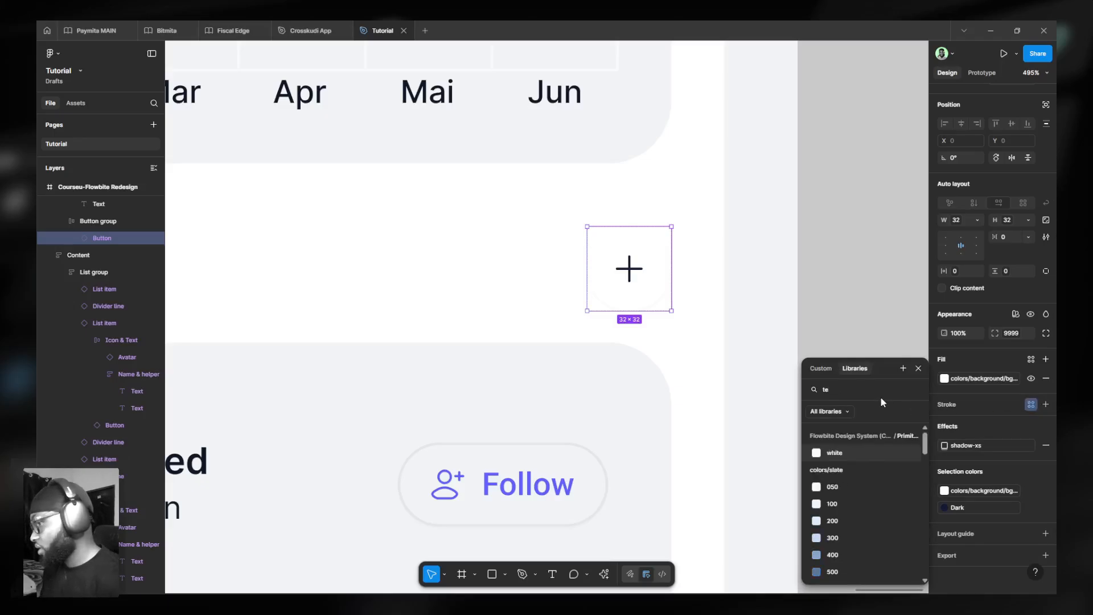
text(rt)
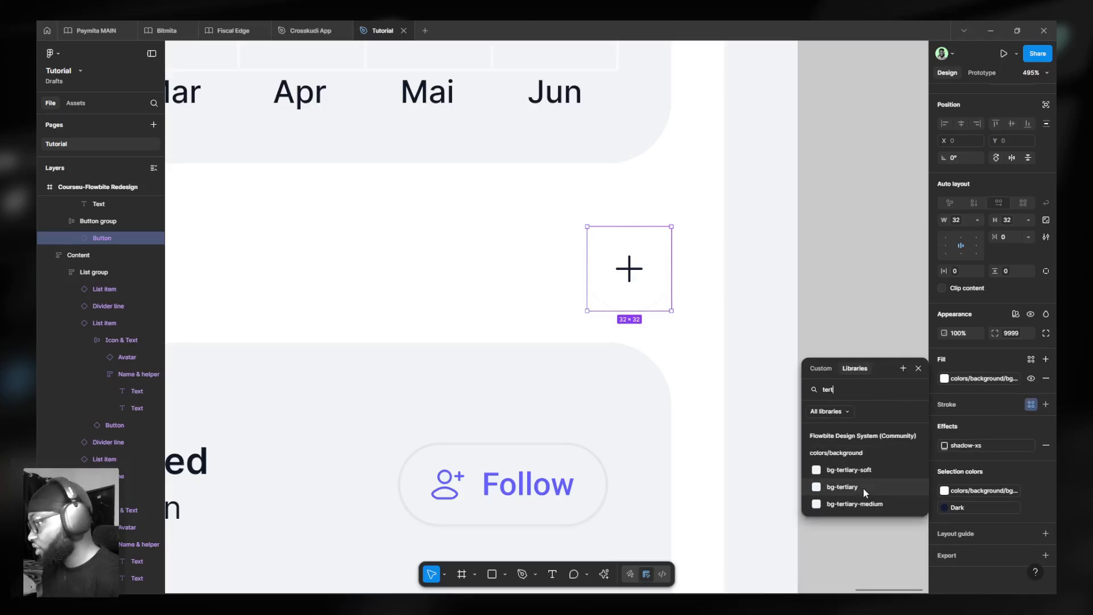
click(842, 486)
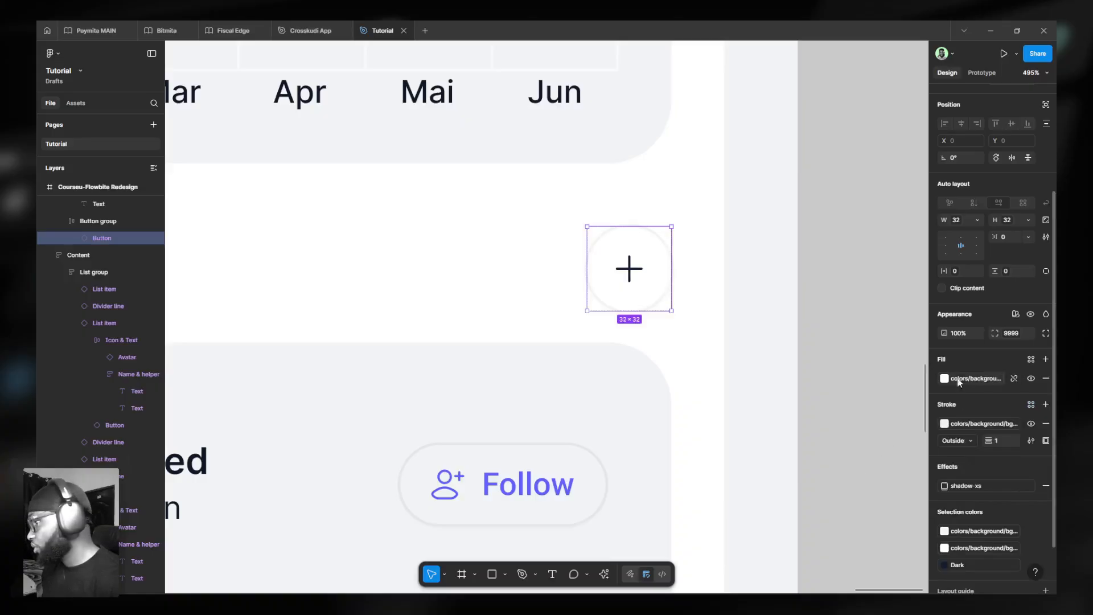
- Recolour the plus icon of the Your Mentors header button to the library colour indigo/700
scroll(647, 279, up, 3)
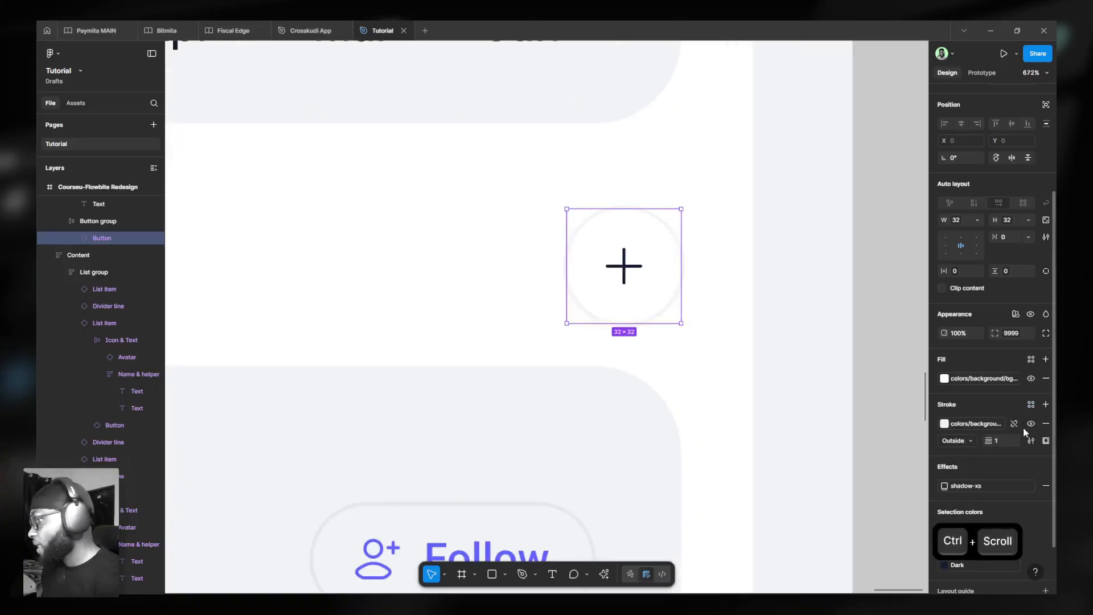
scroll(1023, 428, down, 2)
click(974, 503)
text(indigo)
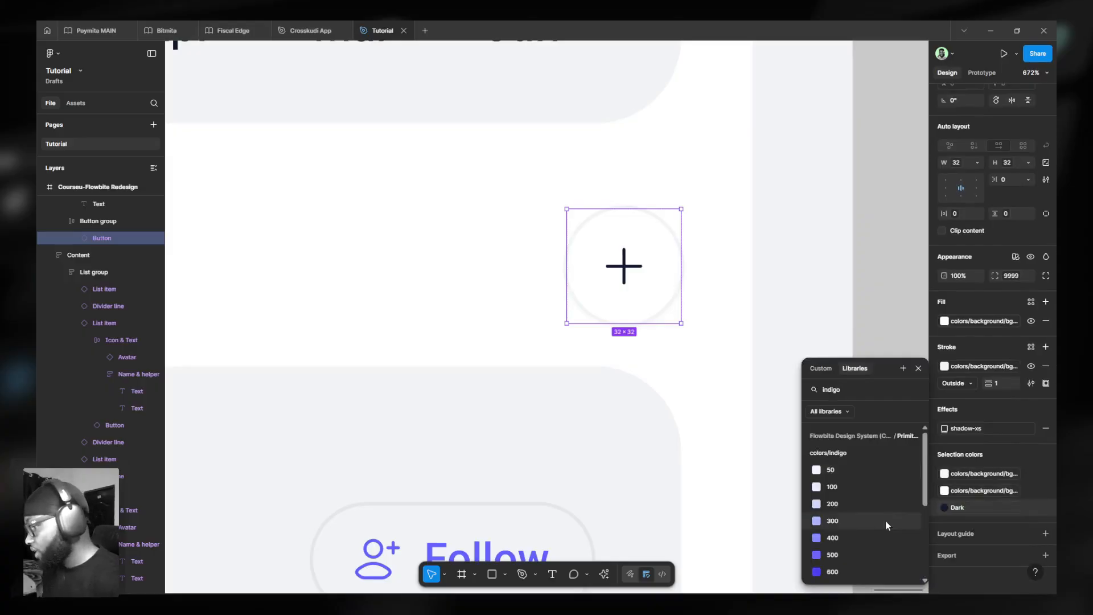
scroll(877, 523, down, 2)
click(842, 535)
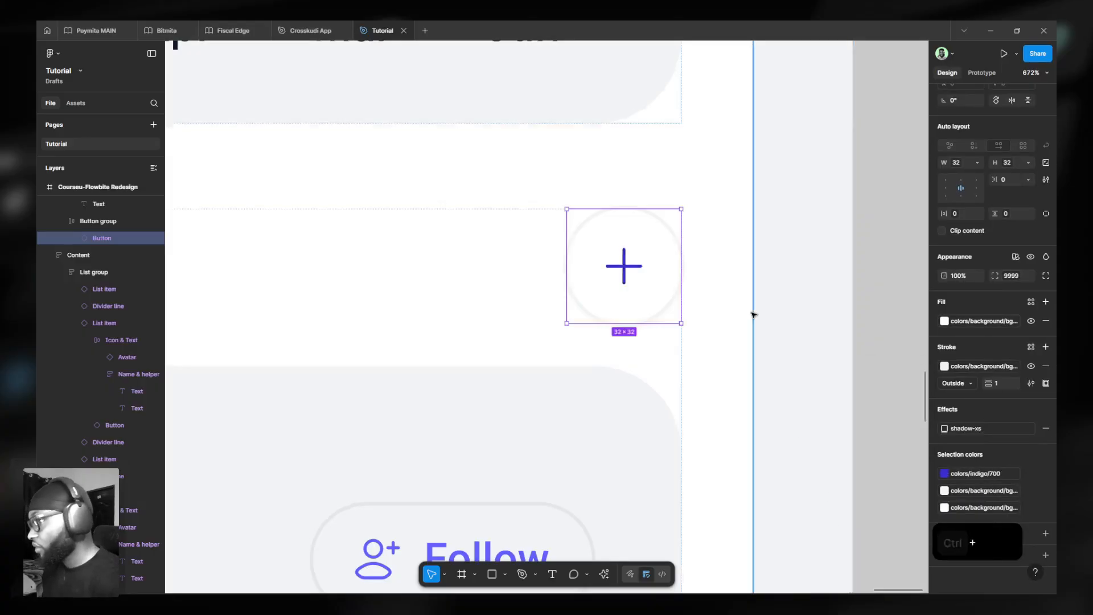
scroll(751, 312, down, 5)
ctrl+click(659, 410)
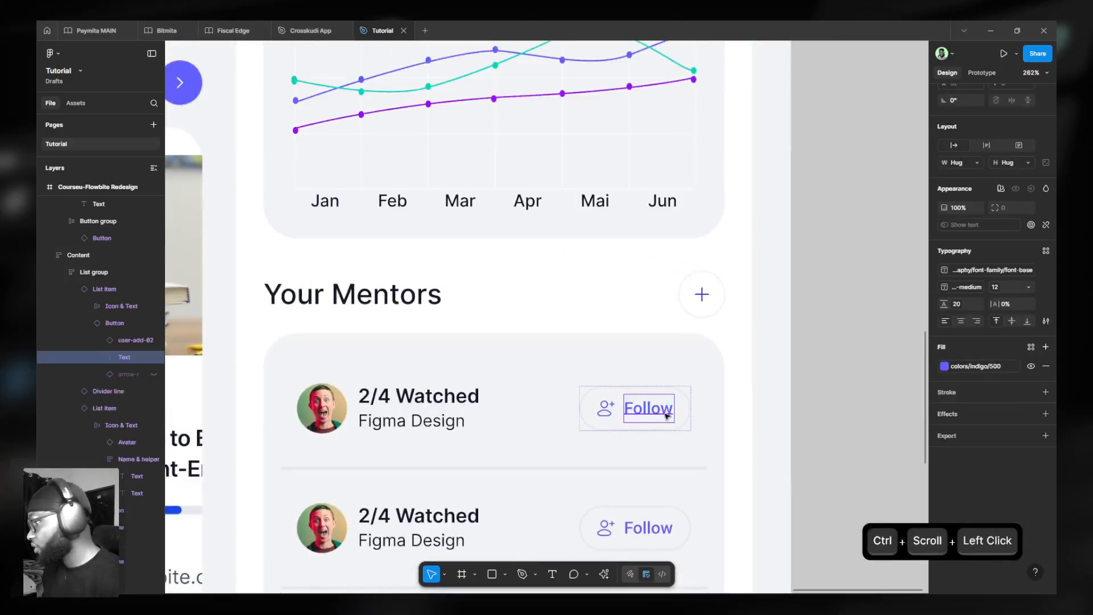
click(981, 466)
key(Escape)
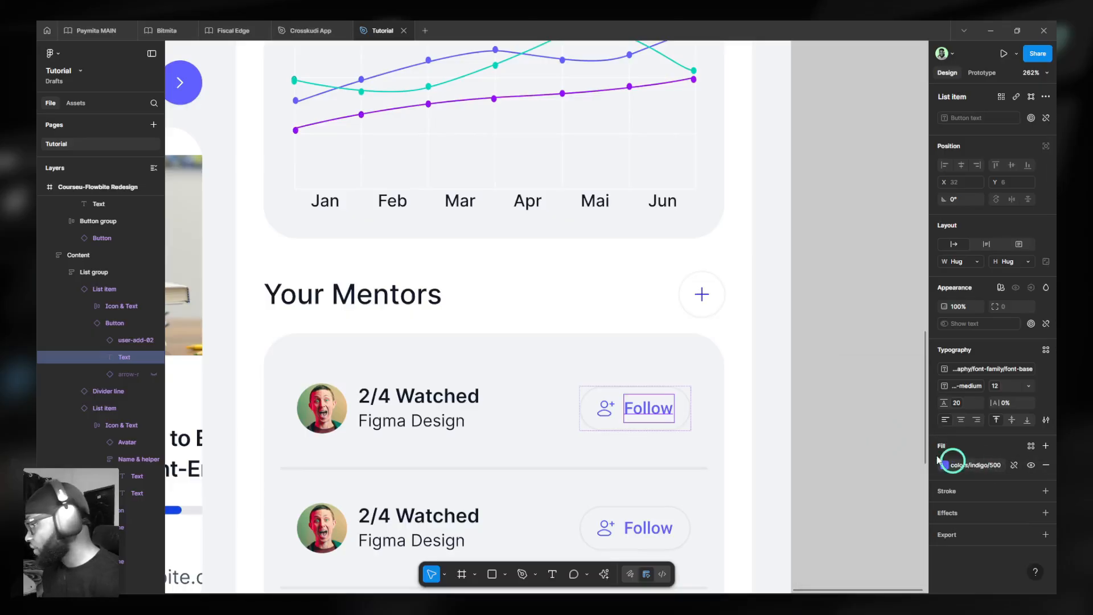
scroll(676, 361, down, 5)
click(616, 381)
scroll(627, 380, down, 2)
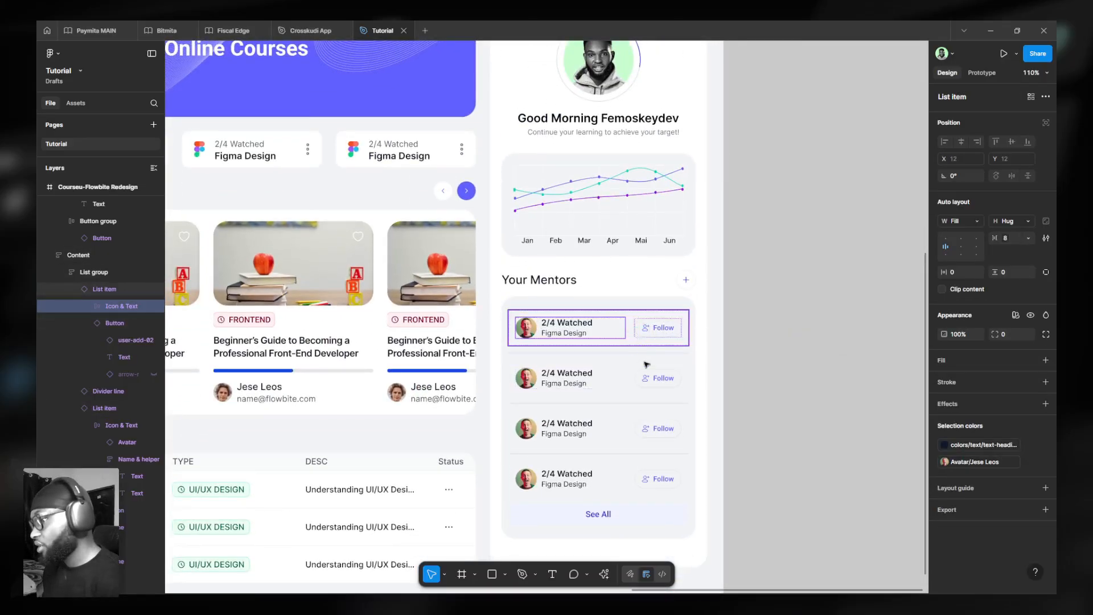
- Change the indigo/500 colour in all four Your Mentors list items to indigo/700
click(642, 352)
shift+click(642, 379)
shift+click(663, 430)
shift+click(664, 484)
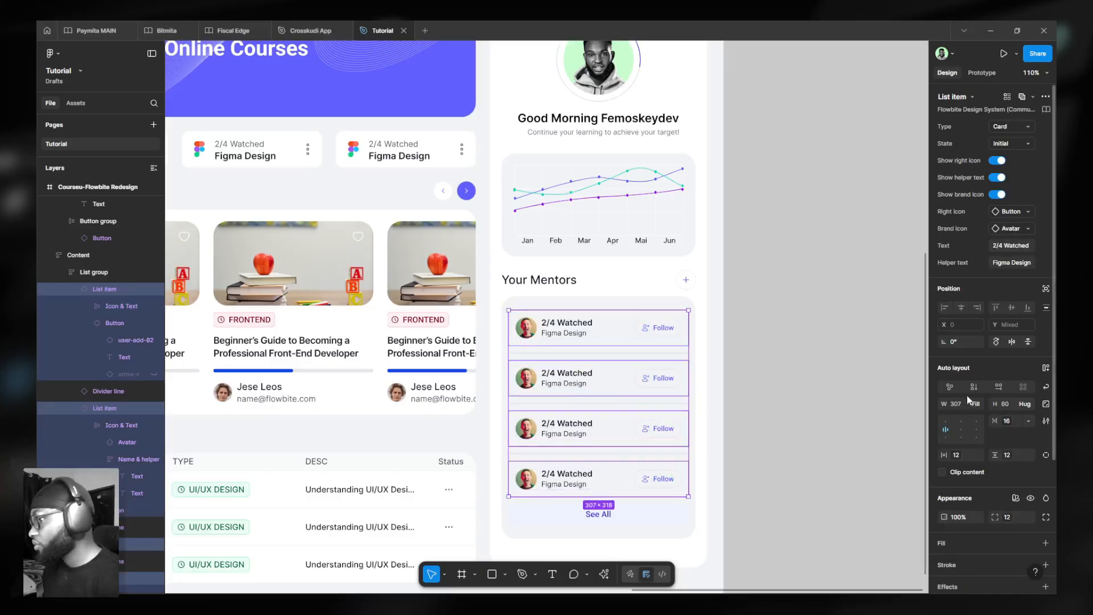
scroll(967, 395, down, 3)
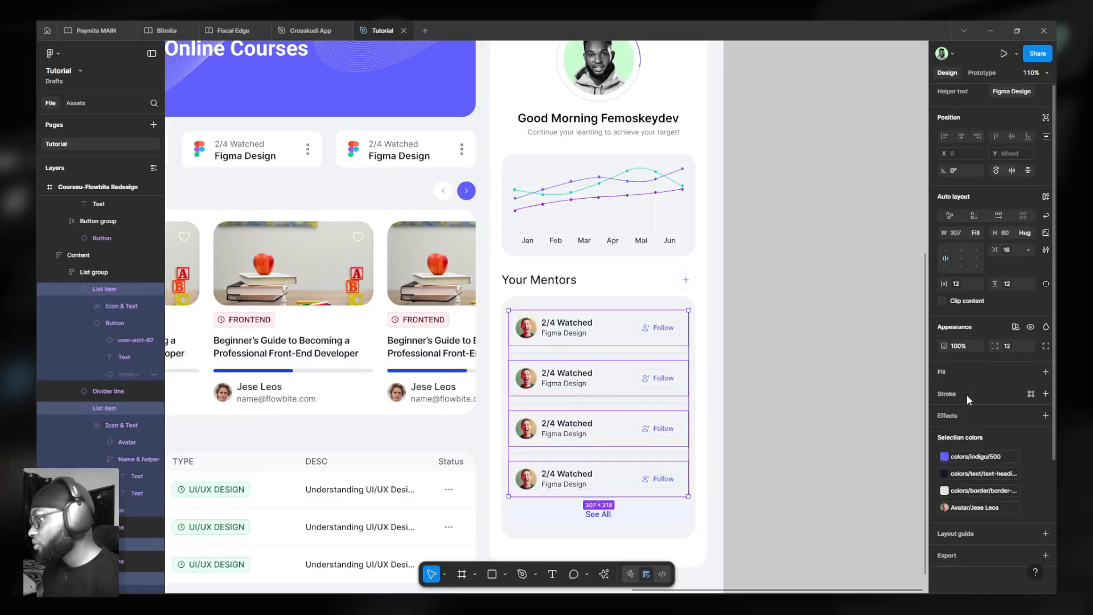
click(976, 457)
click(976, 457)
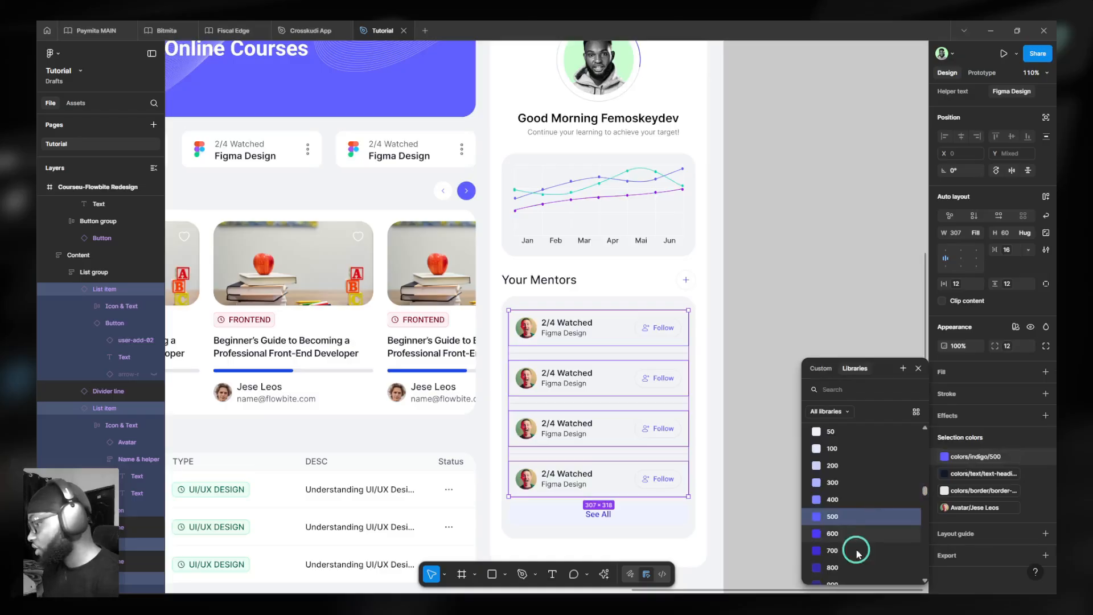
click(857, 549)
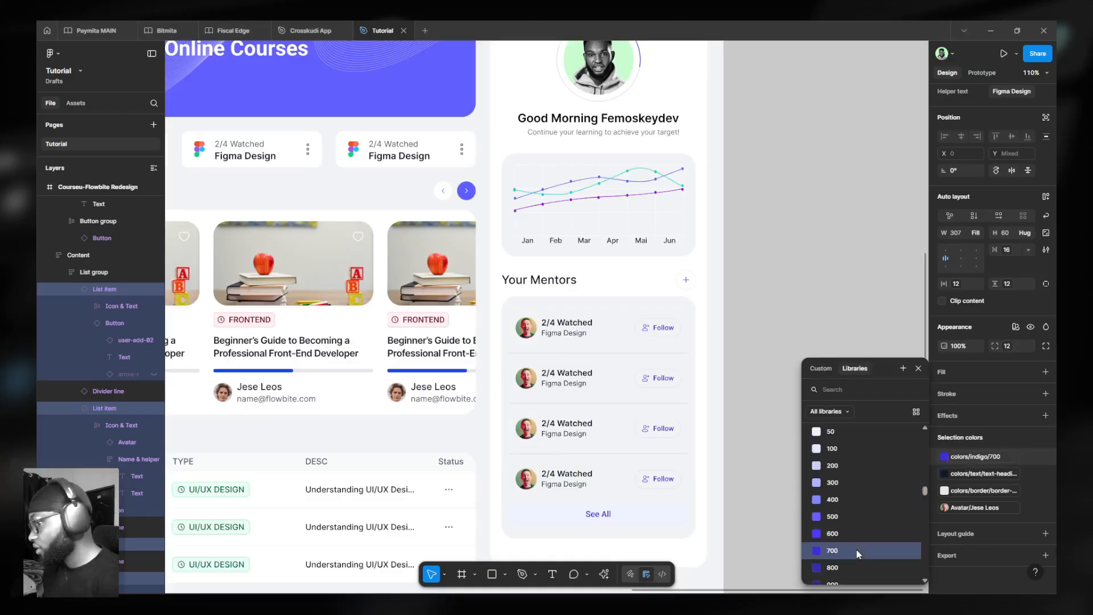
click(772, 335)
- Duplicate the Courseu-Flowbite Redesign frame and place the copy beside the original at X 3522, Y 91
scroll(718, 351, down, 5)
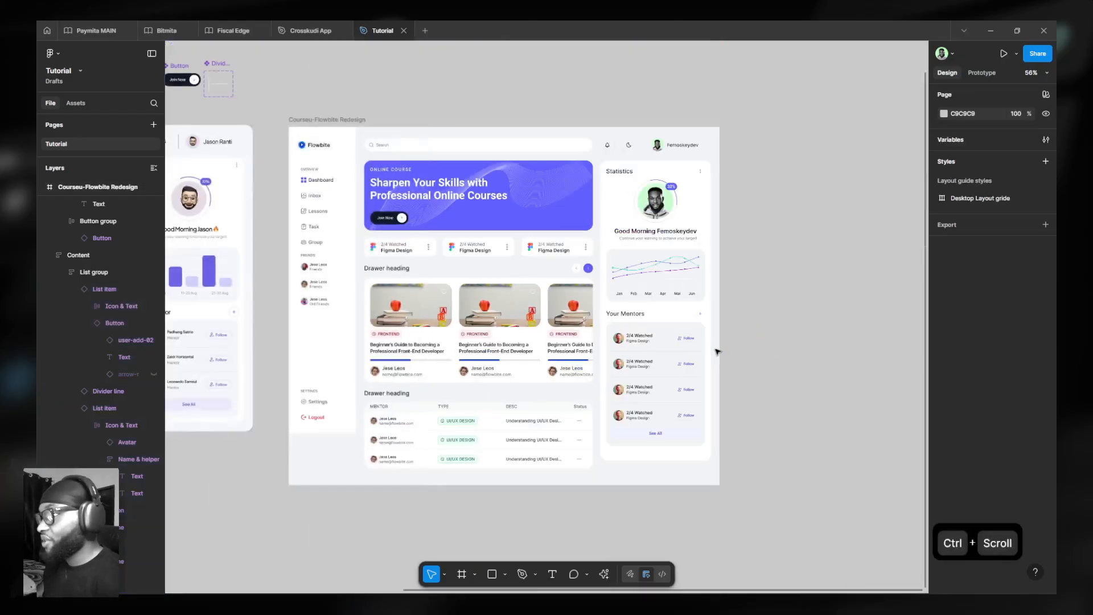
scroll(717, 351, down, 2)
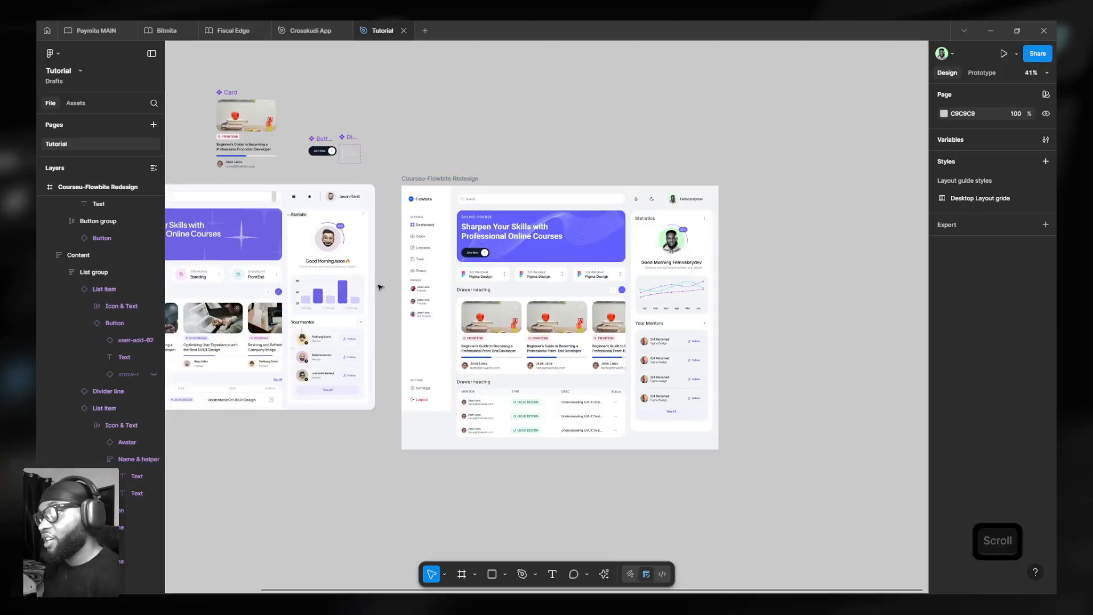
scroll(367, 345, down, 3)
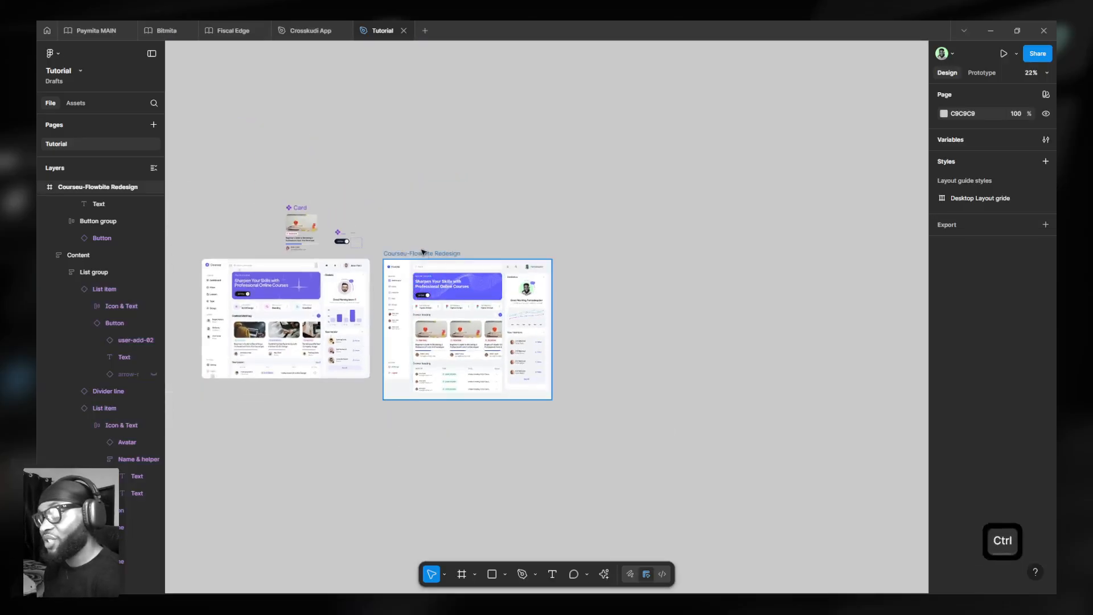
scroll(427, 254, up, 2)
click(421, 254)
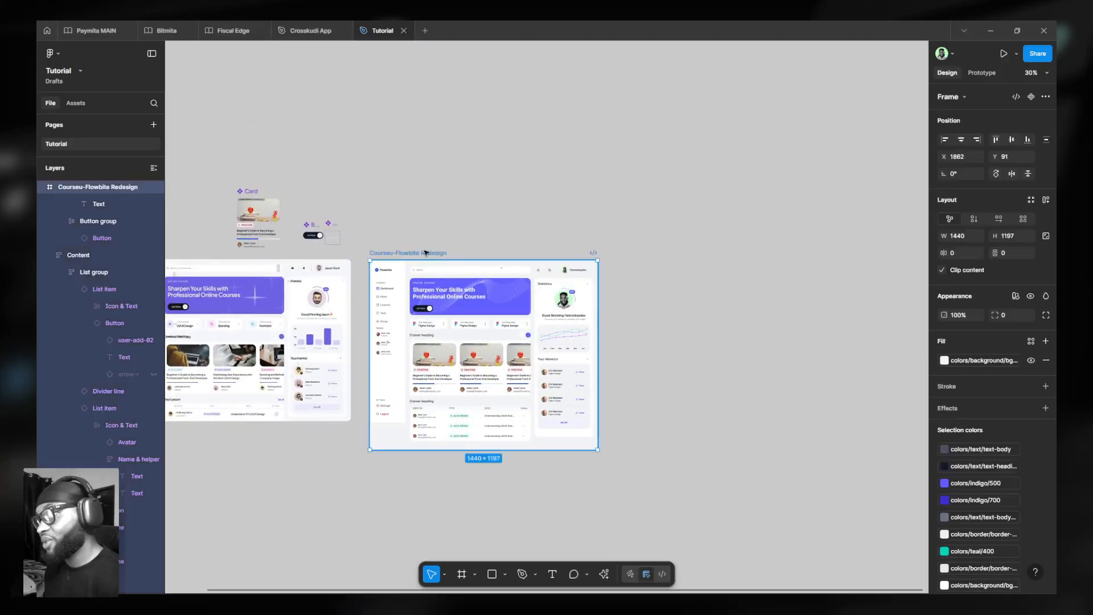
drag(420, 253, 680, 274)
scroll(880, 370, up, 3)
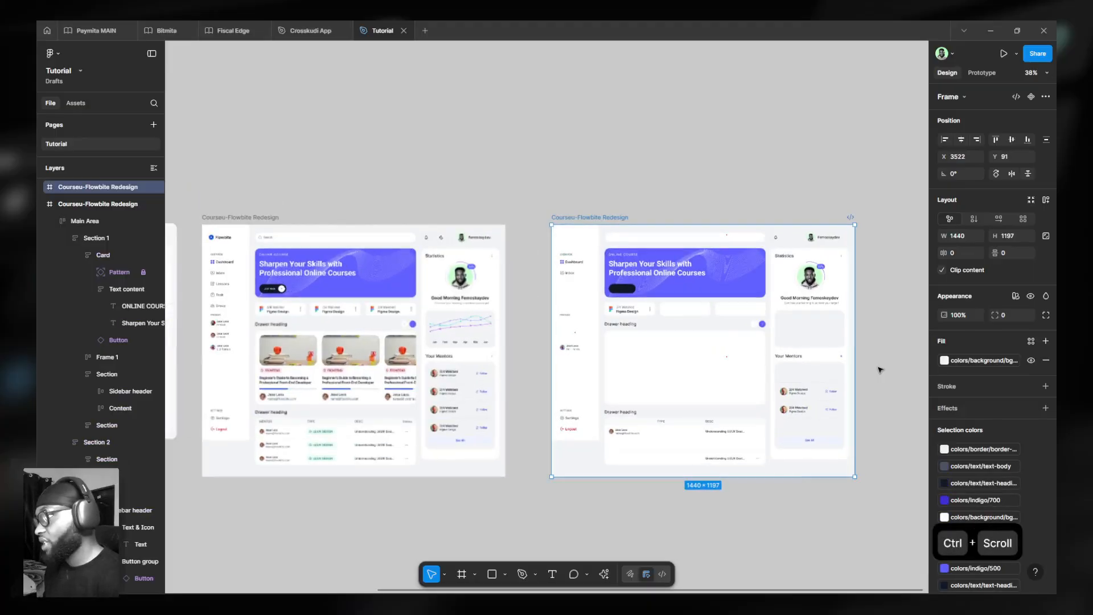
- Switch the duplicated dashboard frame's Flowbite Design System theme to Dark mode
scroll(800, 373, right, 3)
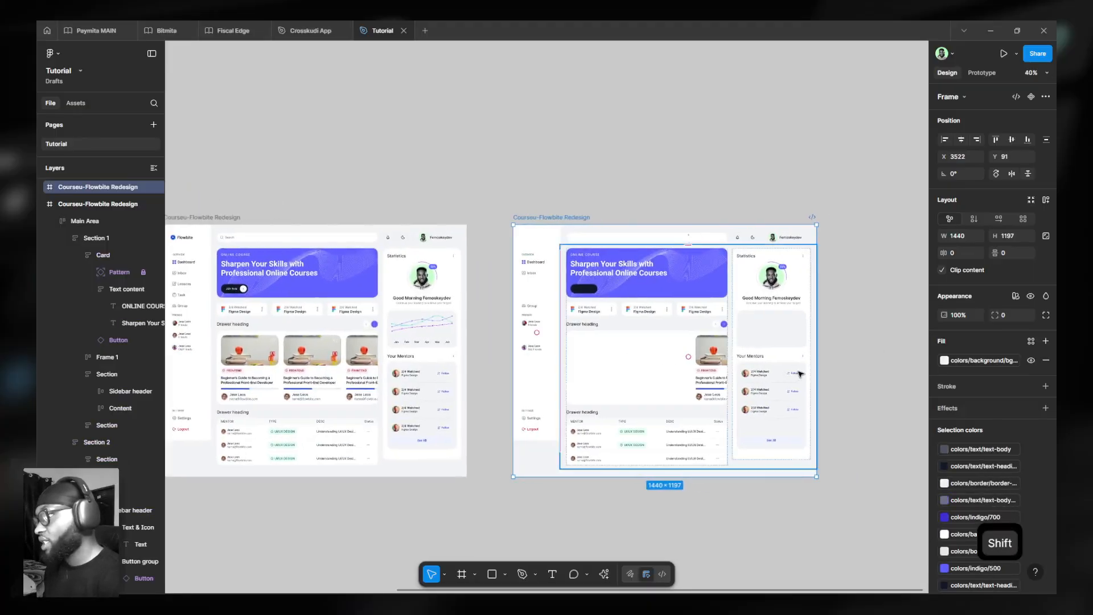
scroll(799, 374, right, 2)
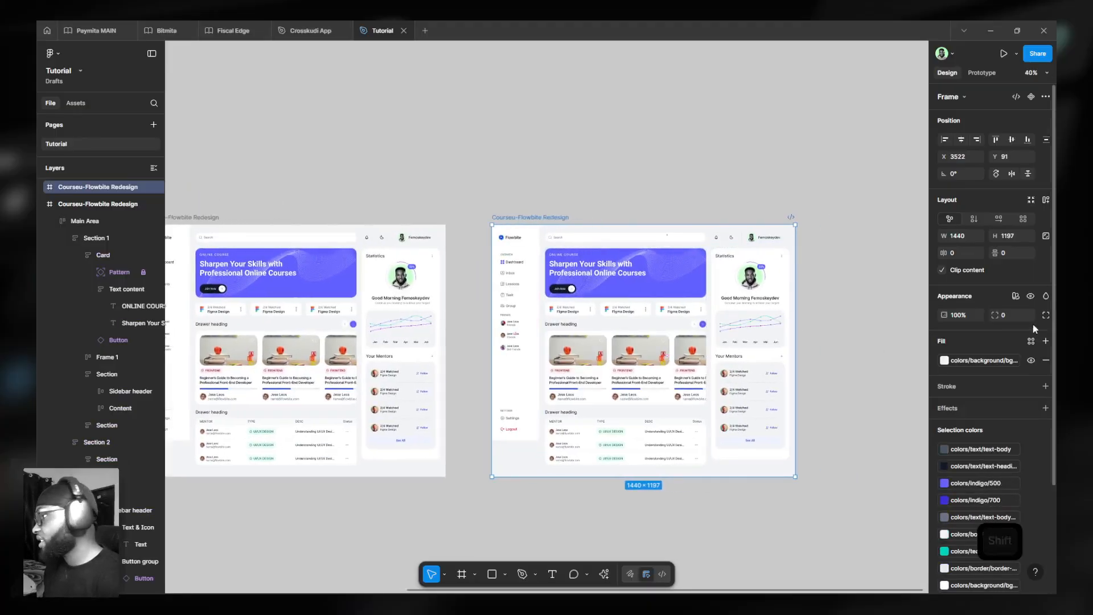
click(1016, 295)
mouse_move(976, 334)
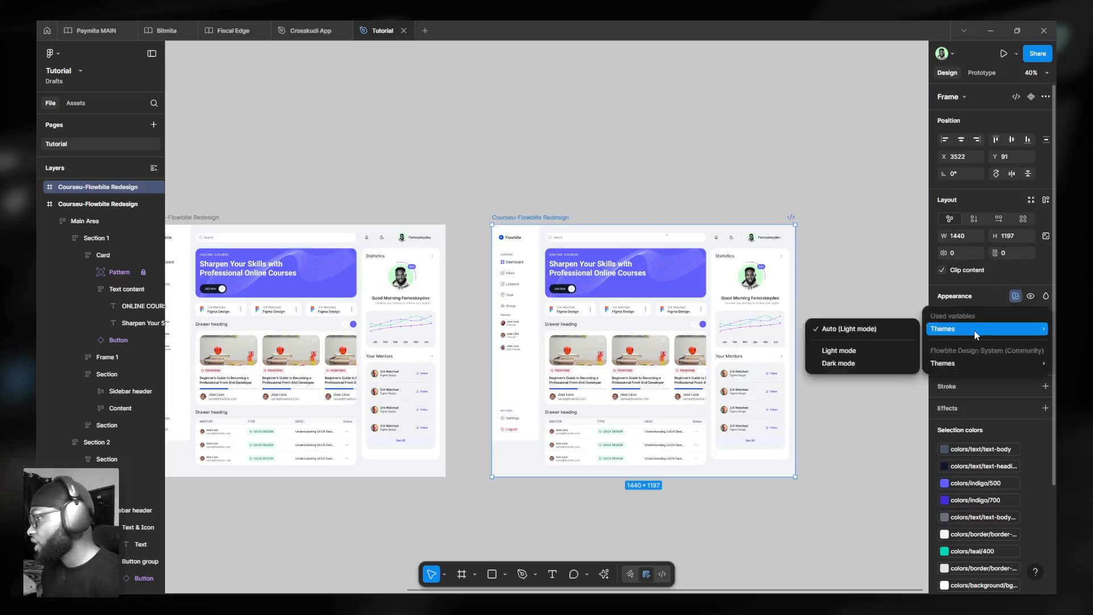
mouse_move(962, 367)
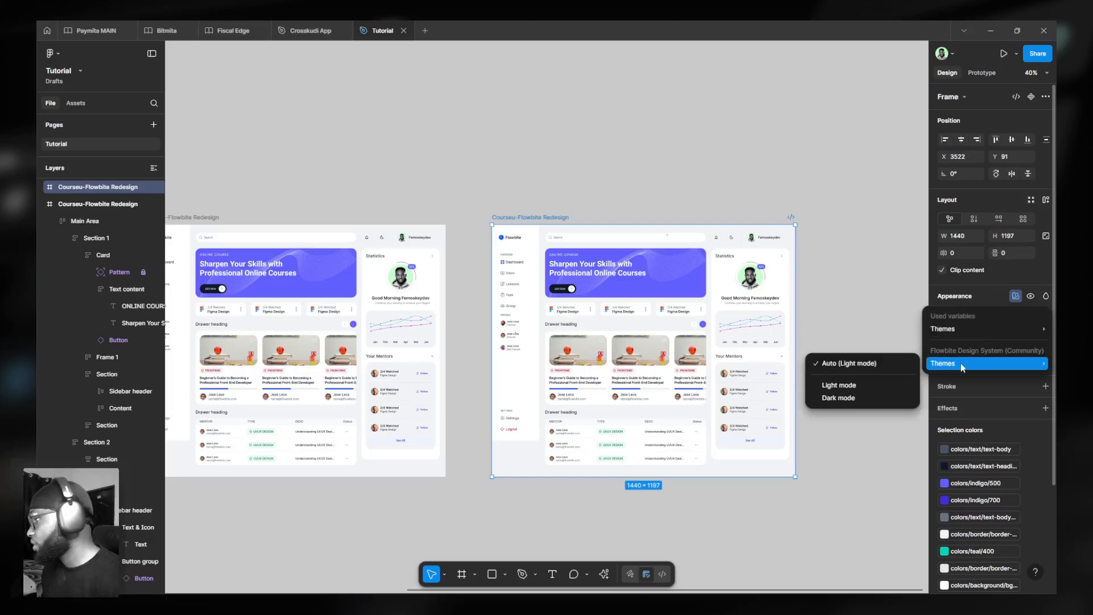
click(848, 397)
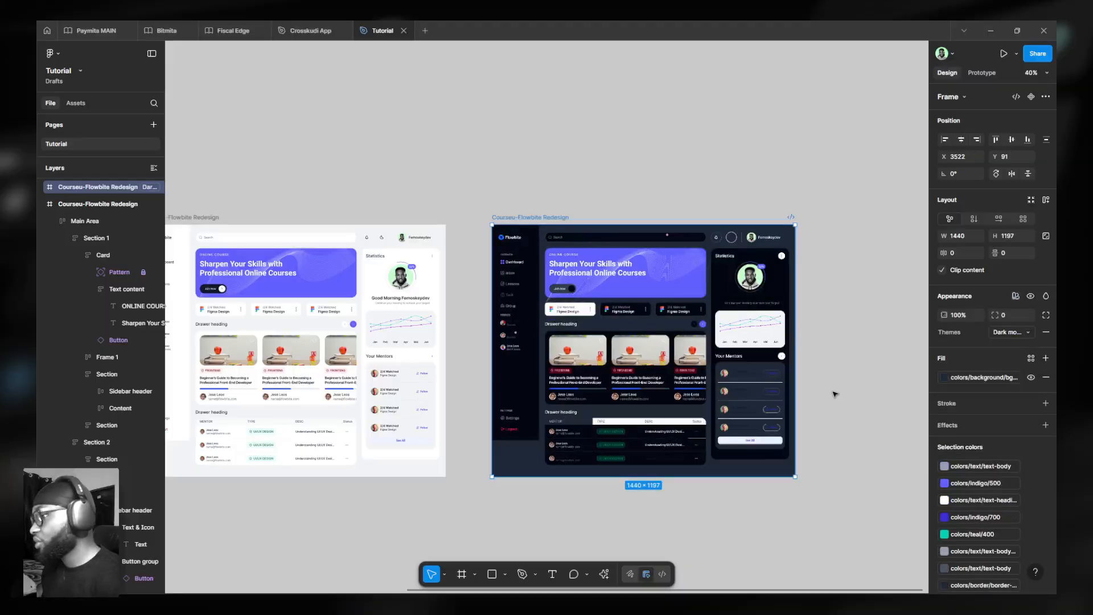
- Examine the dark dashboard copy for elements that do not adapt to the theme, especially in the Your Mentors list
ctrl+scroll(805, 455, up, 3)
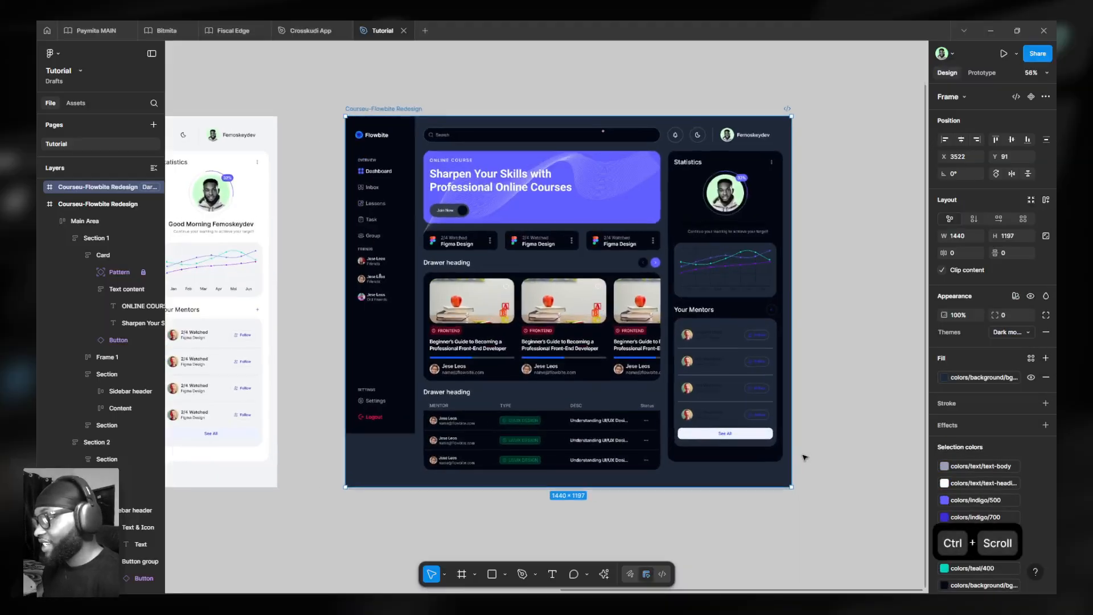
ctrl+scroll(768, 347, up, 2)
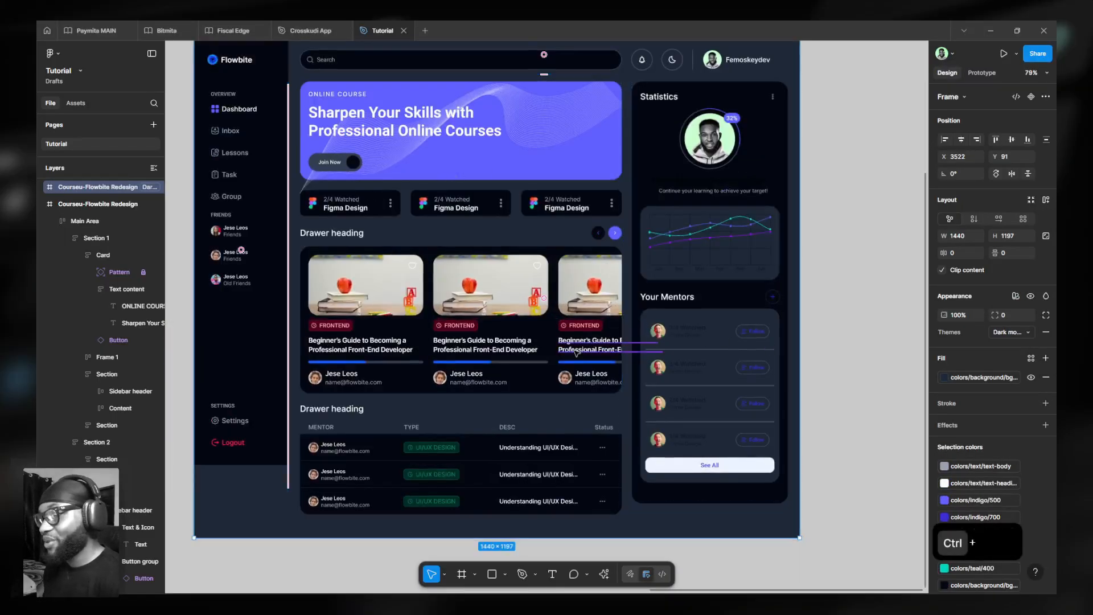
ctrl+scroll(577, 352, down, 2)
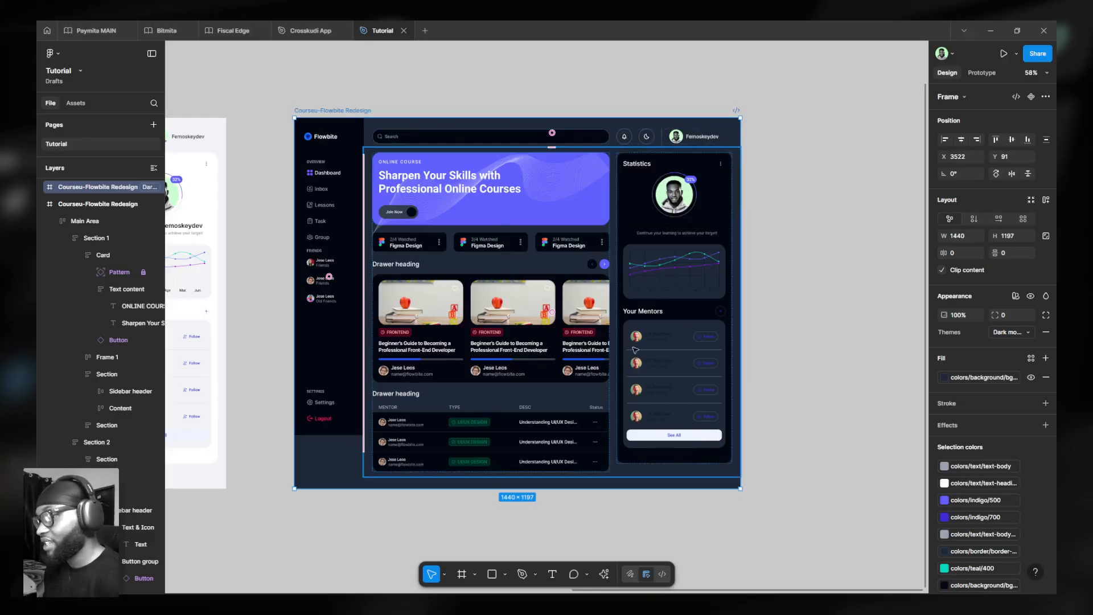
ctrl+scroll(622, 346, up, 6)
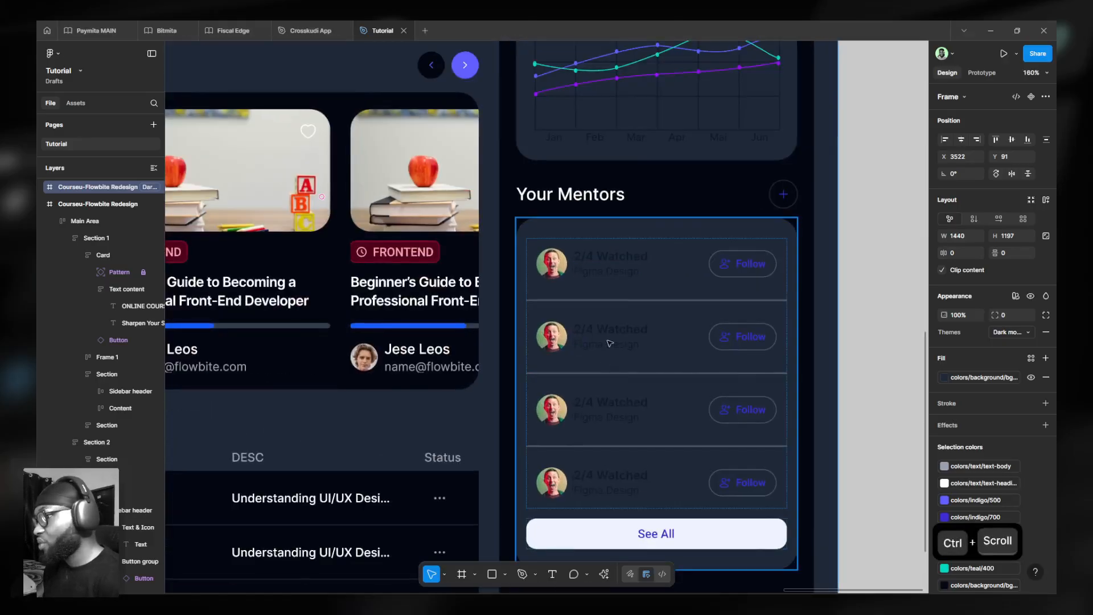
ctrl+scroll(685, 328, down, 4)
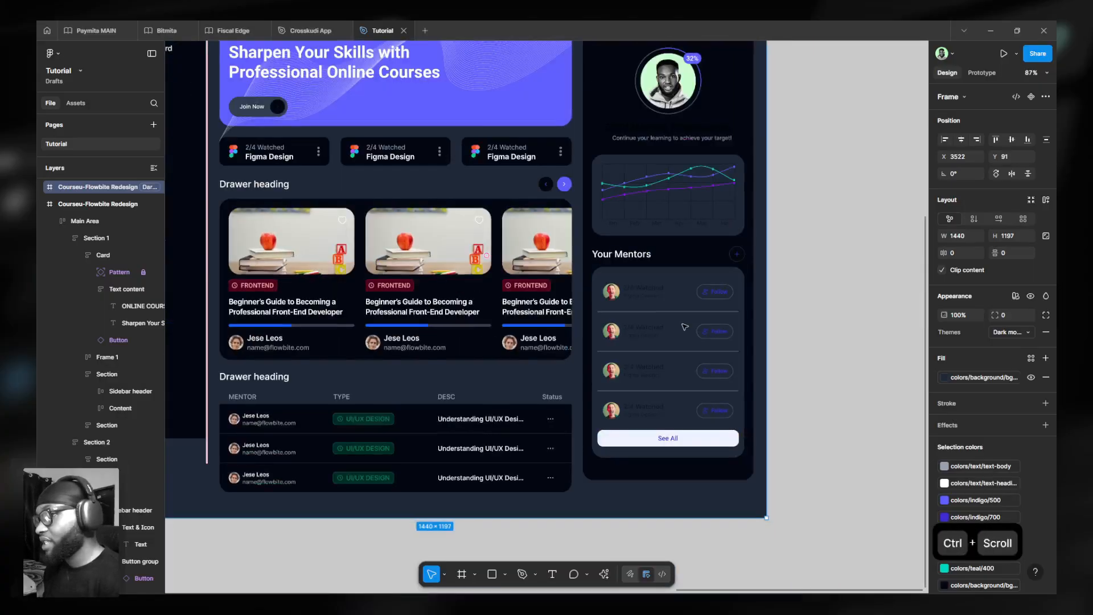
ctrl+scroll(685, 327, down, 2)
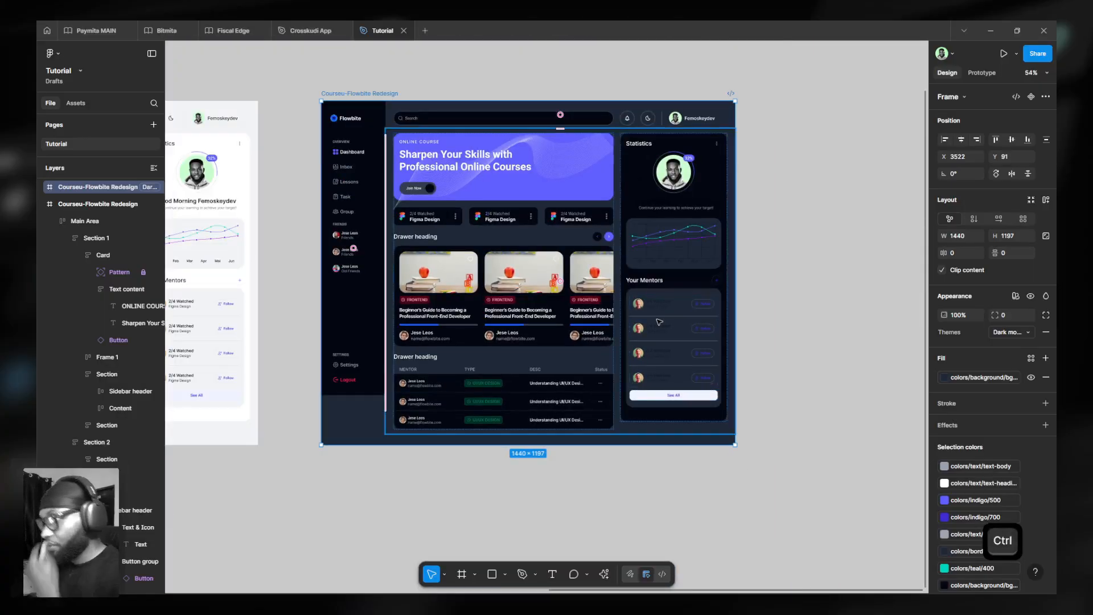
- Set the four Figma Design subtitles in the dark dashboard's Your Mentors list to the text-body colour
ctrl+scroll(690, 317, up, 5)
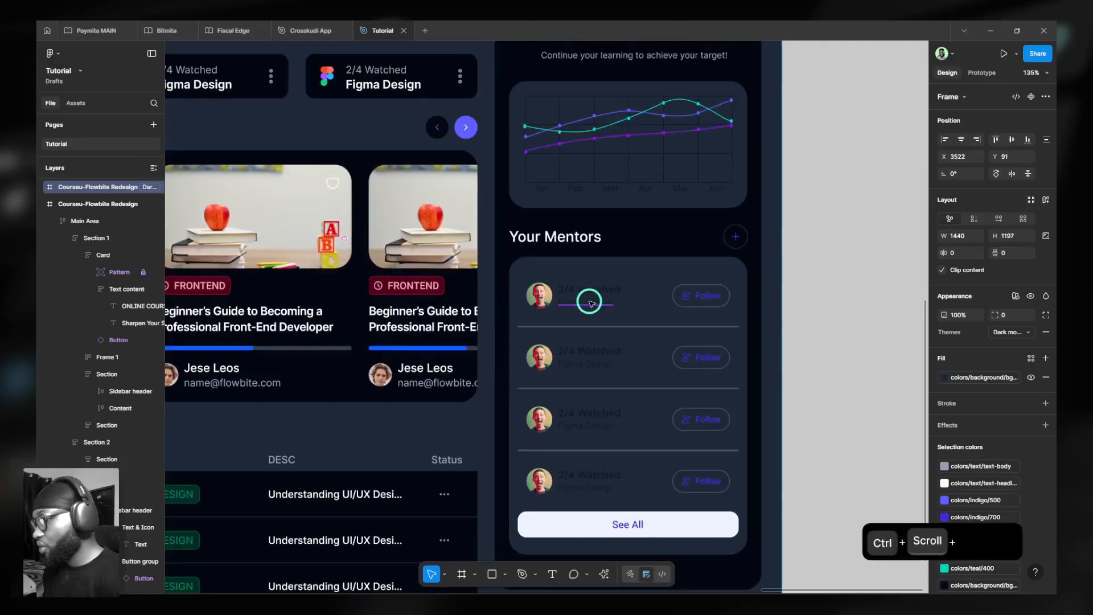
ctrl+click(589, 303)
ctrl+shift+click(592, 364)
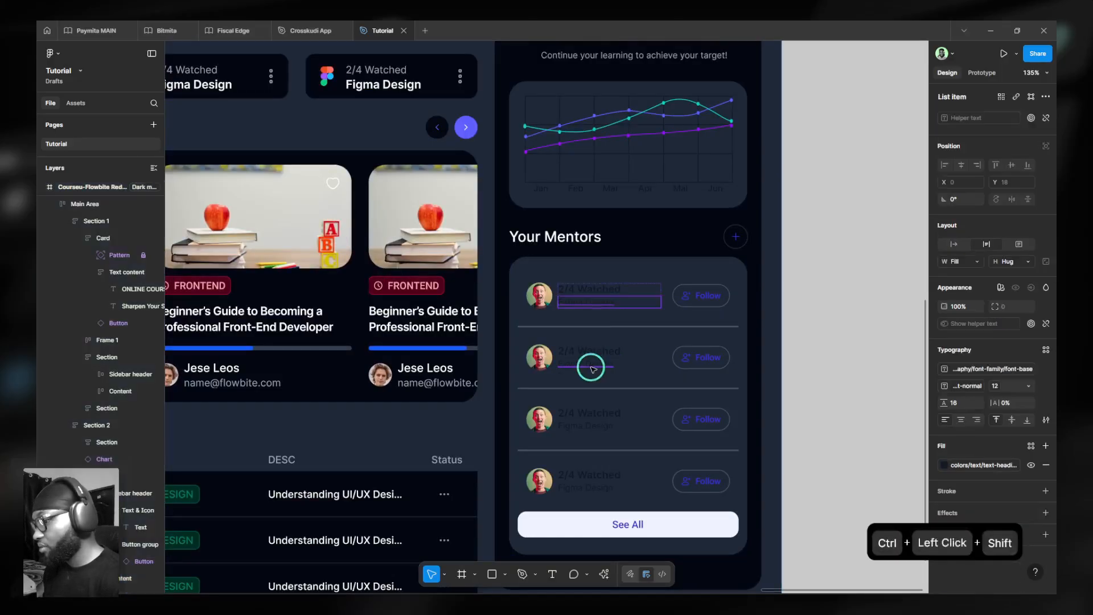
ctrl+shift+click(590, 427)
ctrl+shift+click(590, 488)
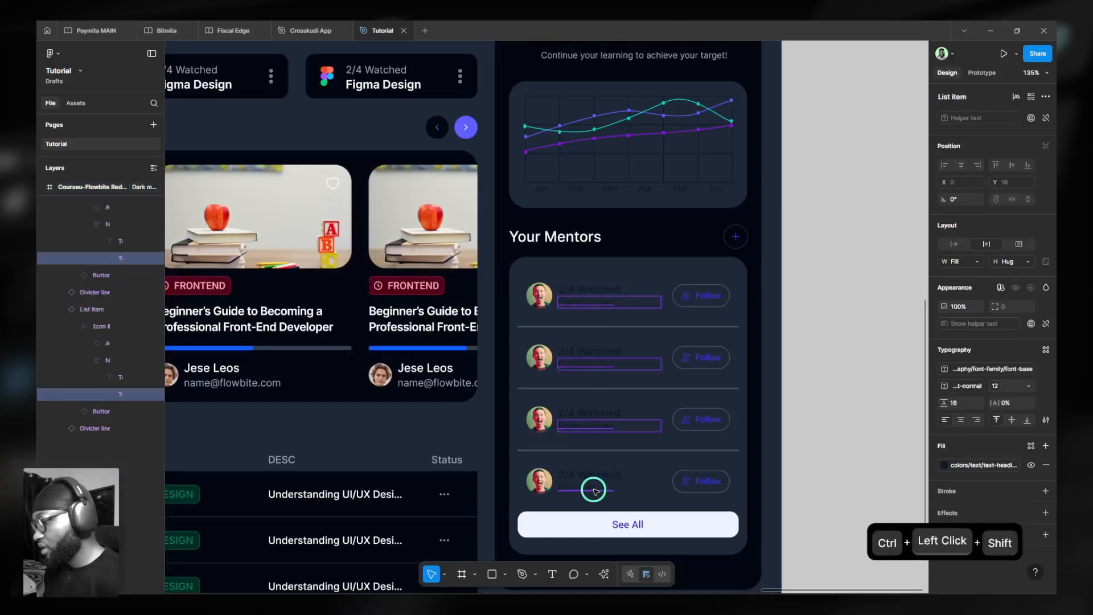
click(975, 470)
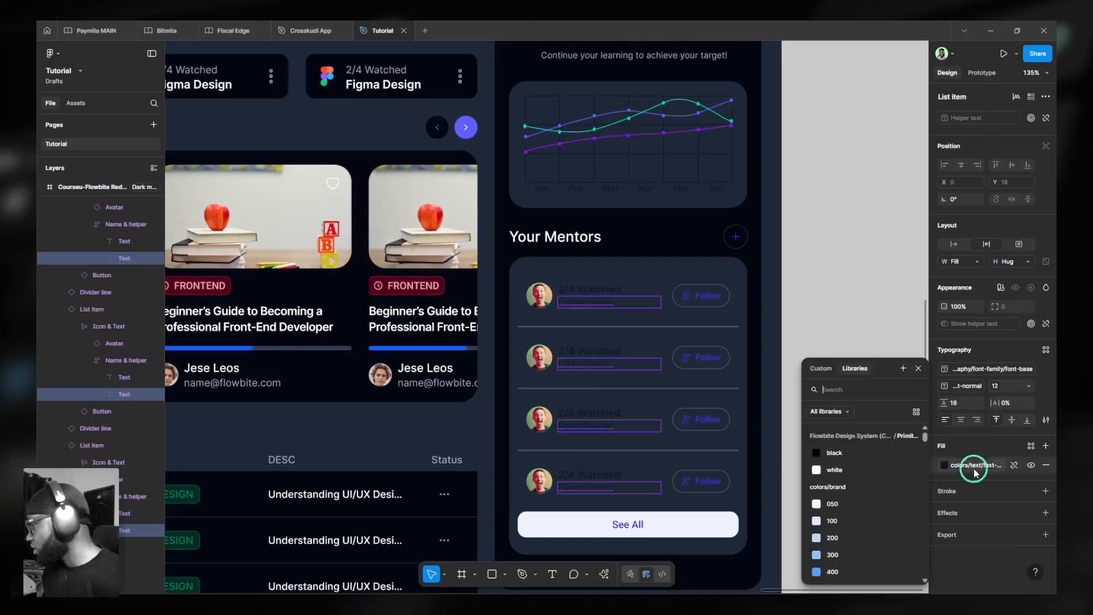
text(text)
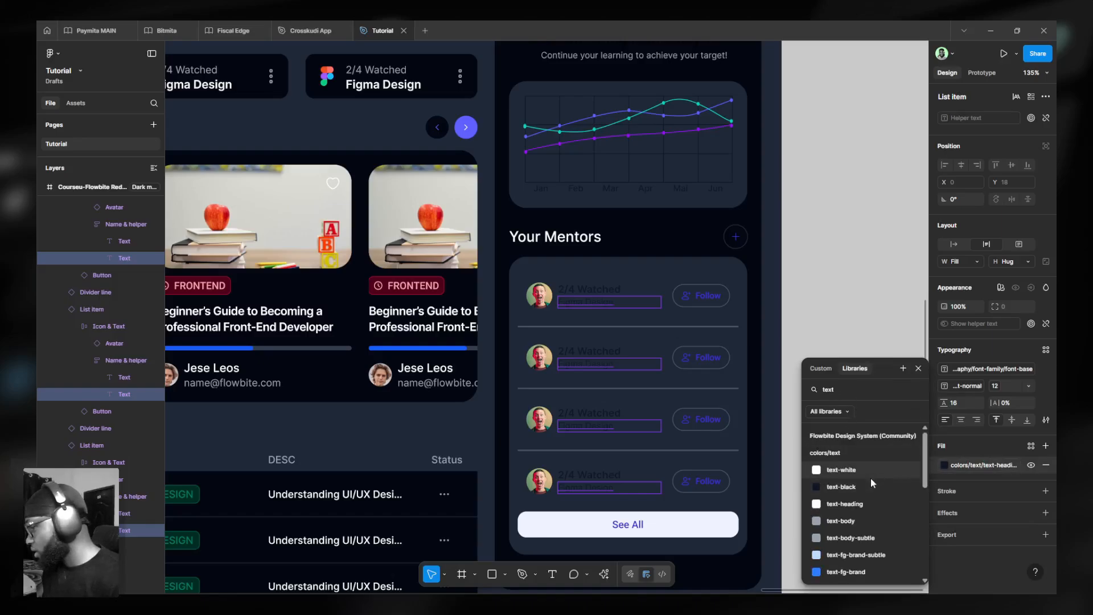
click(853, 522)
- Set the four 2/4 Watched titles in the dark dashboard's Your Mentors list to the text-heading colour
ctrl+click(615, 355)
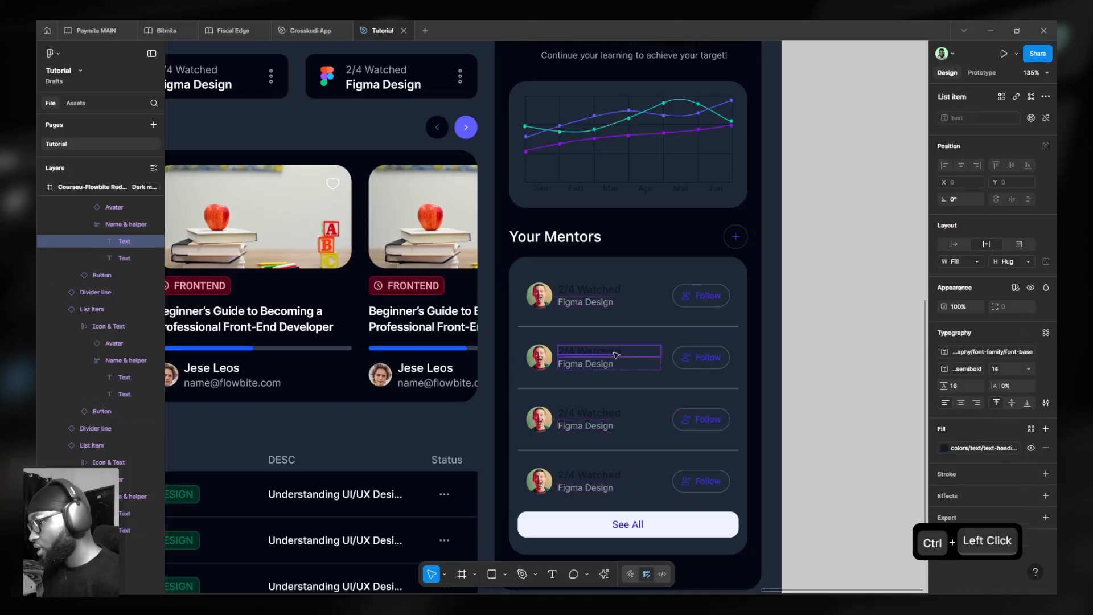
ctrl+shift+click(604, 412)
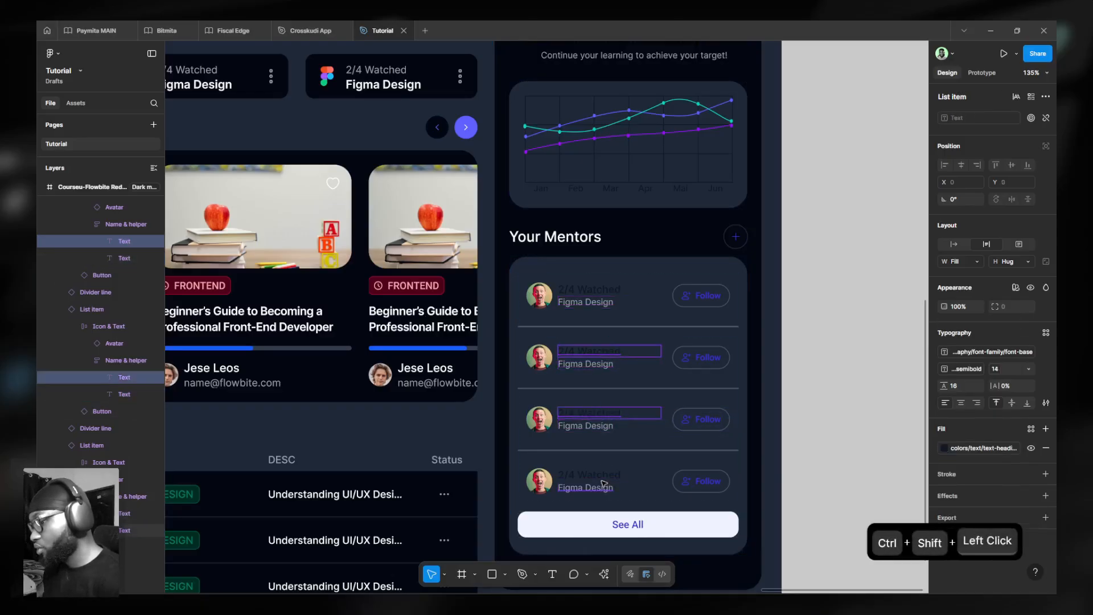
ctrl+shift+click(603, 475)
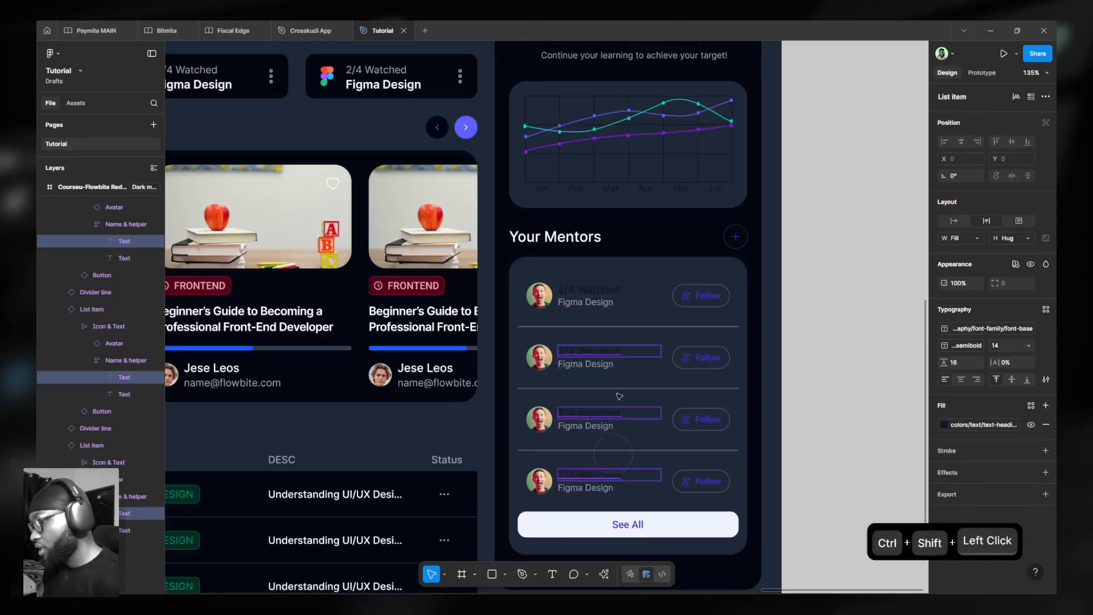
ctrl+shift+click(610, 284)
click(974, 448)
text(tex)
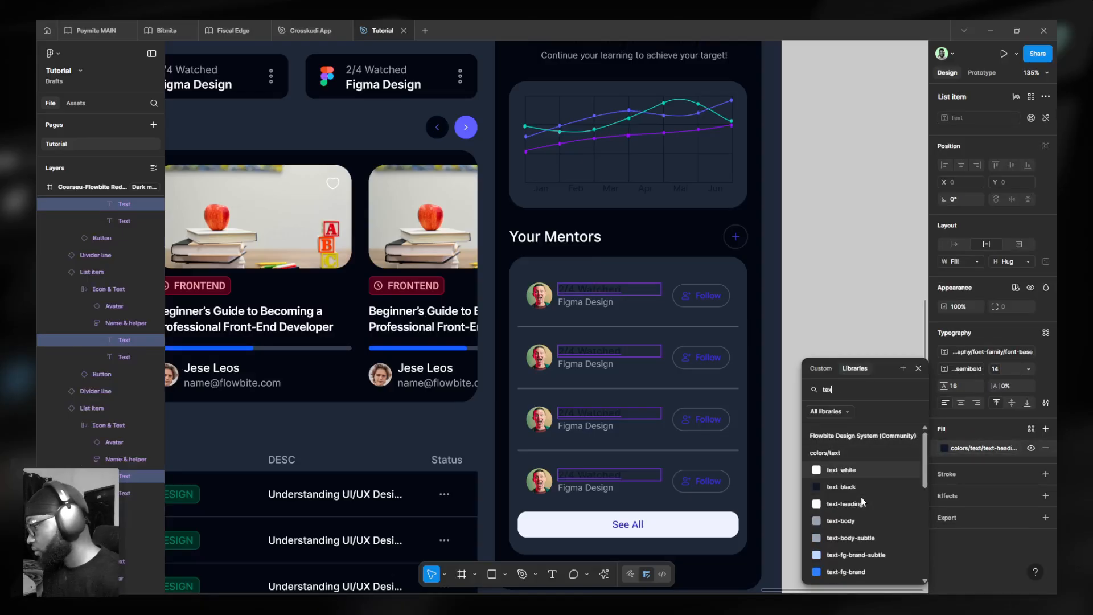
click(851, 487)
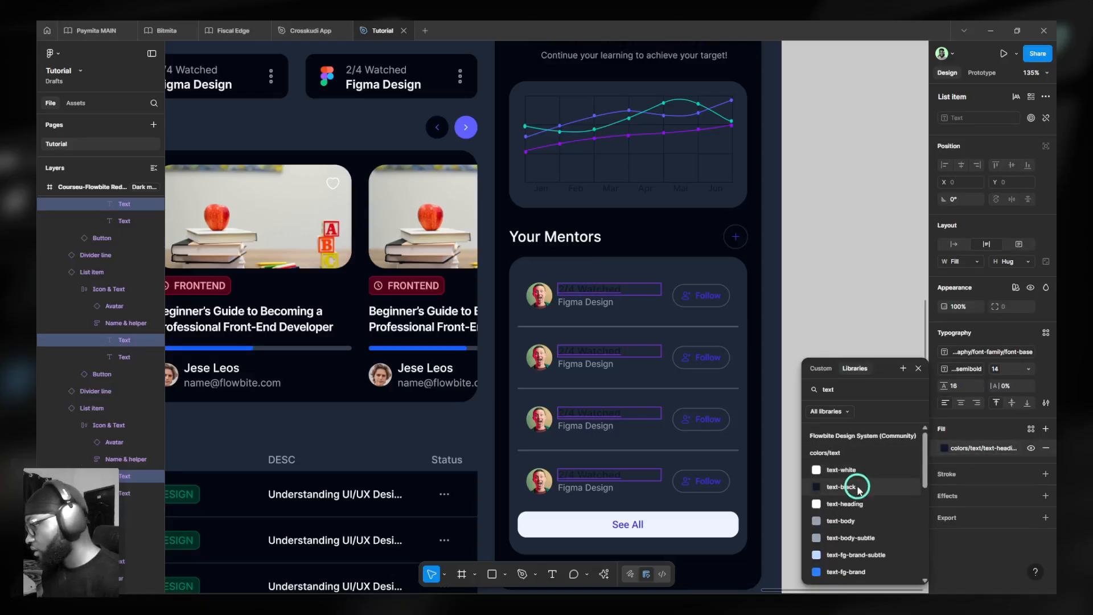
click(985, 448)
click(859, 534)
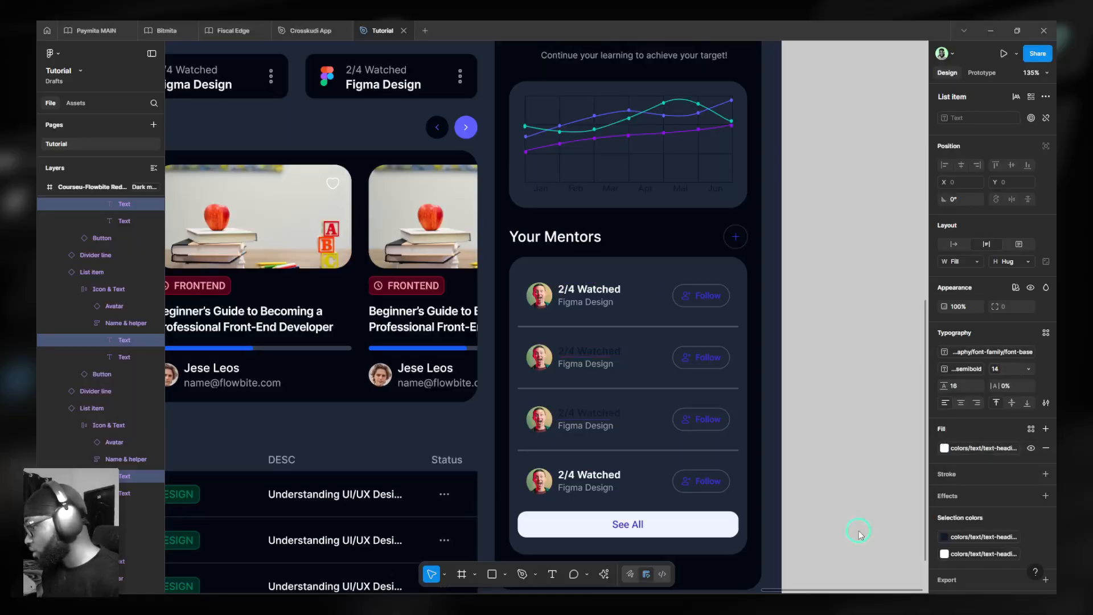
scroll(740, 379, down, 3)
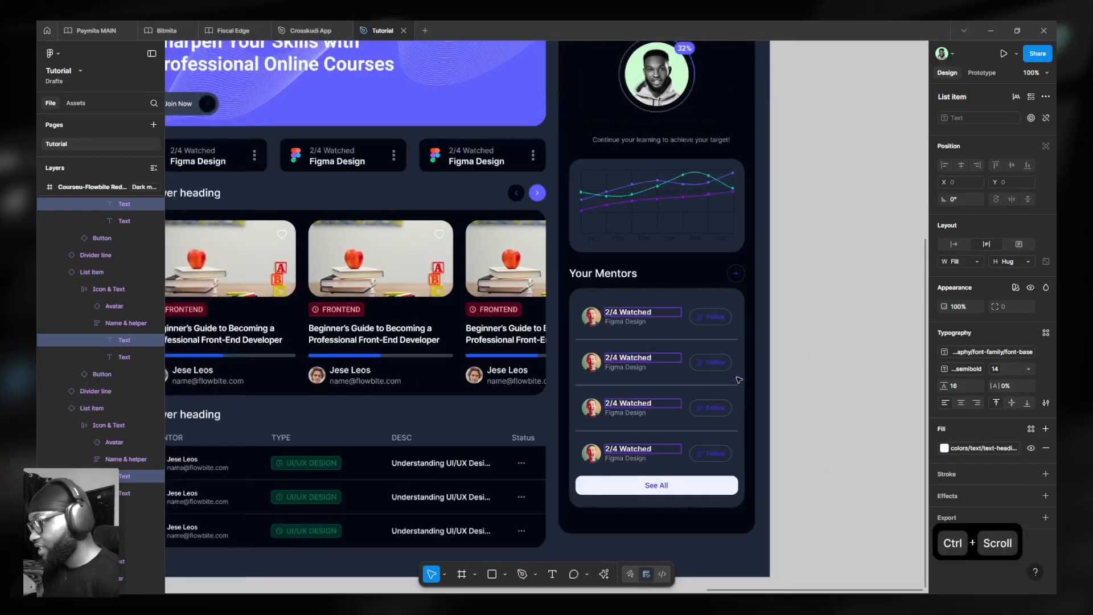
click(823, 376)
- Set the four Figma Design subtitles in the light dashboard's Your Mentors list to the text-body colour
scroll(727, 348, down, 5)
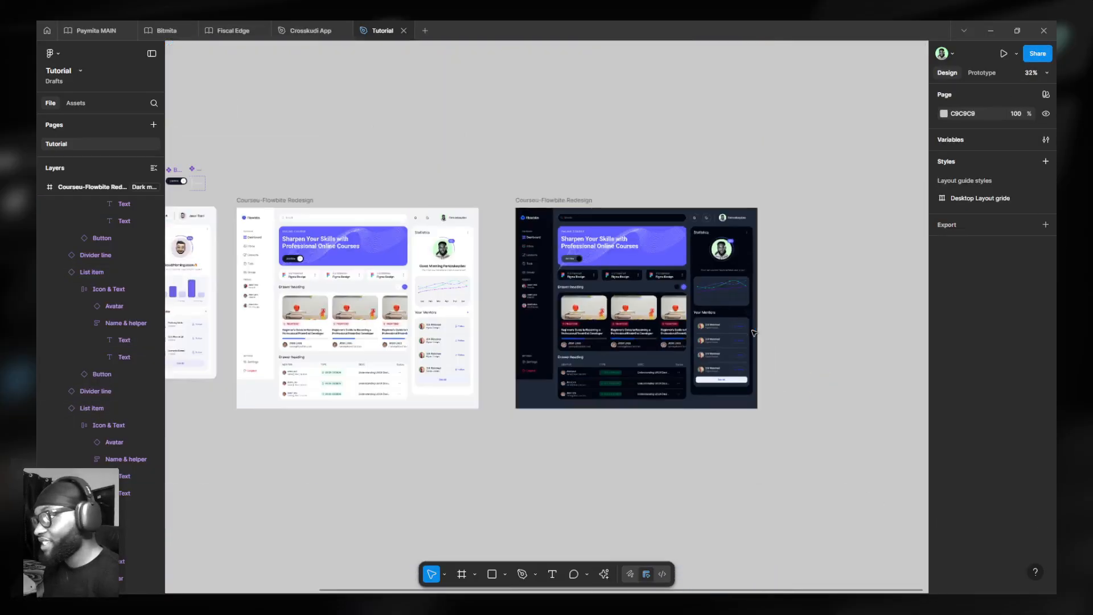
scroll(456, 336, up, 5)
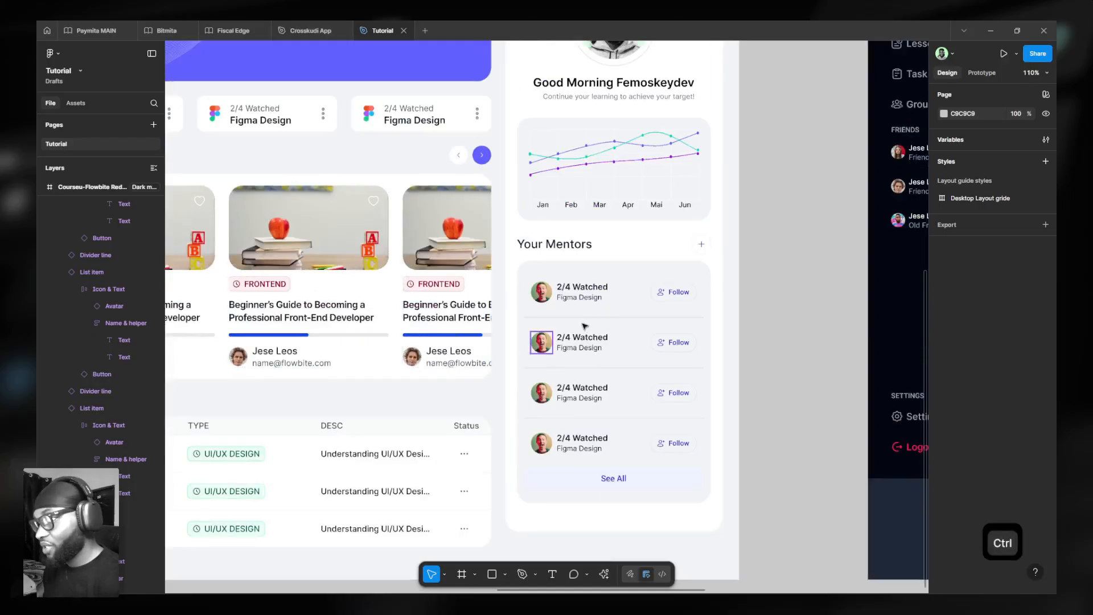
ctrl+click(592, 303)
ctrl+shift+click(586, 348)
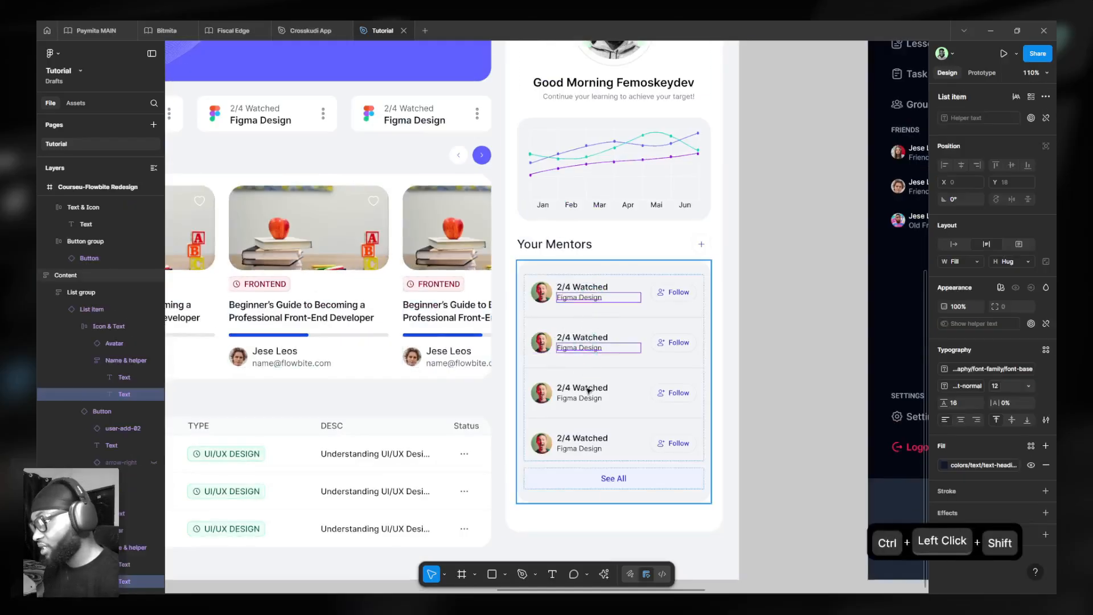
ctrl+shift+click(586, 399)
ctrl+shift+click(569, 448)
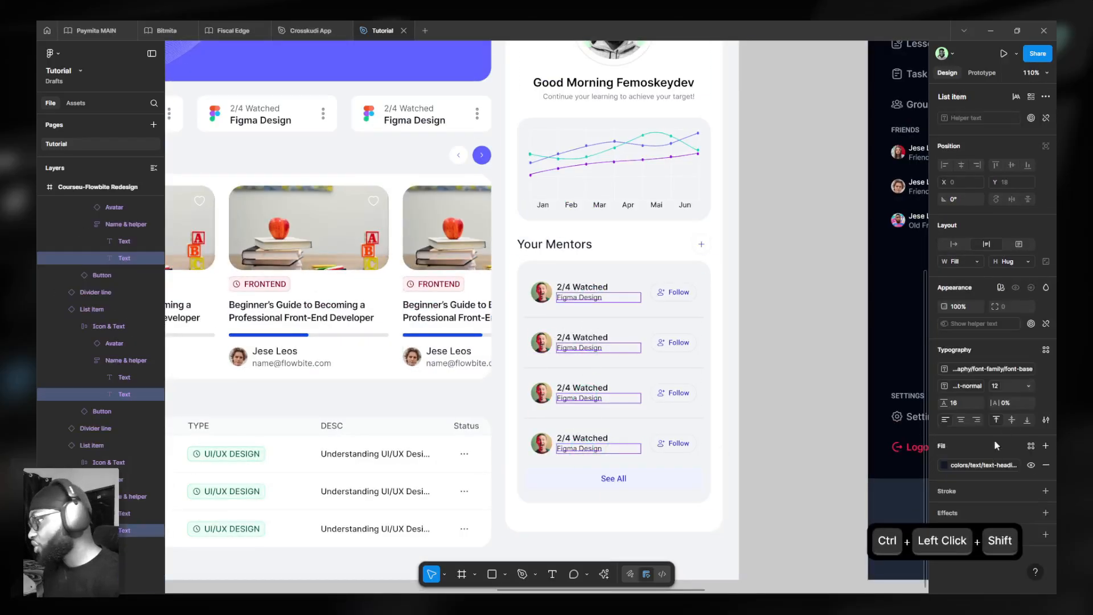
click(980, 467)
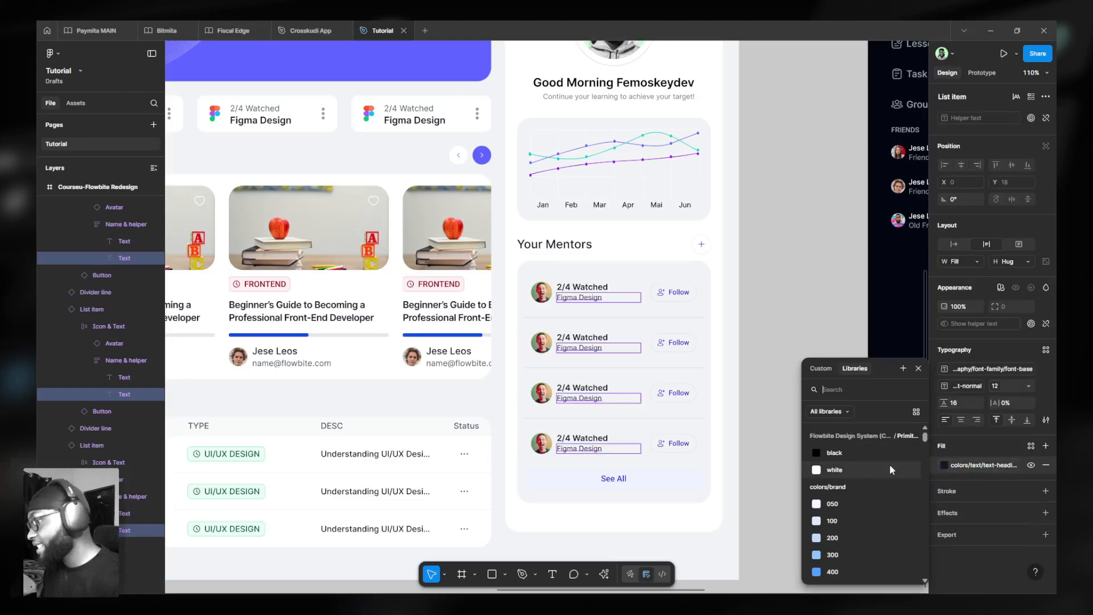
text(text)
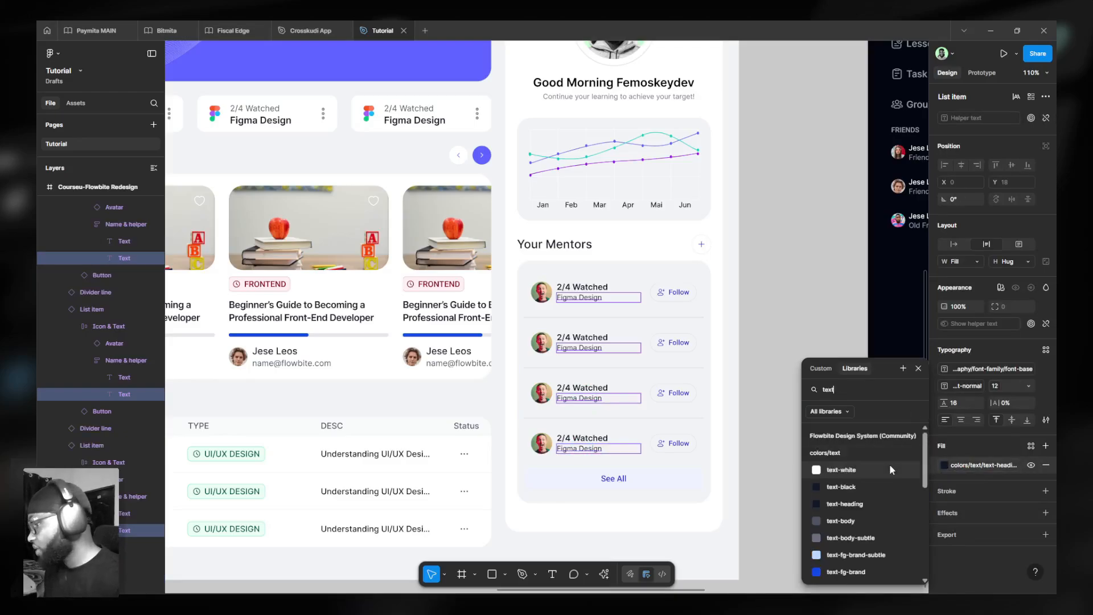
click(848, 520)
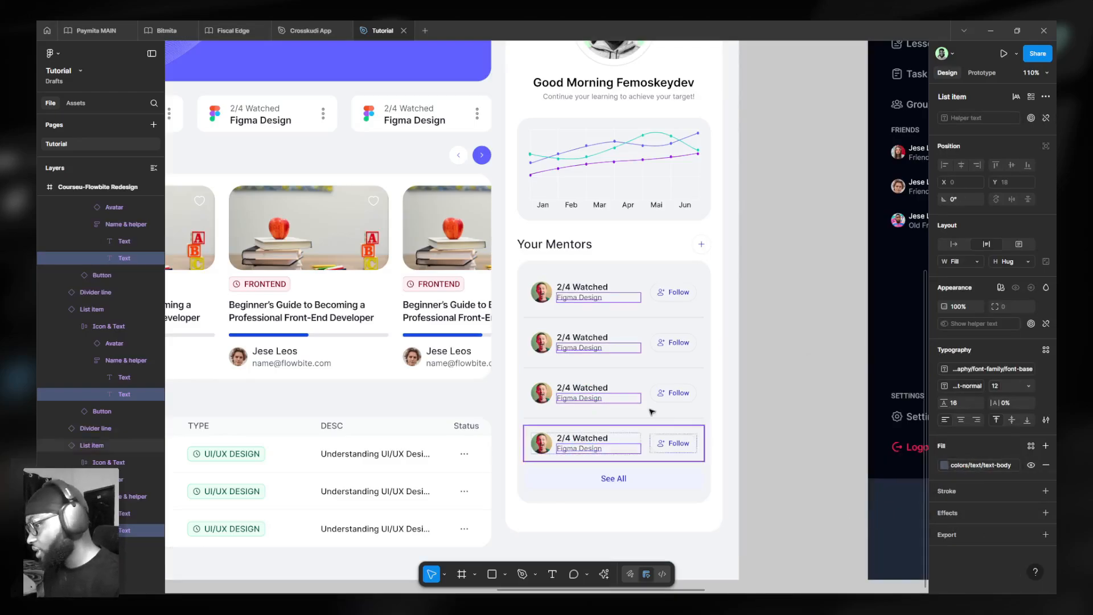
- Apply the text-heading colour to the four 2/4 Watched titles in the light dashboard's Your Mentors list
key(shift+Tab)
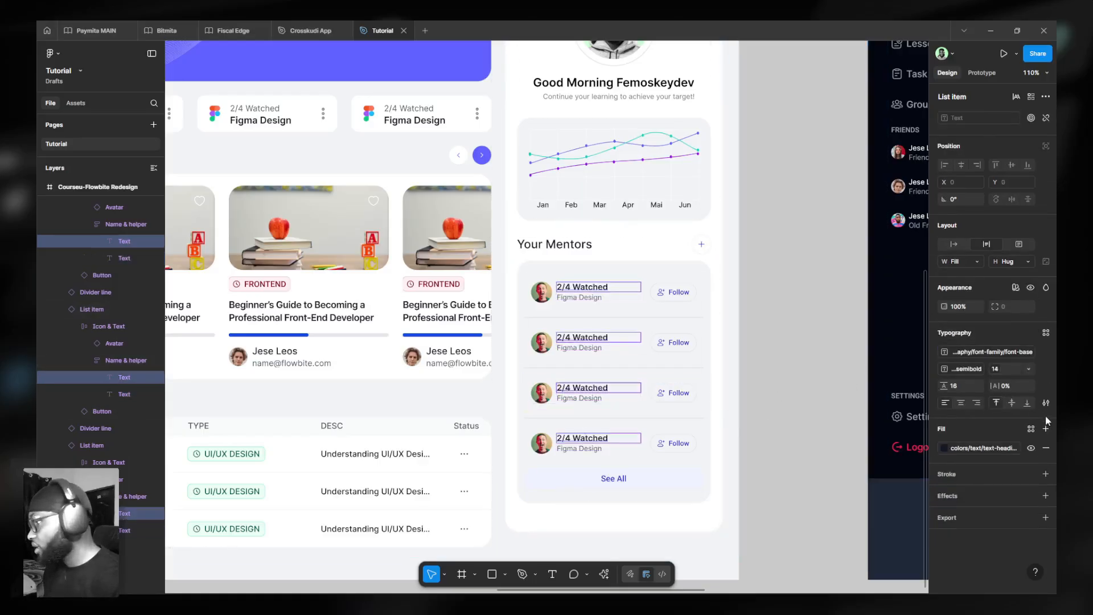
click(974, 449)
text(text h)
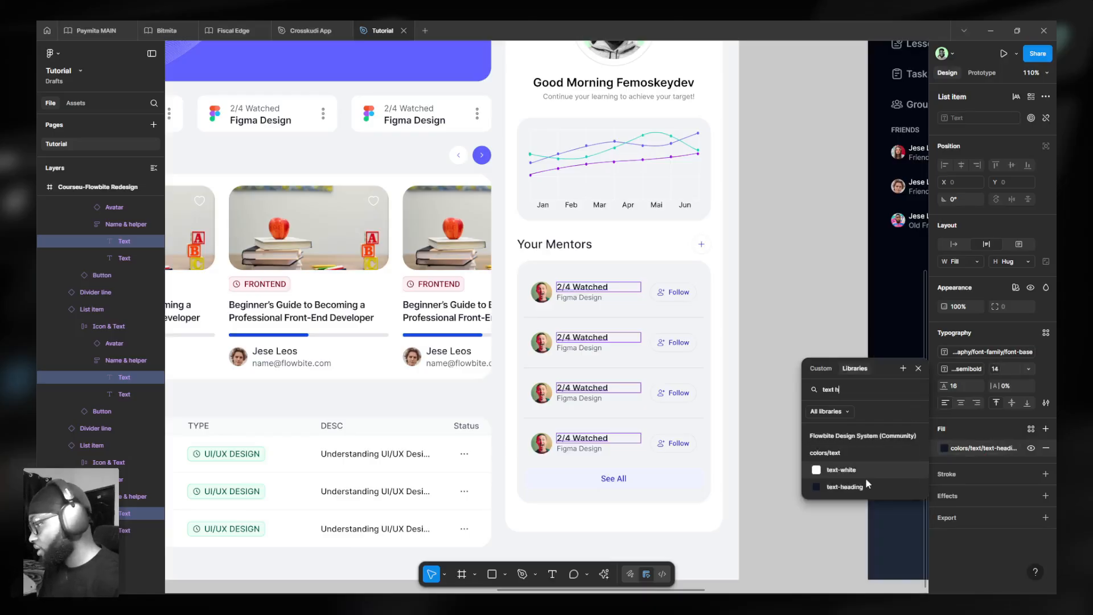
key(Escape)
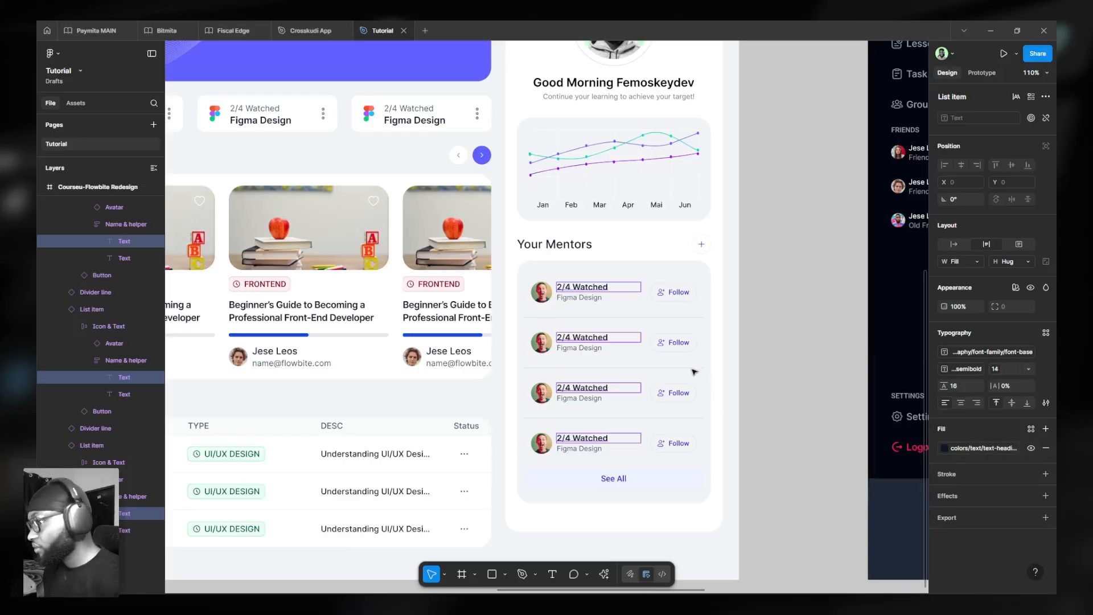
scroll(695, 372, down, 6)
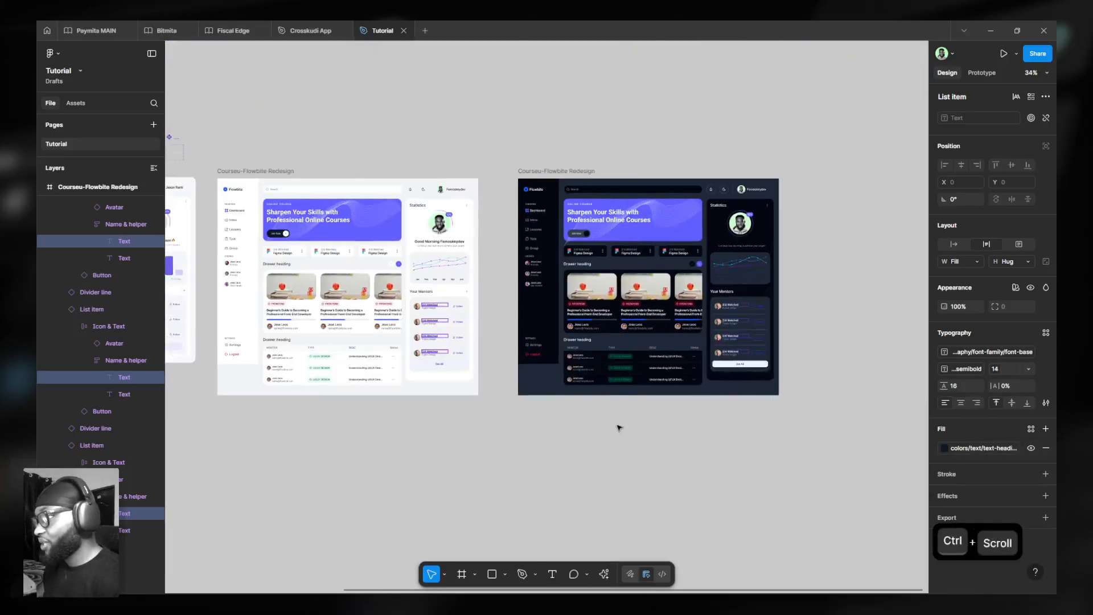
click(802, 220)
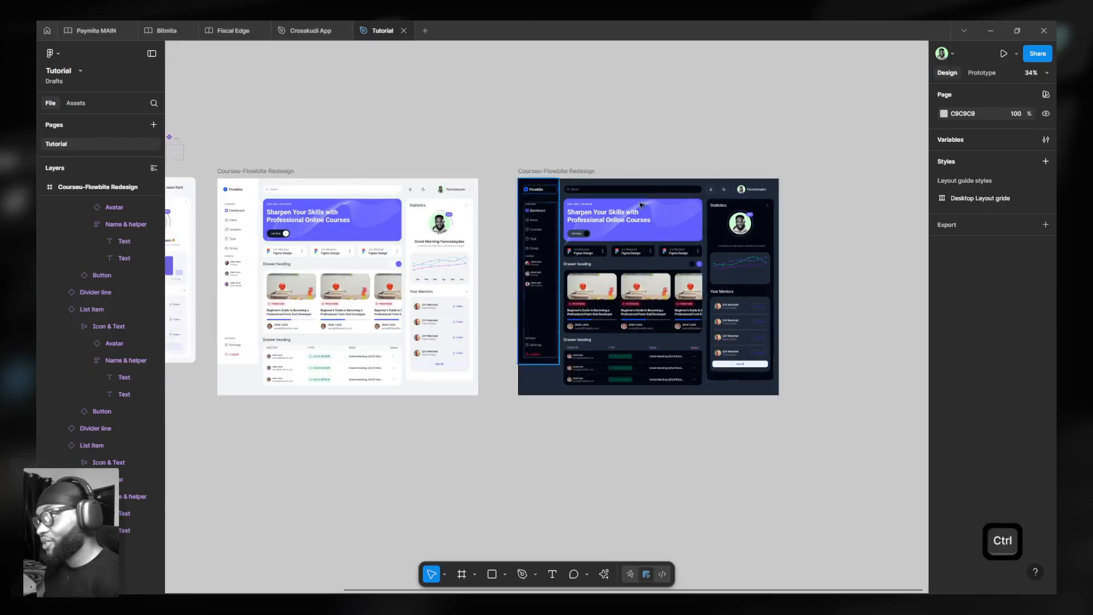
- Set the Good Morning greeting in the light dashboard's Statistics card to the text-heading colour
scroll(818, 292, up, 3)
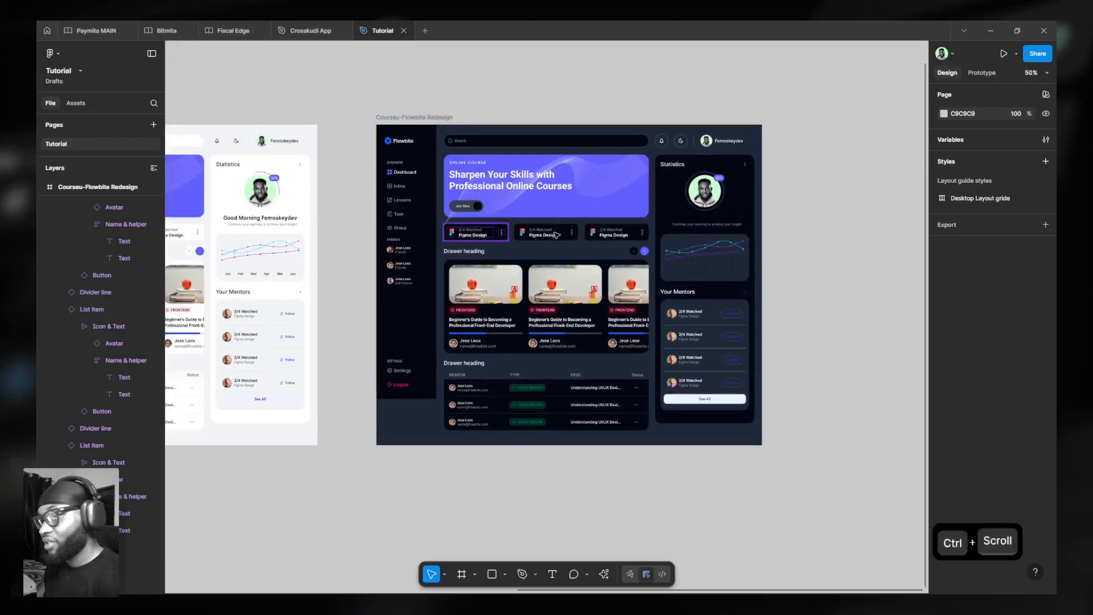
scroll(362, 221, left, 3)
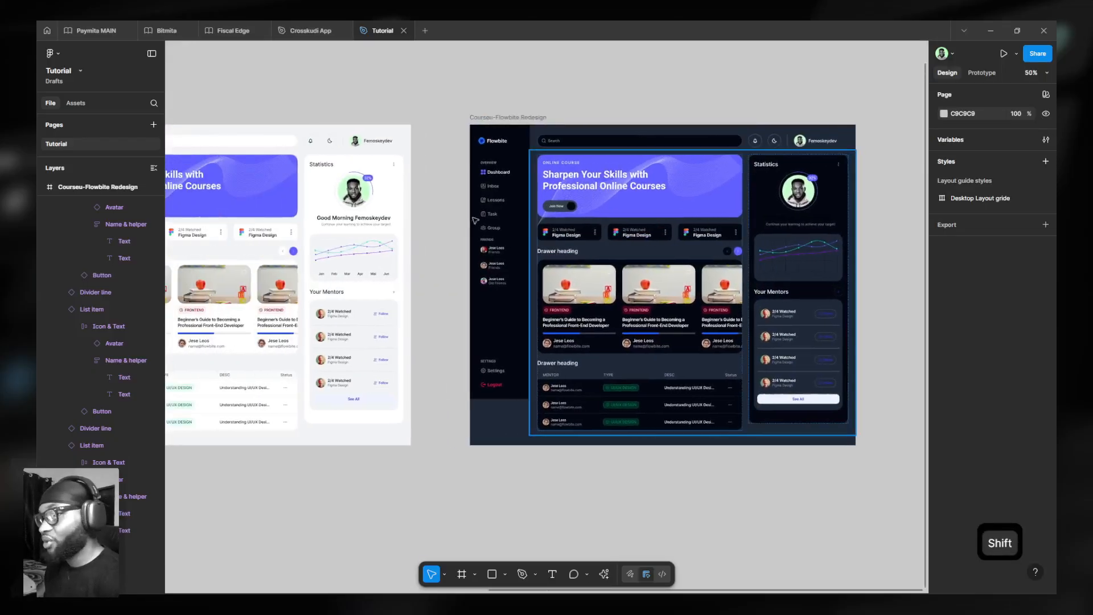
ctrl+click(364, 221)
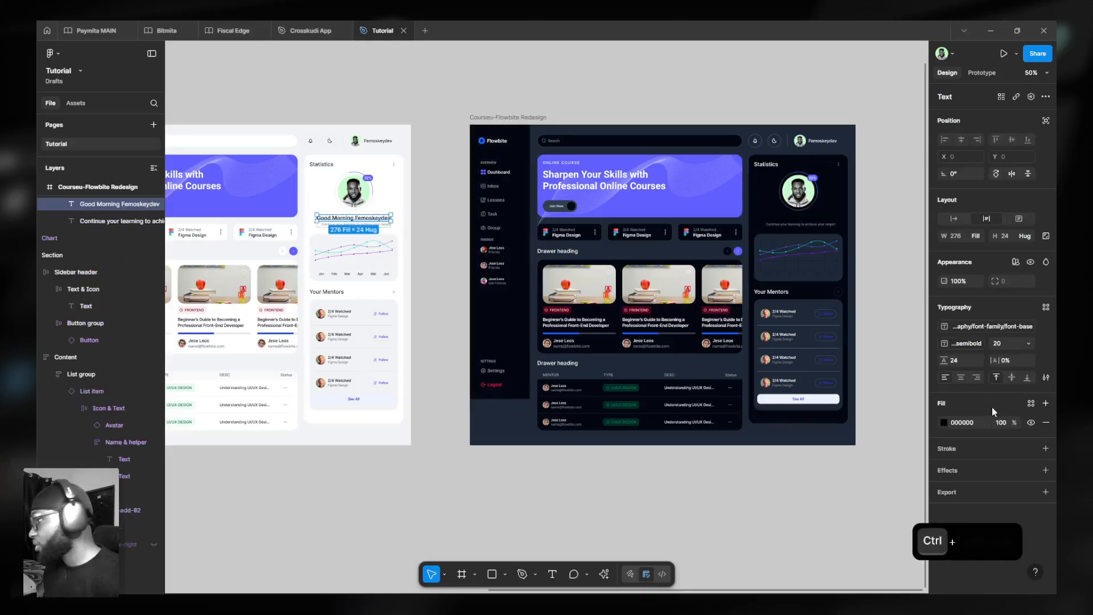
click(1031, 403)
text(text)
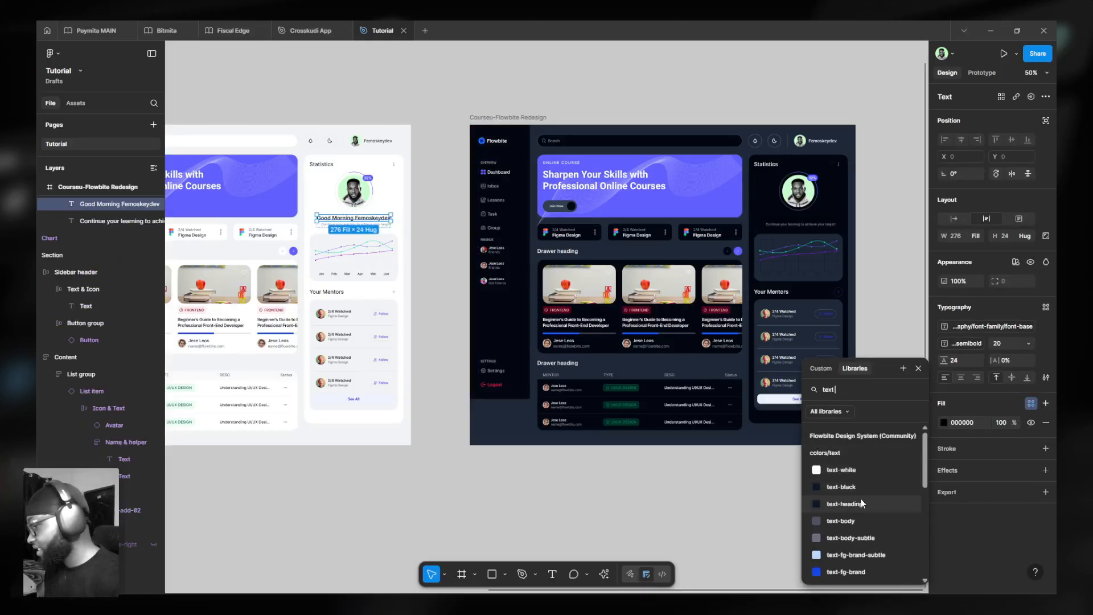
click(845, 504)
- Set the "Continue your learning" line in the light dashboard's Statistics card to the text-body colour
scroll(331, 222, up, 2)
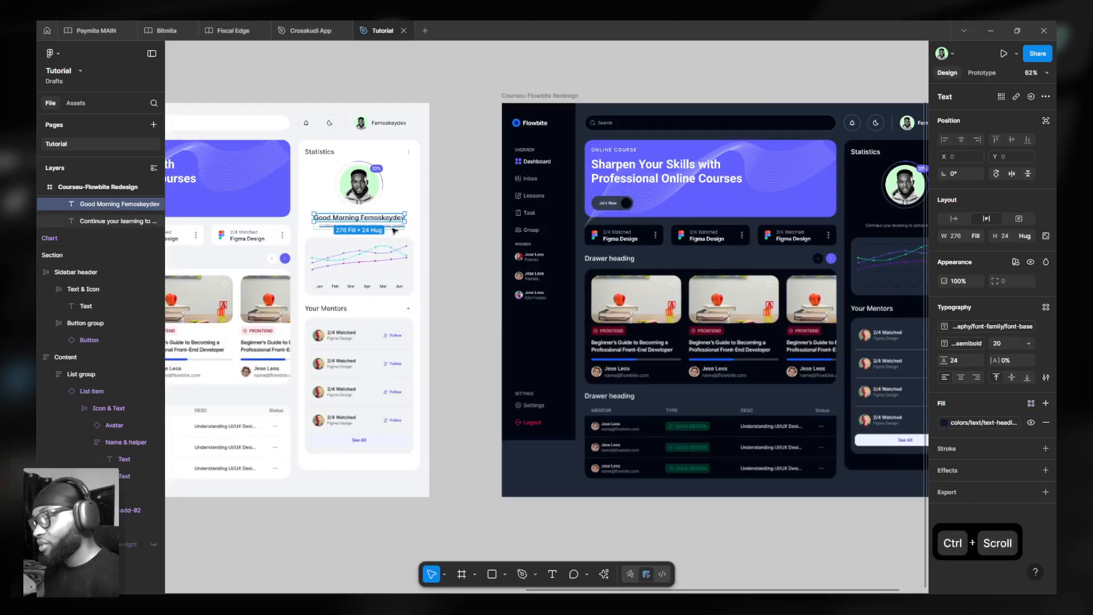
ctrl+click(341, 225)
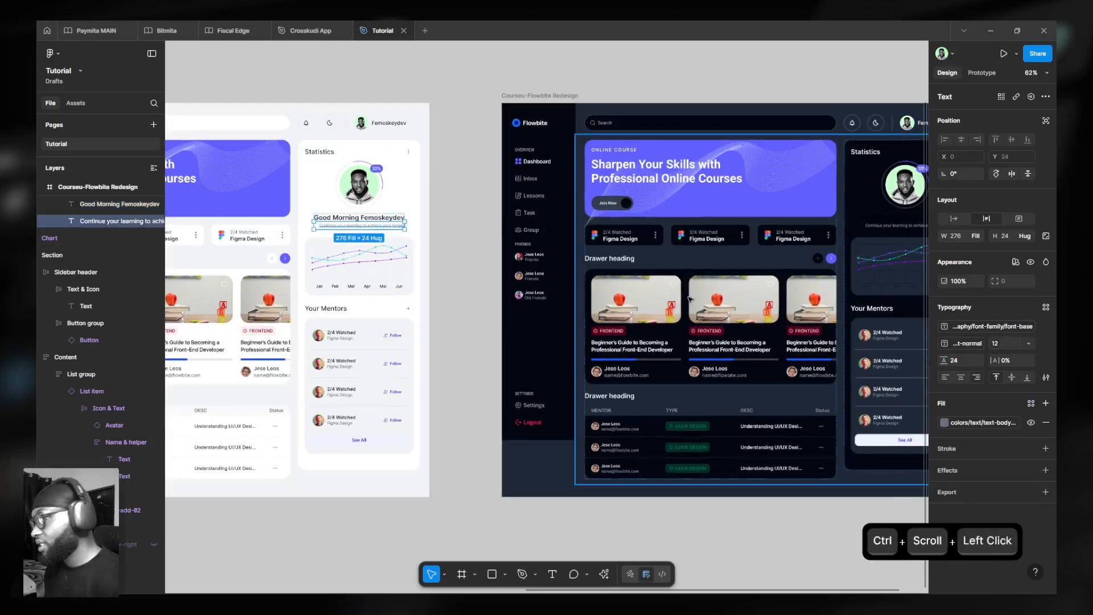
click(983, 423)
text(text)
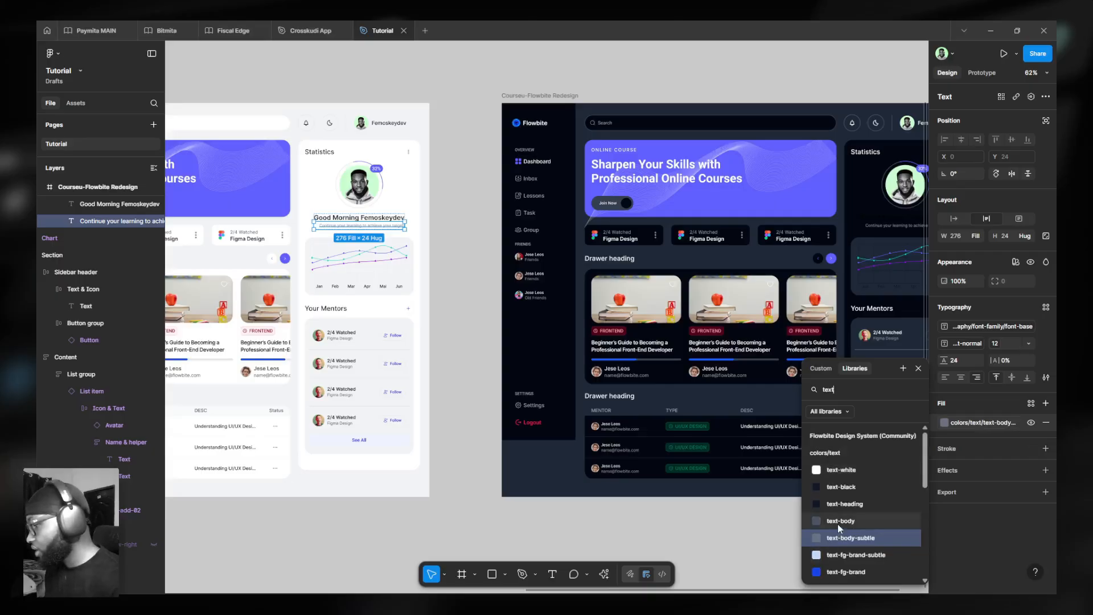
click(838, 521)
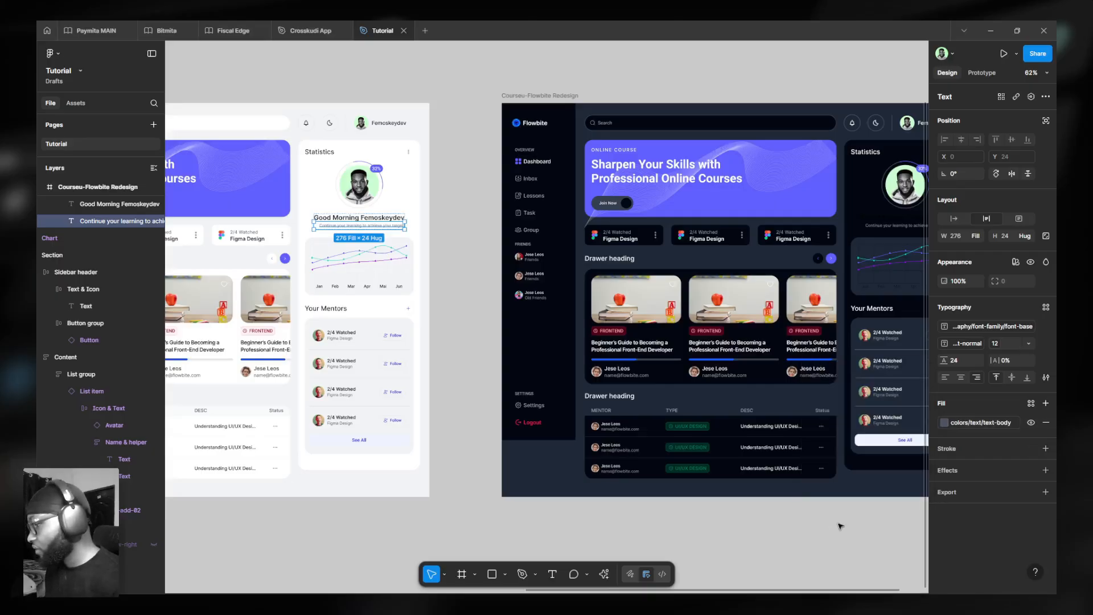
- Set the "Continue your learning" line in the dark dashboard's Statistics card to the text-body colour
scroll(758, 288, right, 3)
scroll(655, 223, up, 3)
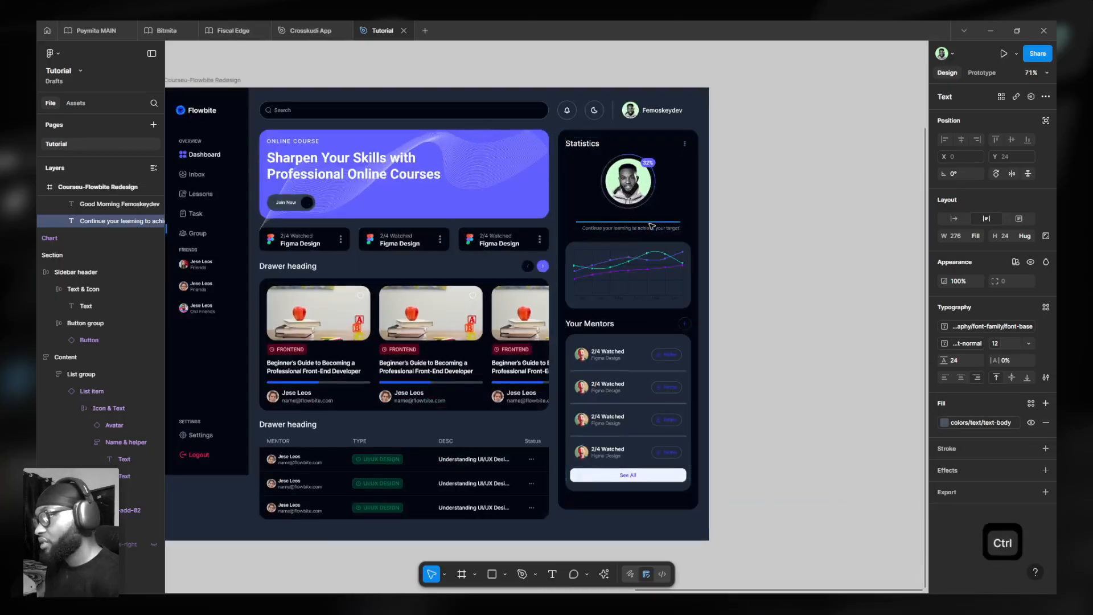
ctrl+click(652, 225)
click(972, 427)
text(text)
click(859, 520)
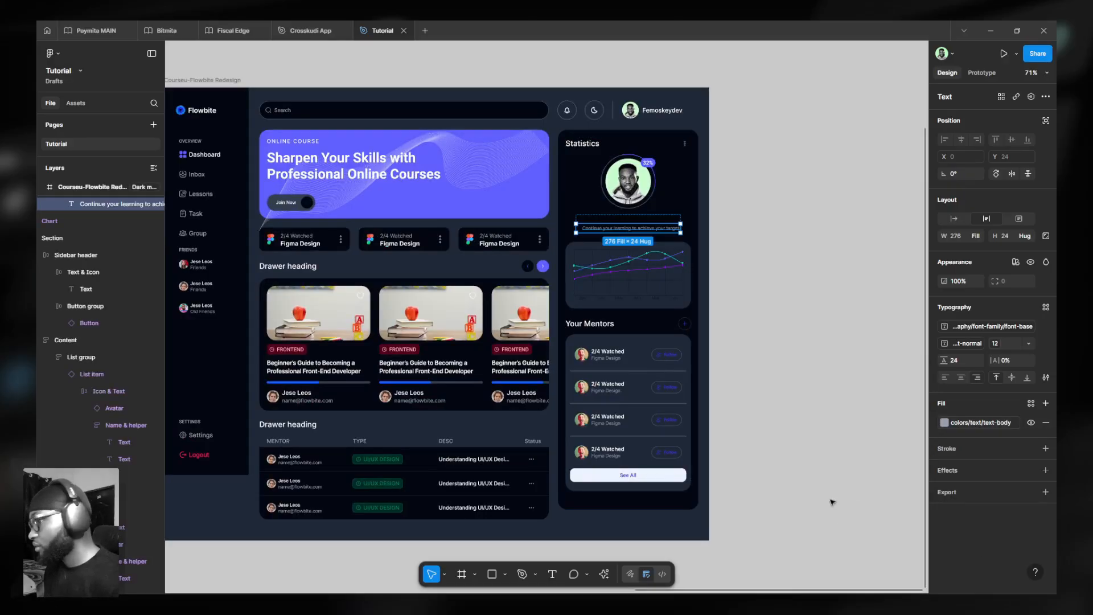
- Set the Good Morning greeting in the dark dashboard's Statistics card to the text-heading colour
key(ctrl+v)
click(1031, 403)
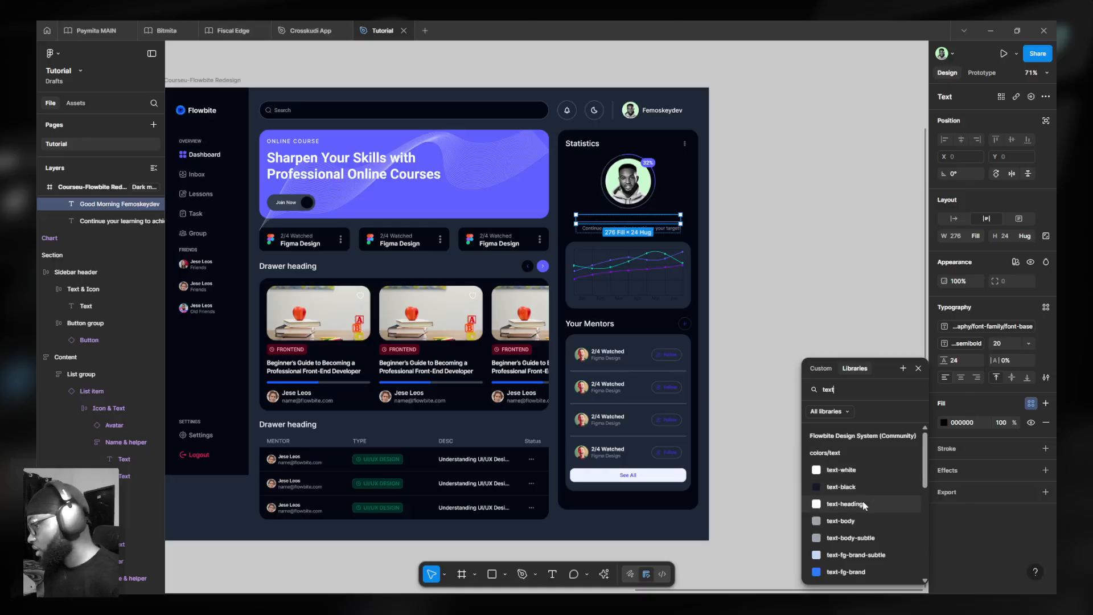
click(863, 504)
click(794, 331)
- Set the arrow icon inside the dark dashboard's Join Now button to the text-white colour
ctrl+scroll(794, 331, down, 5)
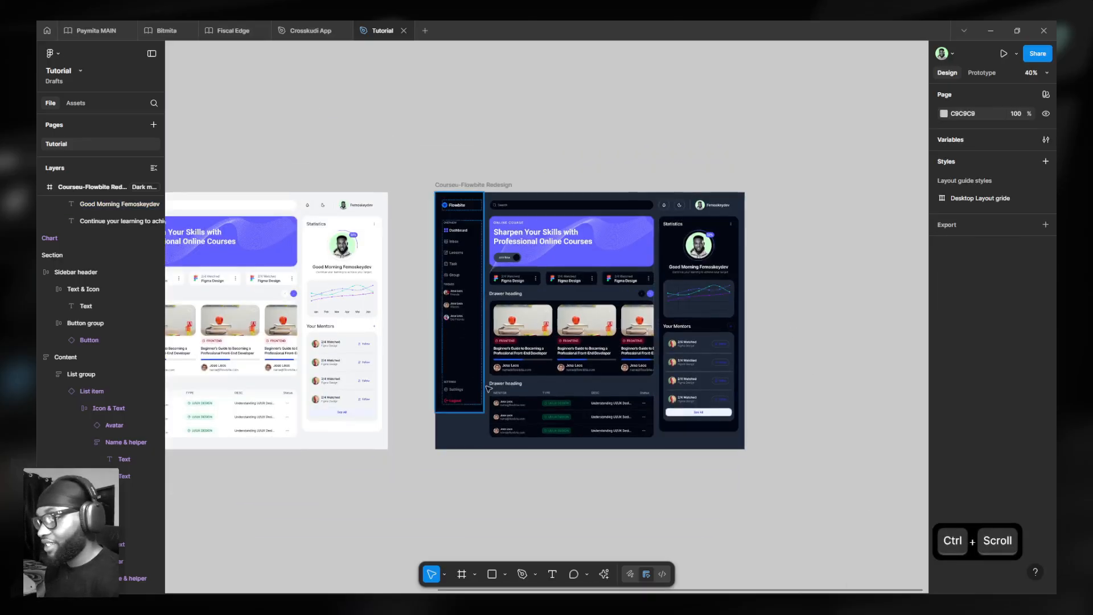
ctrl+scroll(655, 204, up, 6)
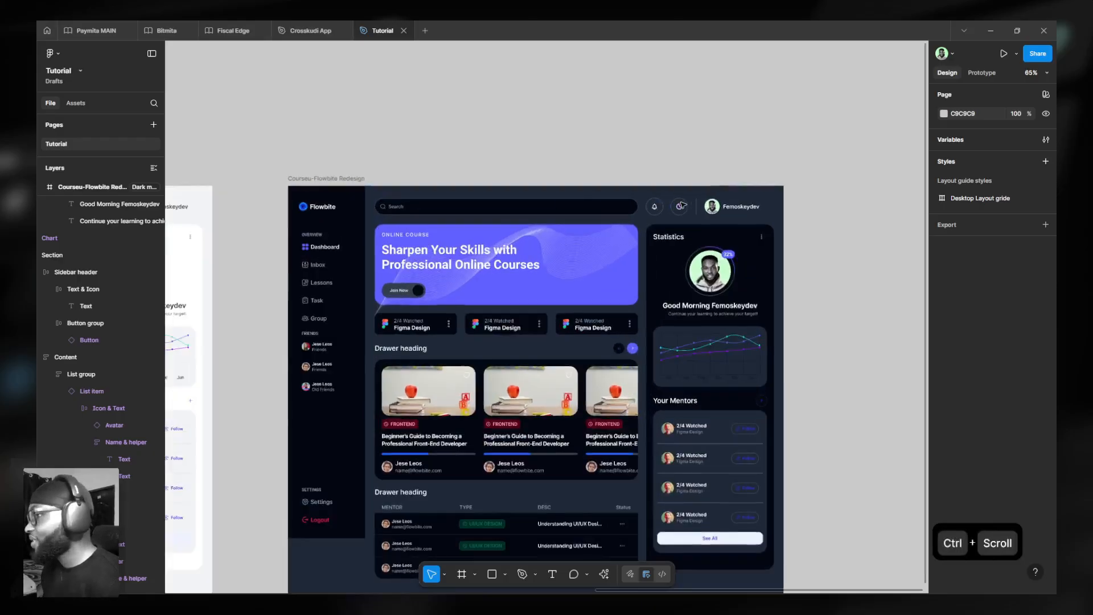
ctrl+scroll(658, 193, down, 3)
ctrl+scroll(658, 192, down, 2)
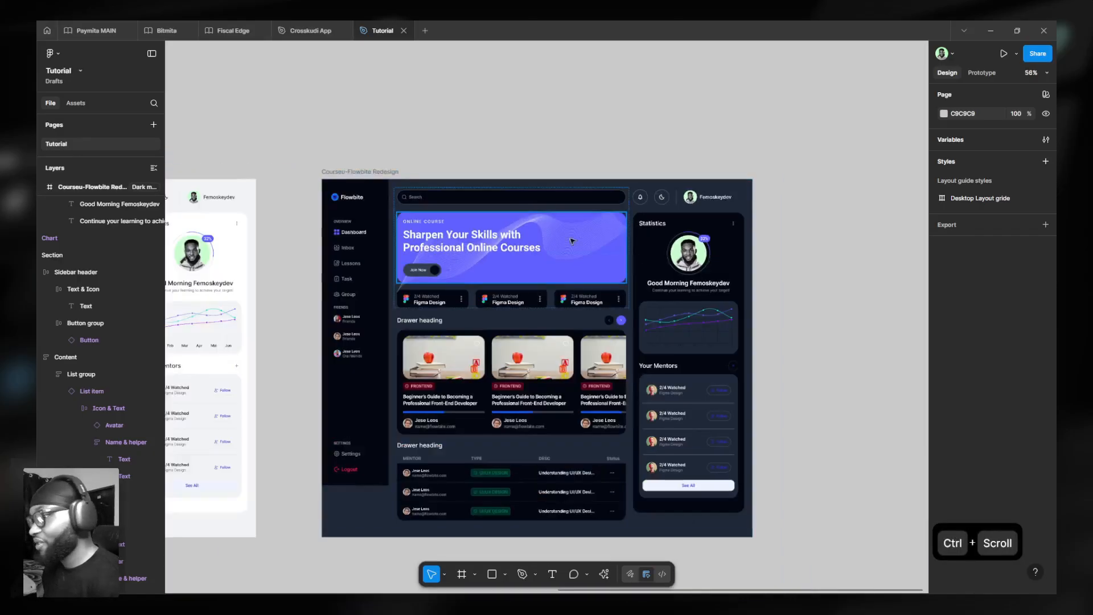
ctrl+scroll(397, 296, up, 5)
ctrl+scroll(397, 297, up, 2)
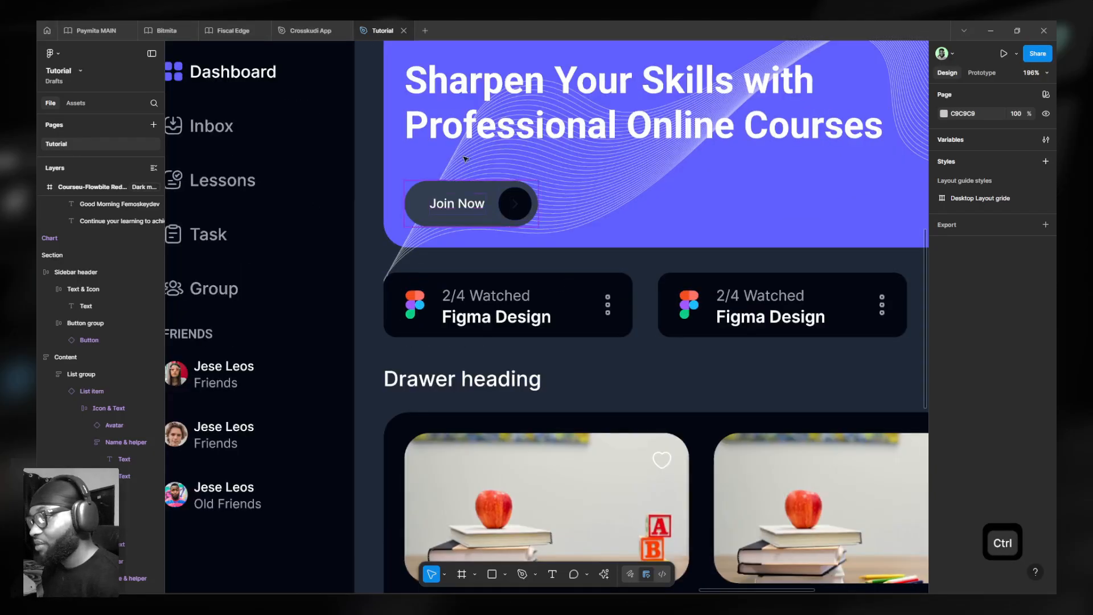
ctrl+click(520, 198)
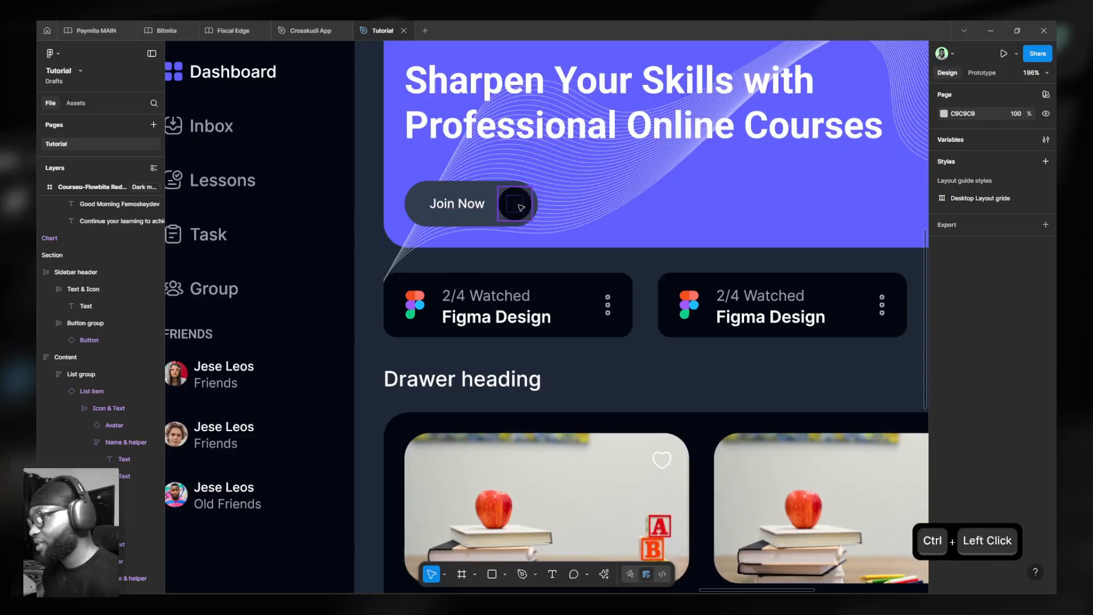
ctrl+click(515, 202)
scroll(987, 485, down, 2)
scroll(988, 486, down, 1)
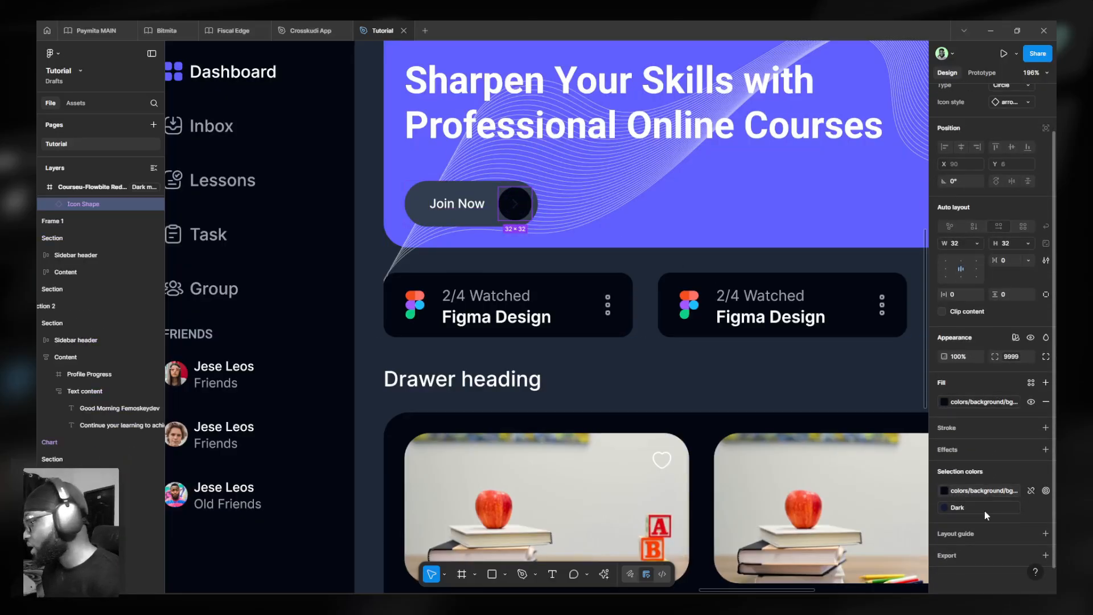
click(980, 507)
text(tex)
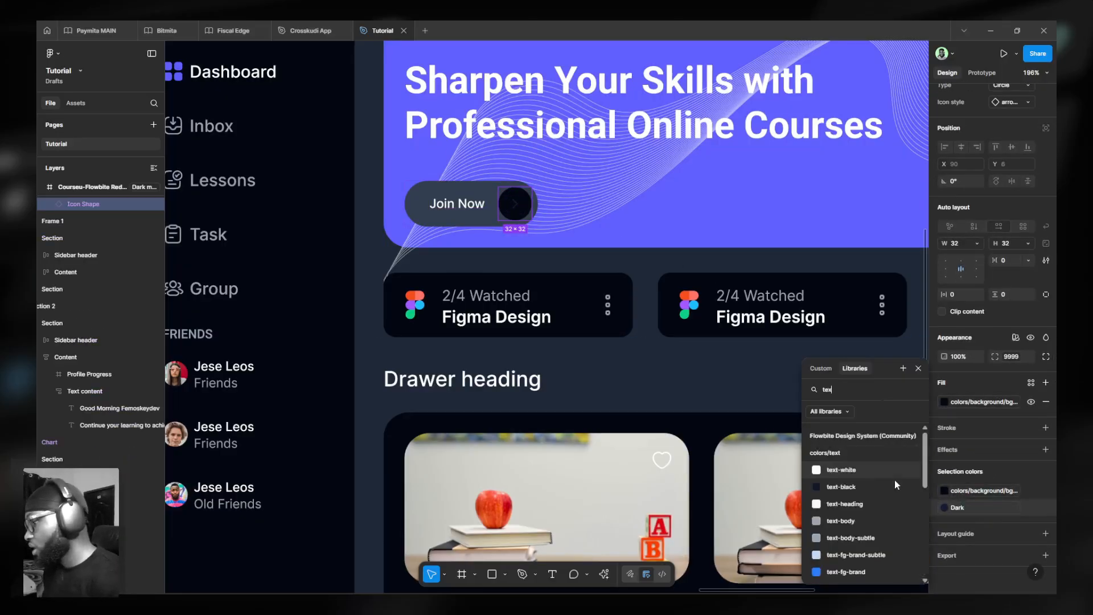
text(t whi)
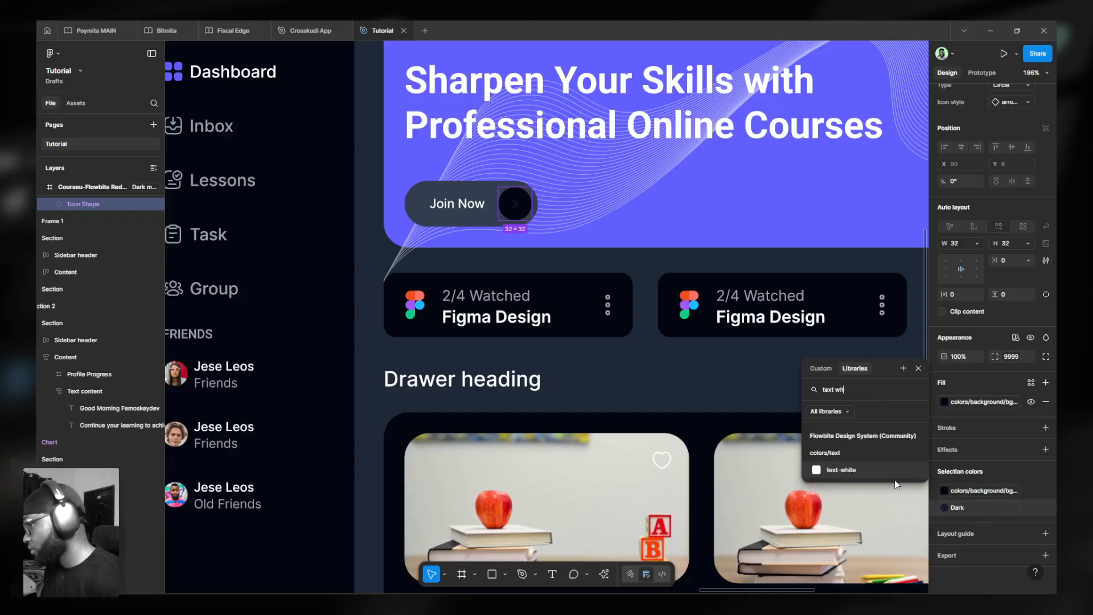
click(894, 476)
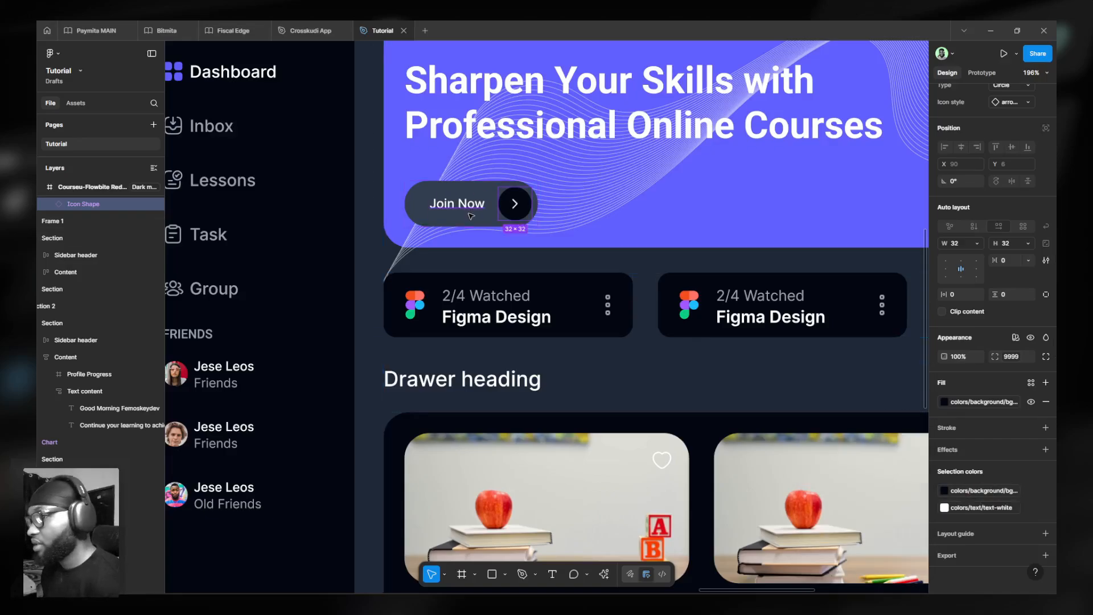
- Examine the Join Now button and its arrow in the light dashboard's banner for comparison with the dark version
scroll(546, 226, down, 5)
scroll(545, 226, down, 3)
scroll(355, 218, up, 8)
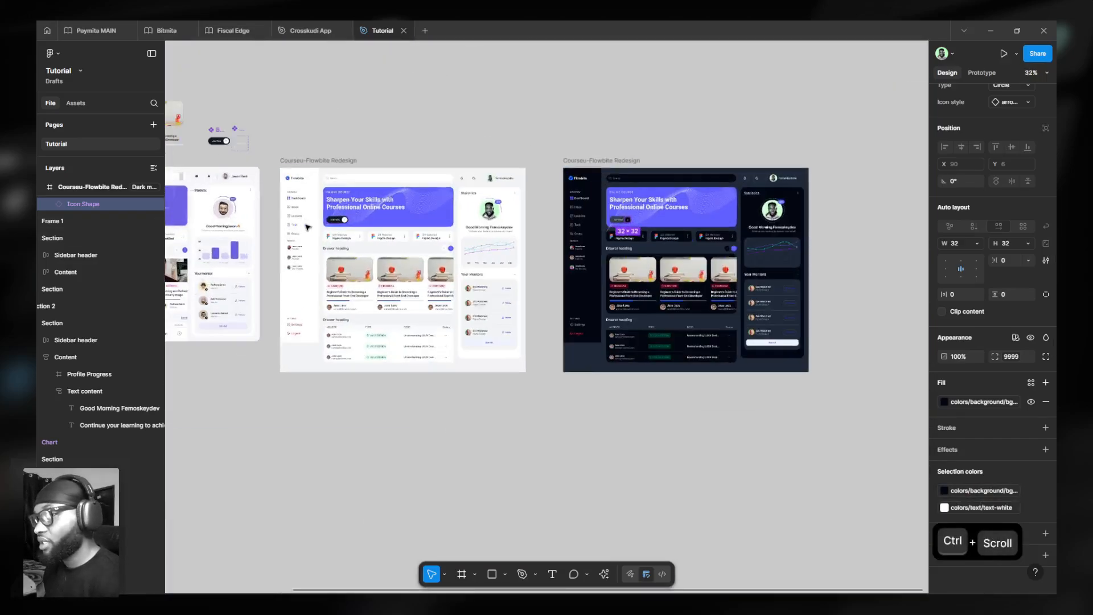
scroll(355, 218, up, 3)
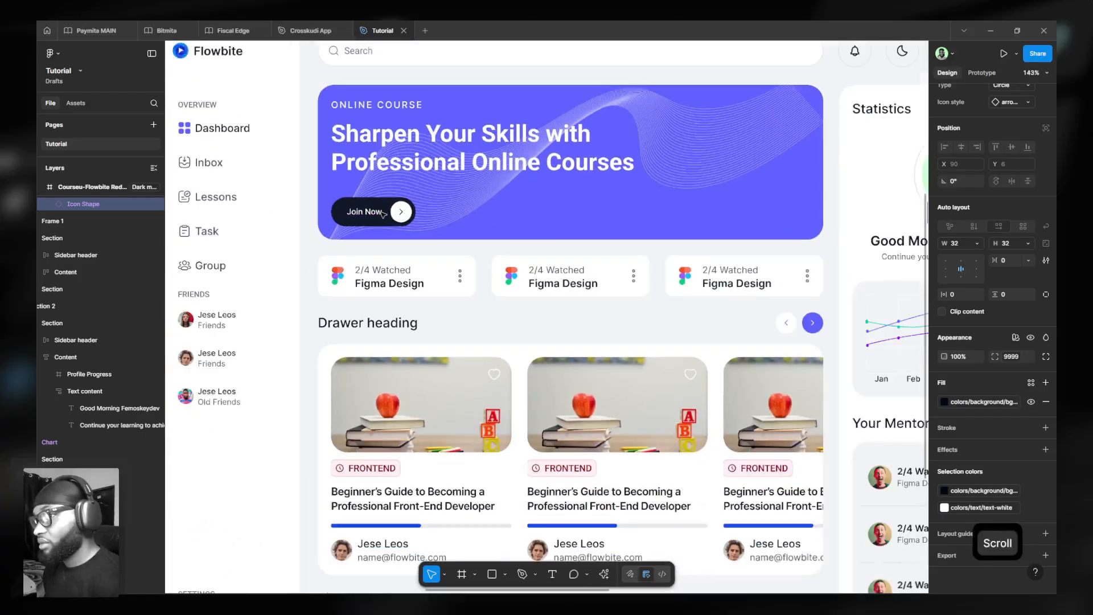
scroll(376, 216, down, 1)
scroll(376, 218, down, 5)
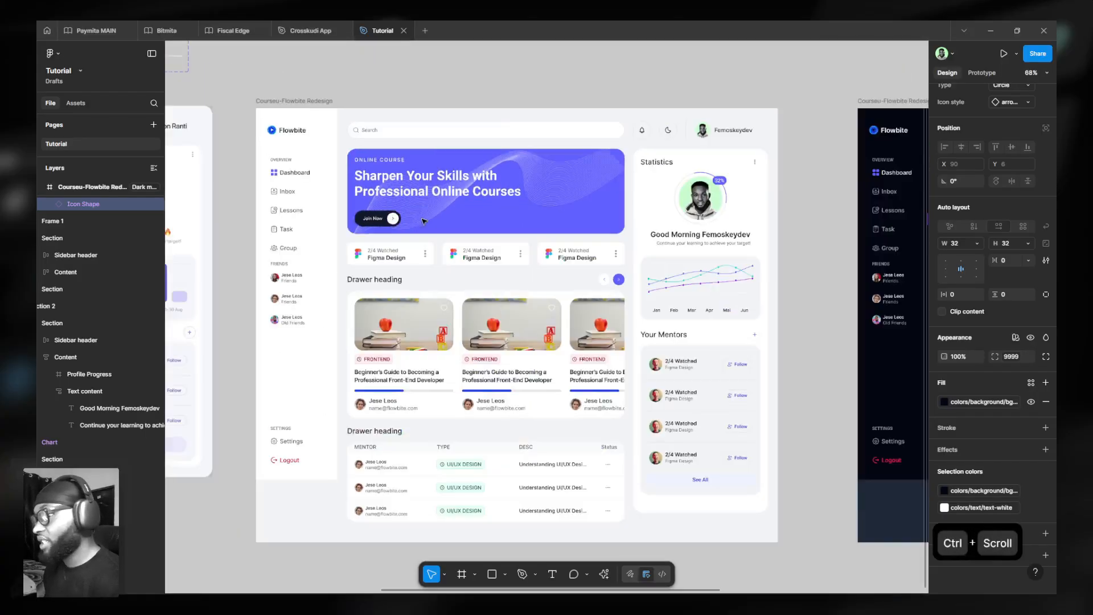